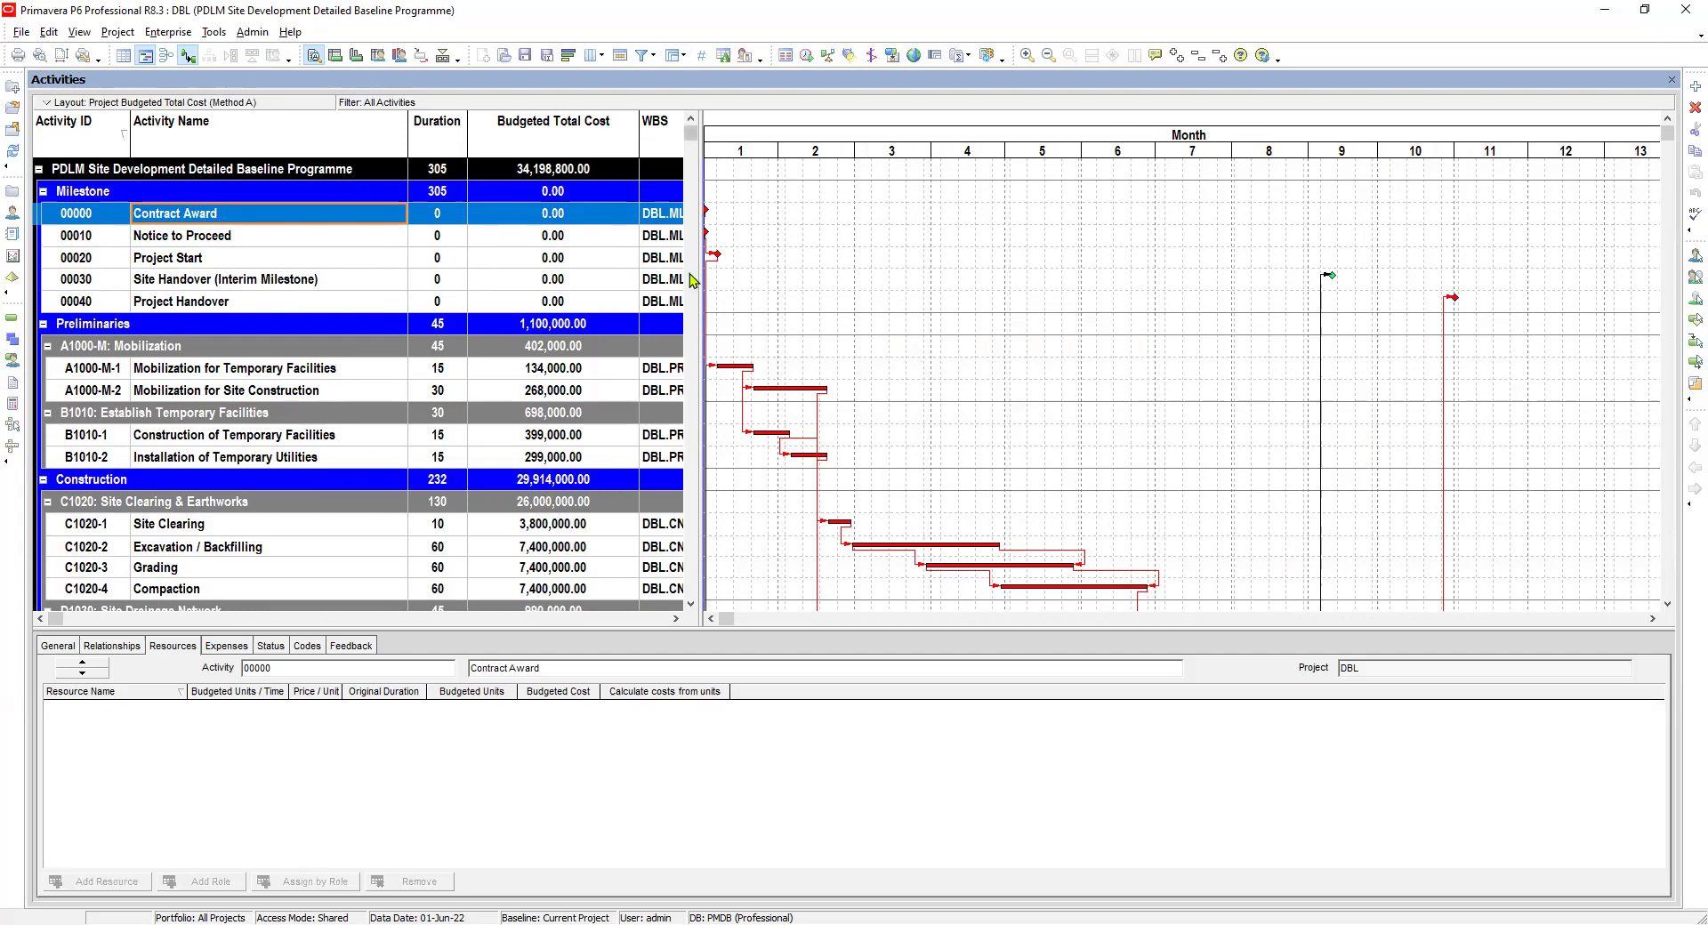
Remove the WBS column from the activity table and narrow the table to fit the remaining columns
double_click(639, 134)
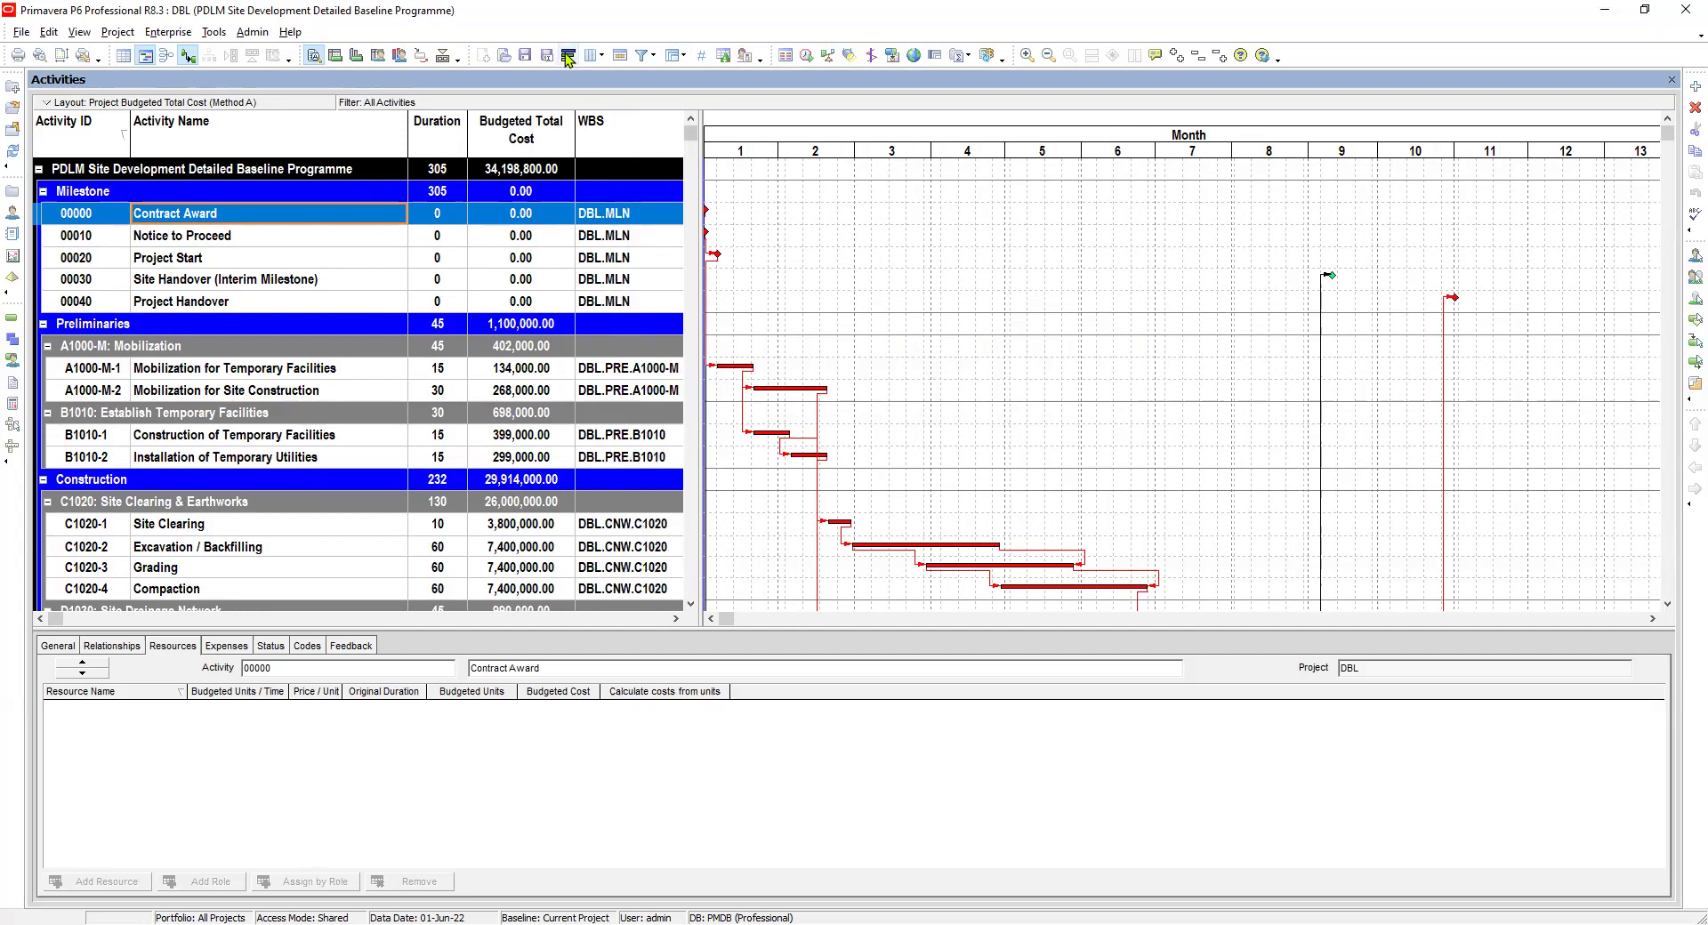
click(596, 55)
click(1060, 325)
click(1462, 288)
click(1456, 226)
drag(702, 257, 598, 271)
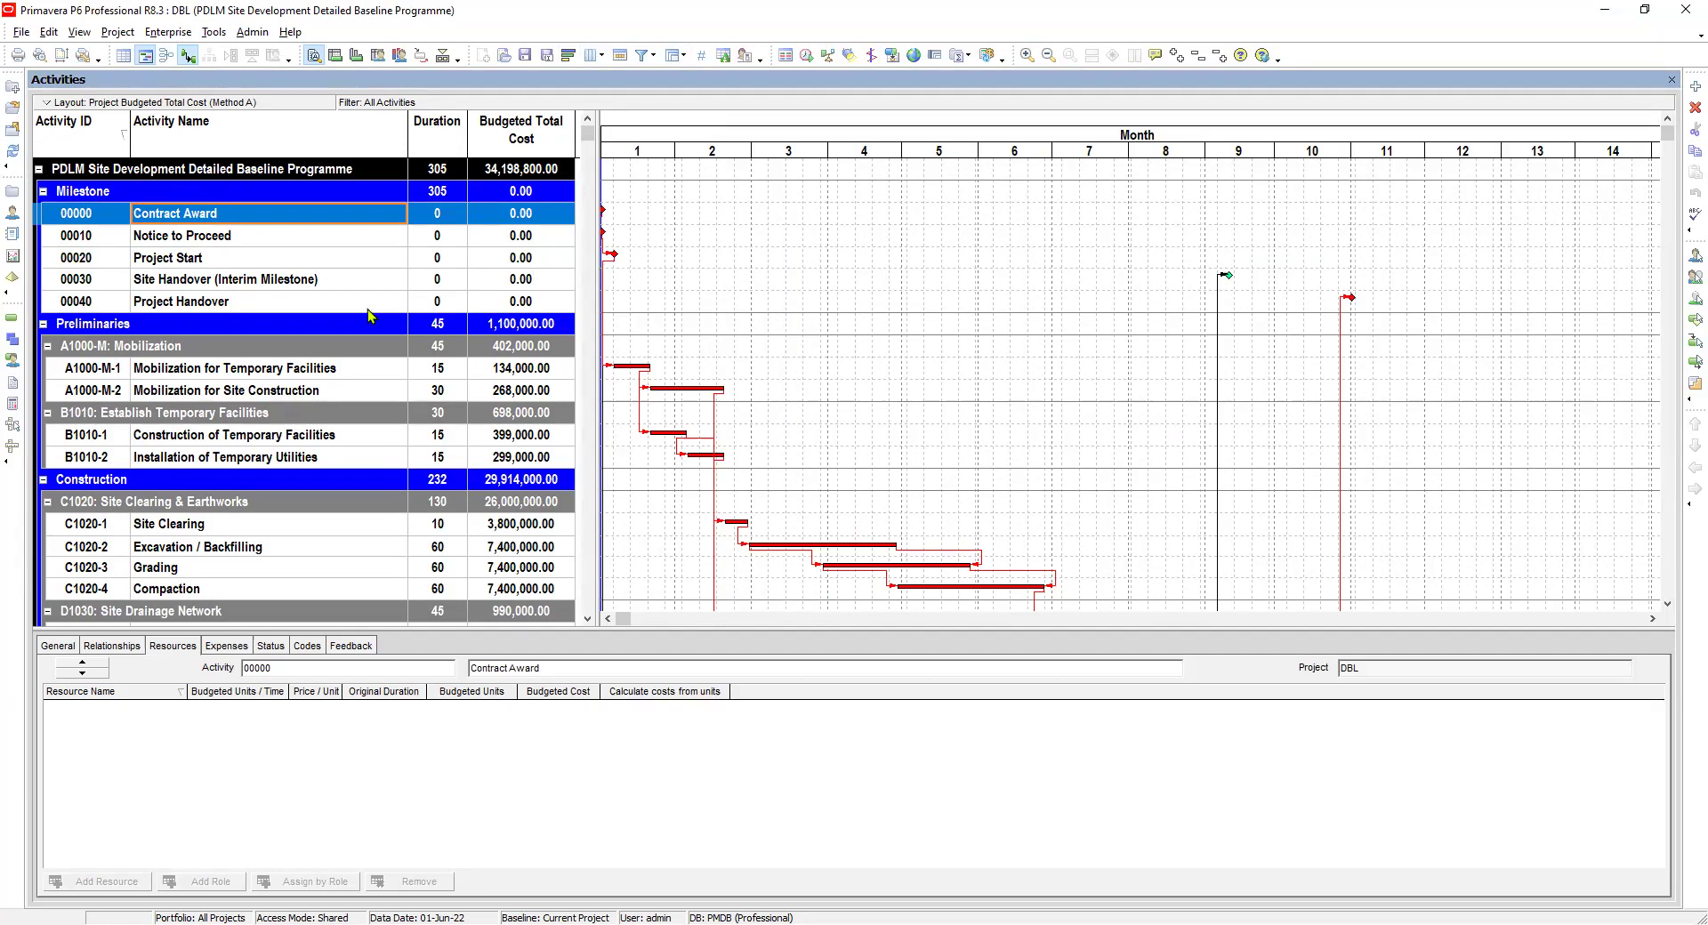
For Mobilization for Temporary Facilities, set the non-skilled laborer's budgeted units per time to 5 per day
click(204, 374)
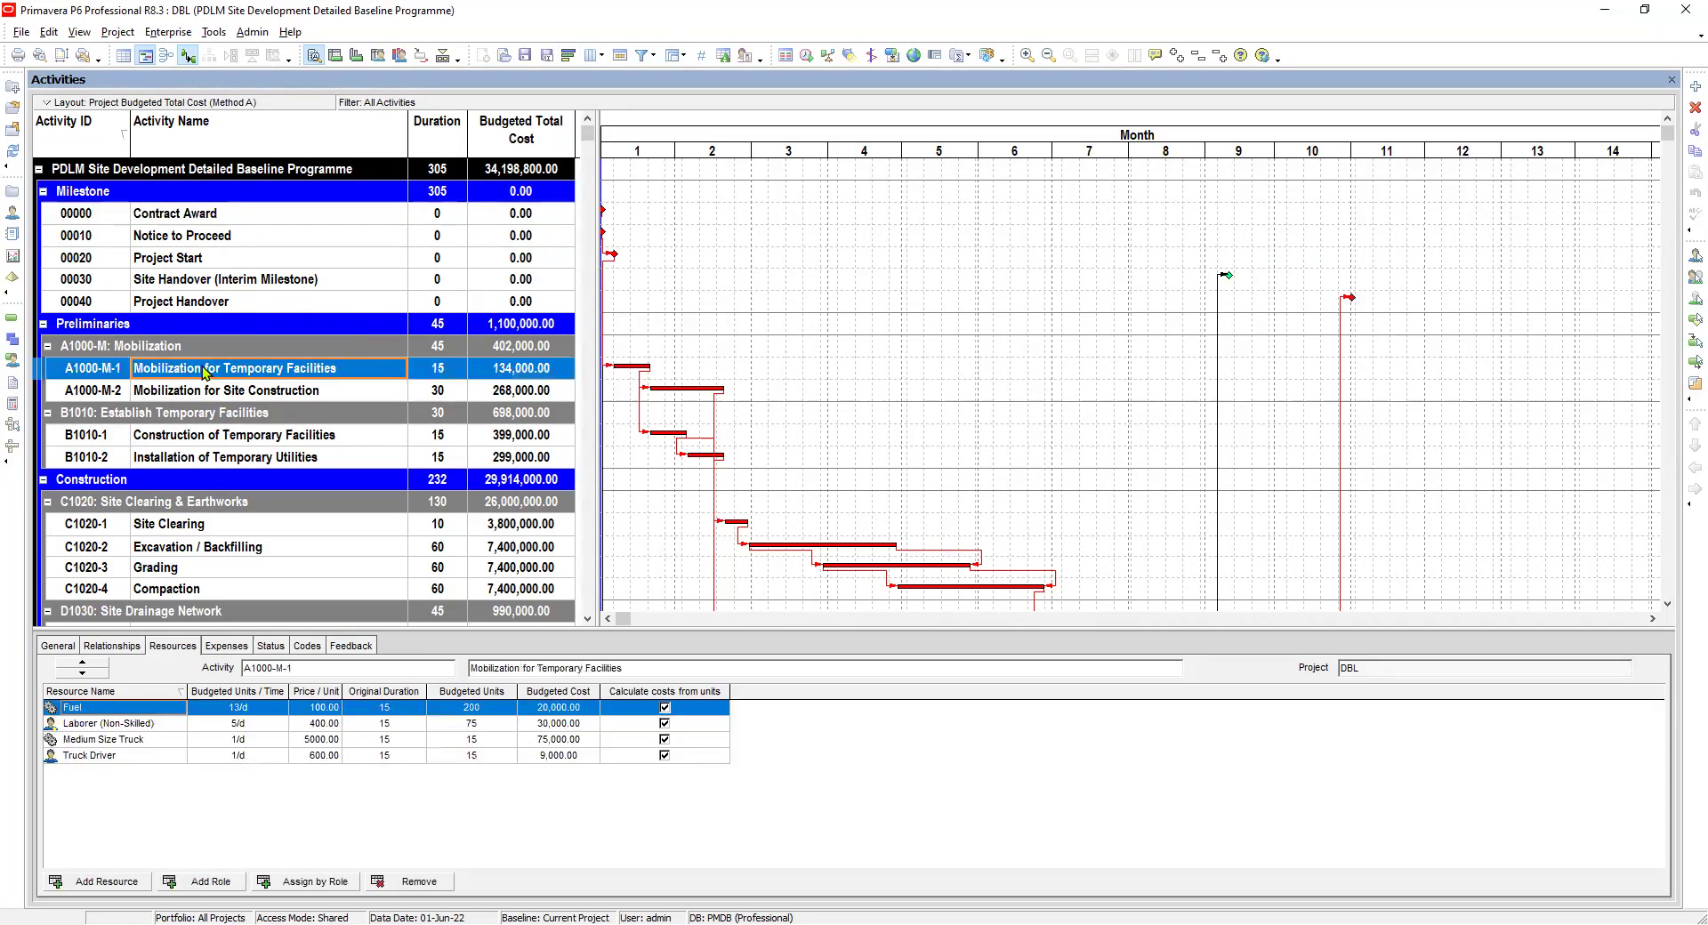
scroll(225, 395, down, 1)
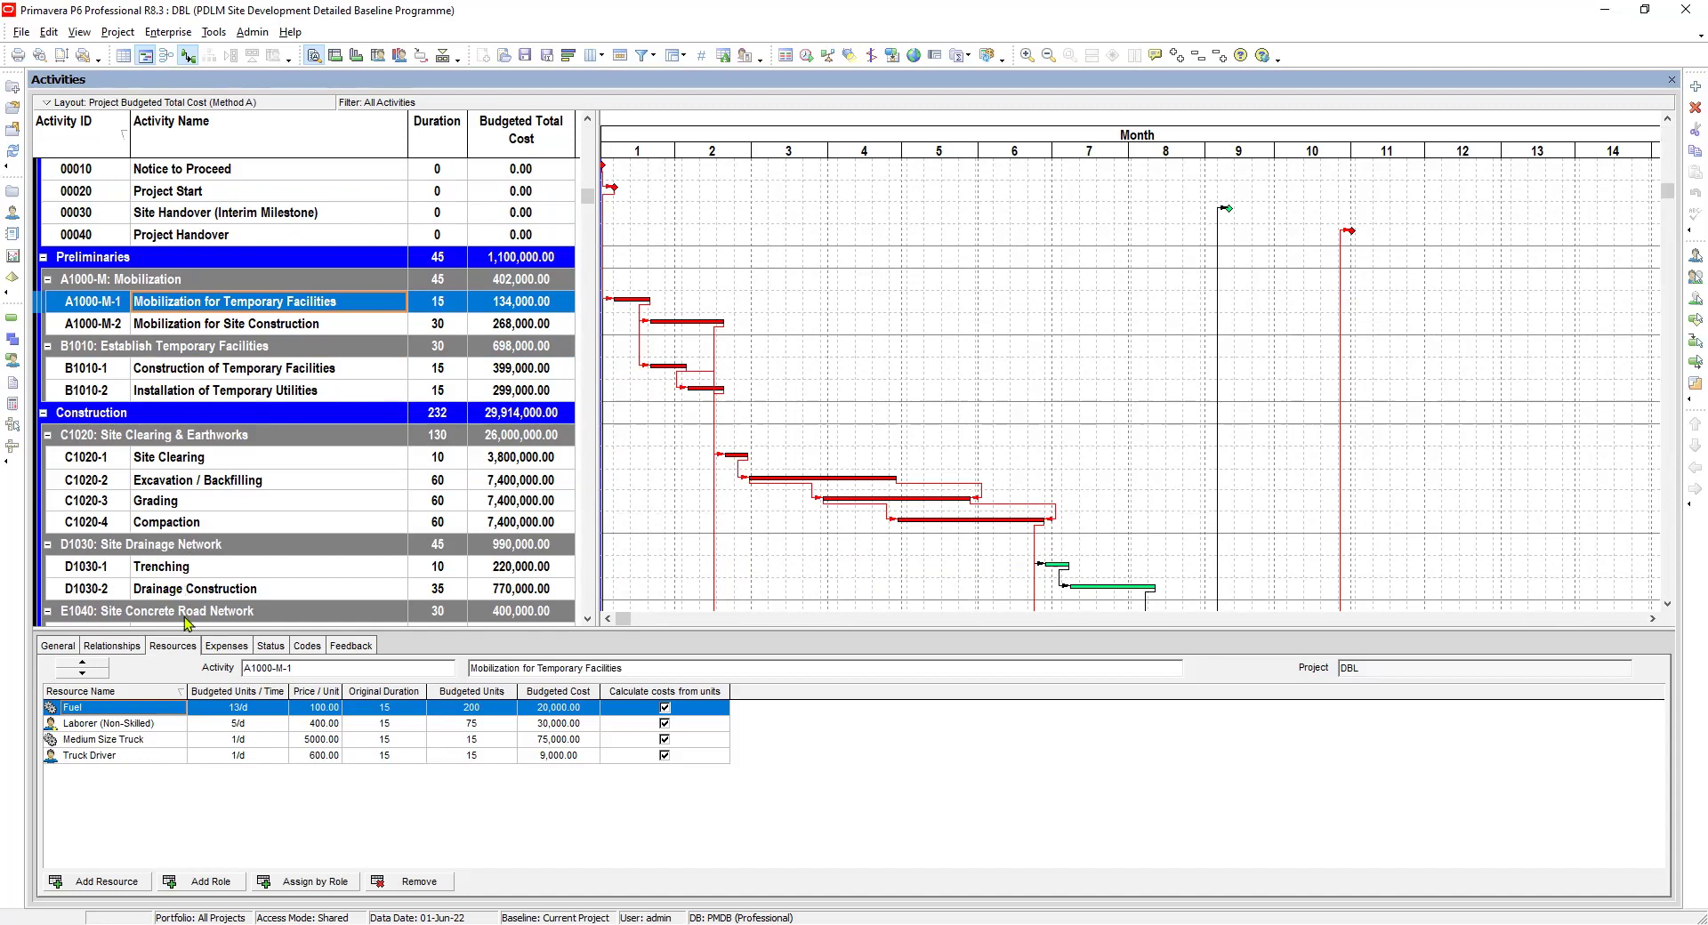
click(268, 723)
click(267, 720)
text(5)
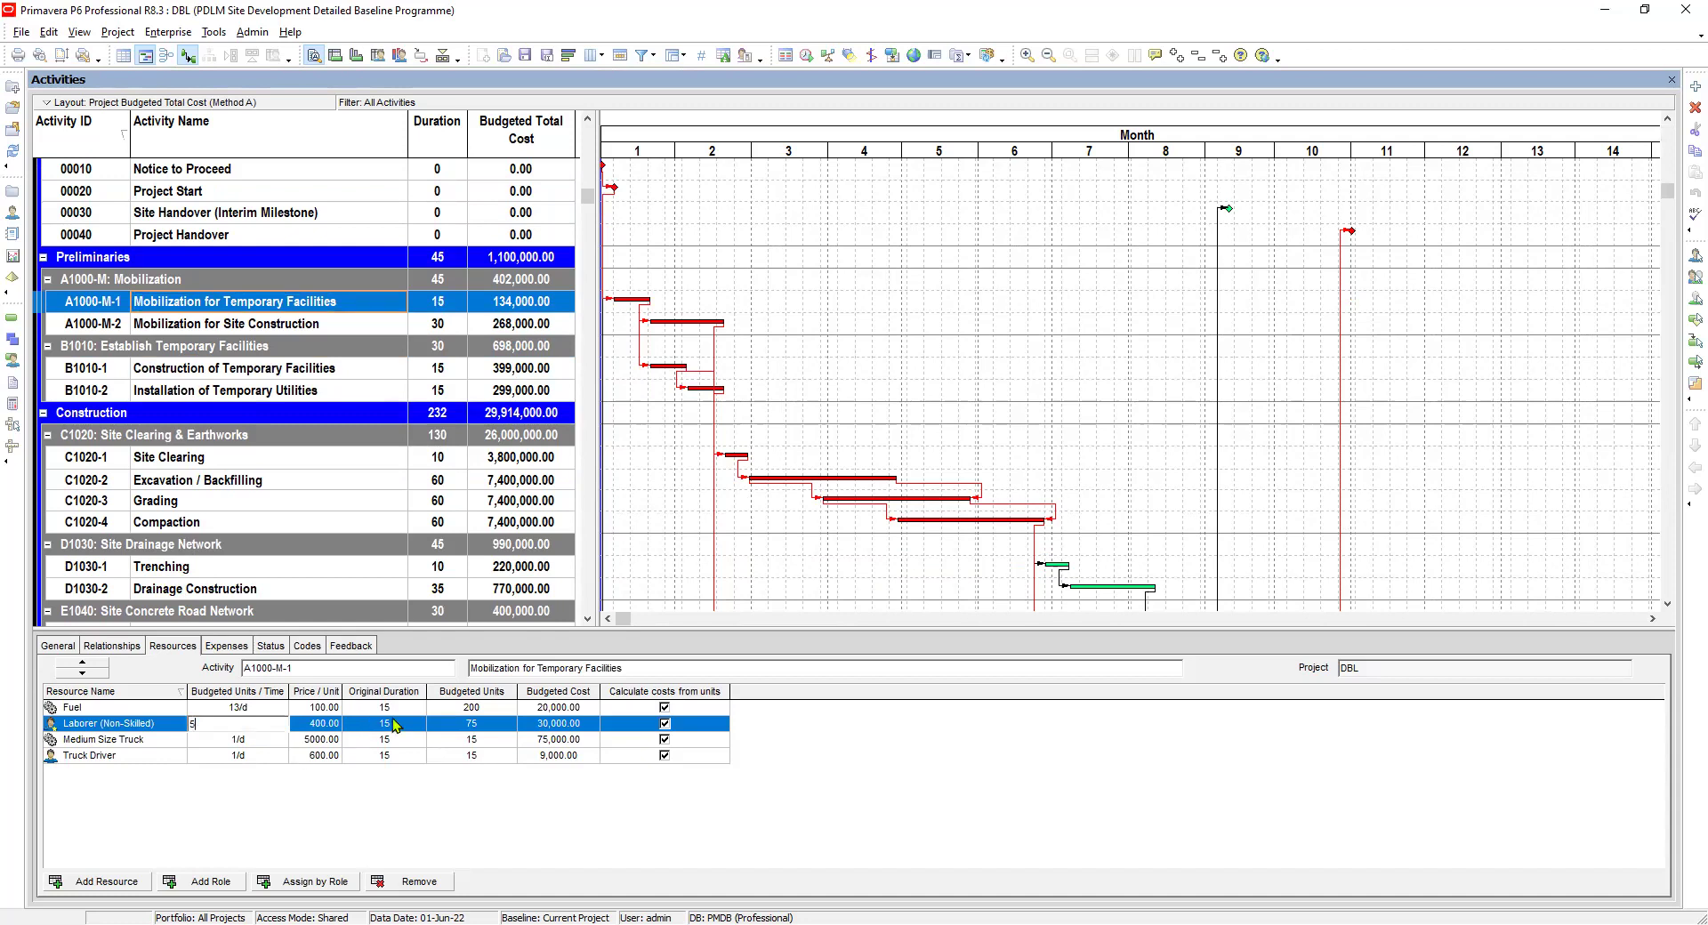
click(395, 725)
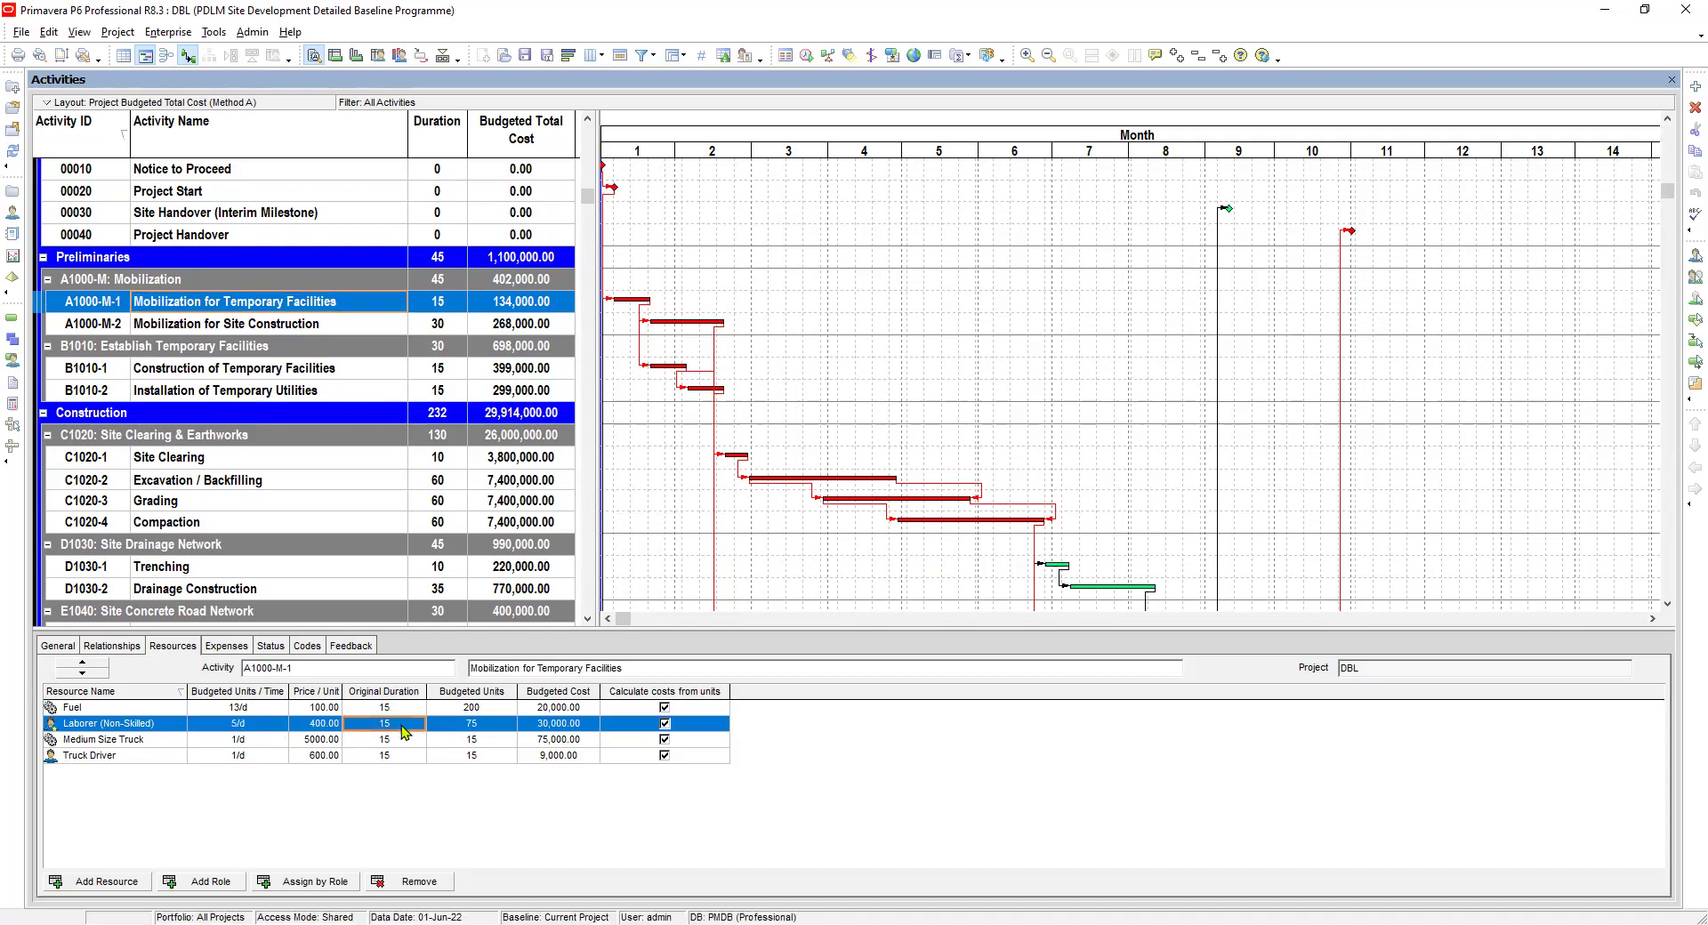
Set the Medium Size Truck's budgeted units per time to 1 per day for Mobilization for Temporary Facilities
click(249, 741)
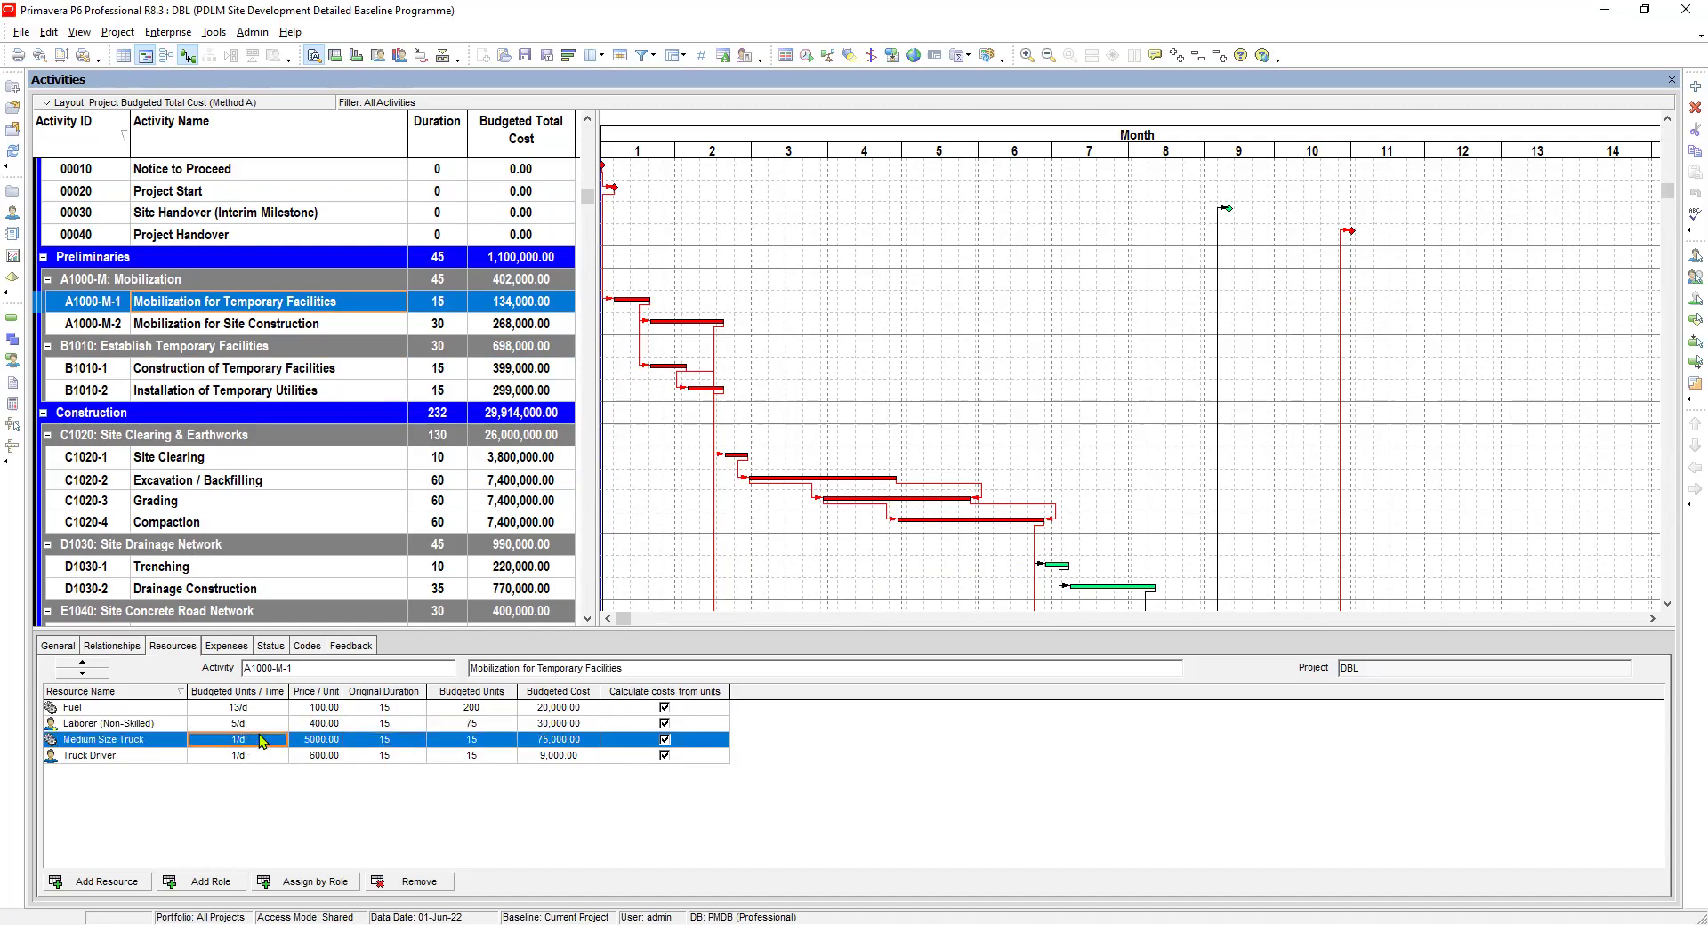
click(263, 741)
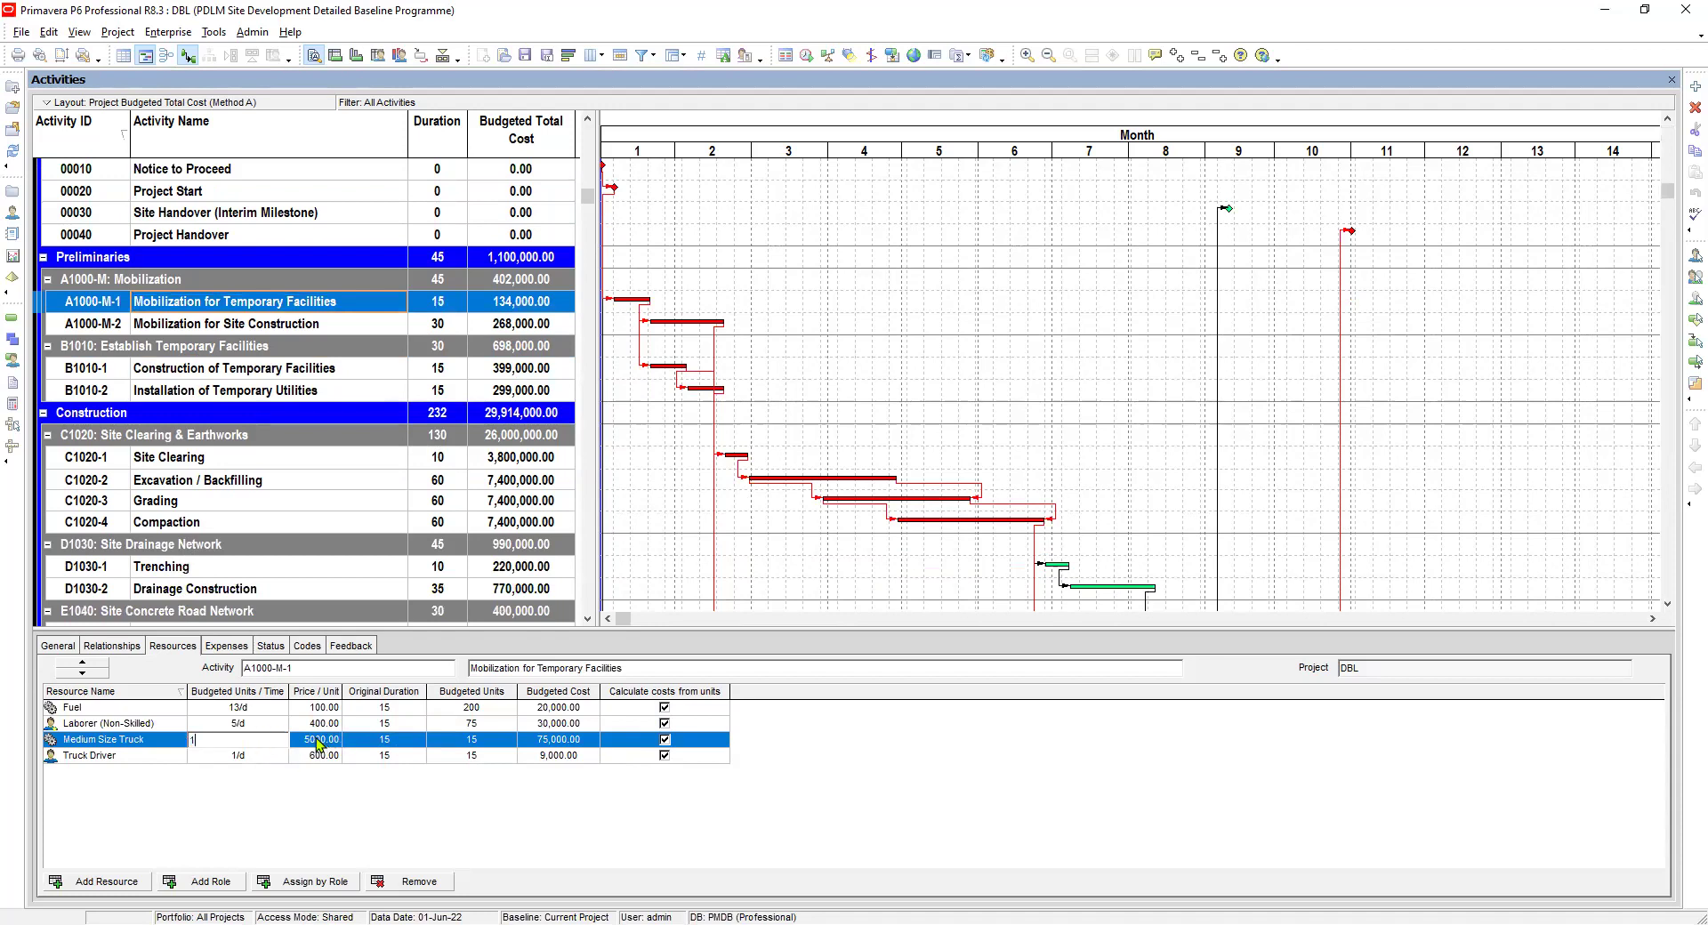
key(Tab)
click(252, 744)
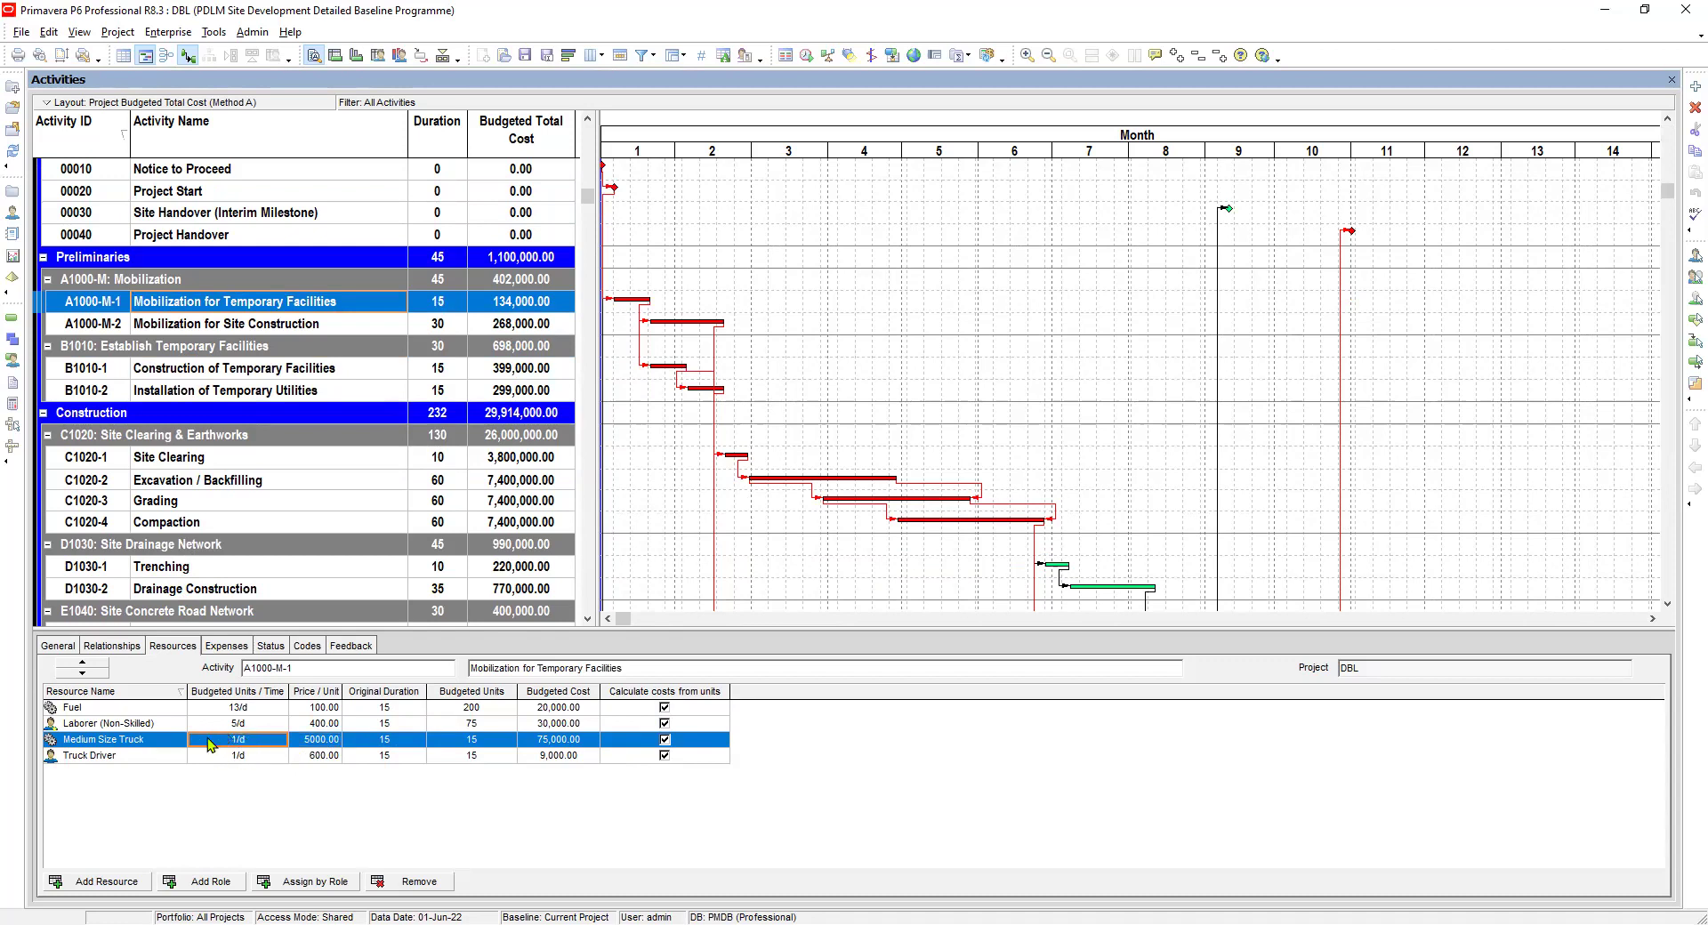
click(257, 741)
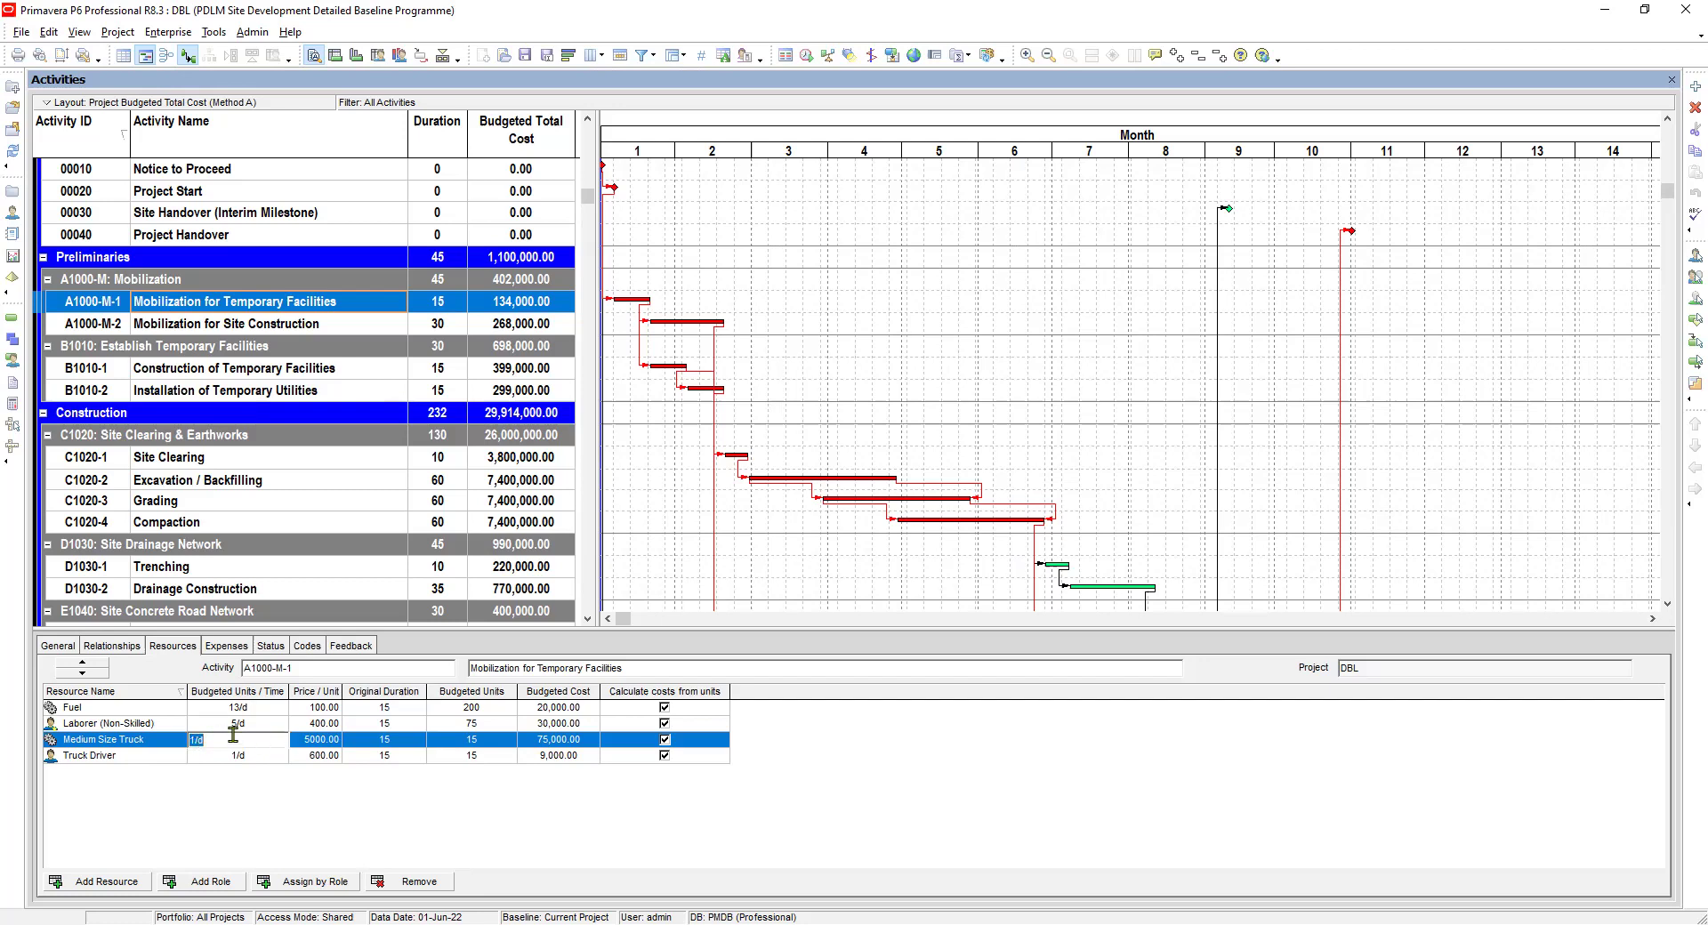
click(322, 744)
click(254, 741)
click(251, 737)
text(1)
key(Tab)
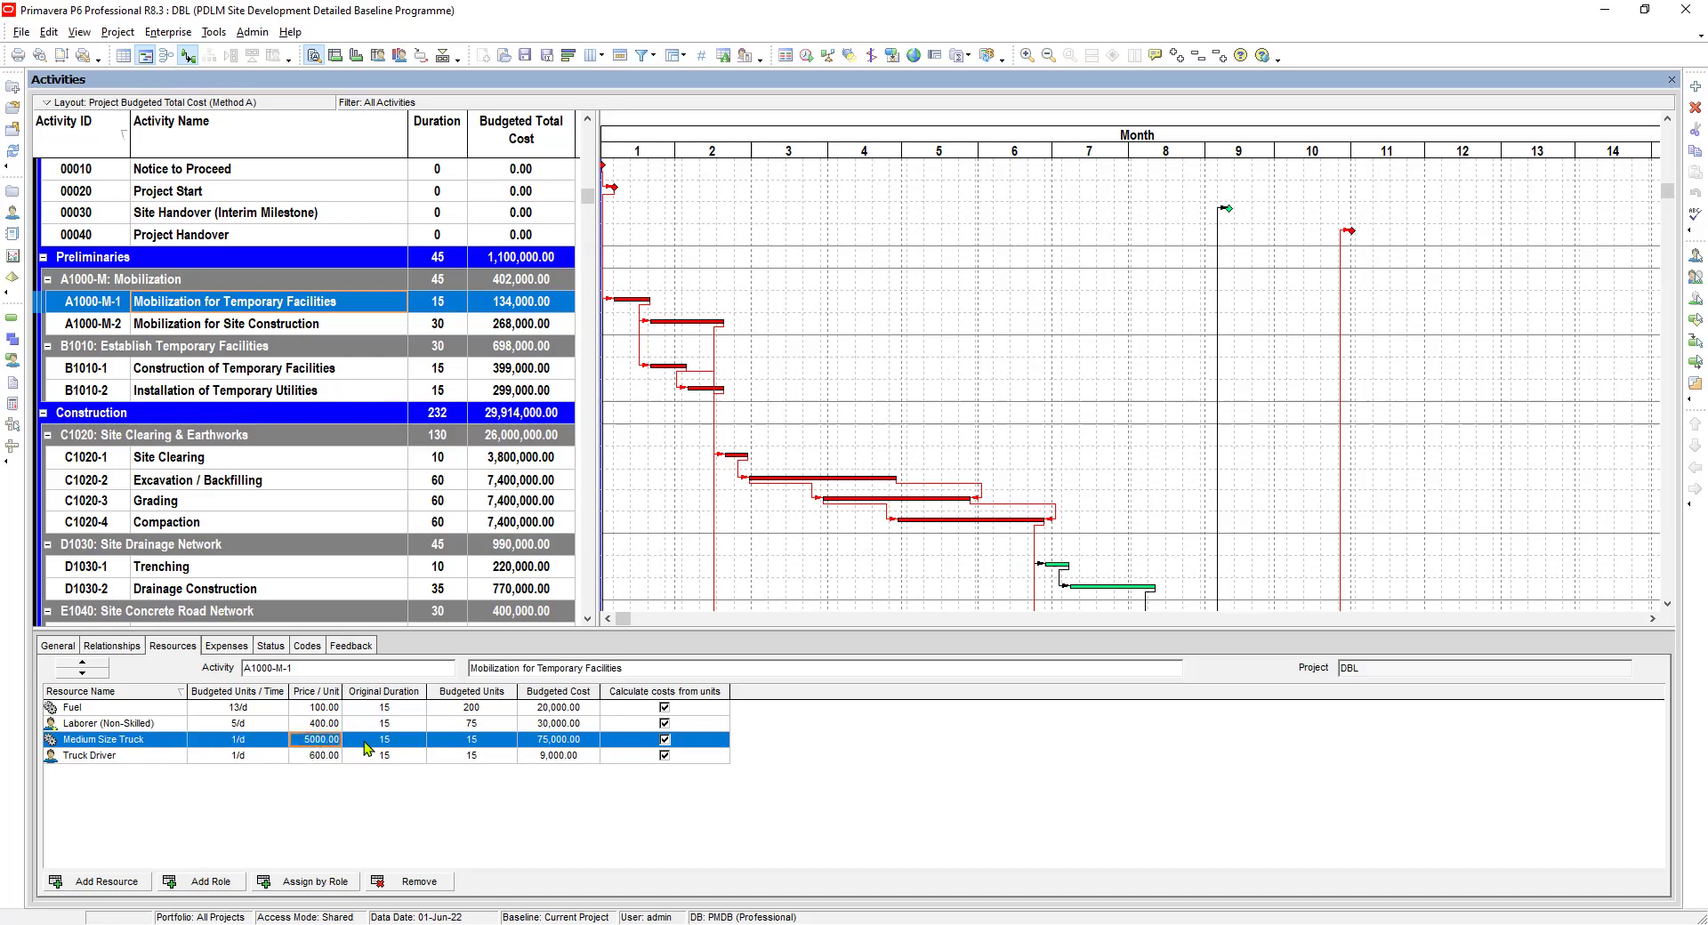
Set the original duration to 15 for the Truck Driver, Medium Size Truck, non-skilled laborer and Fuel resources of activity A1000-M-1
click(252, 761)
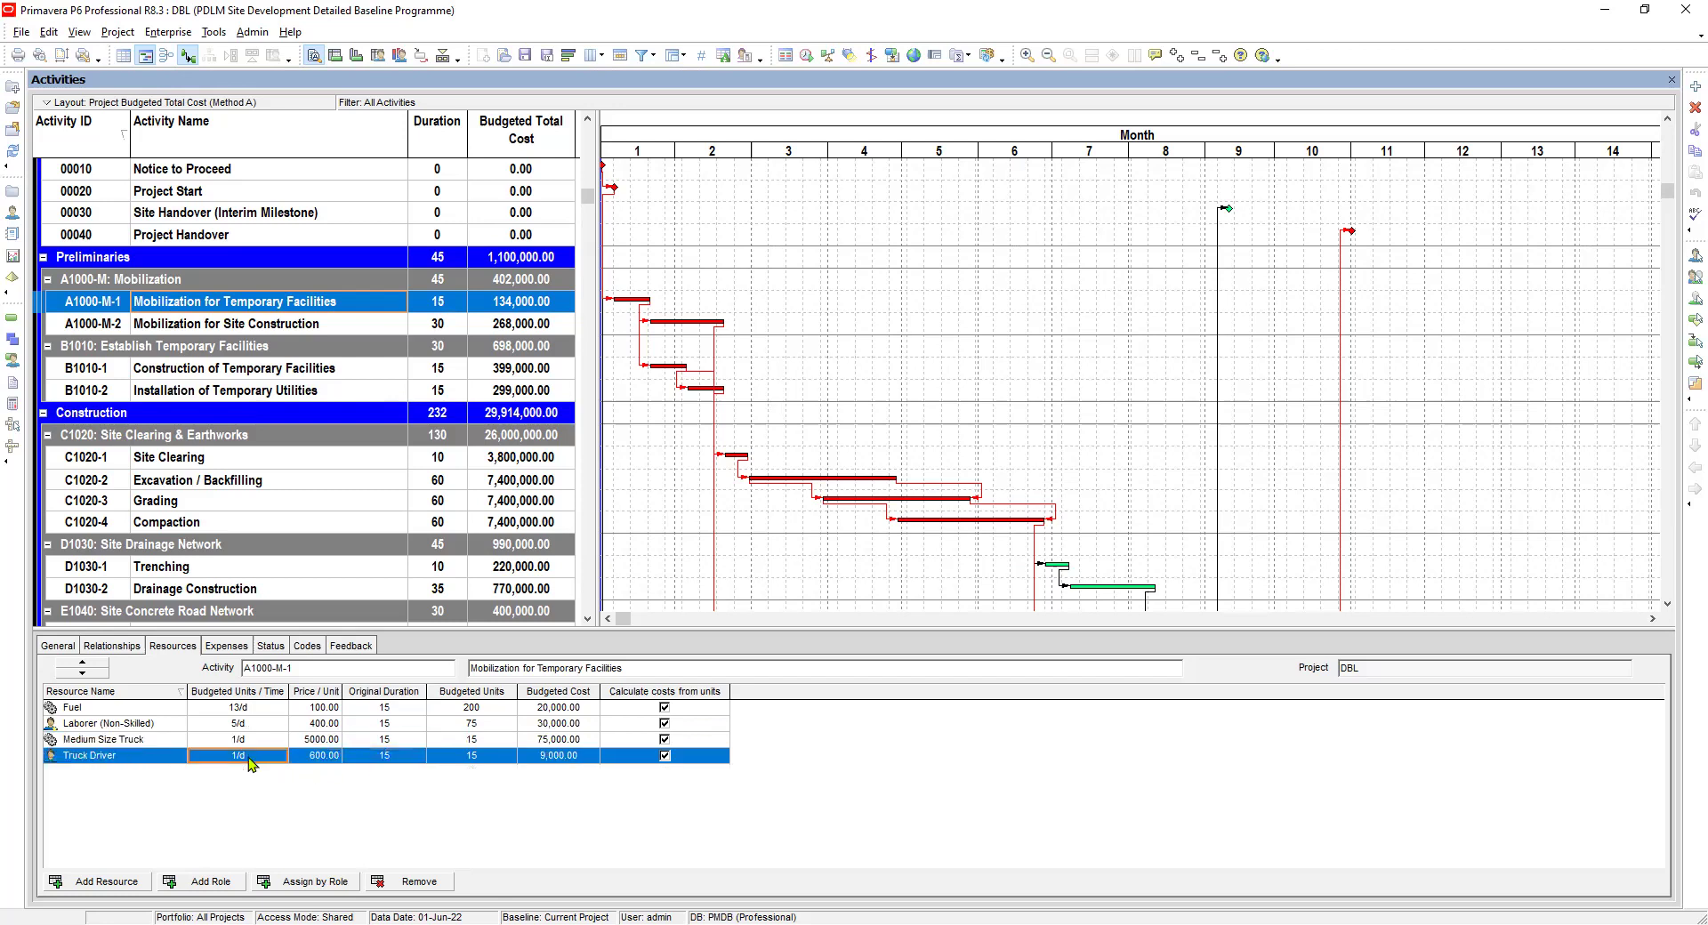
click(271, 764)
click(393, 760)
text(15)
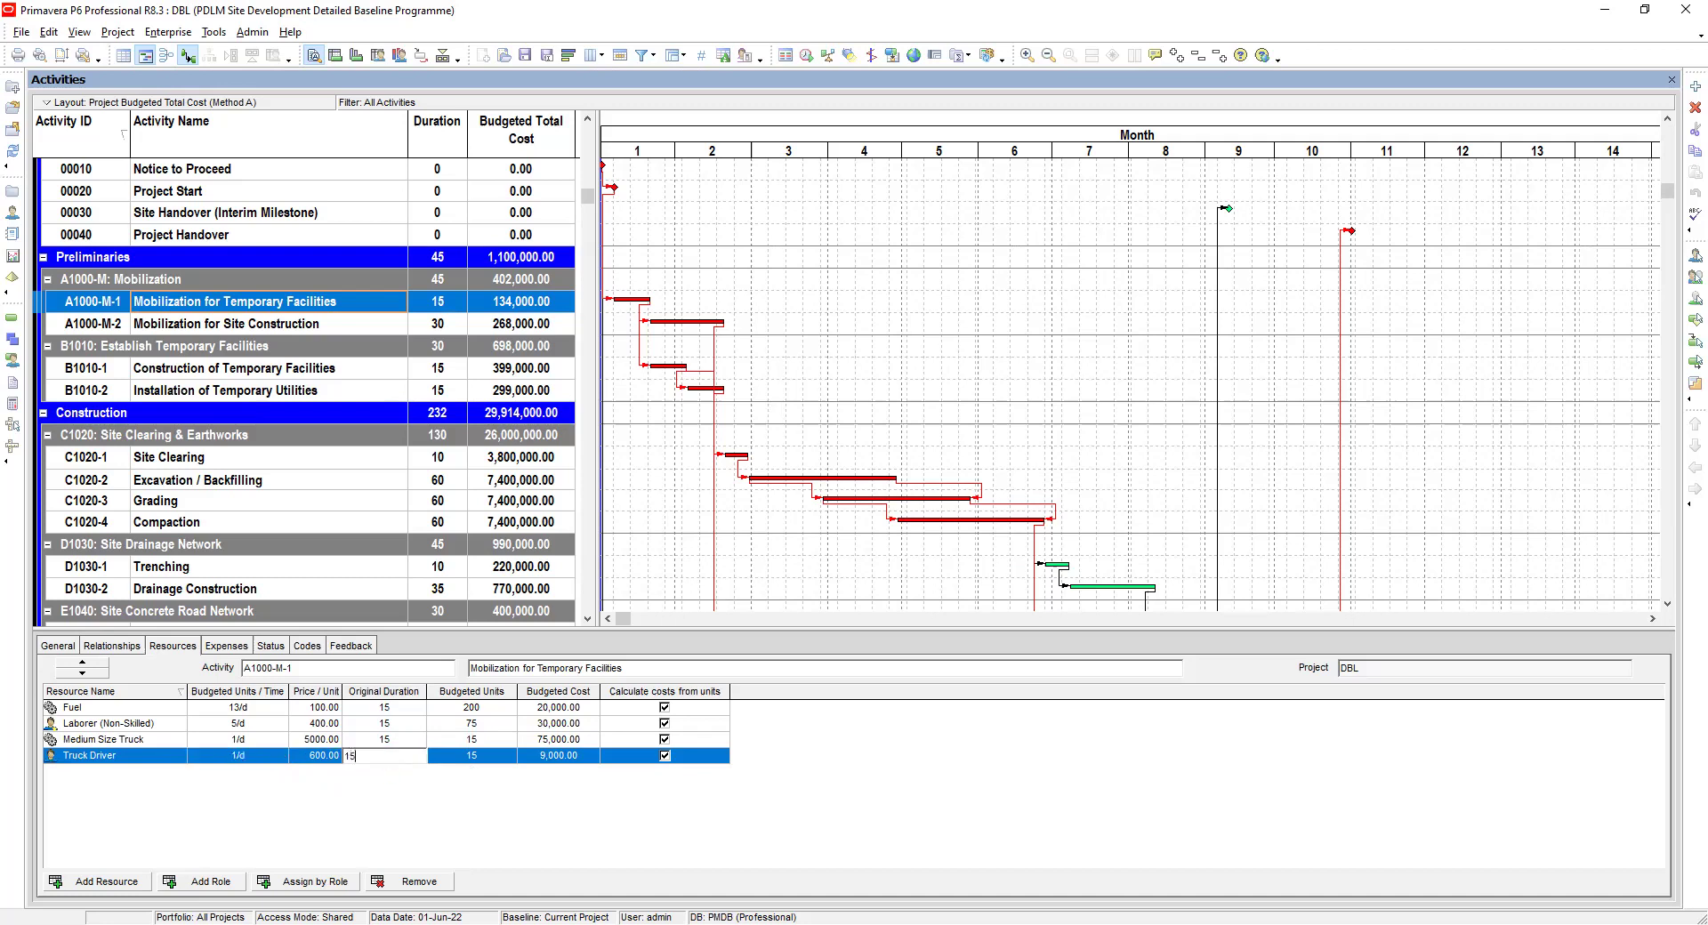
key(Up)
text(15)
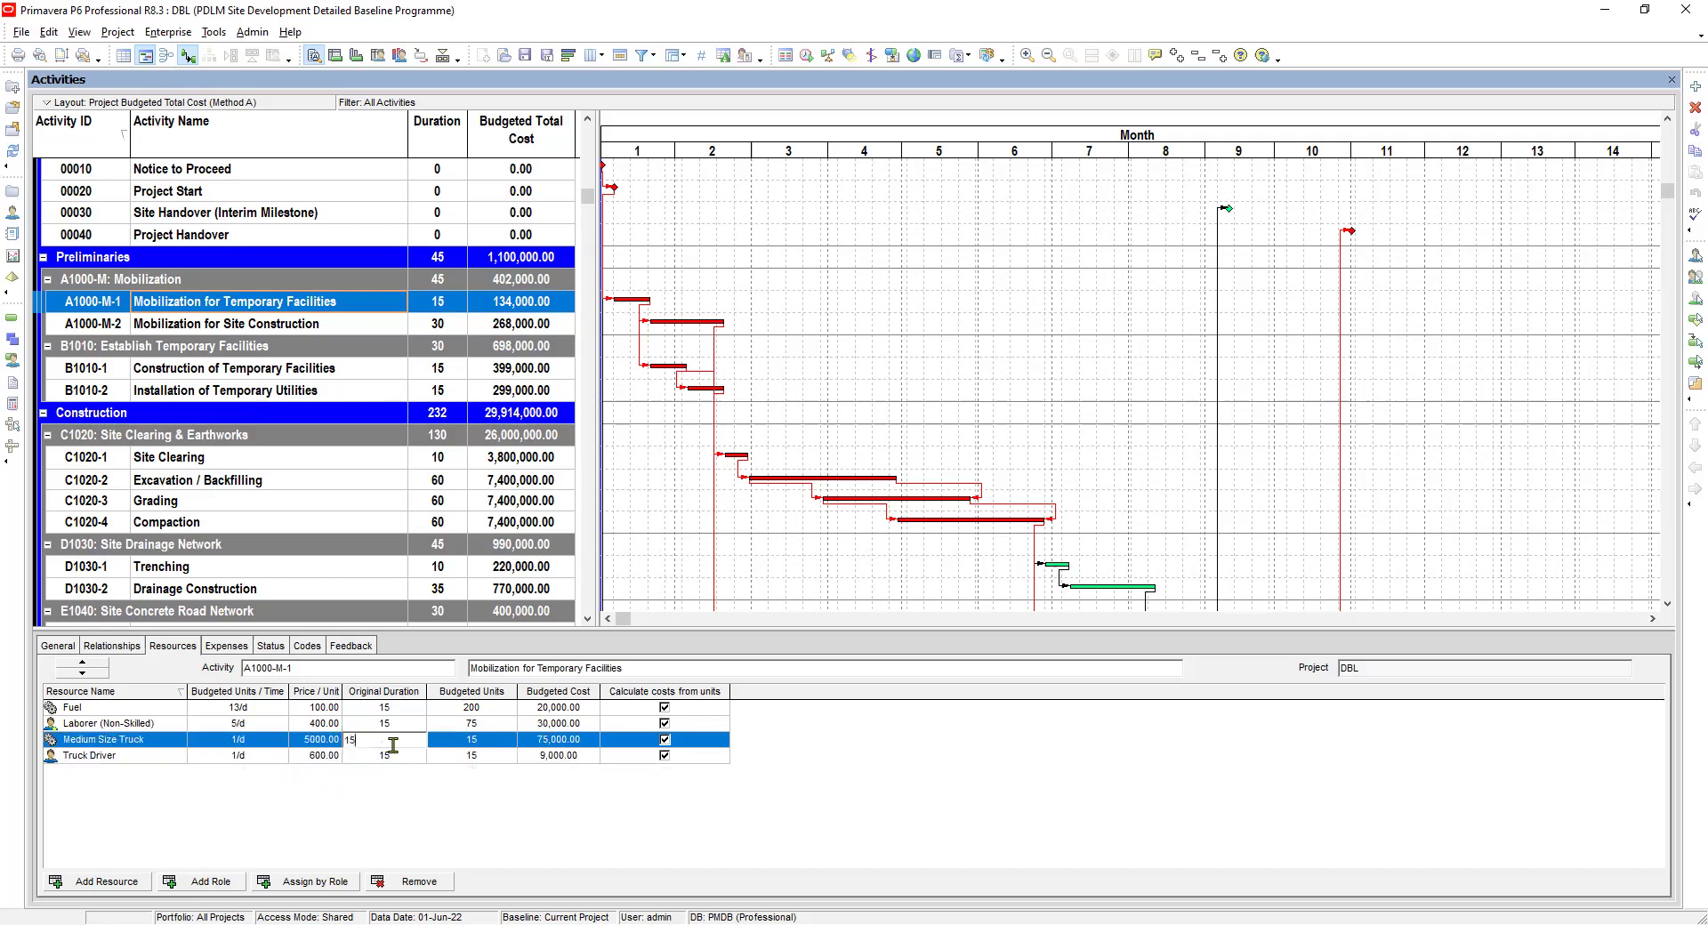
click(396, 726)
text(15)
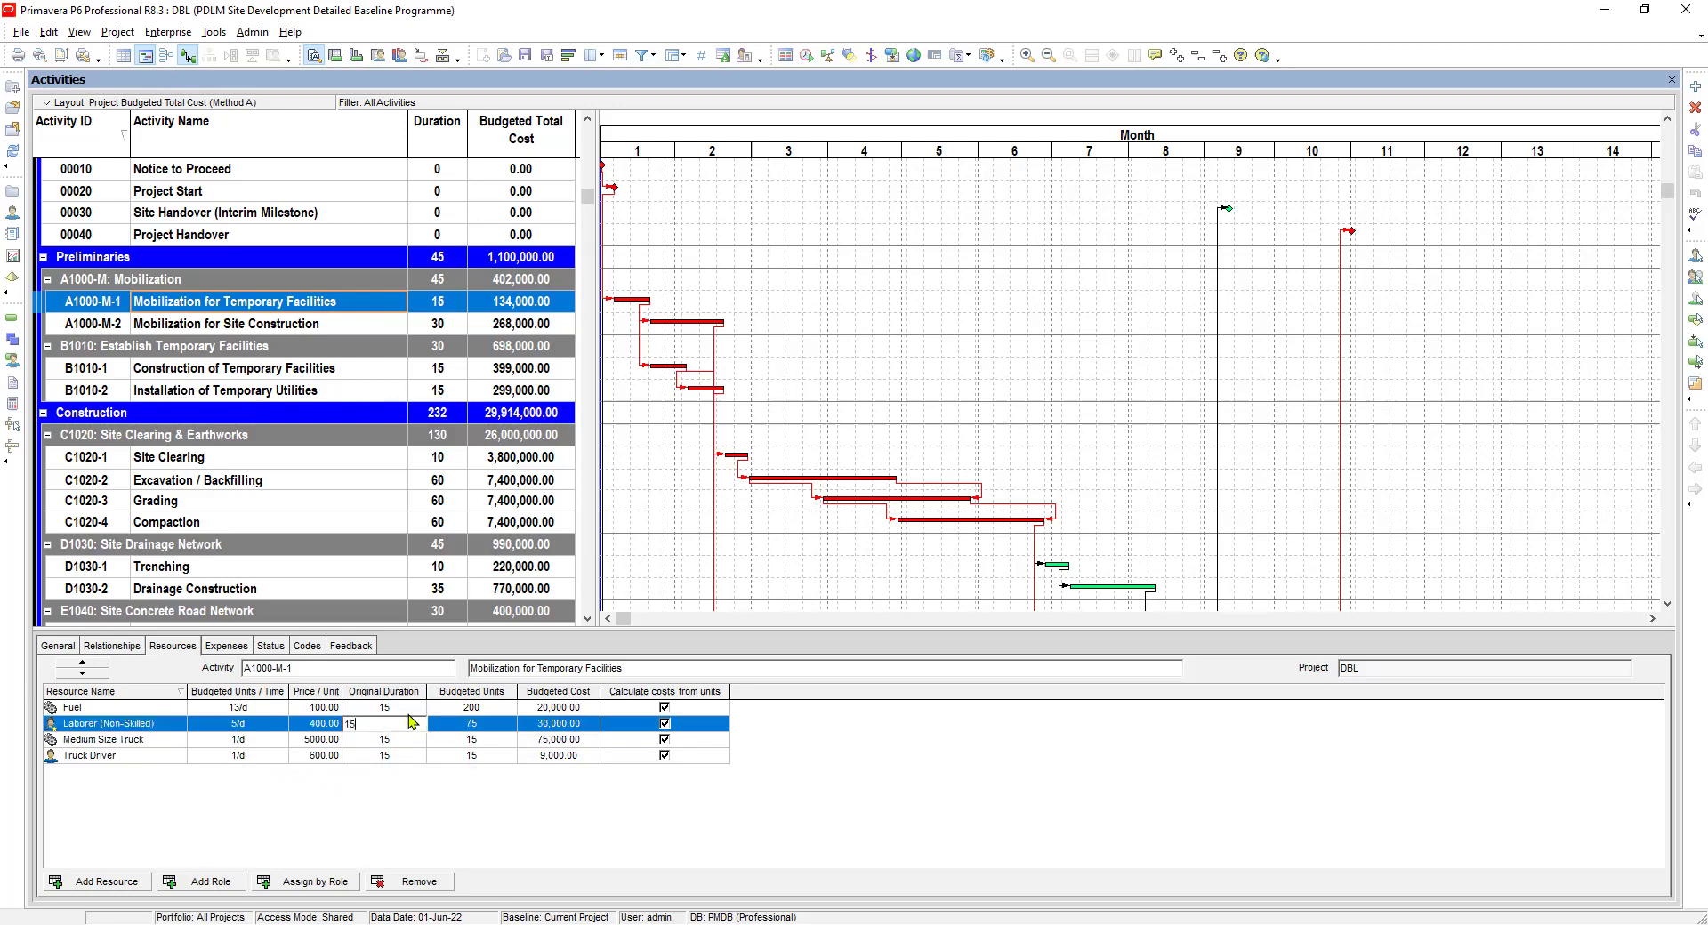
key(Up)
text(15)
click(392, 723)
click(392, 708)
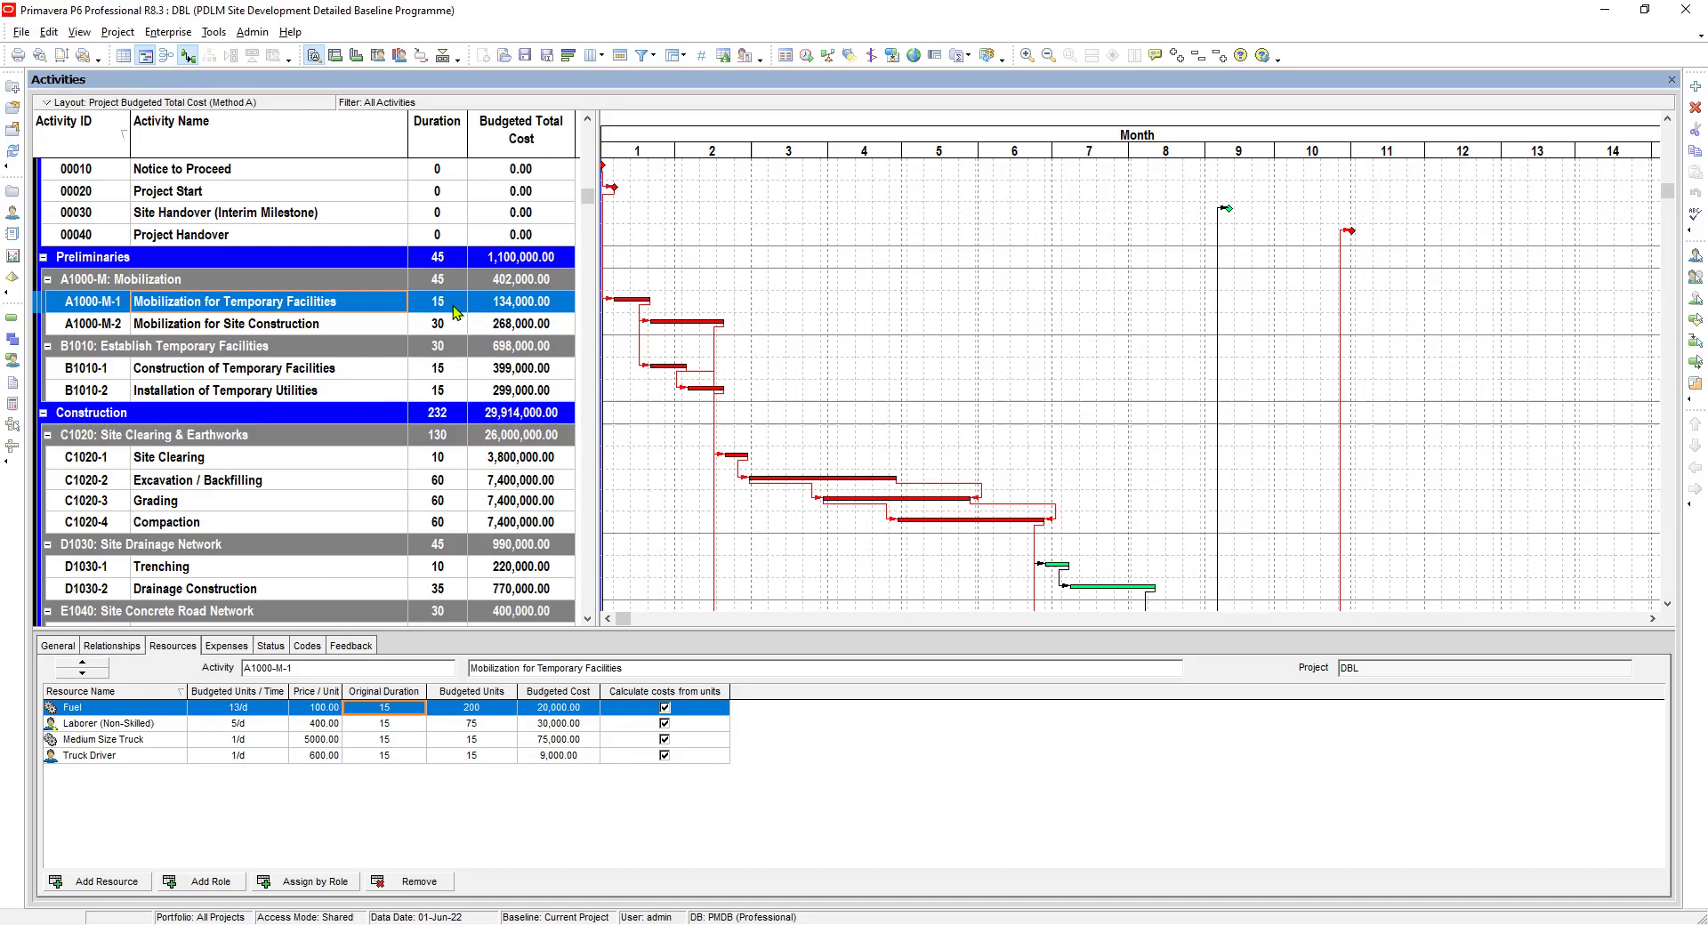
Compare the original durations, units per time and unit prices of the resources assigned to Mobilization for Temporary Facilities
click(389, 724)
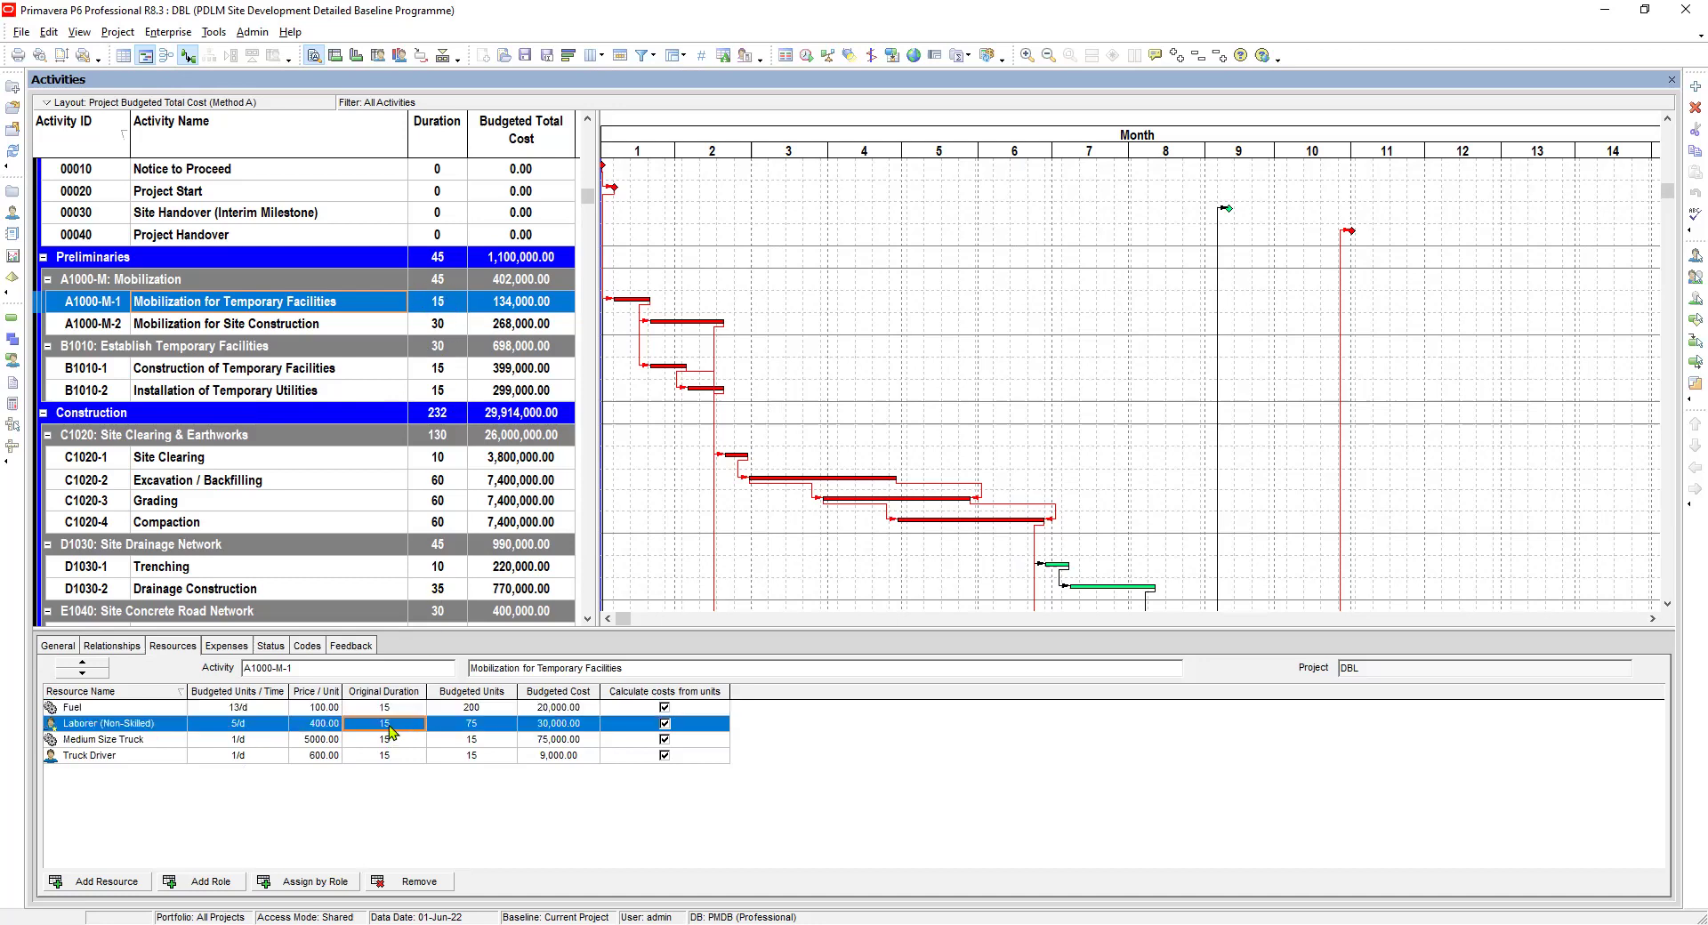
click(391, 709)
click(389, 723)
click(390, 709)
click(389, 723)
click(392, 741)
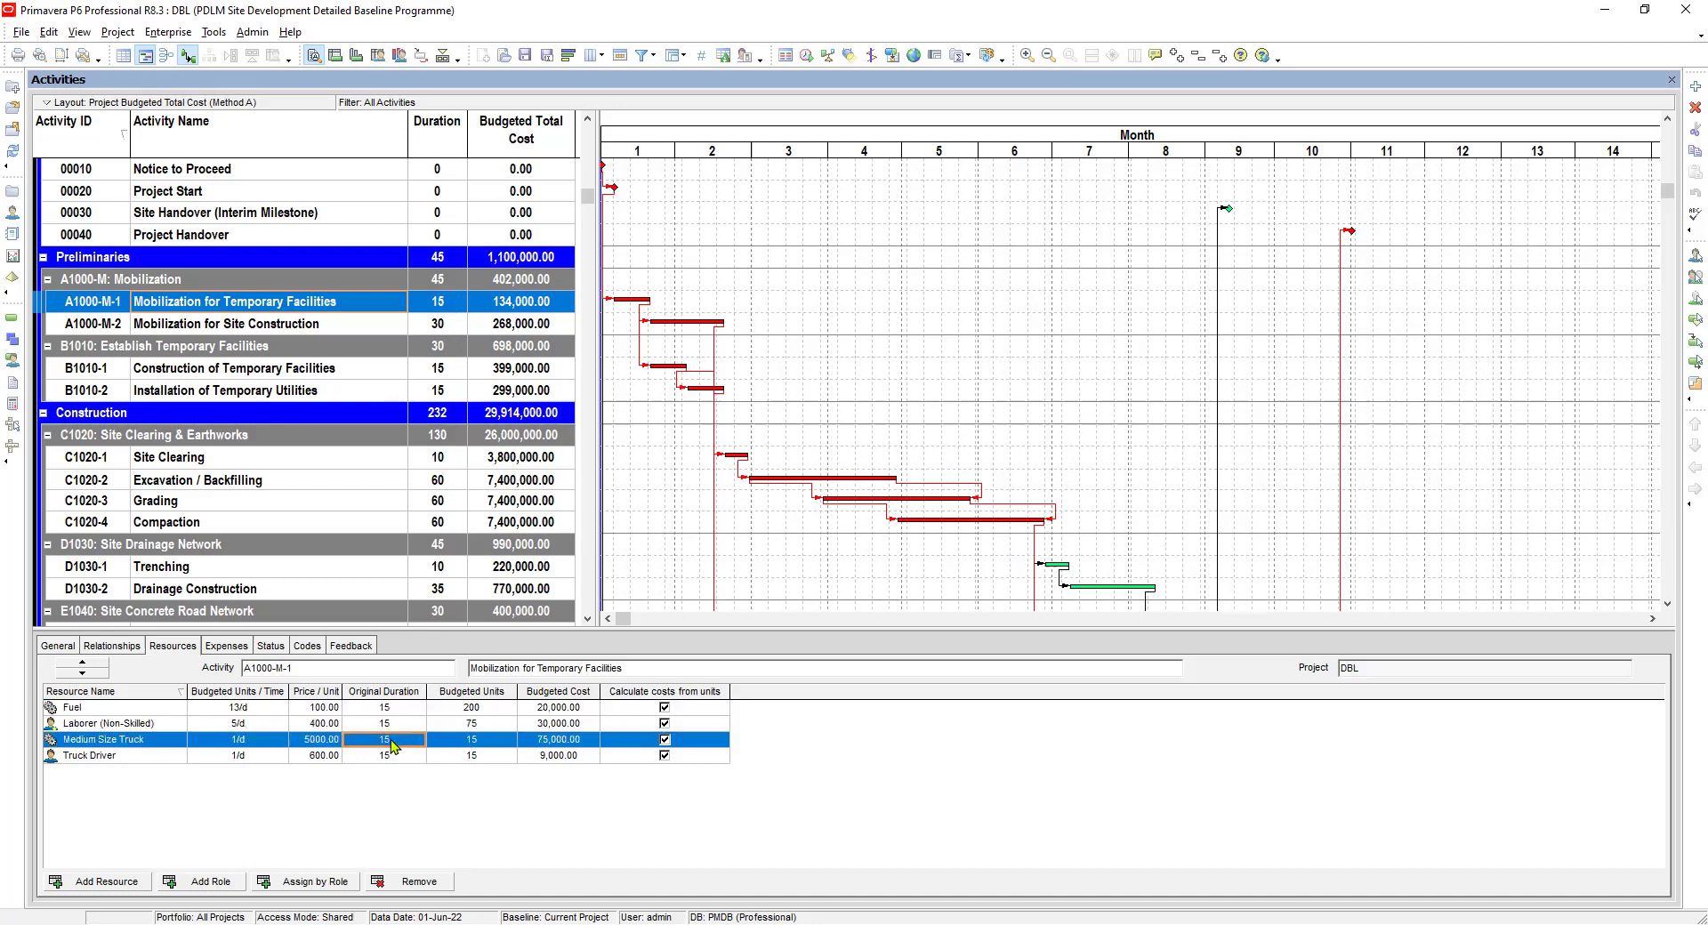
click(389, 758)
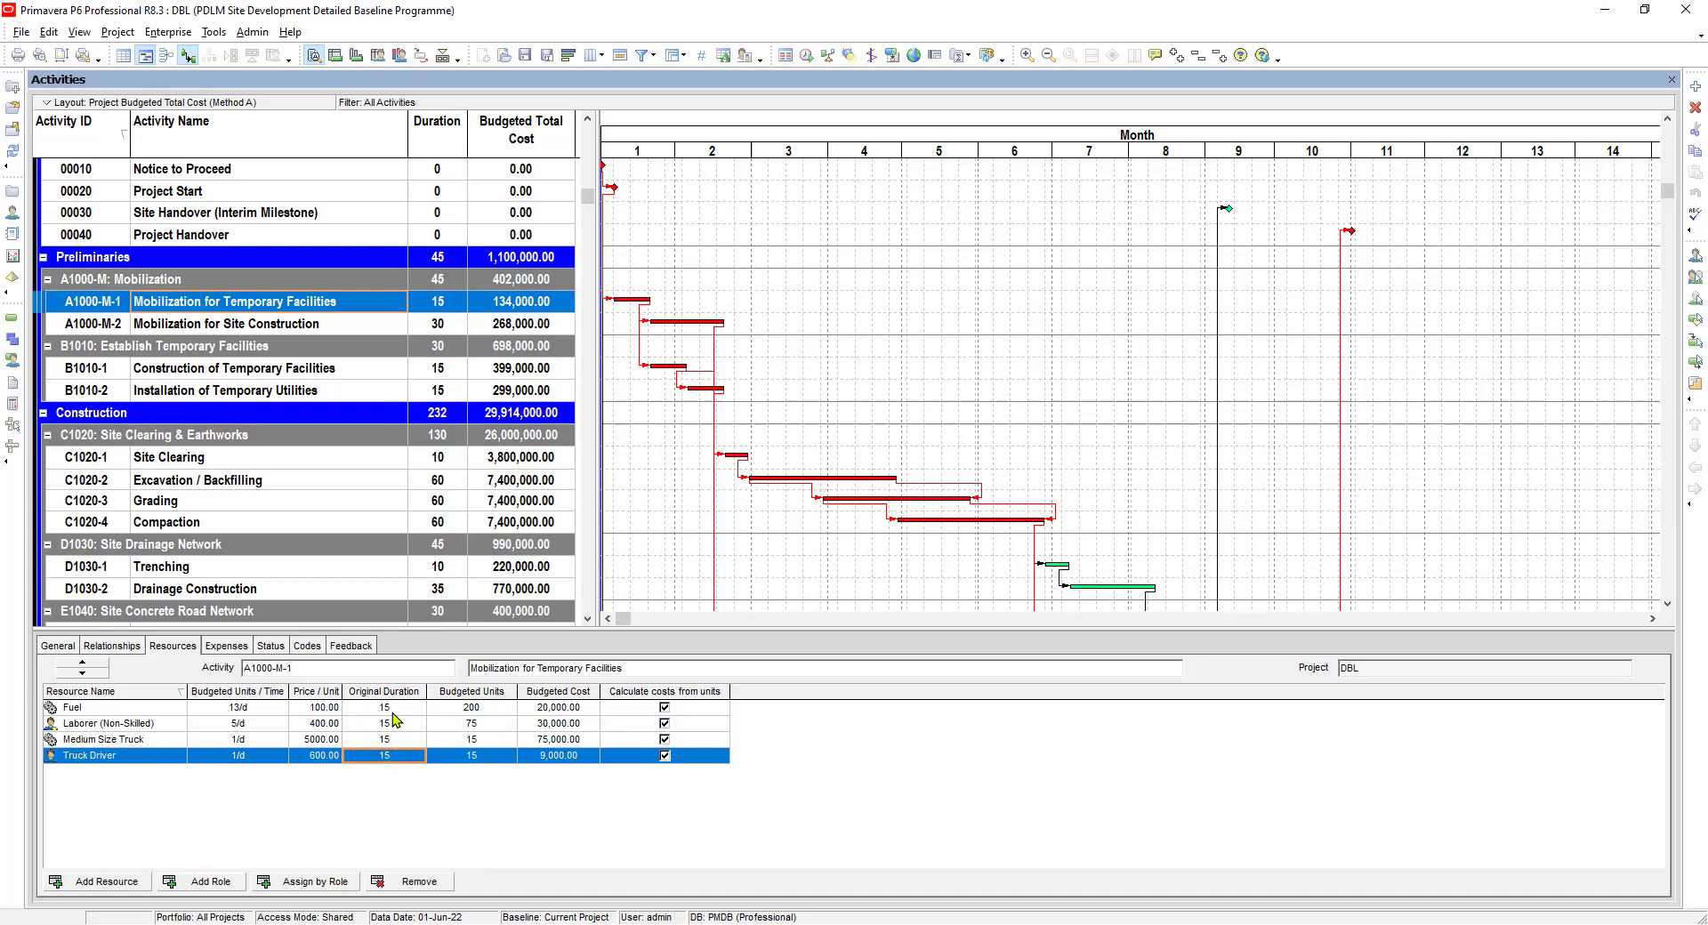
click(391, 709)
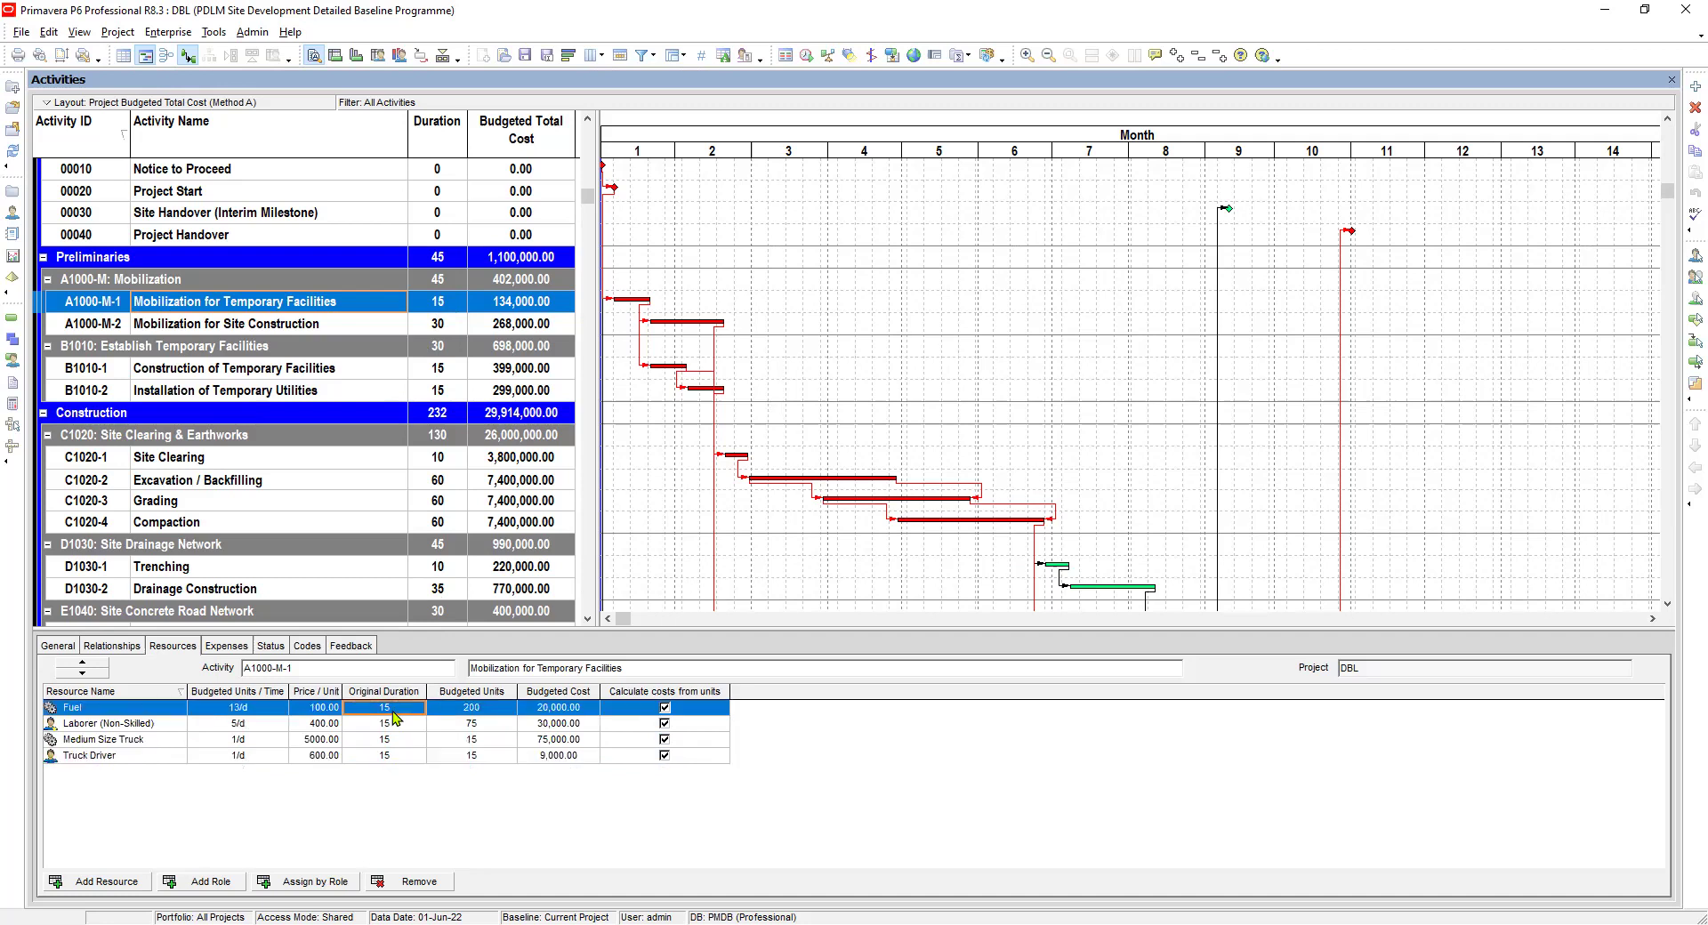
click(394, 724)
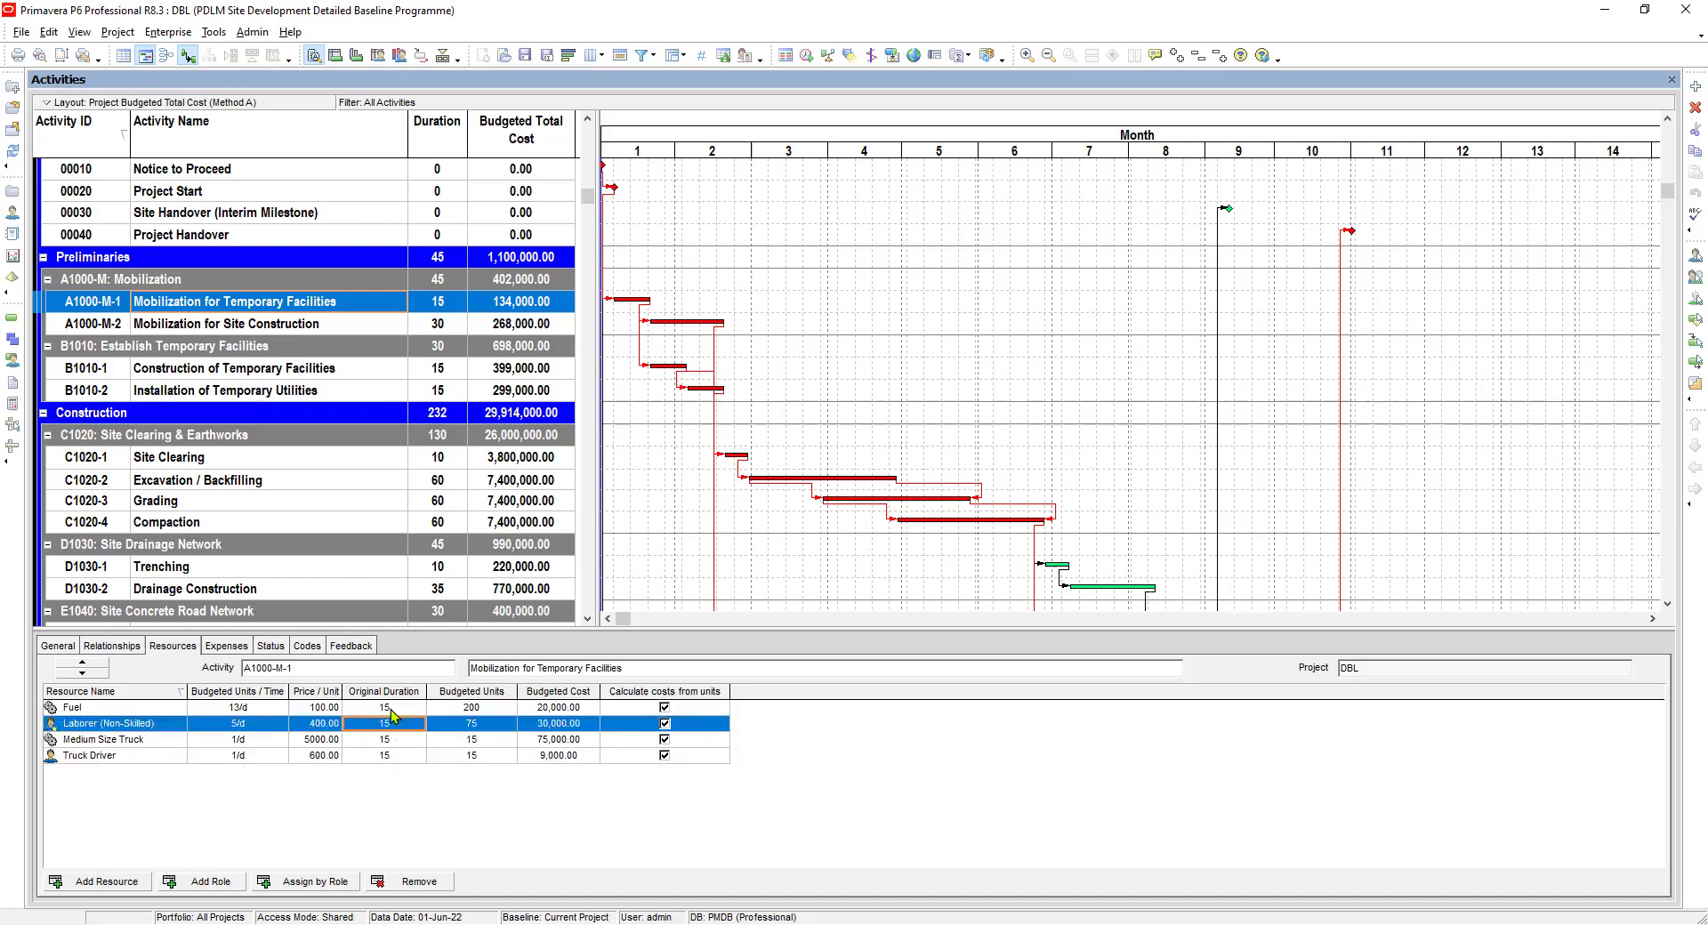
click(391, 710)
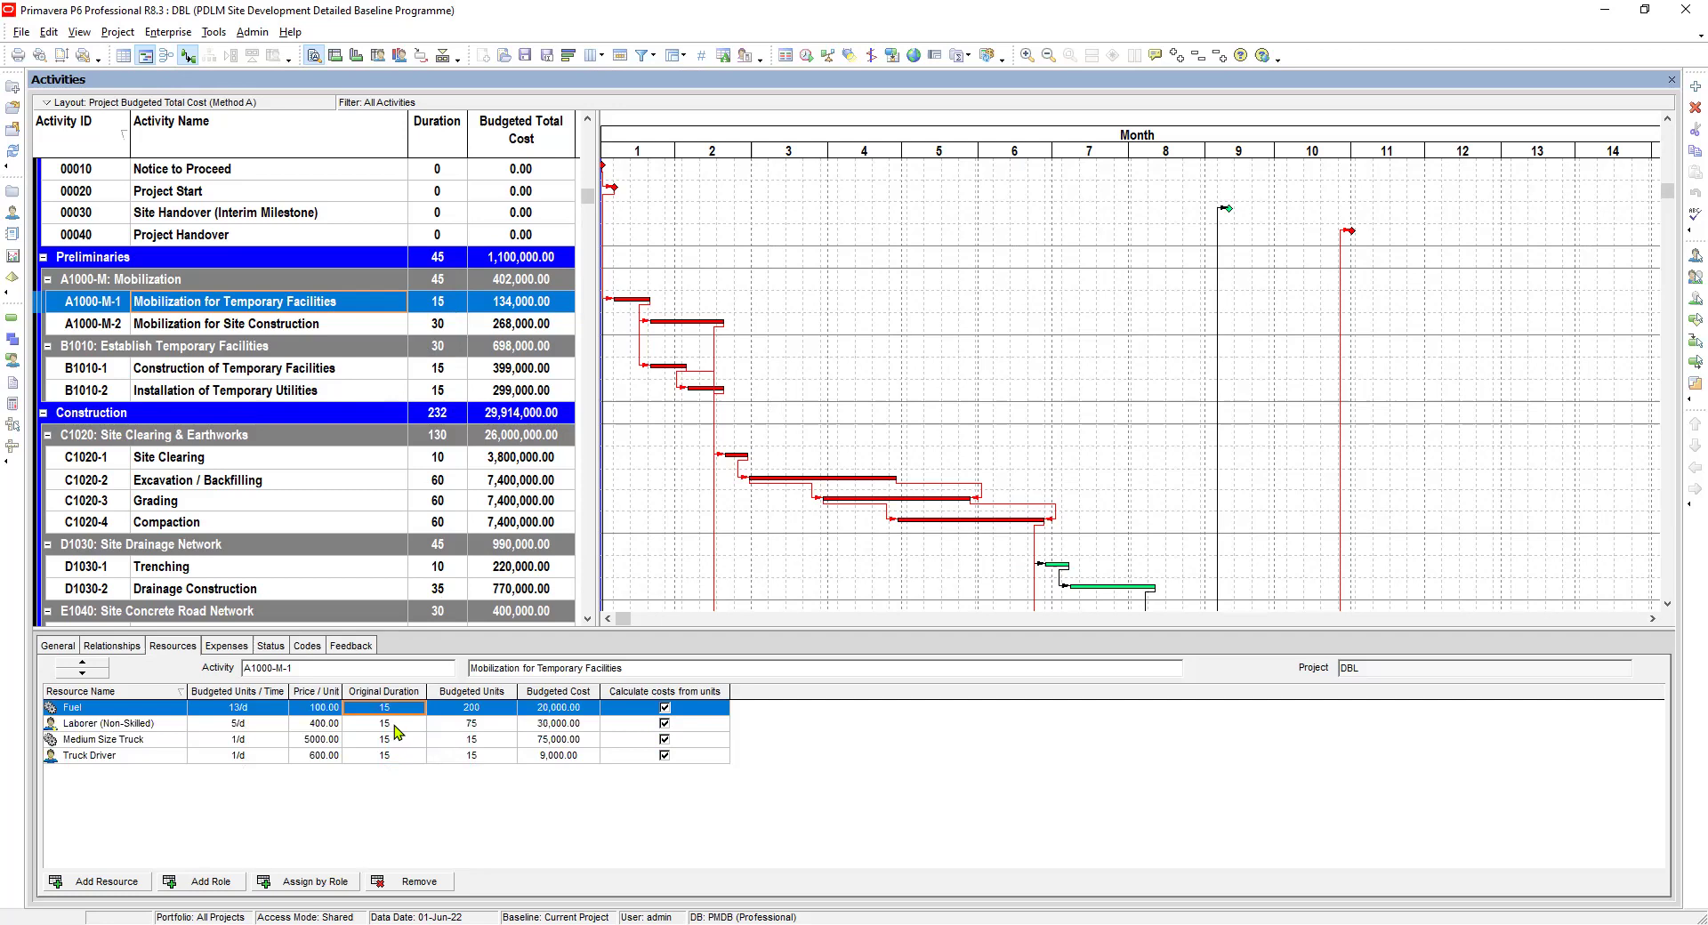
click(395, 724)
click(396, 741)
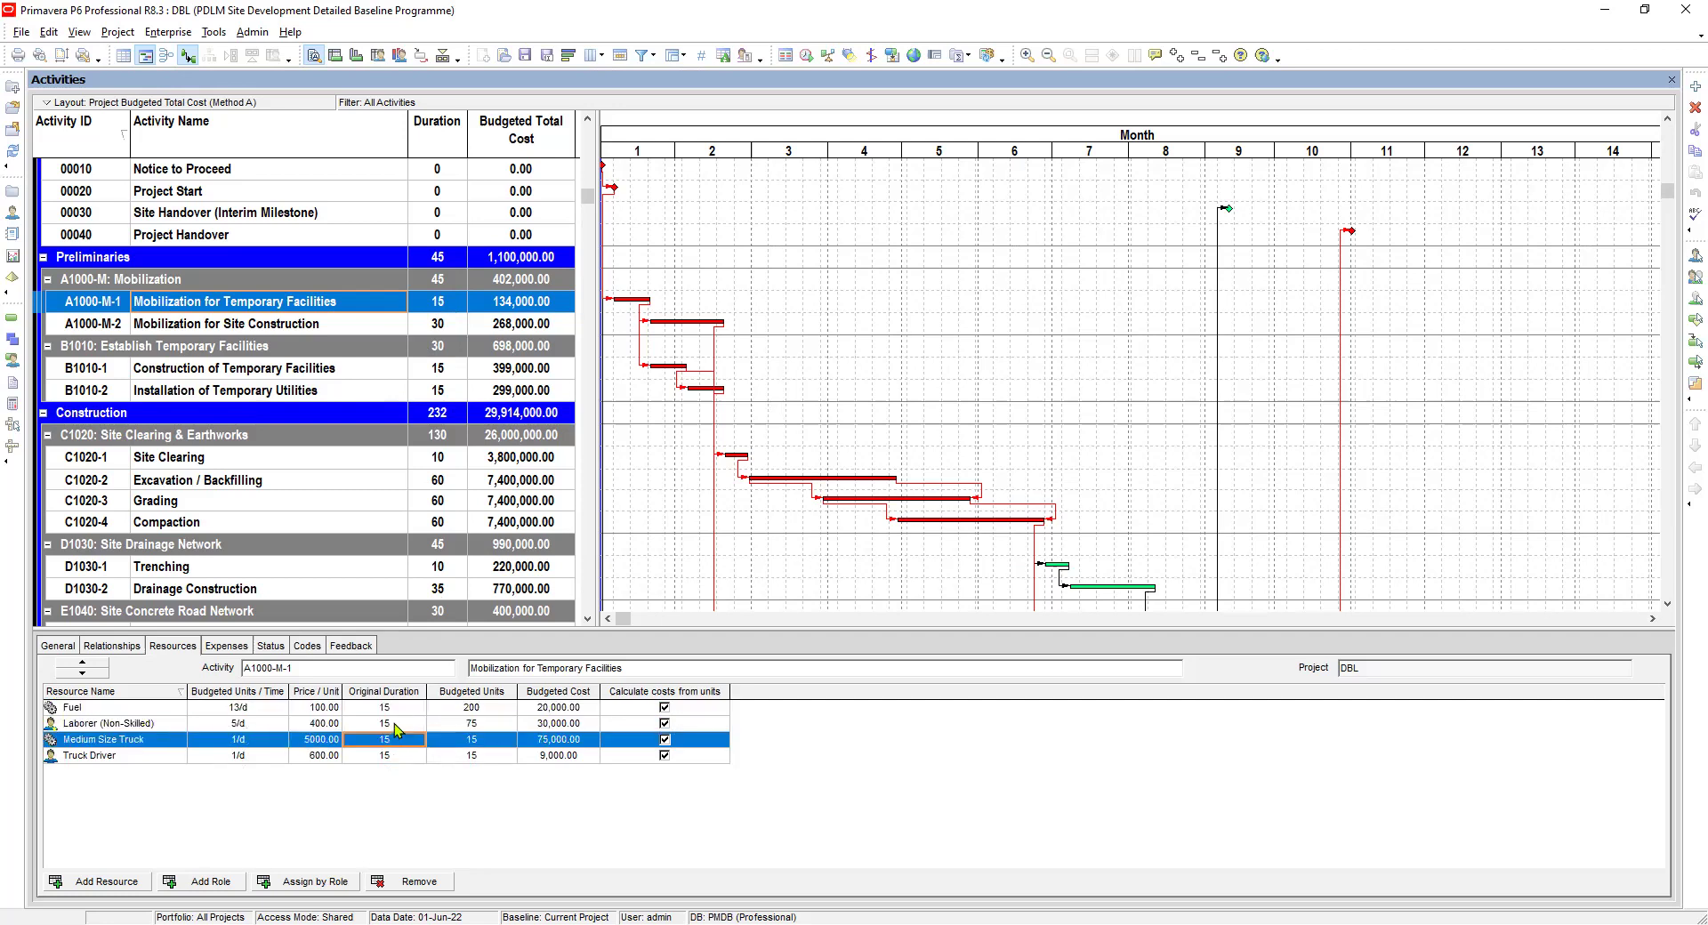
click(396, 725)
click(252, 724)
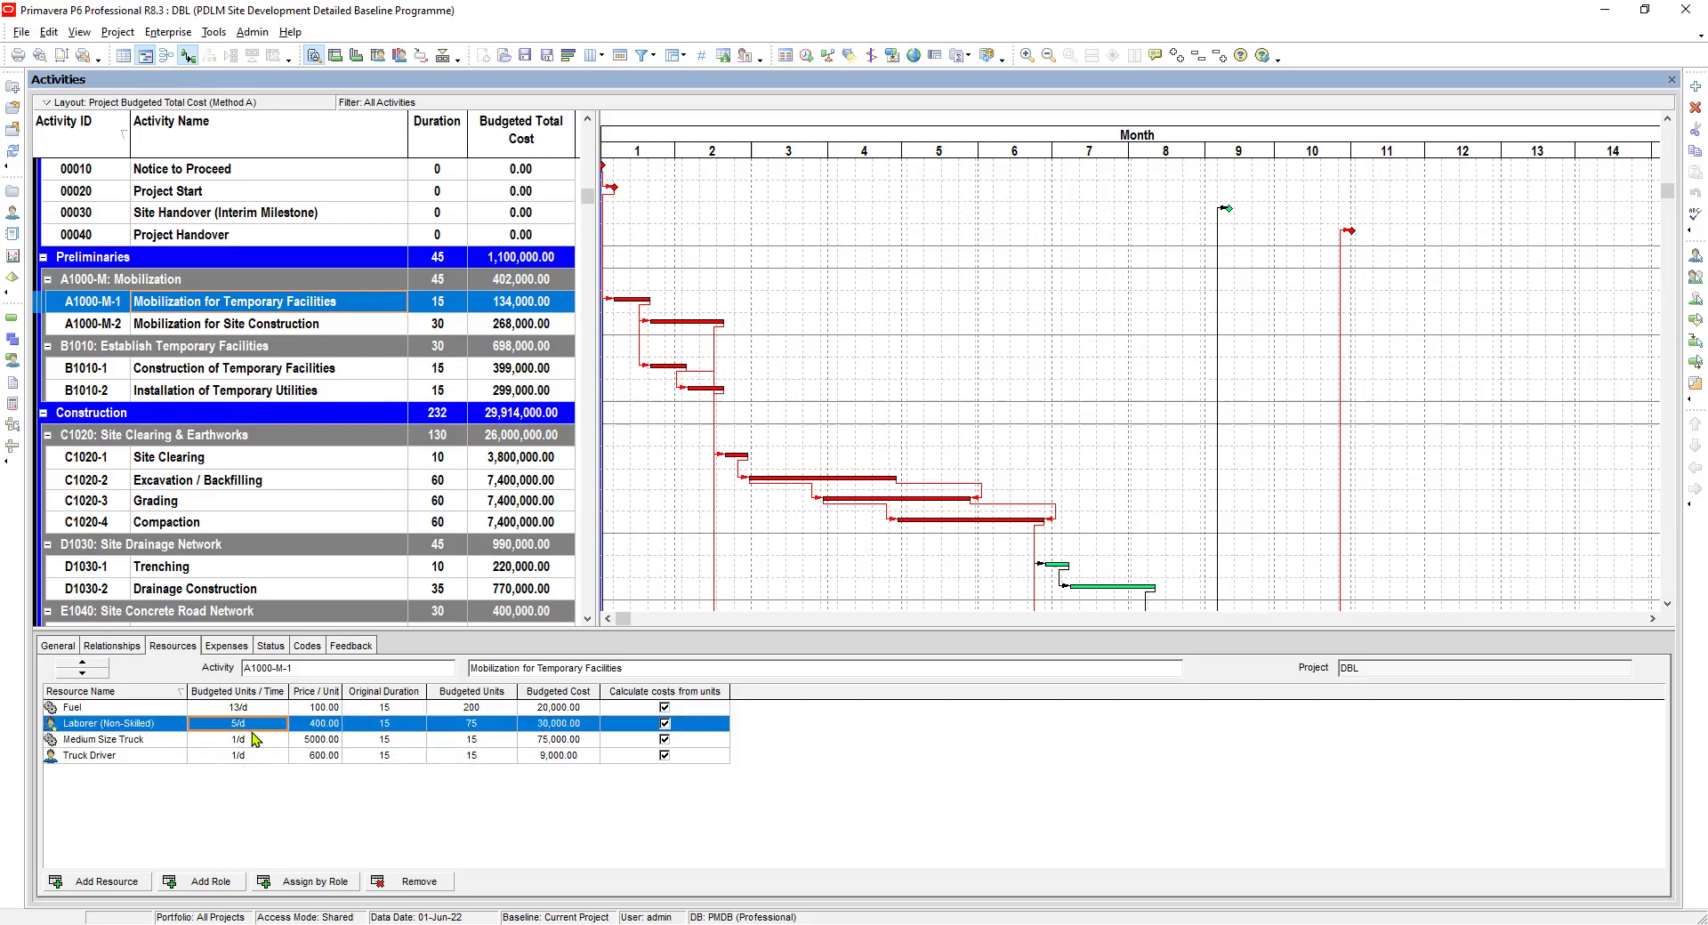
click(318, 740)
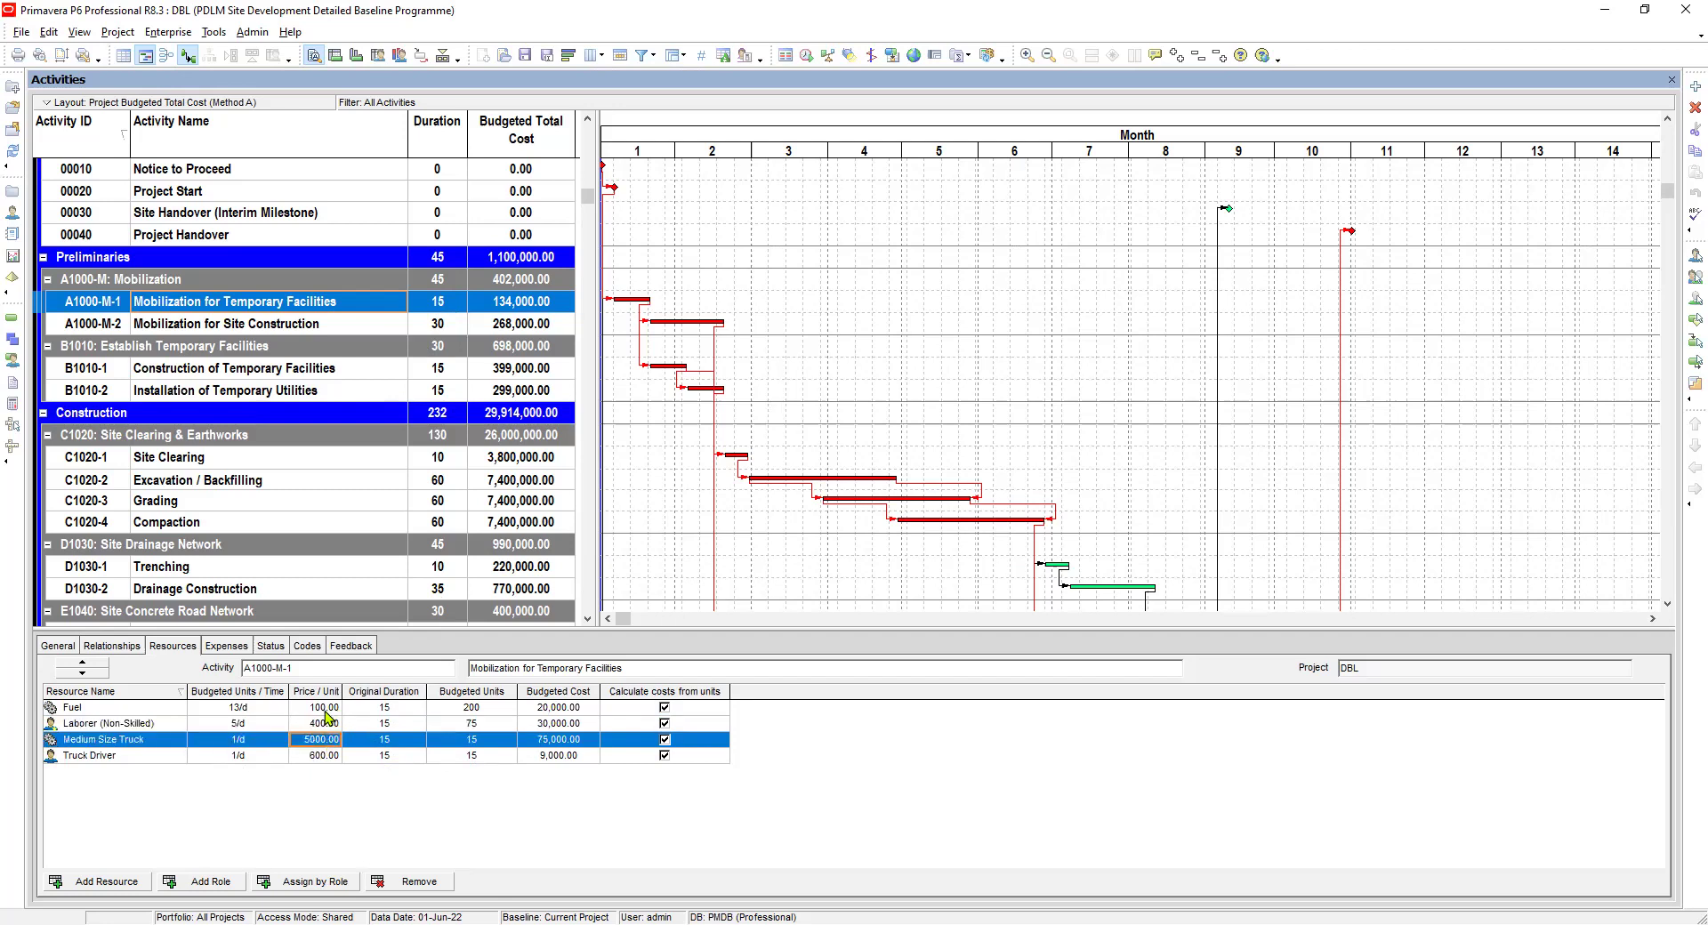
Check the Fuel resource's price per unit and budgeted units for Mobilization for Temporary Facilities
click(324, 712)
click(482, 709)
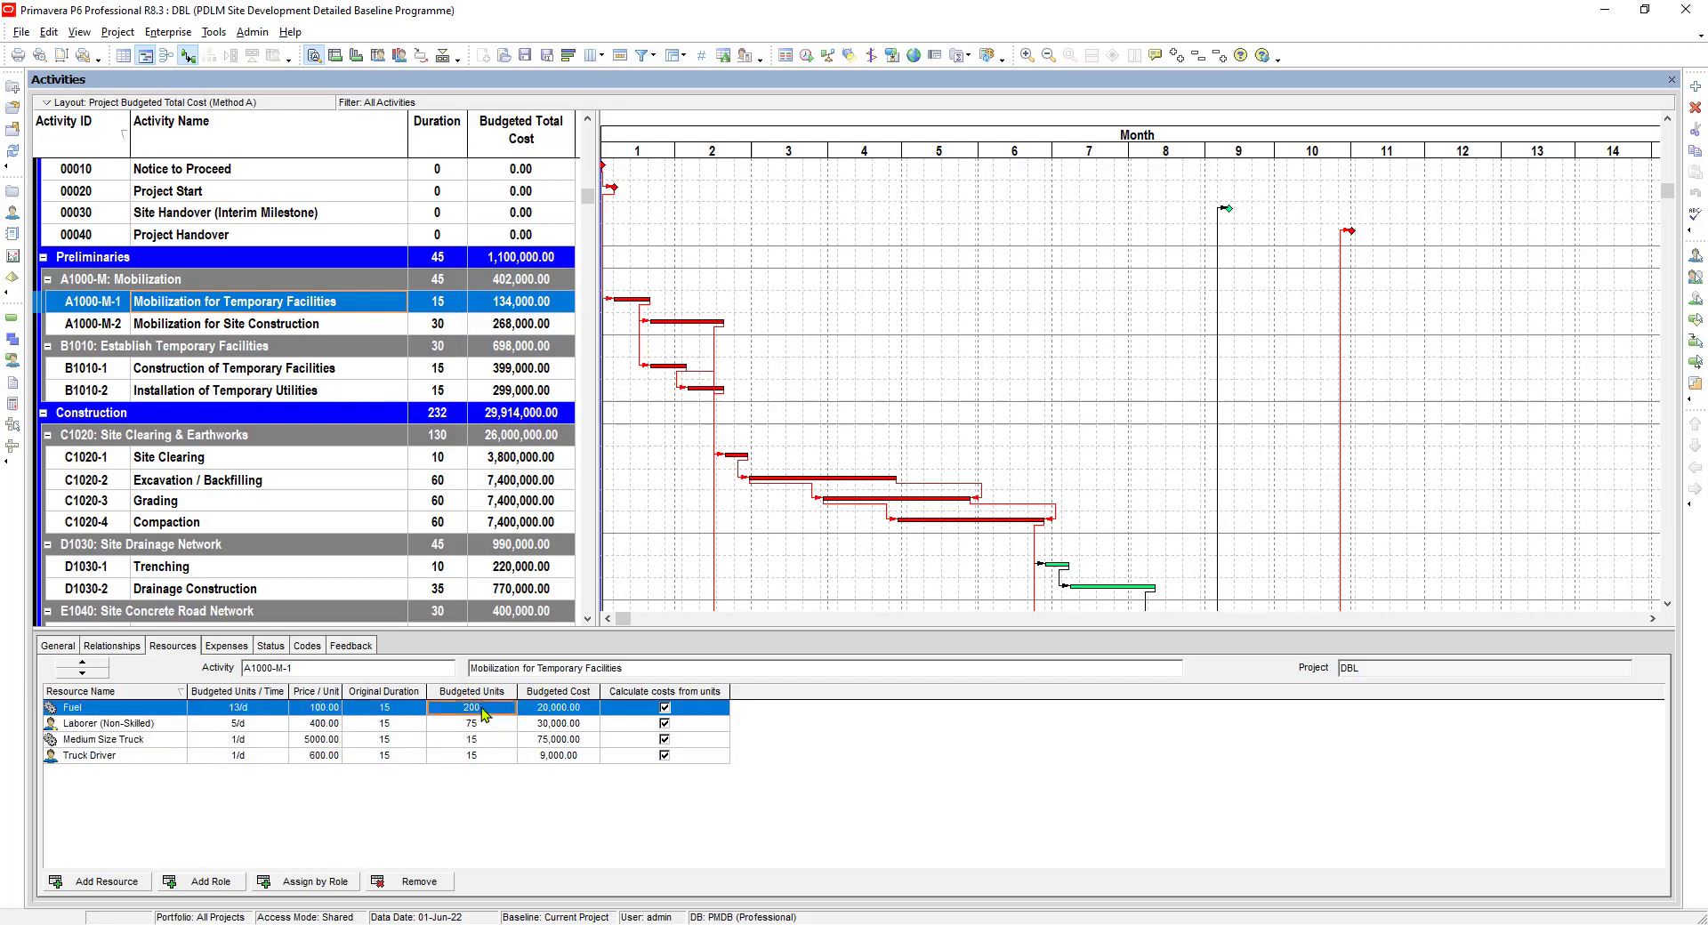
click(481, 708)
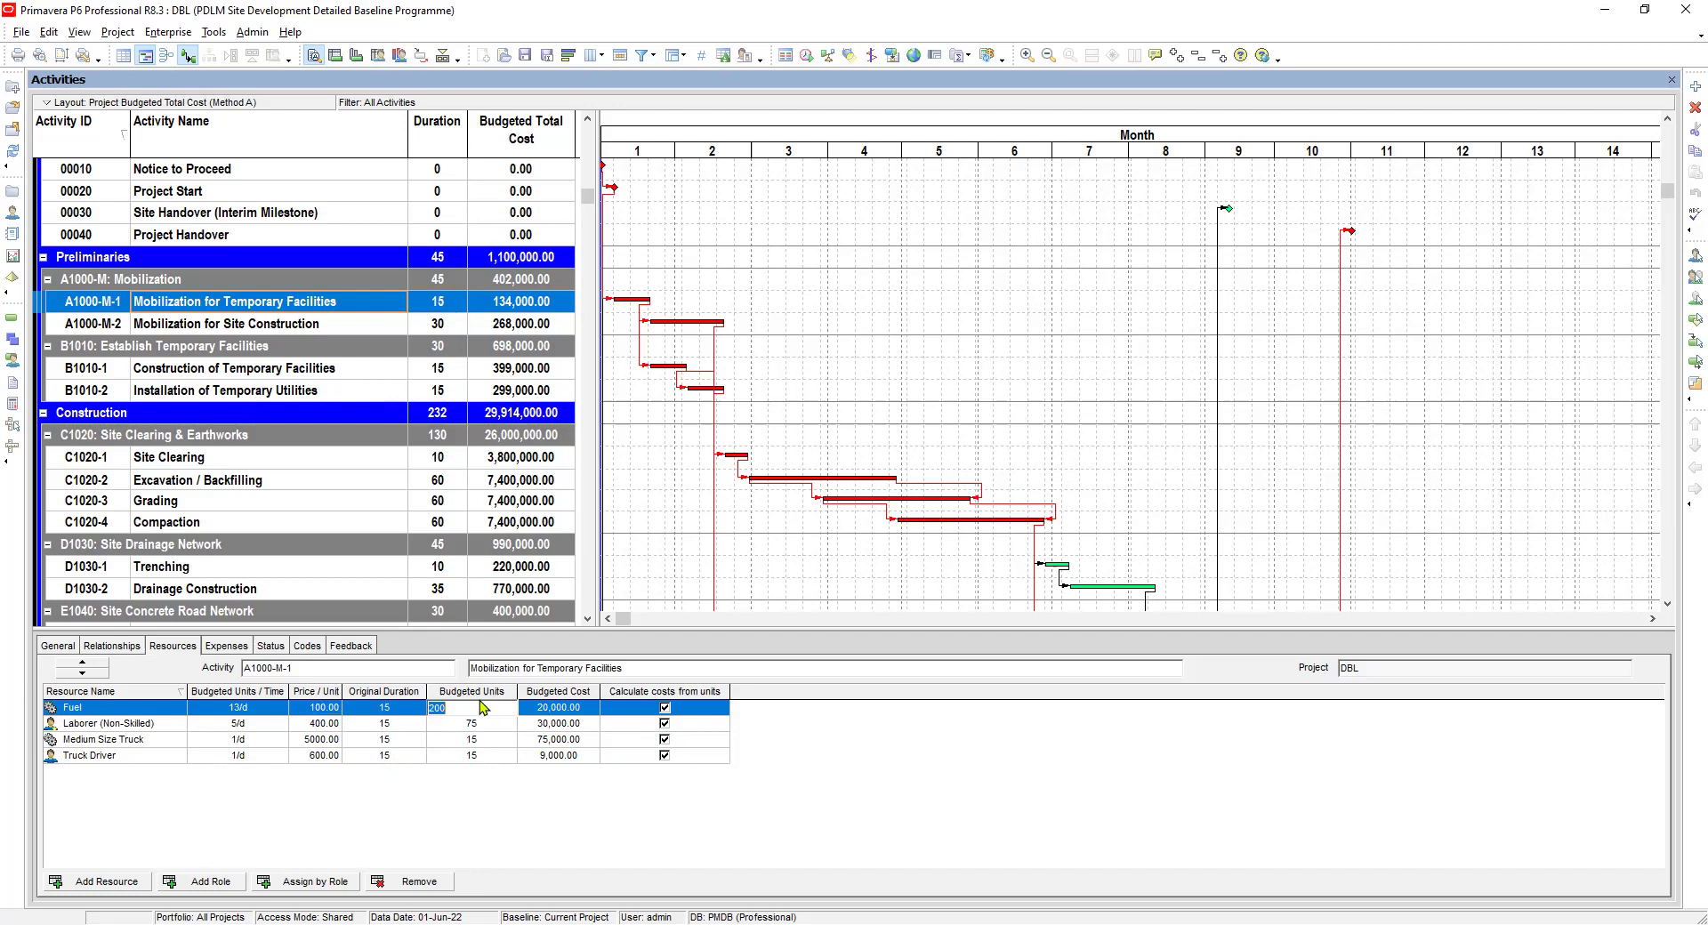
click(481, 707)
key(Return)
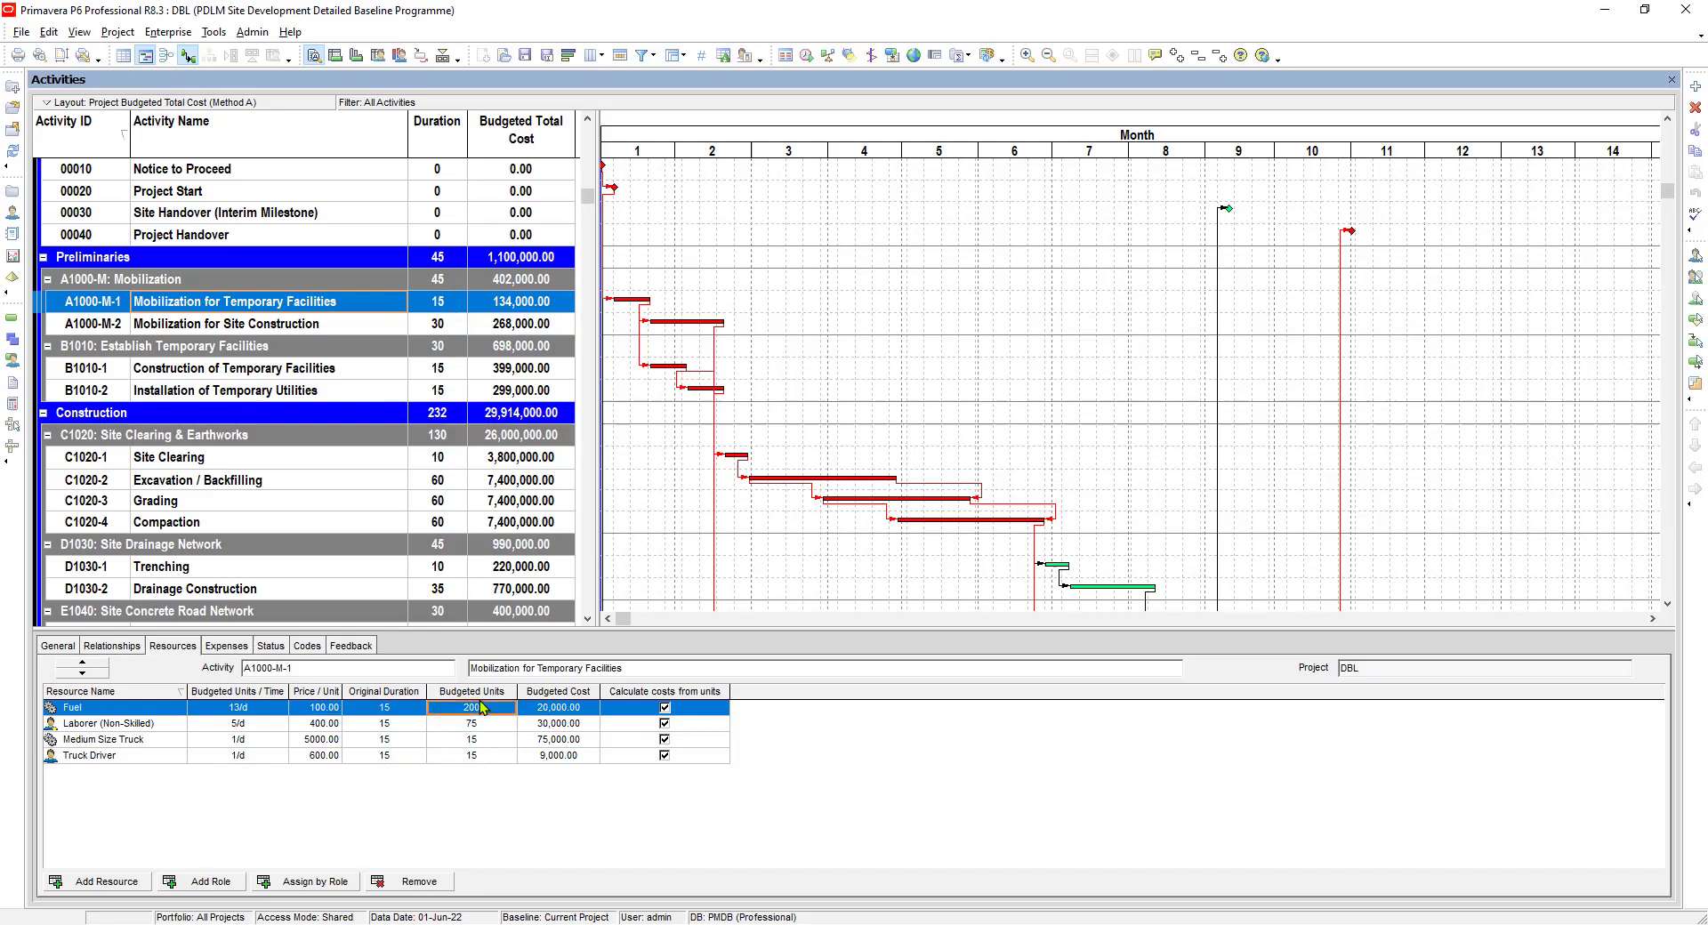
Select Mobilization for Site Construction and check the budgeted units of its Fuel resource
click(260, 328)
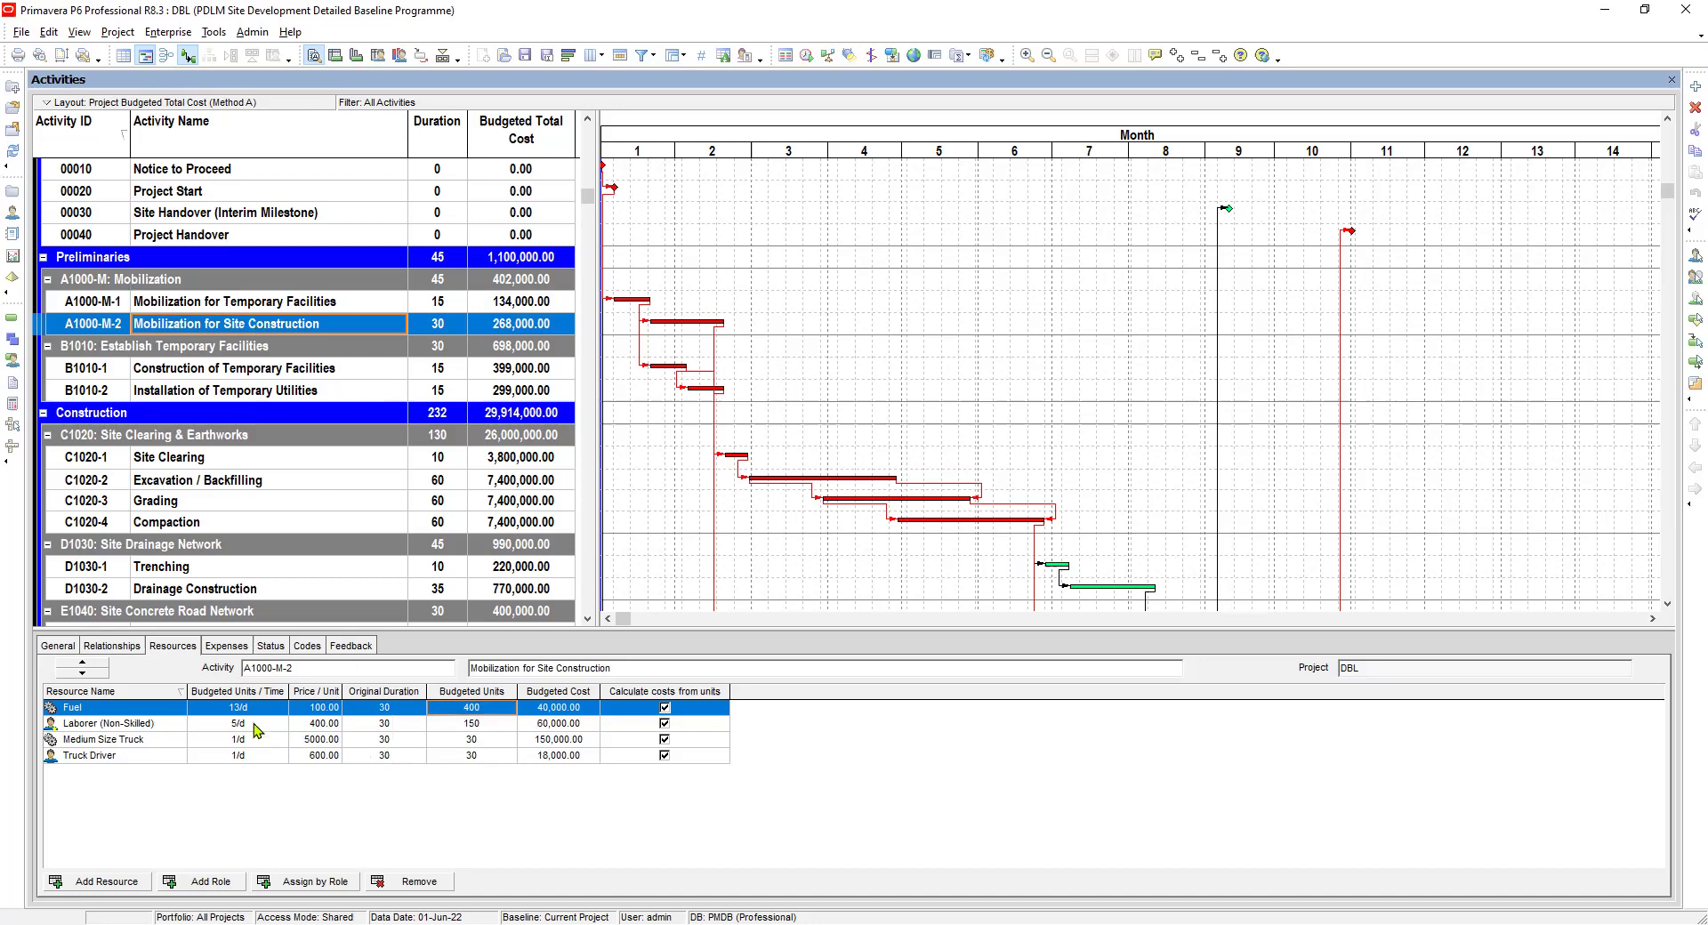
click(472, 705)
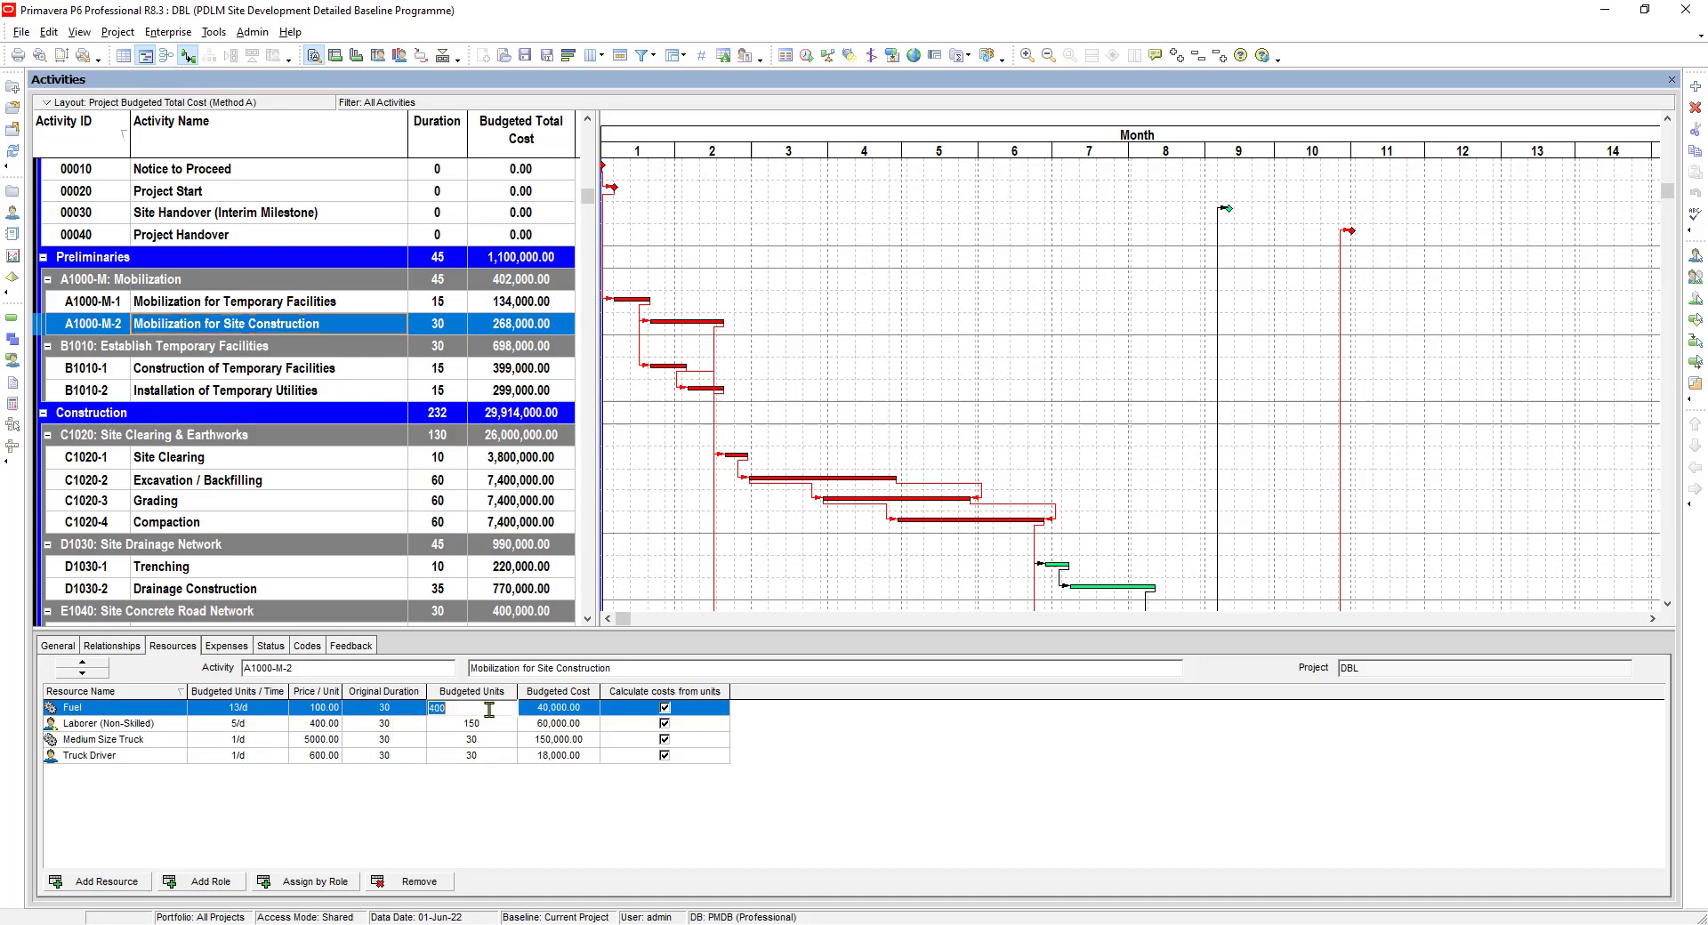
drag(472, 702, 341, 694)
key(Return)
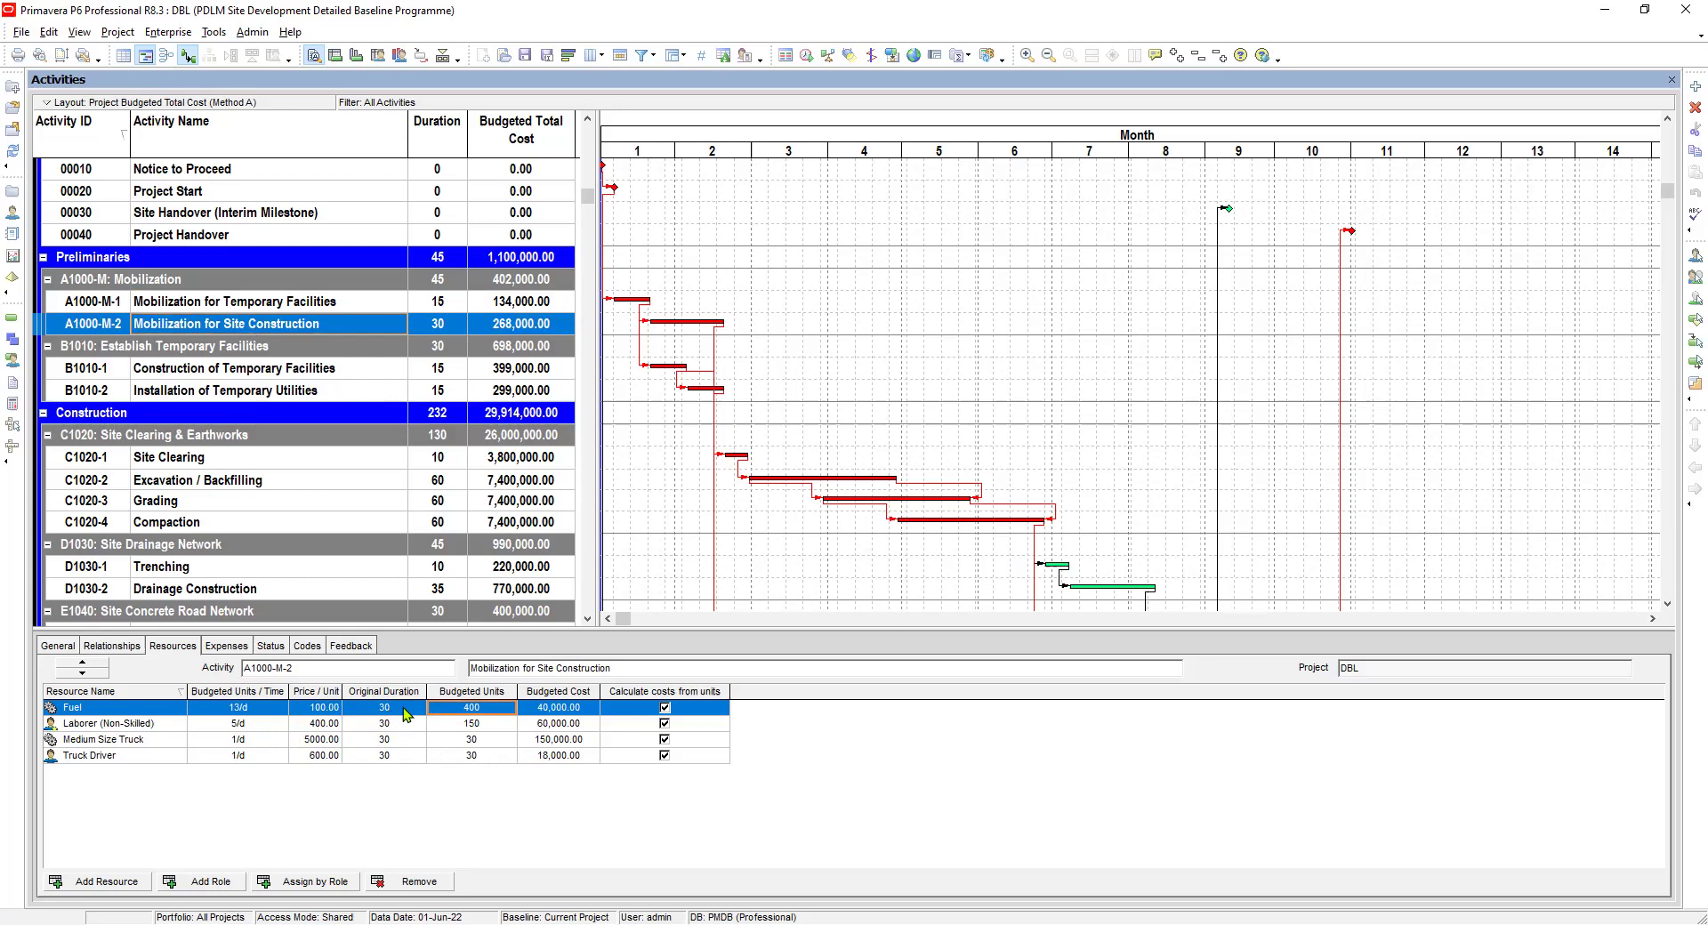
Set the budgeted units per time for Mobilization for Site Construction to 5 for the non-skilled laborer and 1 for the Medium Size Truck
click(406, 724)
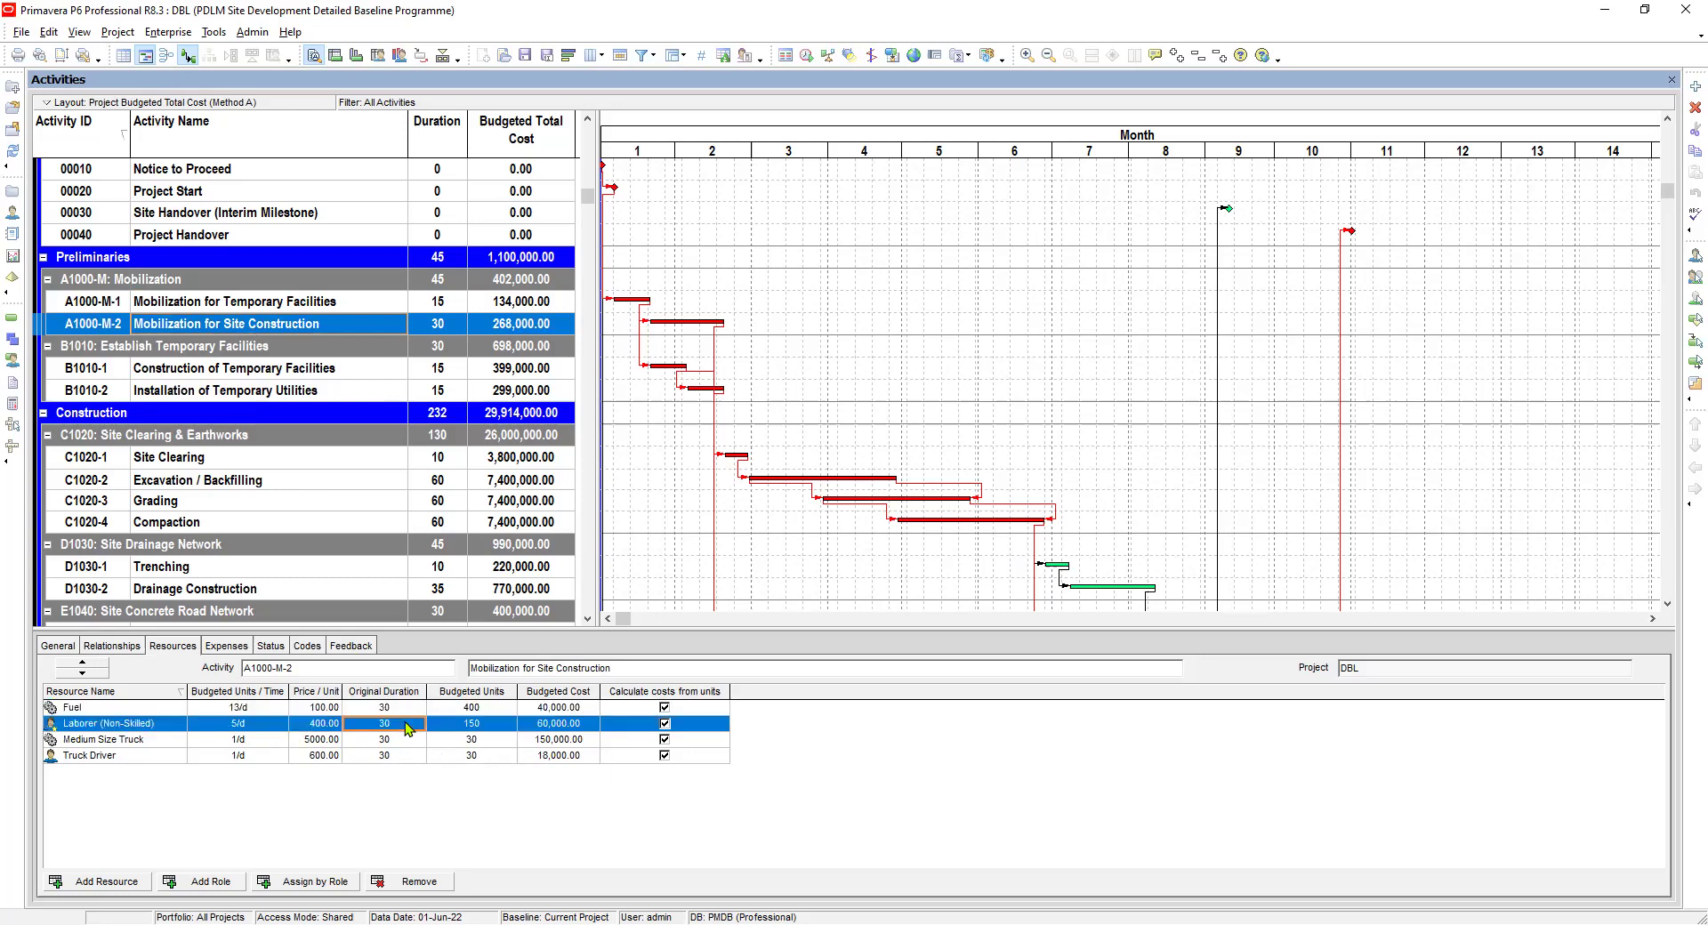
click(398, 709)
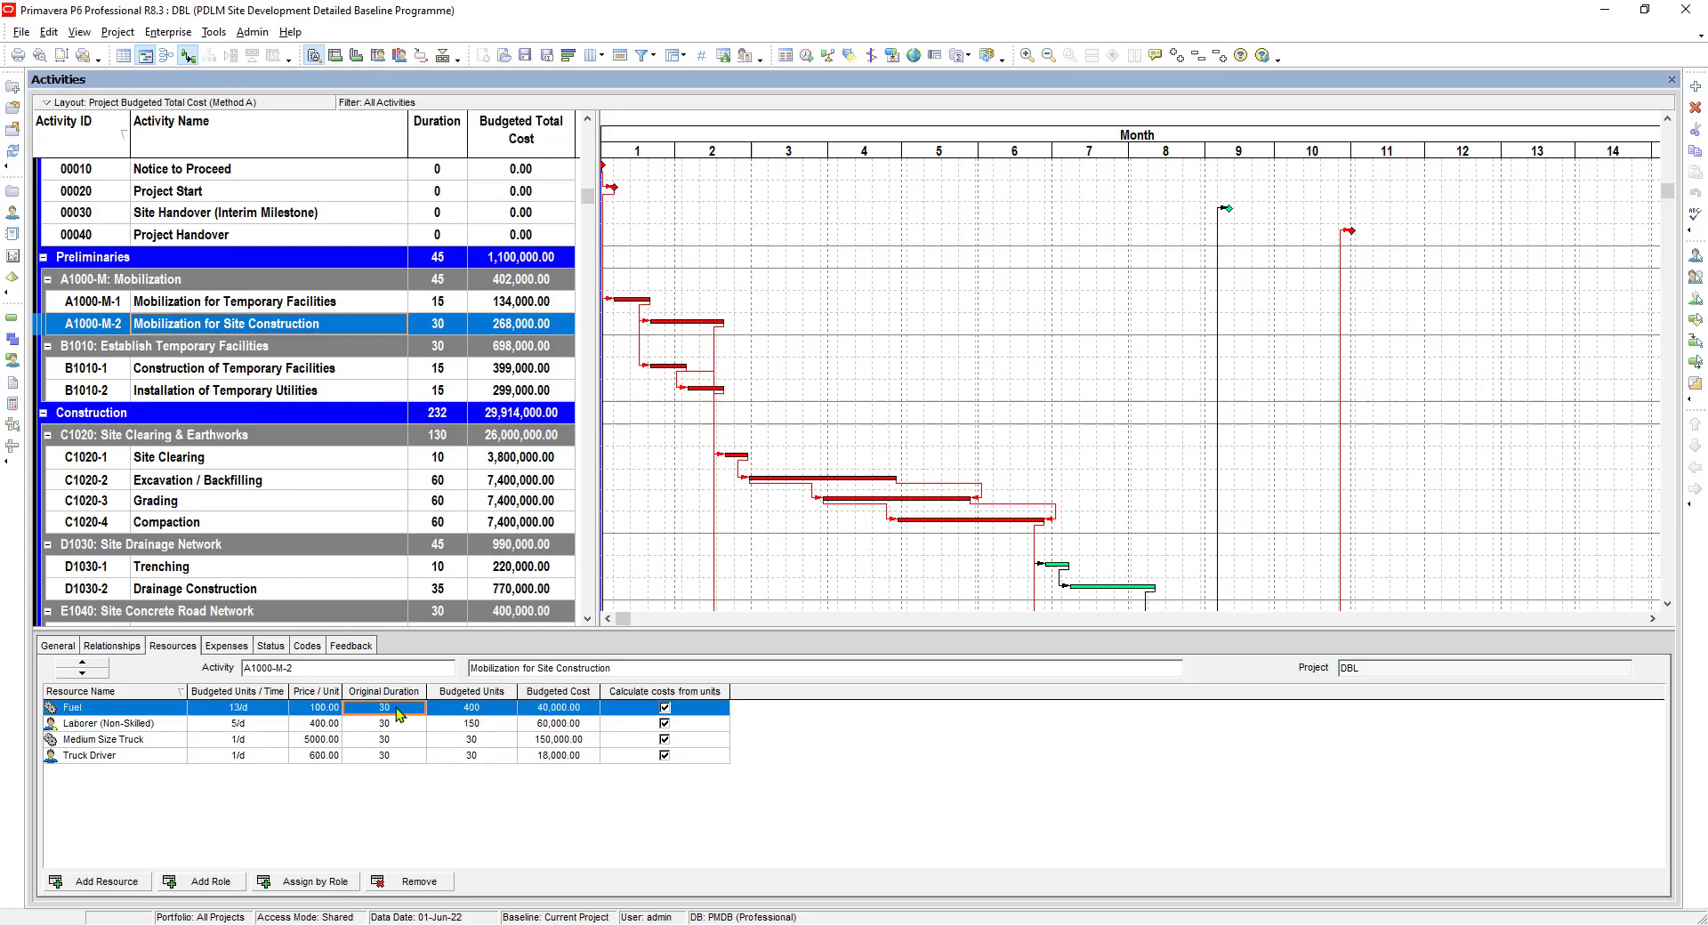
click(252, 732)
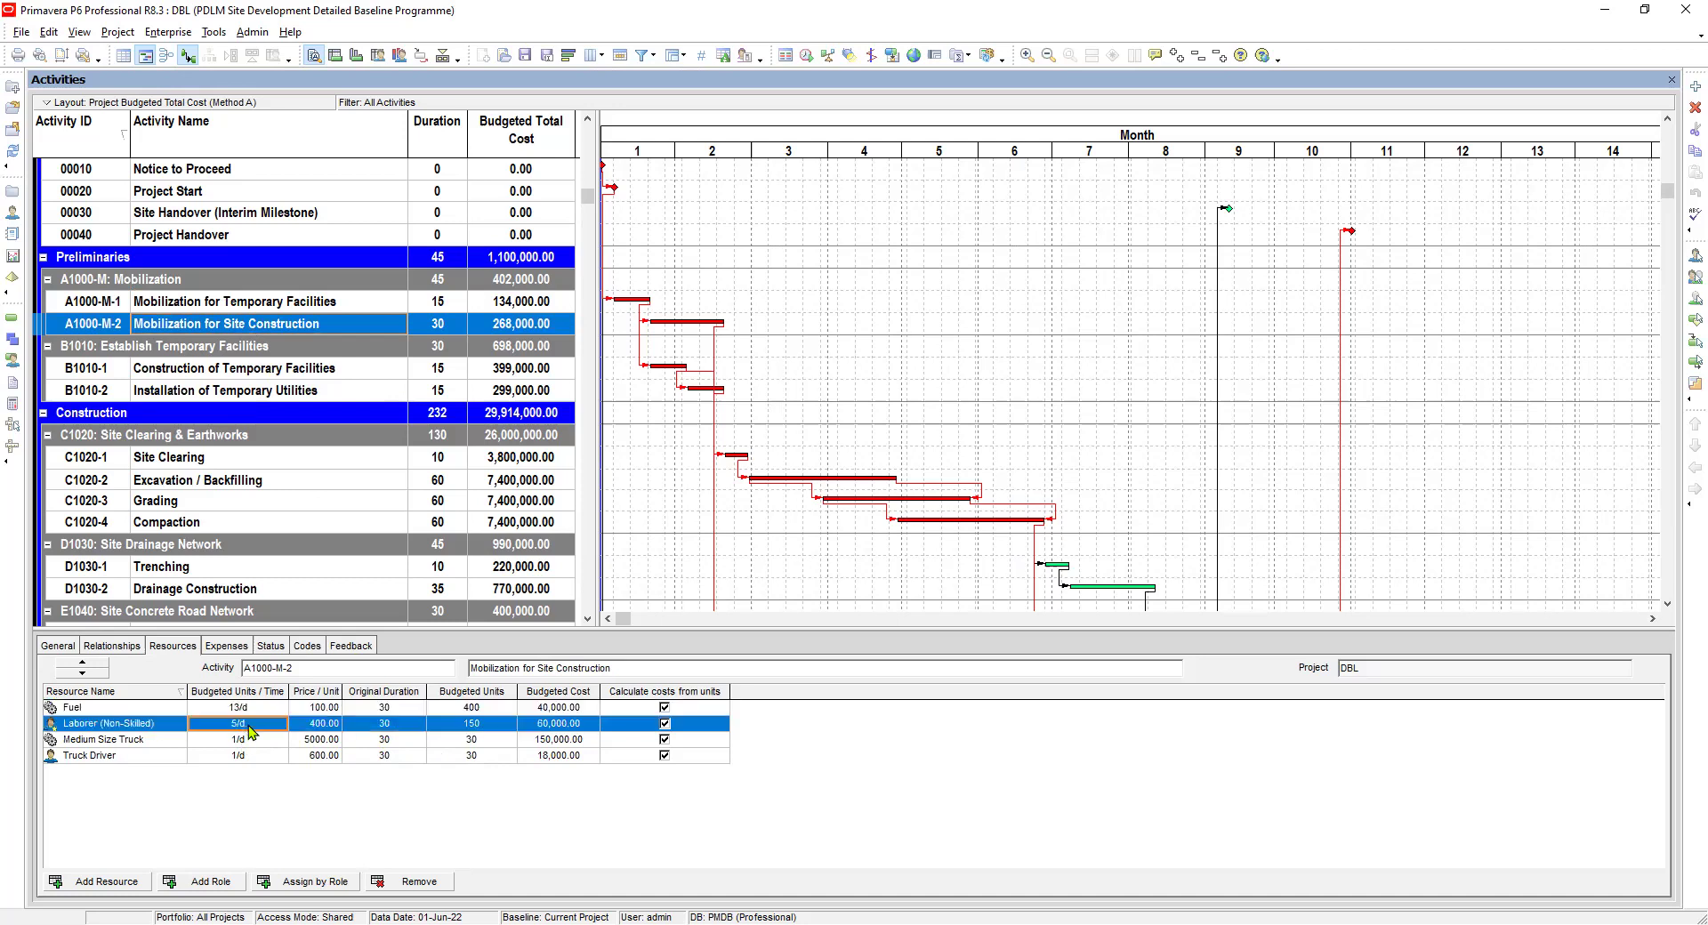
click(251, 731)
text(5)
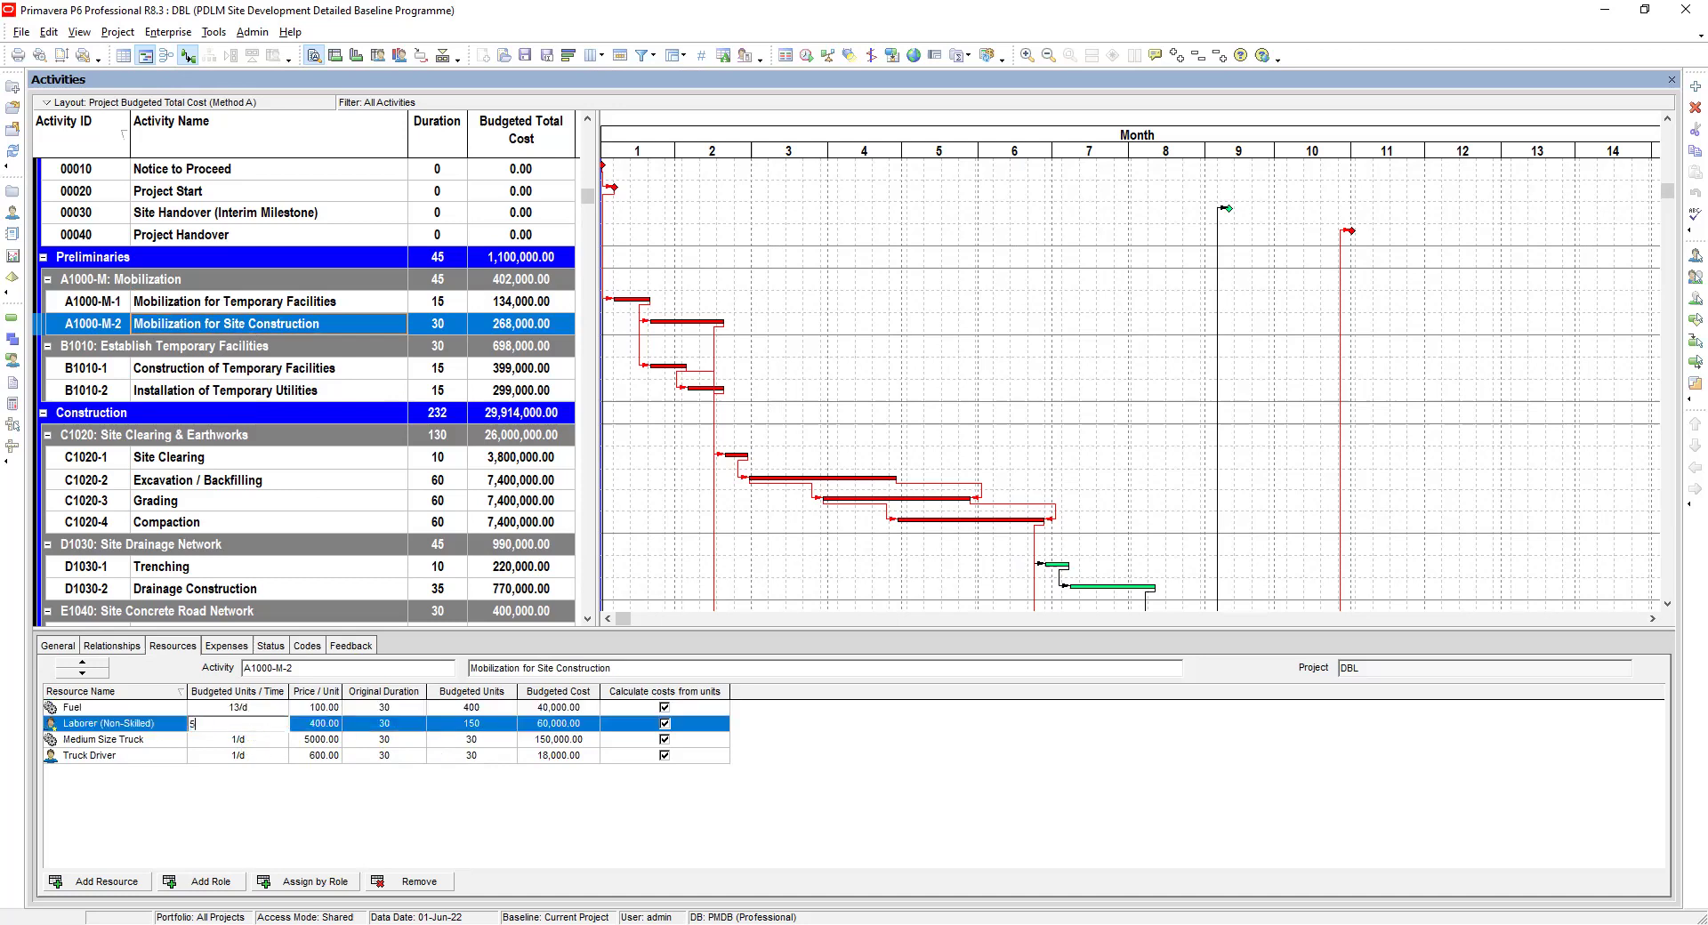
click(254, 741)
click(255, 741)
text(1)
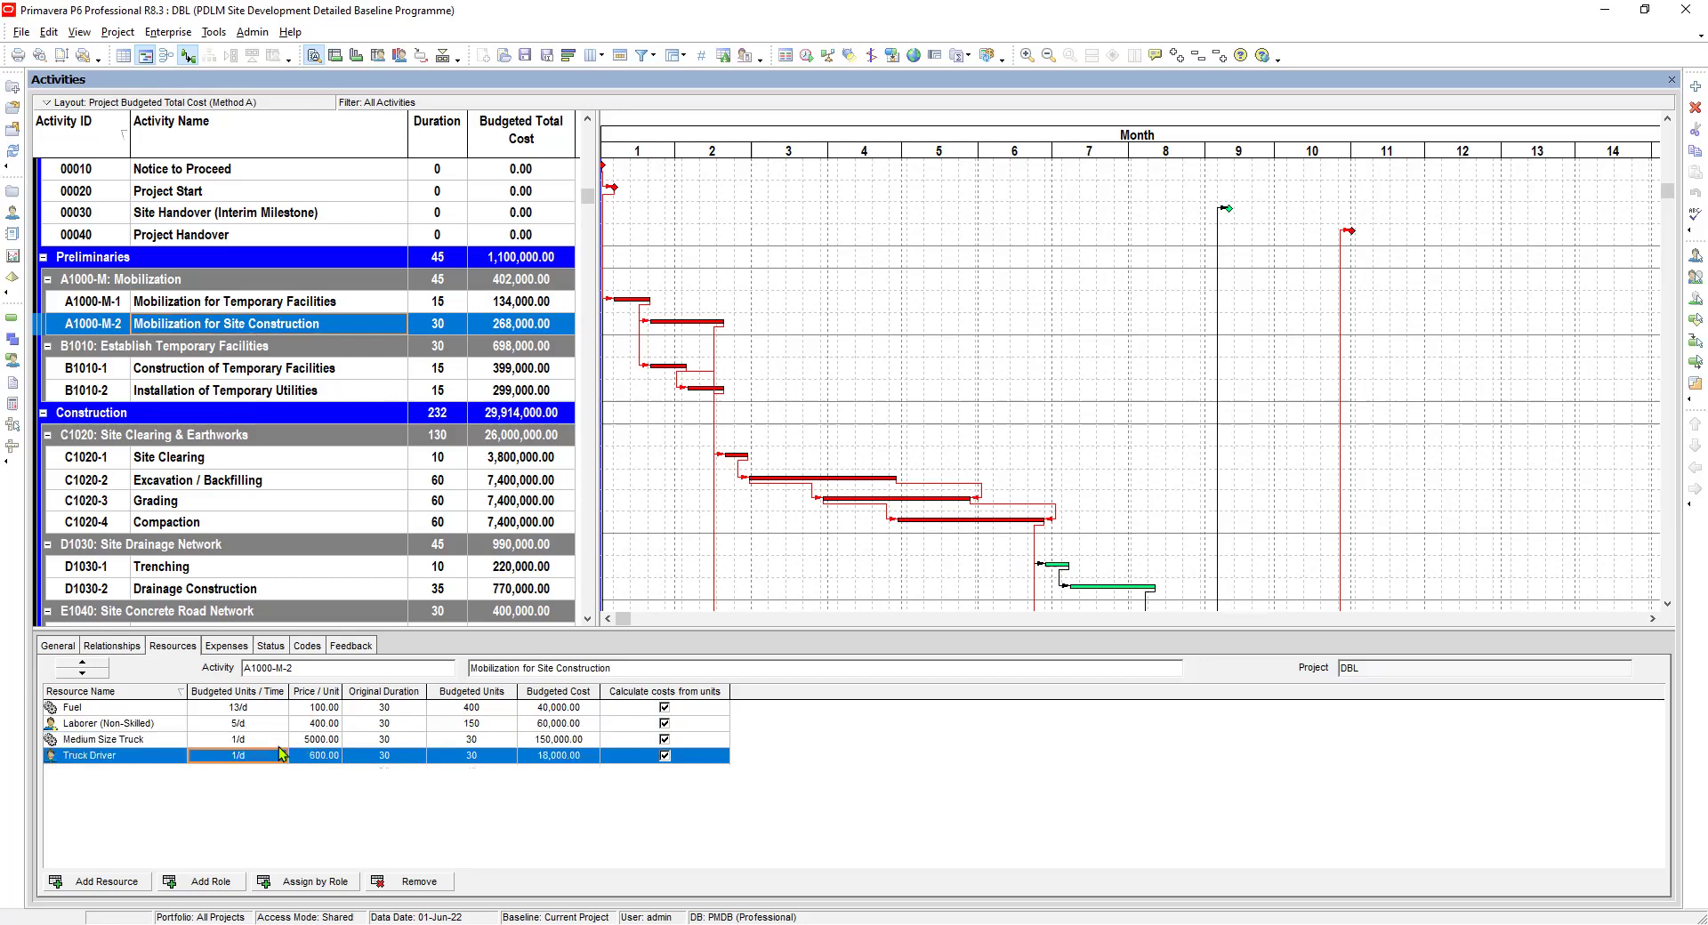
click(326, 743)
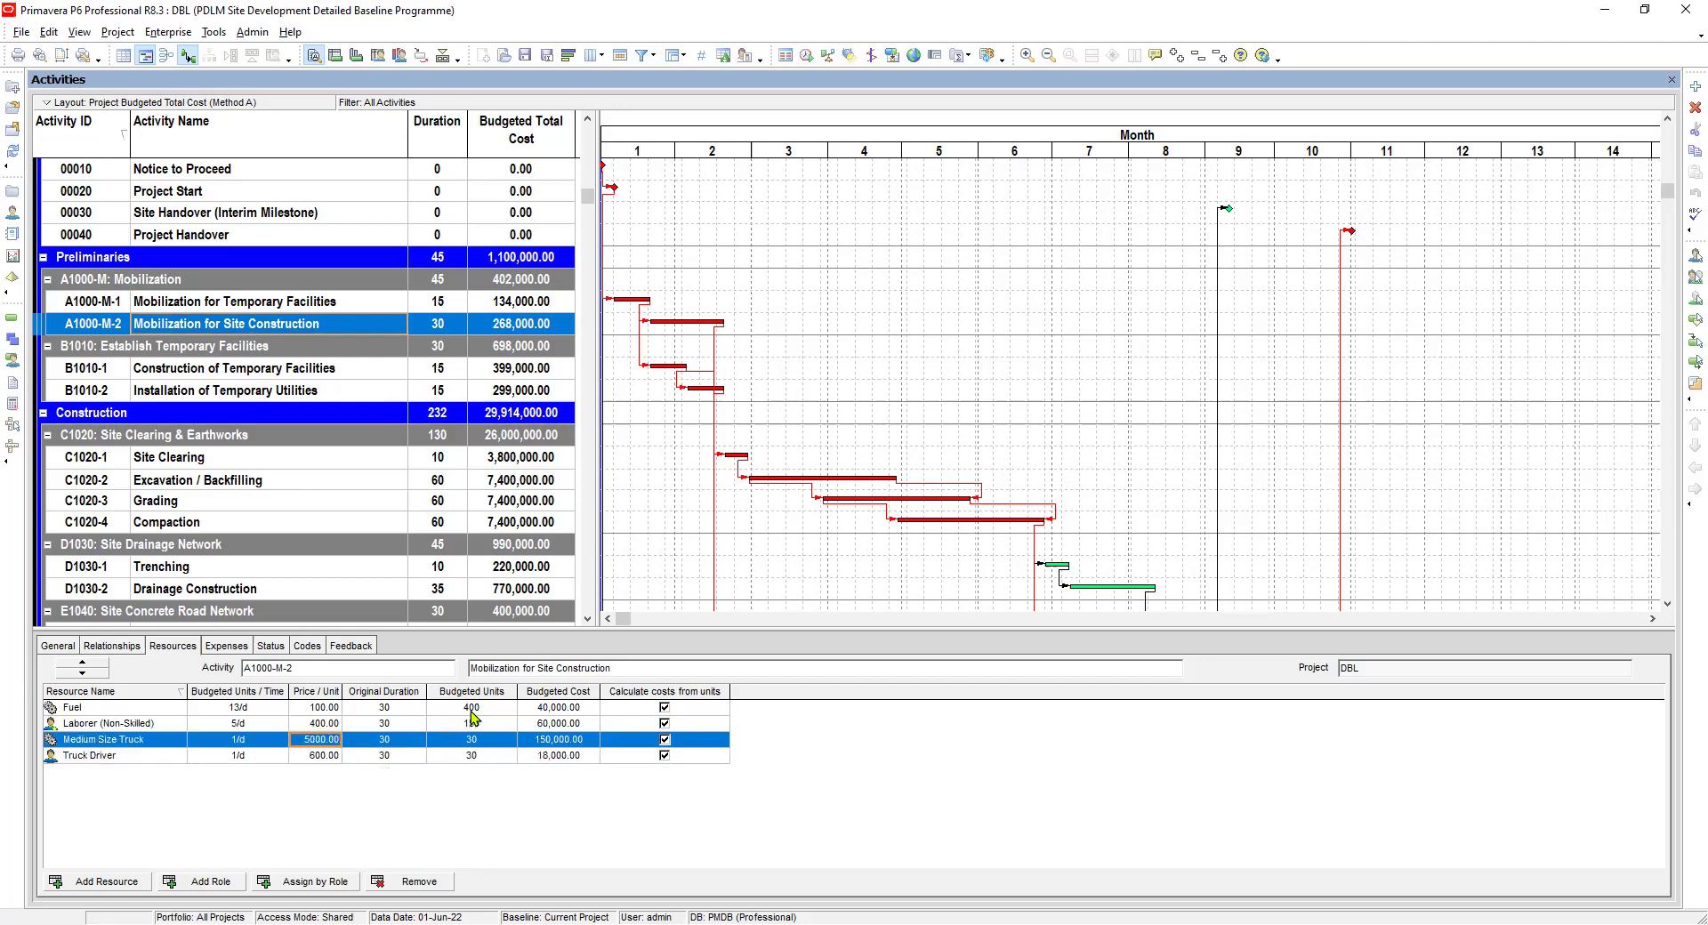
click(472, 708)
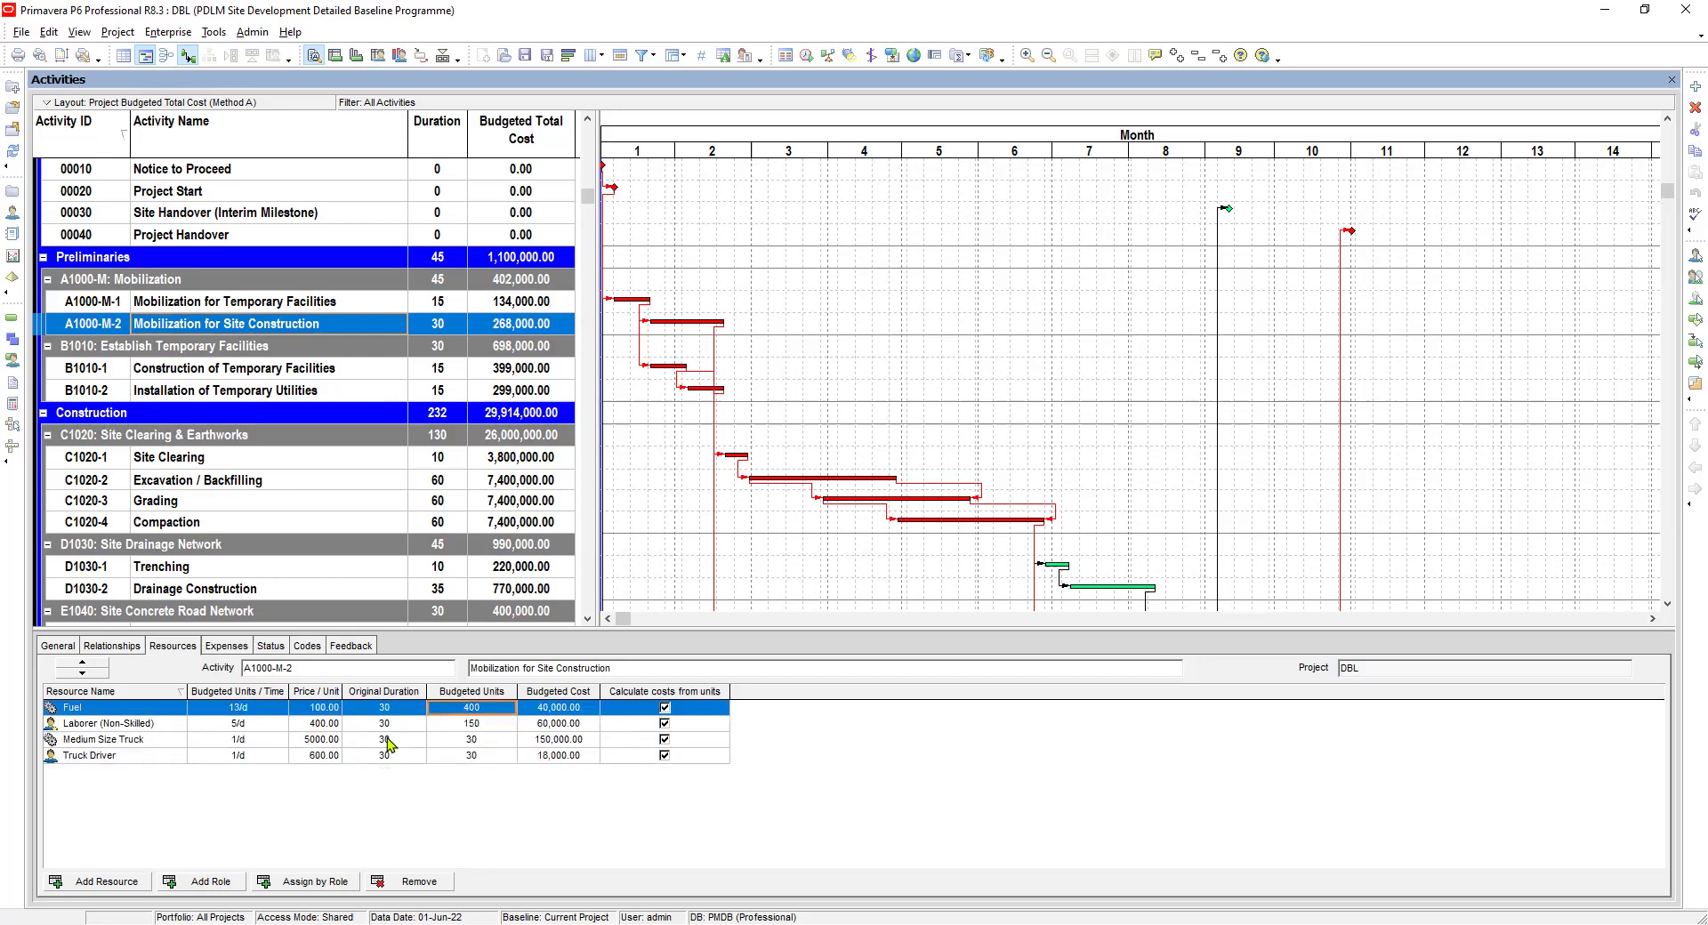
Compare the resources assigned to Construction of Temporary Facilities and Installation of Temporary Utilities
click(252, 370)
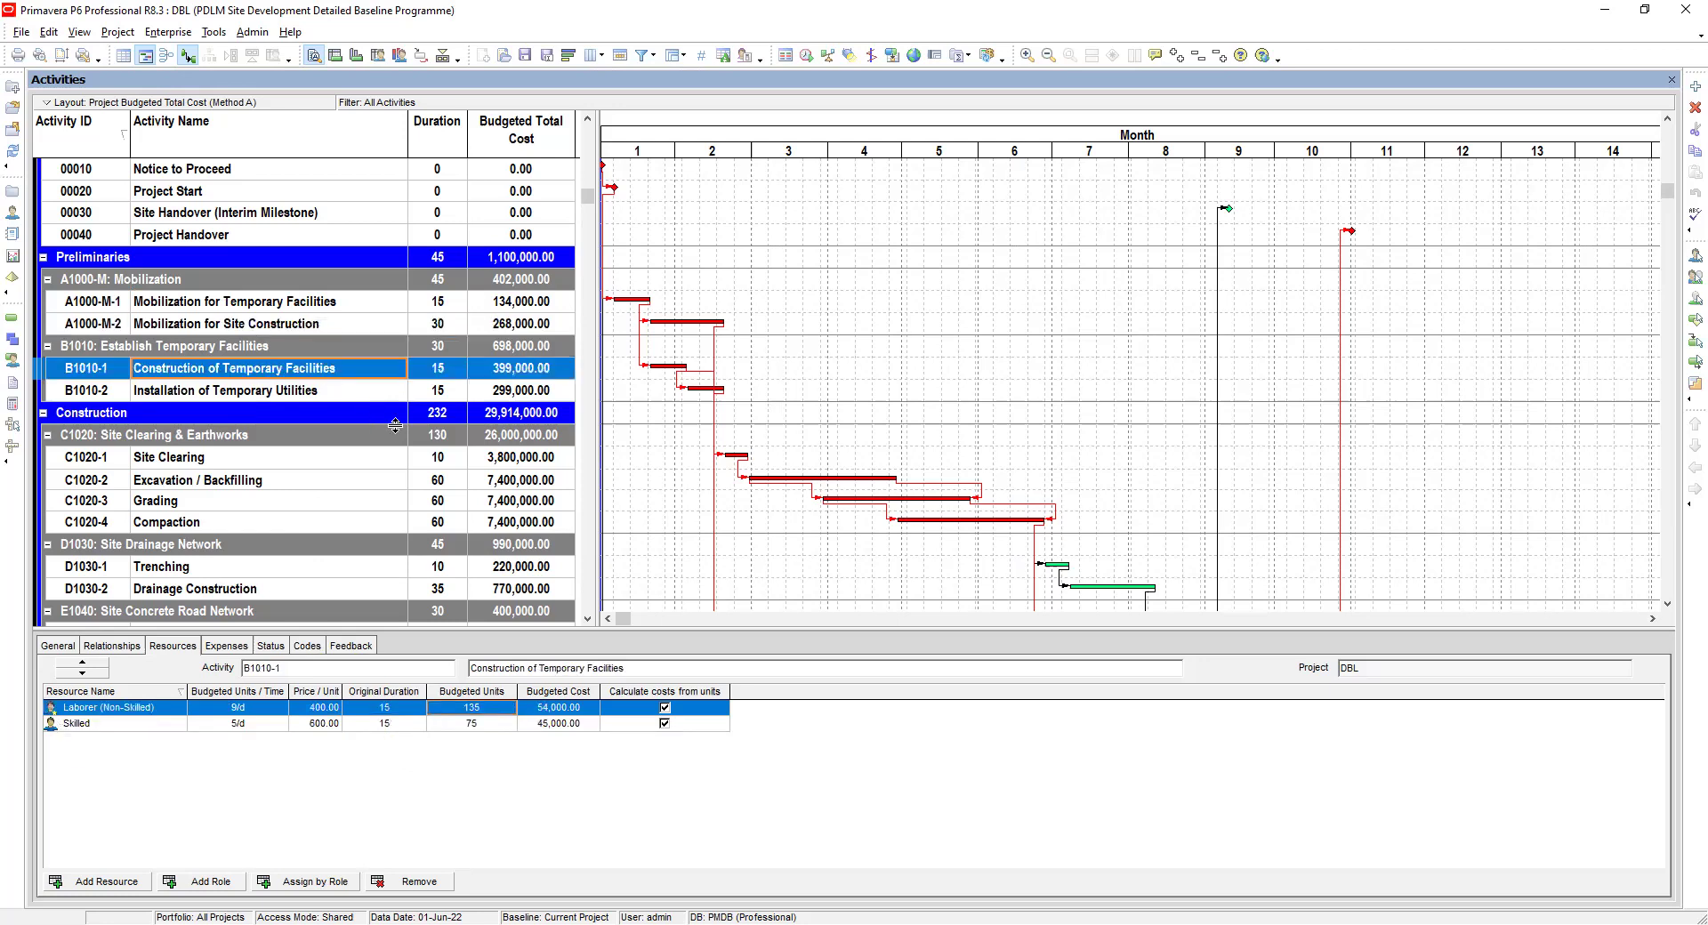
click(285, 394)
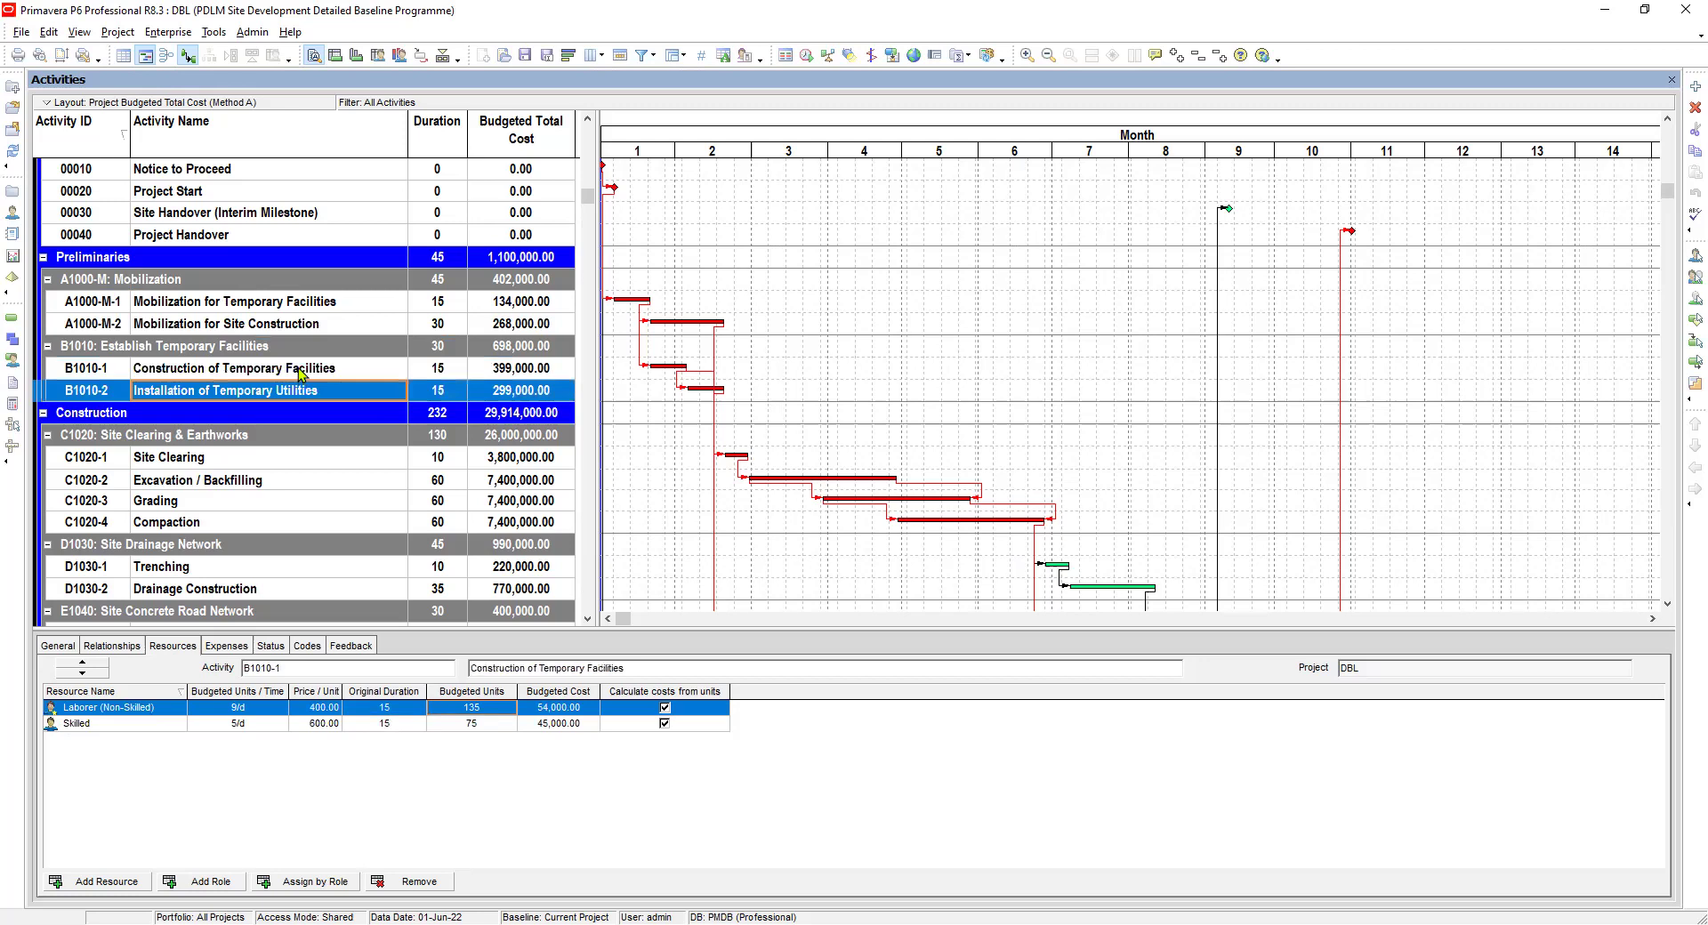
click(301, 374)
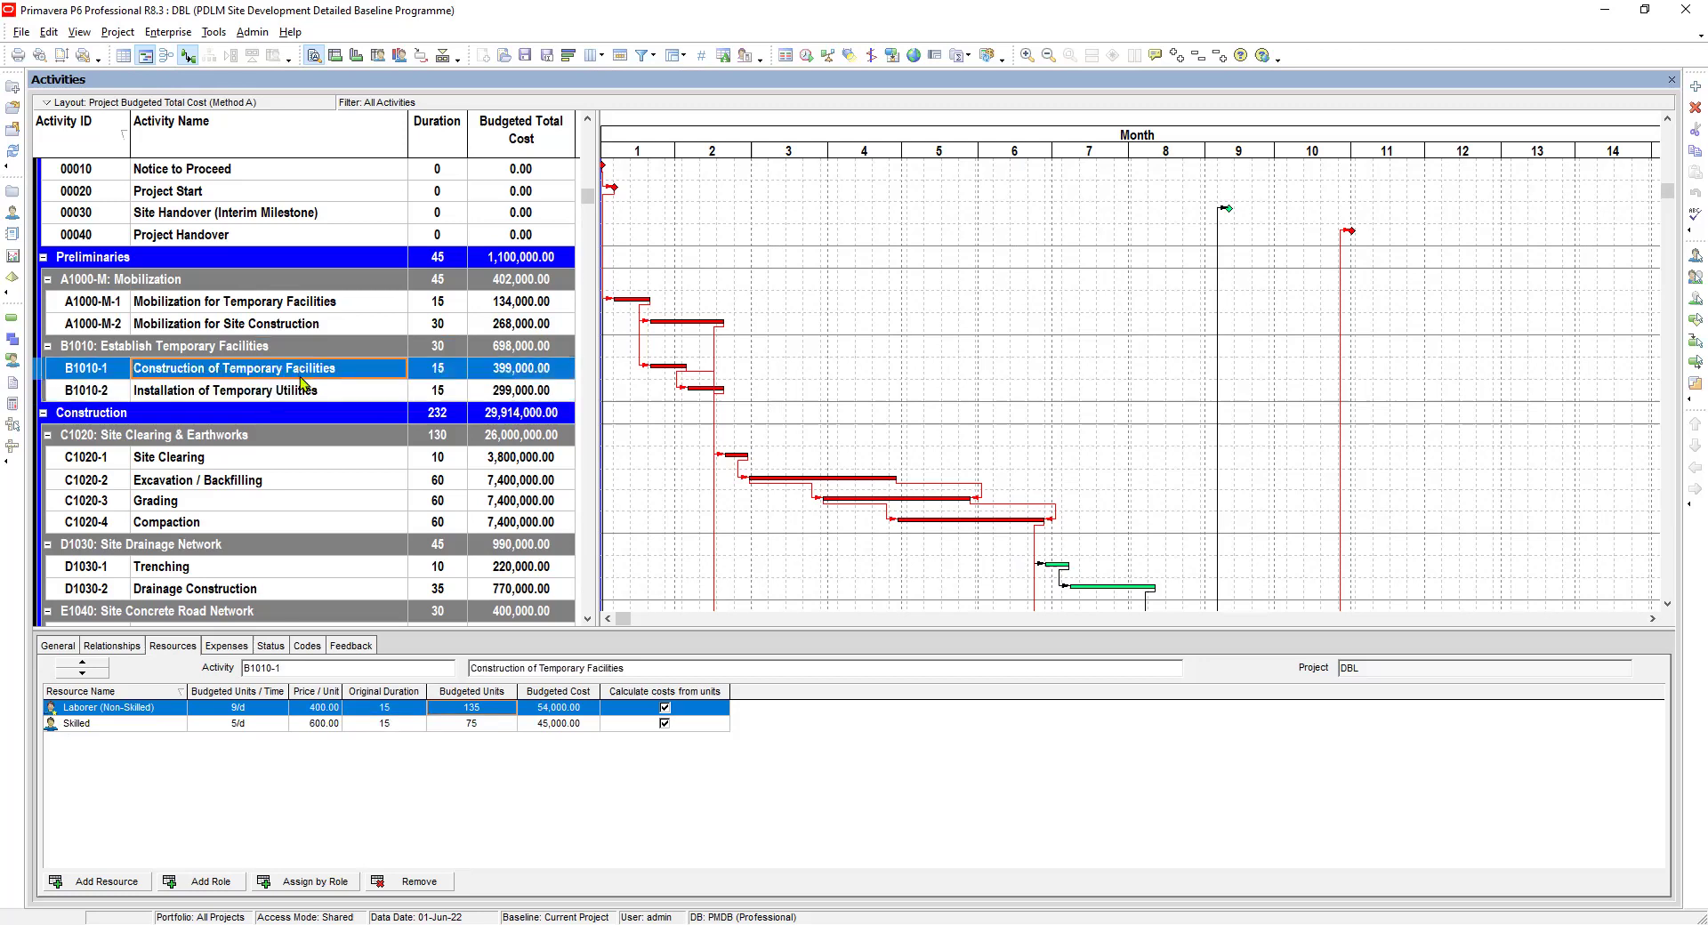
click(307, 391)
click(312, 371)
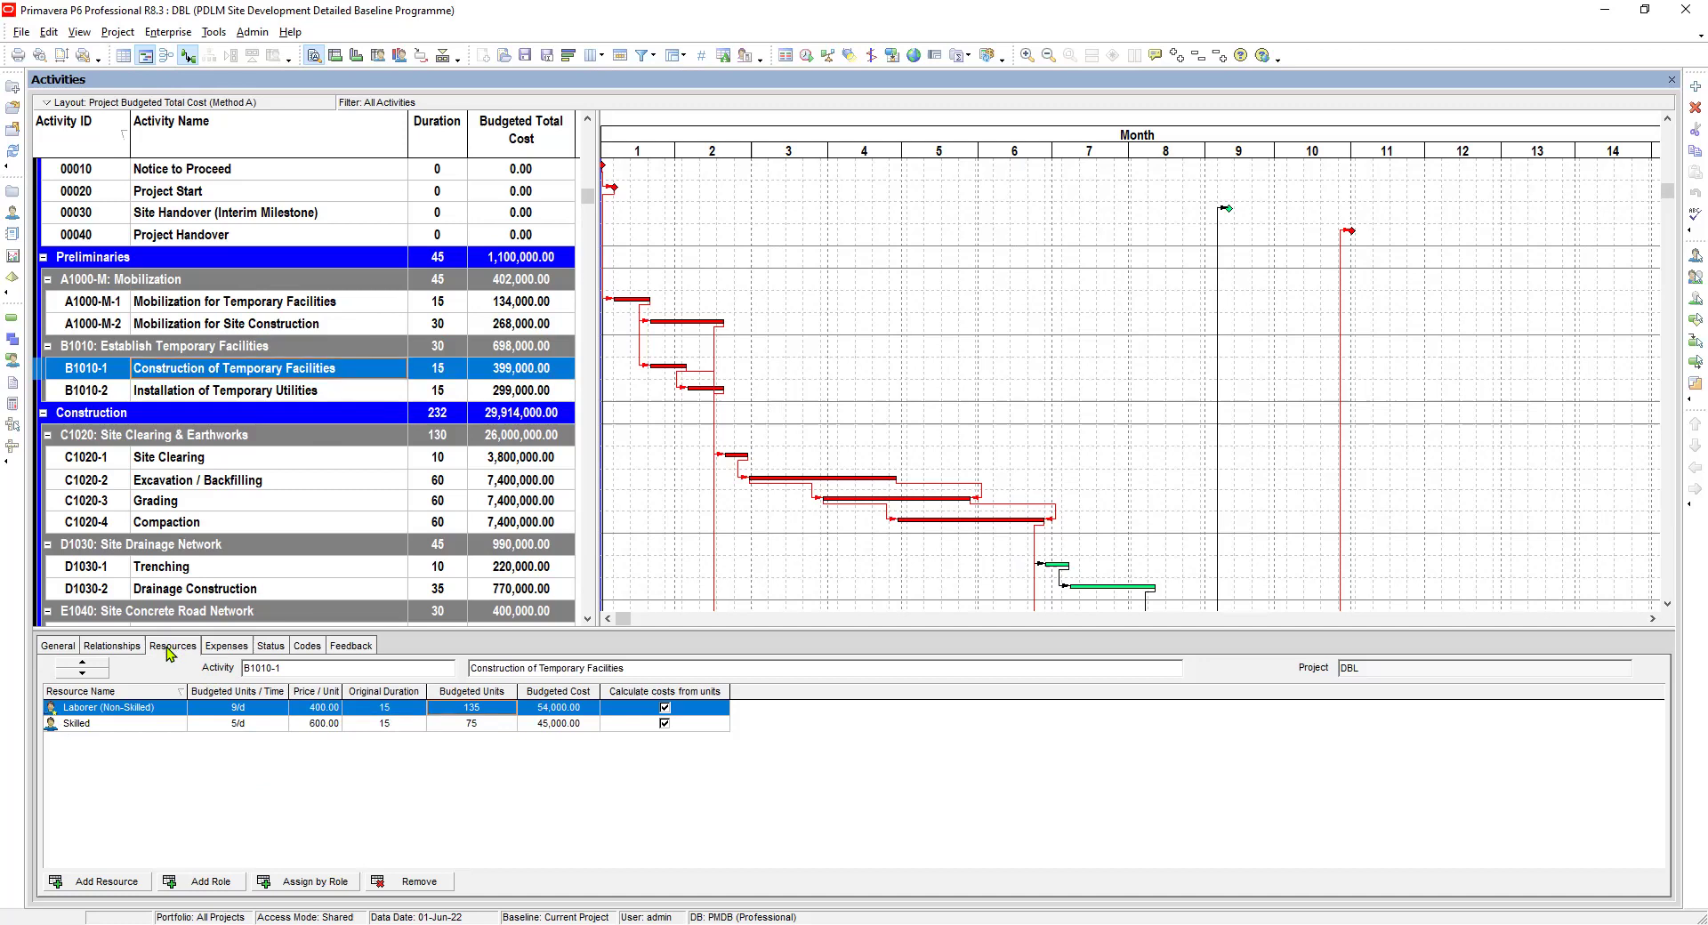
Check the two mobilization activities, A1000-M-1 and A1000-M-2, for assigned expenses
click(335, 303)
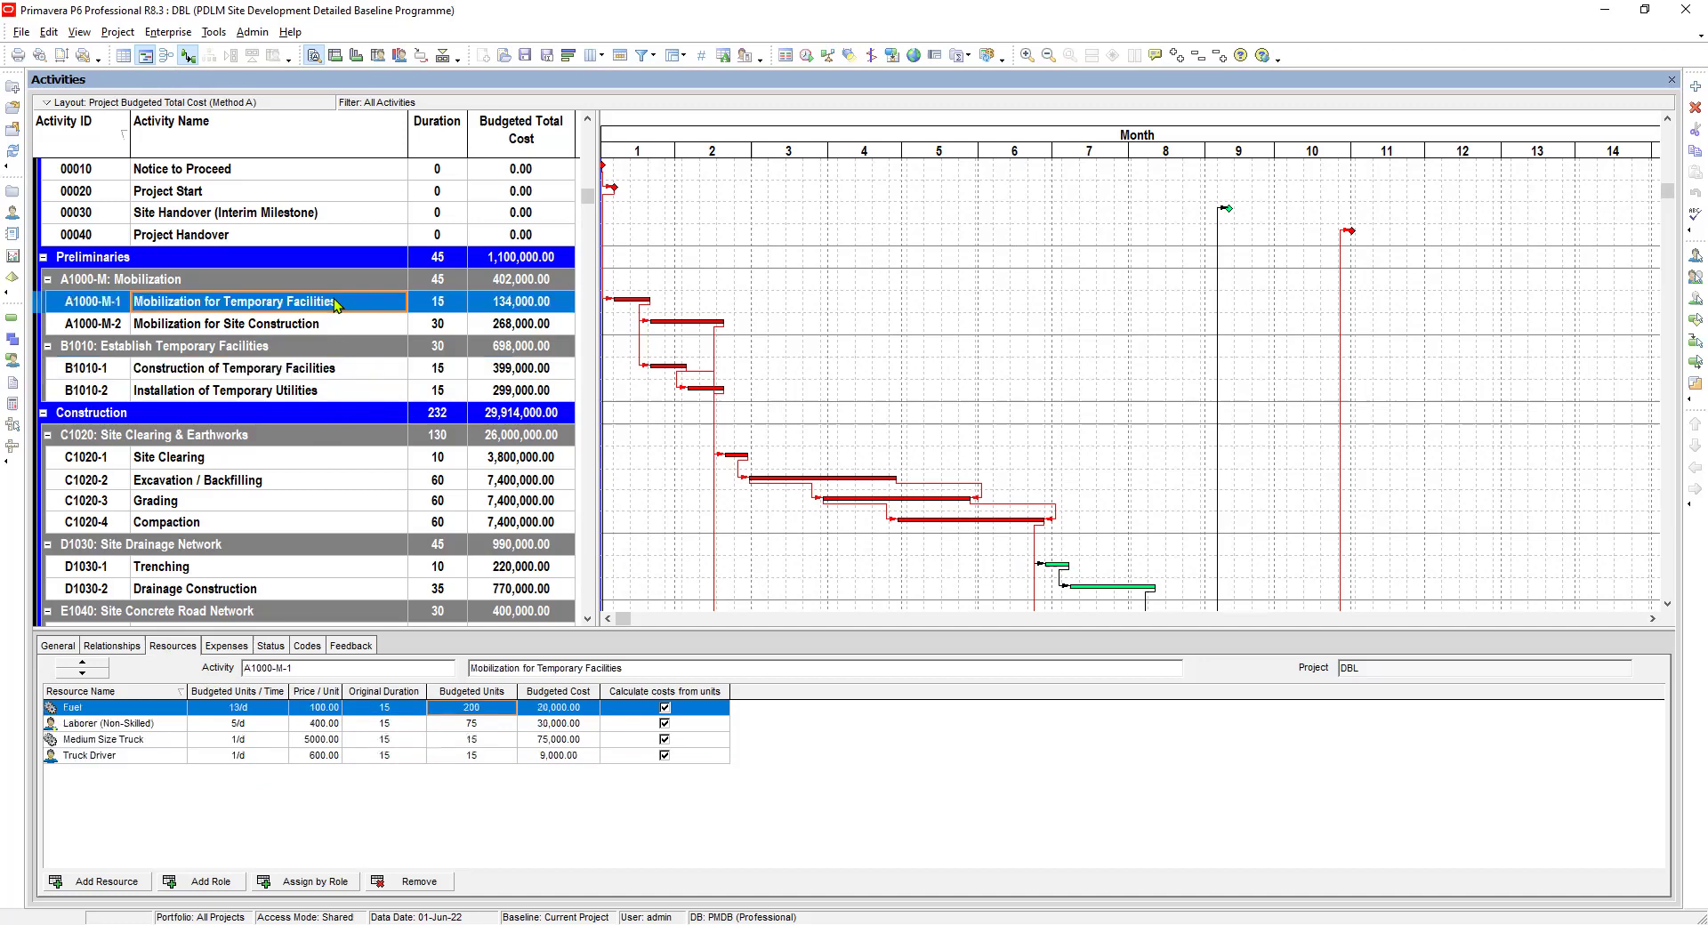
click(226, 648)
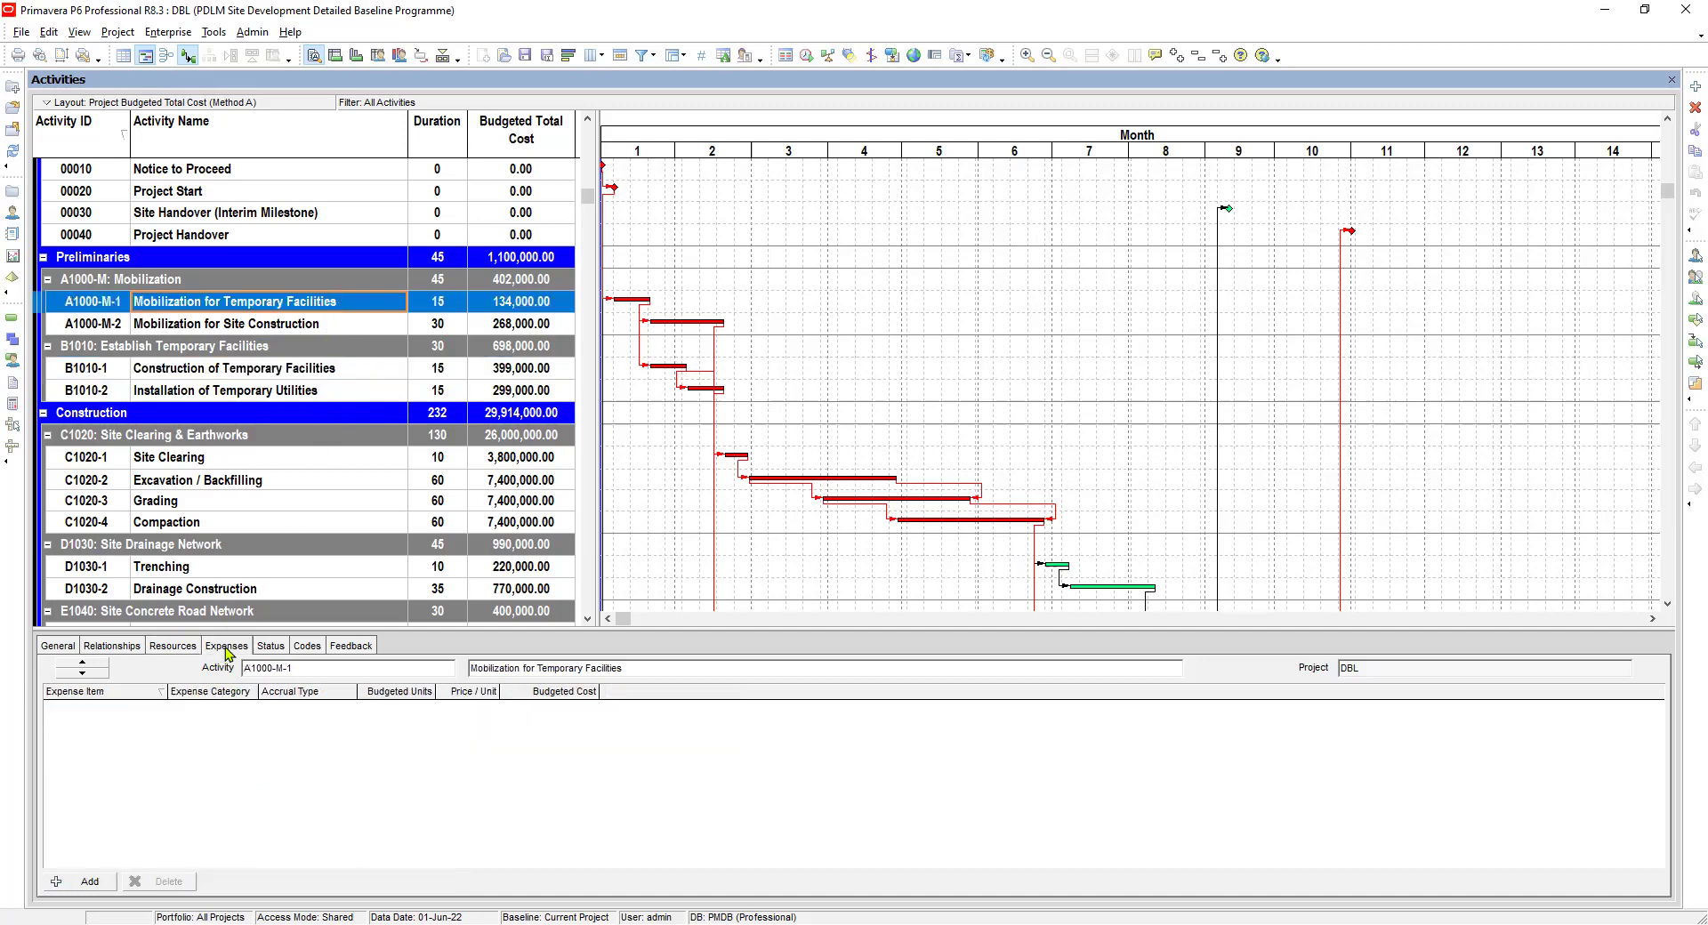
click(339, 326)
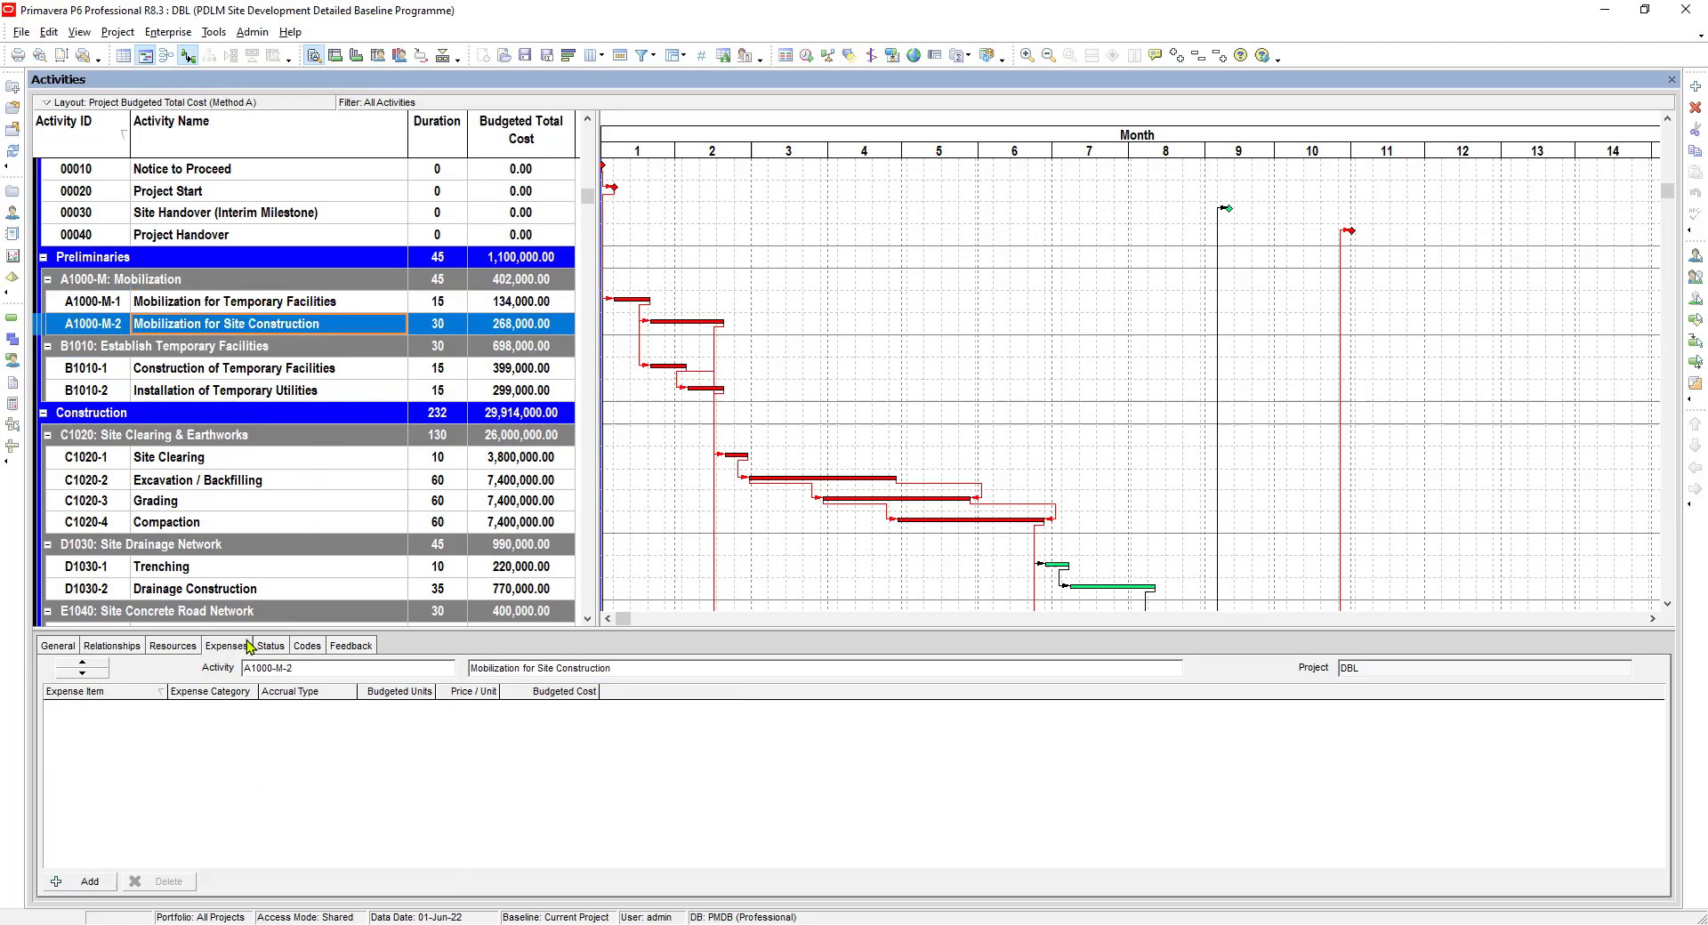
Set the budgeted cost of the Temporary Facilities expense for Construction of Temporary Facilities to 300,000
click(347, 374)
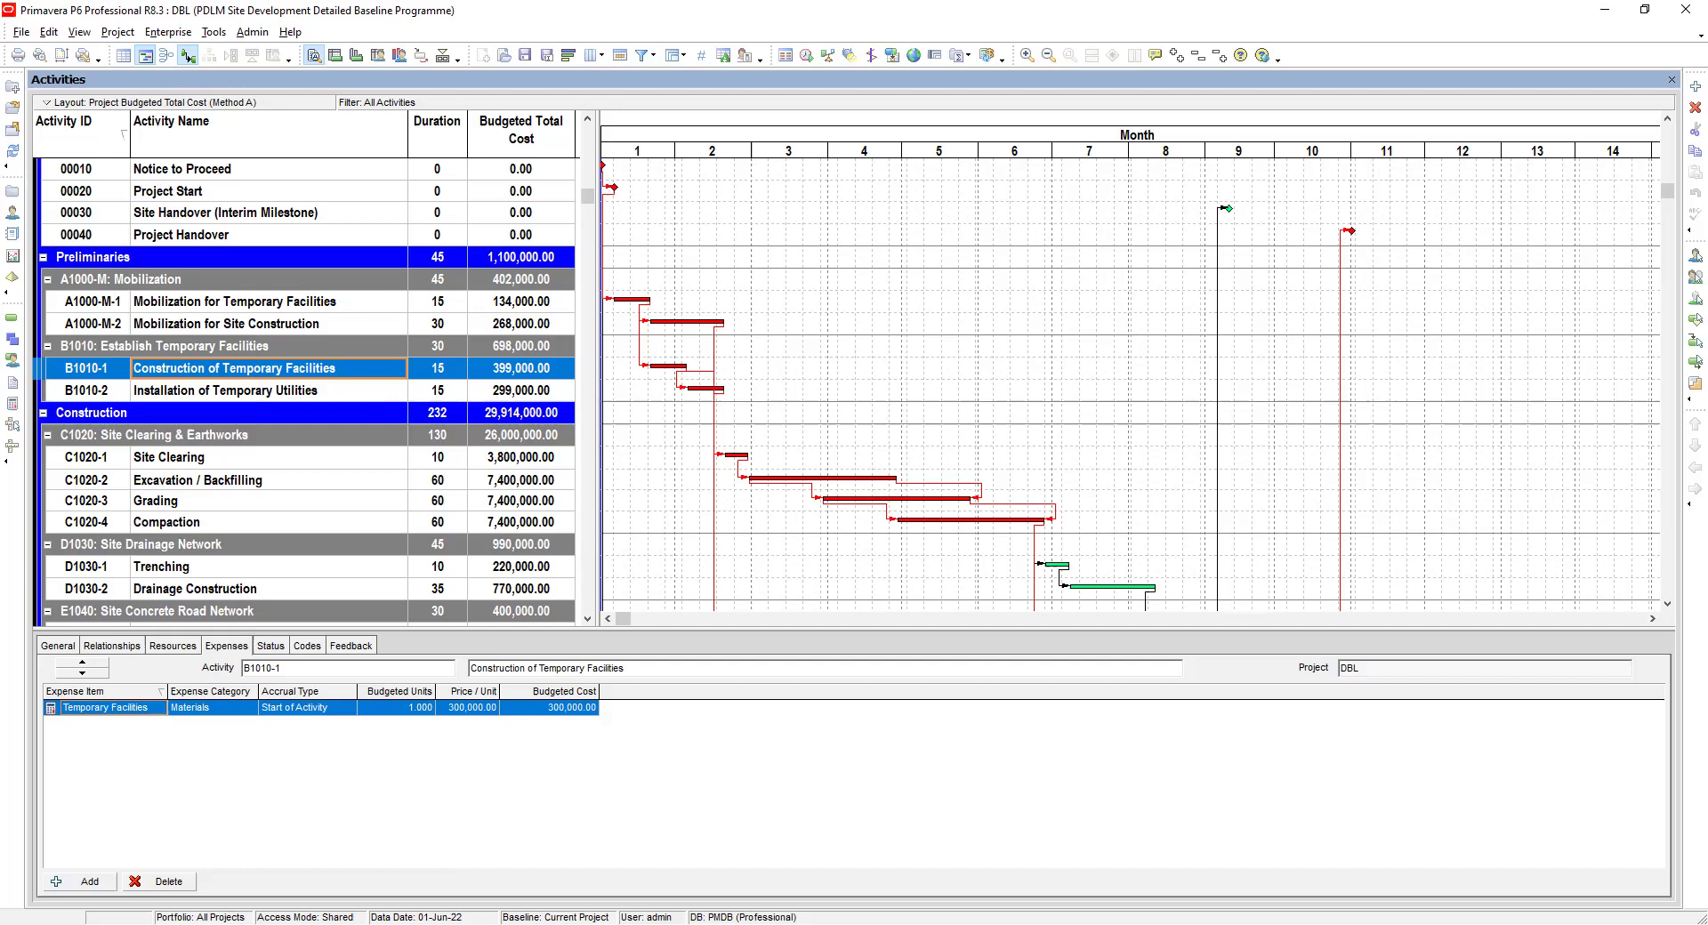
click(583, 707)
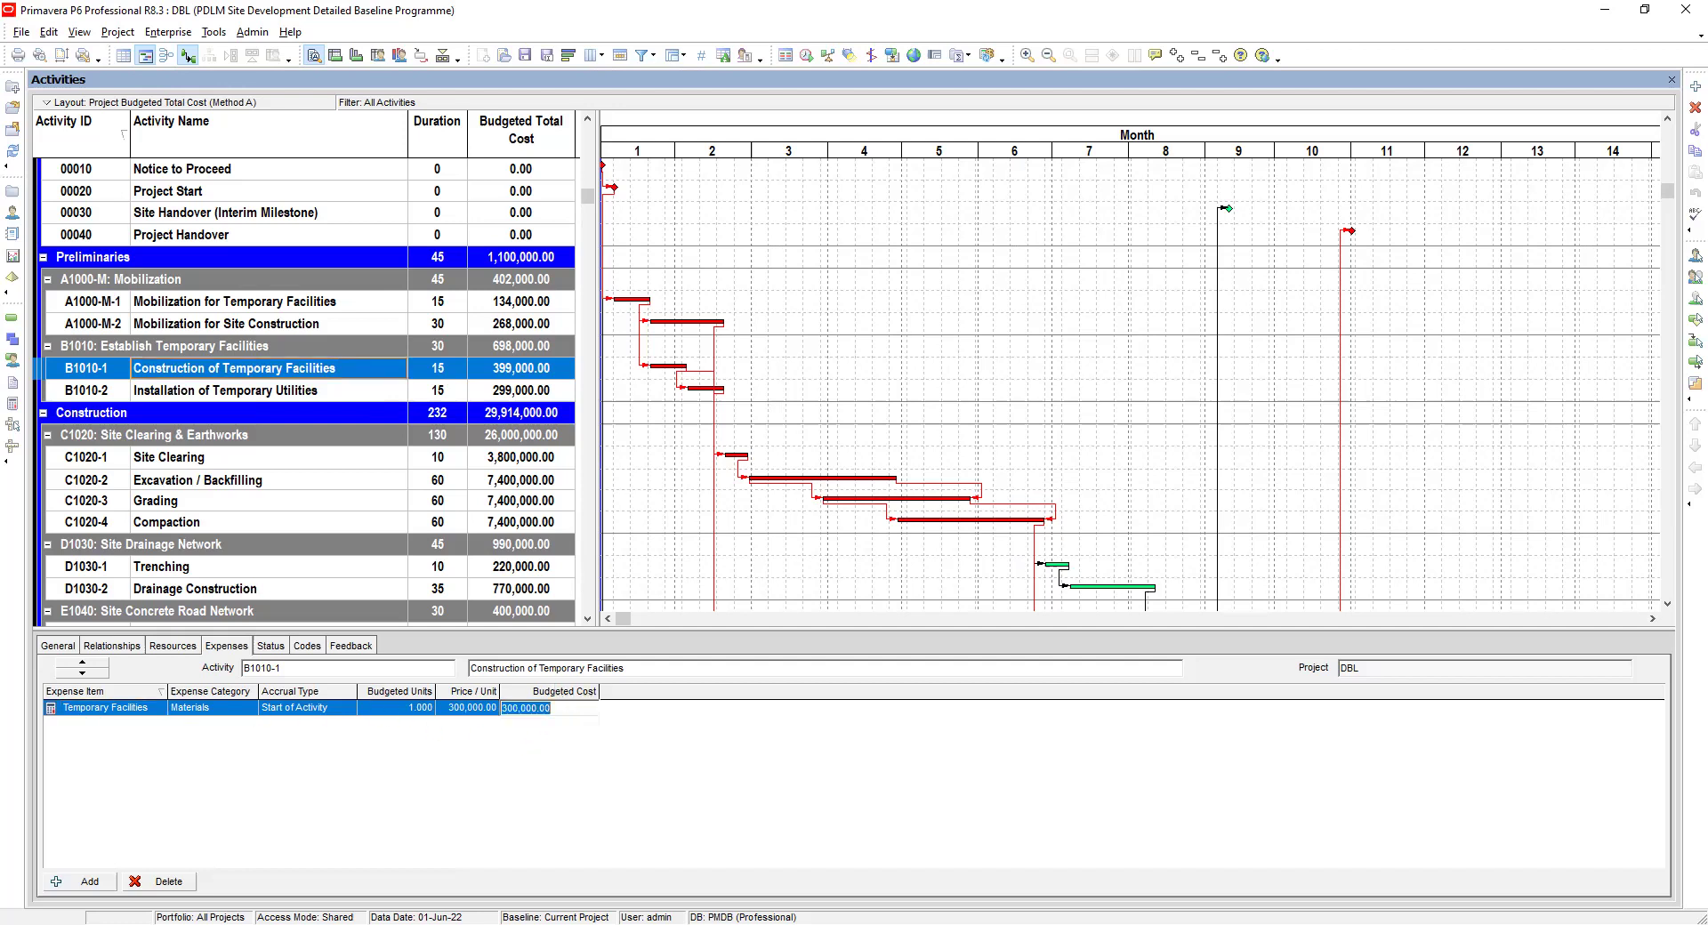
text(300)
key(Return)
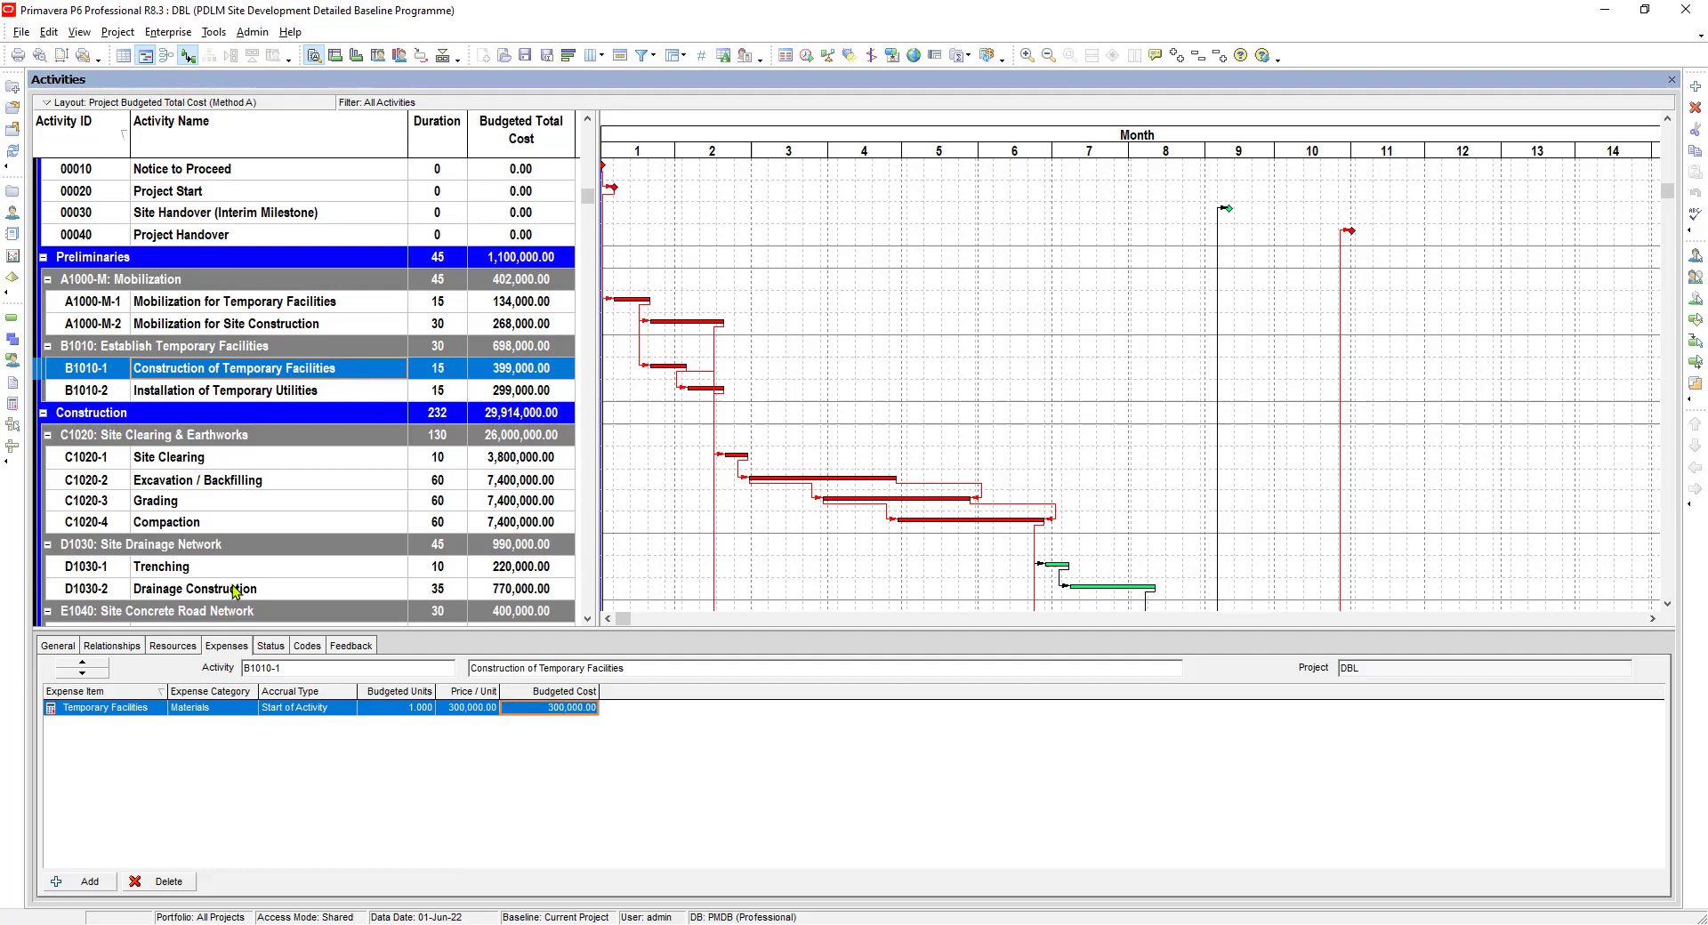
Review the units per time, original durations and budgeted units of the non-skilled laborer and Skilled resources for Construction of Temporary Facilities
click(169, 647)
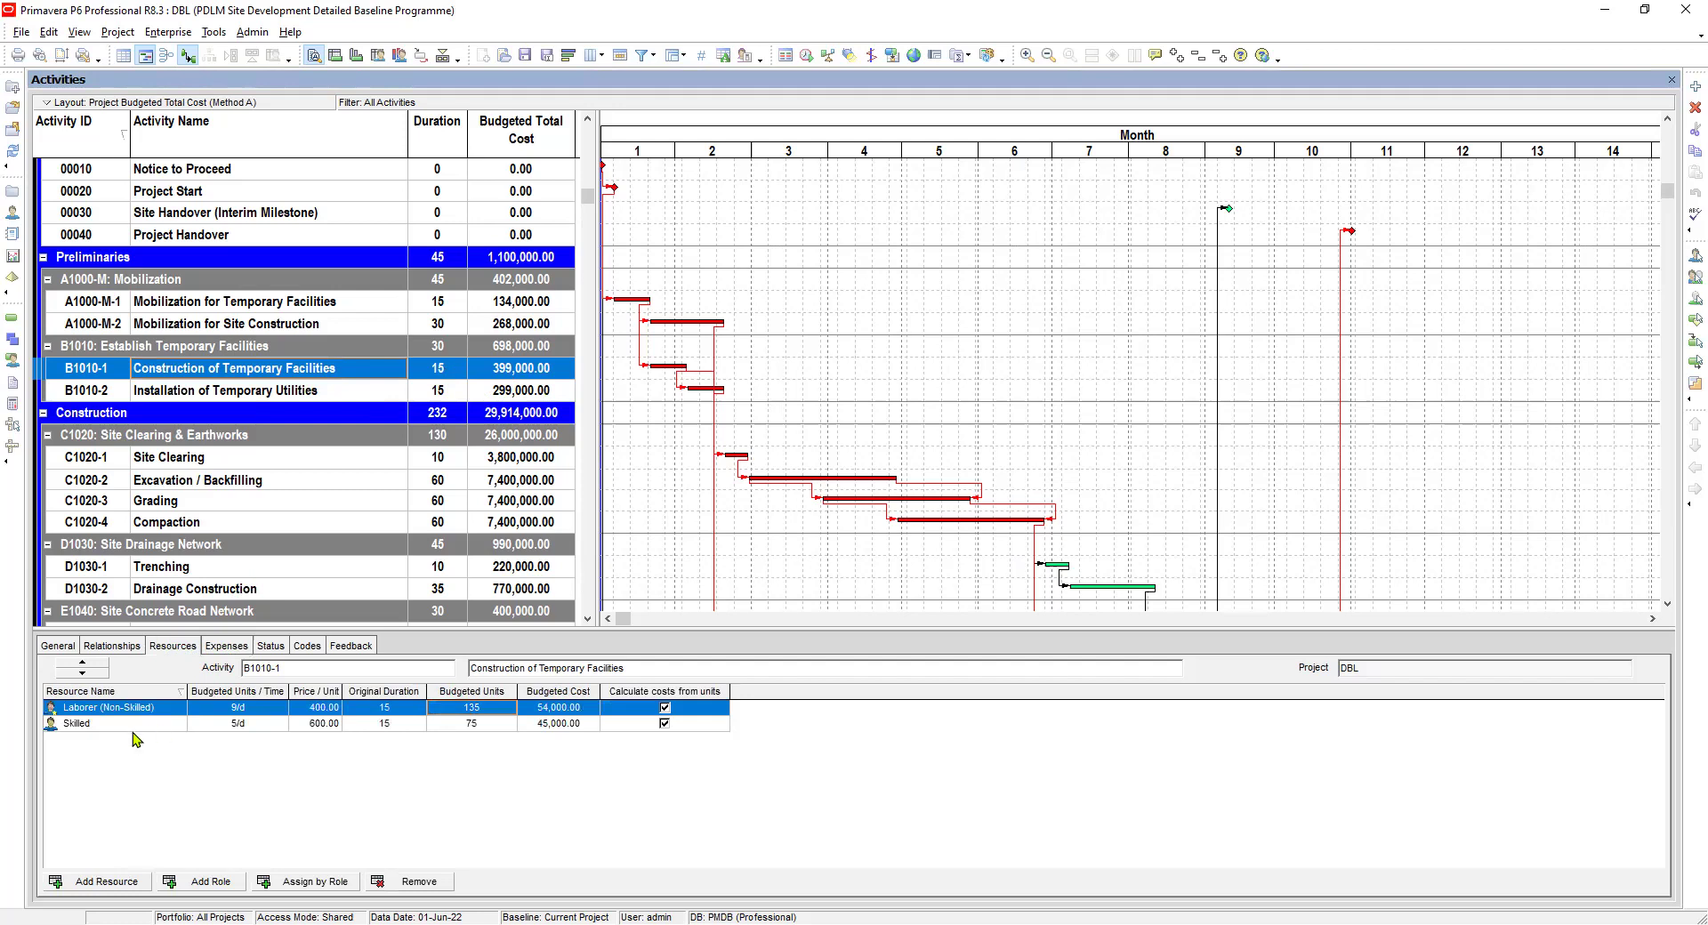
click(254, 709)
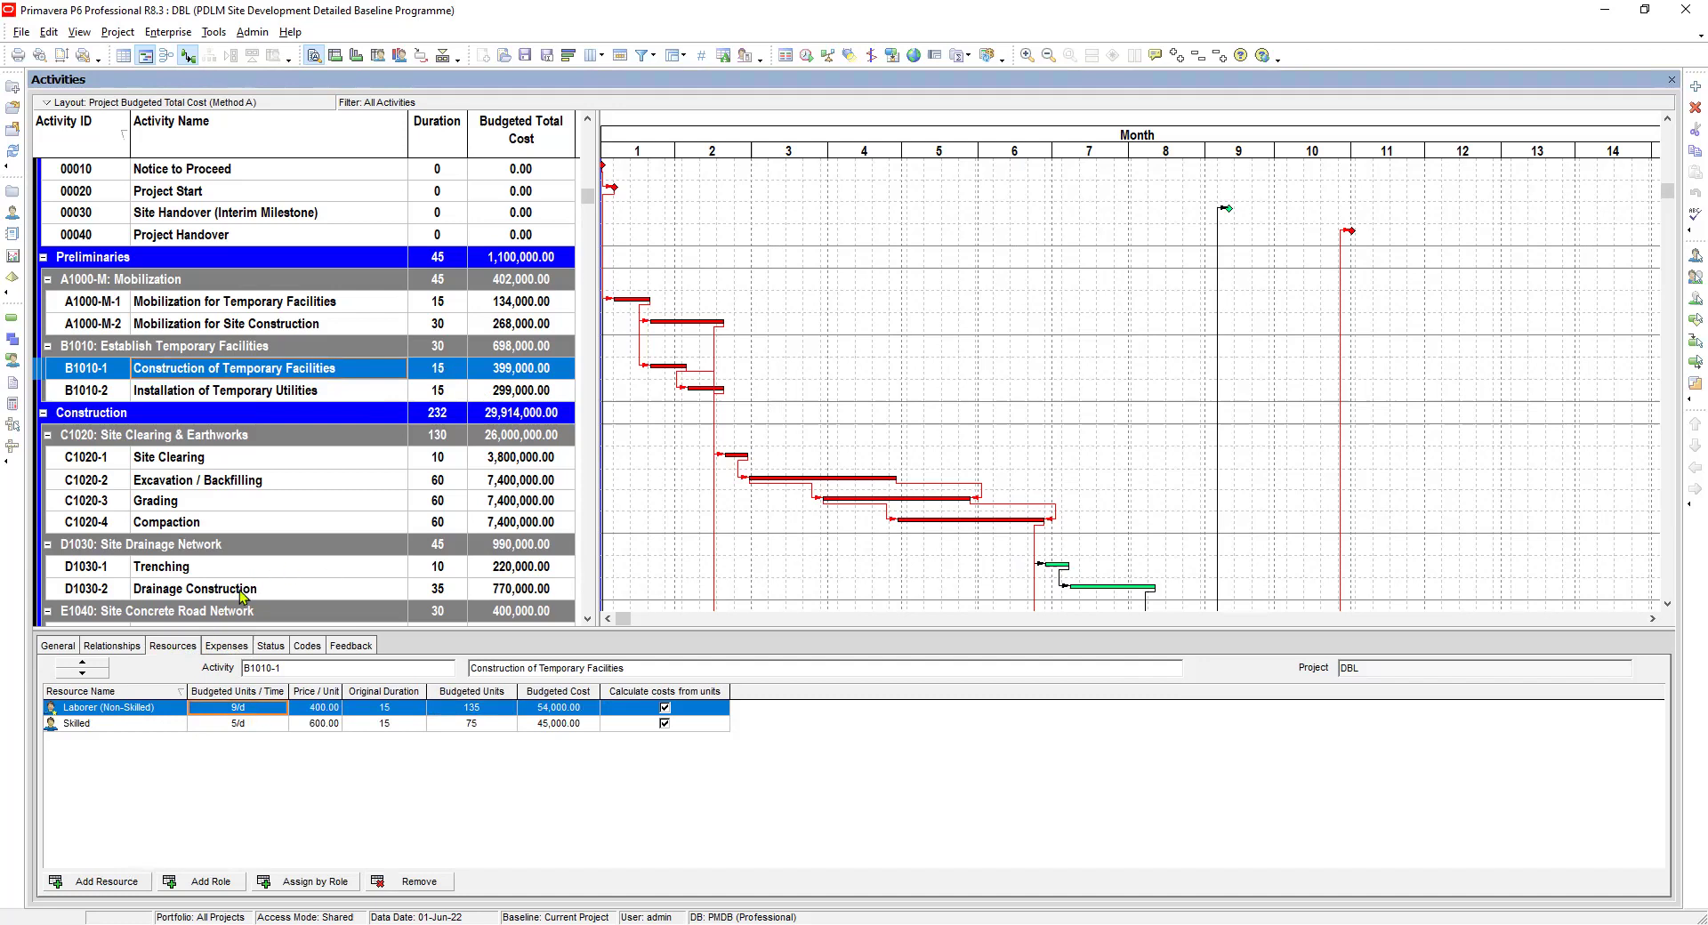
click(251, 709)
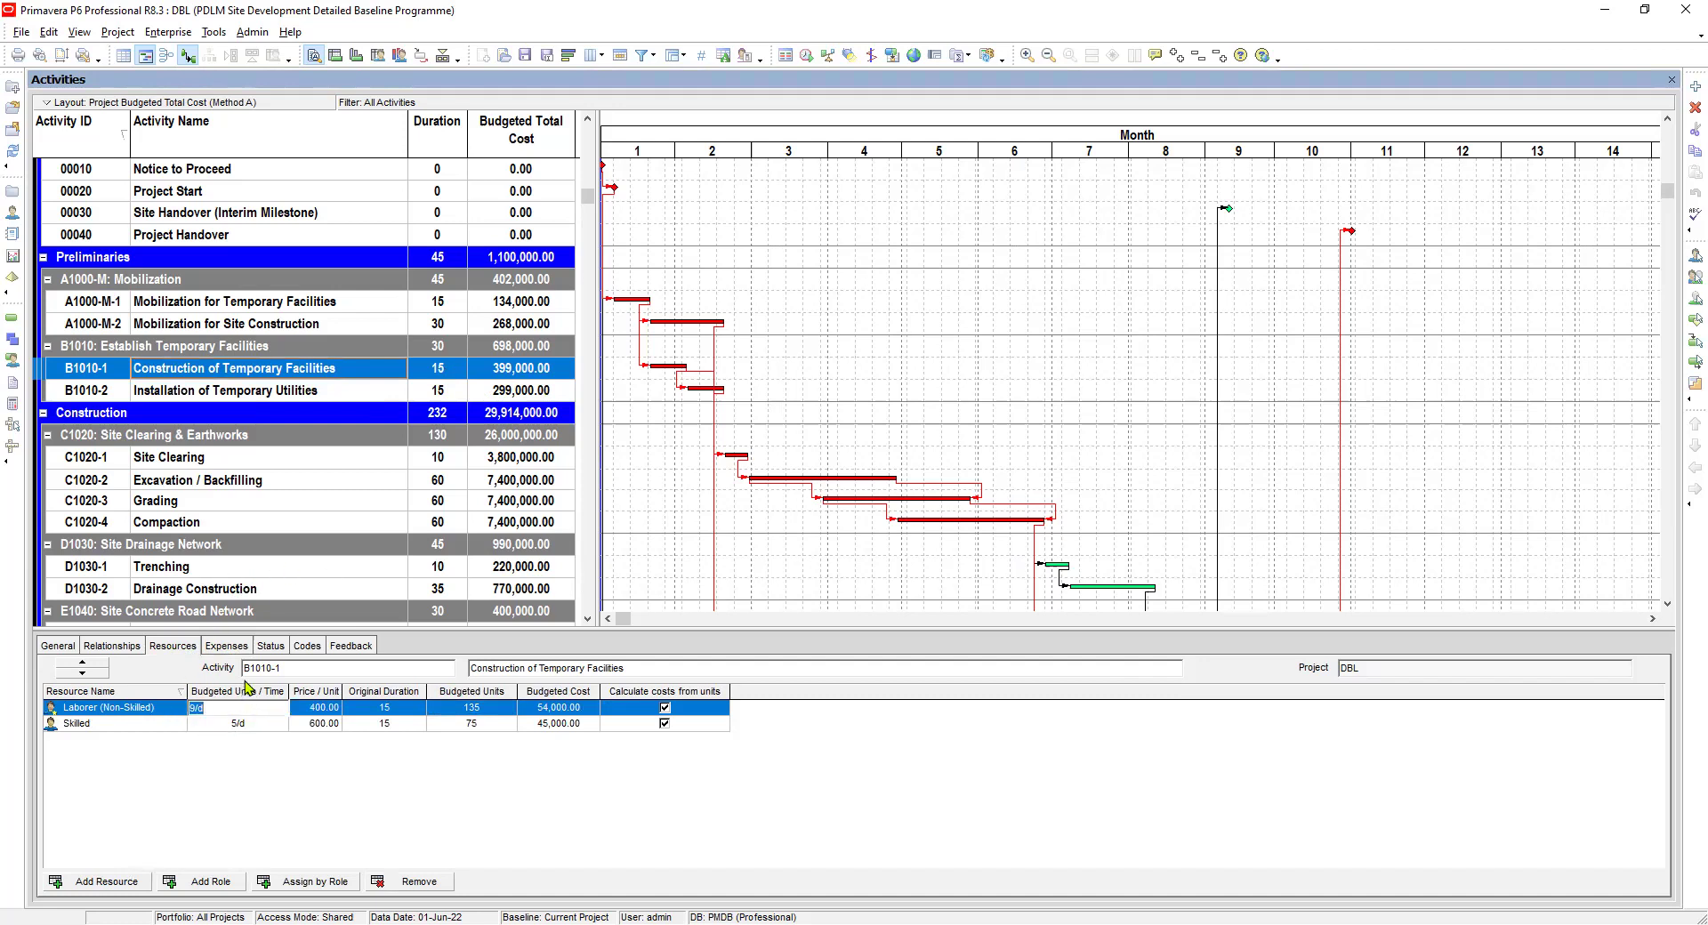
click(249, 725)
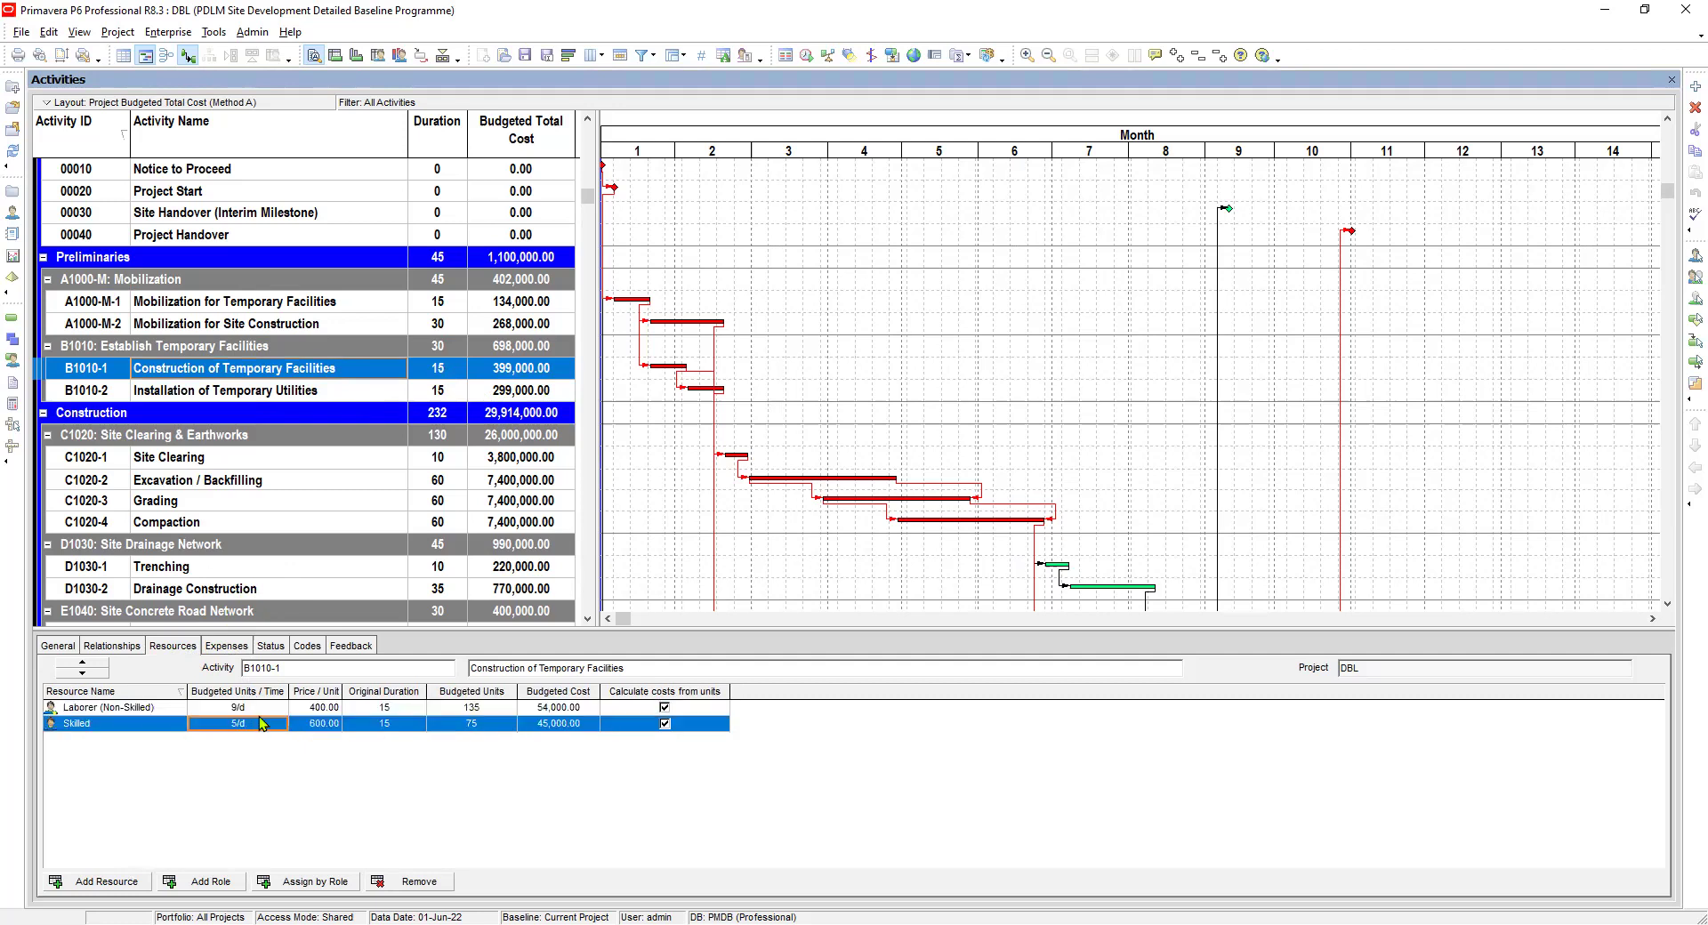
click(405, 708)
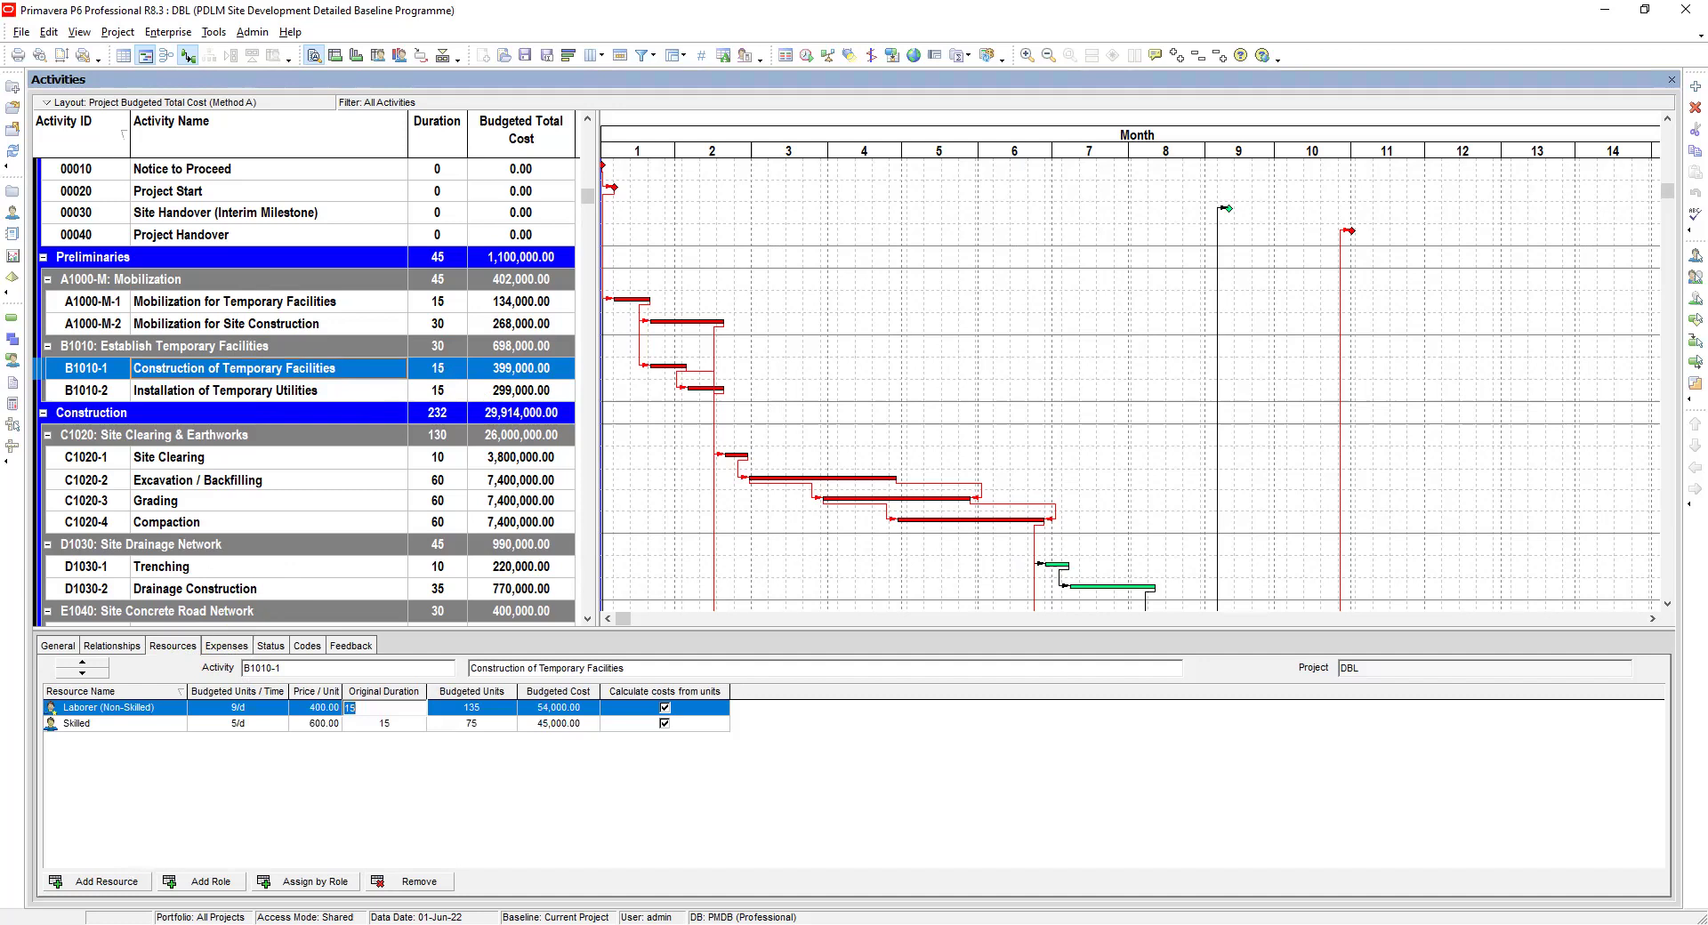
click(411, 724)
text(135)
click(466, 707)
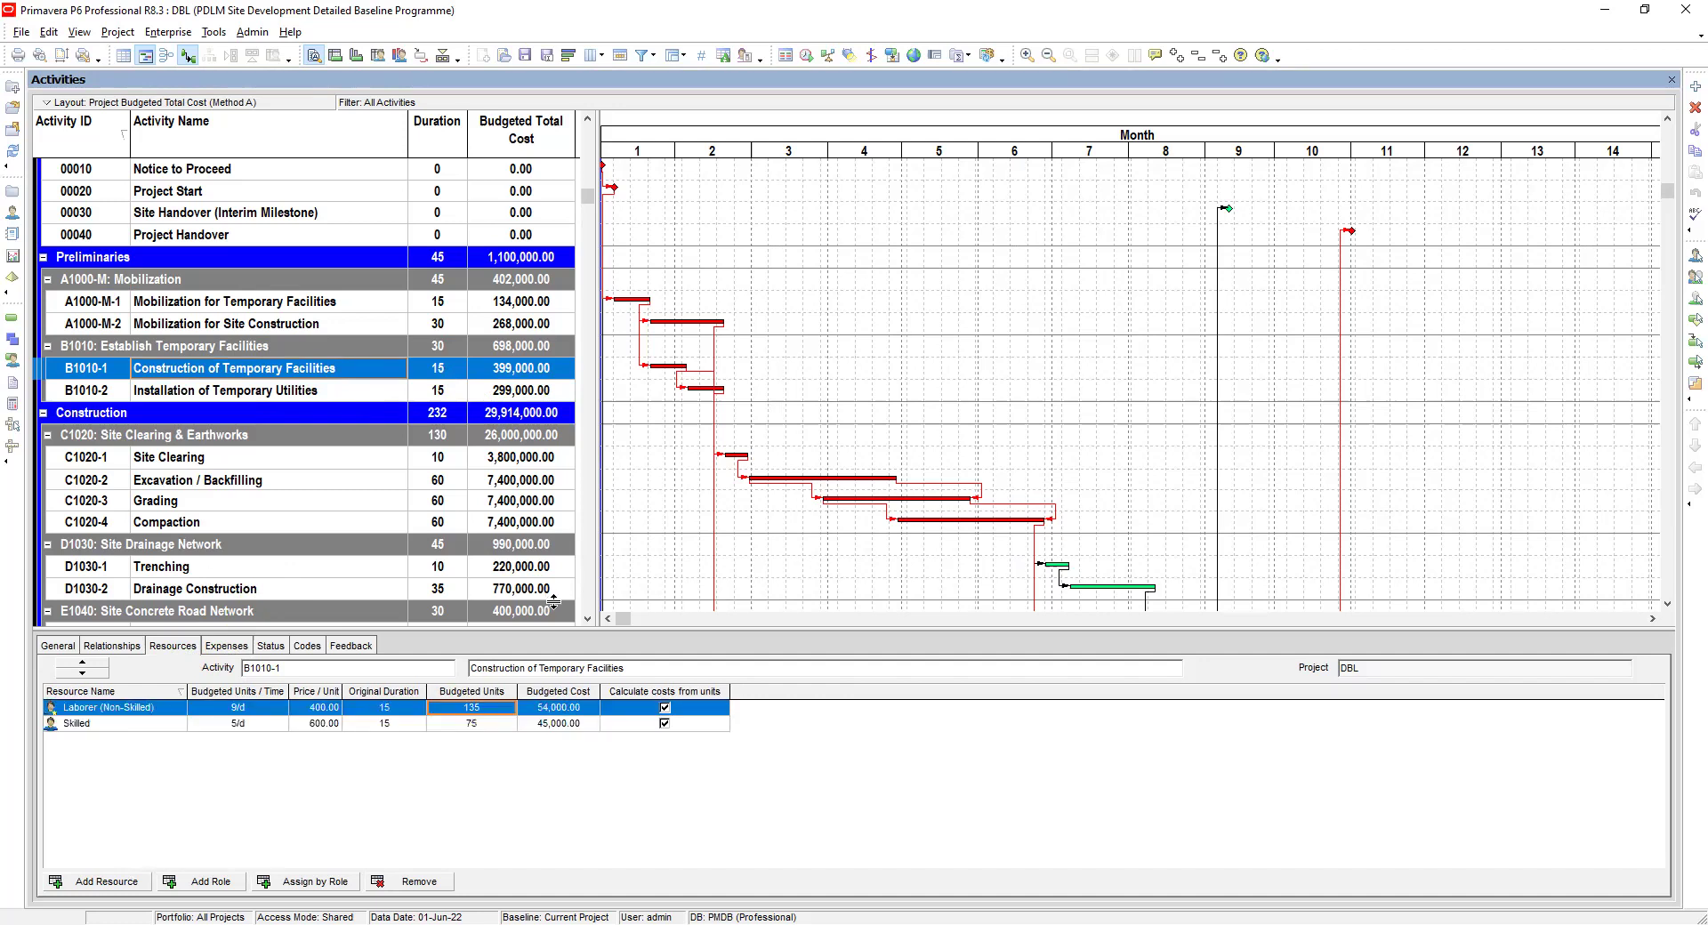
Set the budgeted cost of the Temporary Facilities expense for Installation of Temporary Utilities to 200,000
click(347, 392)
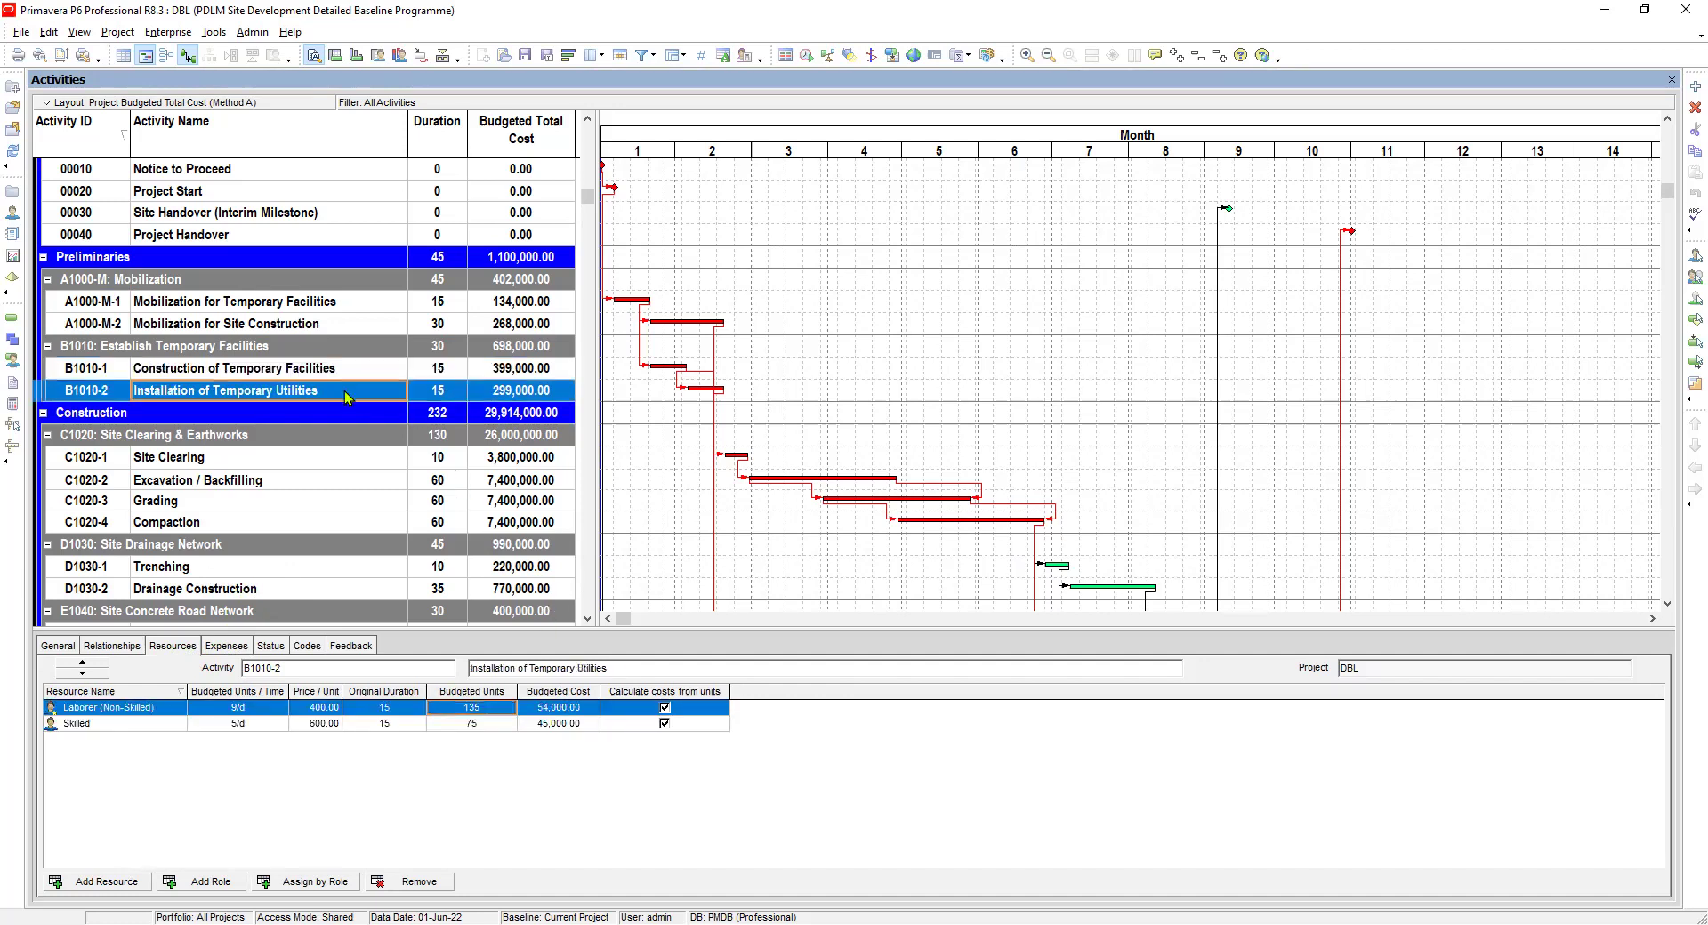
click(233, 654)
click(561, 708)
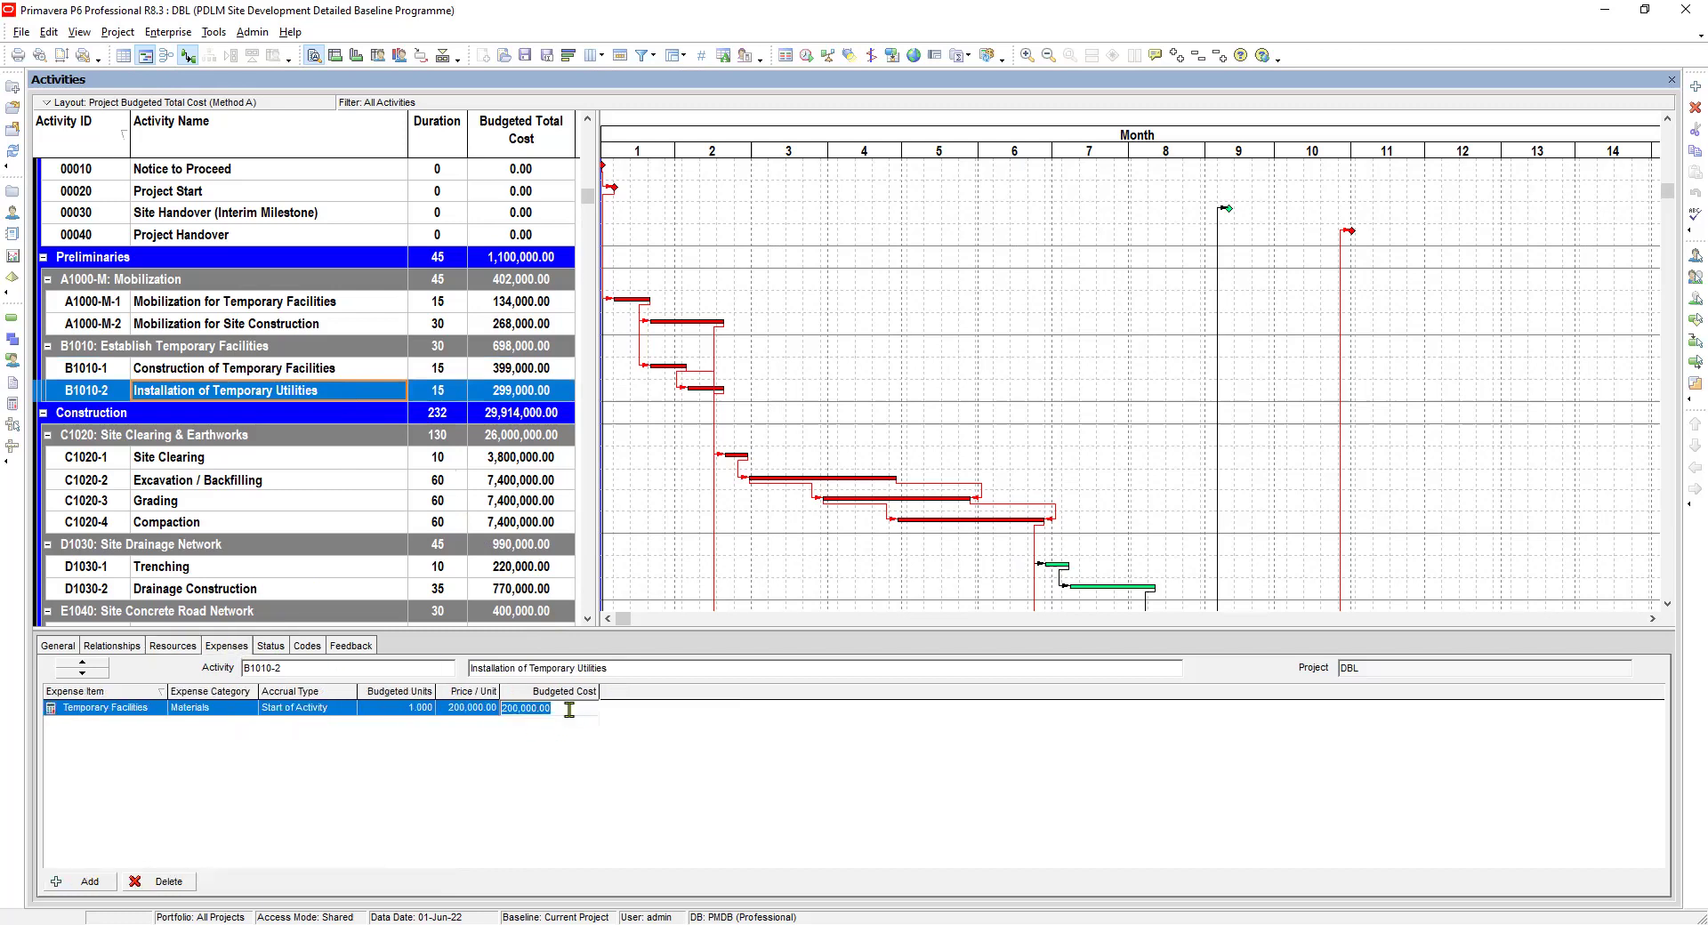
text(200000)
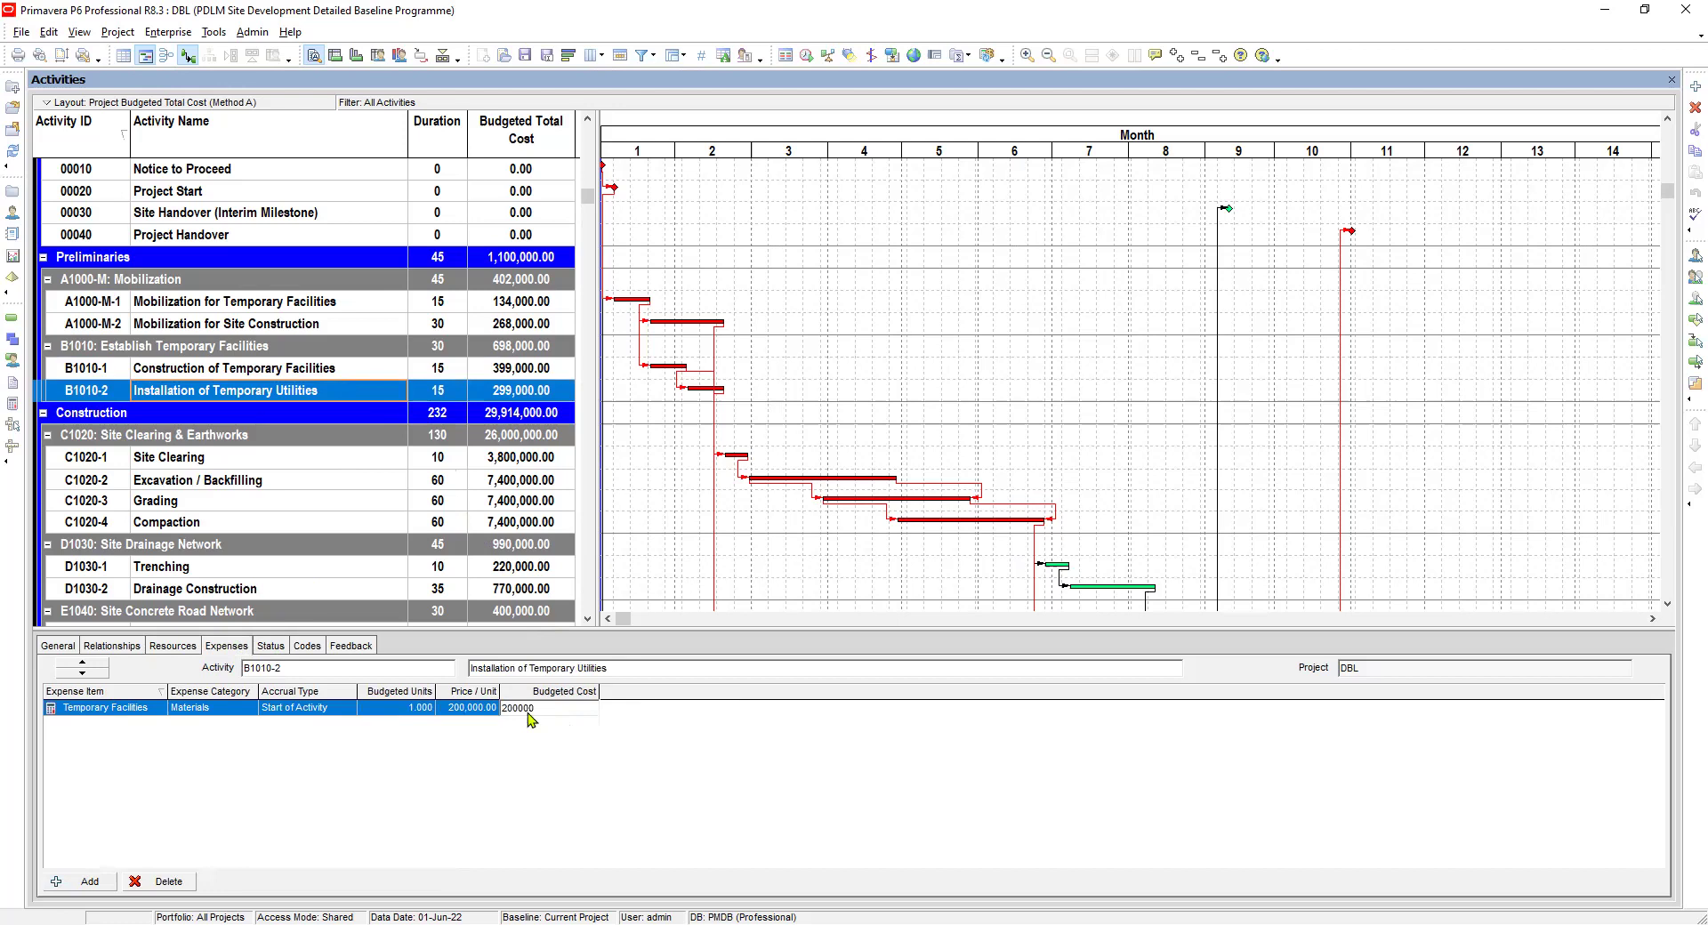
key(Return)
click(461, 710)
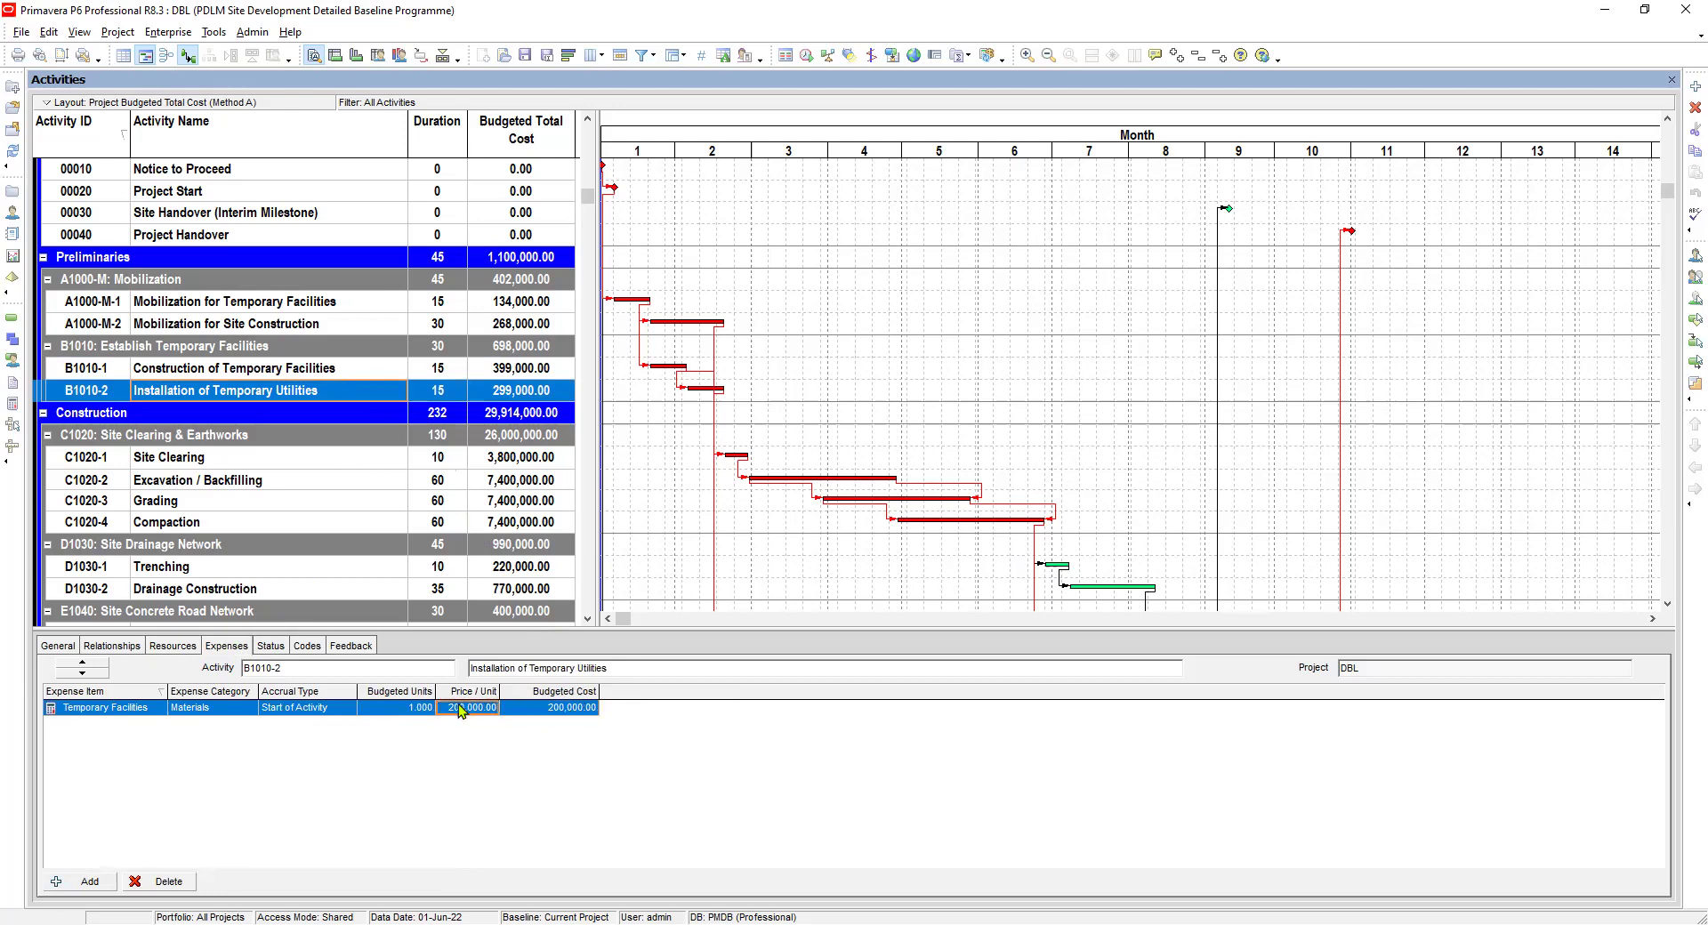
Set the budgeted units per time for Installation of Temporary Utilities to 9 for the non-skilled laborer and 5 for the Skilled resource
click(167, 650)
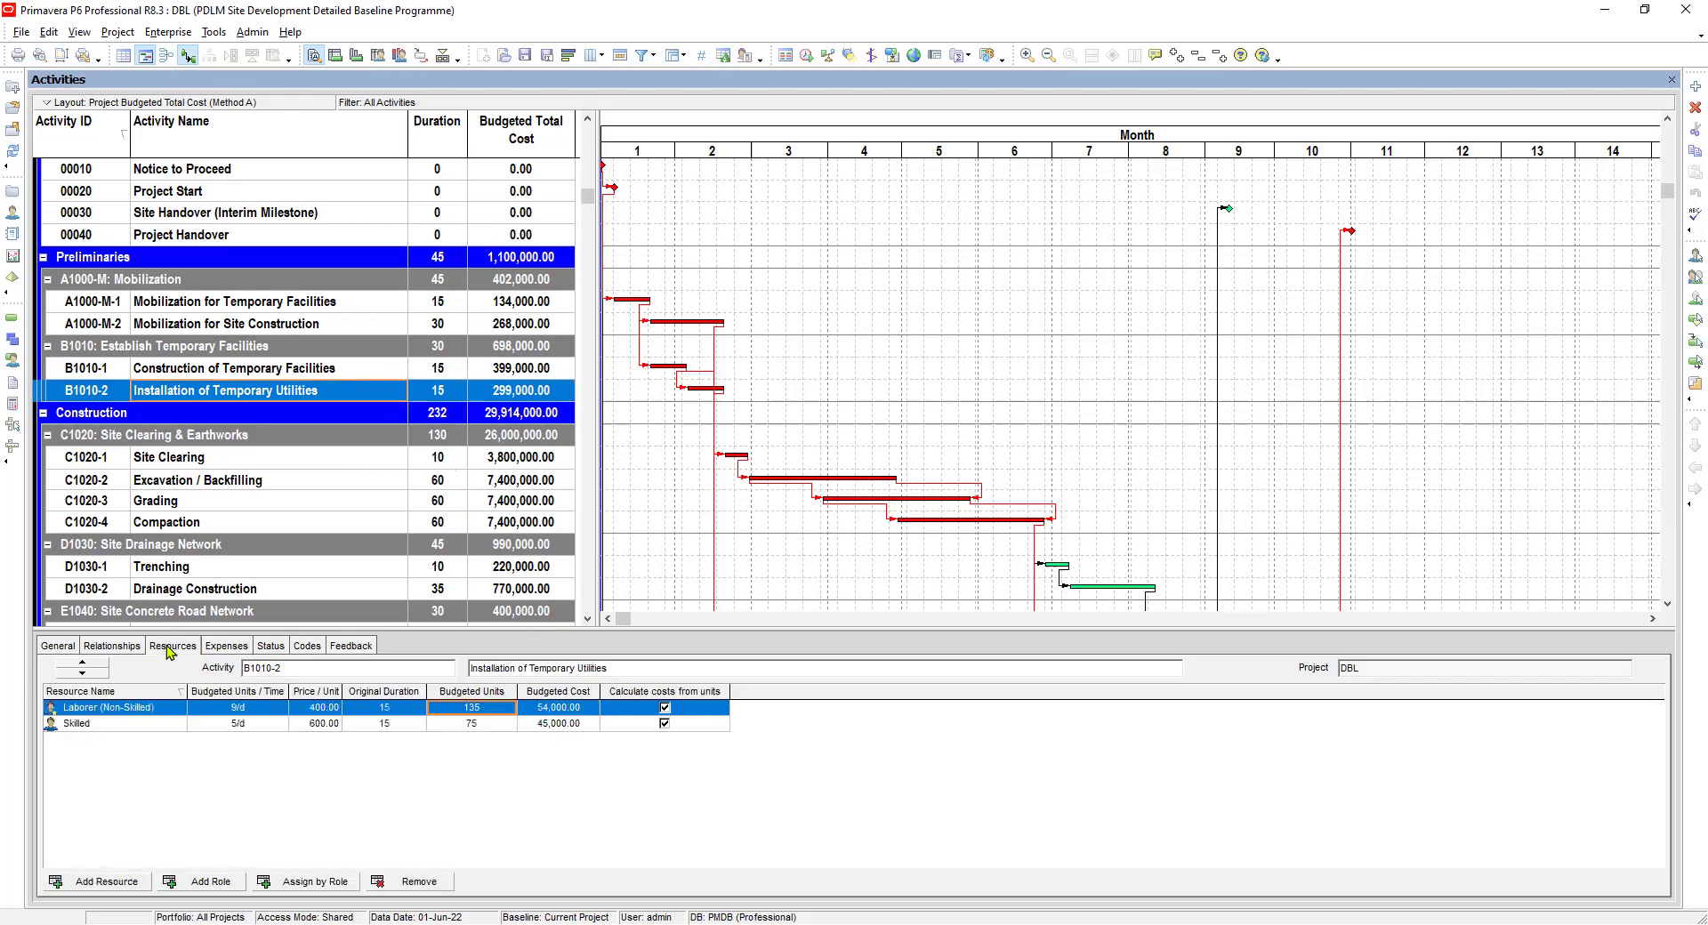
click(259, 709)
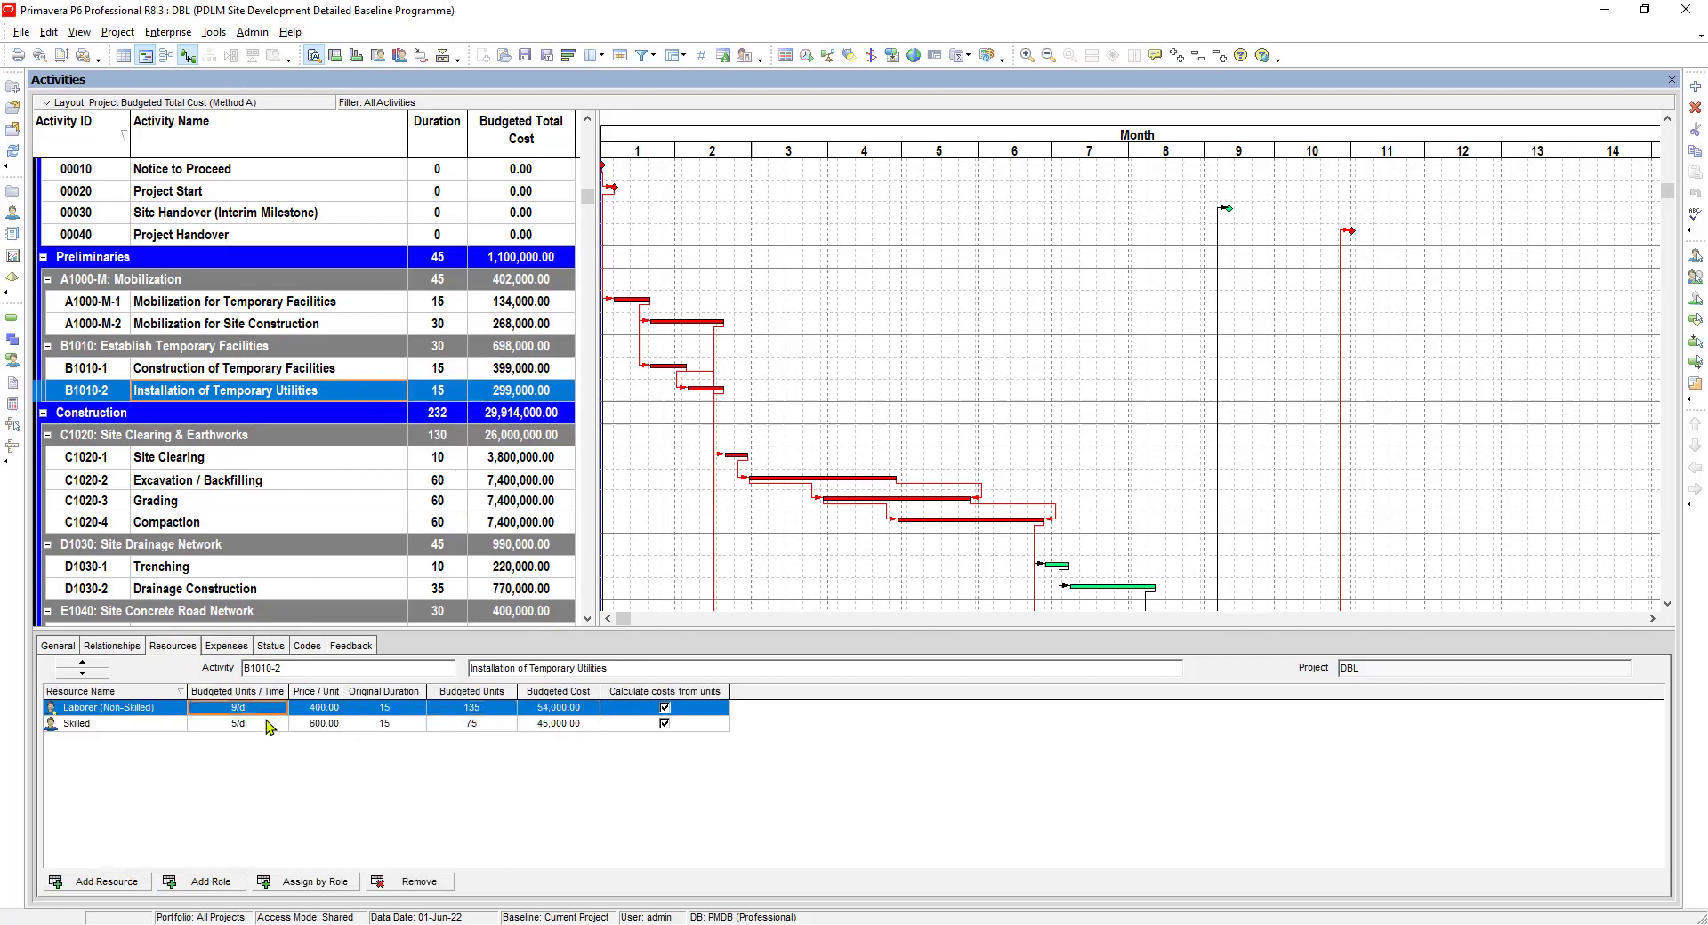
text(9)
click(256, 729)
text(5)
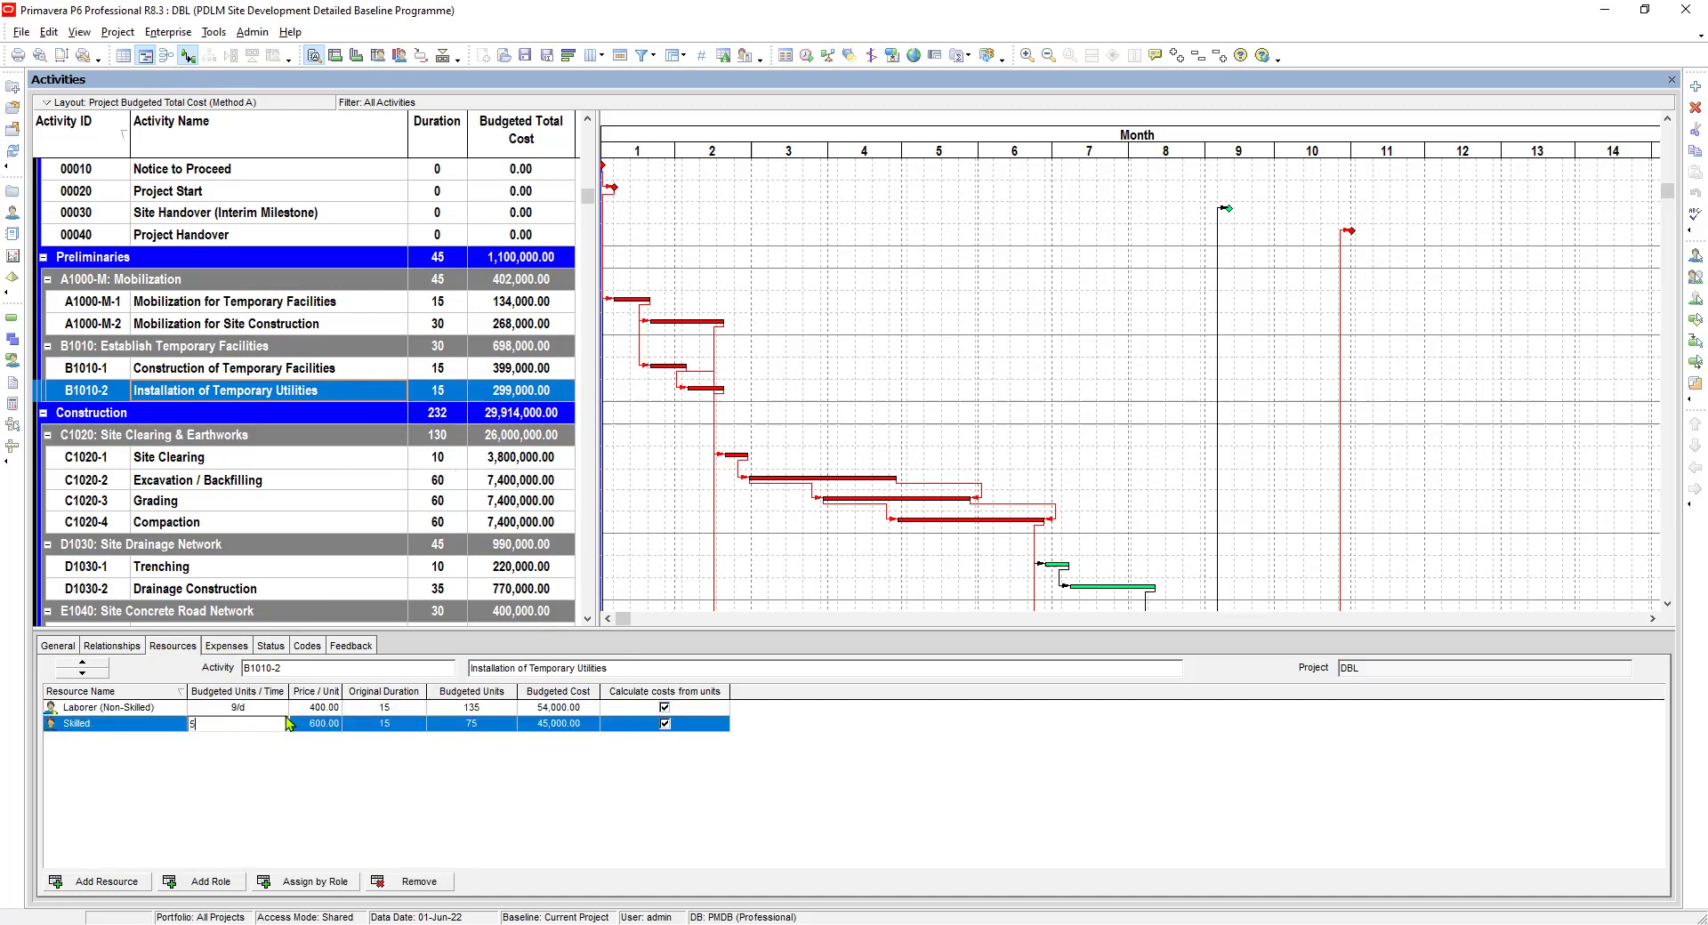
Set the original duration to 15 for both the non-skilled laborer and Skilled resources of Installation of Temporary Utilities
click(349, 713)
click(386, 711)
text(15)
click(408, 726)
click(407, 725)
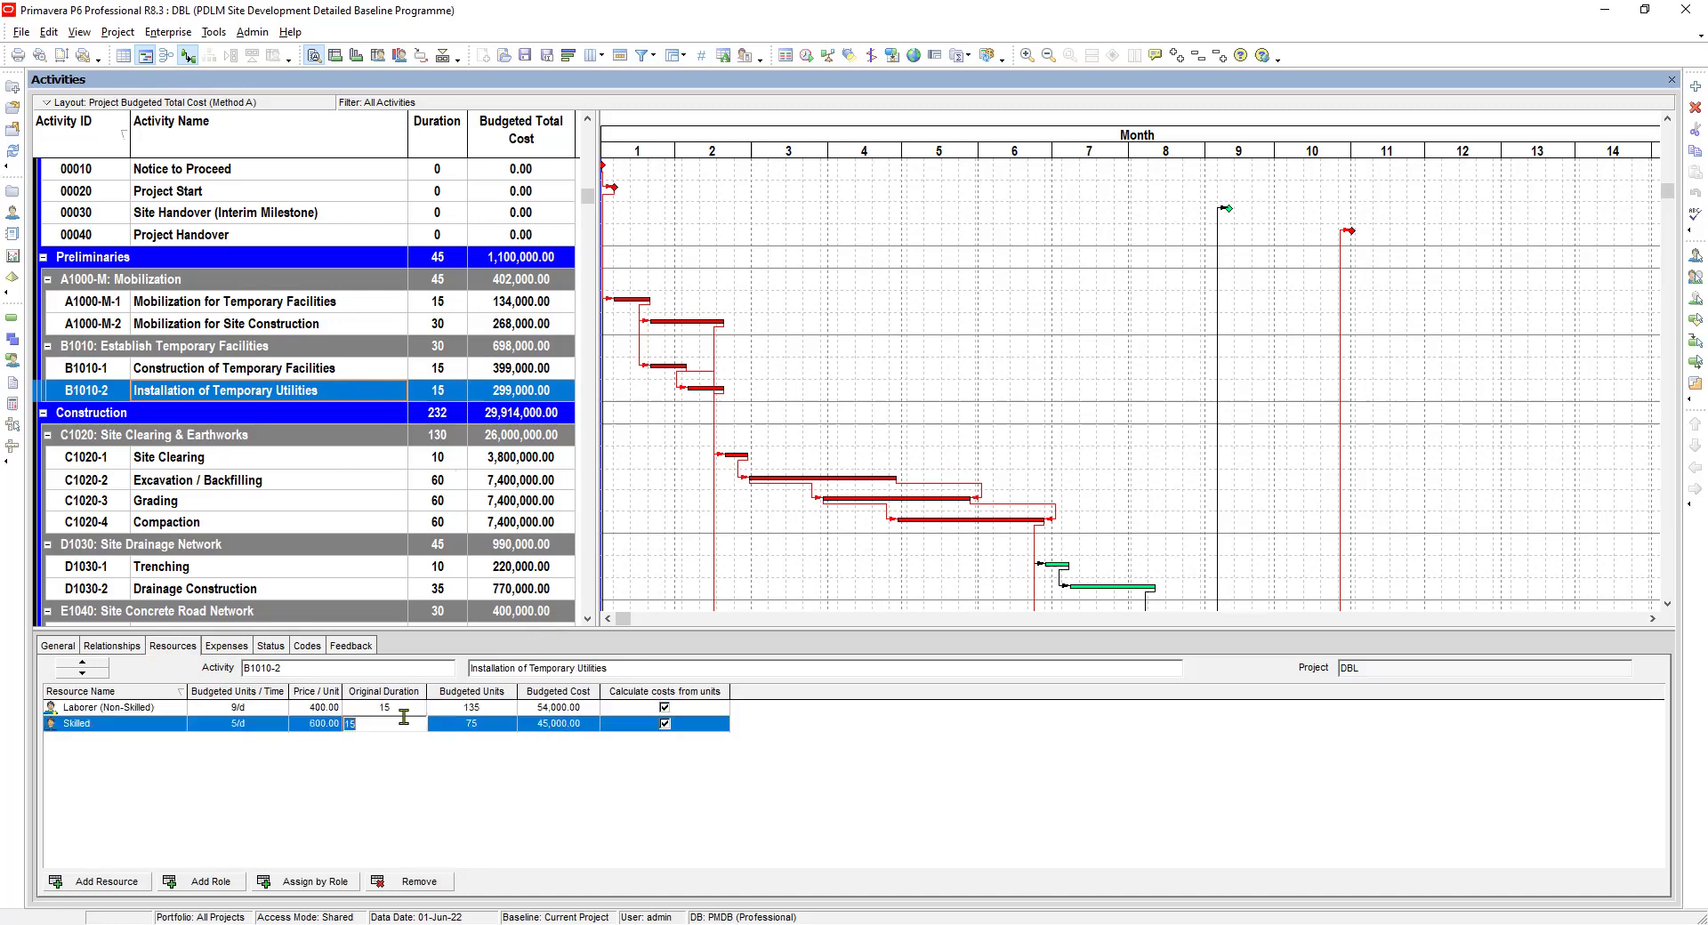
text(15)
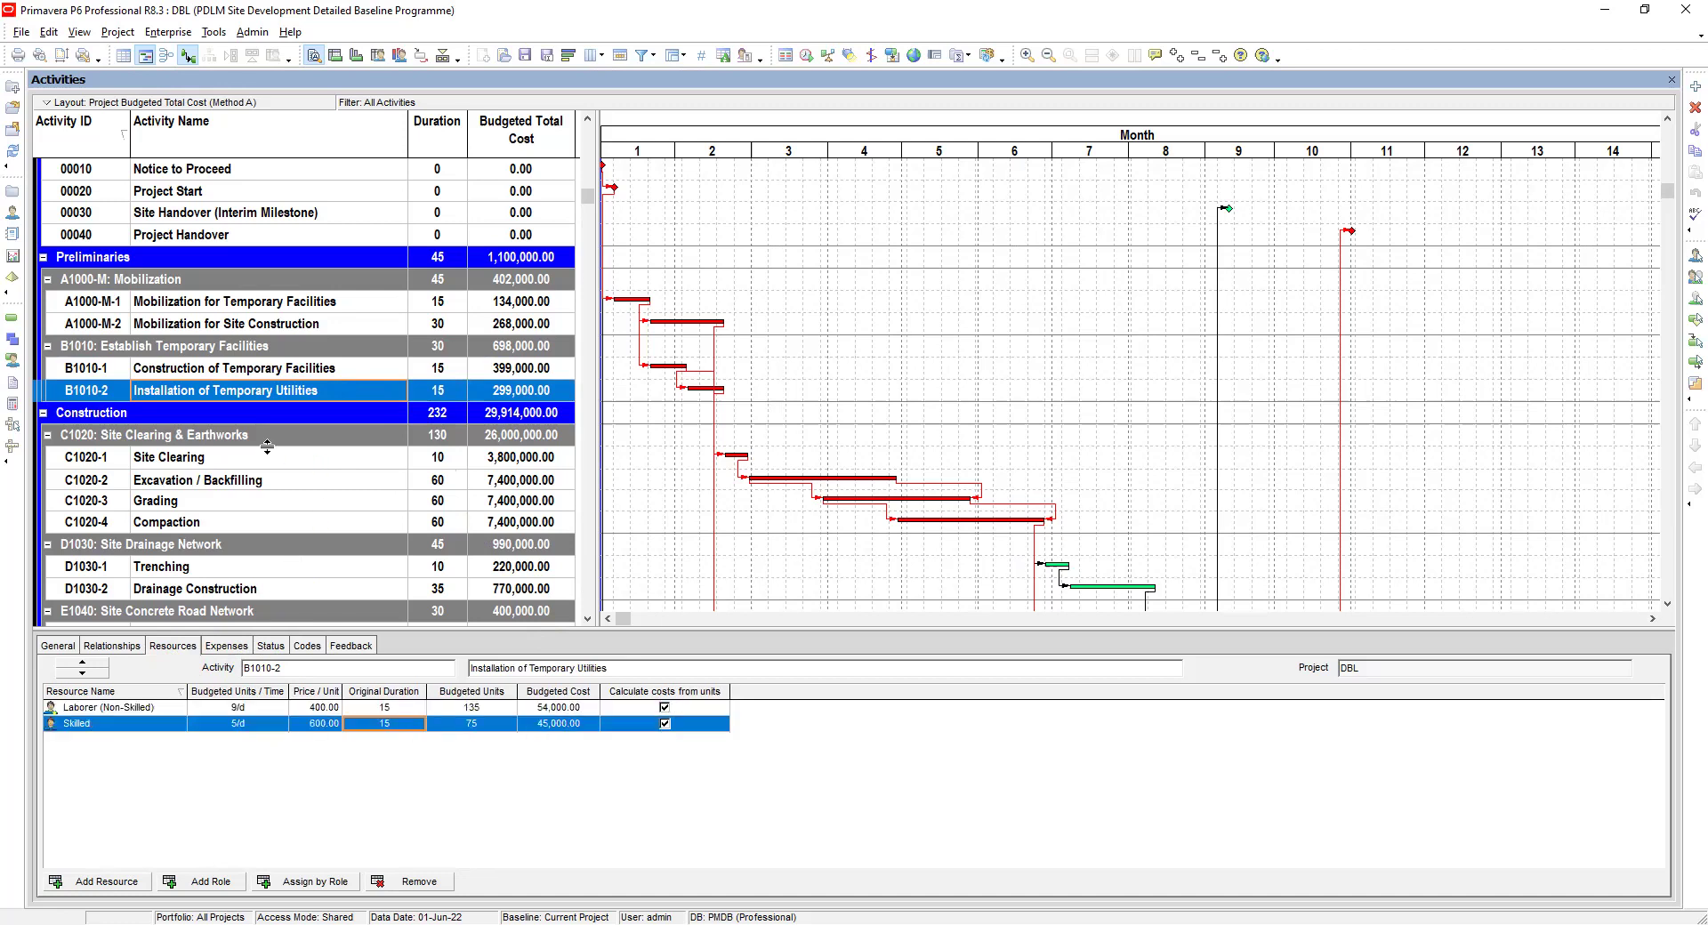
Set the Dump Truck's budgeted units per time to 1 for Site Clearing and select its original duration
click(242, 460)
scroll(241, 445, down, 3)
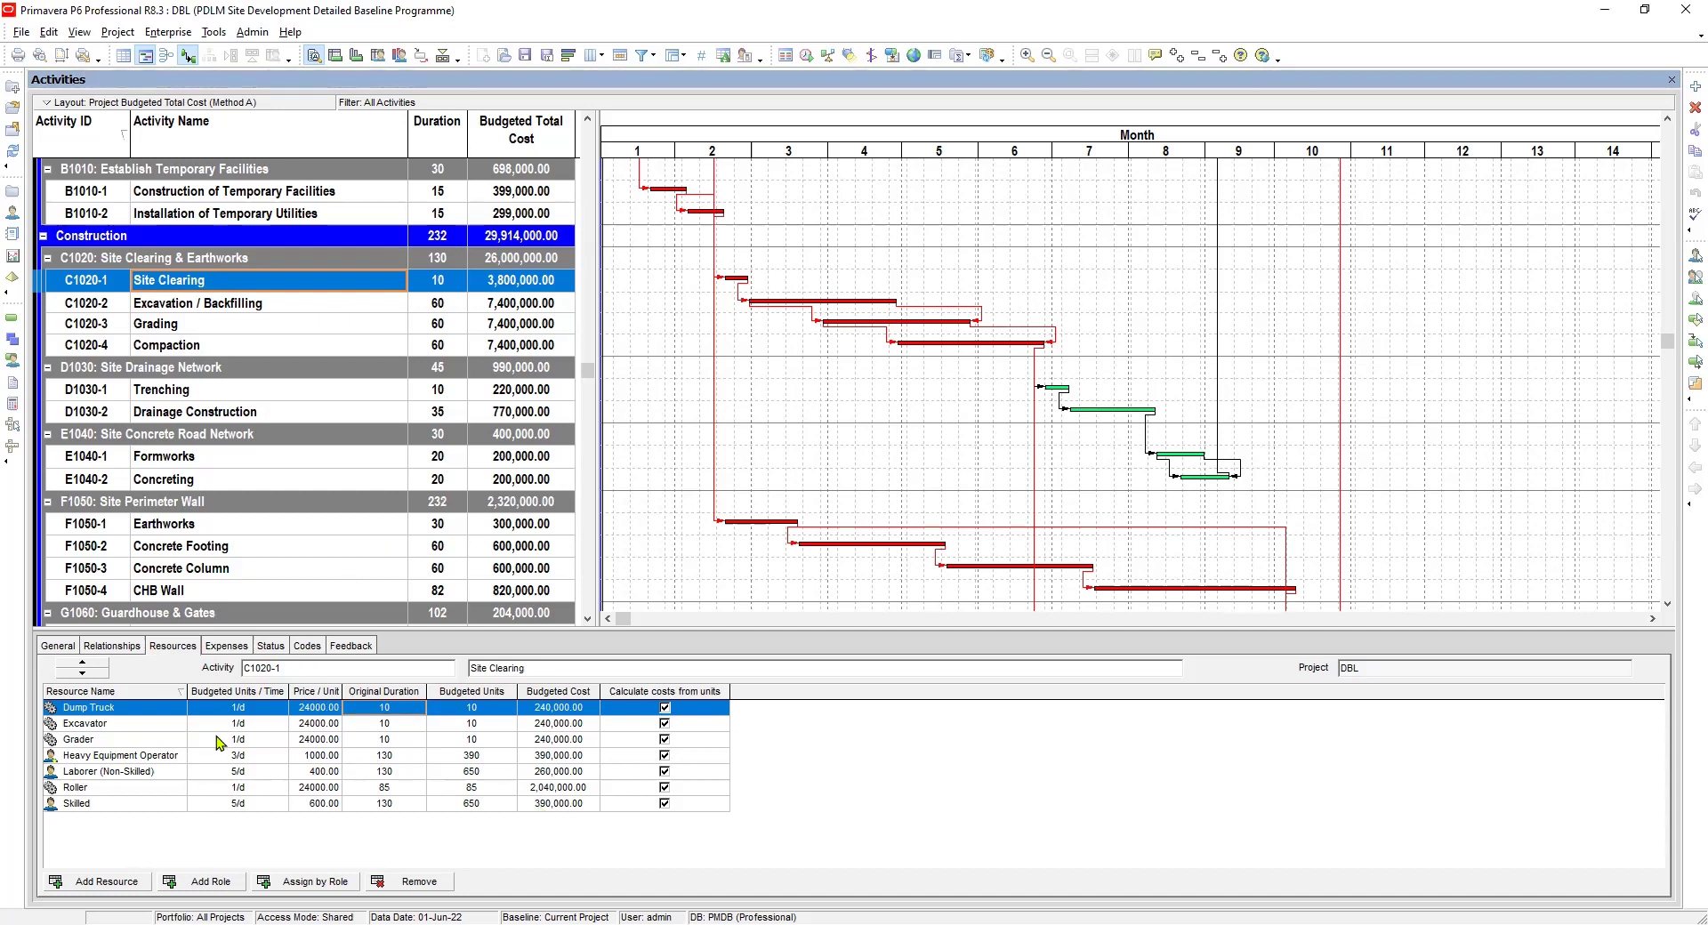
click(252, 711)
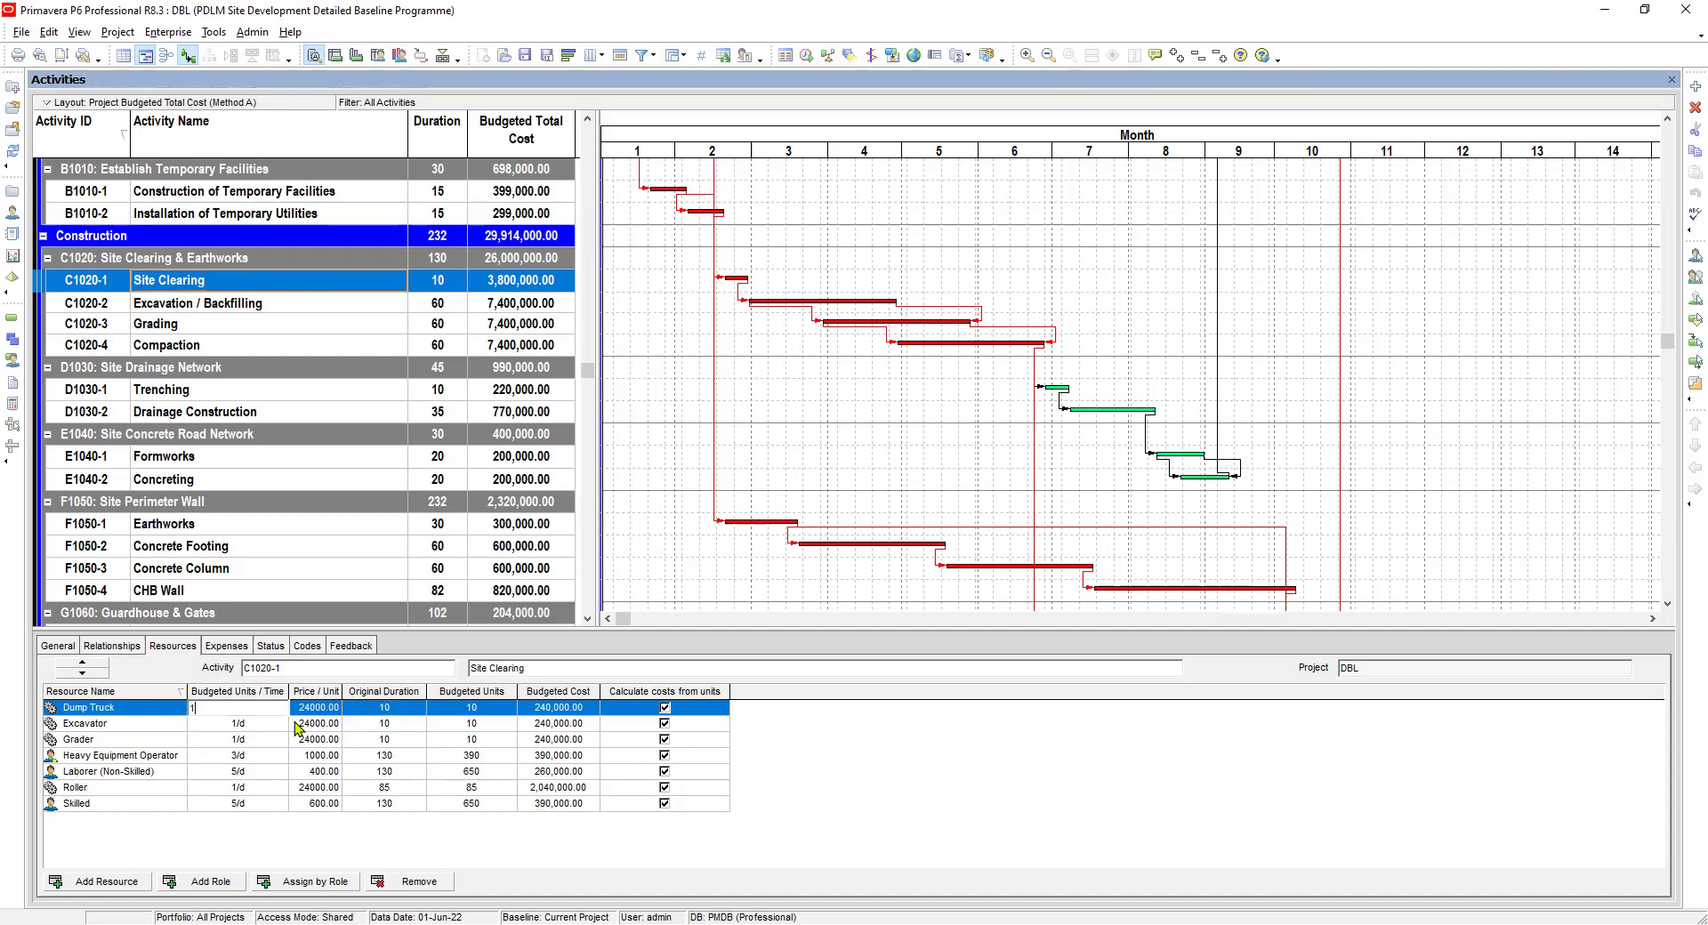
key(Tab)
click(399, 709)
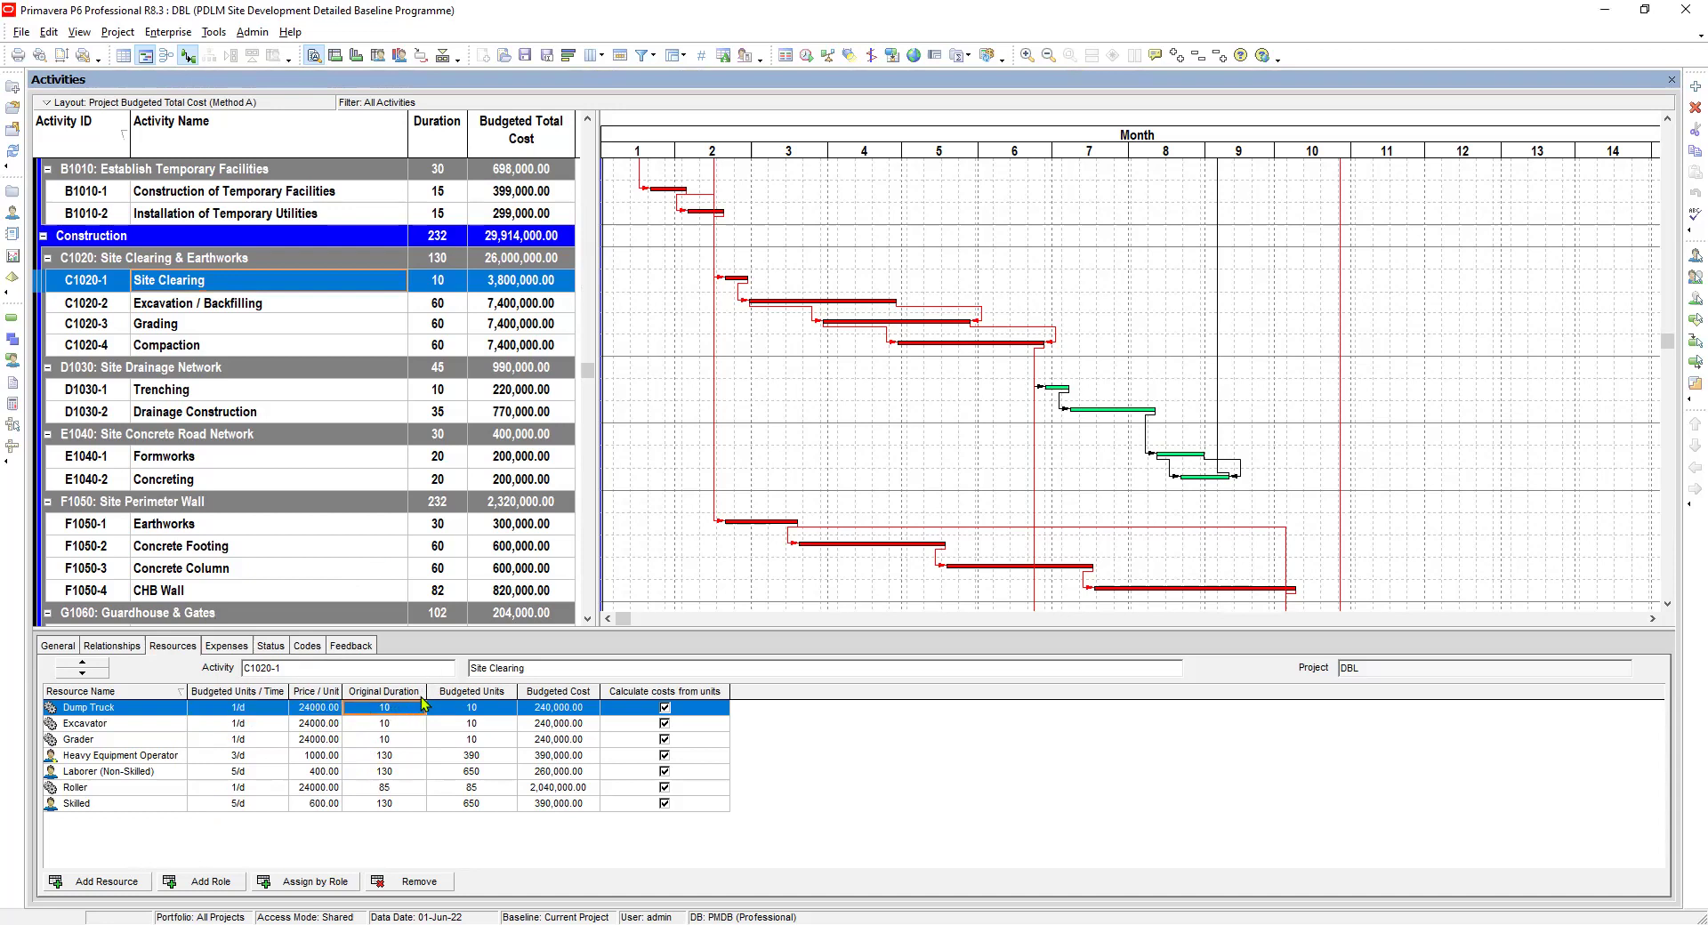
Reorder the resource assignment columns so Price / Unit sits between Budgeted Cost and Calculate costs from units, and apply the layout
right_click(597, 692)
click(1053, 463)
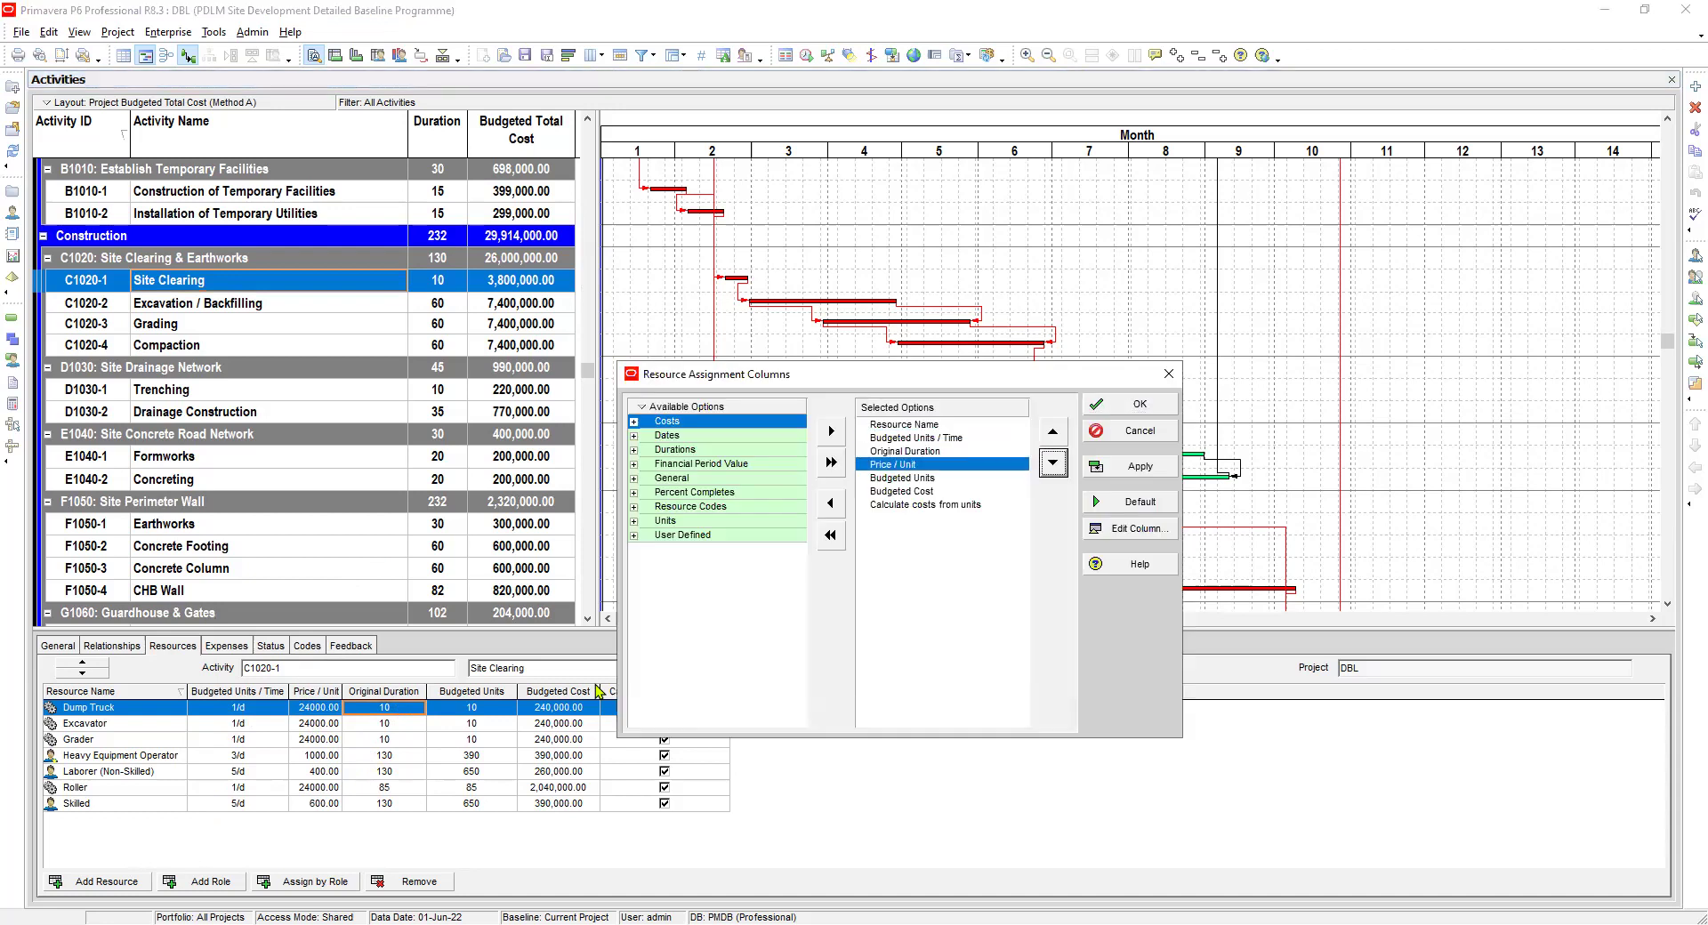
click(1054, 463)
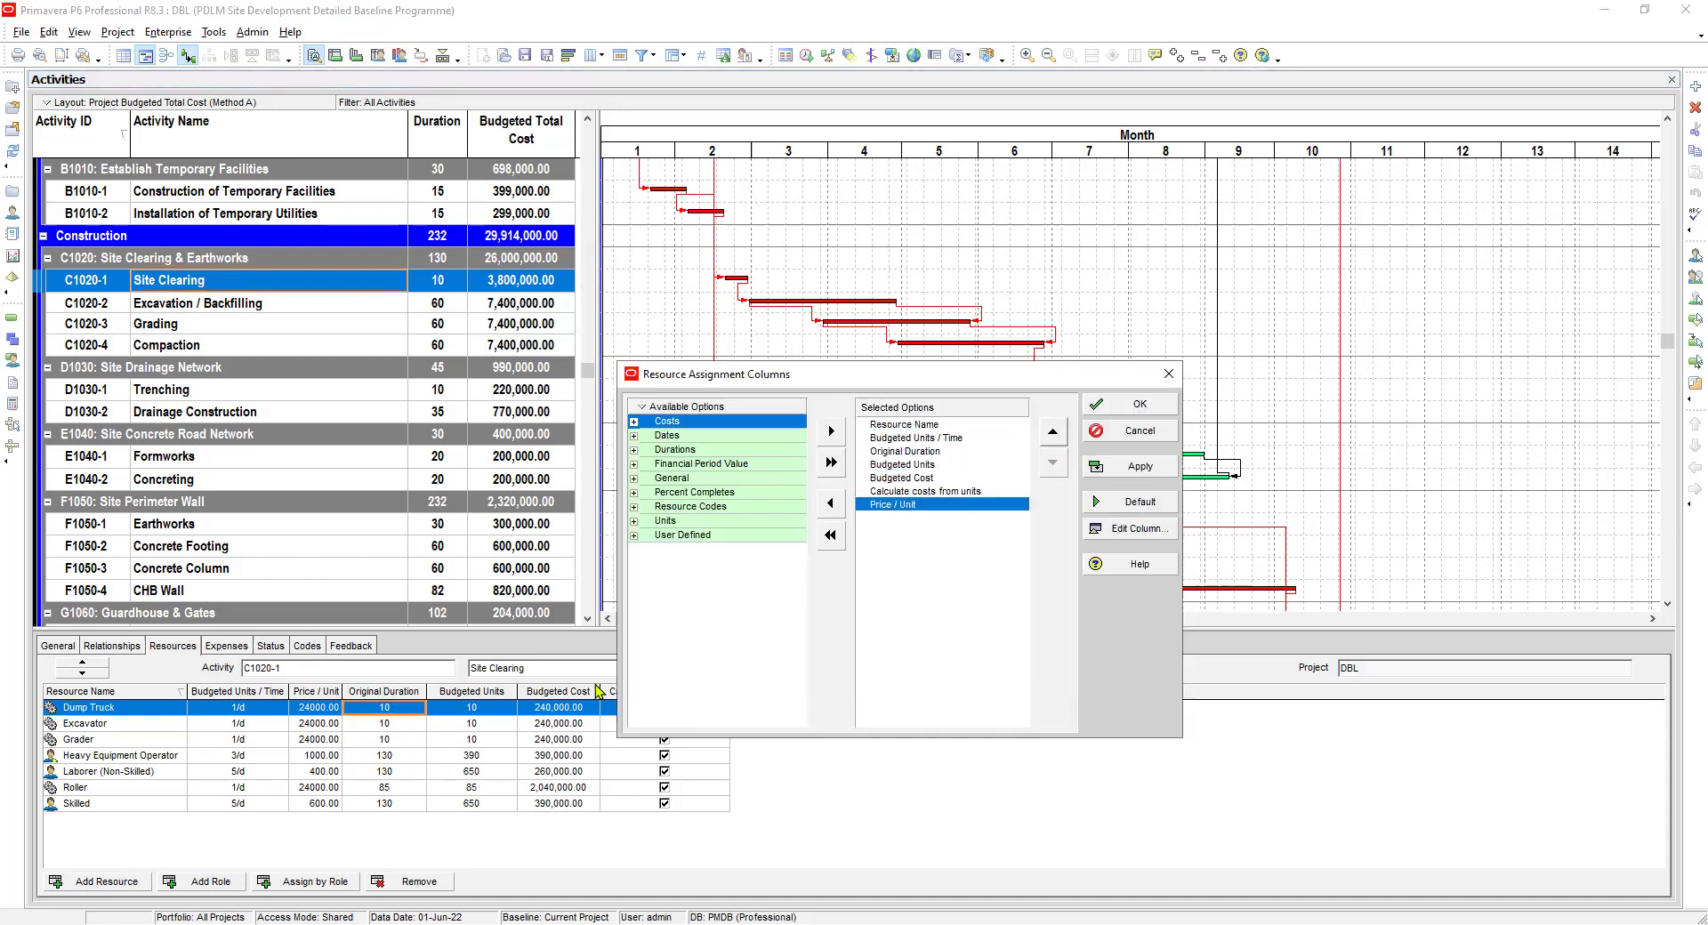
click(1054, 462)
click(1130, 466)
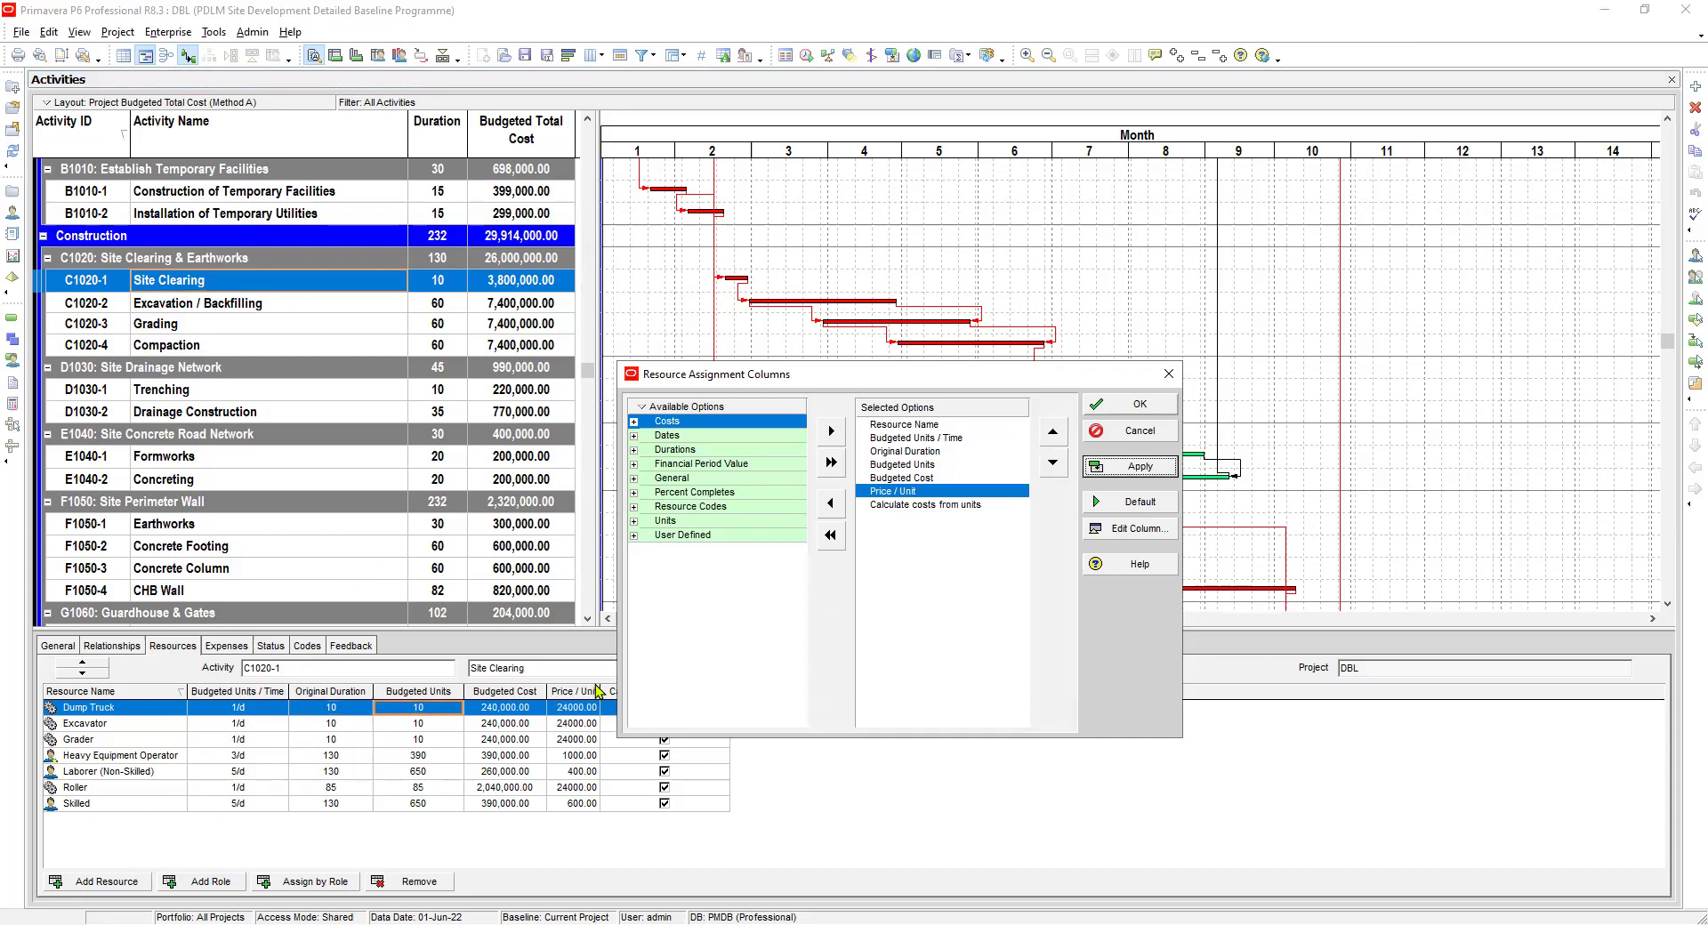
click(1130, 404)
Set the Dump Truck's budgeted units per time to 1 and its original duration to 10 for Site Clearing
click(254, 710)
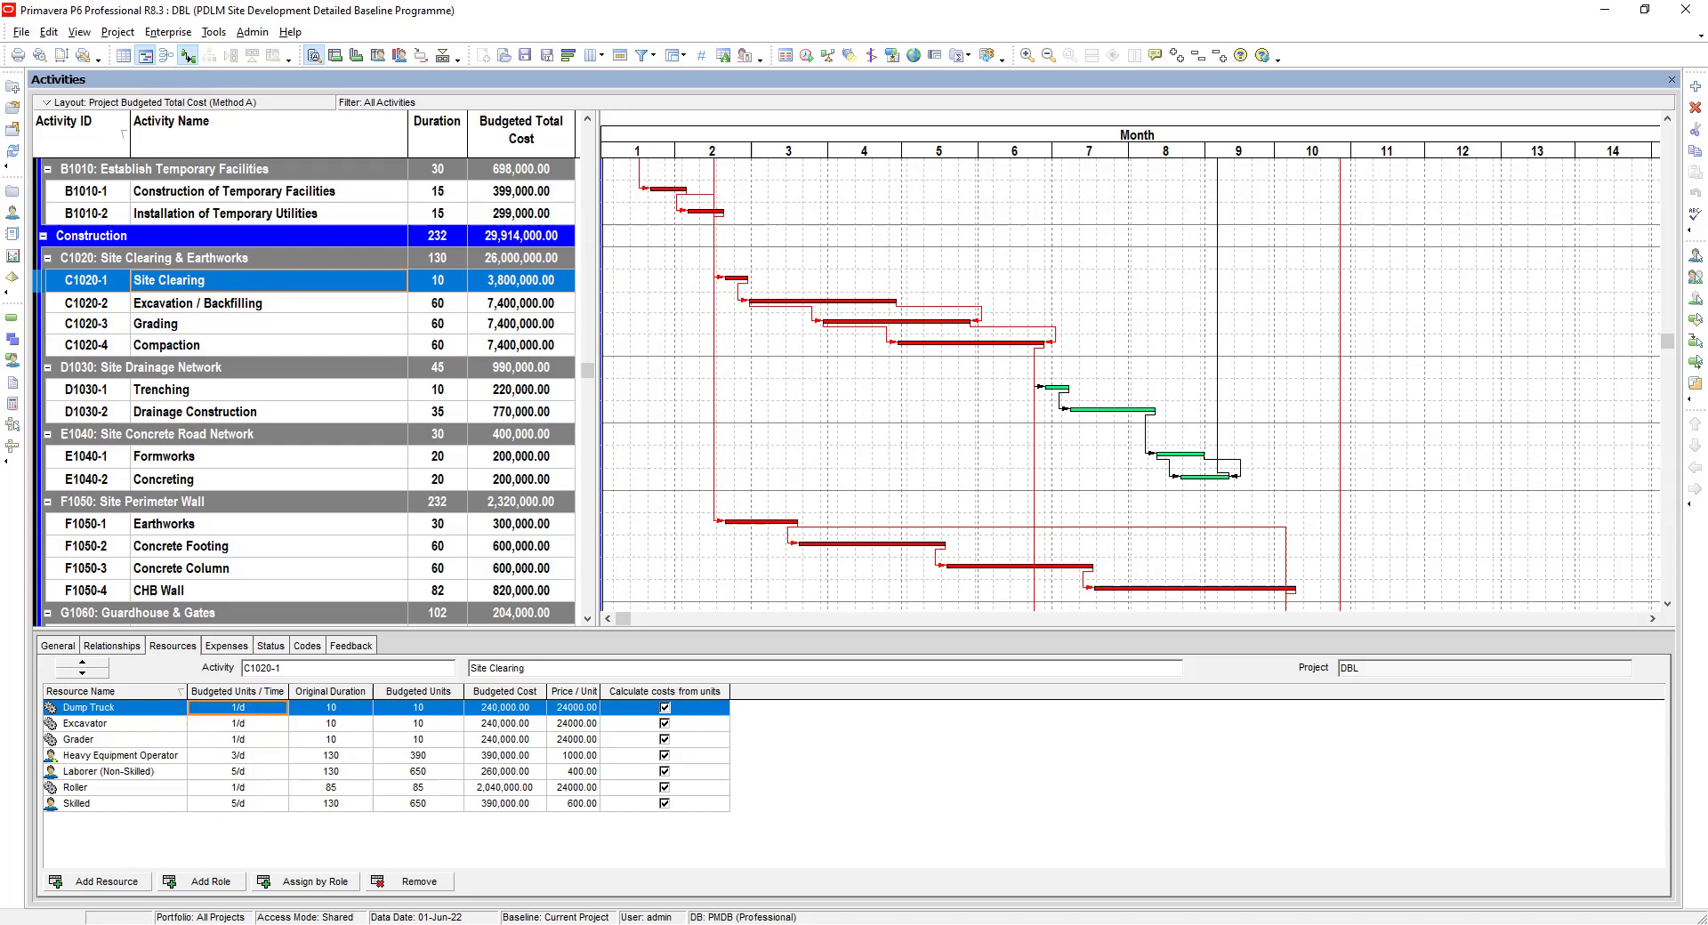
click(341, 709)
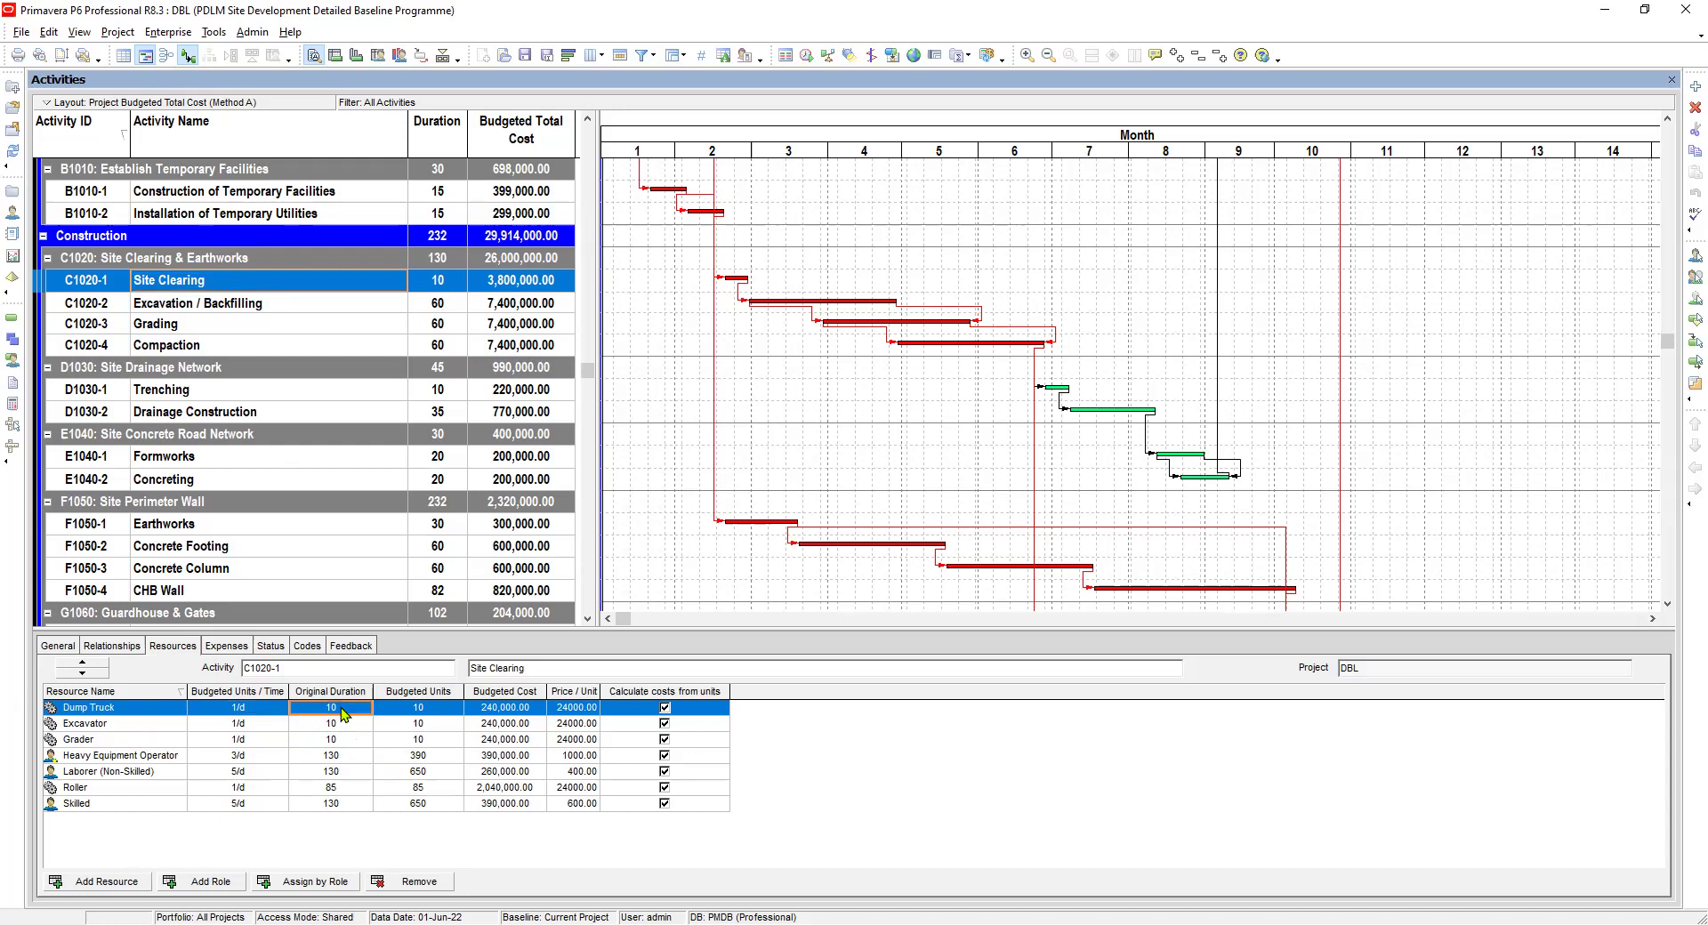
click(232, 708)
text(1)
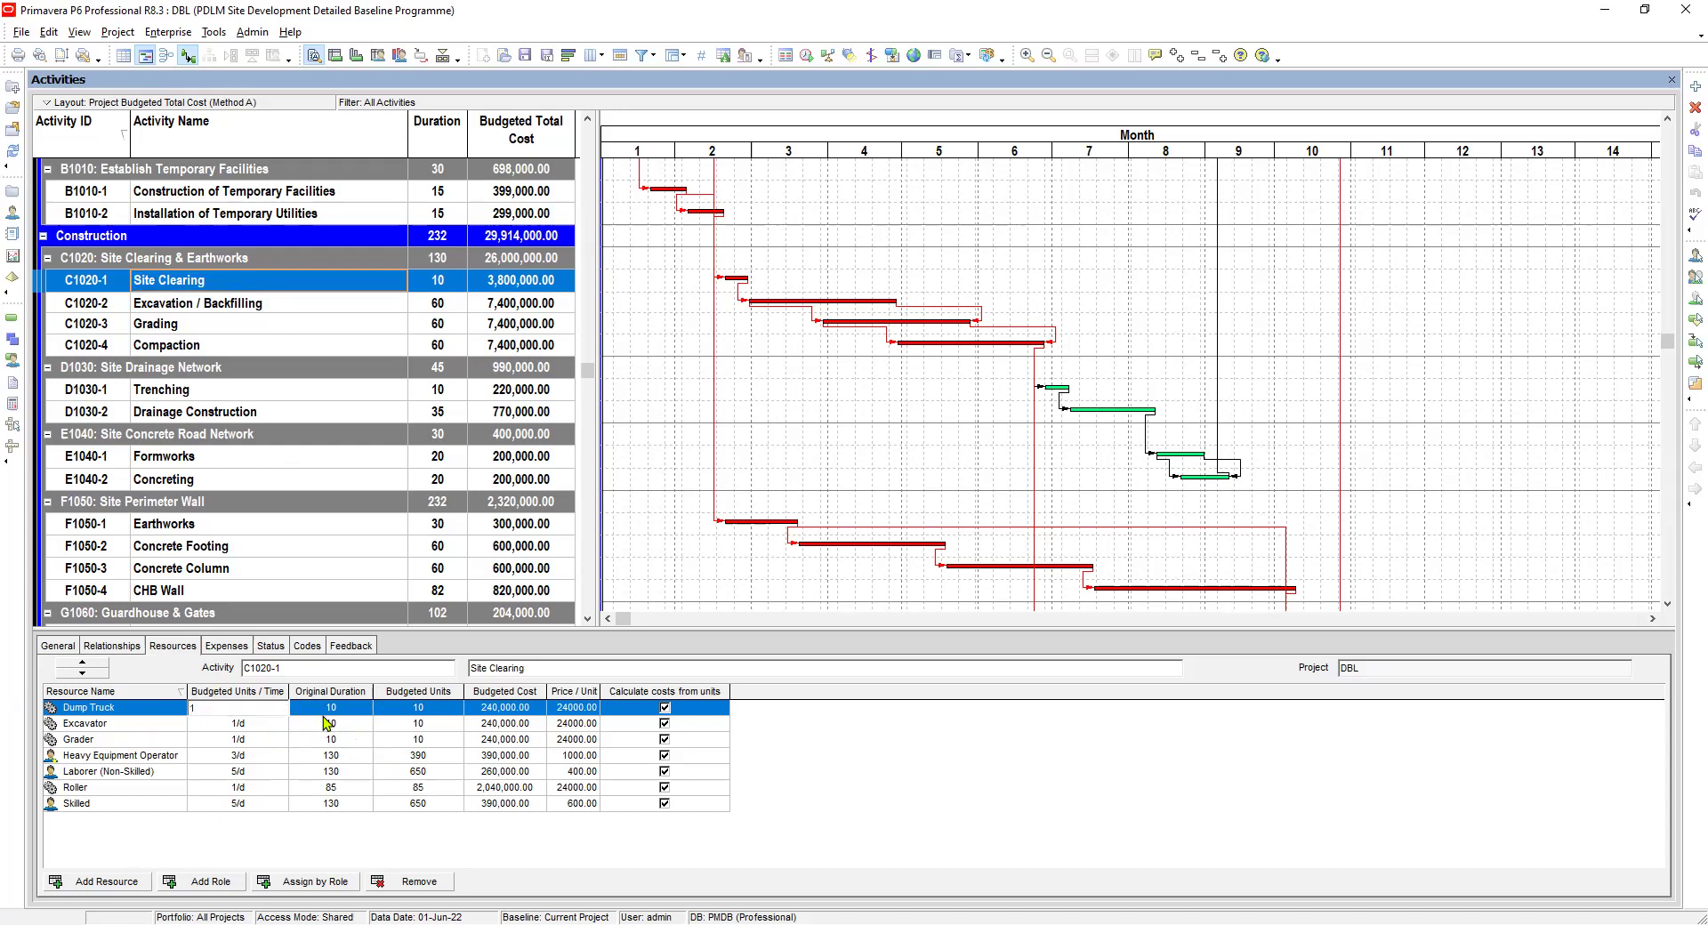
click(353, 711)
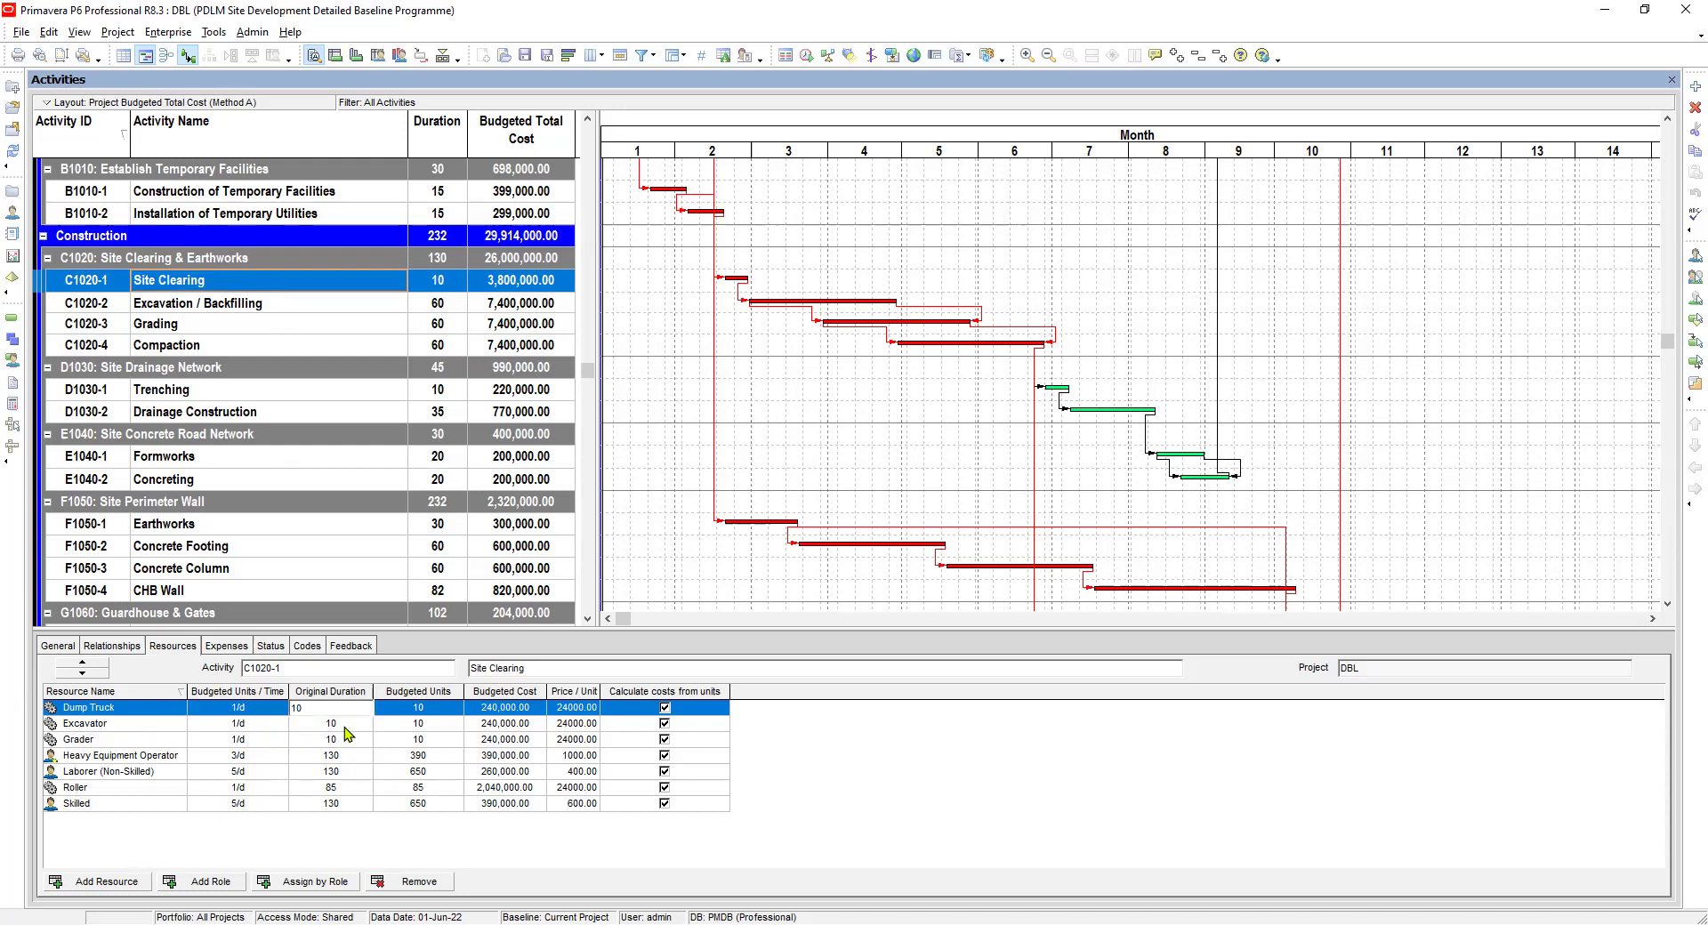
Set the Excavator's budgeted units per time to 1 and its original duration to 10 for Site Clearing
click(348, 734)
click(256, 732)
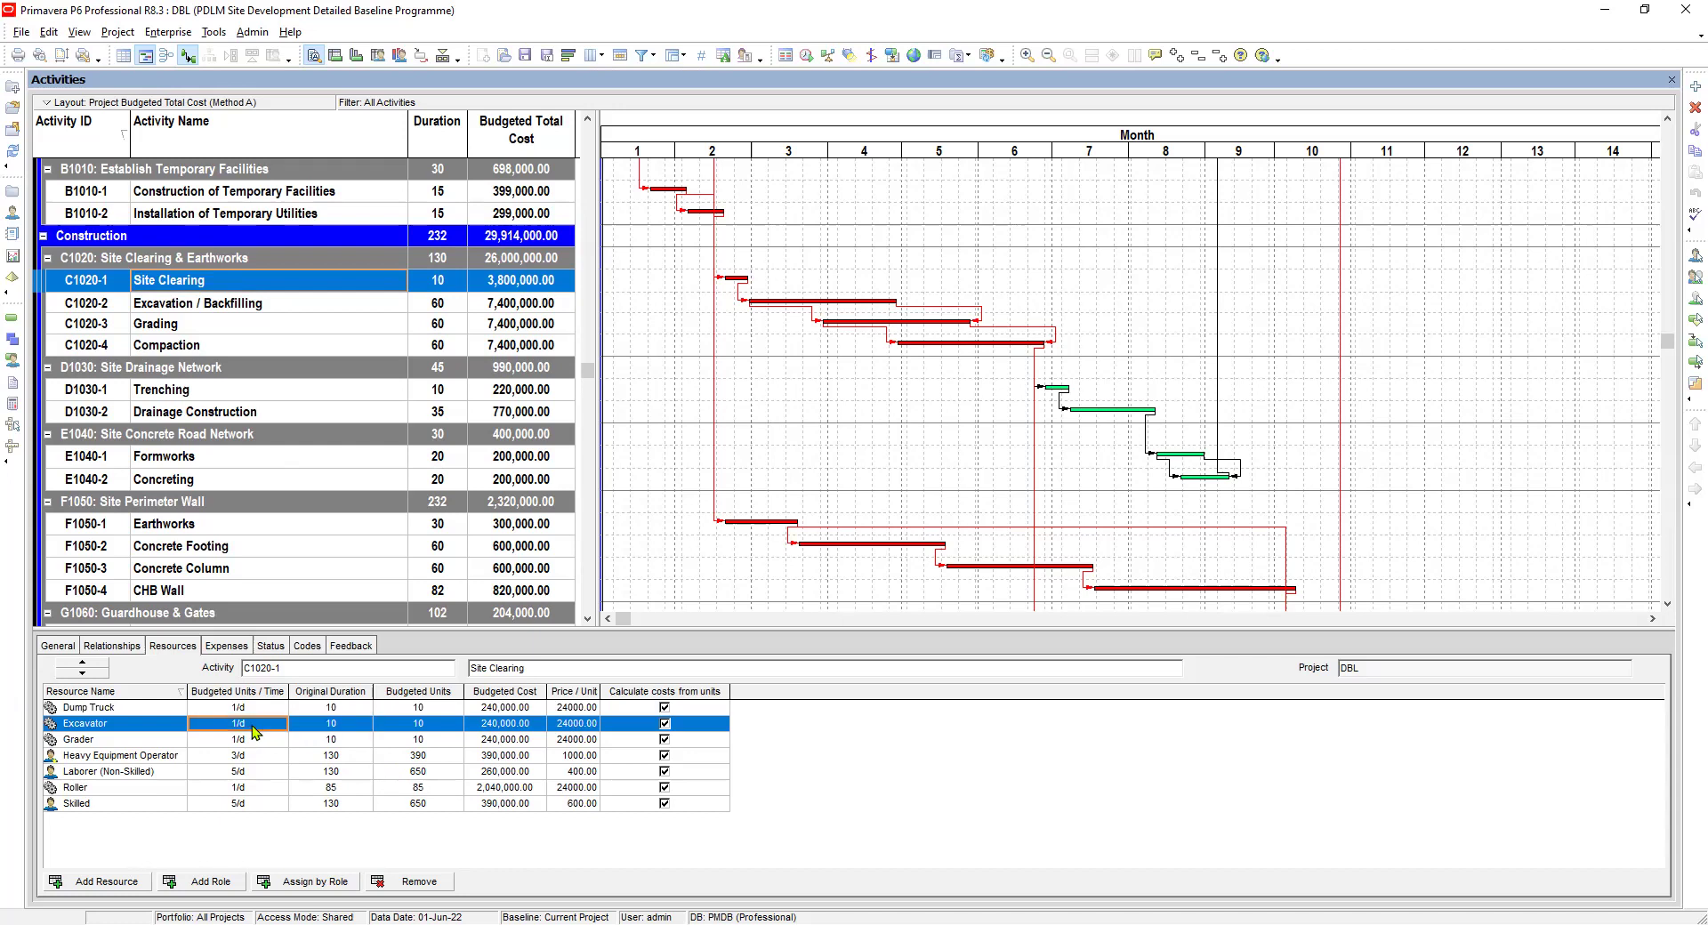
click(256, 732)
text(1)
key(Return)
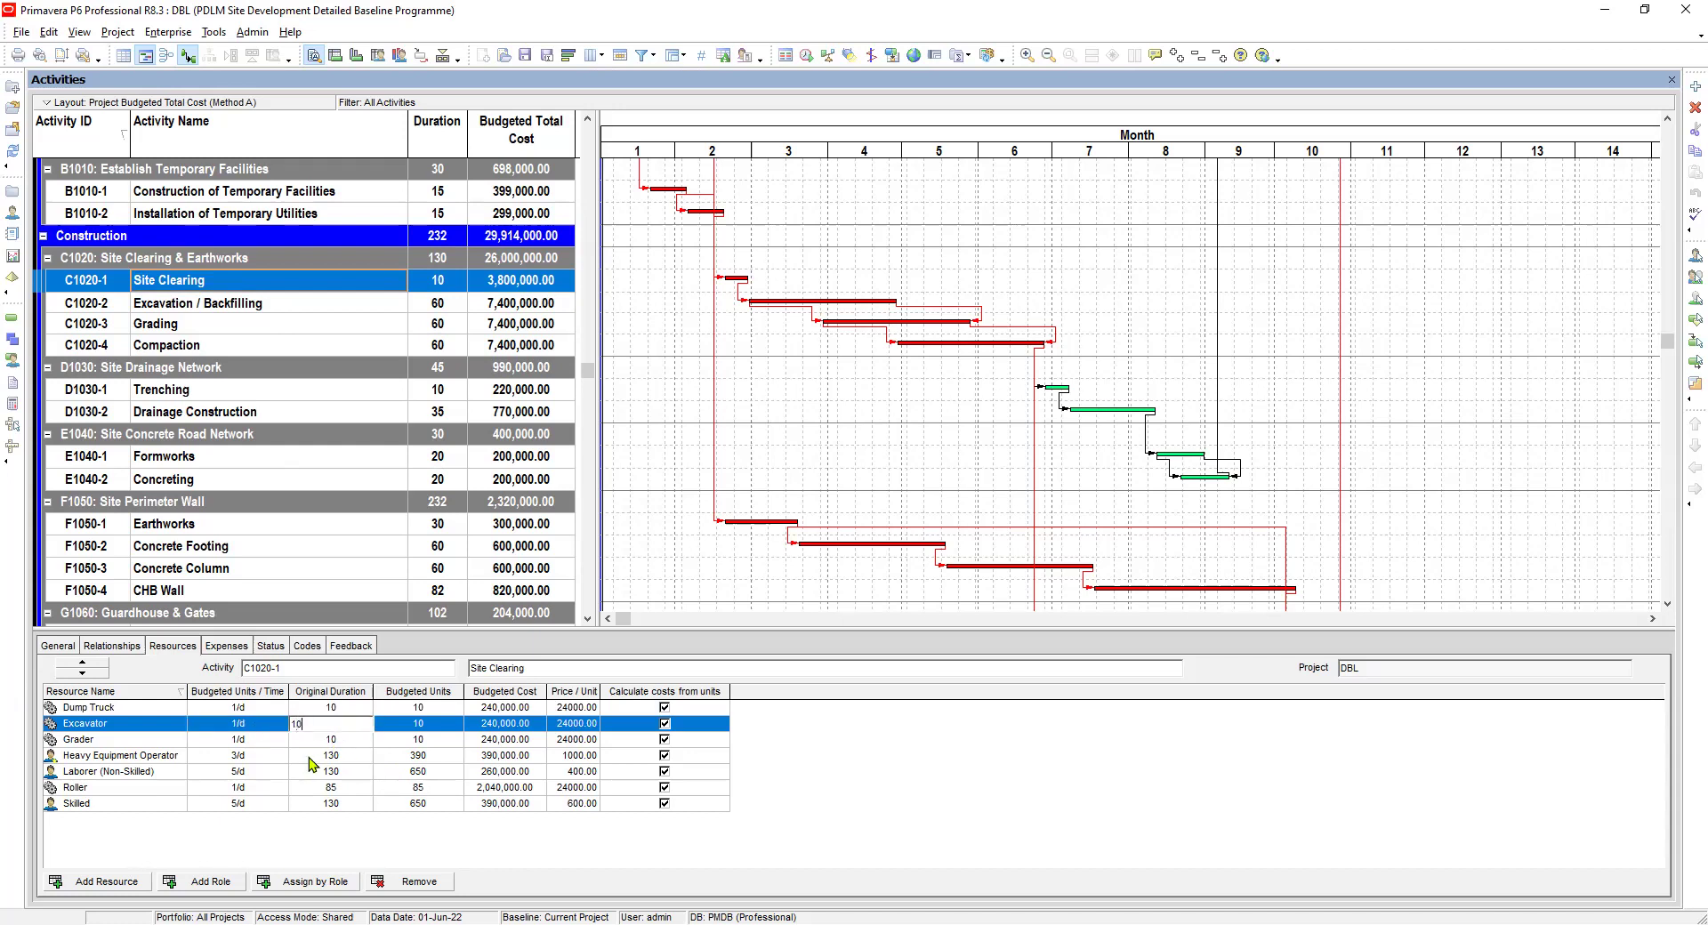
Remove the Grader resource assignment from Site Clearing
click(257, 741)
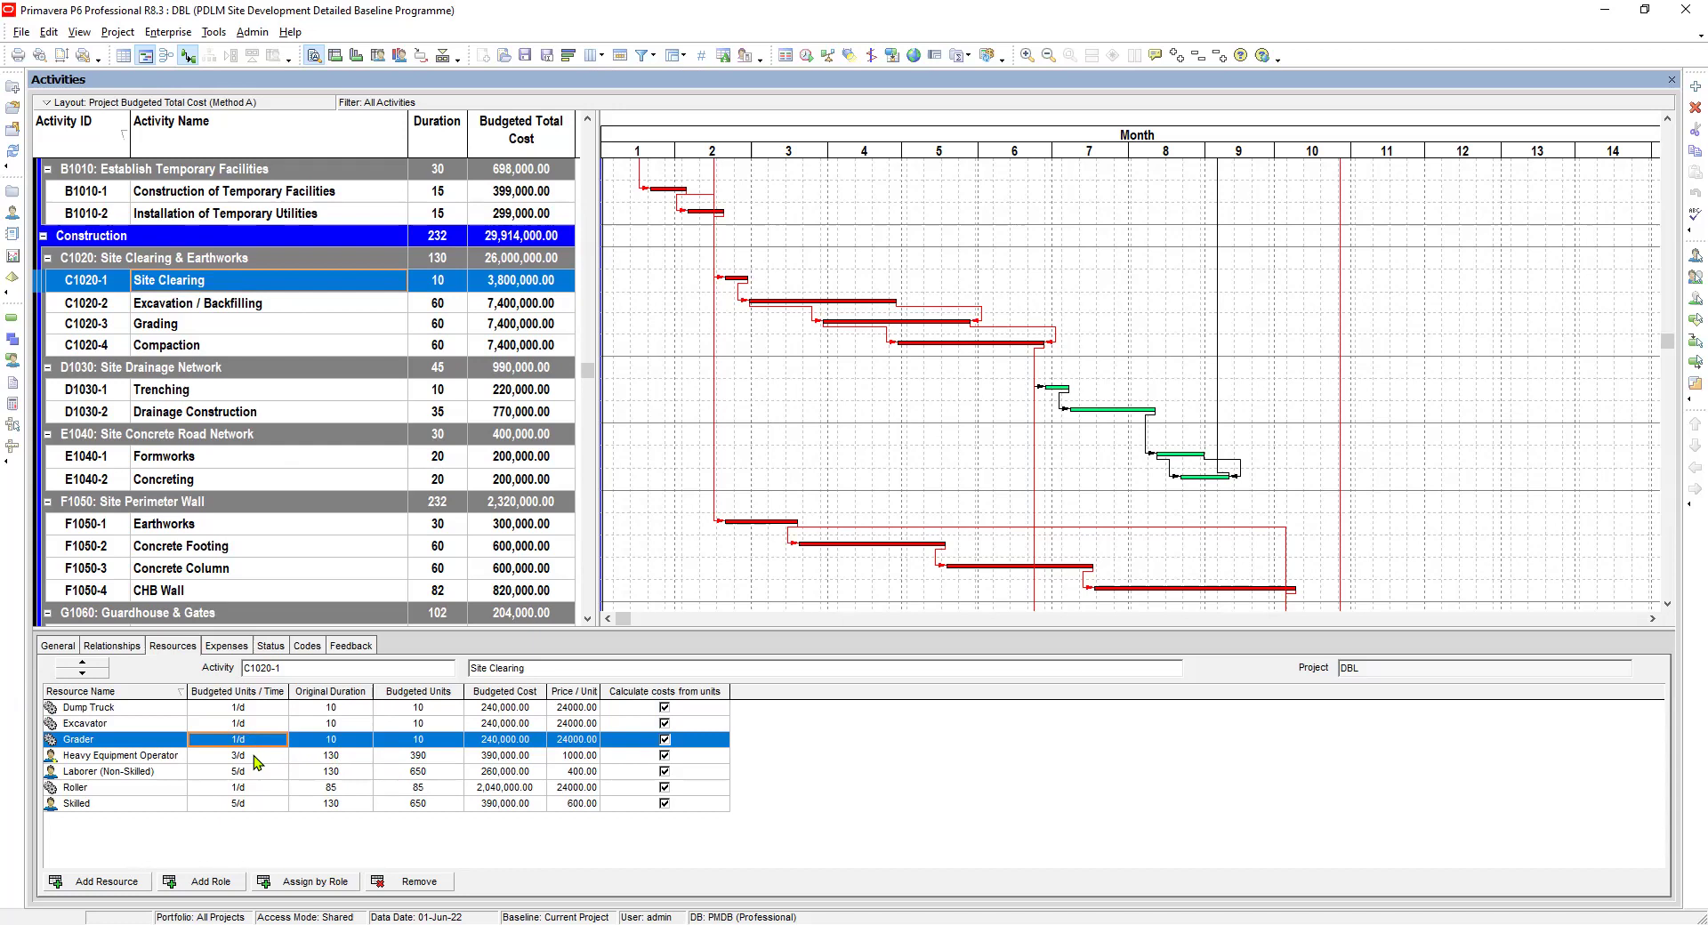
click(177, 742)
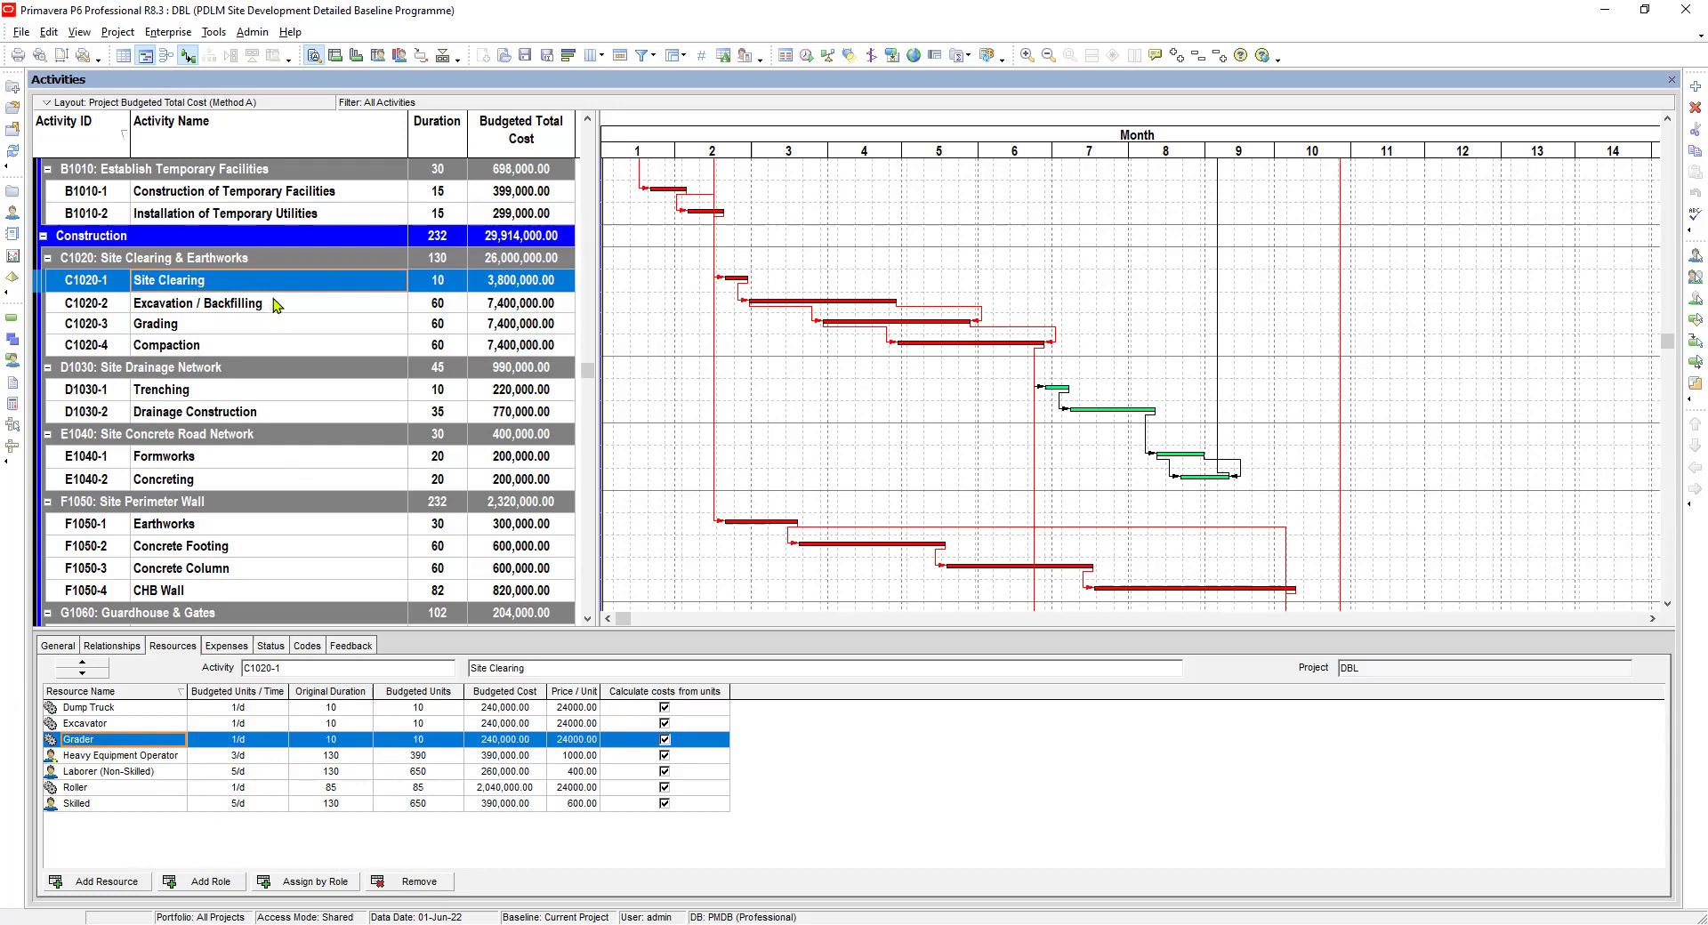
click(420, 880)
click(810, 519)
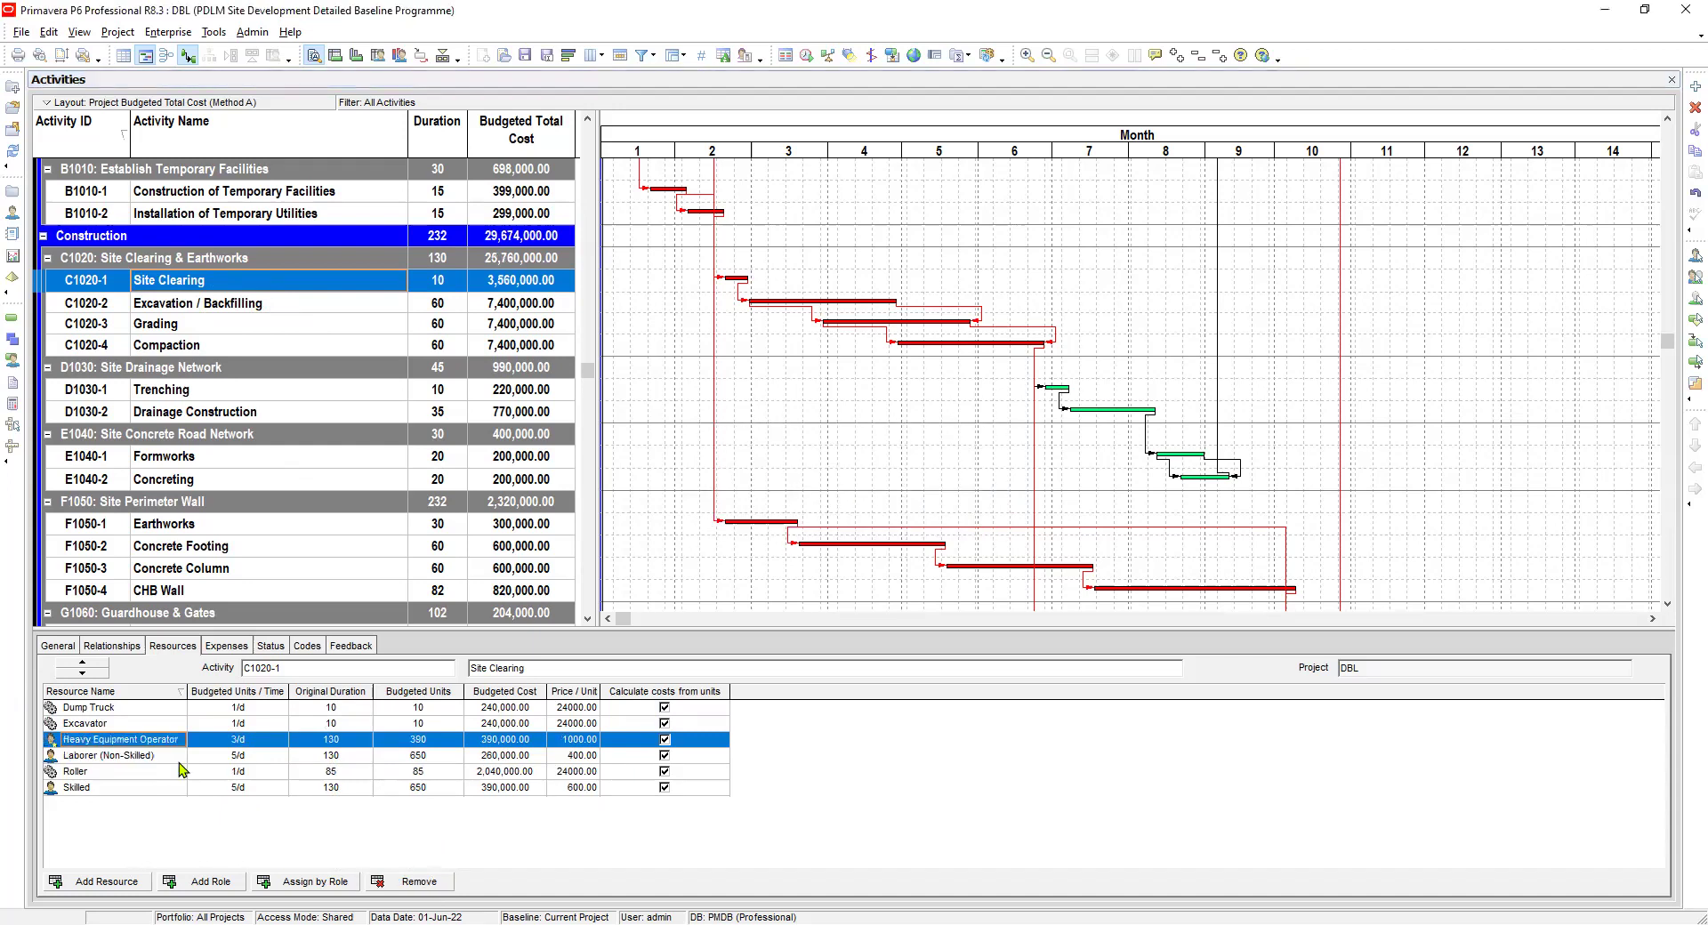
Set the Heavy Equipment Operator's budgeted units per time to 1 and original duration to 10 for Site Clearing
click(270, 743)
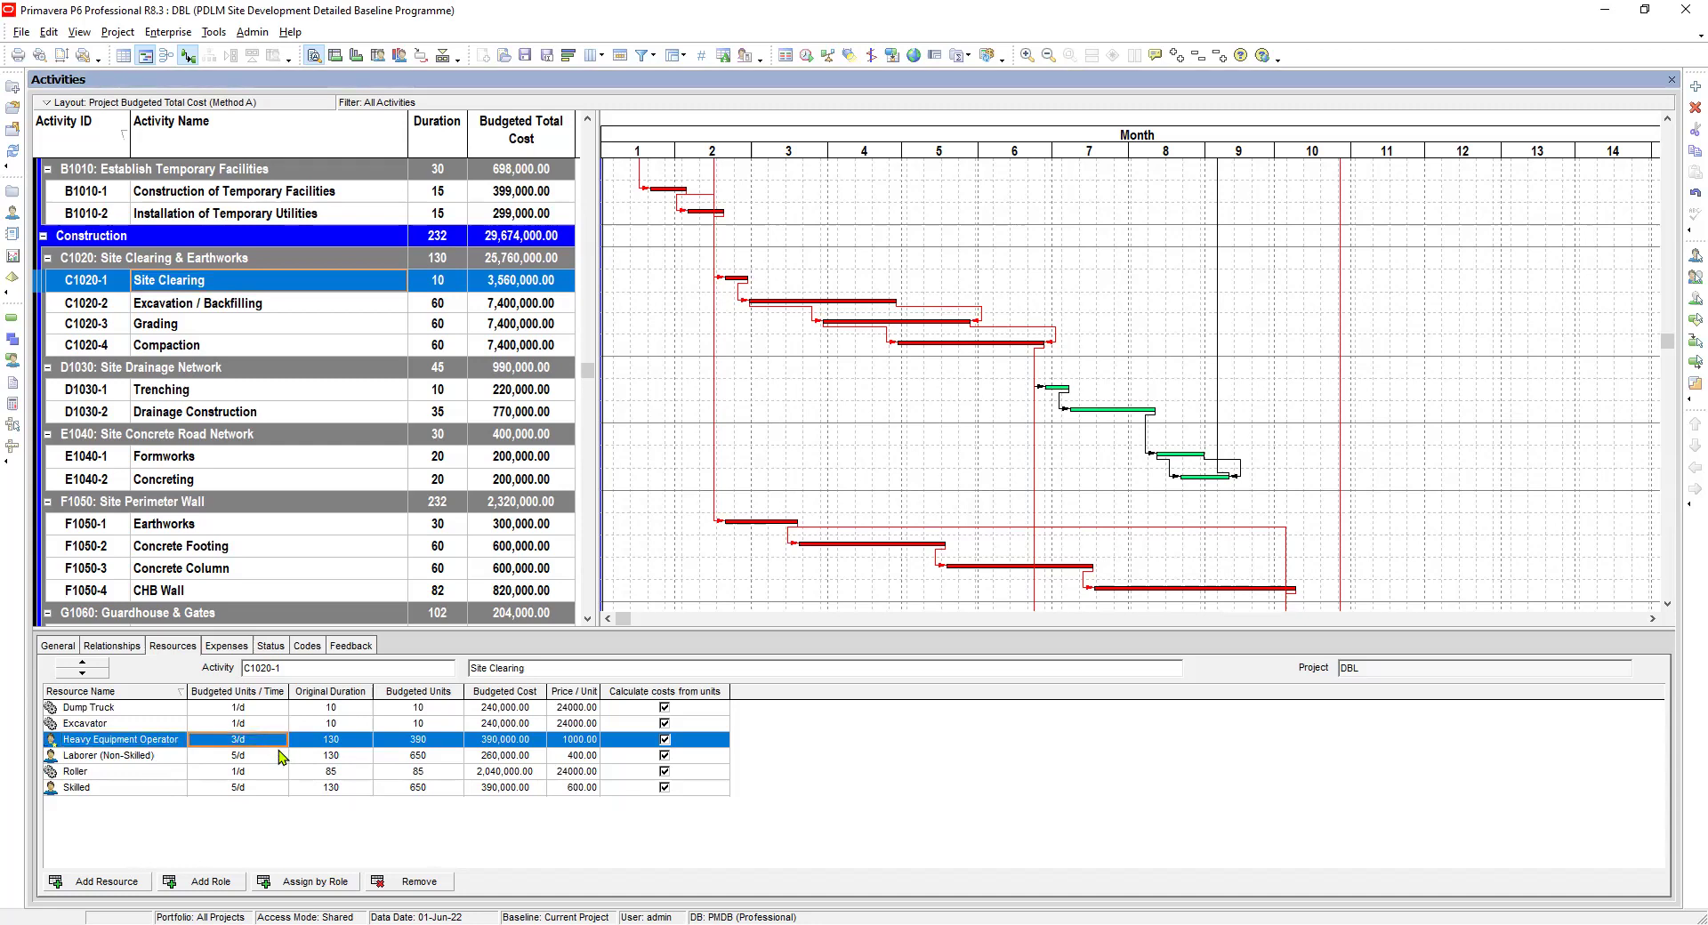
text(1)
click(331, 742)
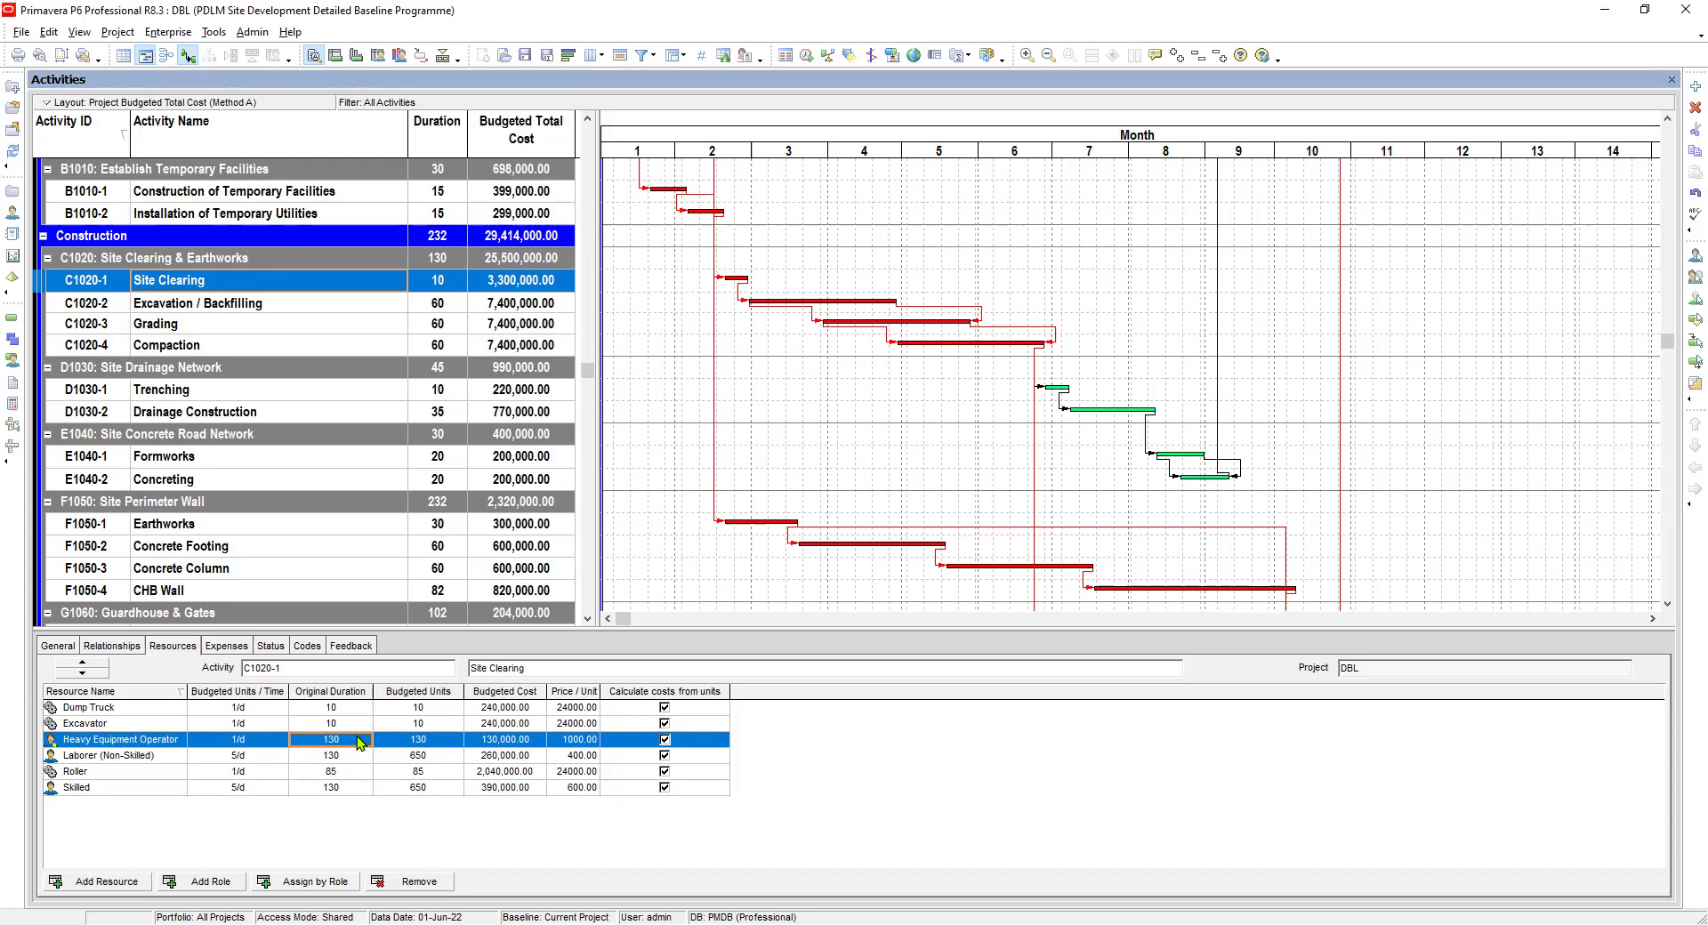
click(353, 740)
text(10)
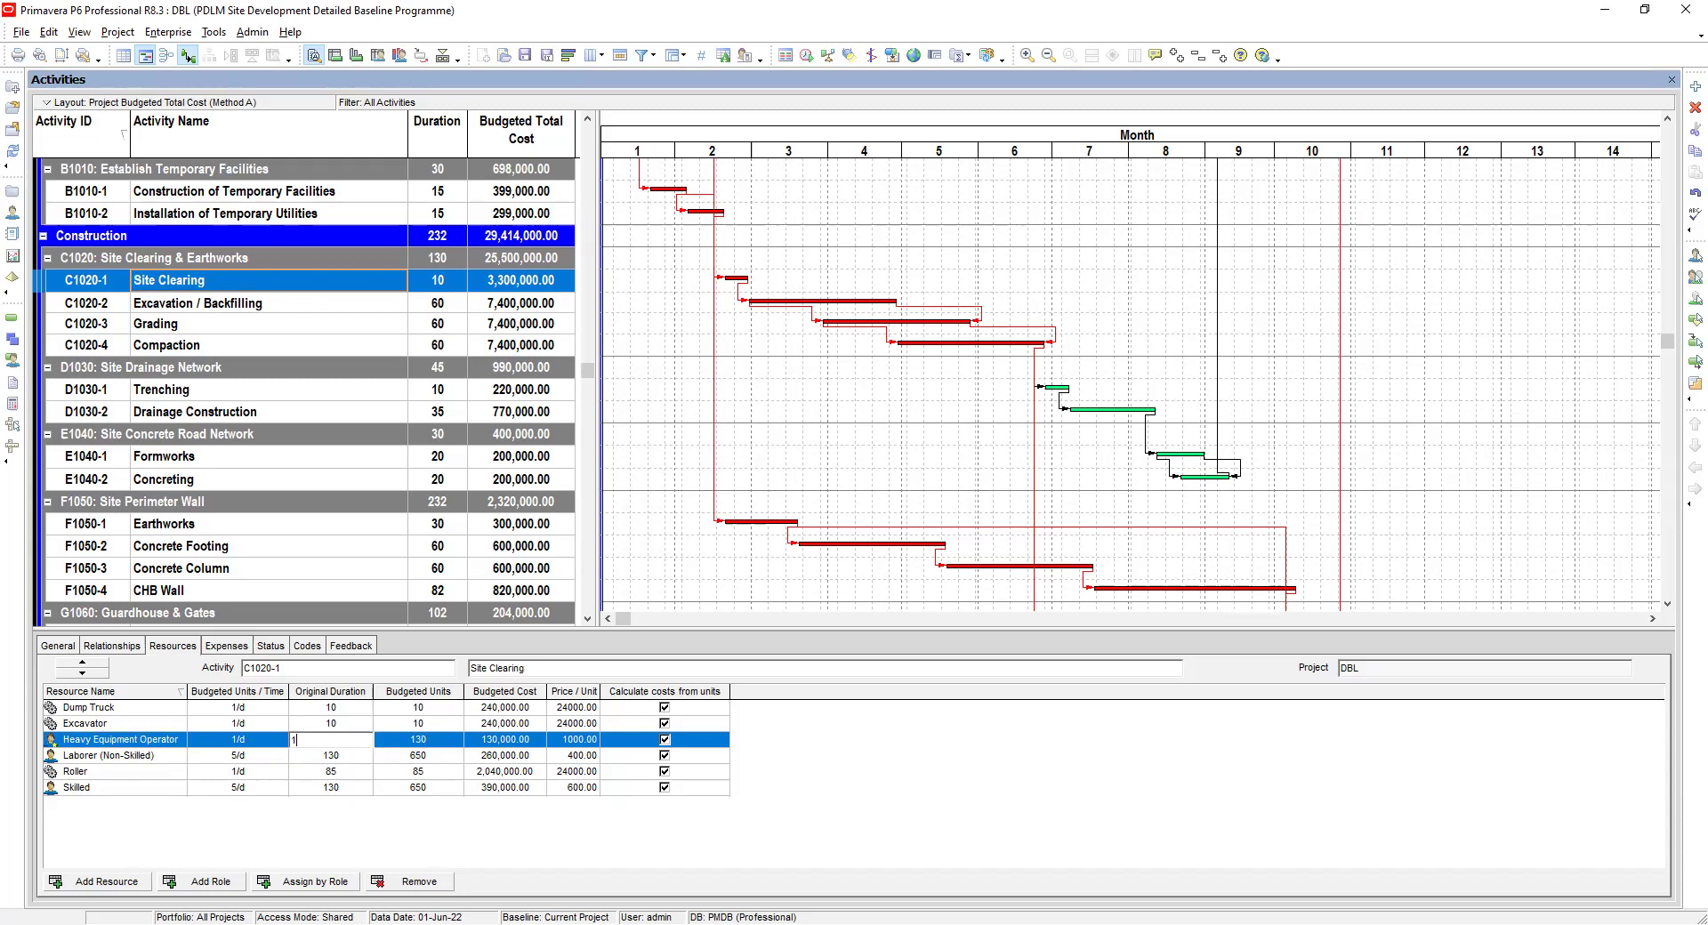
click(331, 755)
click(248, 739)
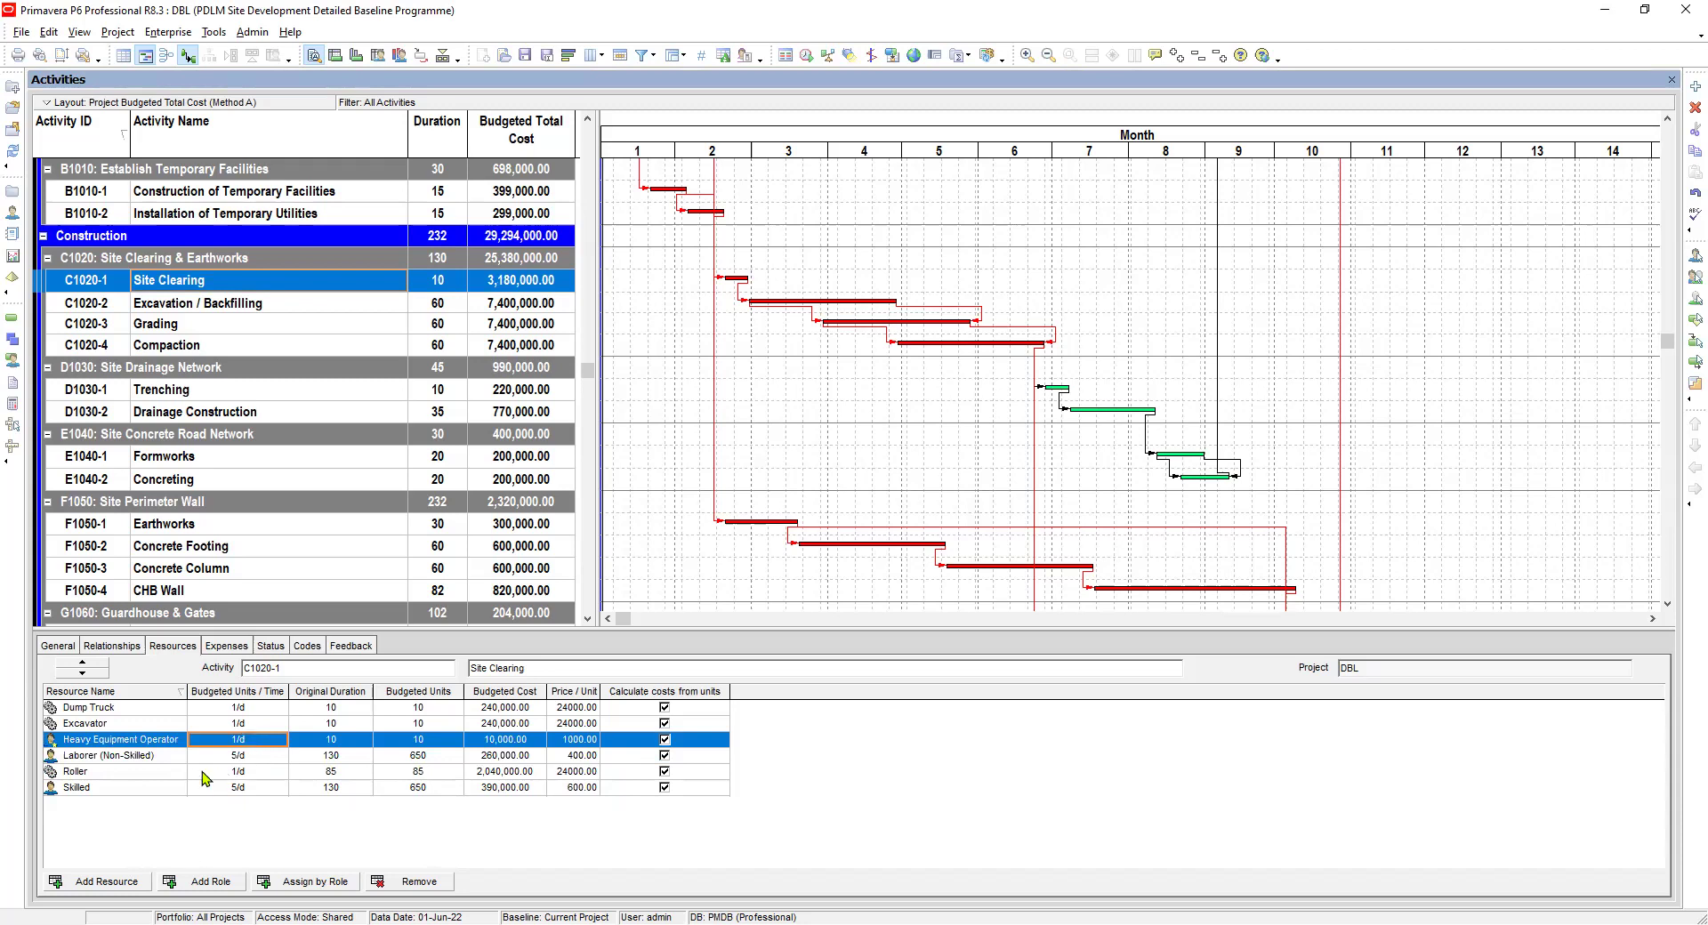
Set the non-skilled laborer's budgeted units per time to 2 and original duration to 9 for Site Clearing
click(153, 757)
click(263, 756)
text(2)
click(337, 758)
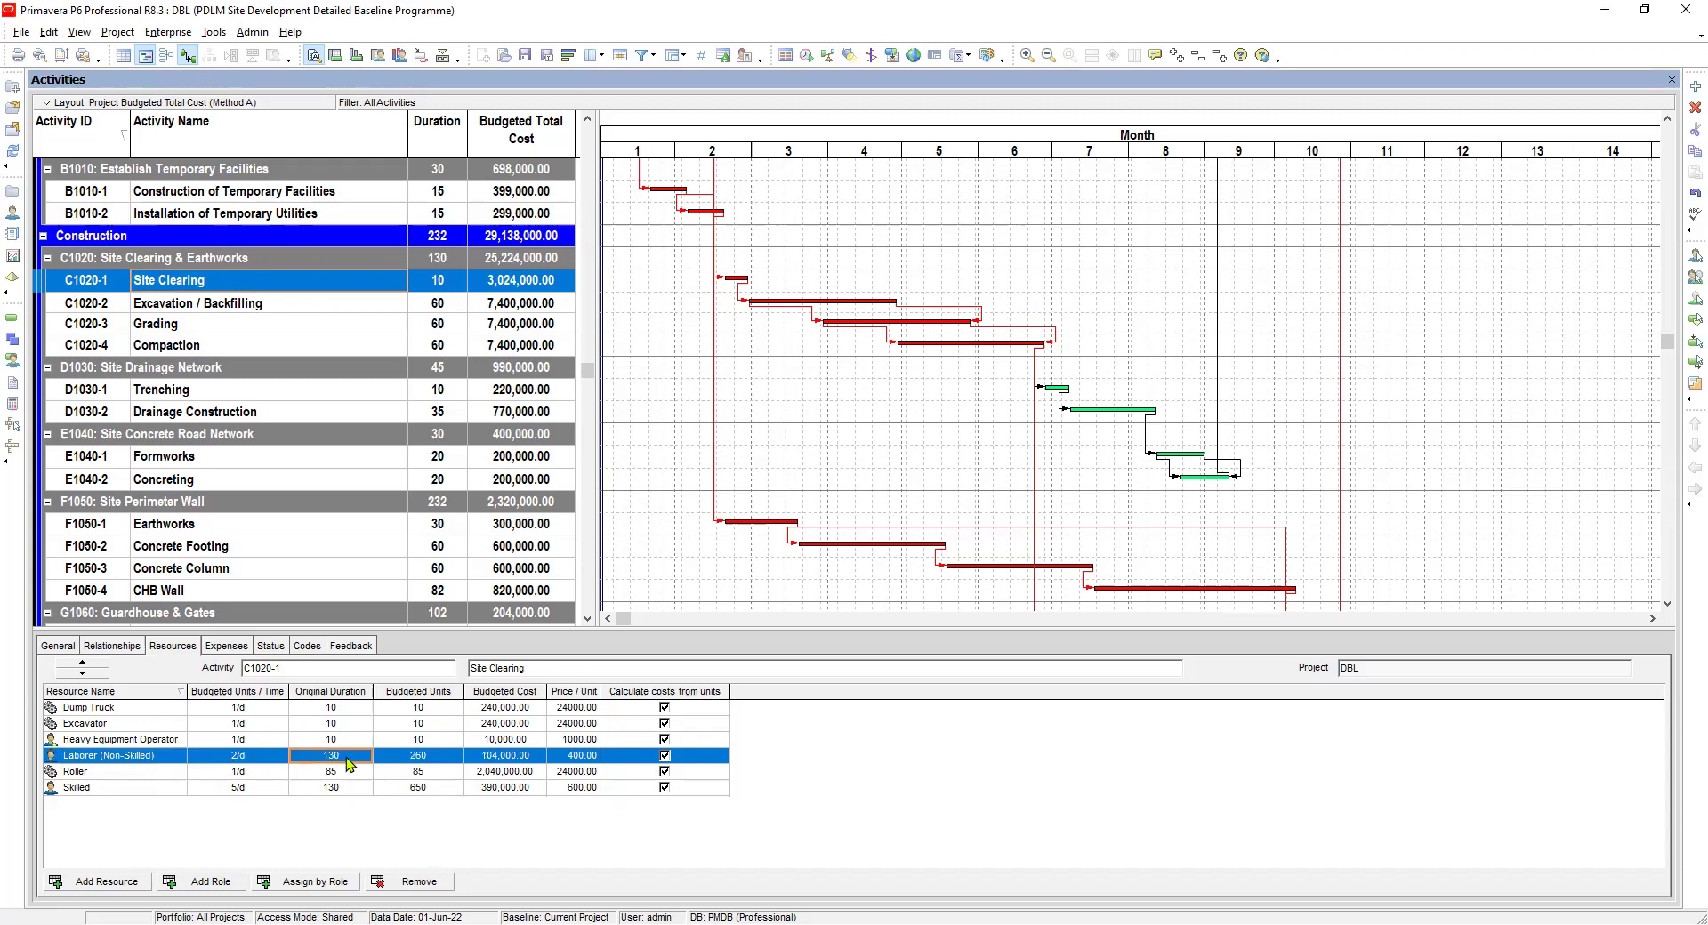
text(9)
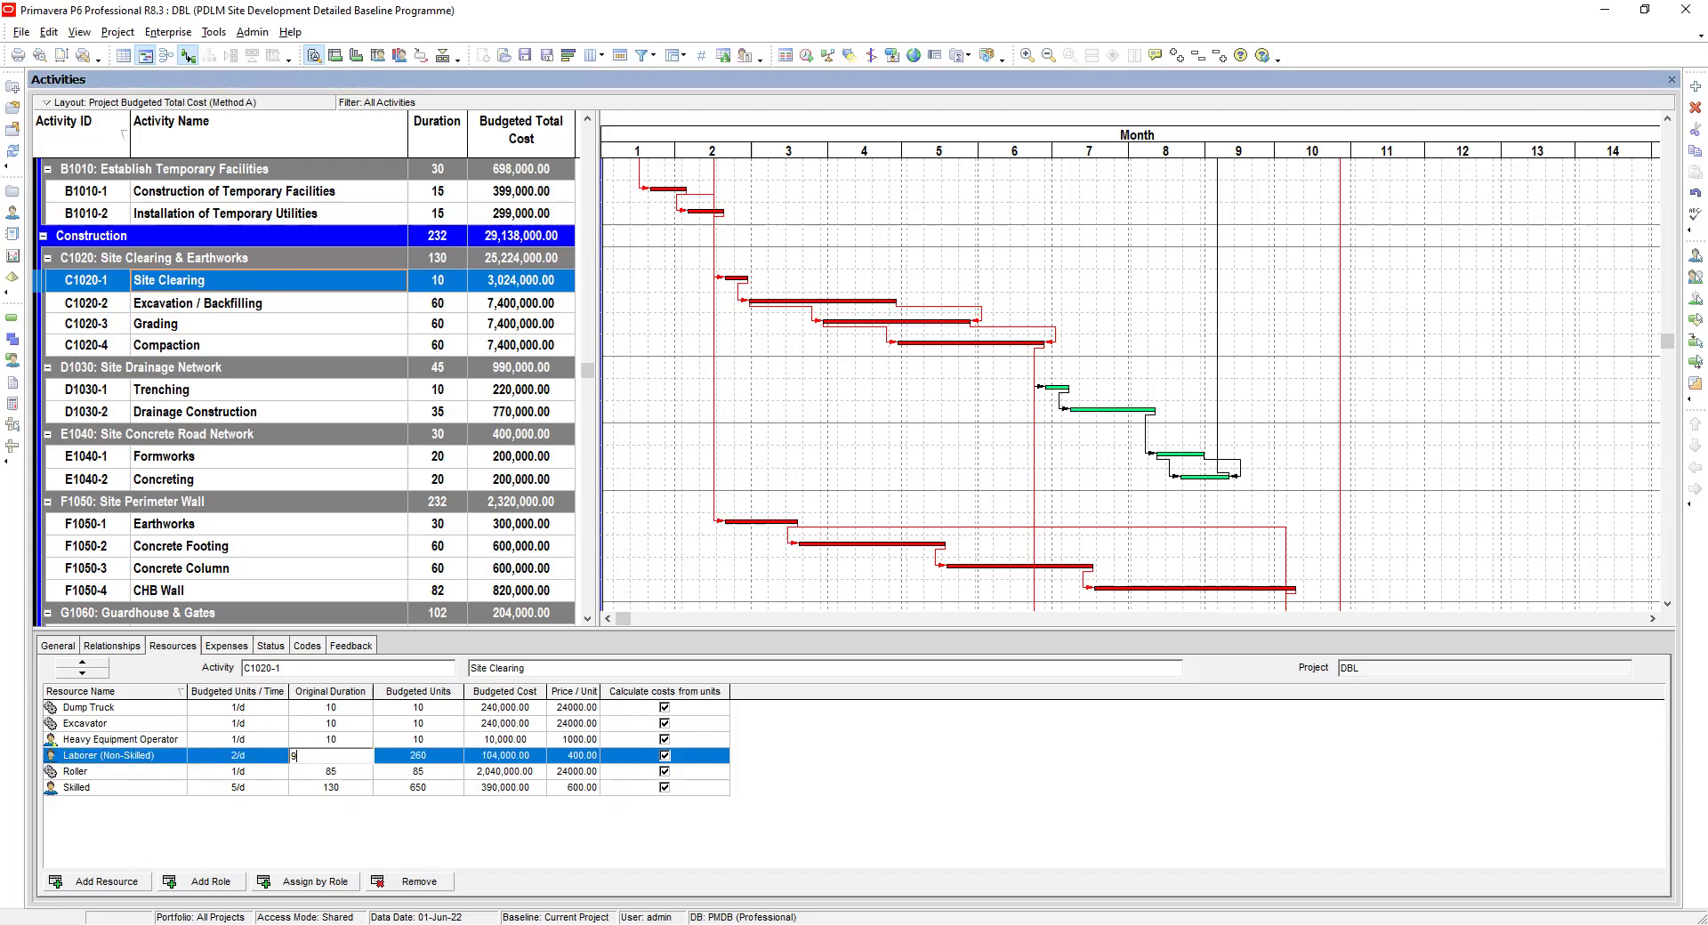
Remove the Roller resource assignment from Site Clearing
click(251, 772)
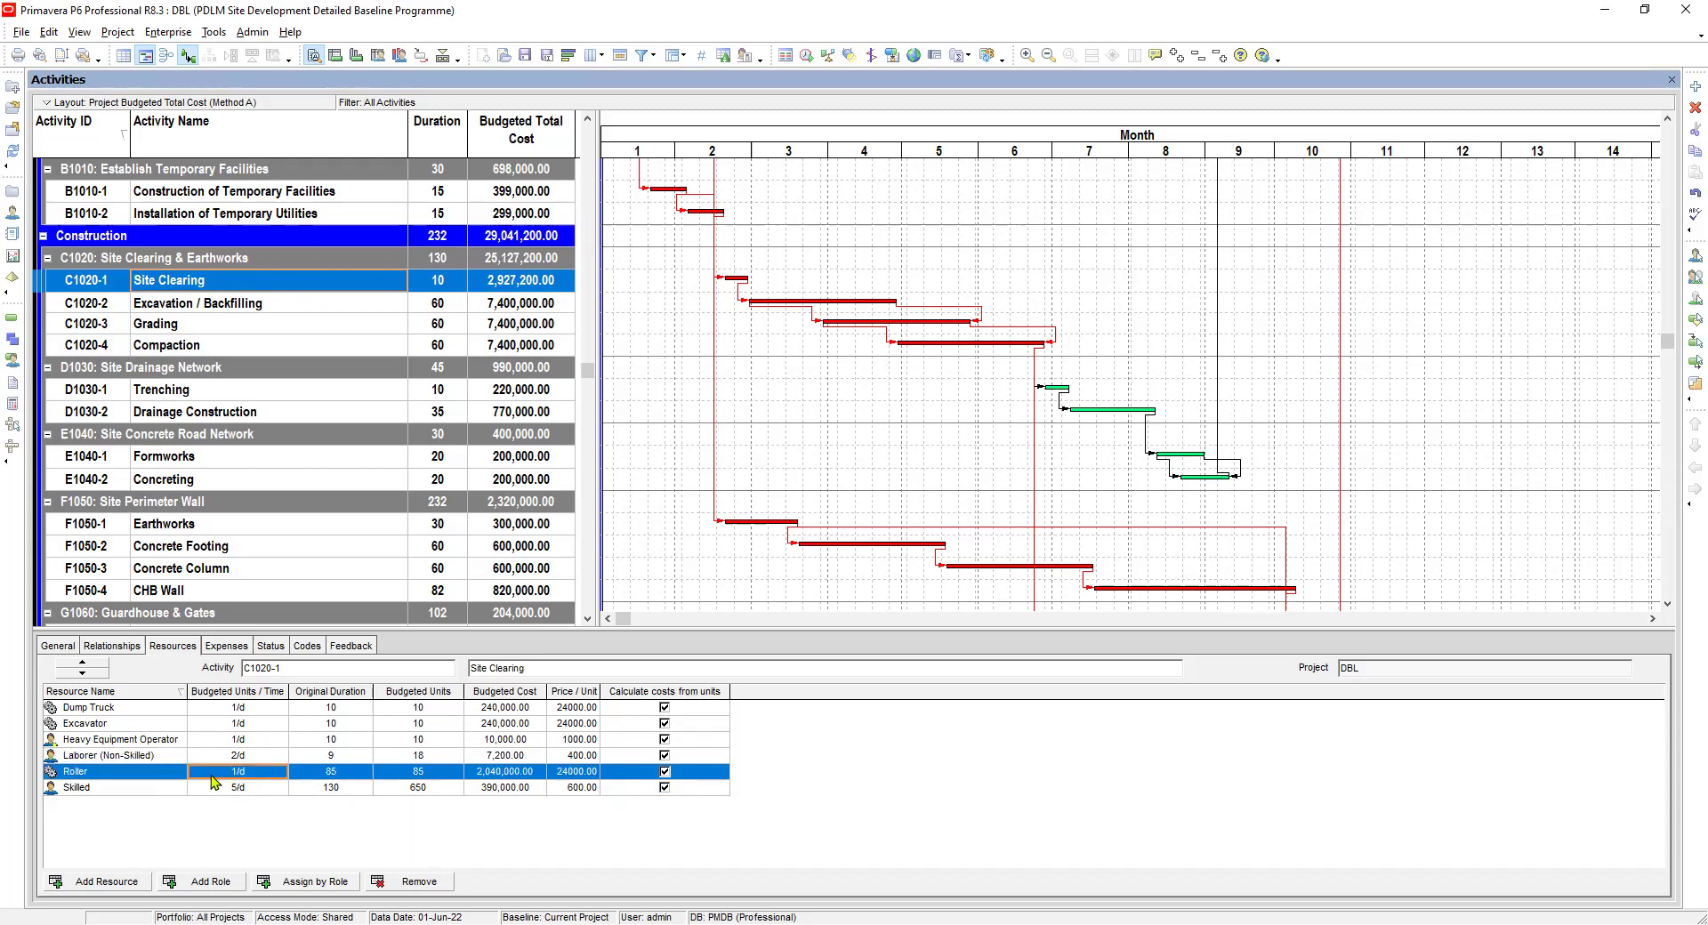
click(156, 772)
click(230, 773)
click(119, 774)
click(122, 789)
click(151, 773)
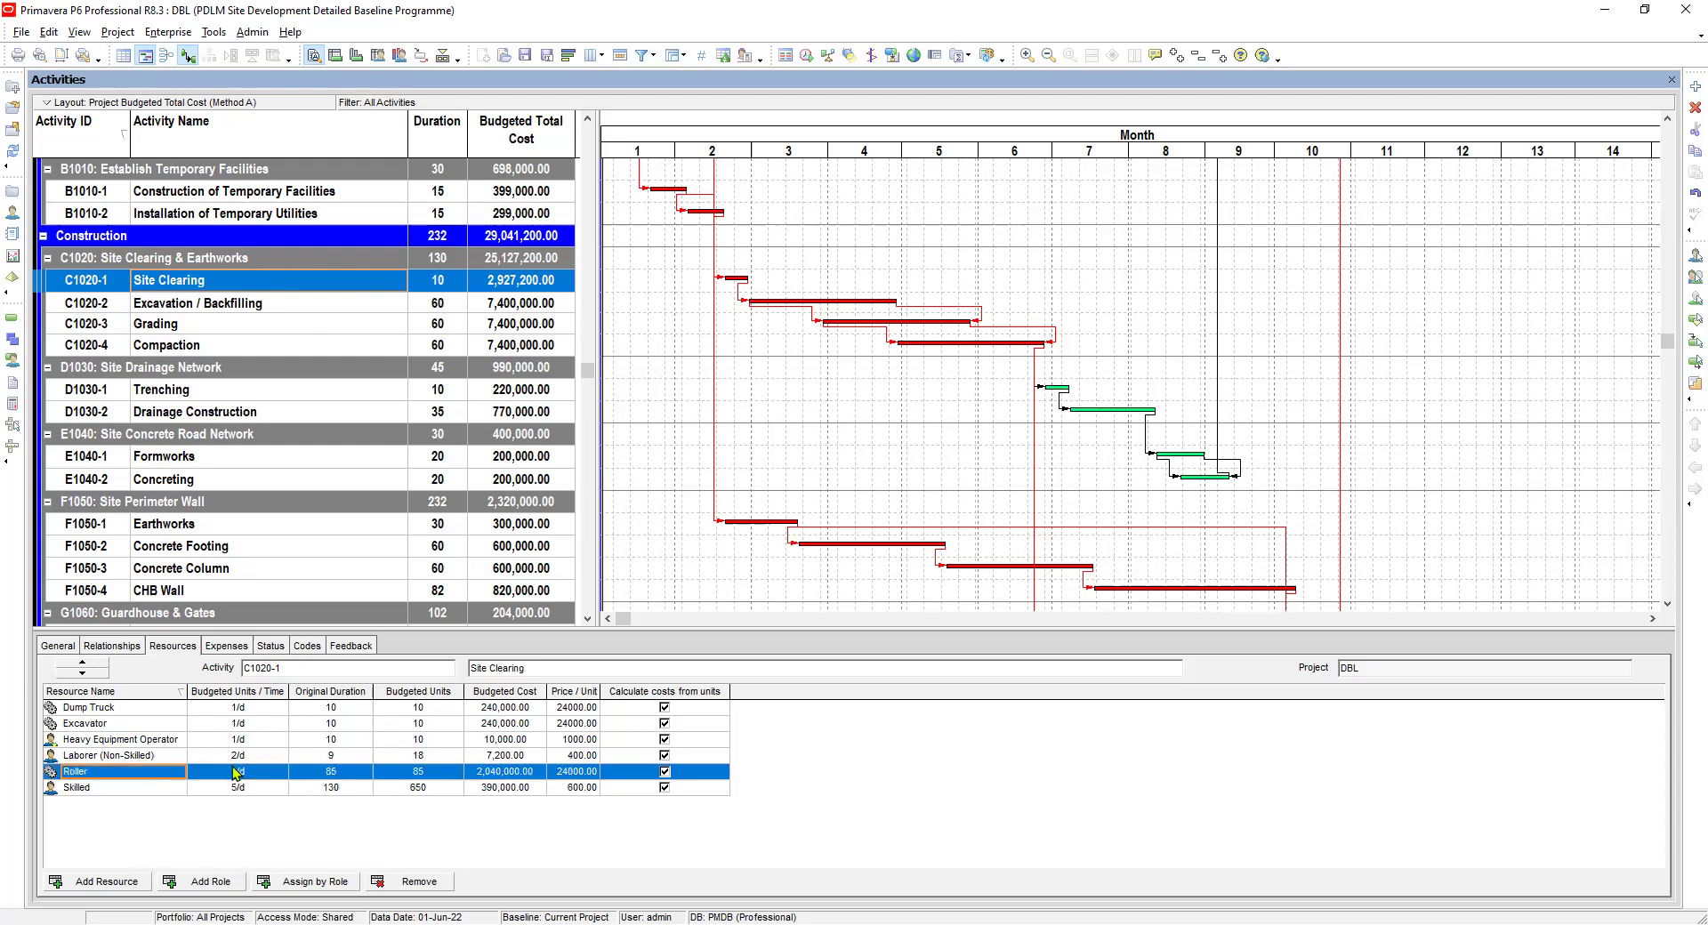
click(223, 775)
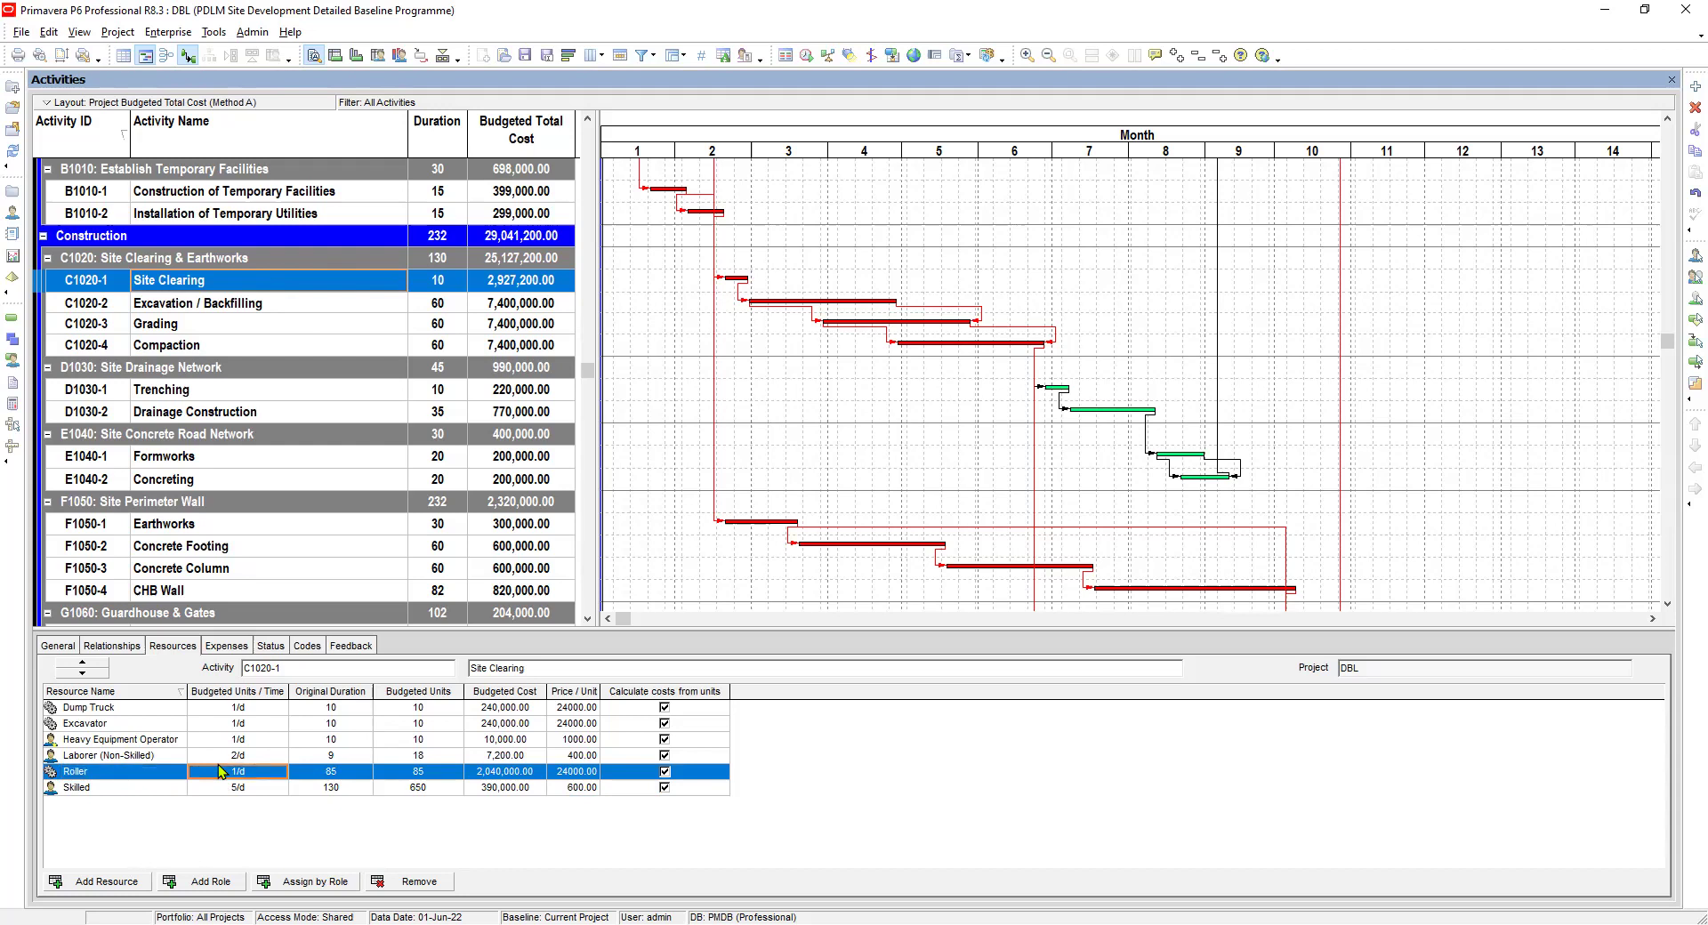
click(131, 774)
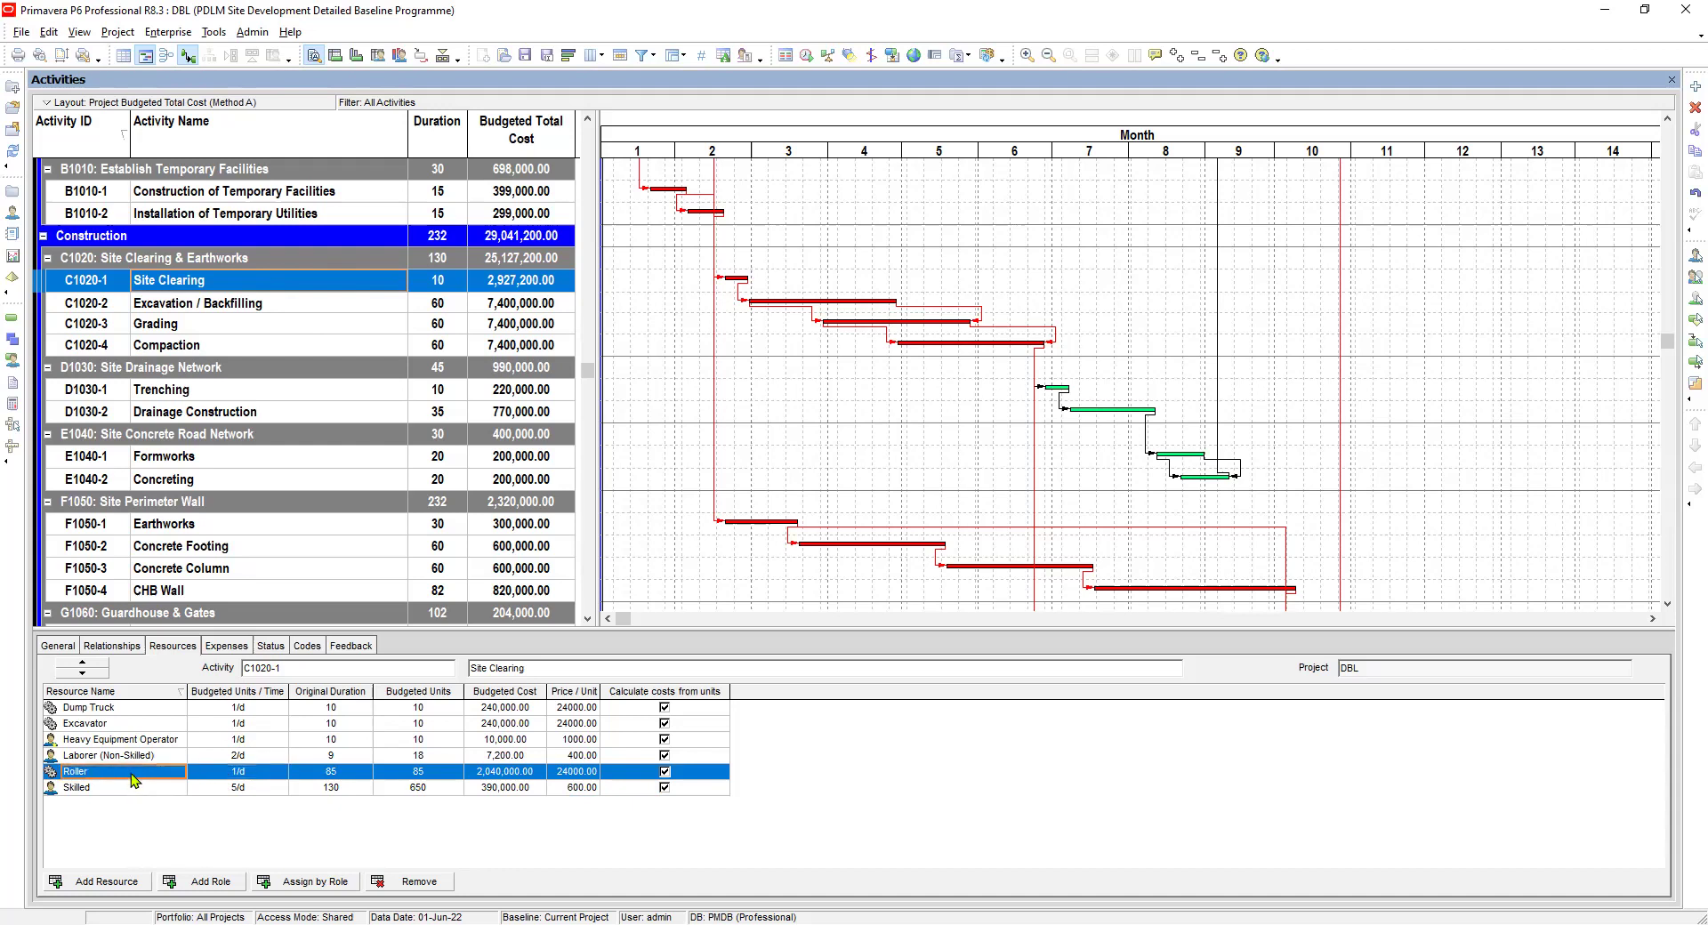
click(233, 773)
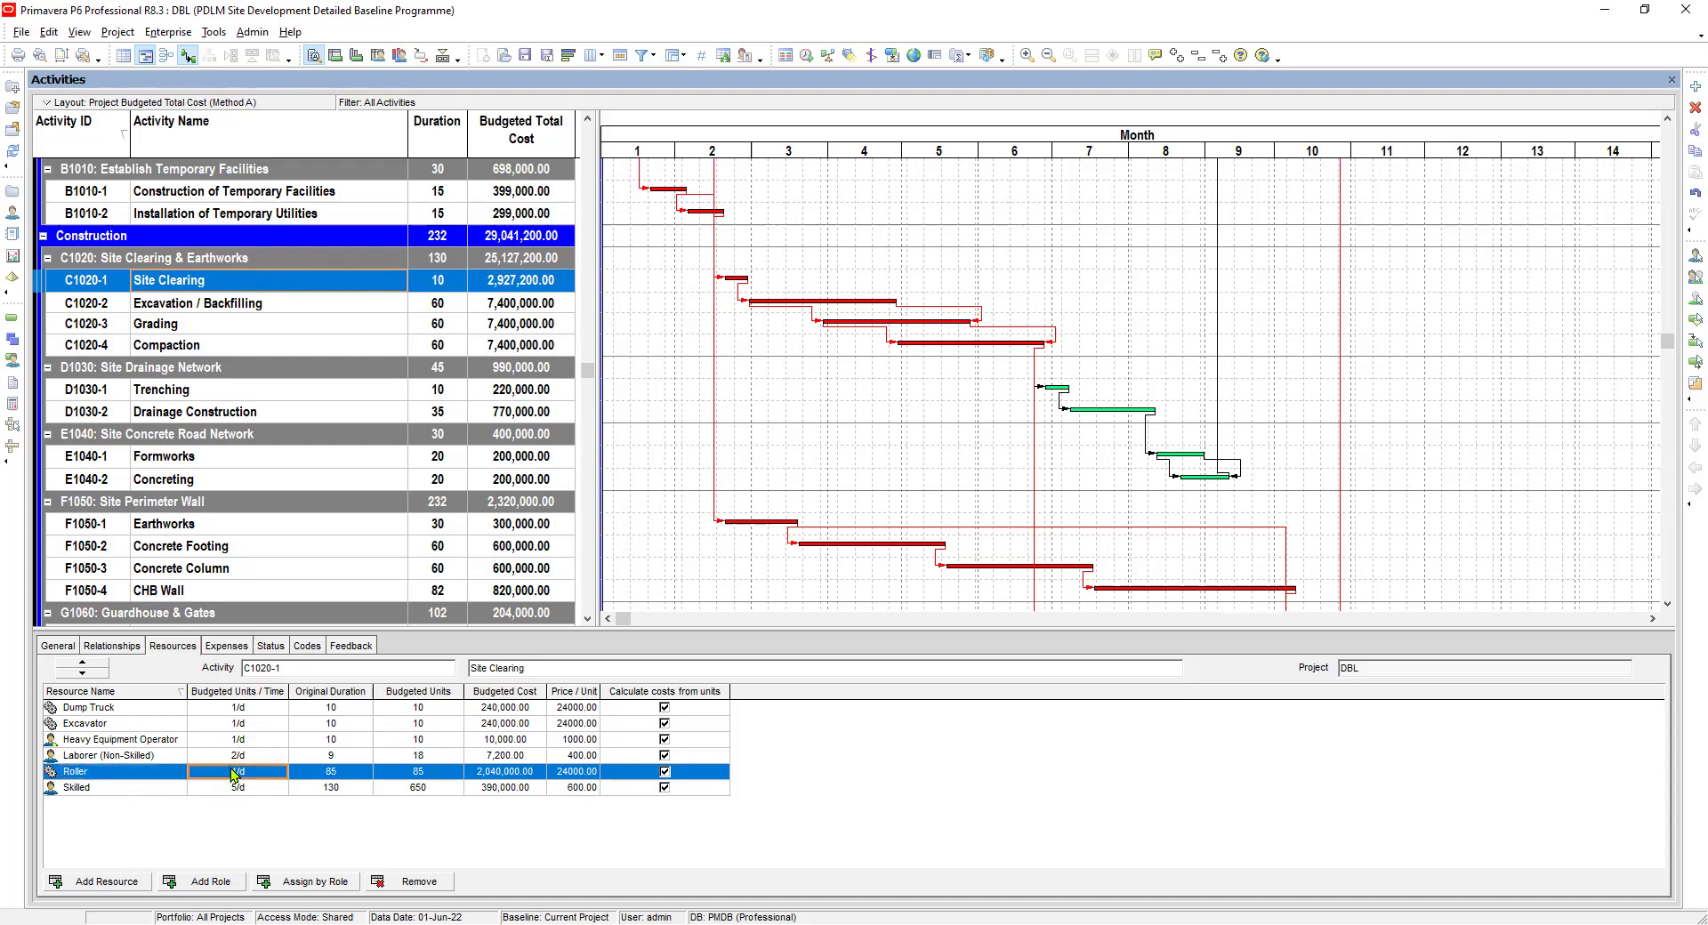
click(434, 892)
key(Left)
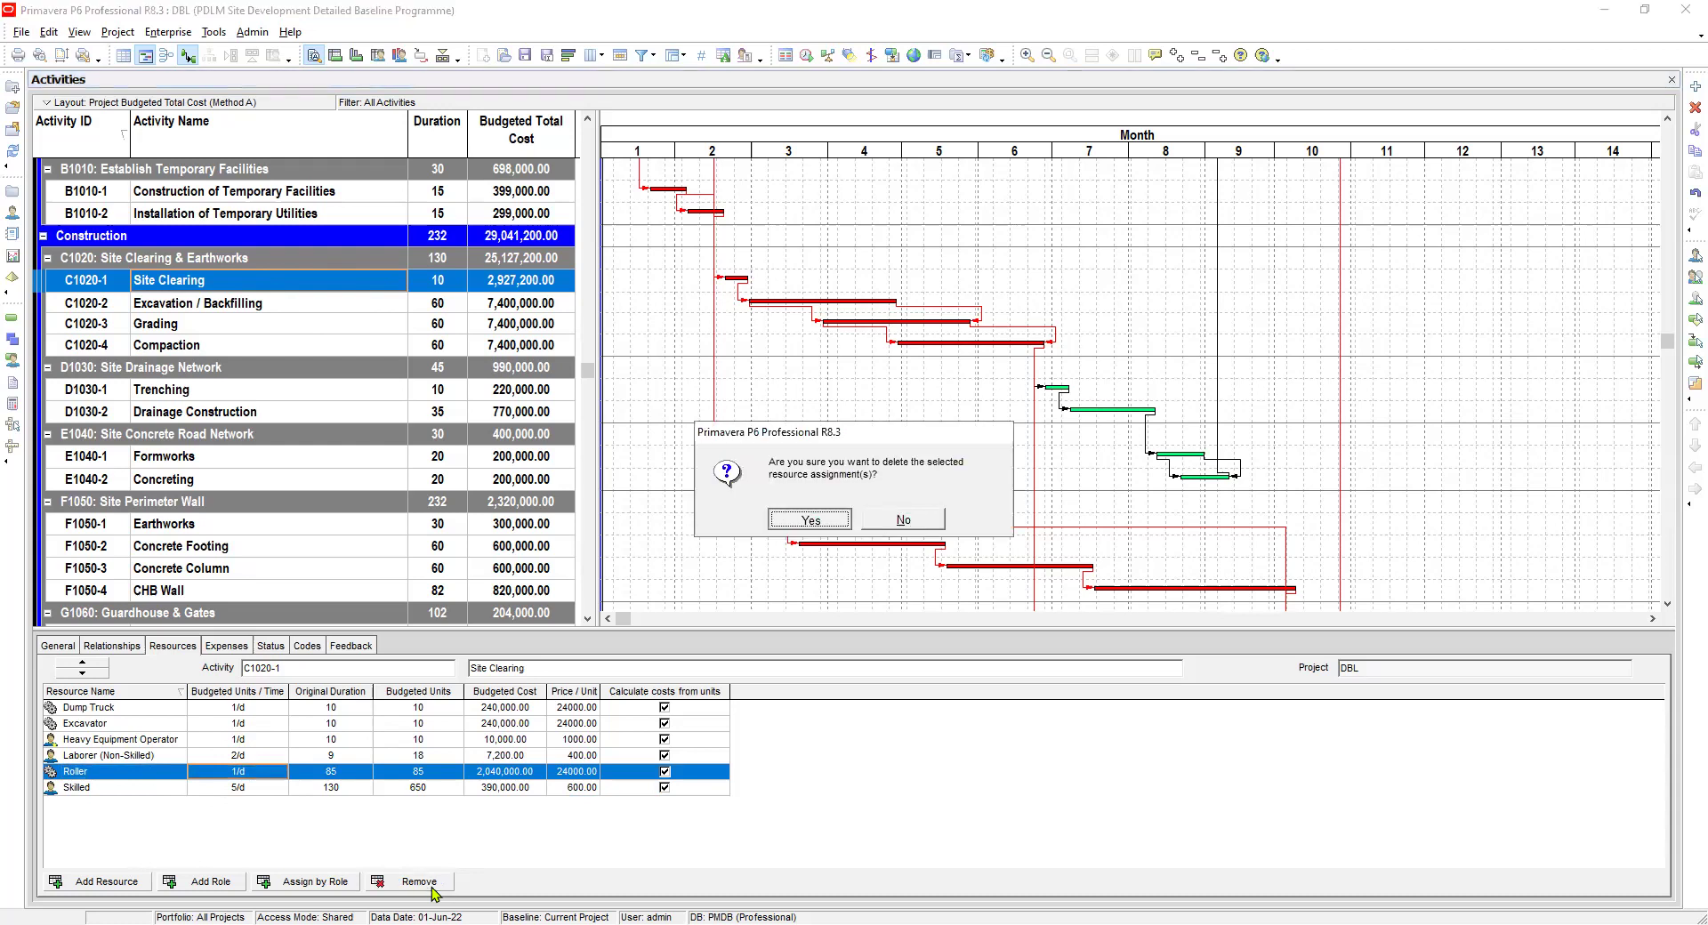
key(Return)
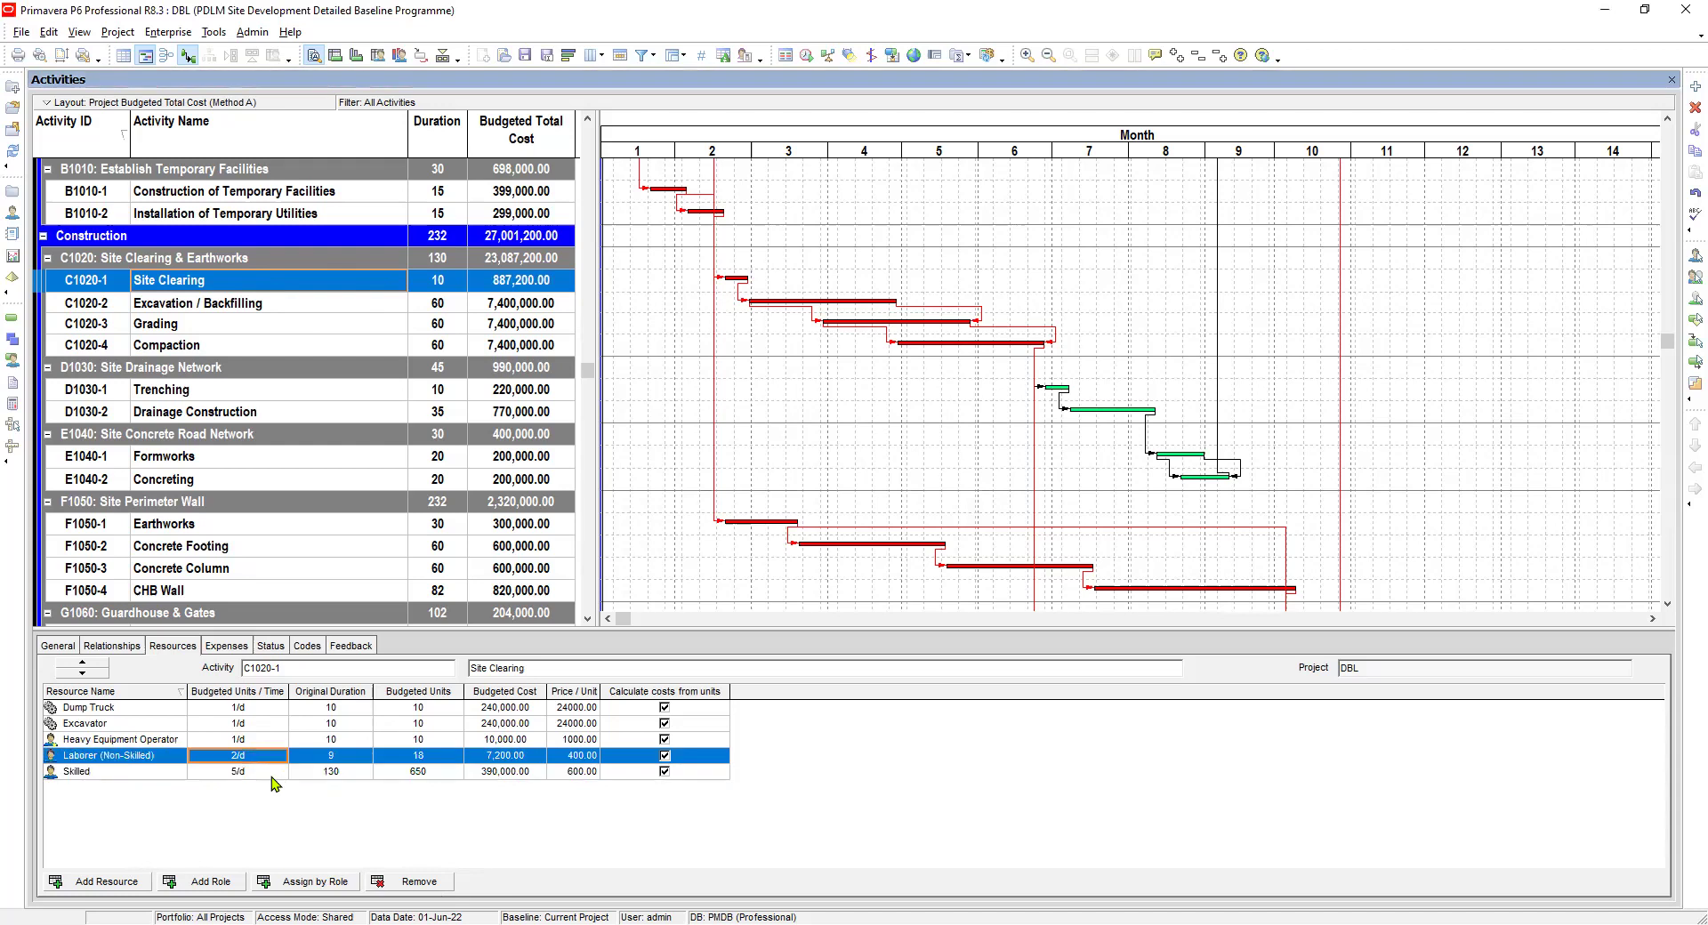
Set the Skilled resource's budgeted units per time to 2 and original duration to 9 for Site Clearing
click(238, 773)
text(2)
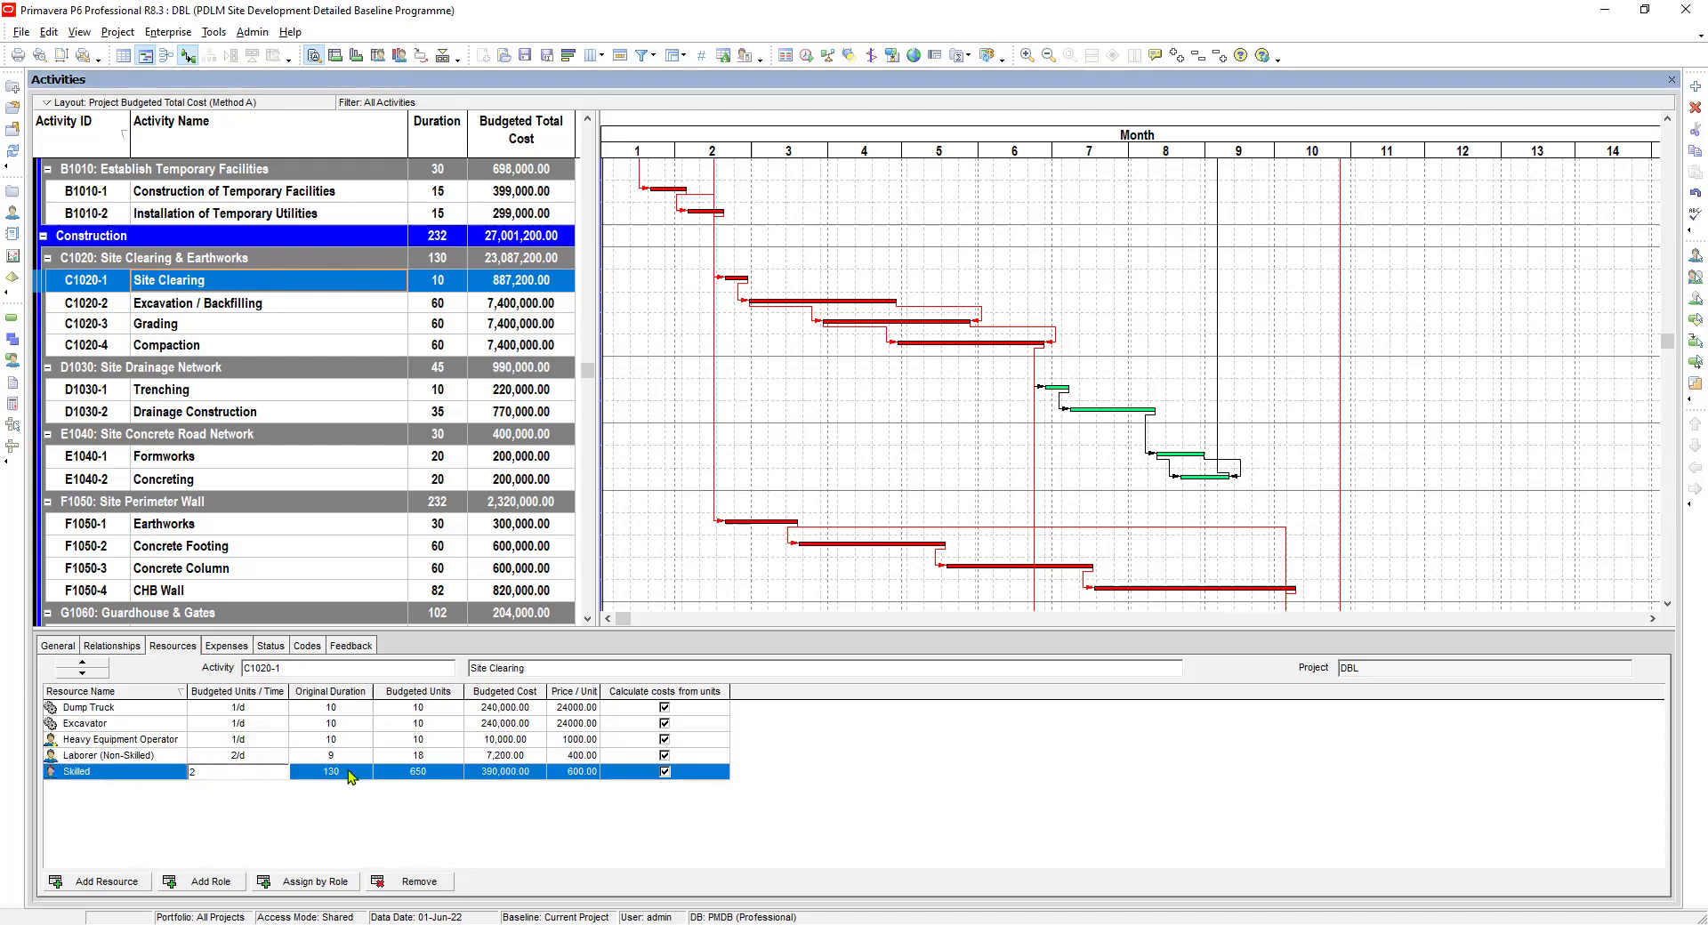
click(350, 774)
text(9)
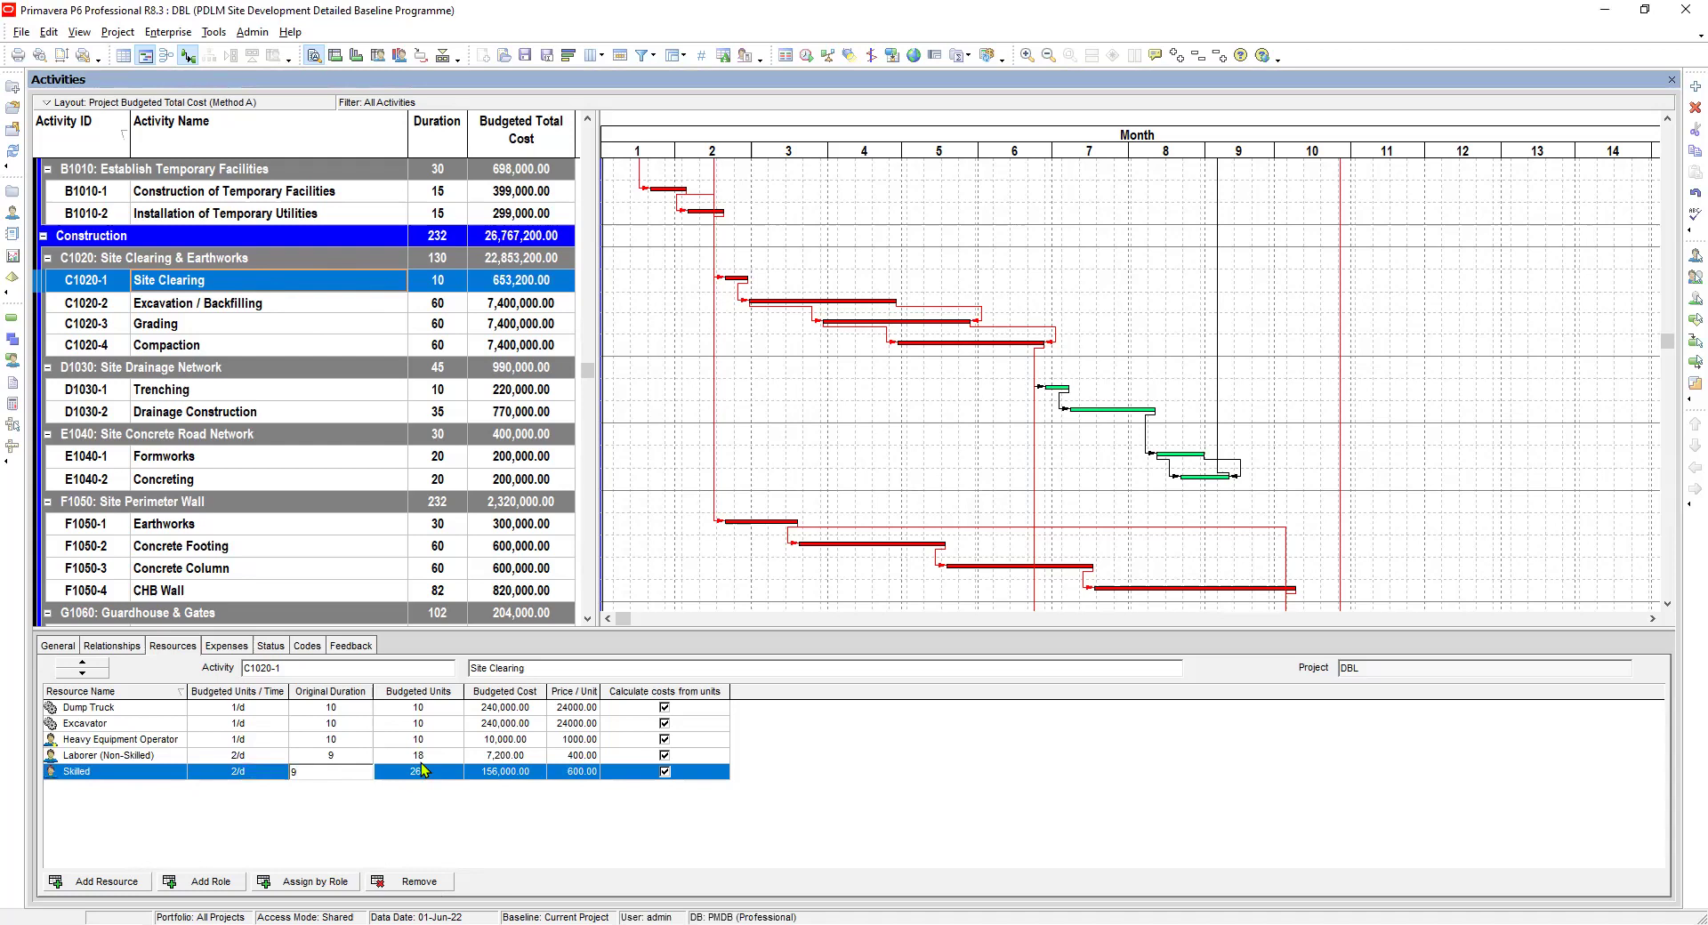
key(Return)
Check Excavation / Backfilling for expenses and set its Dump Truck's original duration to 60
click(264, 312)
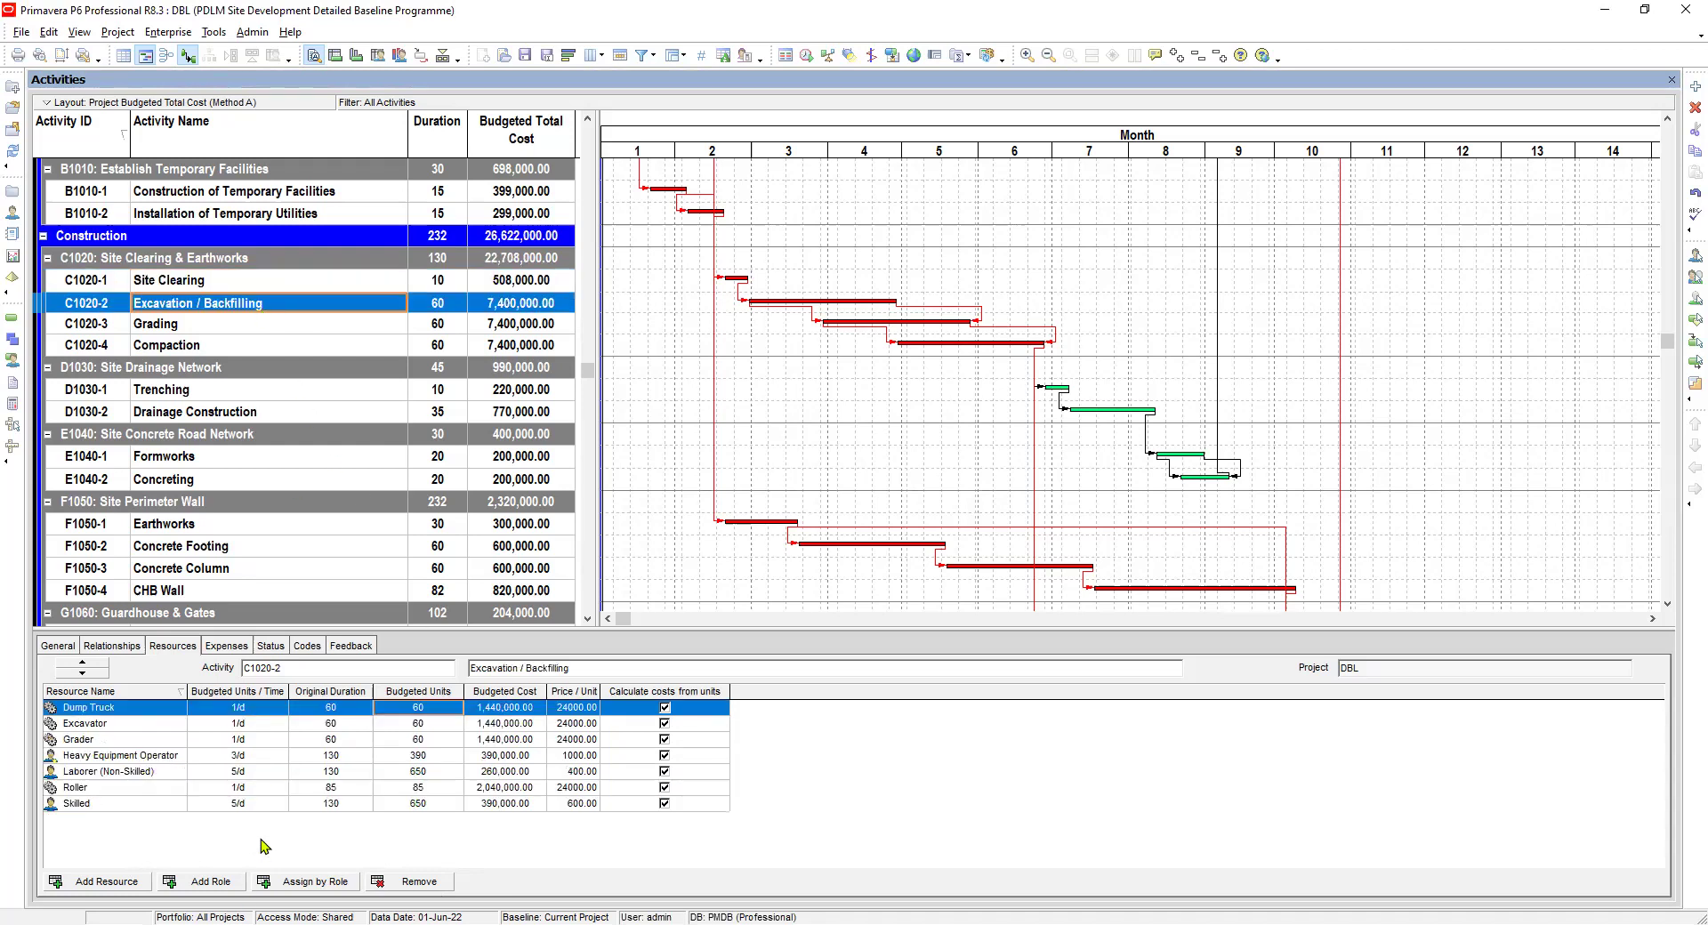
click(239, 646)
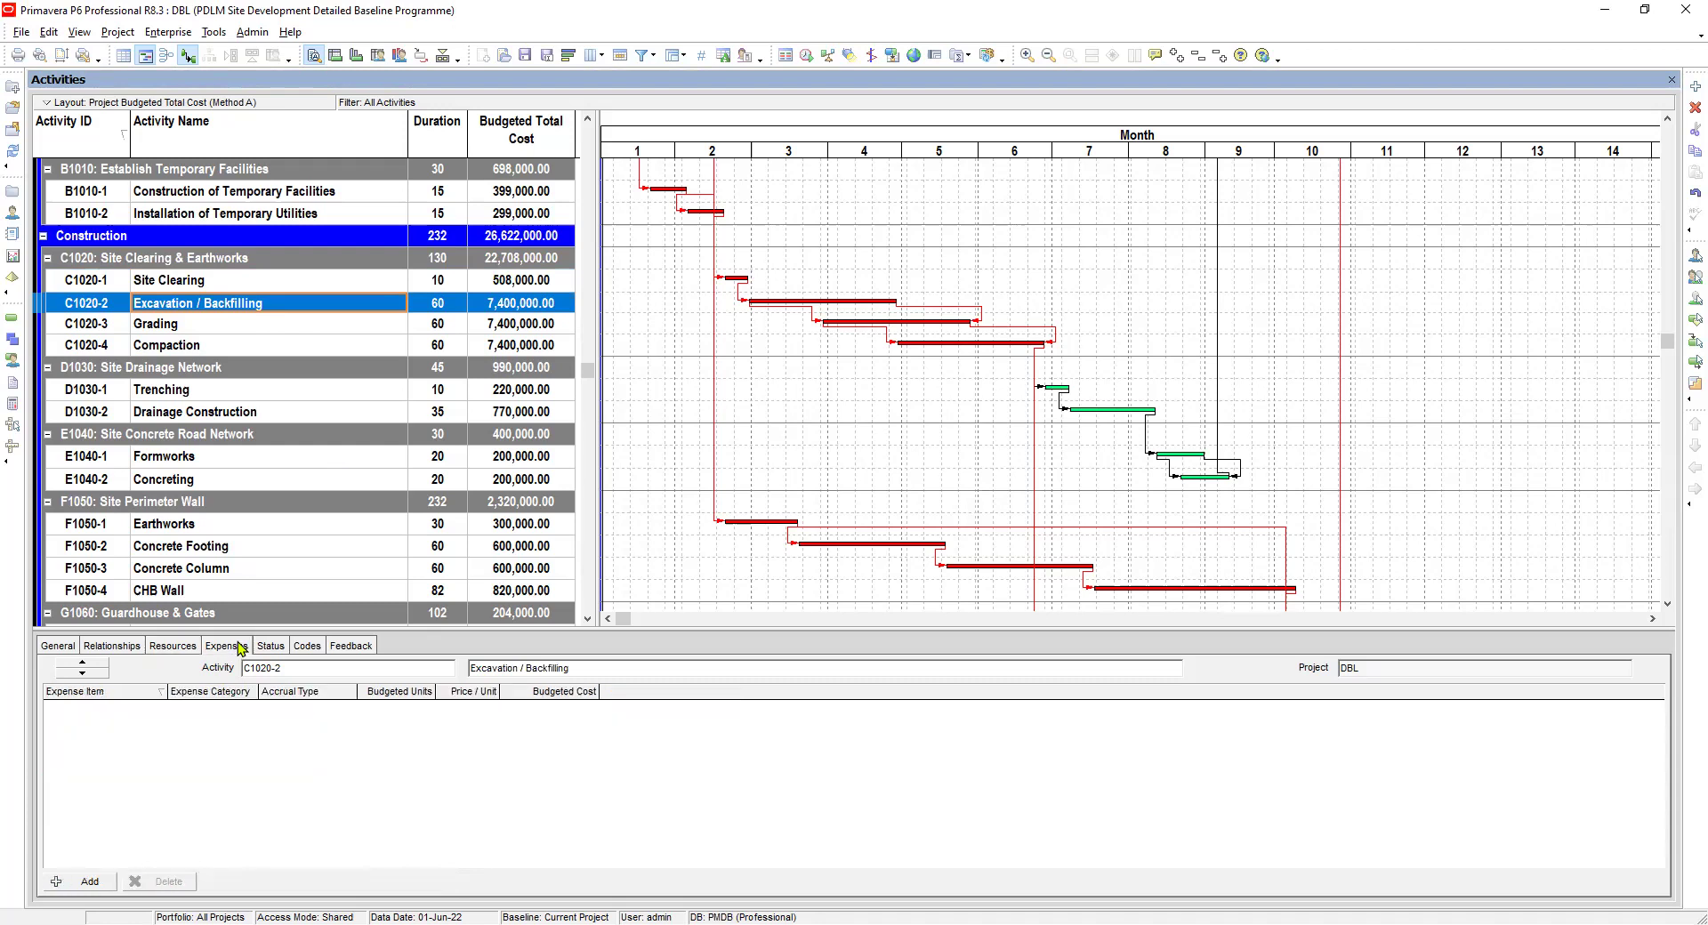
click(173, 647)
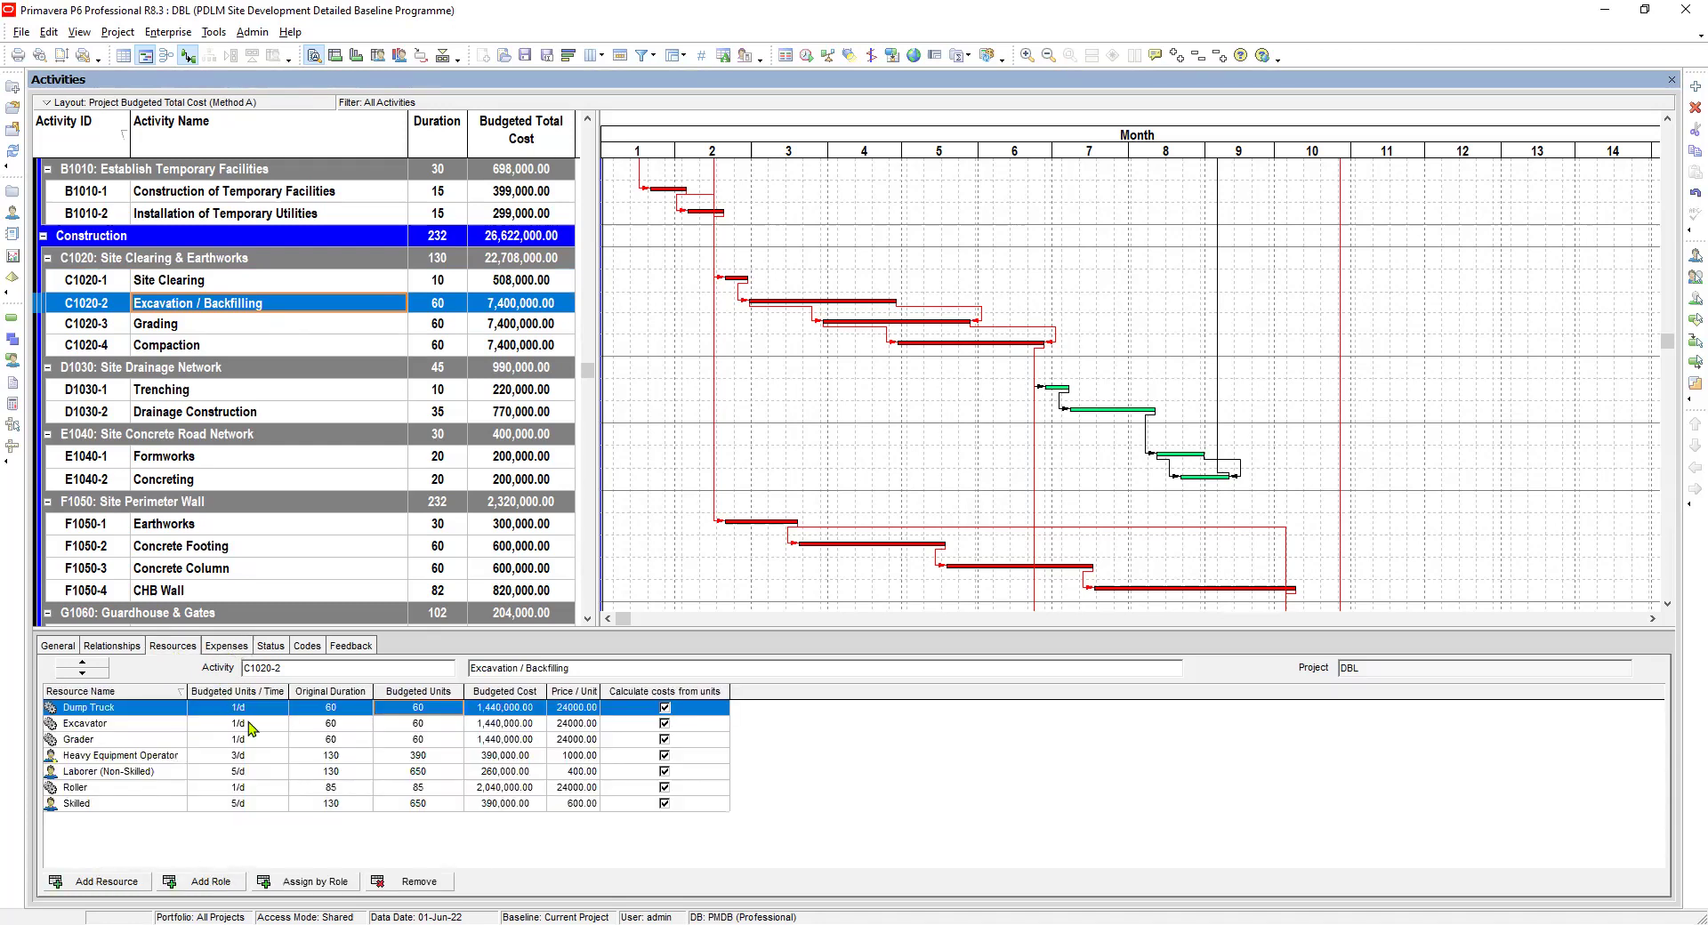
click(254, 722)
click(255, 712)
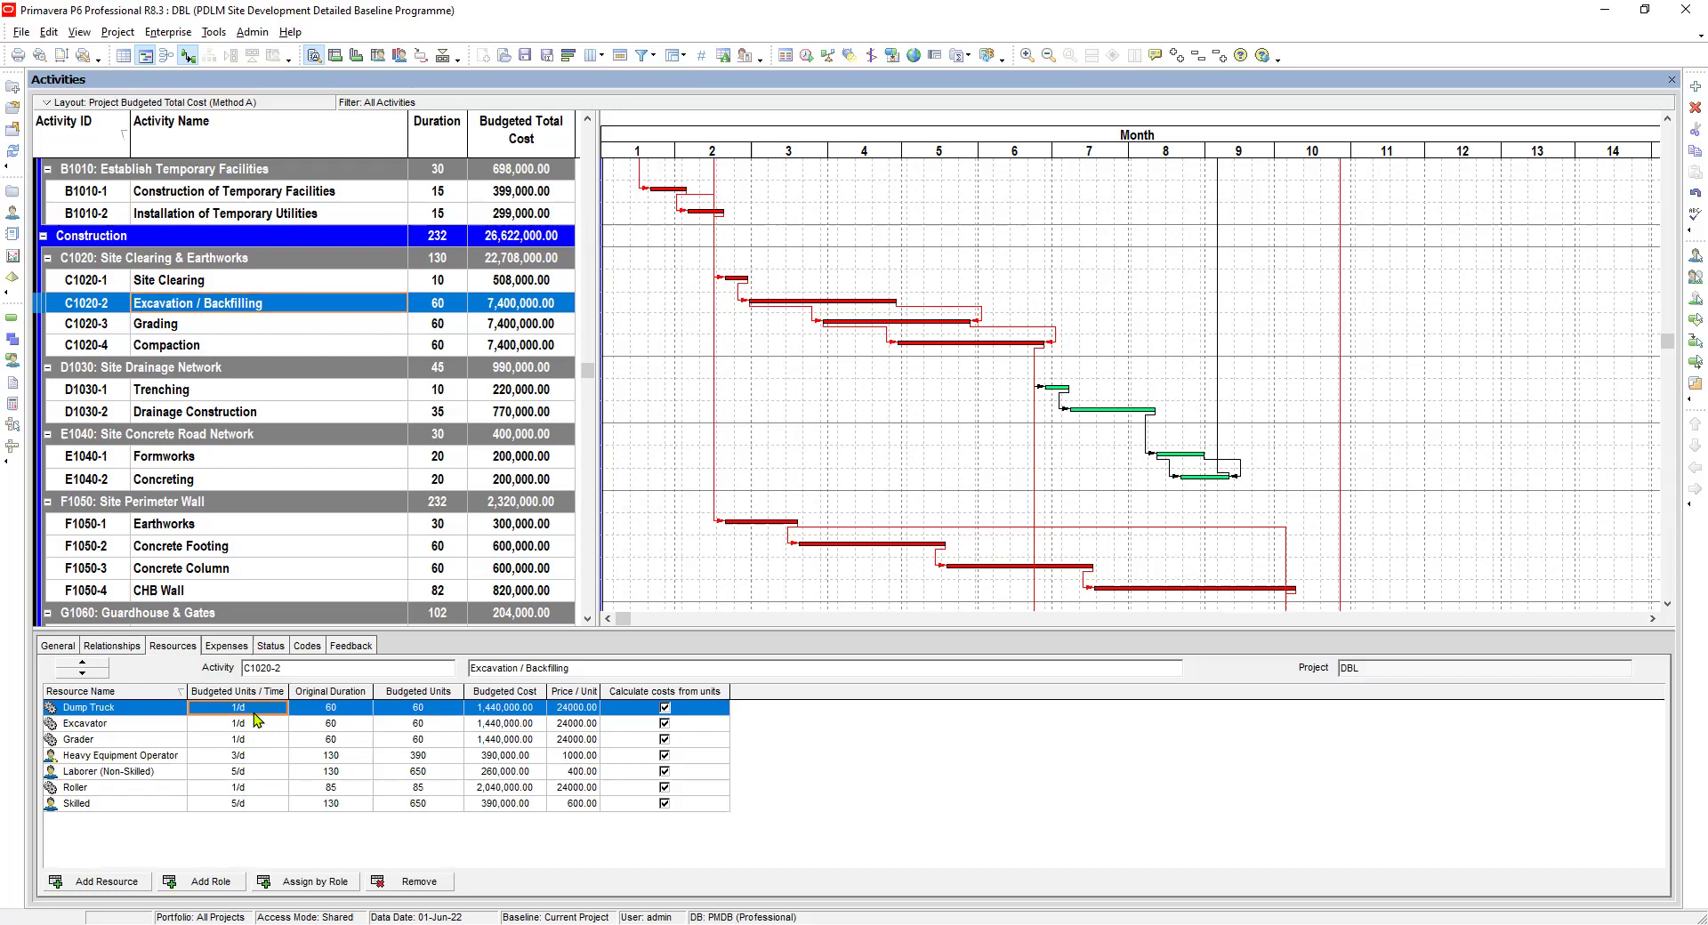
click(307, 716)
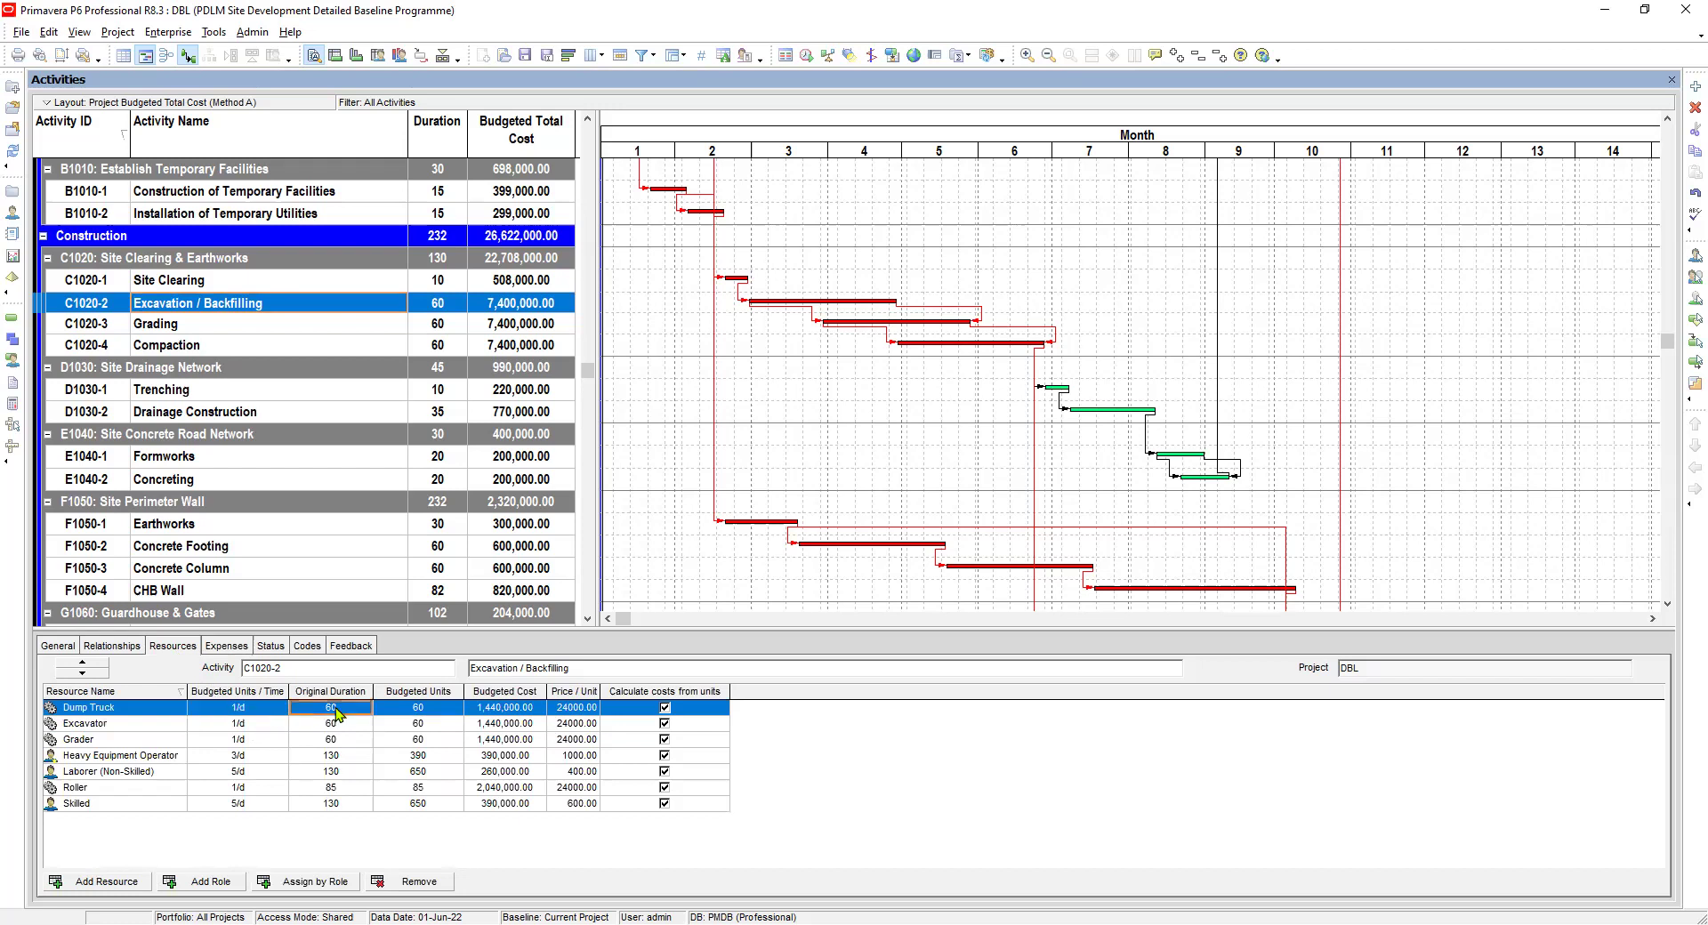
text(6)
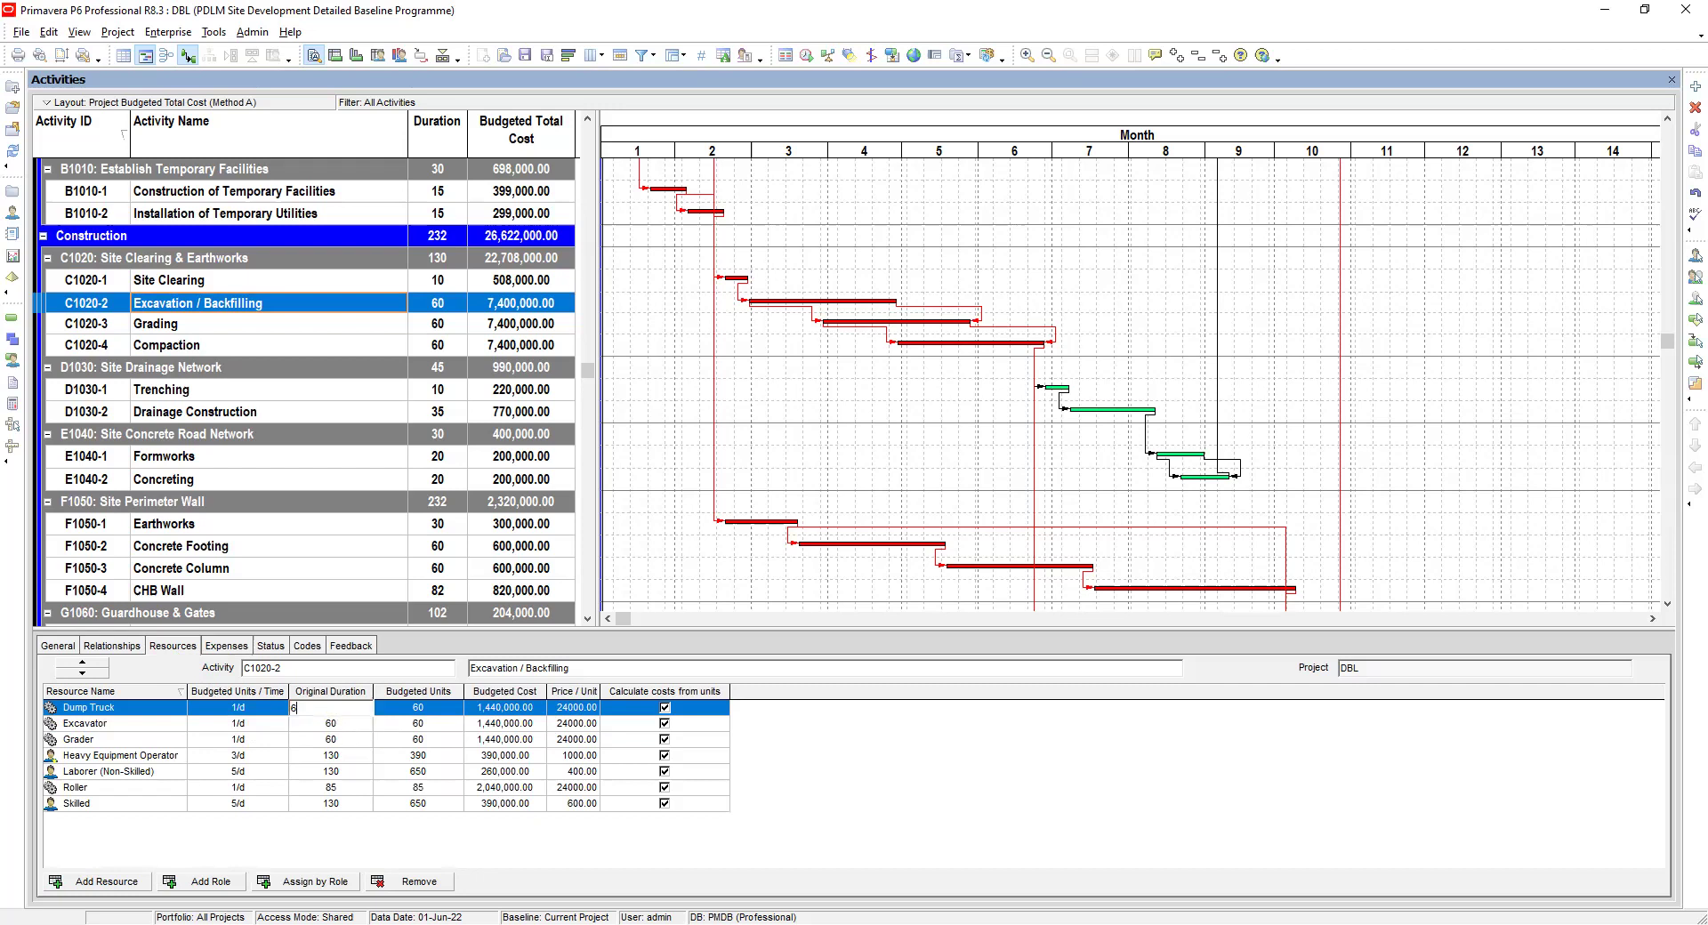
text(0)
key(Return)
Set the Excavator's original duration to 60 for Excavation / Backfilling
click(260, 722)
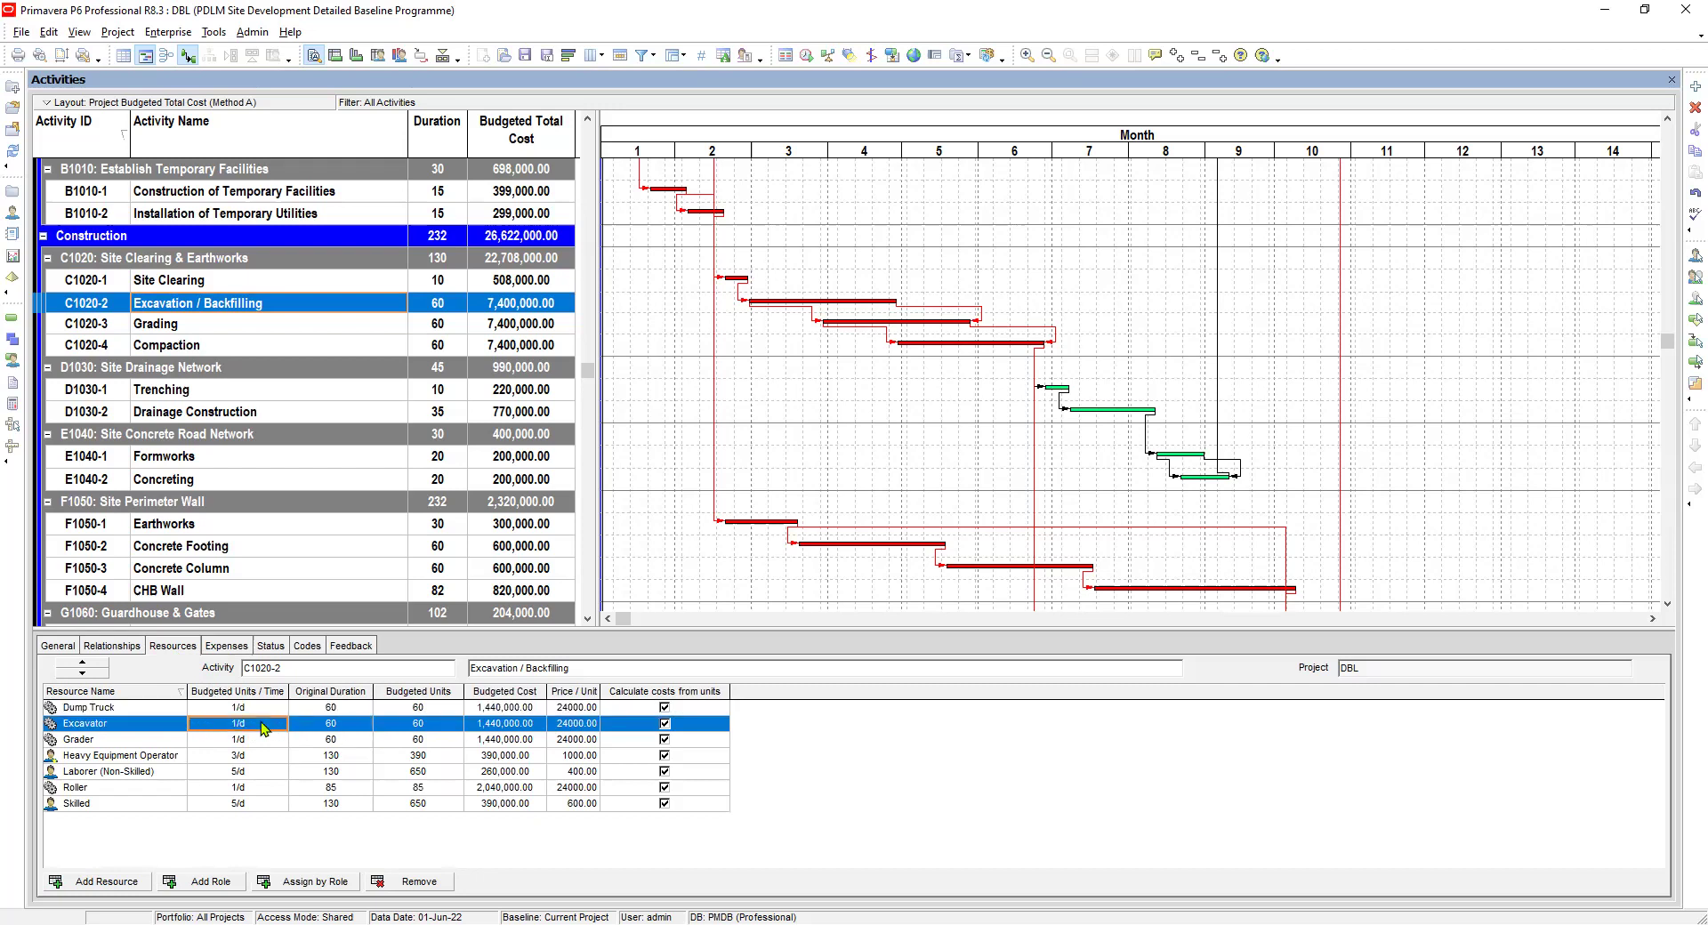
click(347, 725)
click(348, 723)
text(60)
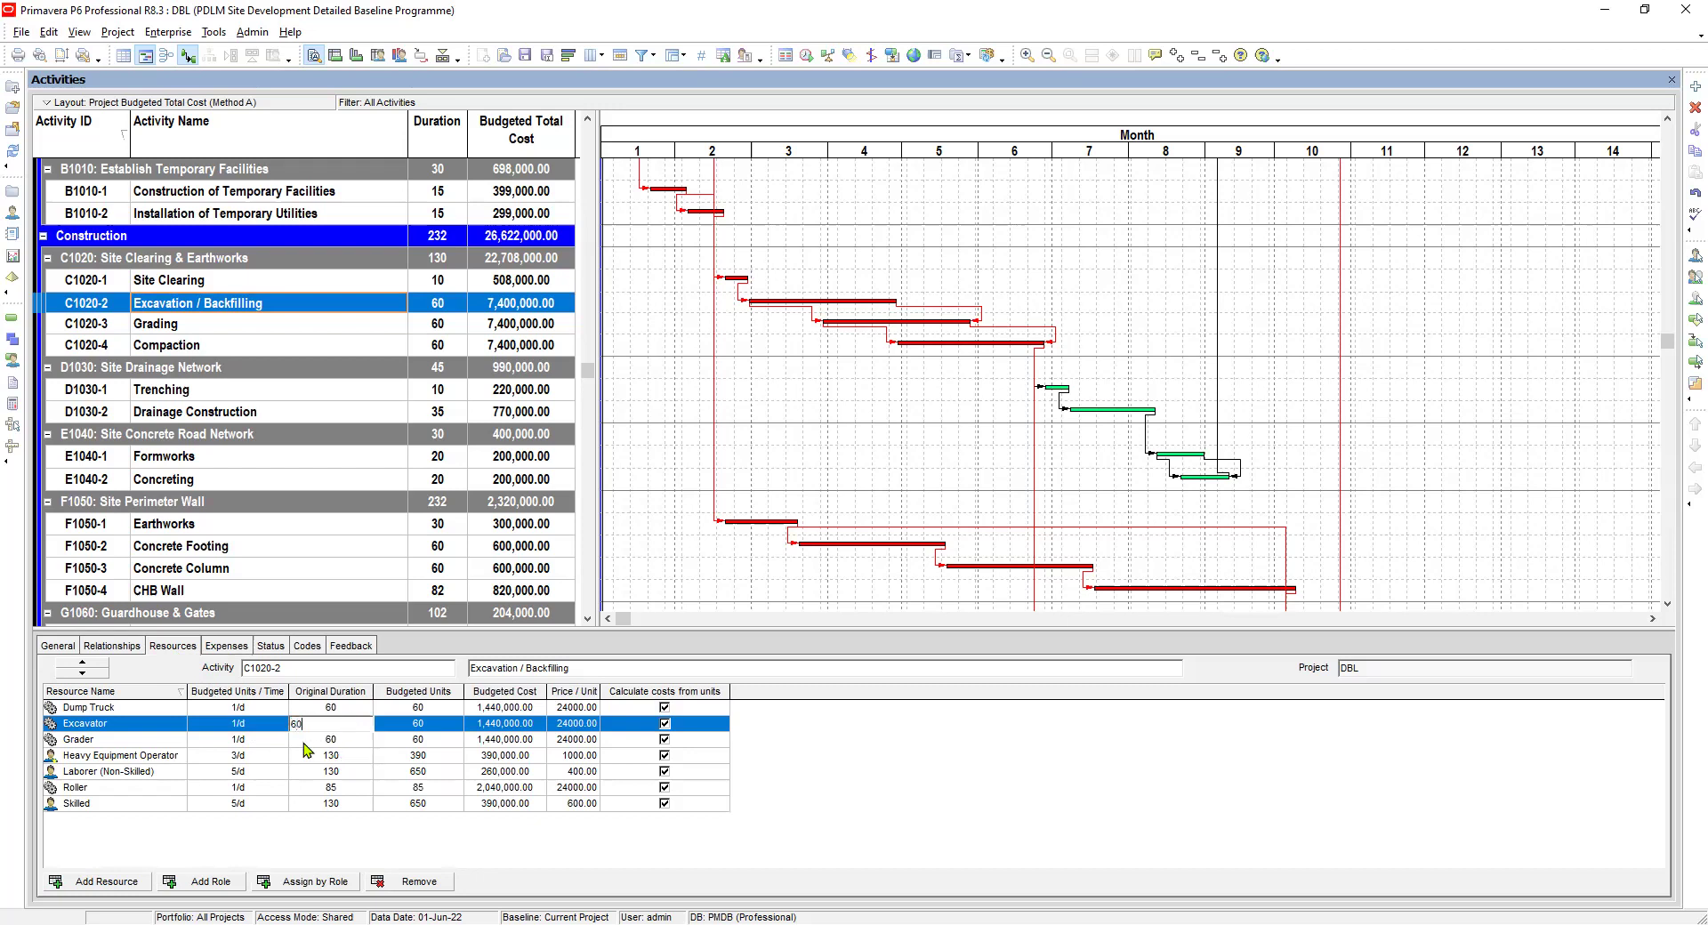
Remove the Grader resource assignment from Excavation / Backfilling
click(254, 743)
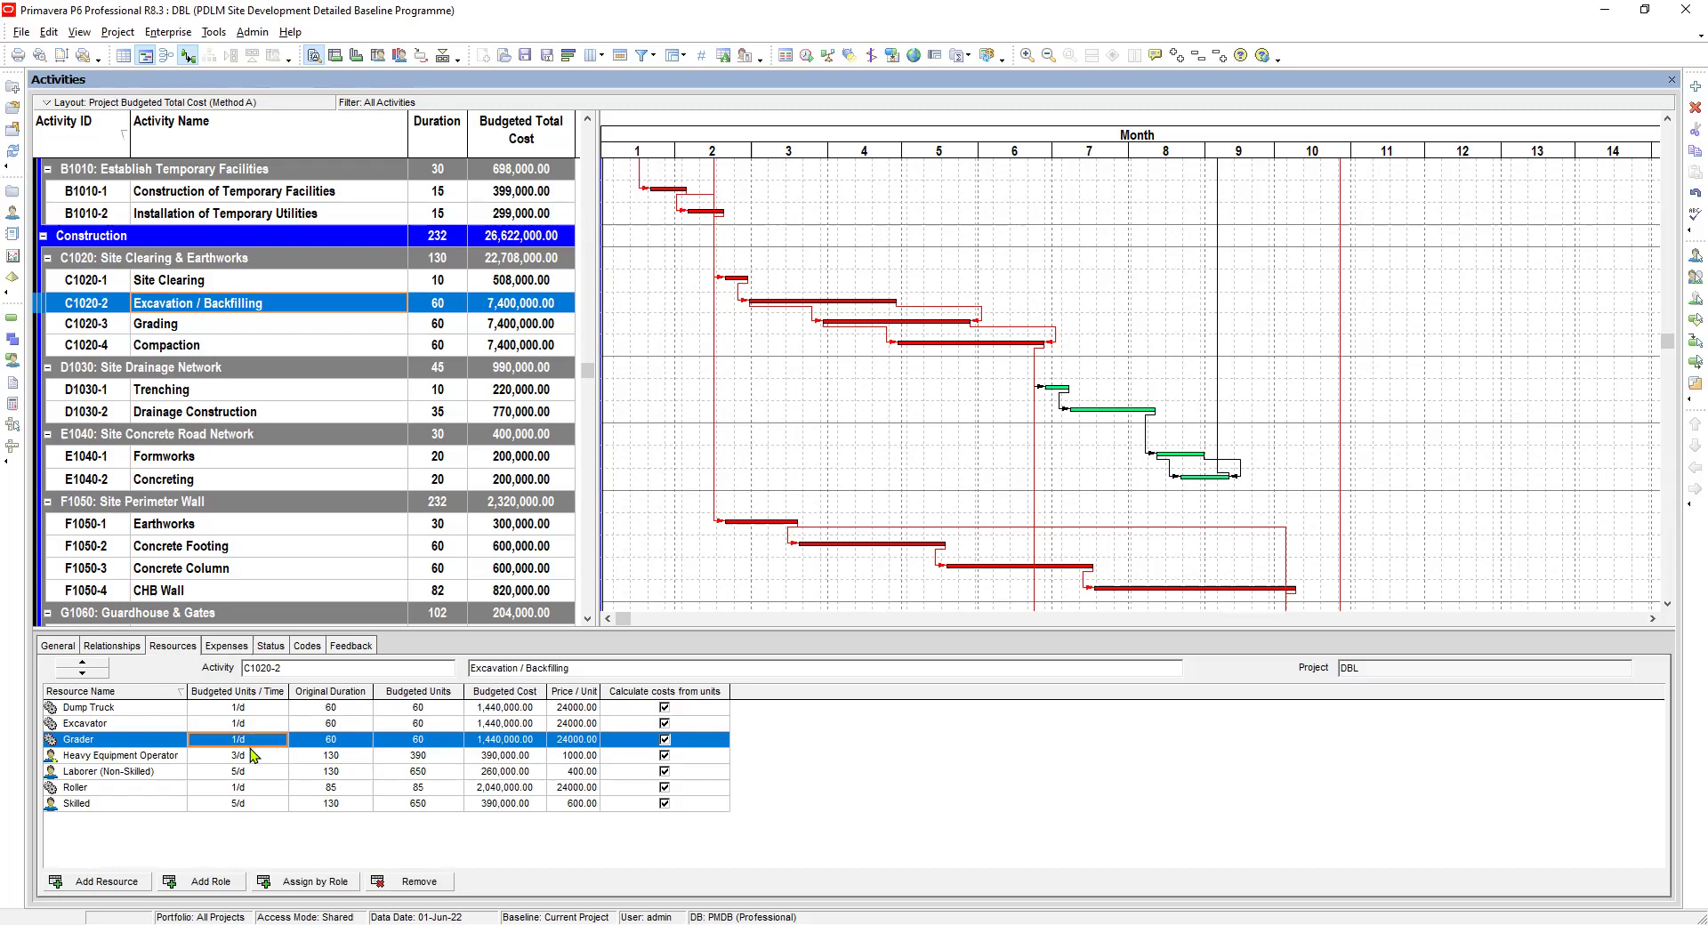
click(423, 881)
key(y)
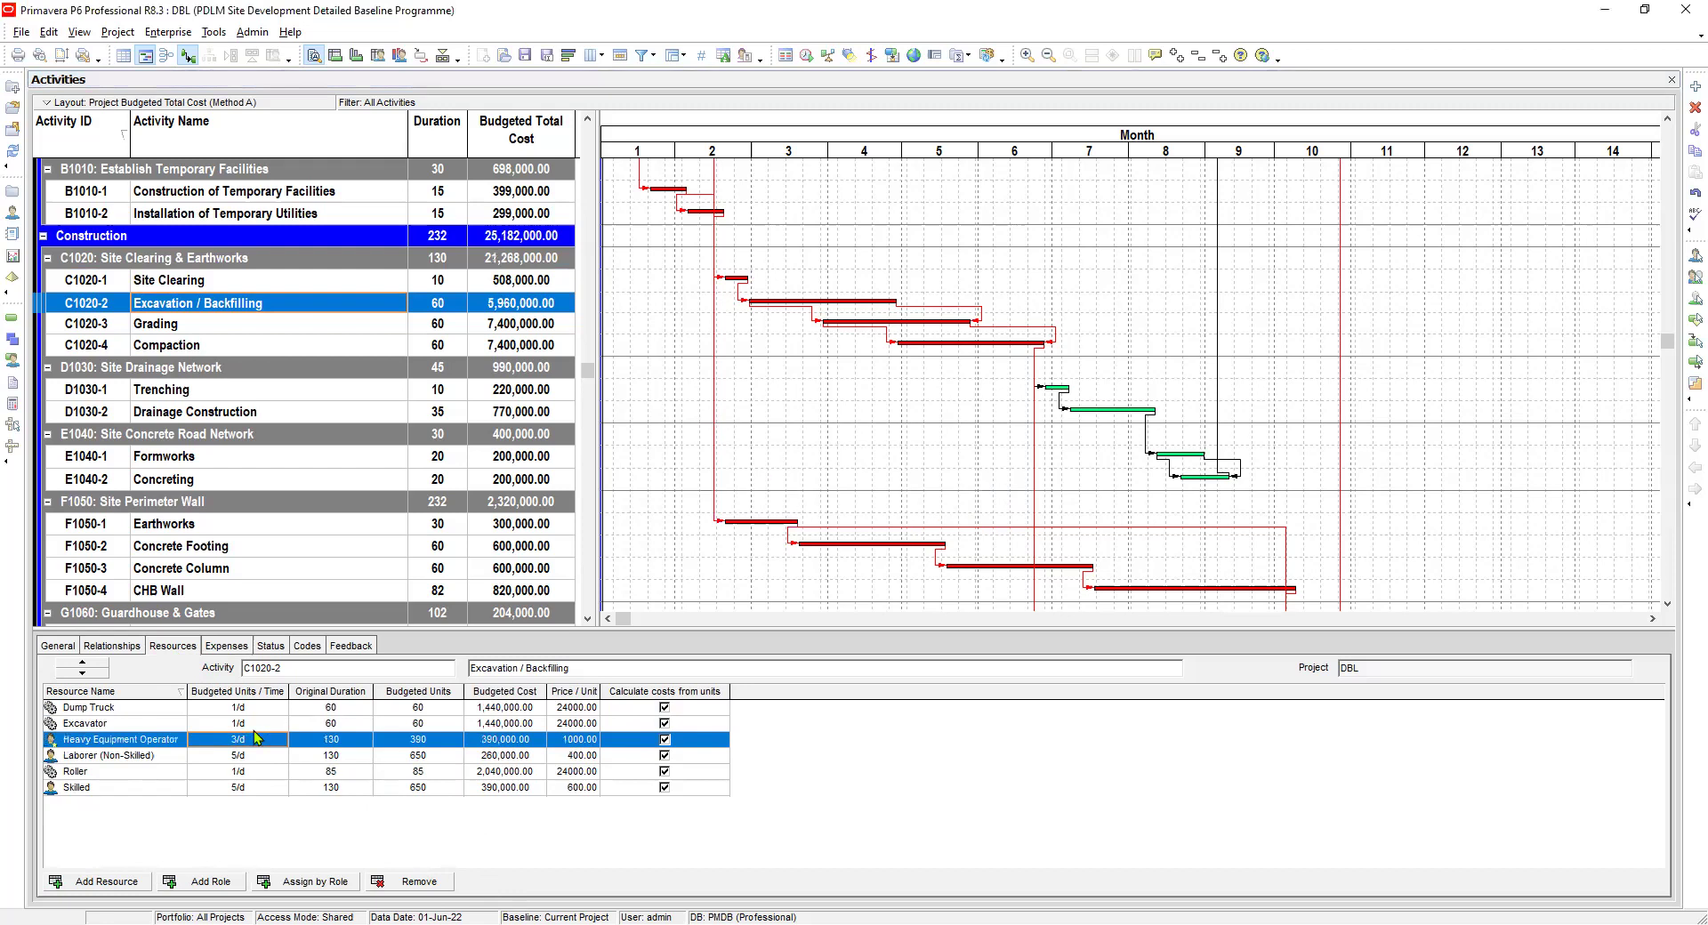
Set the Heavy Equipment Operator's original duration to 60 for Excavation / Backfilling
click(261, 739)
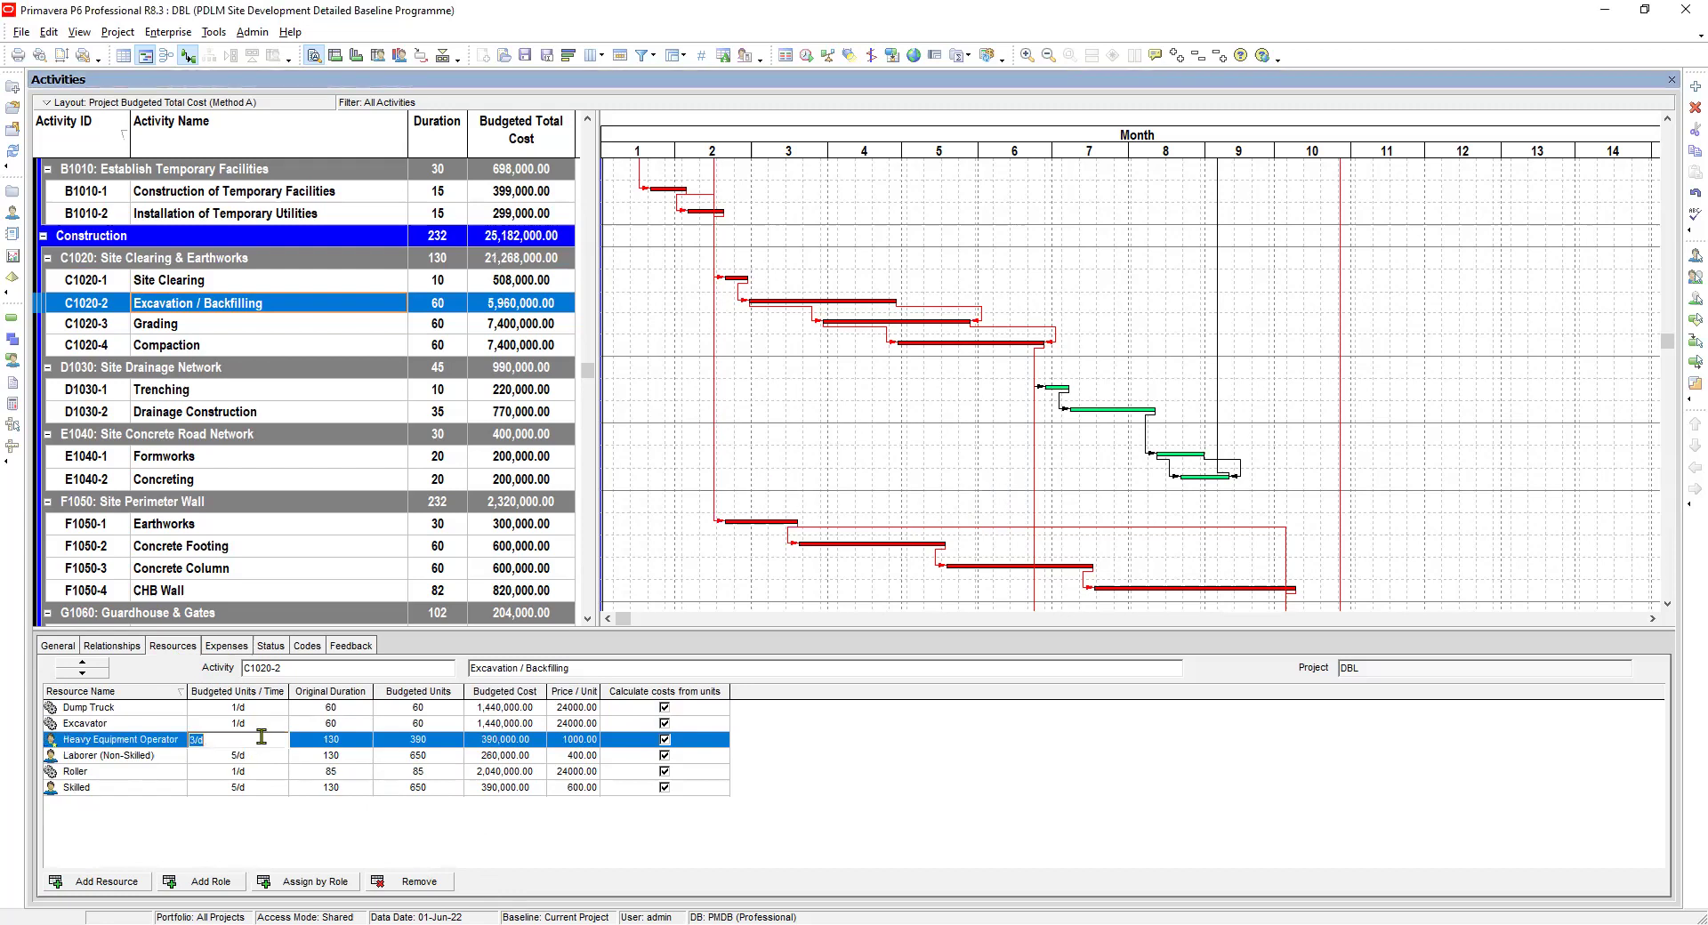
click(339, 741)
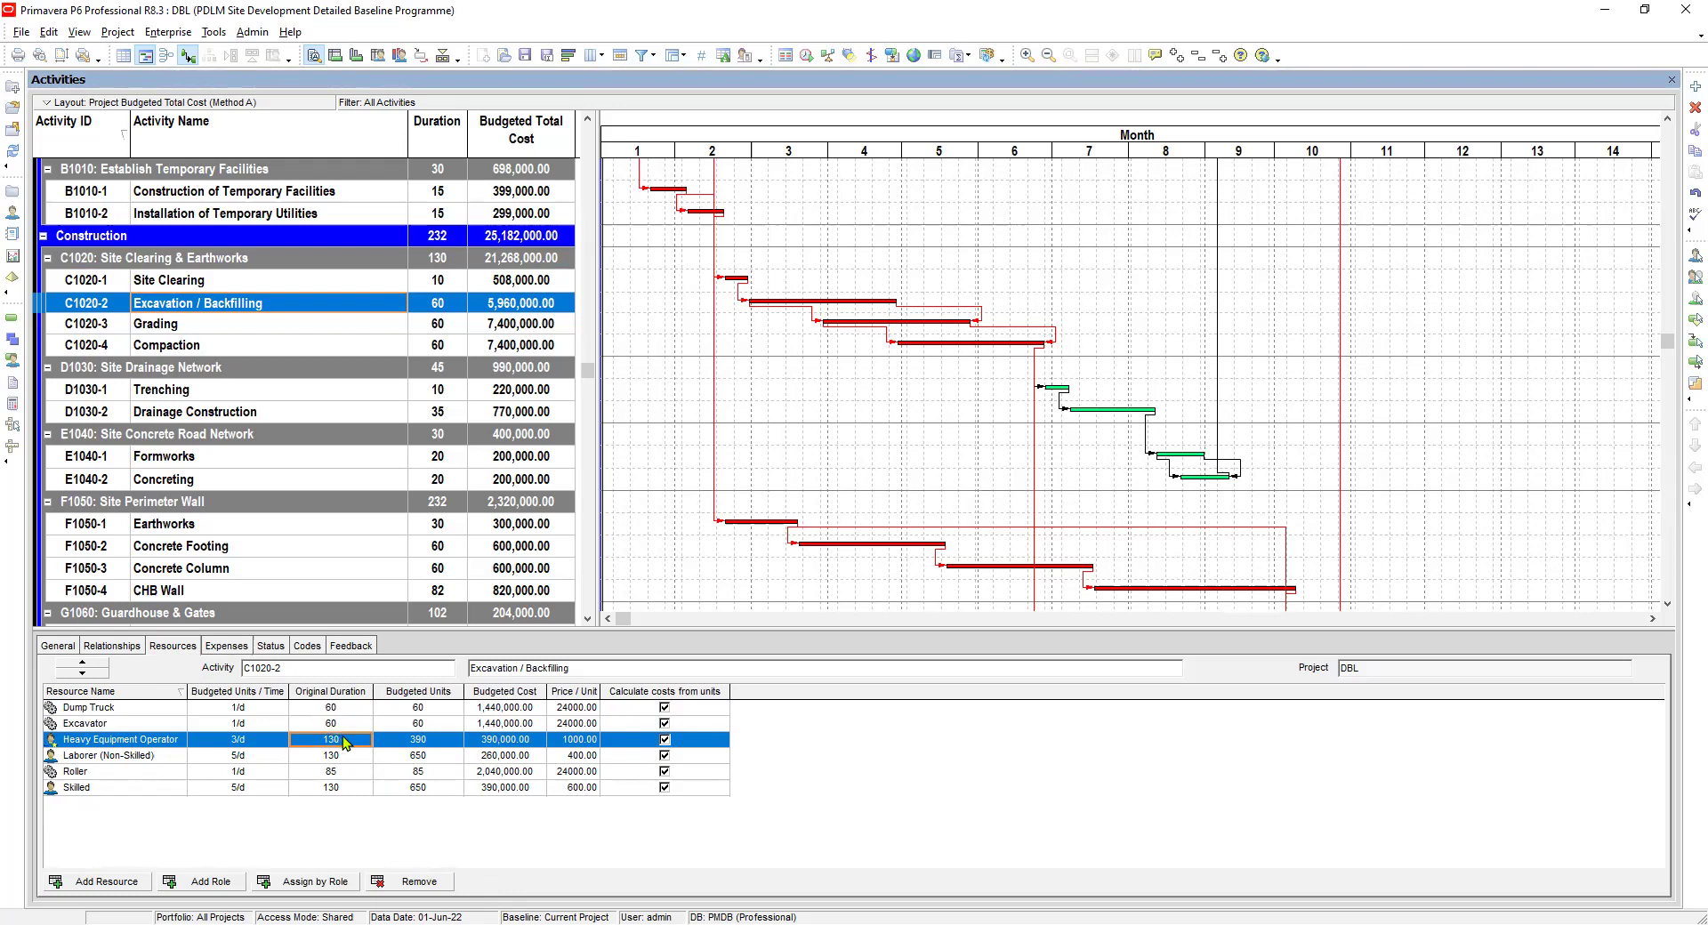
click(346, 743)
text(60)
Set the Laborer (Non-Skilled) budgeted units per time to 3 and original duration to 60 for Excavation / Backfilling
click(238, 757)
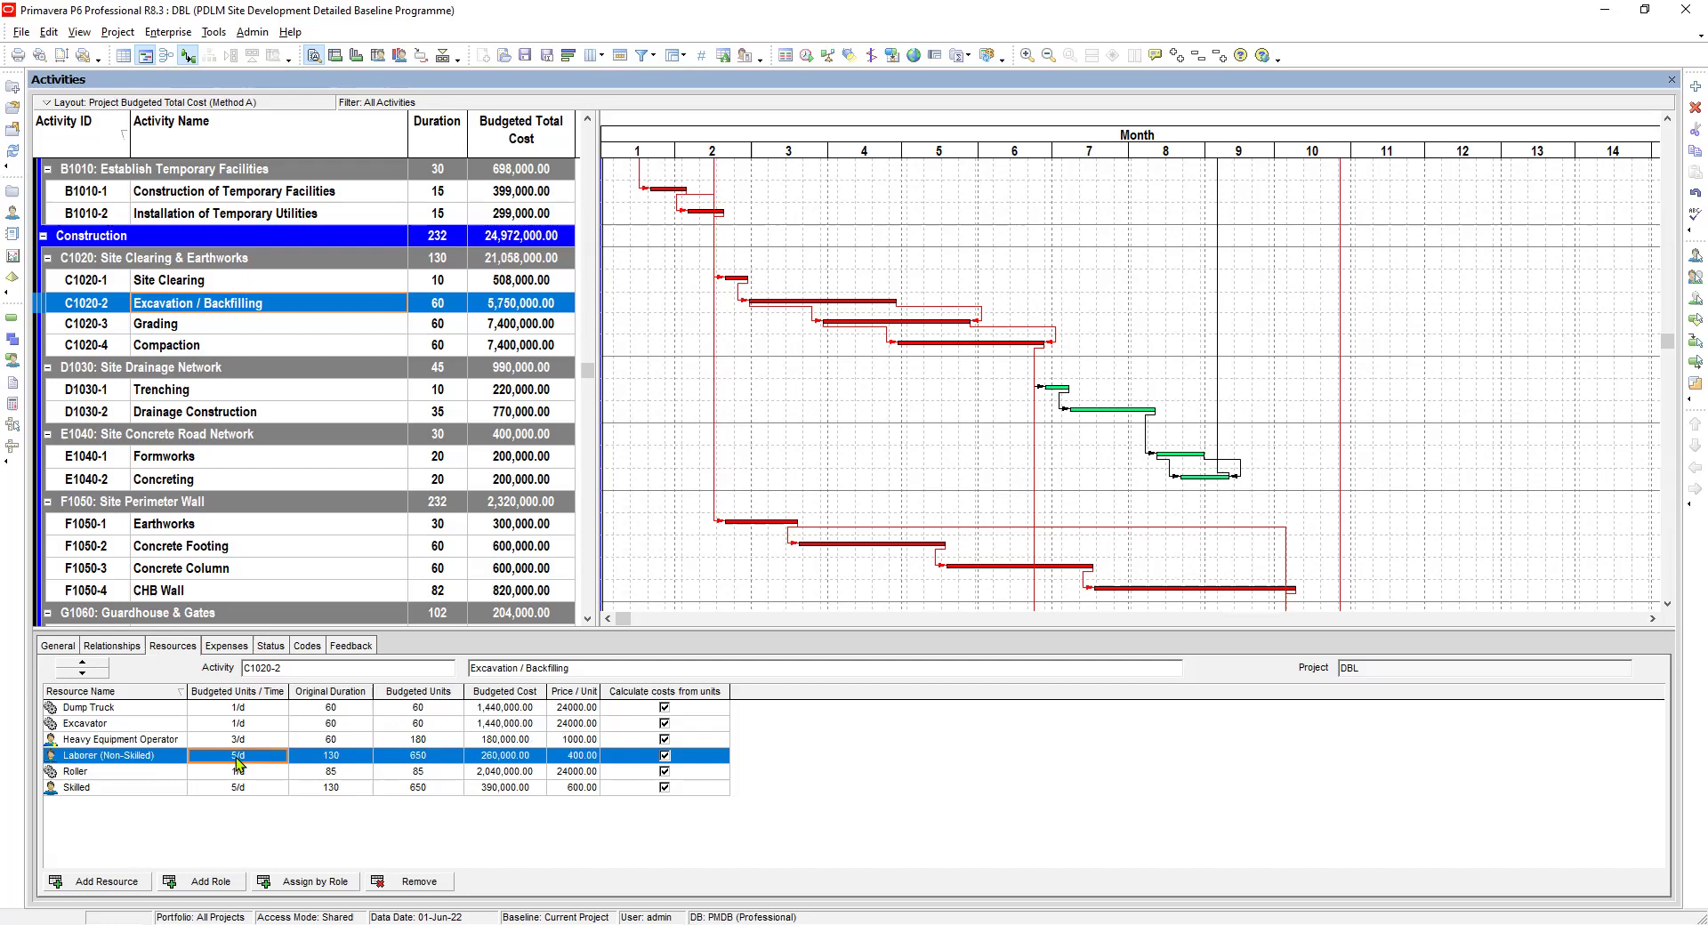
text(3)
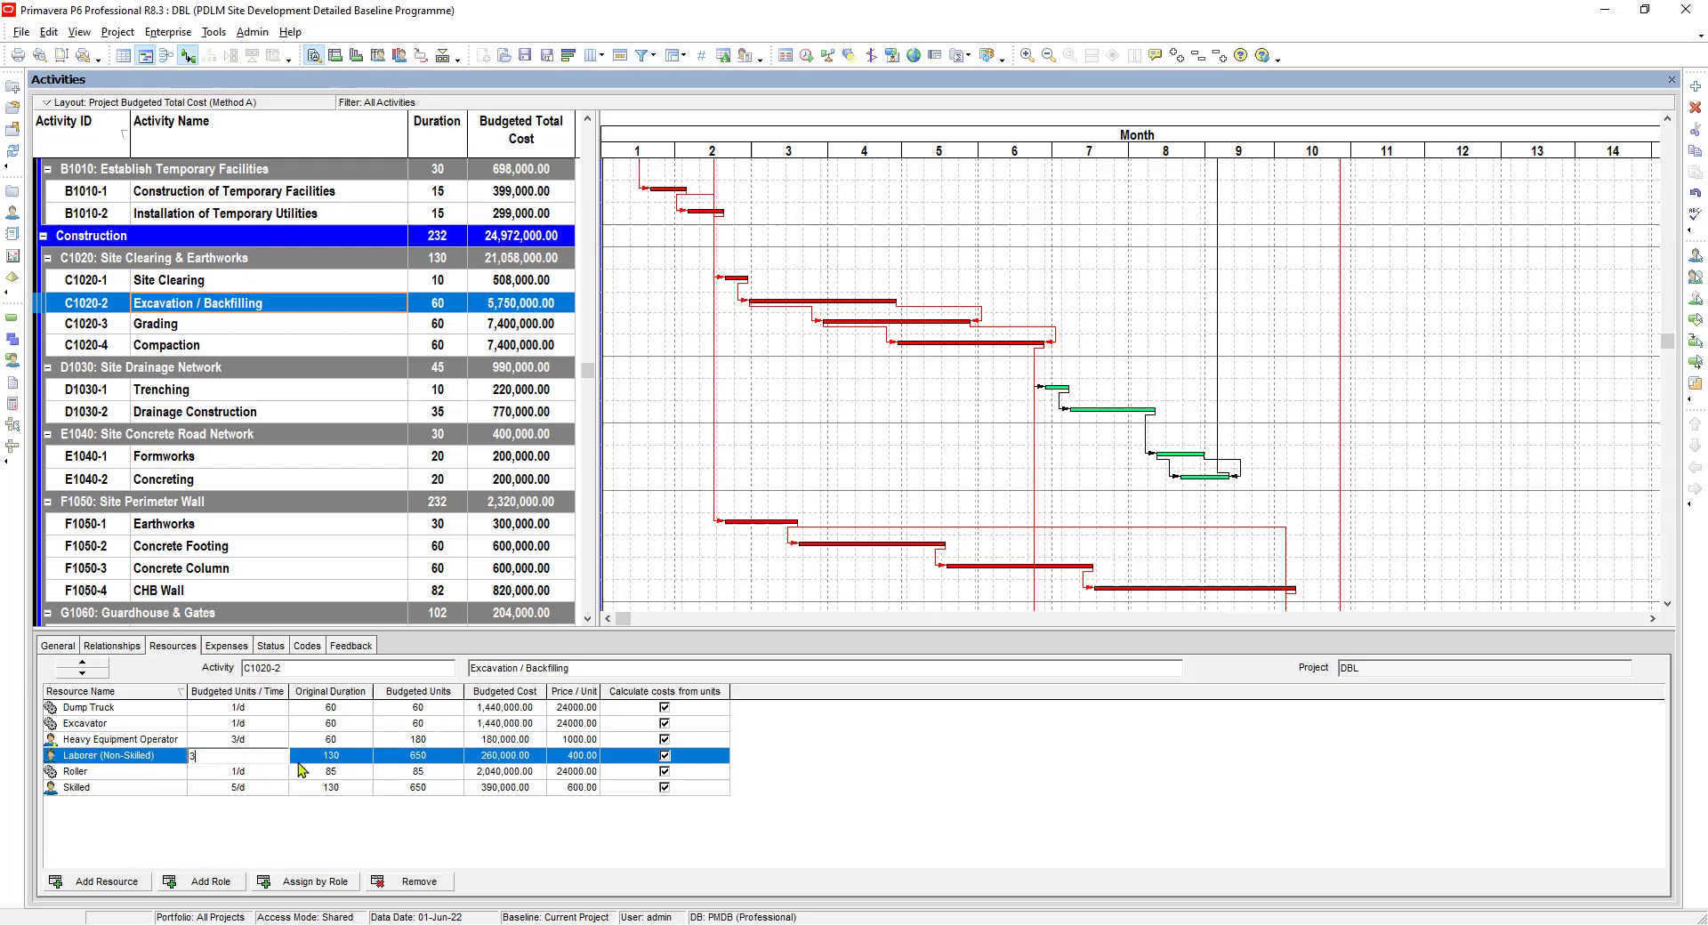
click(342, 758)
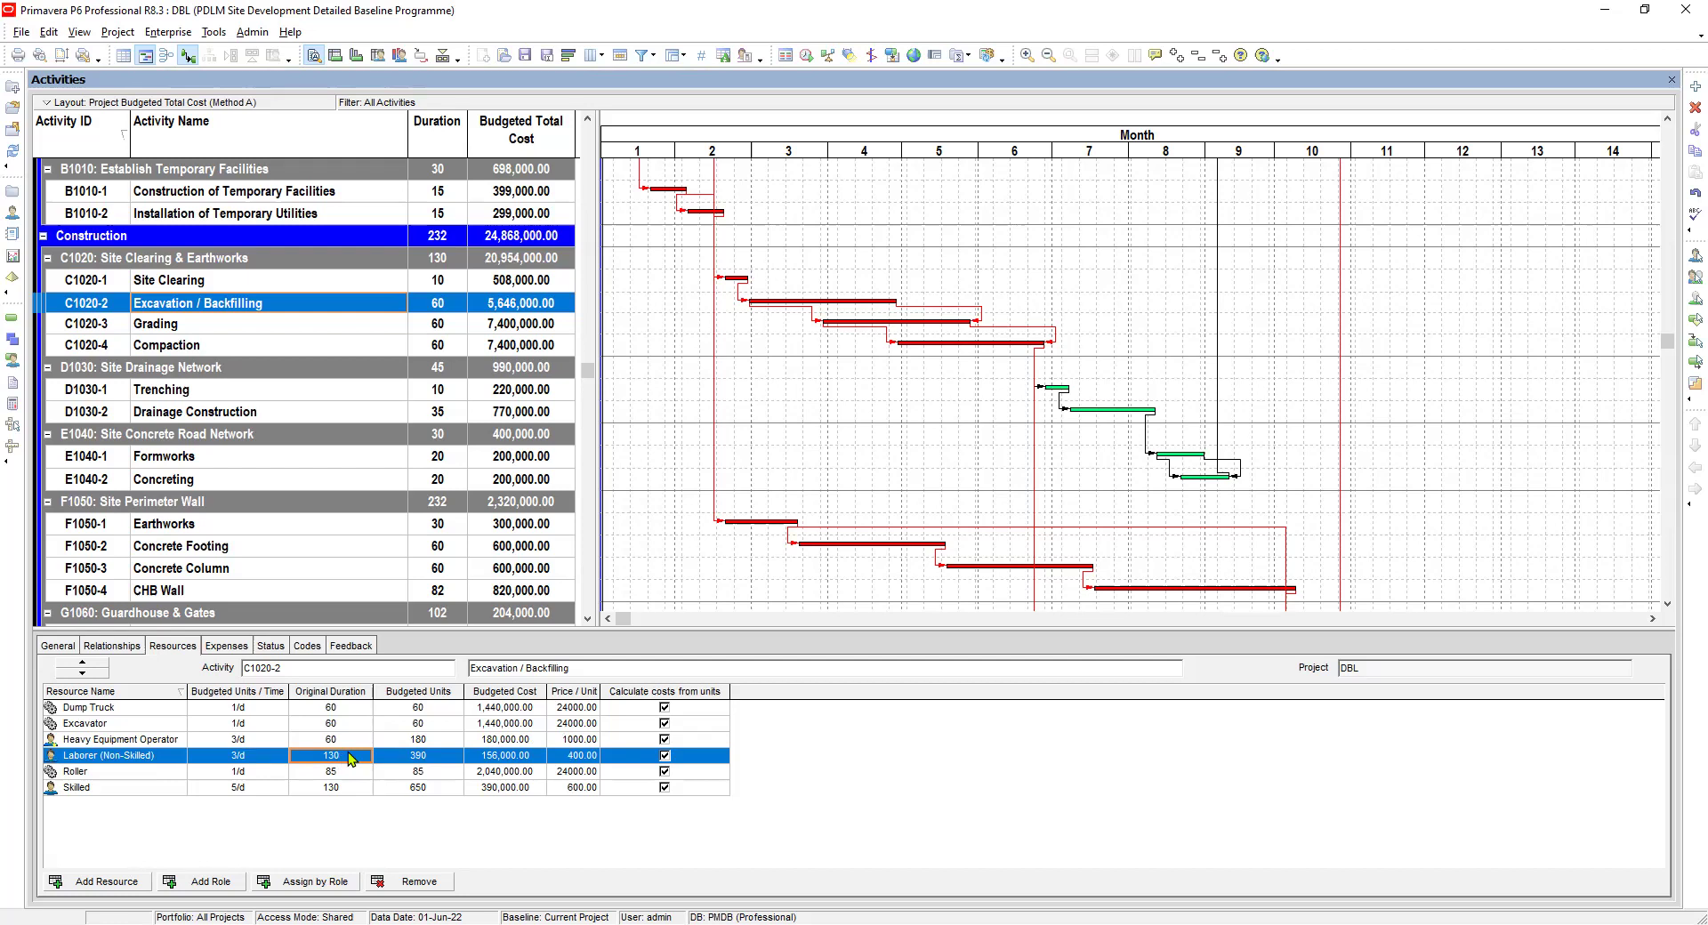
click(342, 759)
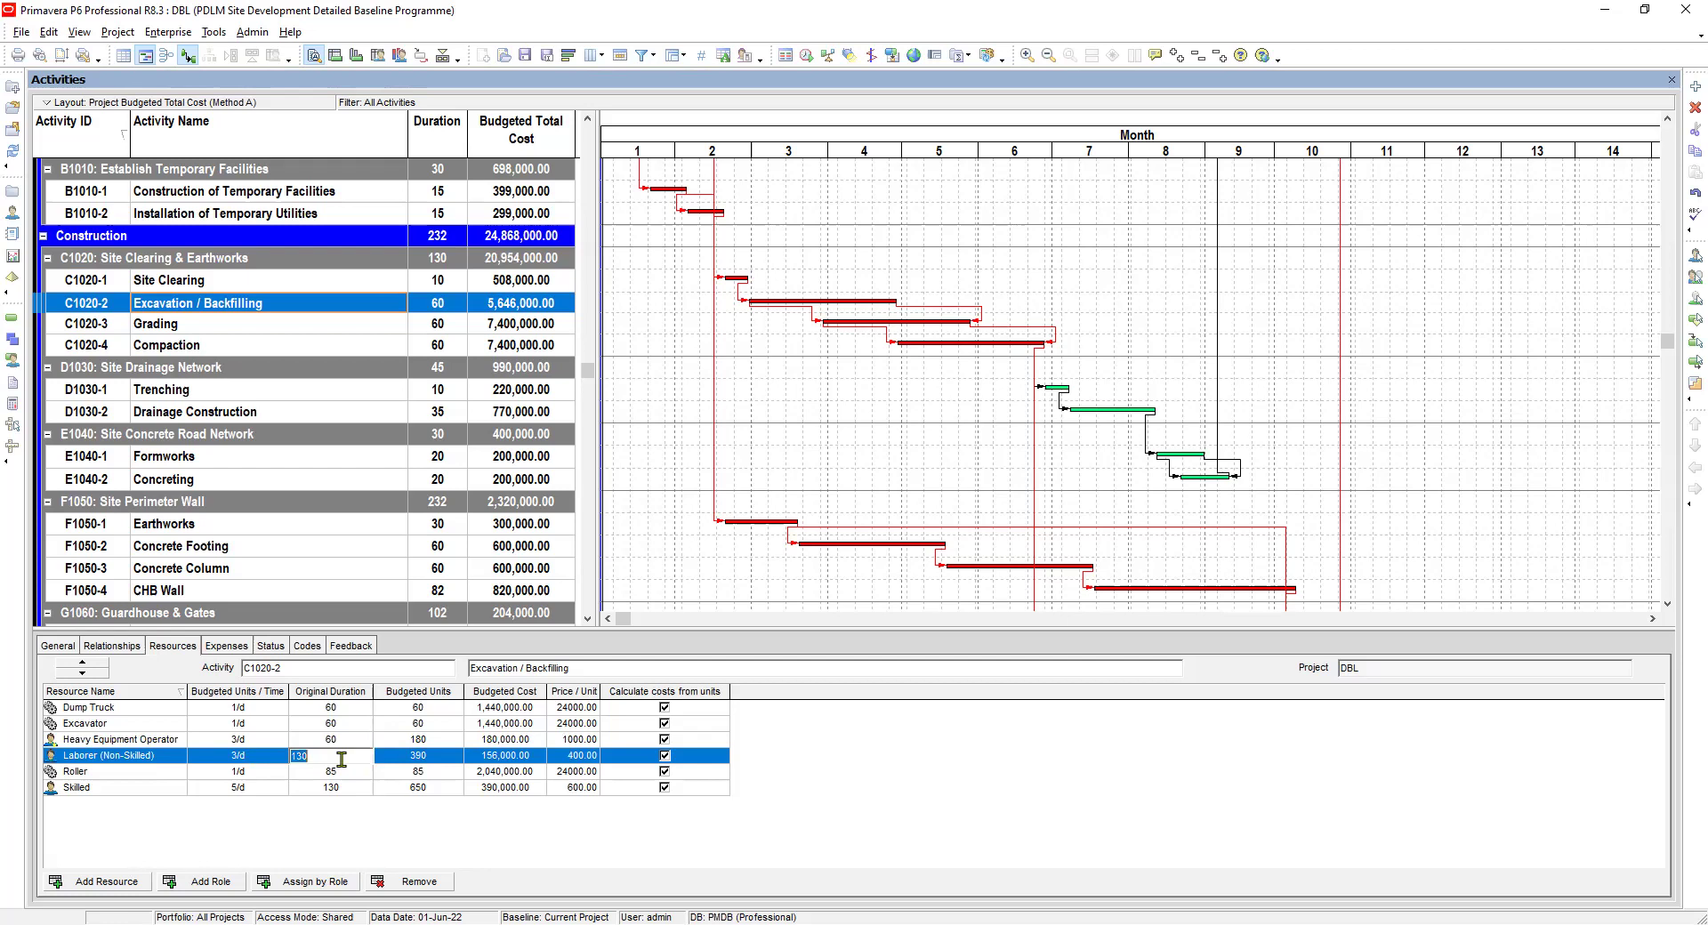
text(60)
key(Return)
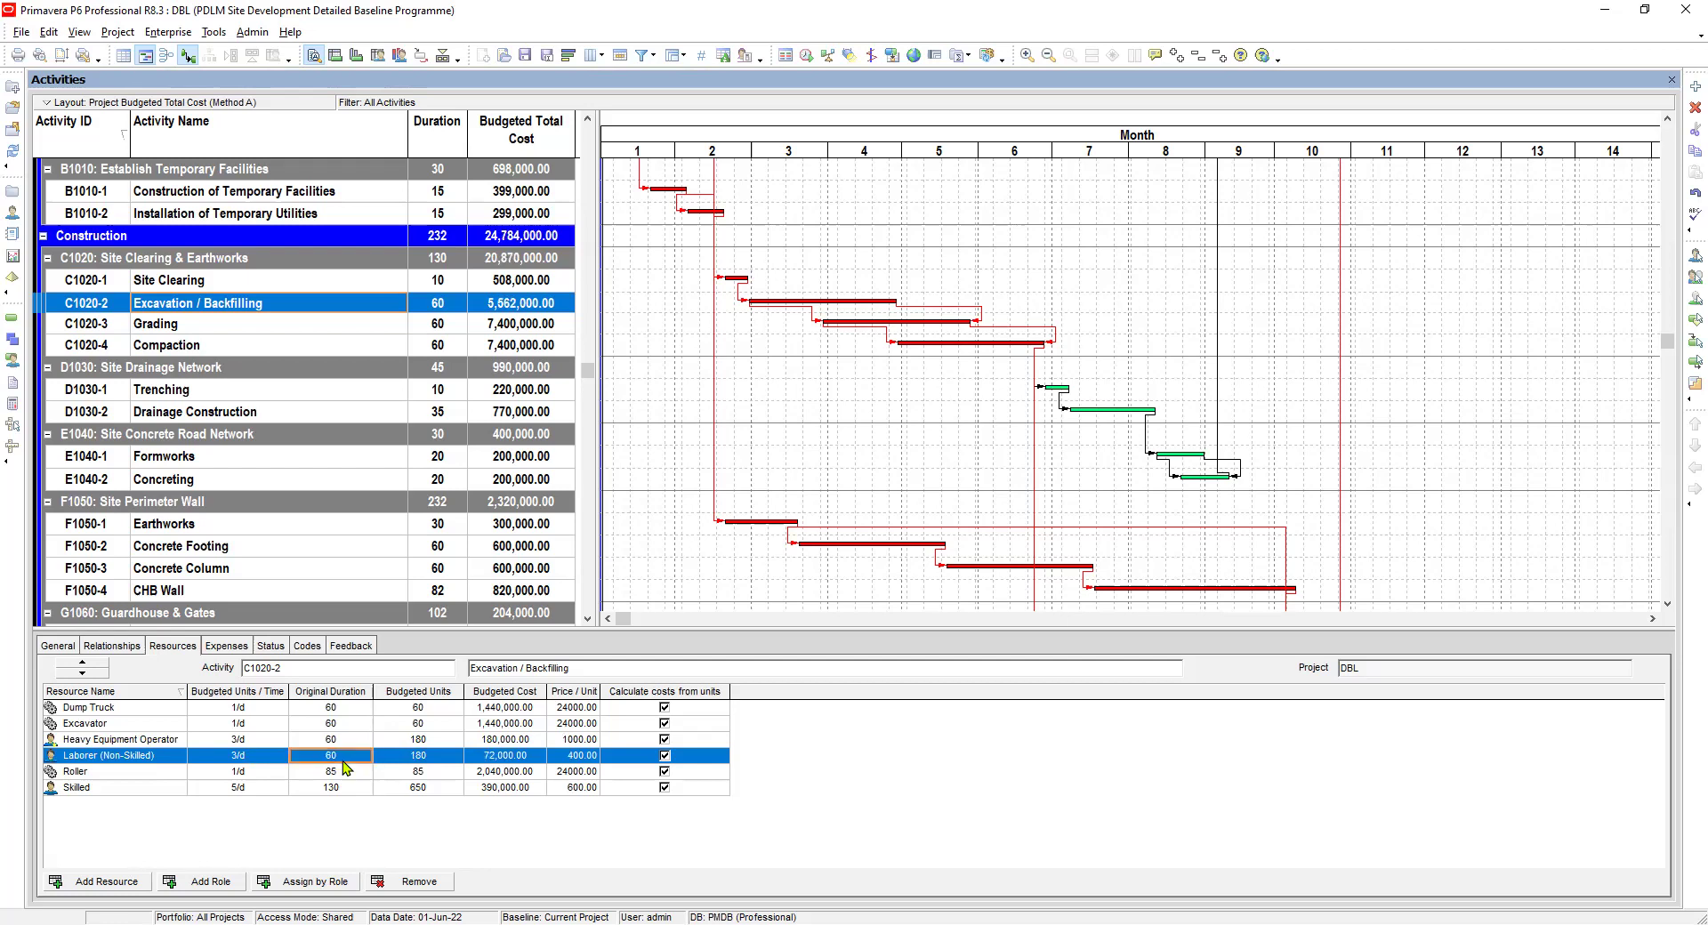
Remove the Roller resource assignment from Excavation / Backfilling
click(240, 772)
click(417, 885)
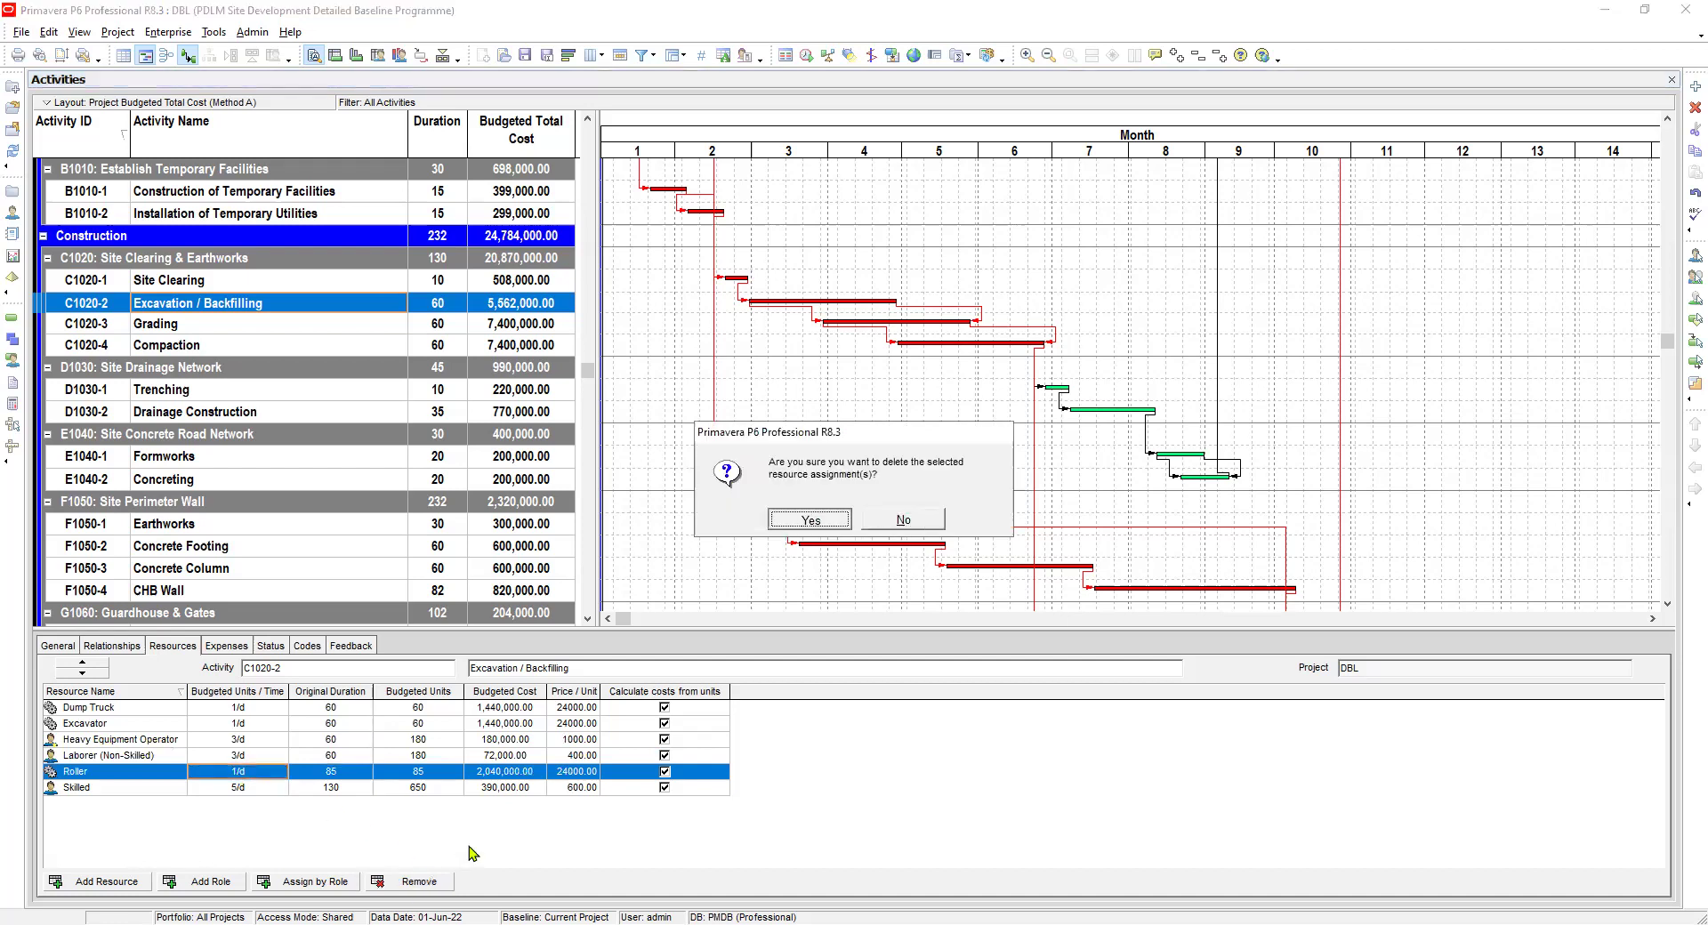
key(Return)
Set the Skilled resource's budgeted units per time to 3 and original duration to 60 for Excavation / Backfilling
click(252, 771)
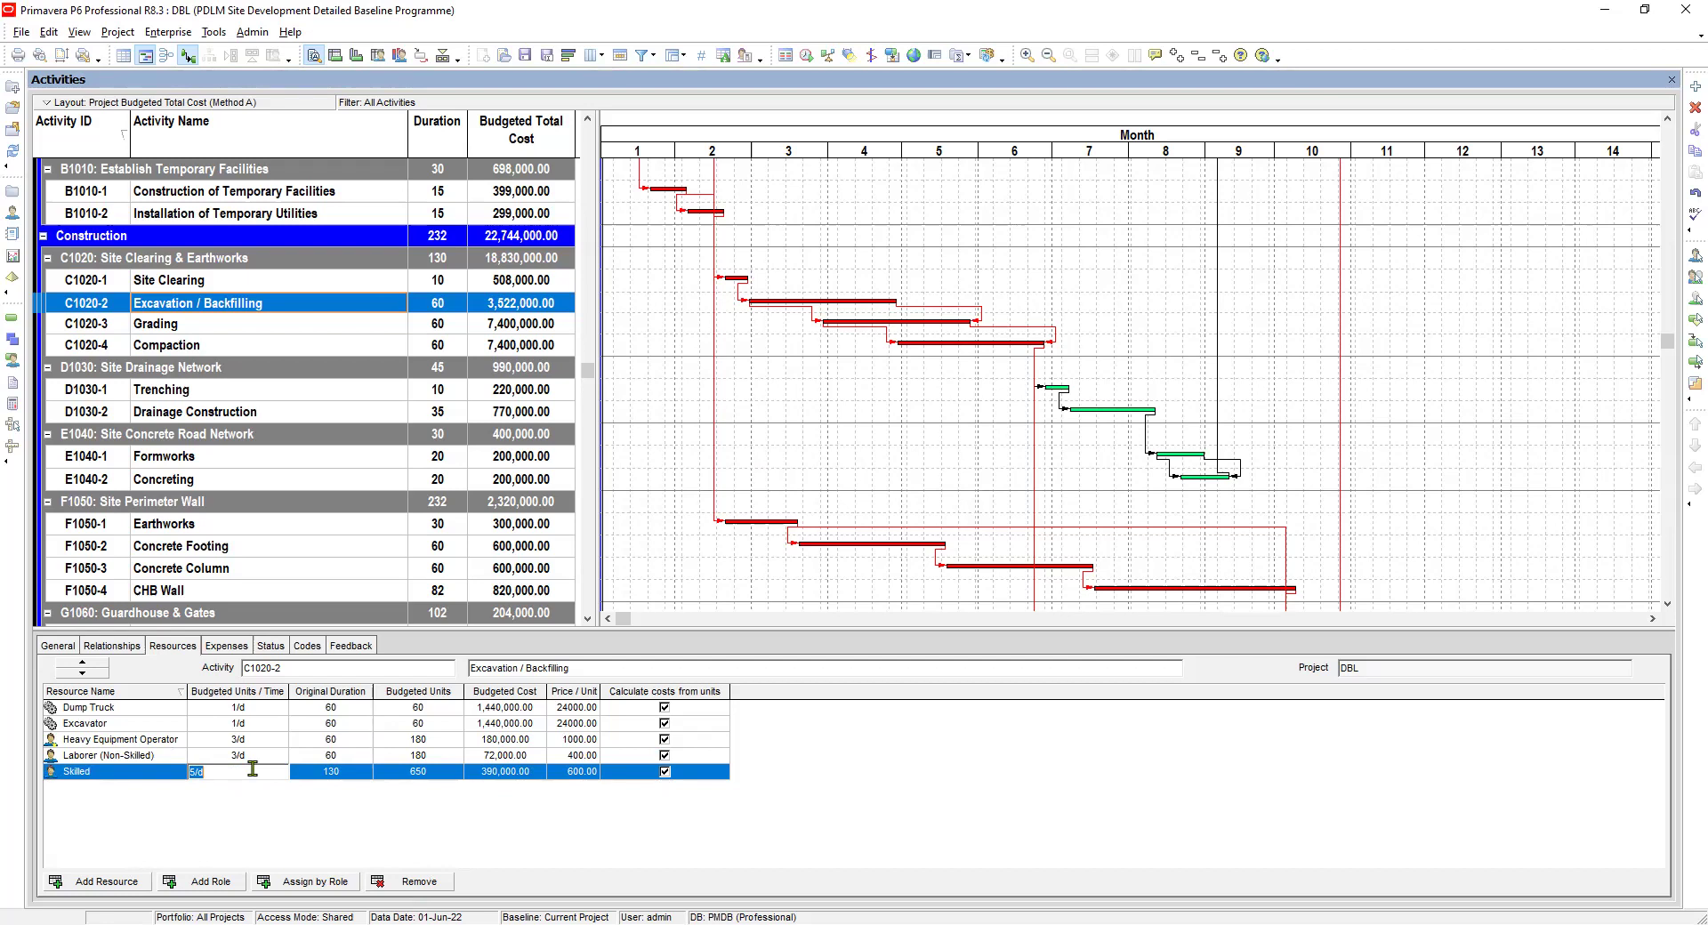
text(3)
click(346, 773)
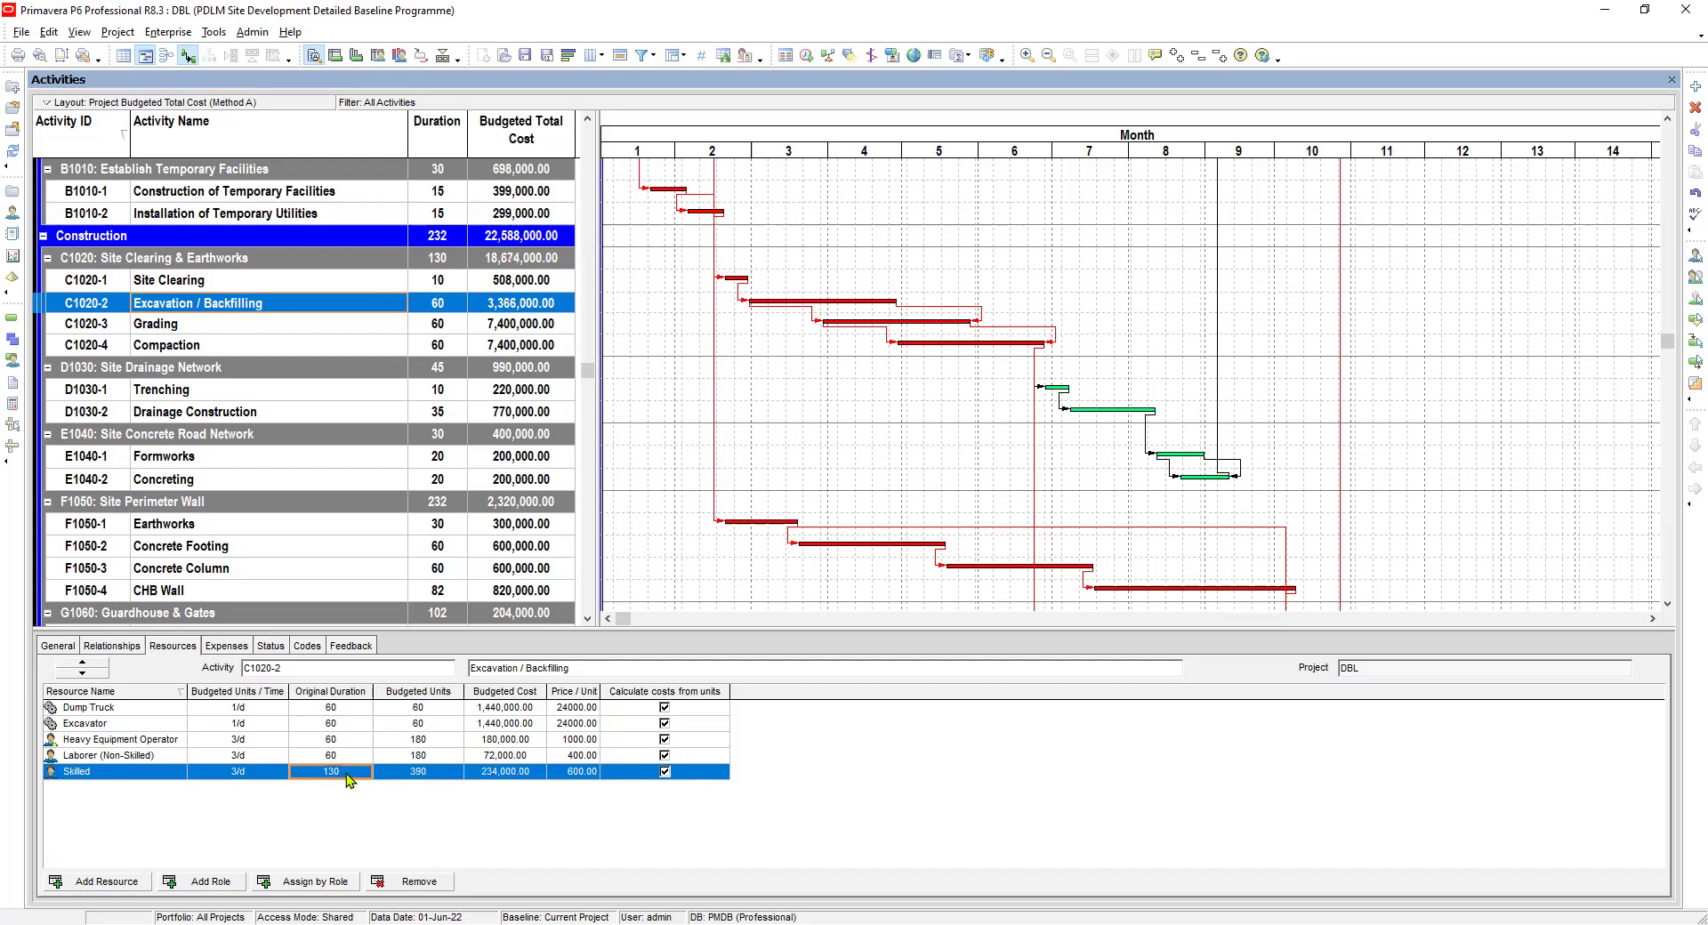
click(327, 773)
text(60)
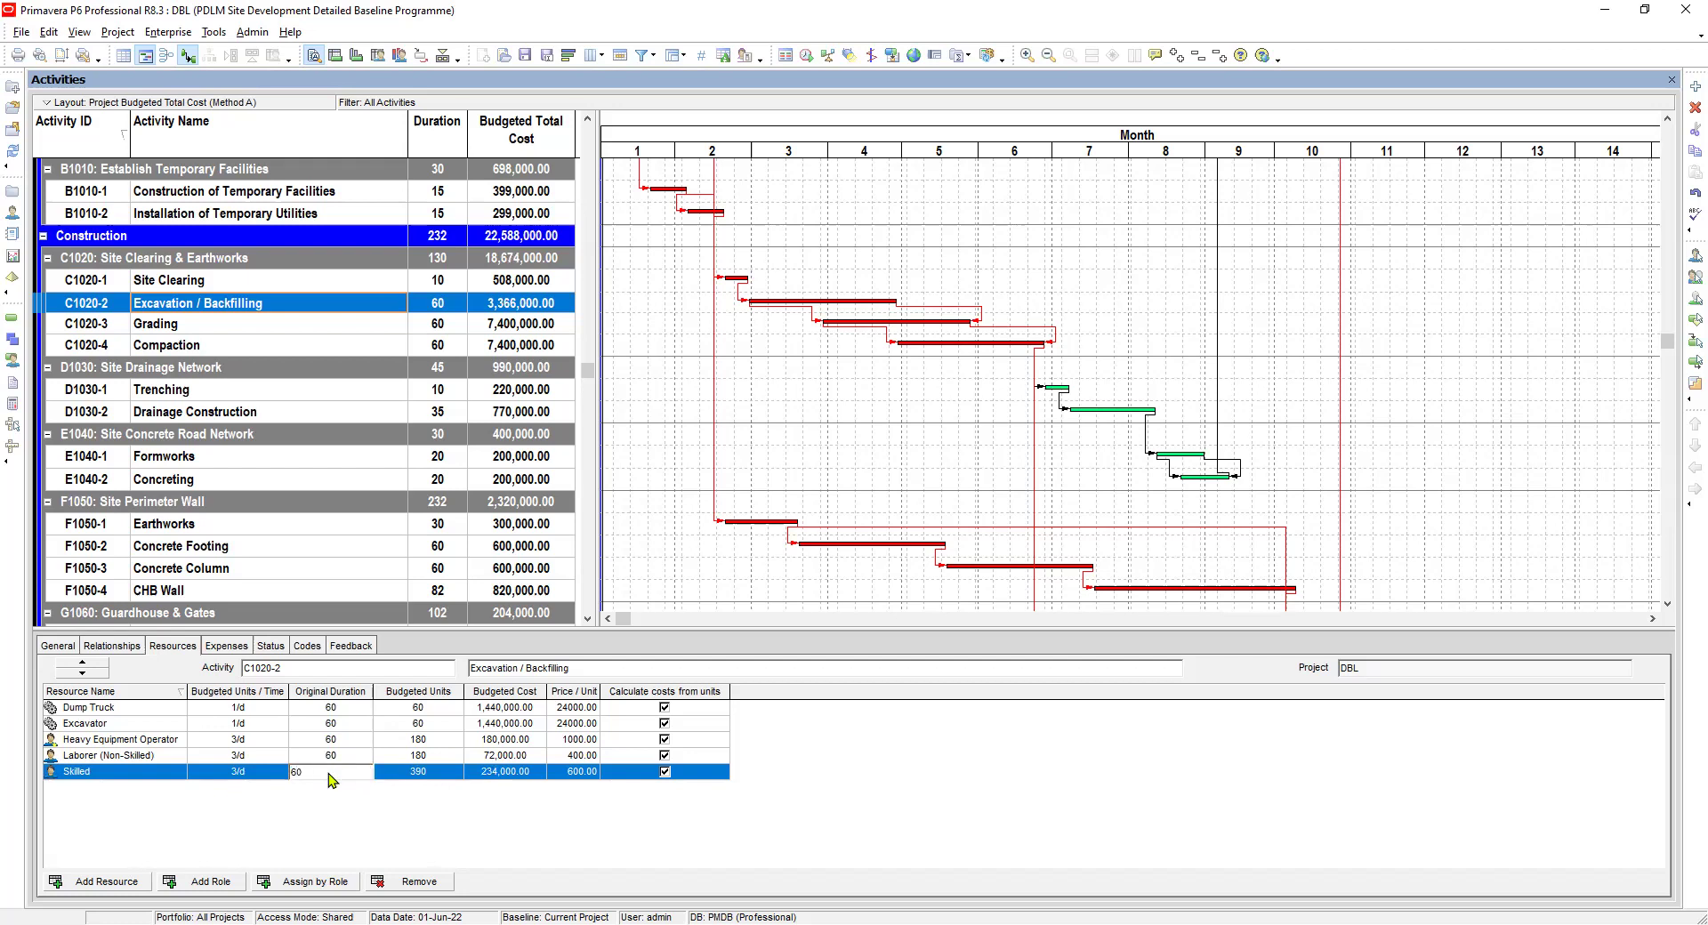
key(Return)
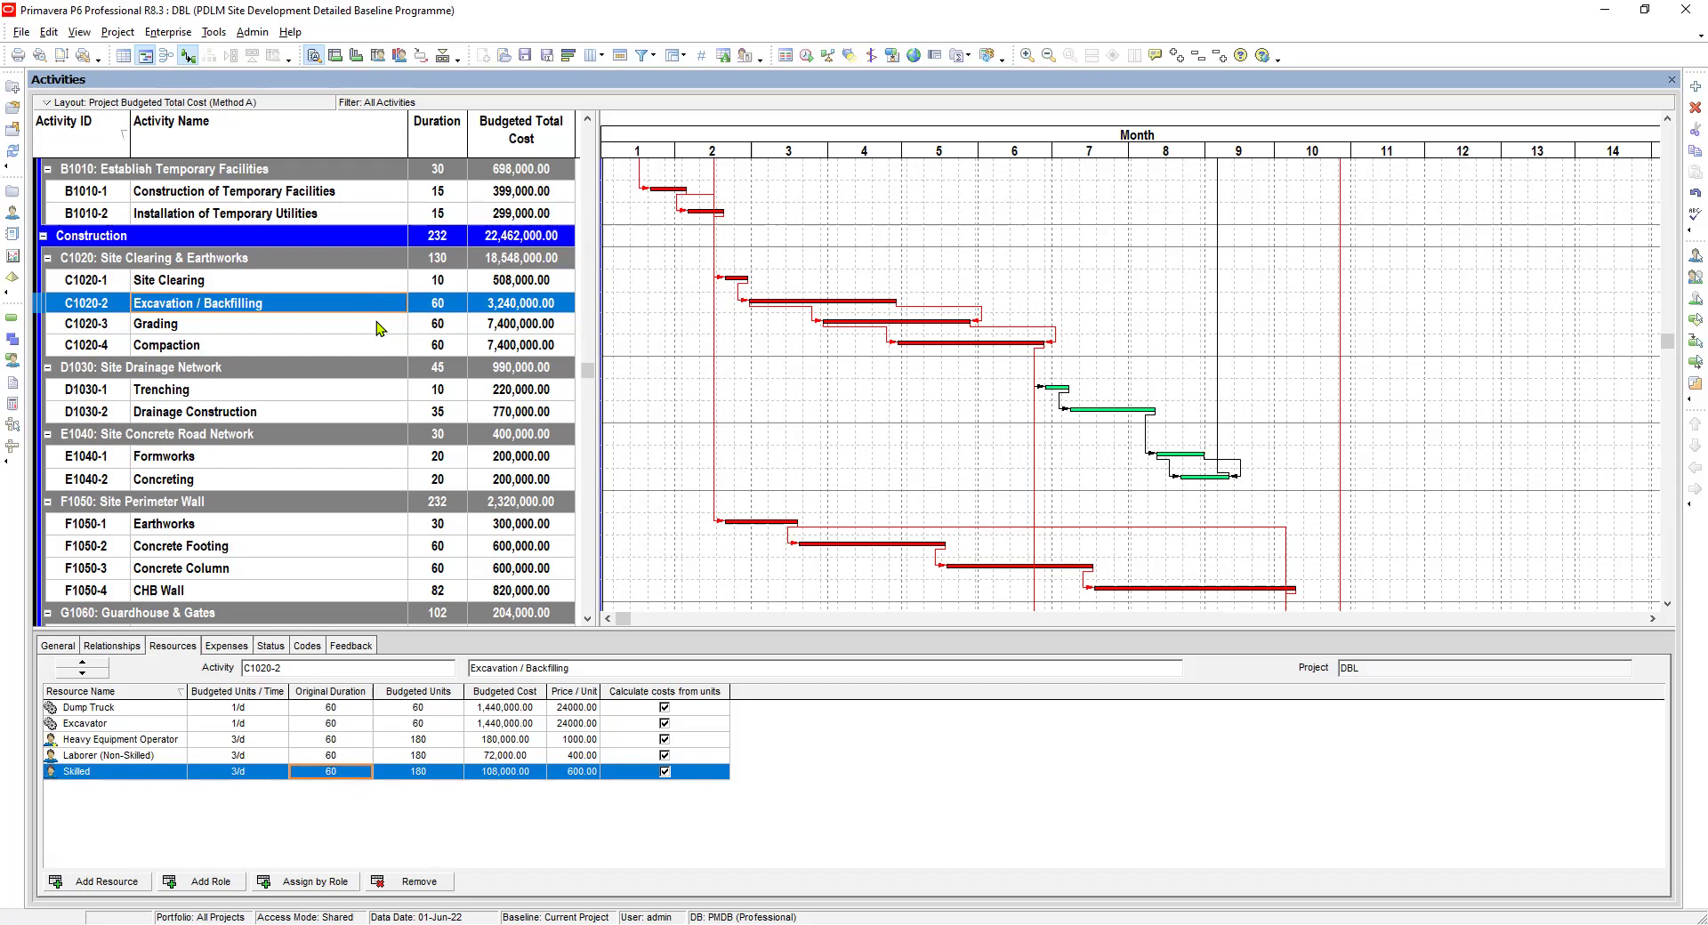
Set the original duration of both the Dump Truck and the Excavator to 20 for the Grading activity
click(340, 331)
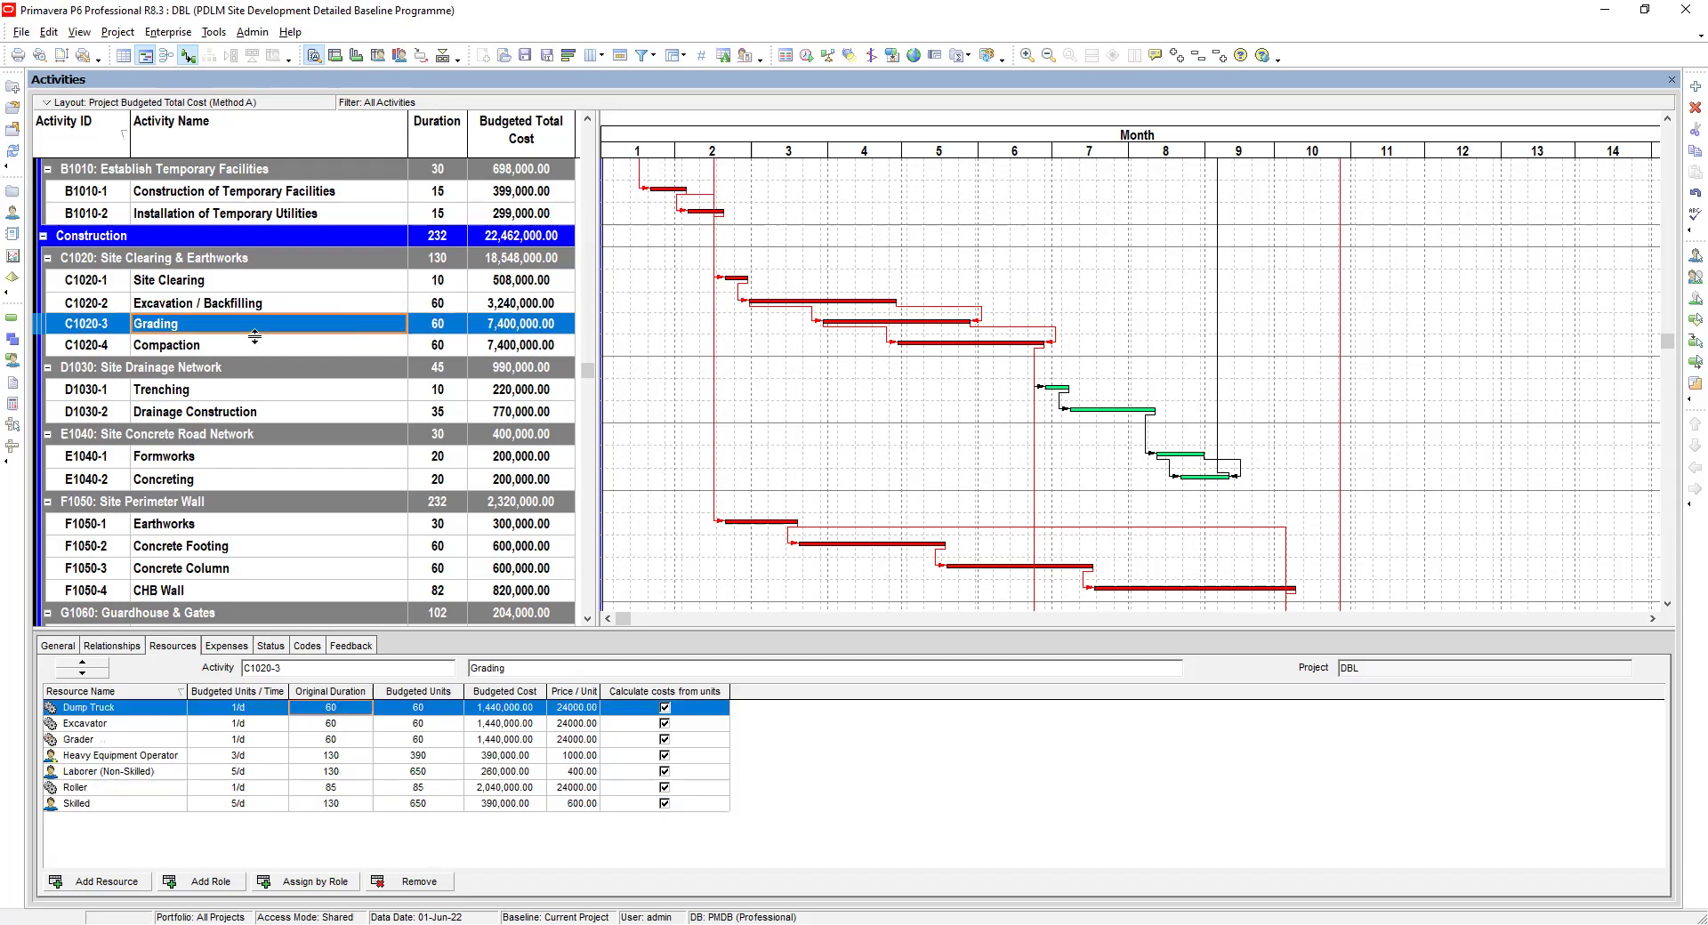
click(255, 708)
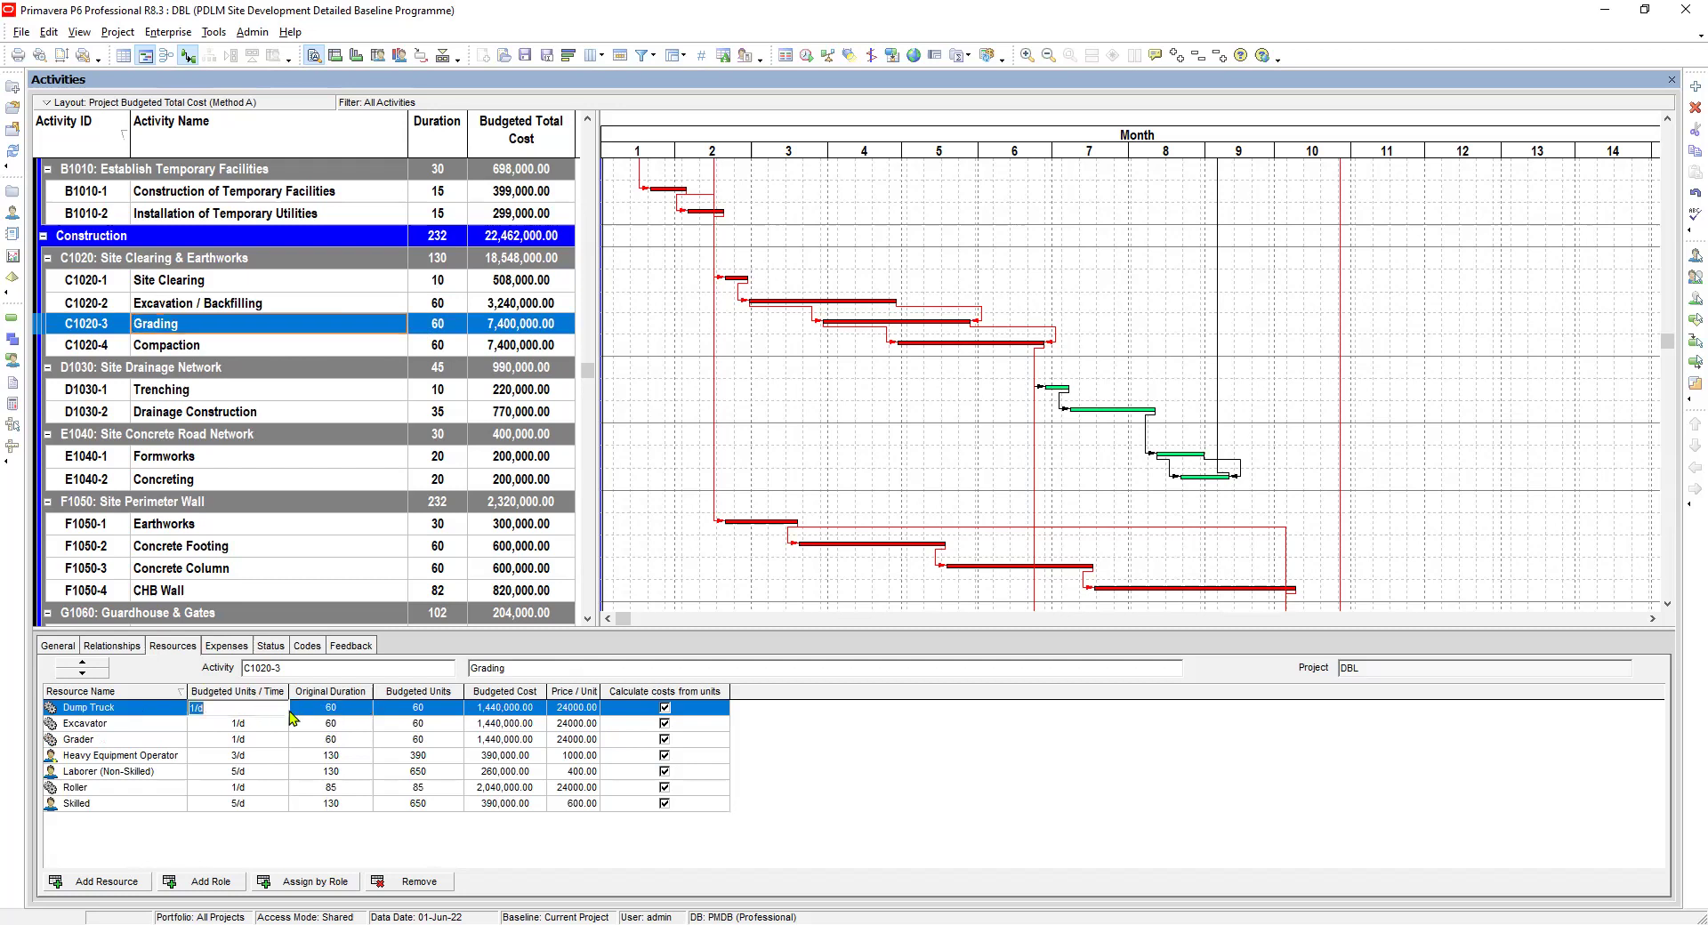
click(347, 711)
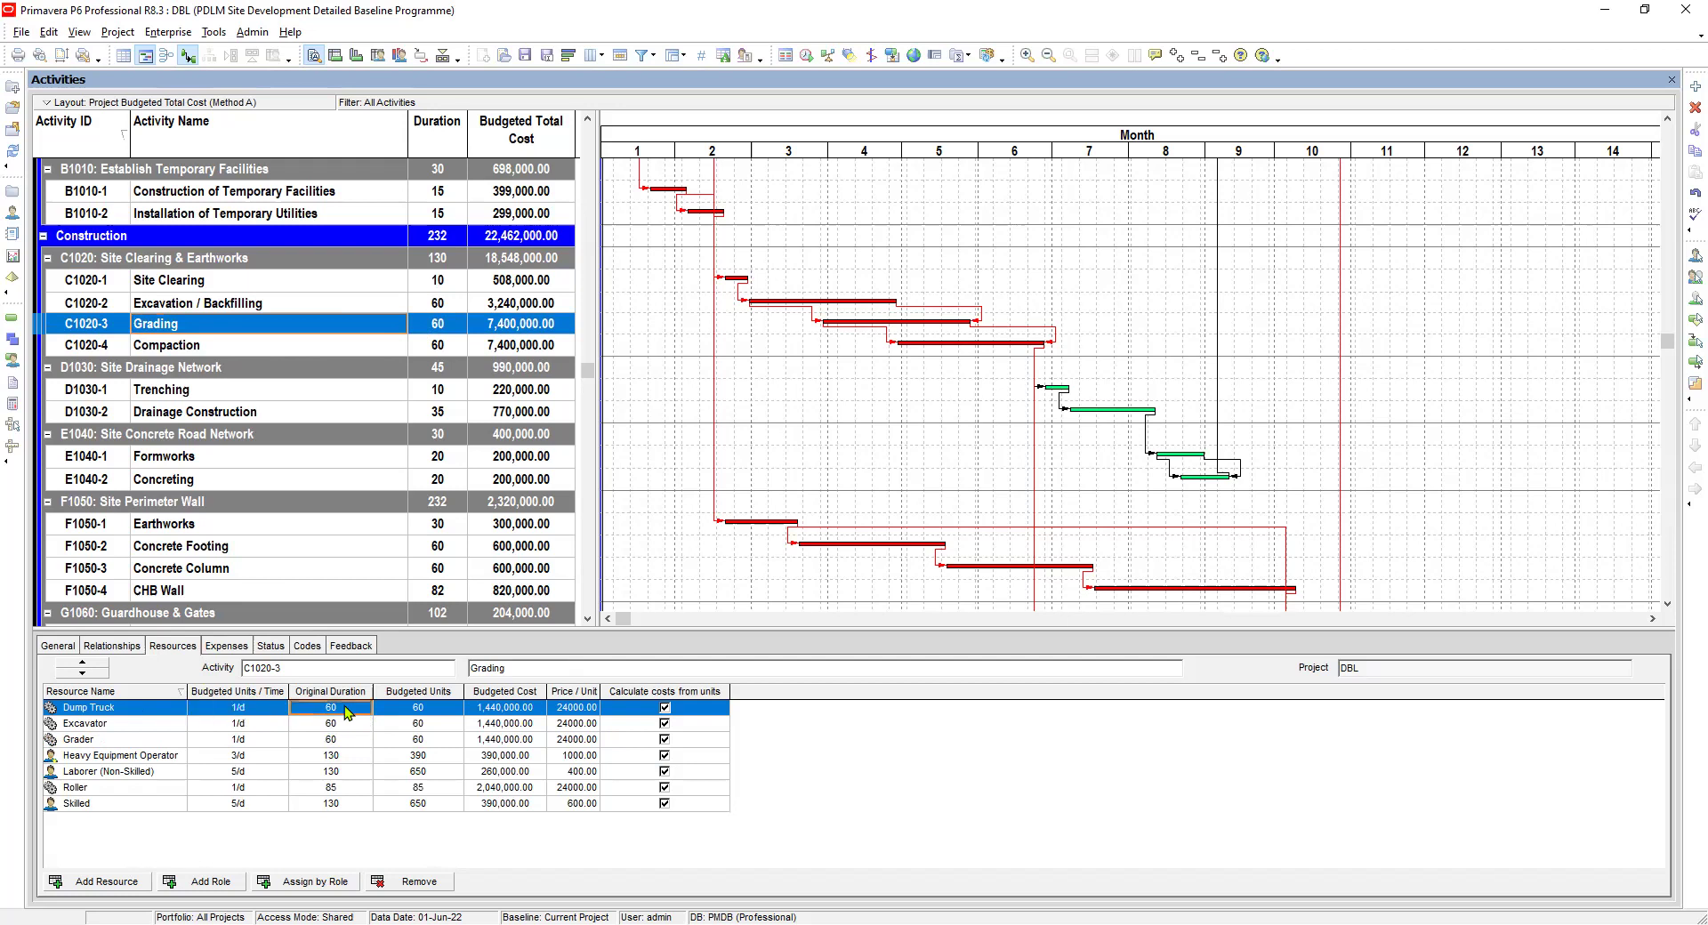
text(20)
key(Return)
click(255, 727)
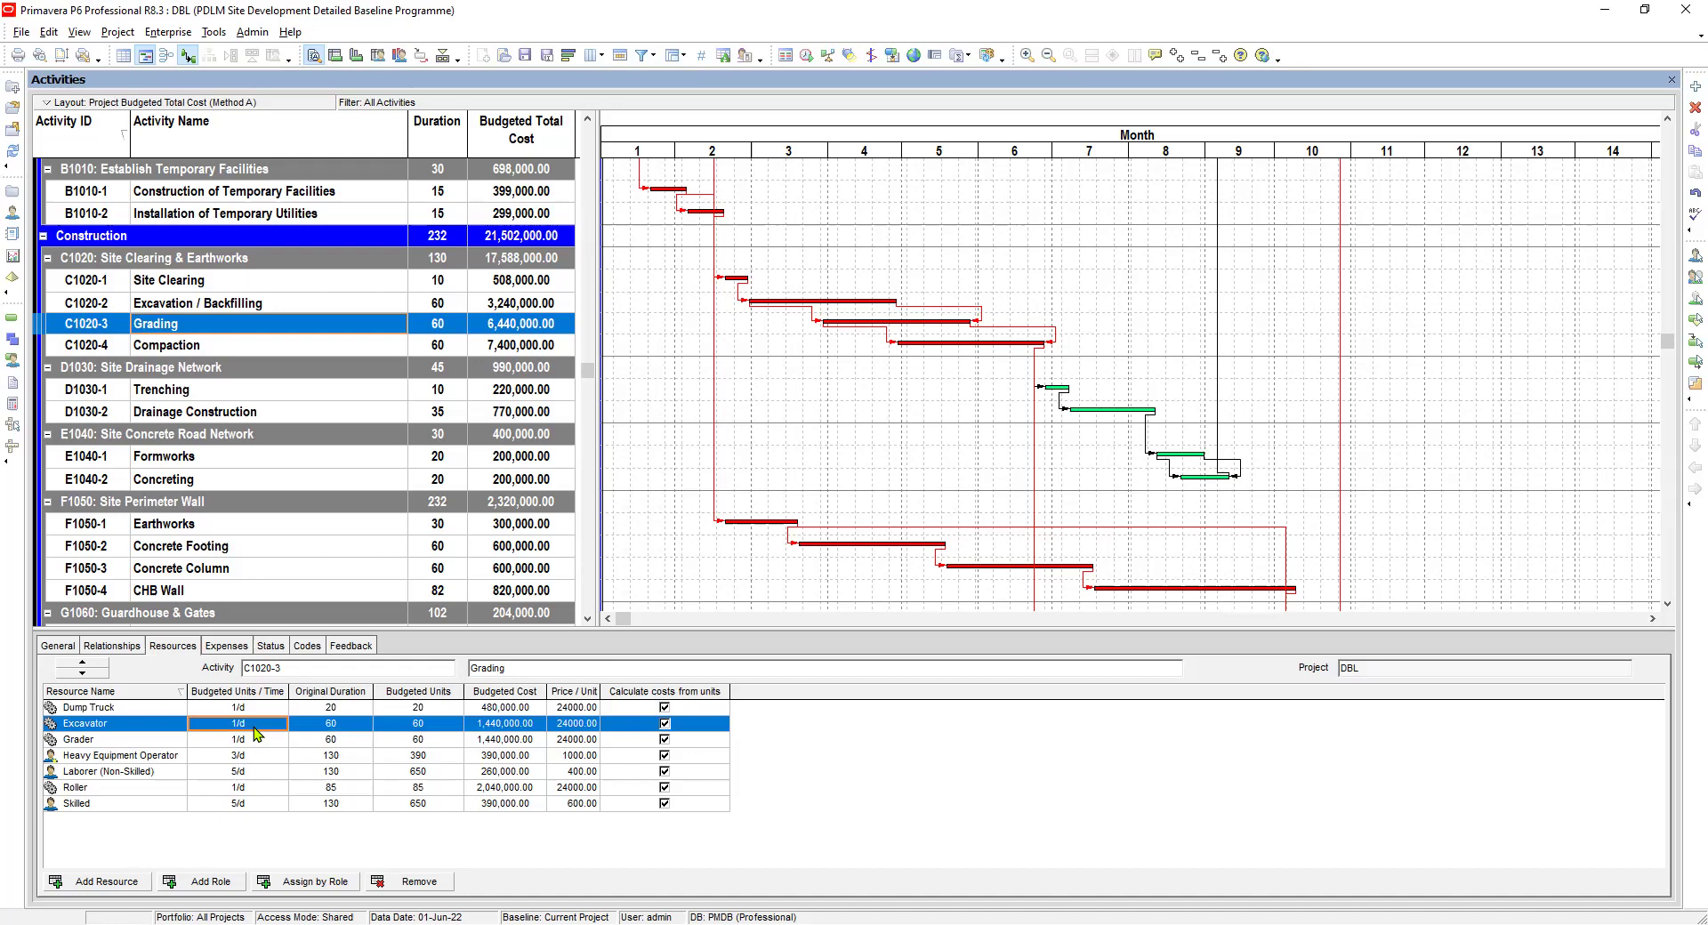
click(339, 724)
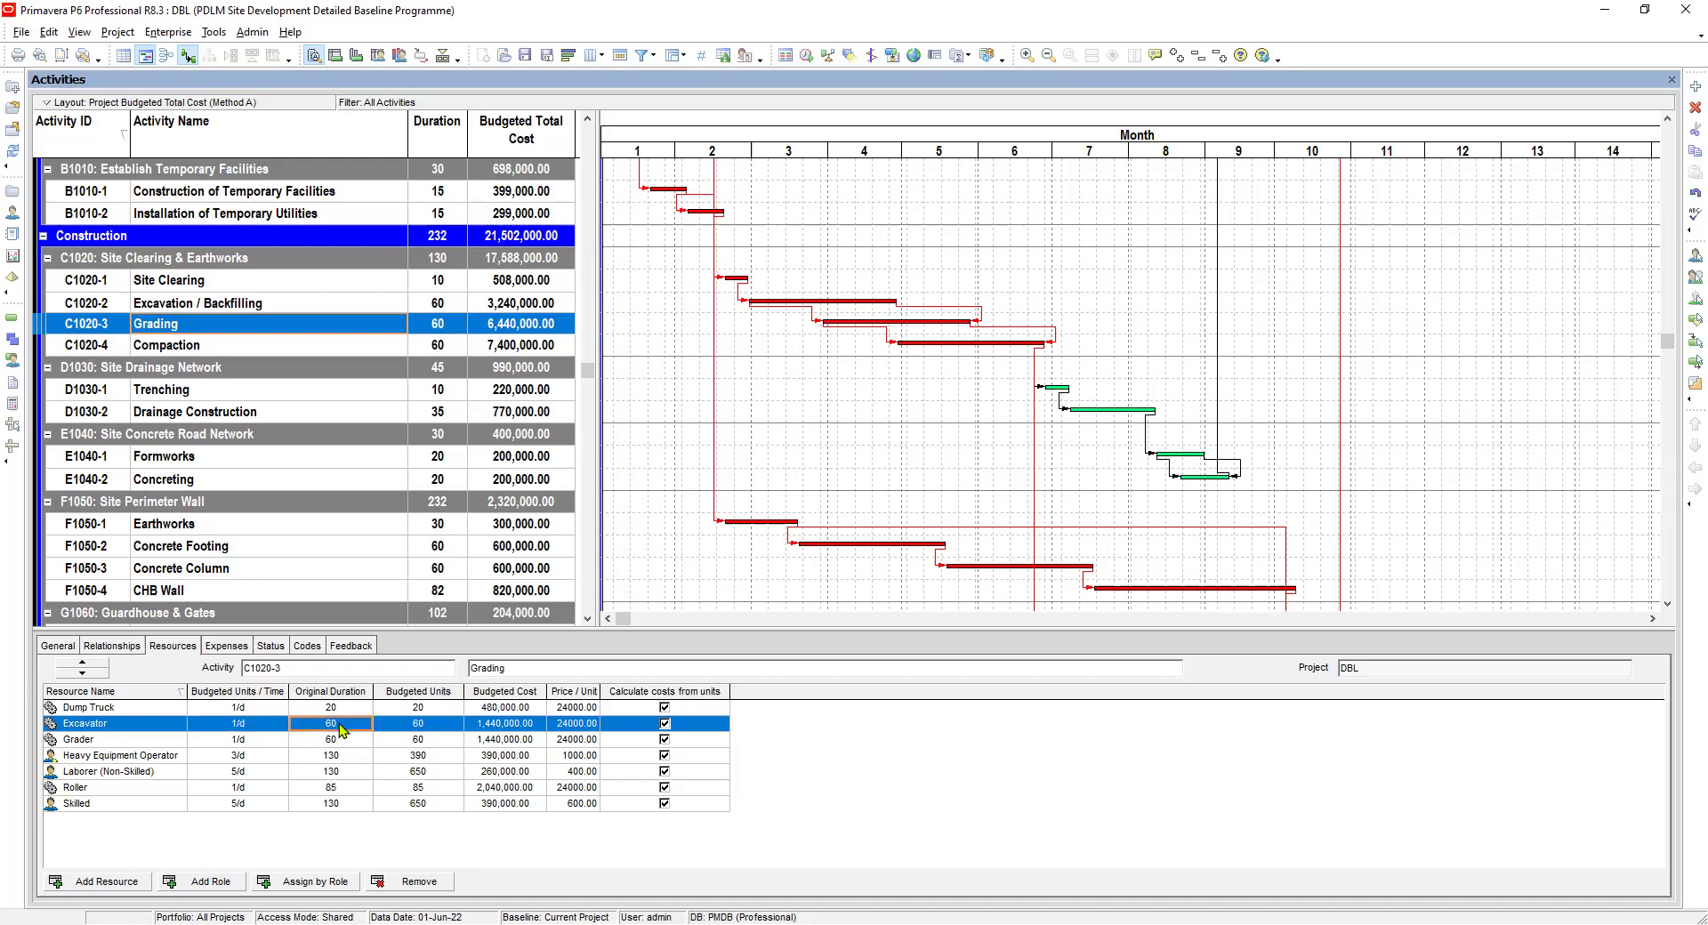
text(20)
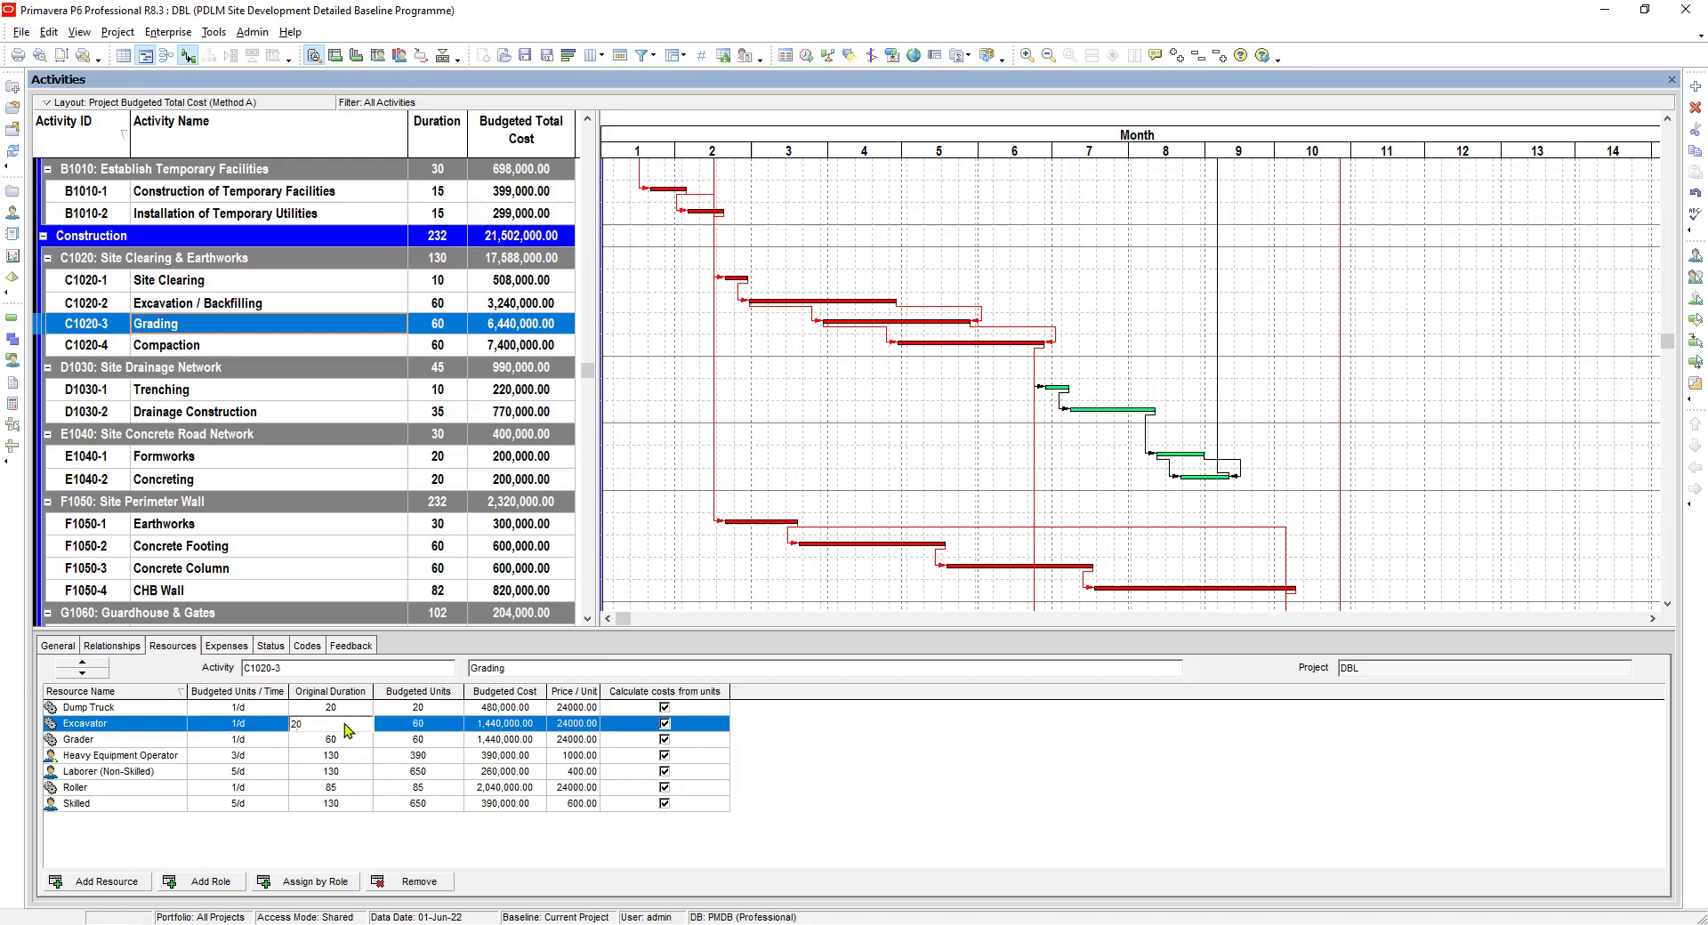
Enter 1 budgeted unit per time and an original duration of 60 for the Grader in Grading
click(184, 743)
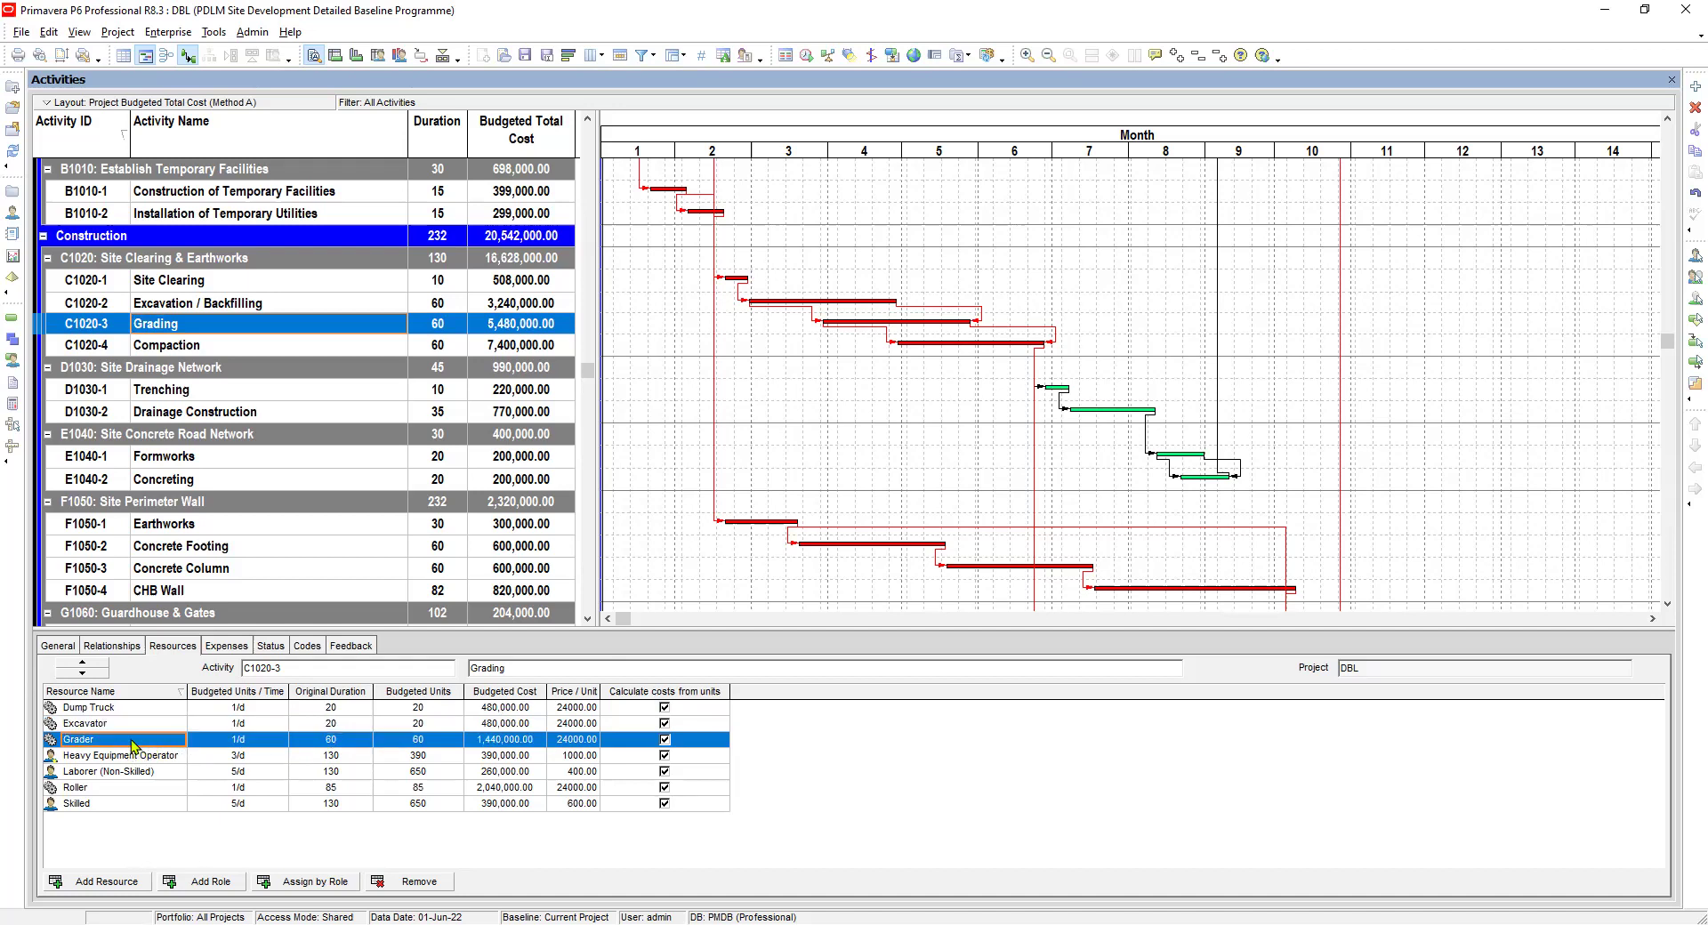
click(250, 743)
text(1)
click(343, 748)
click(360, 746)
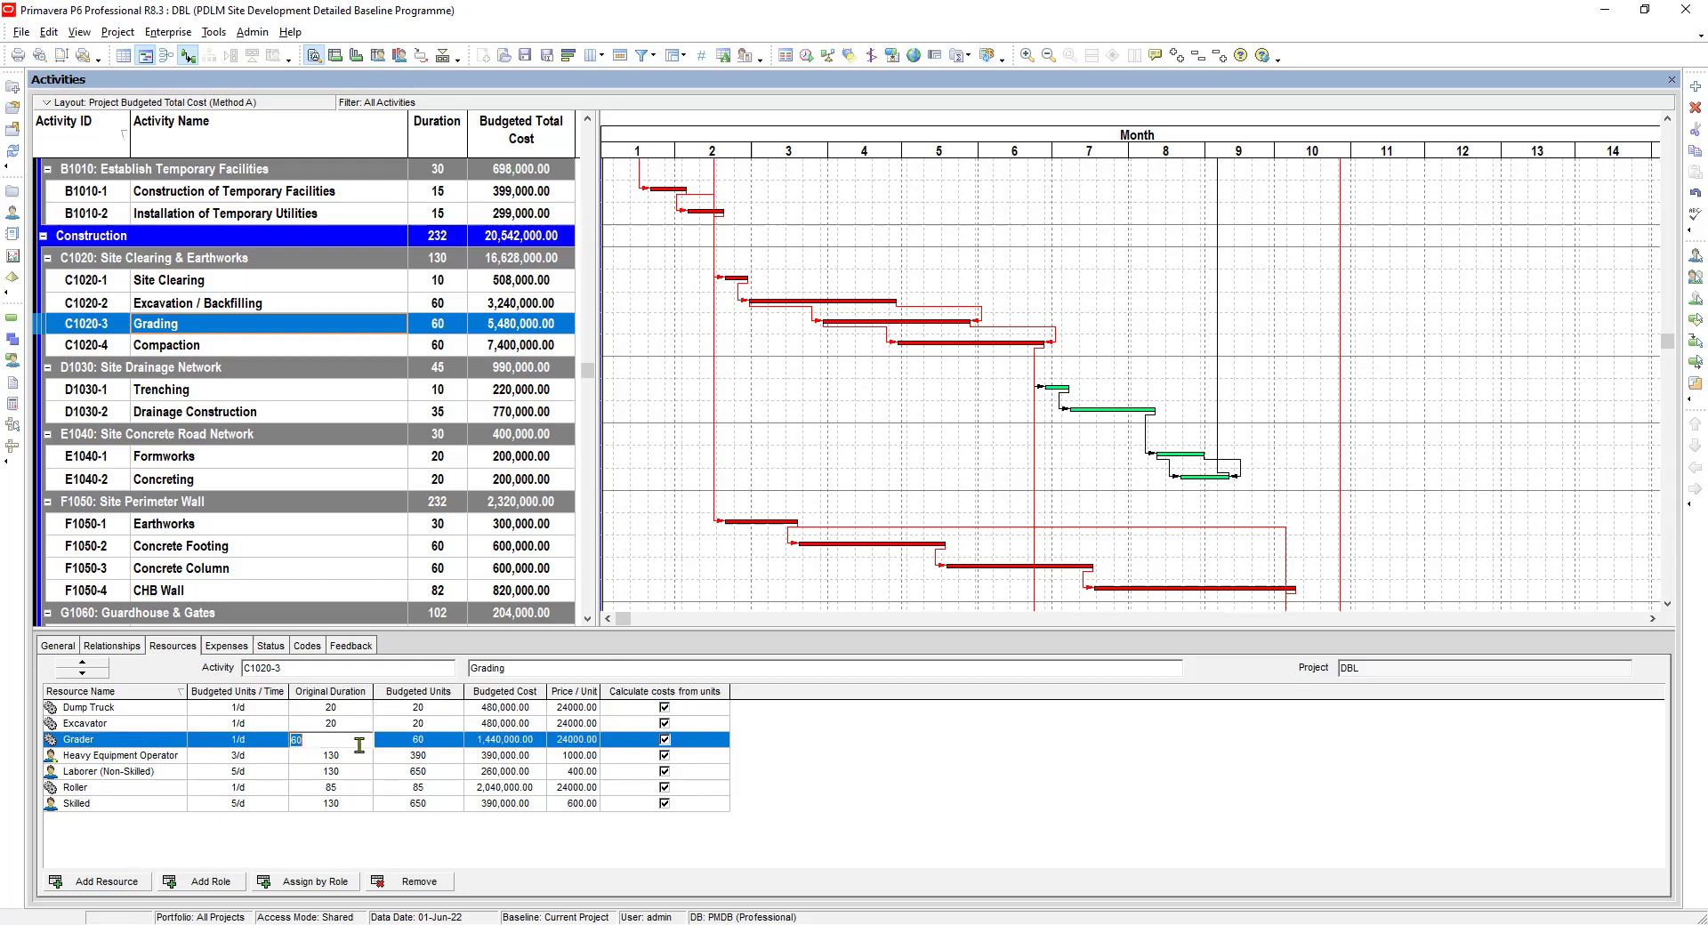
text(60)
Set the Heavy Equipment Operator's budgeted units per time to 2 and original duration to 60 for Grading
click(259, 757)
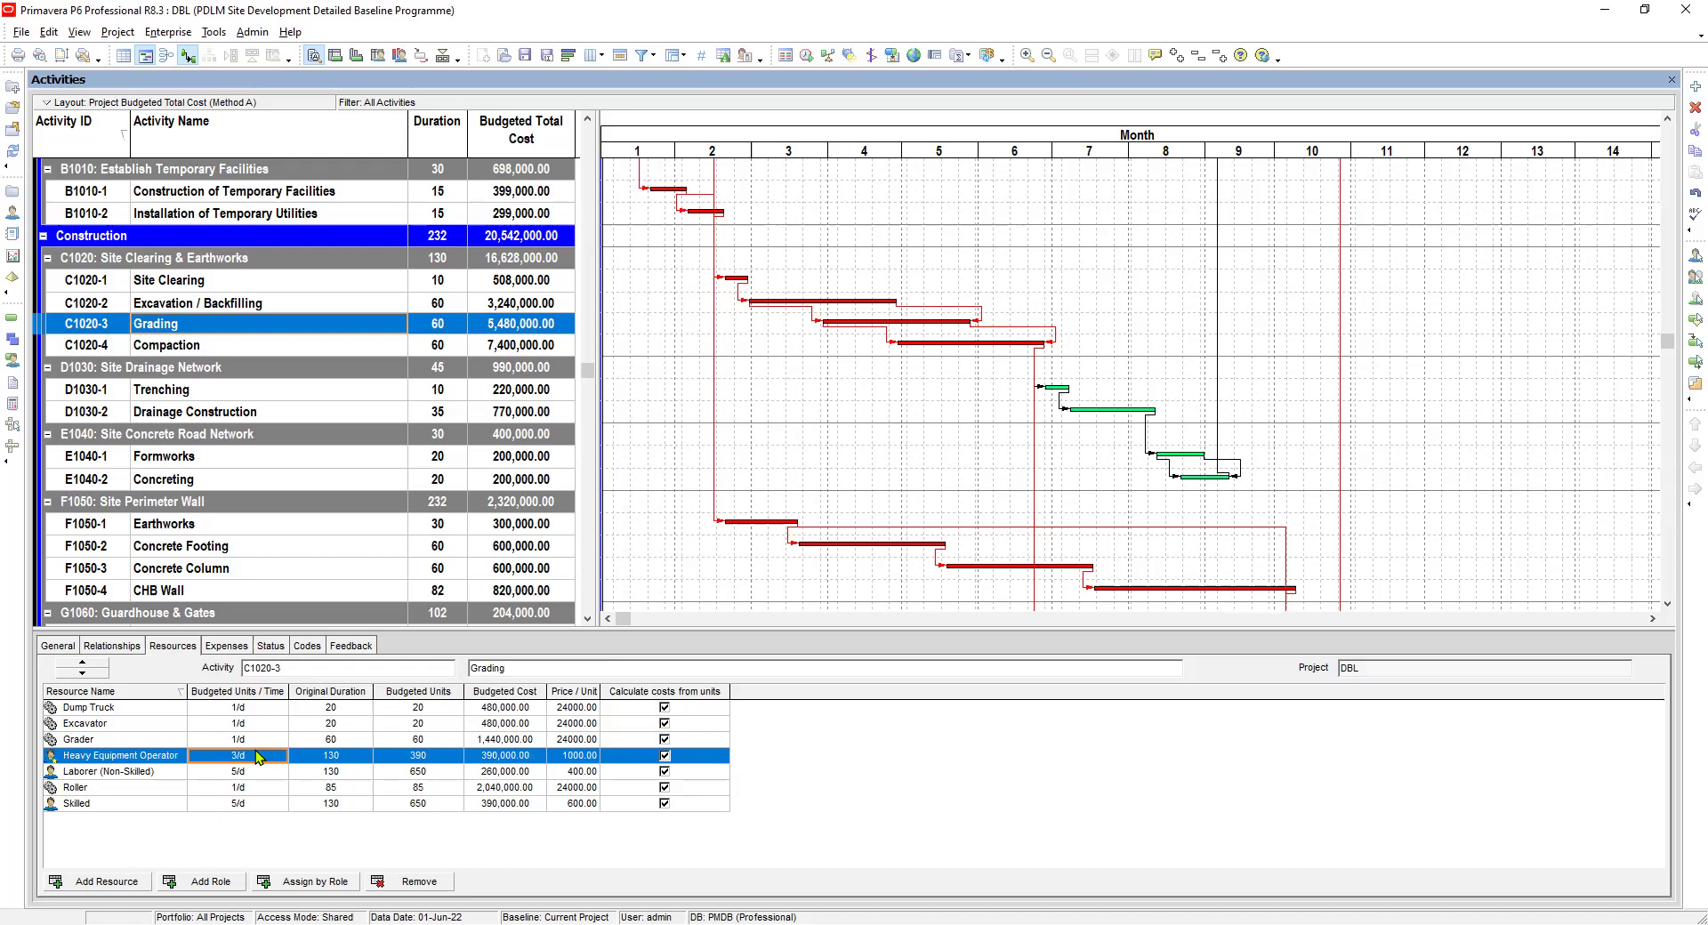
click(258, 755)
text(2)
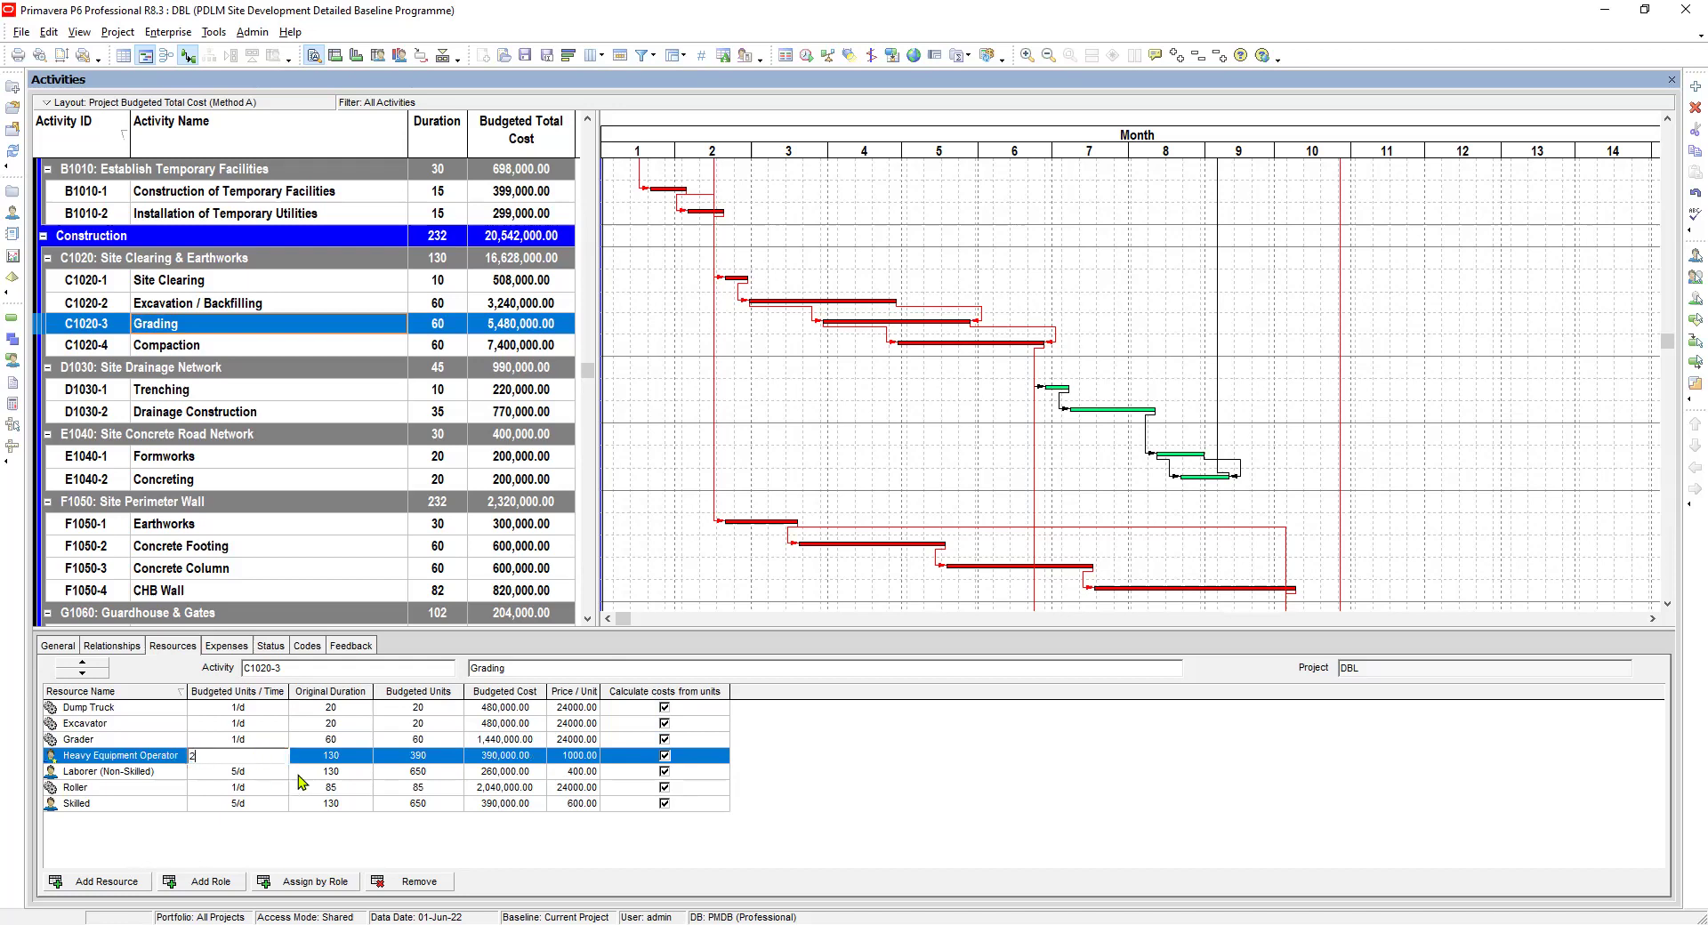
click(357, 758)
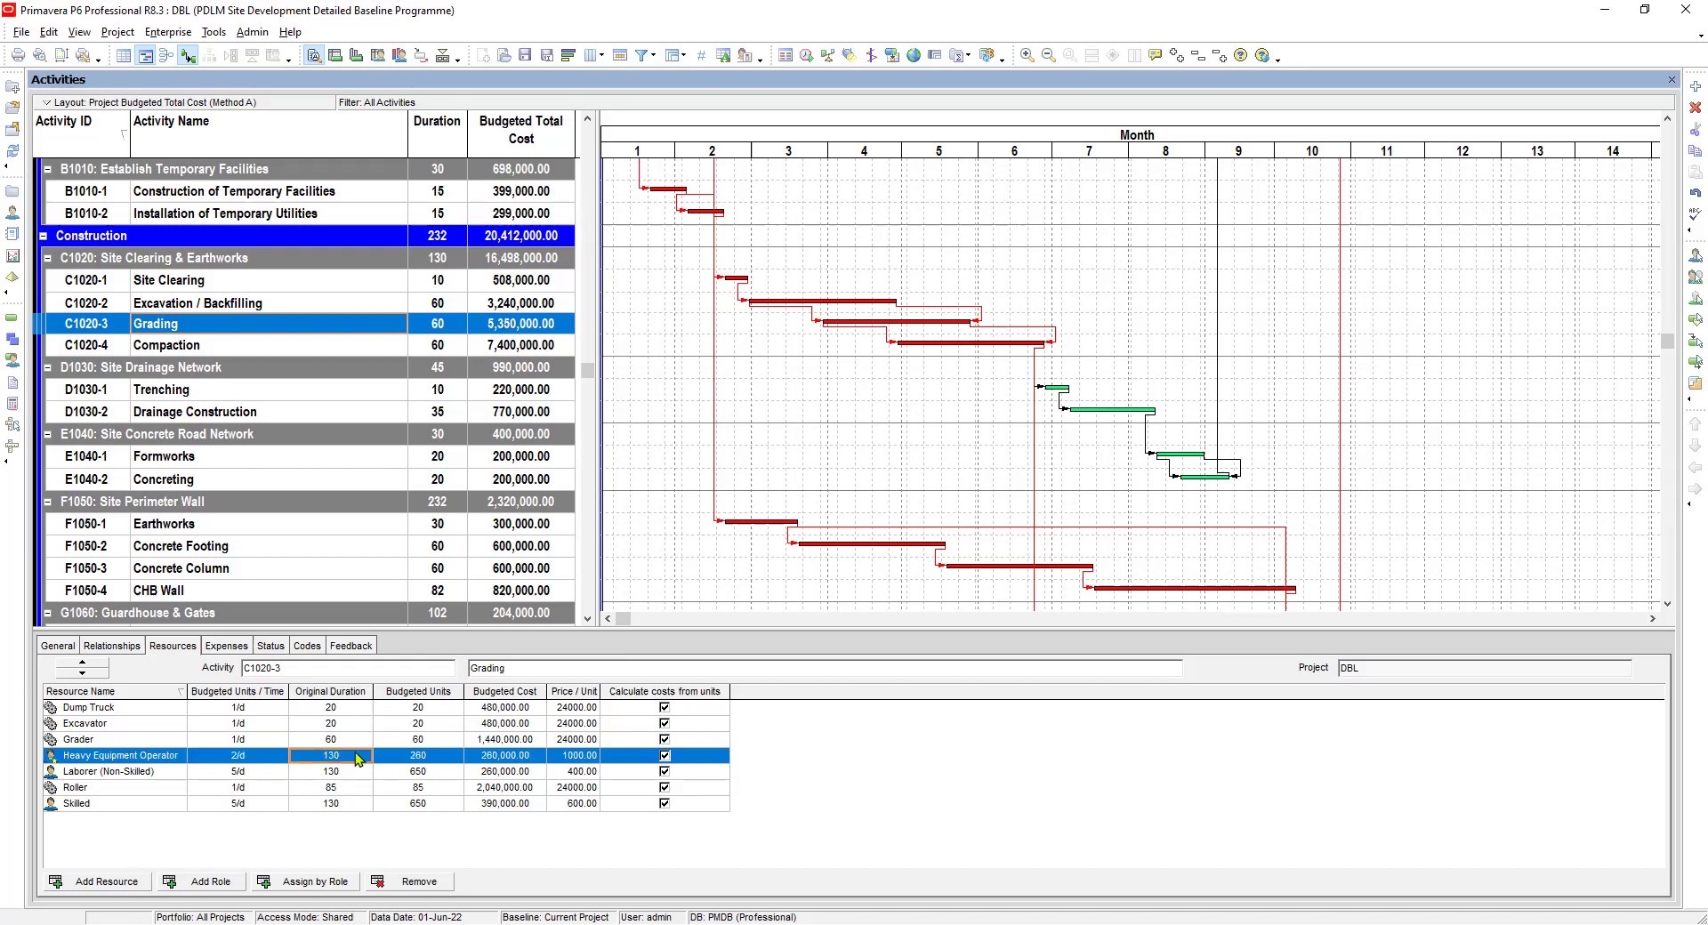
text(60)
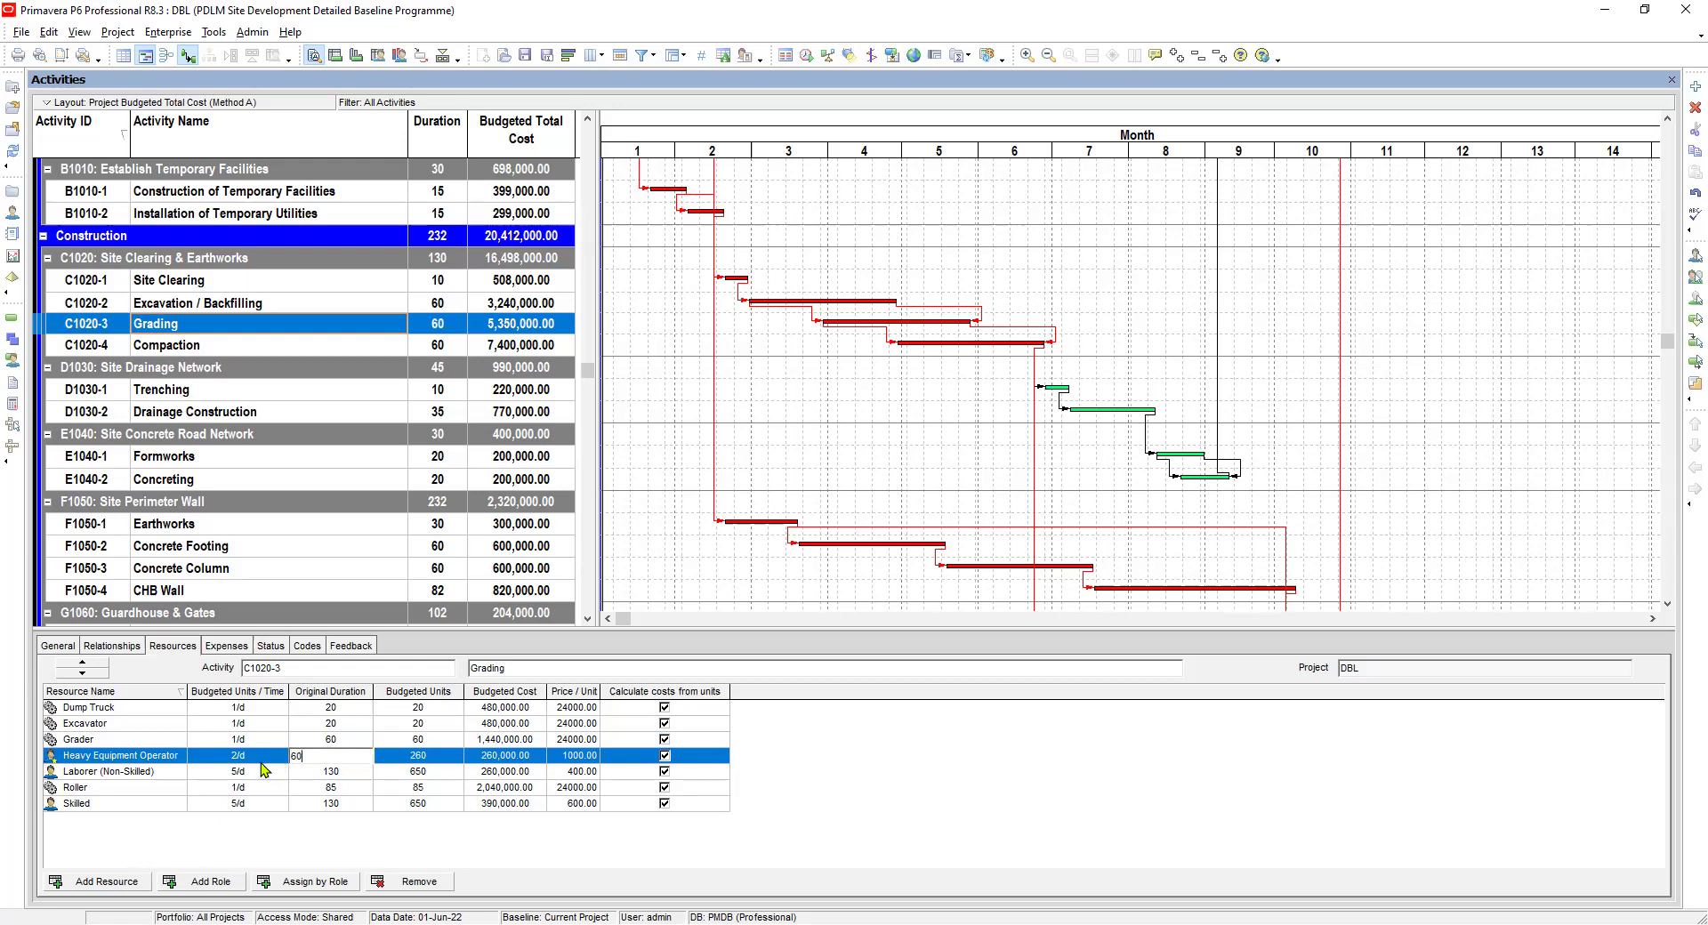
key(Return)
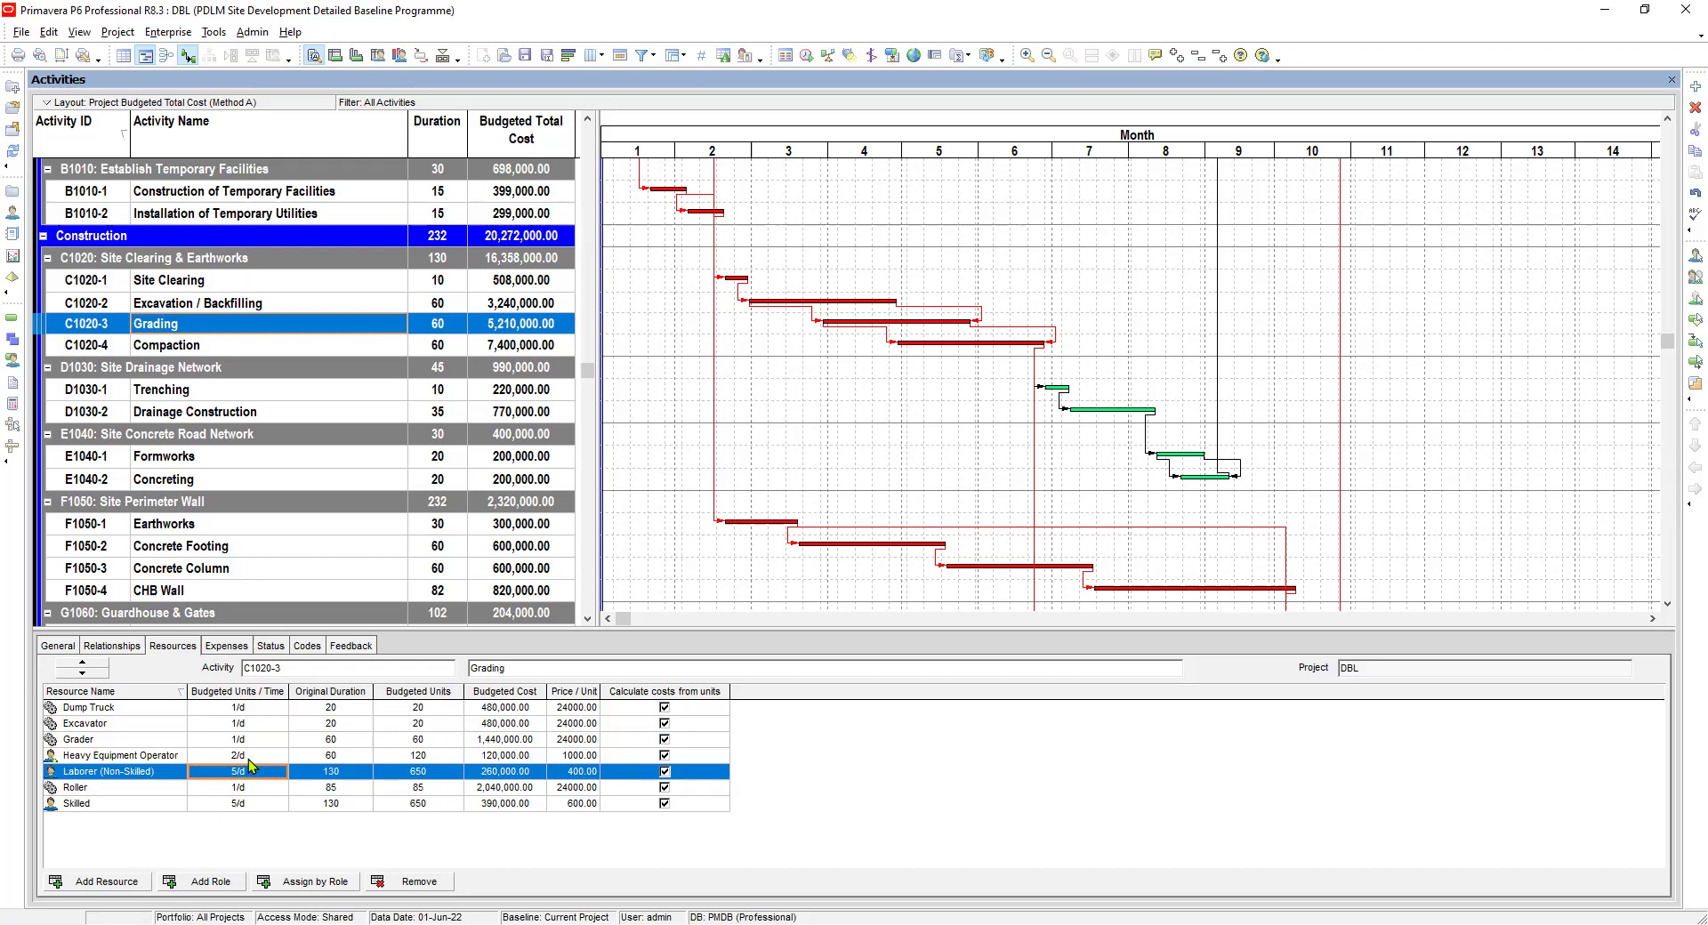
Set the Laborer (Non-Skilled) budgeted units per time to 4 and original duration to 60 for Grading
click(258, 772)
text(4)
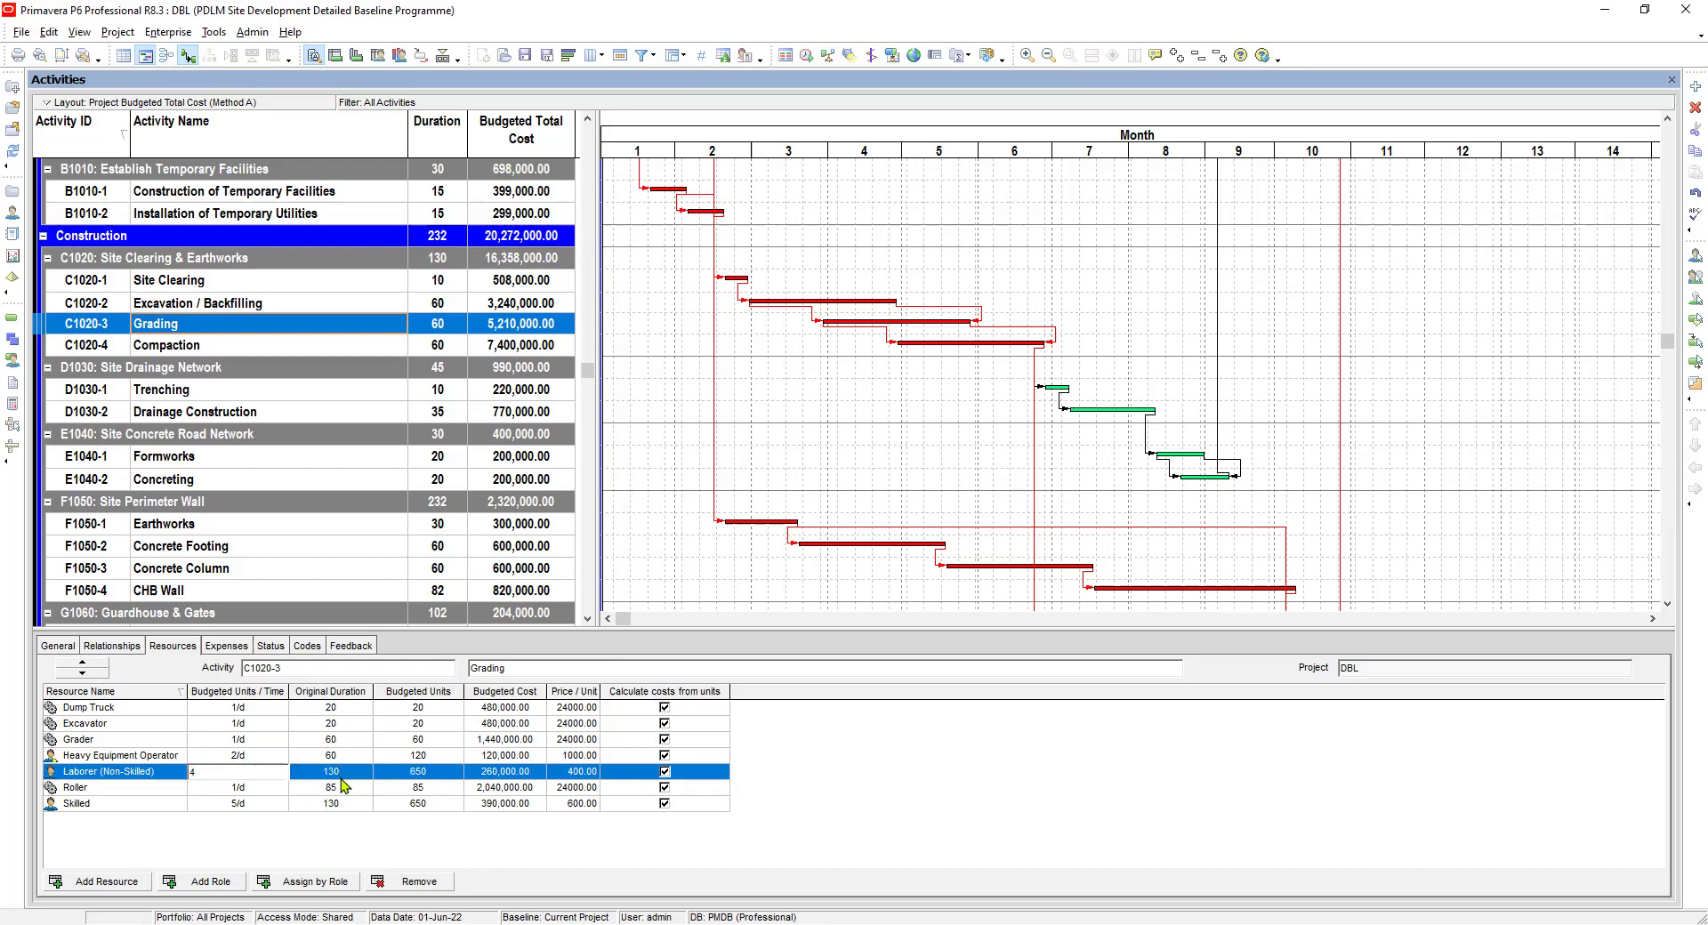
click(343, 772)
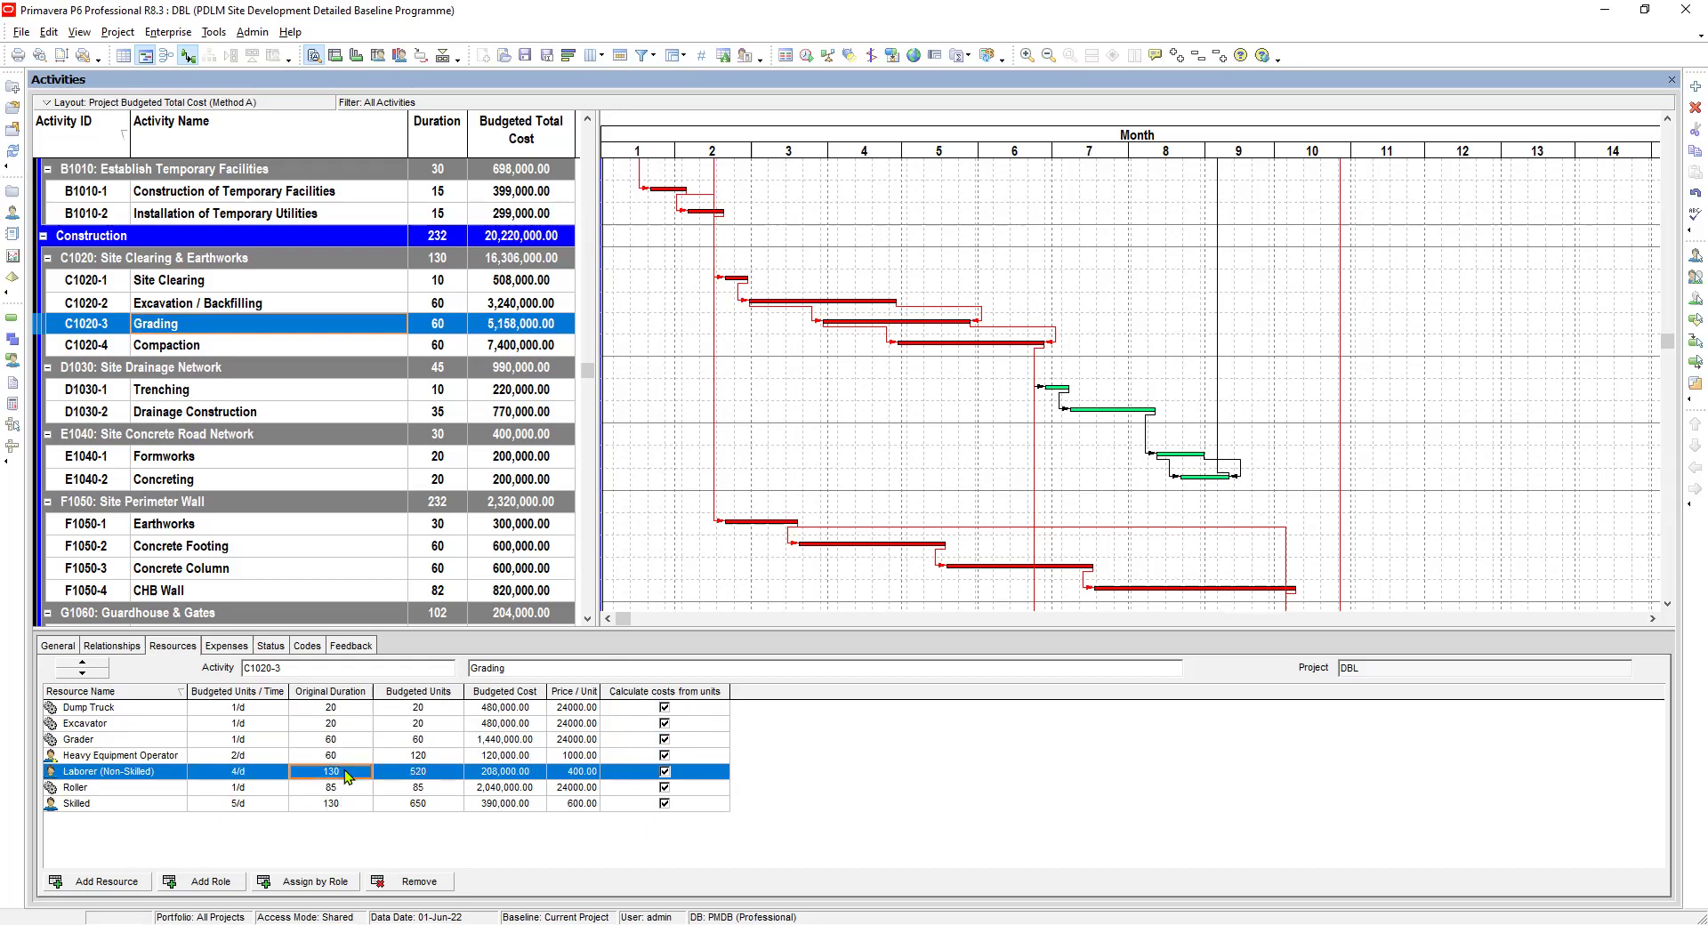
text(60)
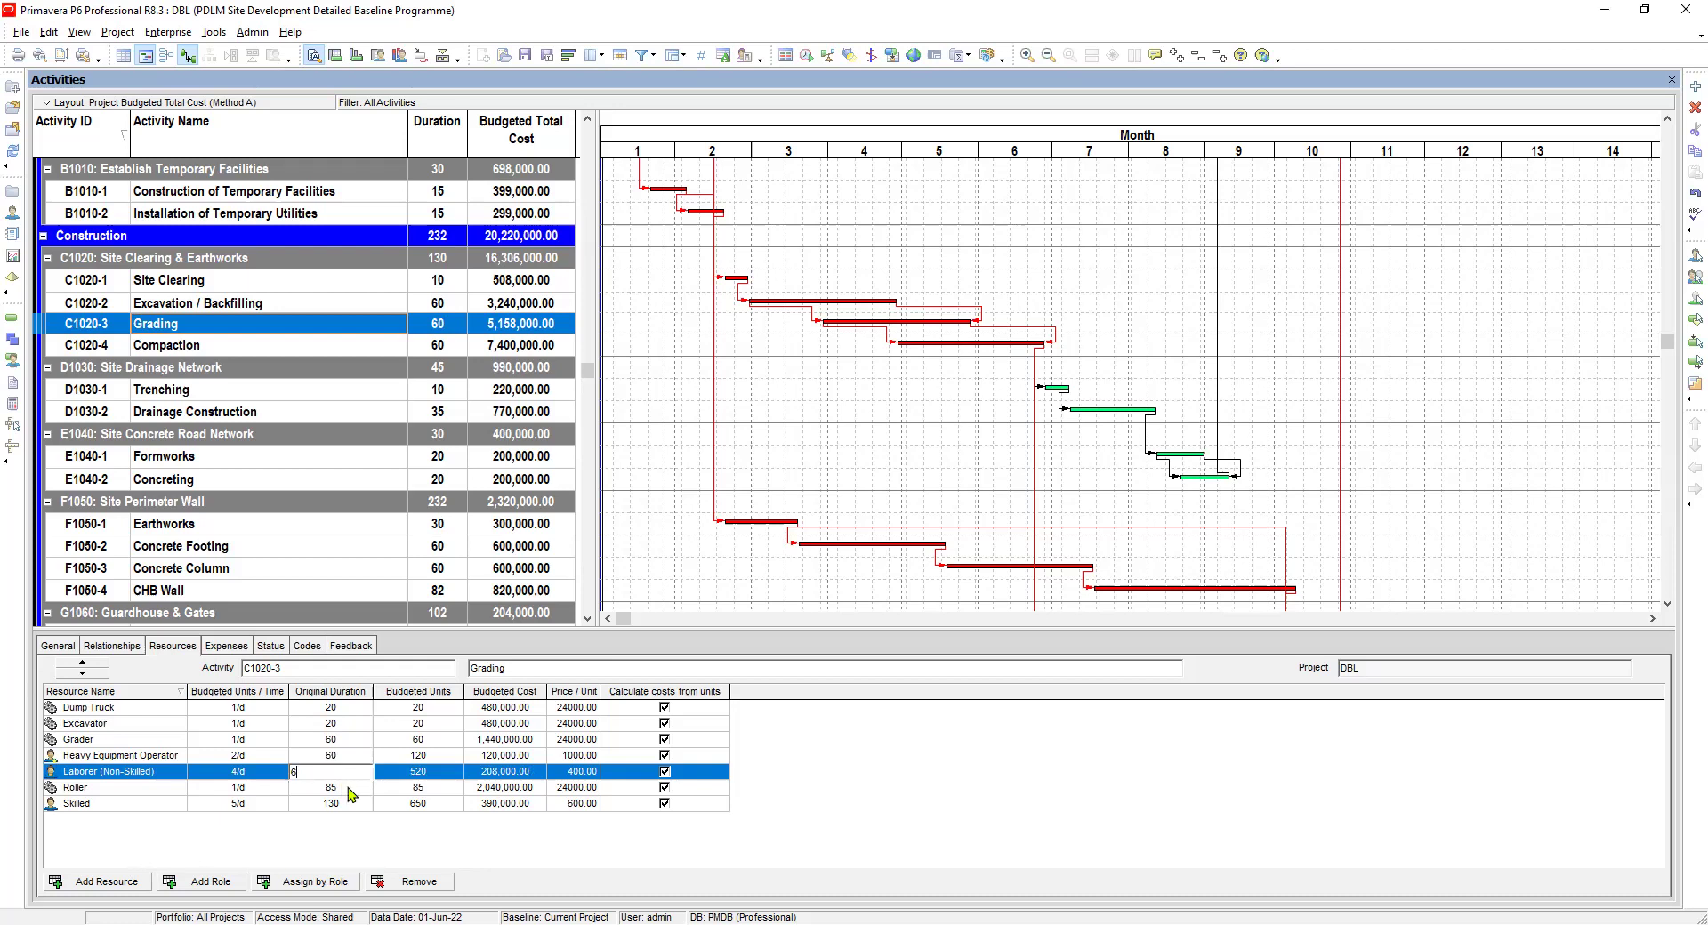
Remove the Roller resource assignment from Grading
click(338, 791)
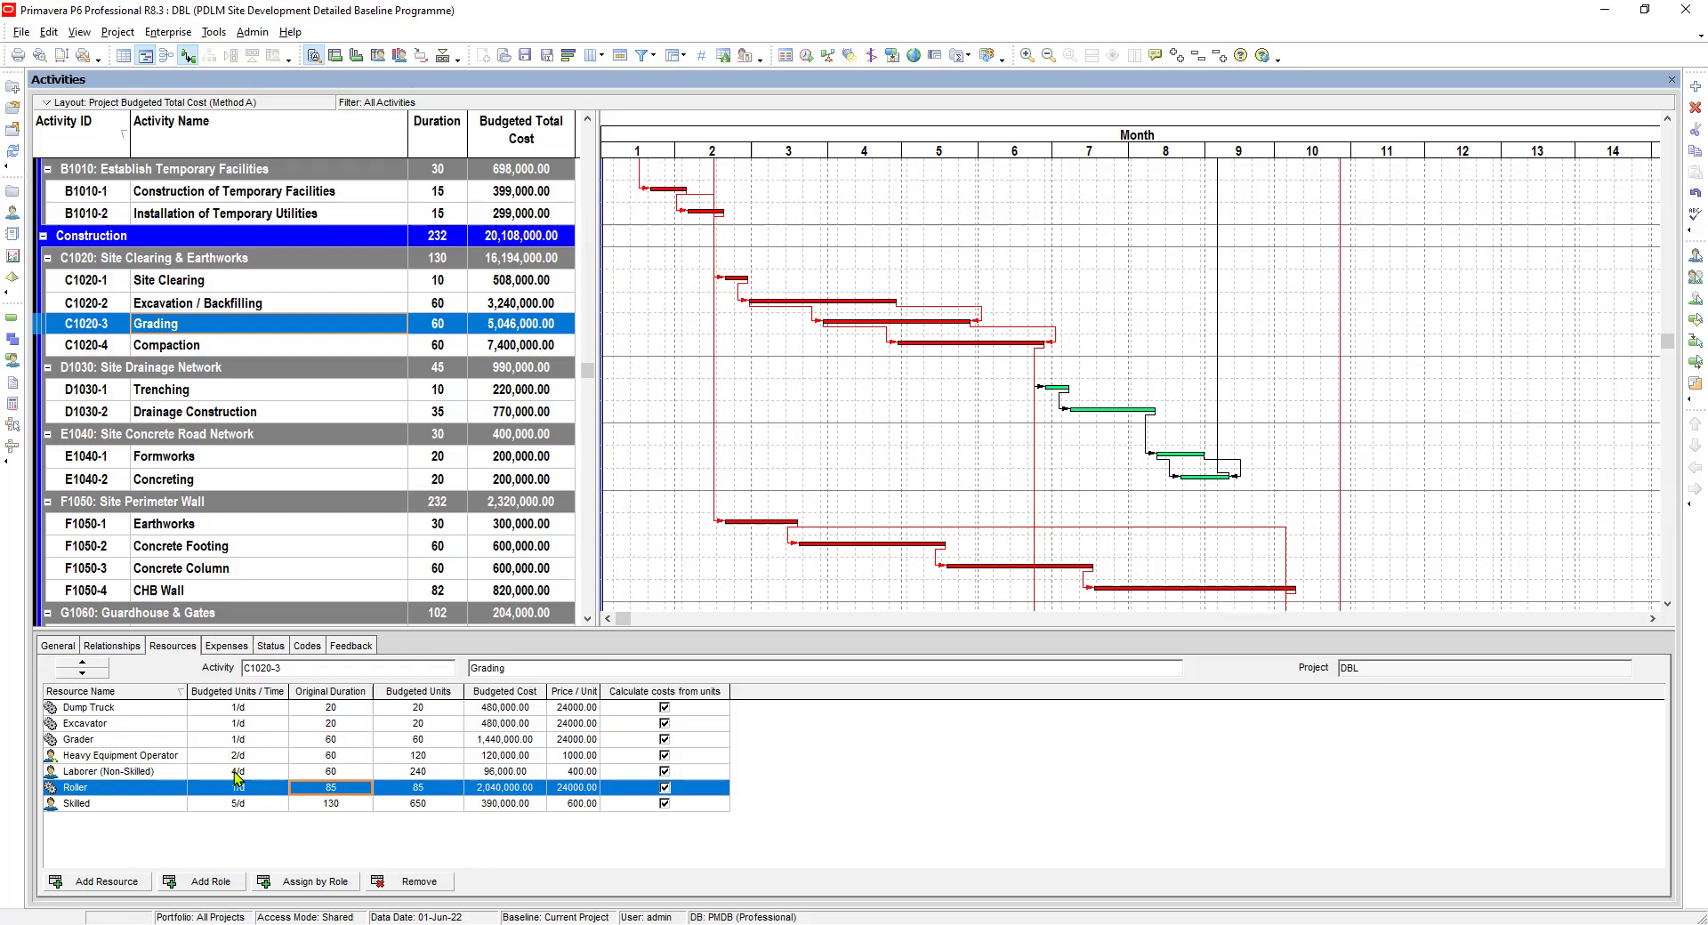
click(236, 787)
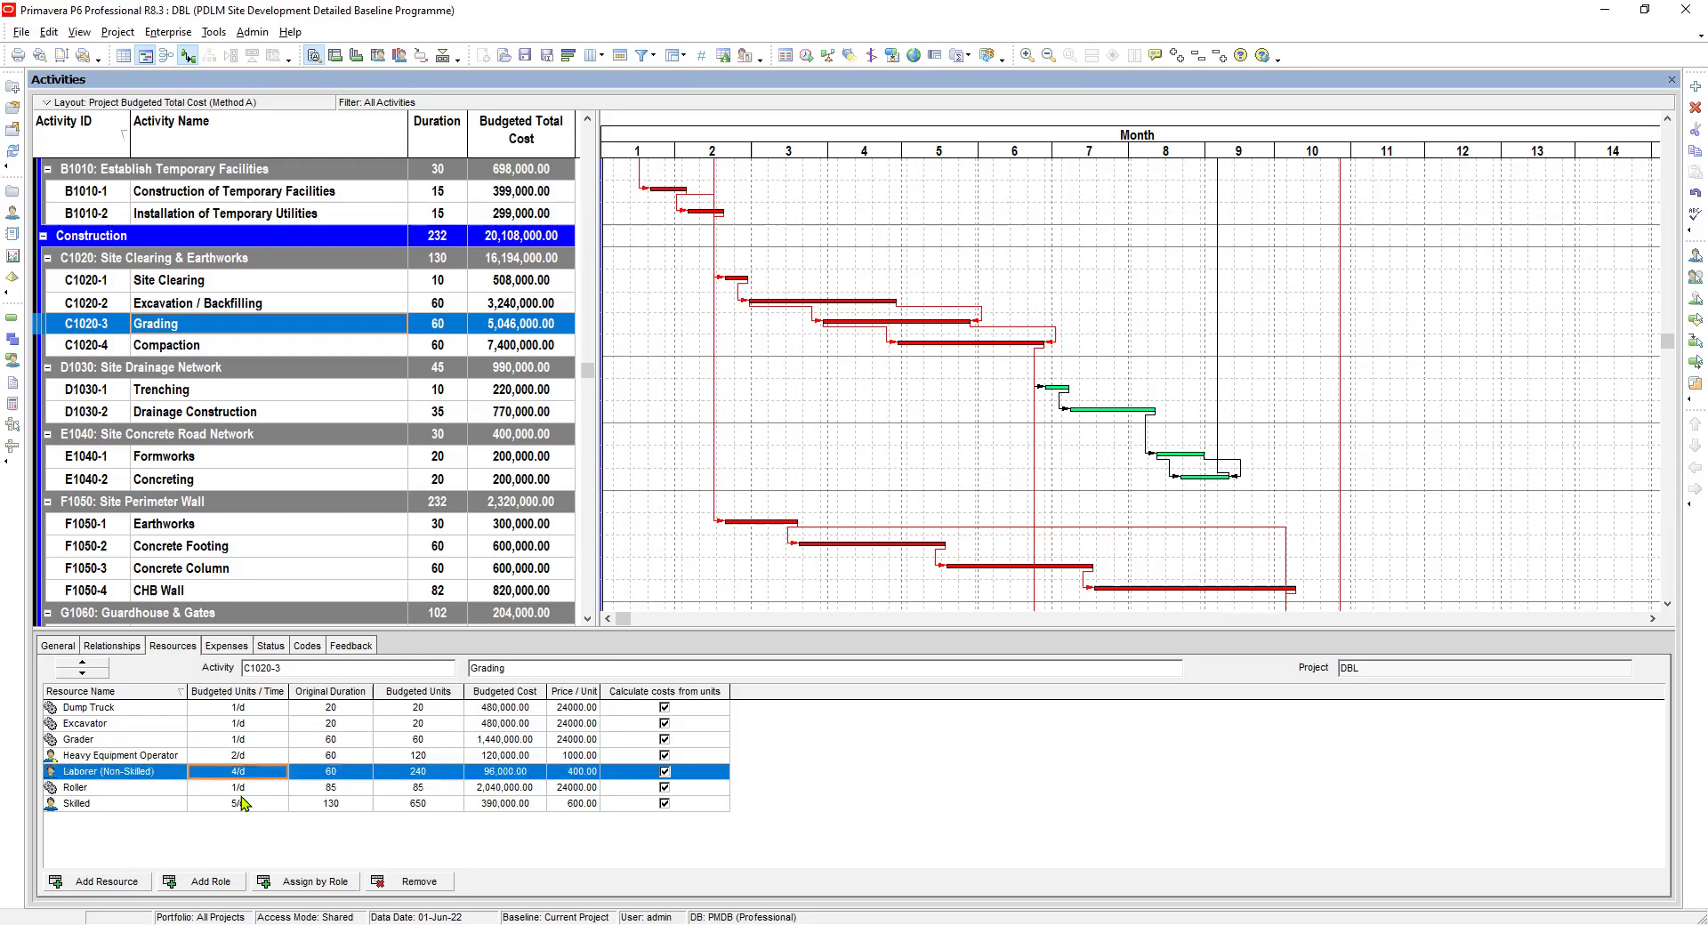
click(420, 883)
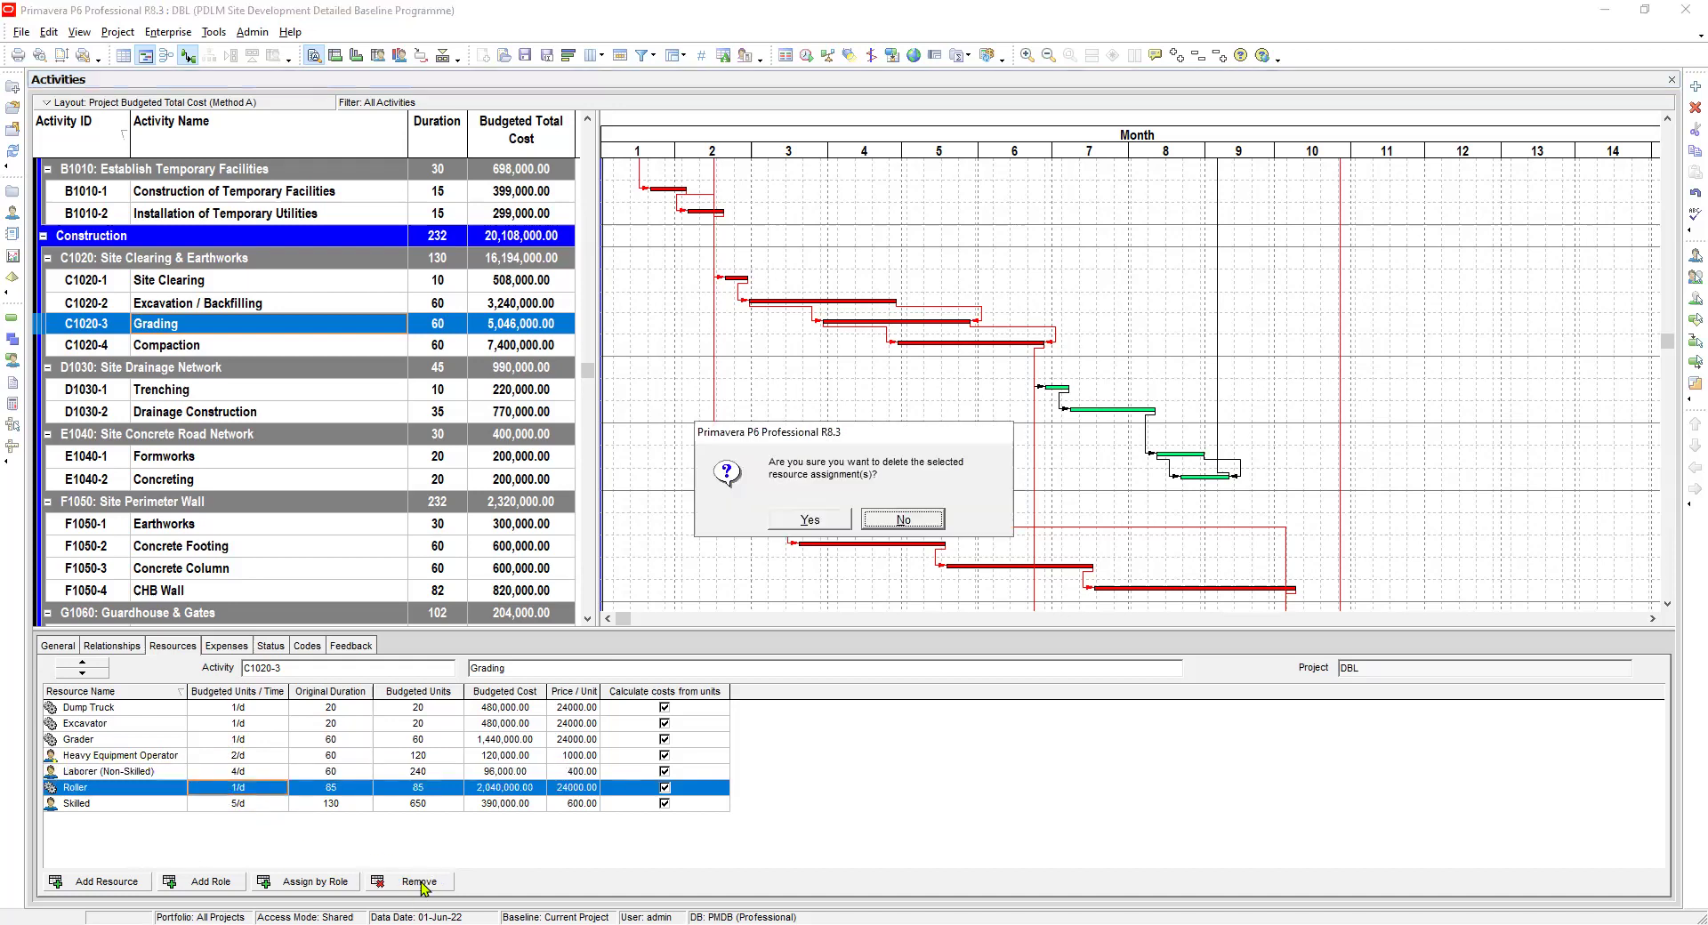
key(y)
Set the Skilled resource's budgeted units per time to 4 and original duration to 60 for Grading
click(251, 783)
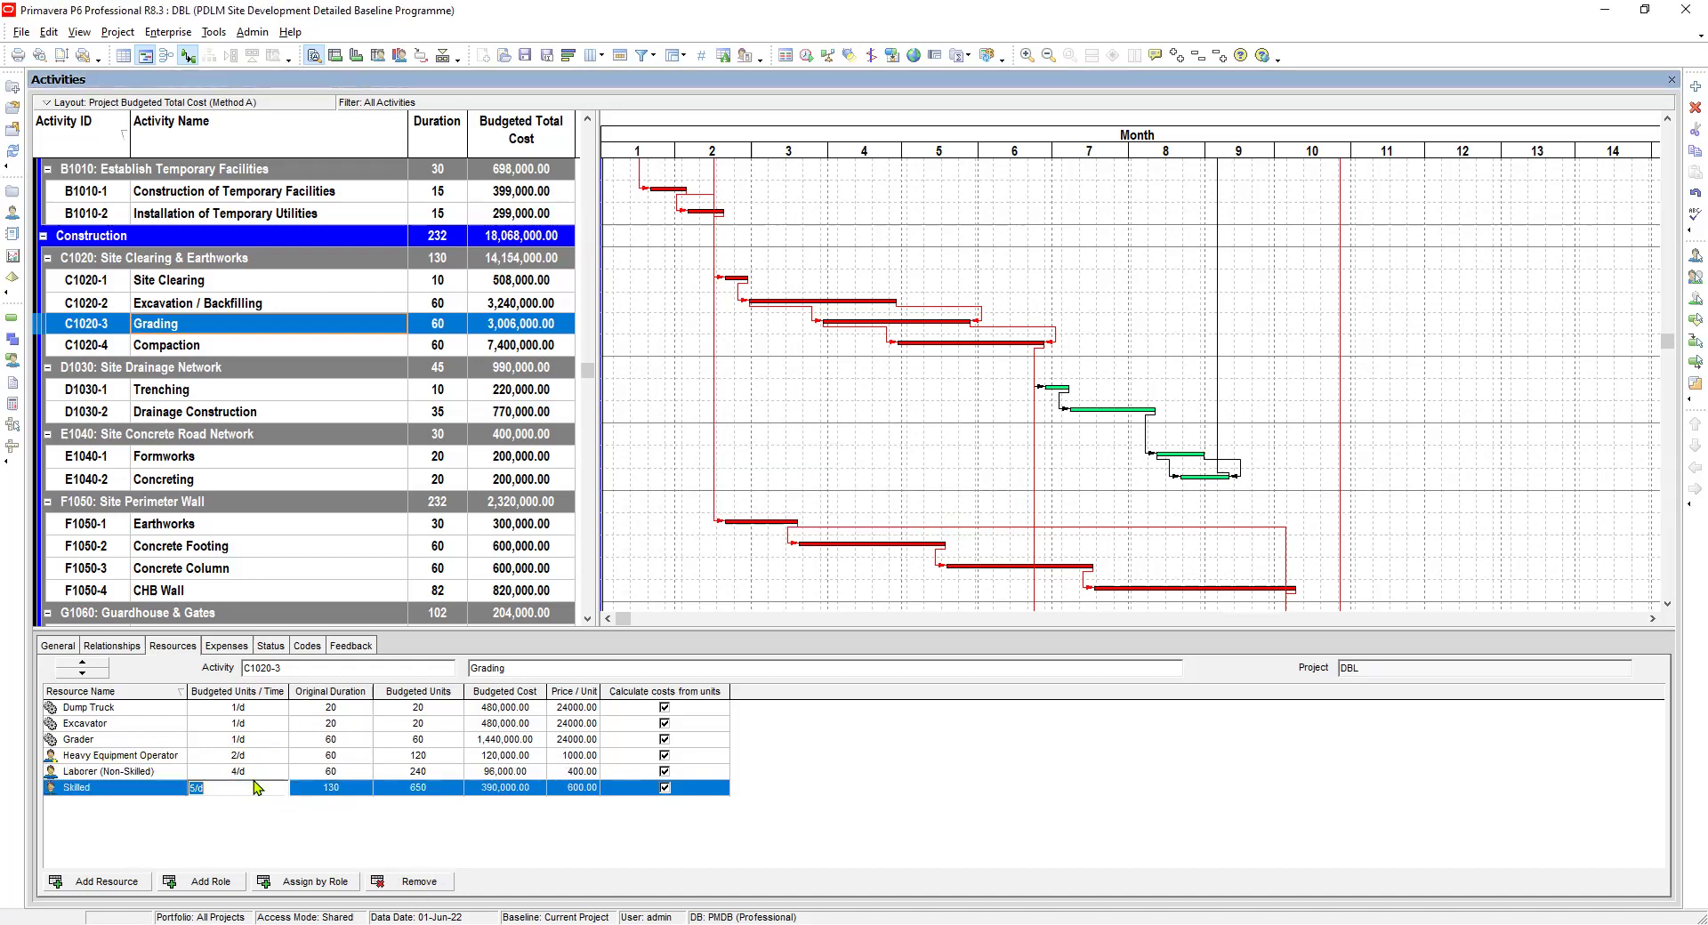
text(4)
click(332, 792)
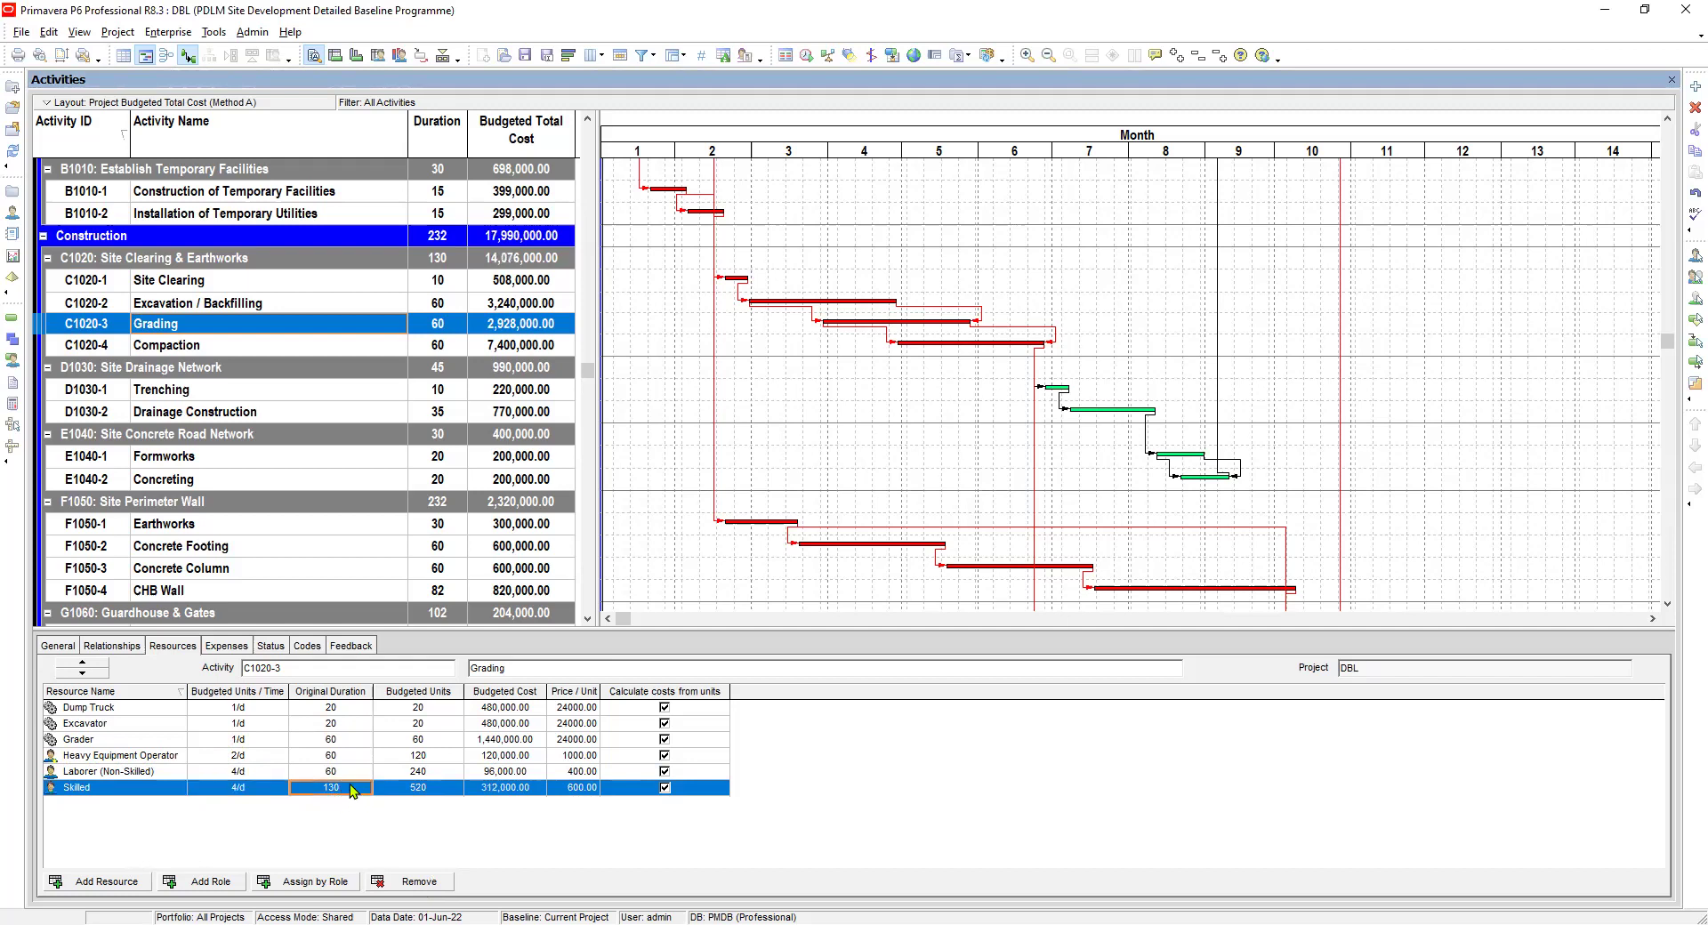
click(348, 791)
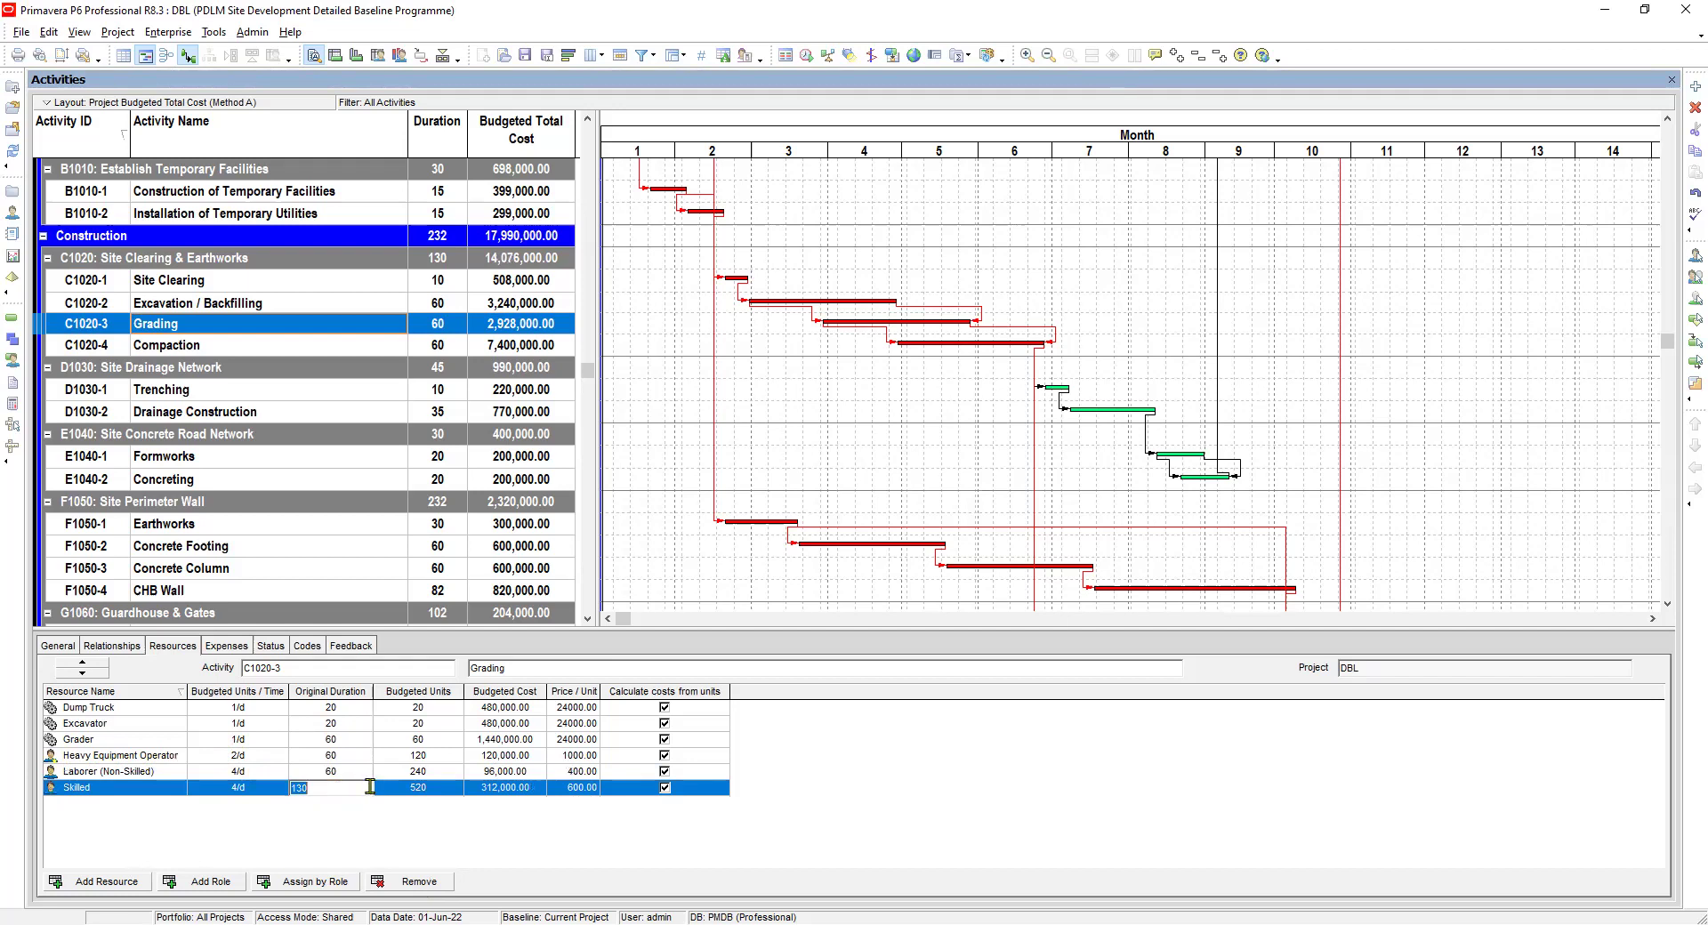
text(60)
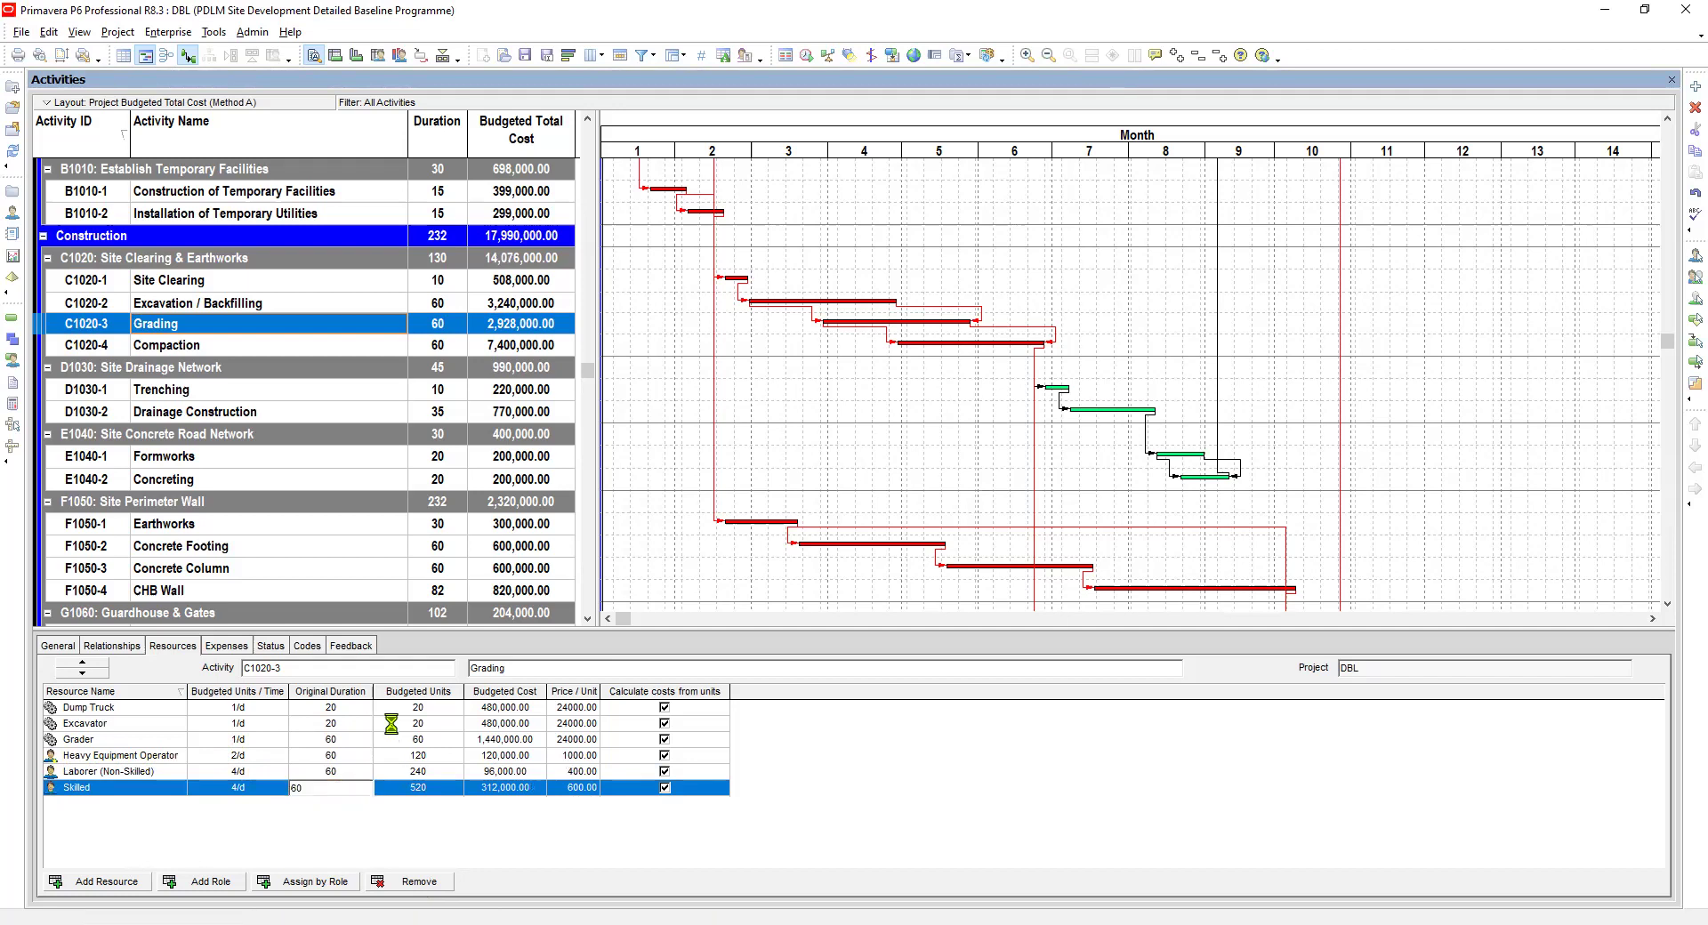
click(393, 724)
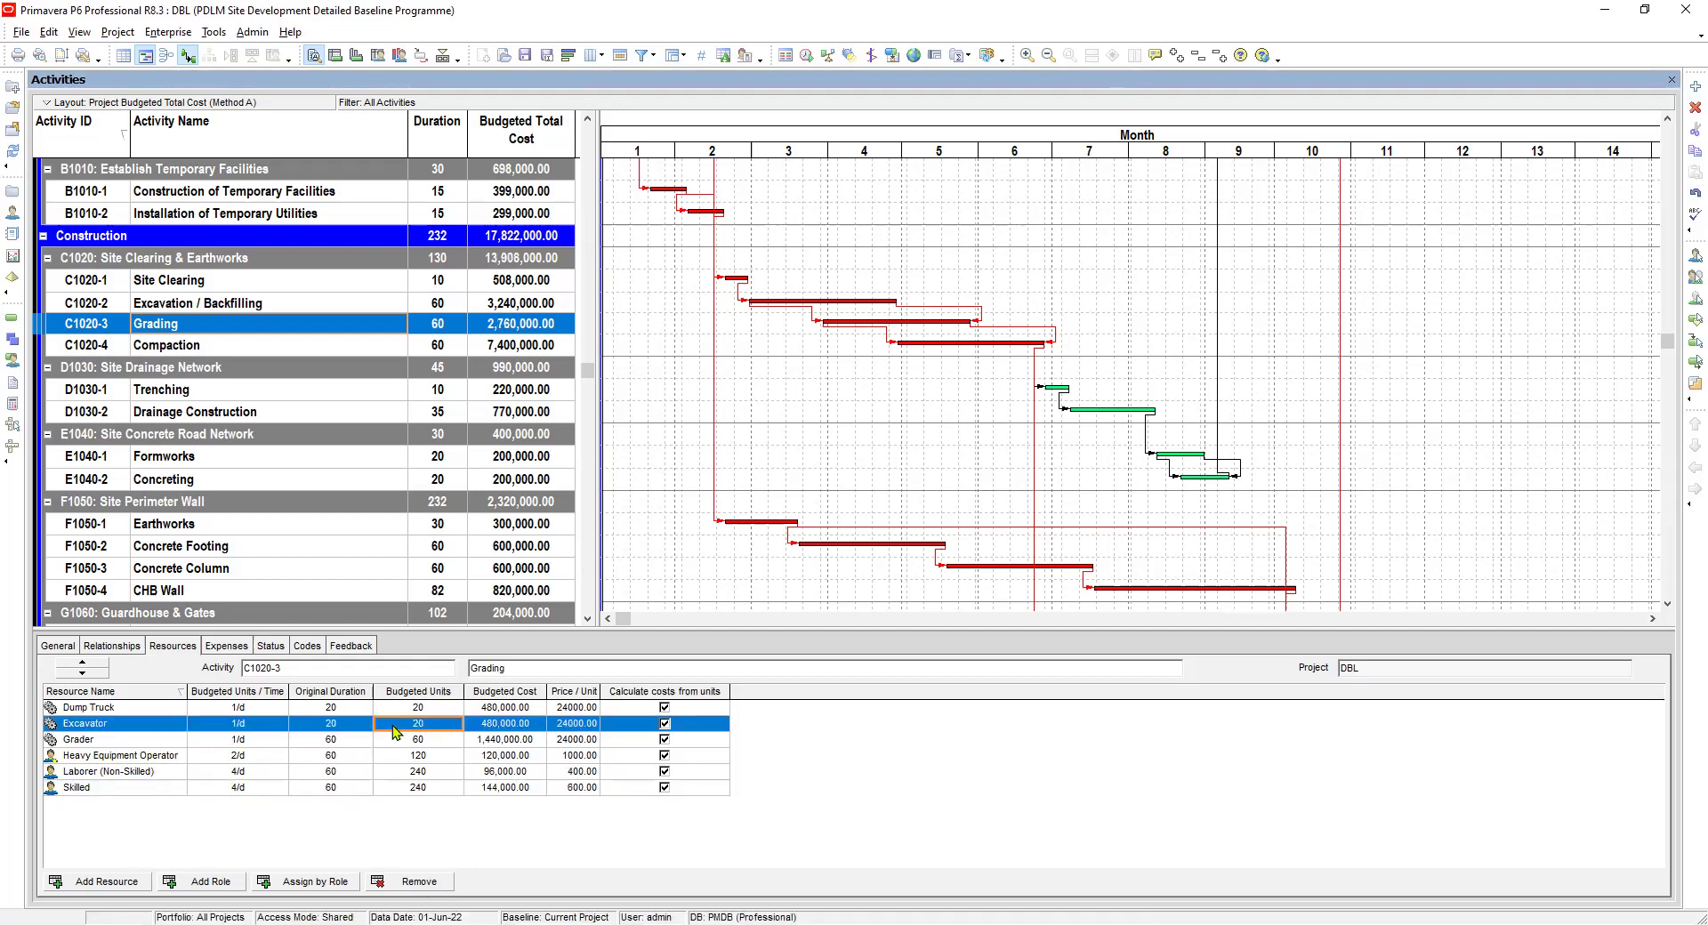
Remove the Dump Truck and Excavator resource assignments from the Compaction activity
click(189, 352)
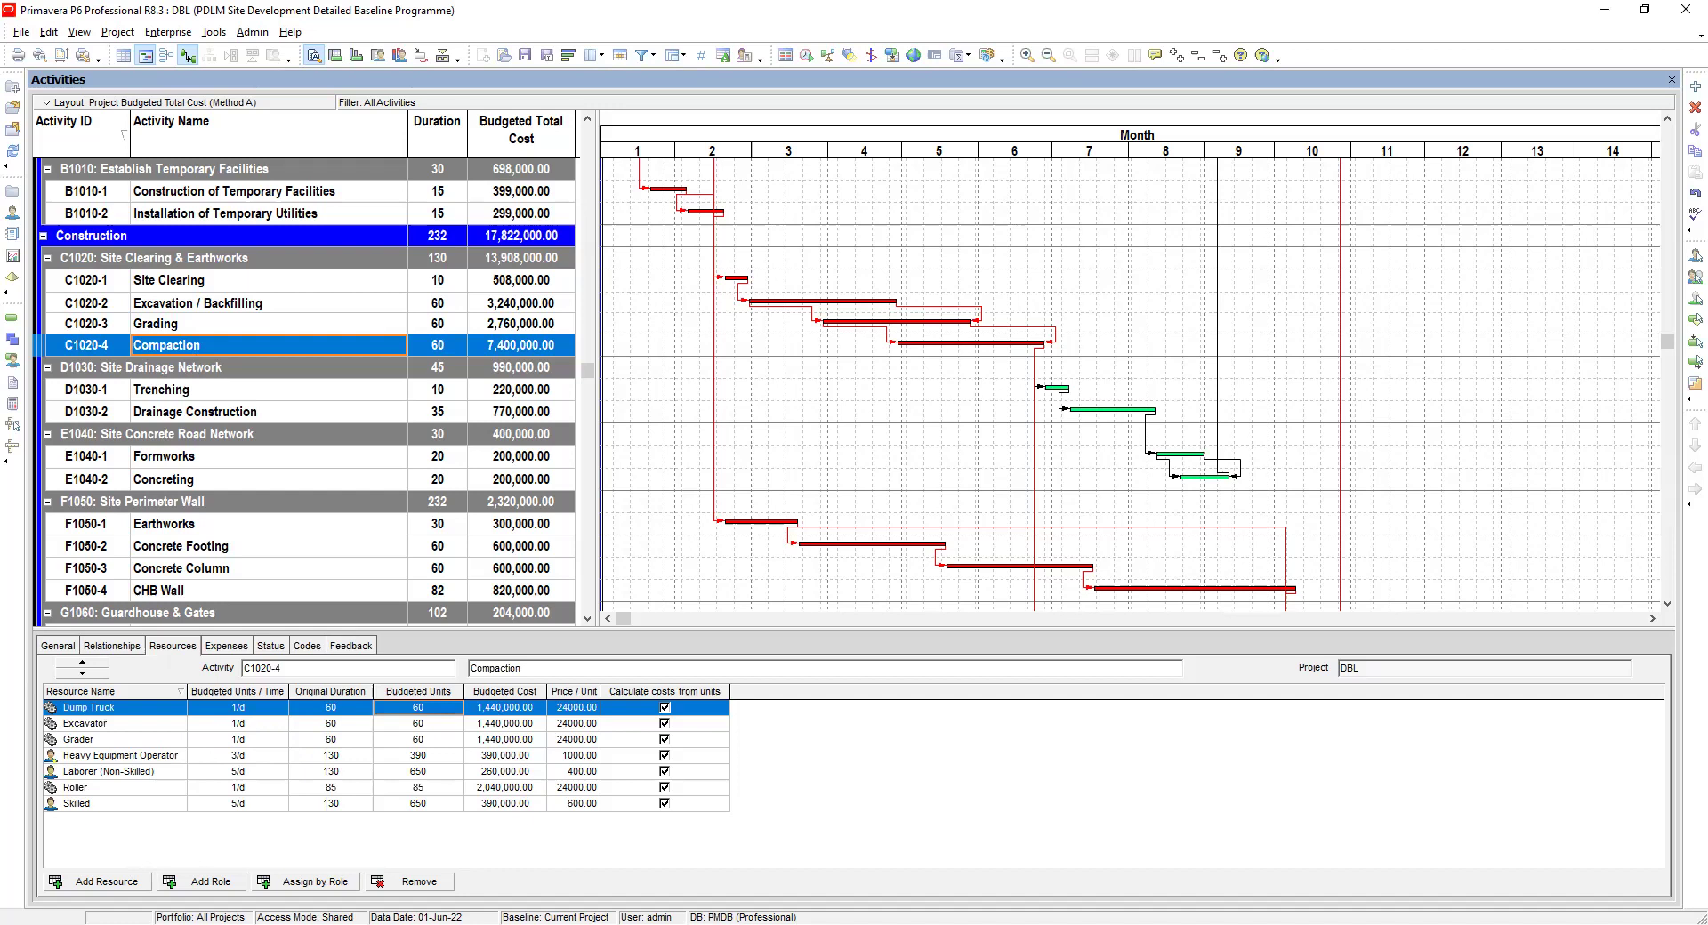
key(alt+Tab)
click(129, 723)
click(237, 708)
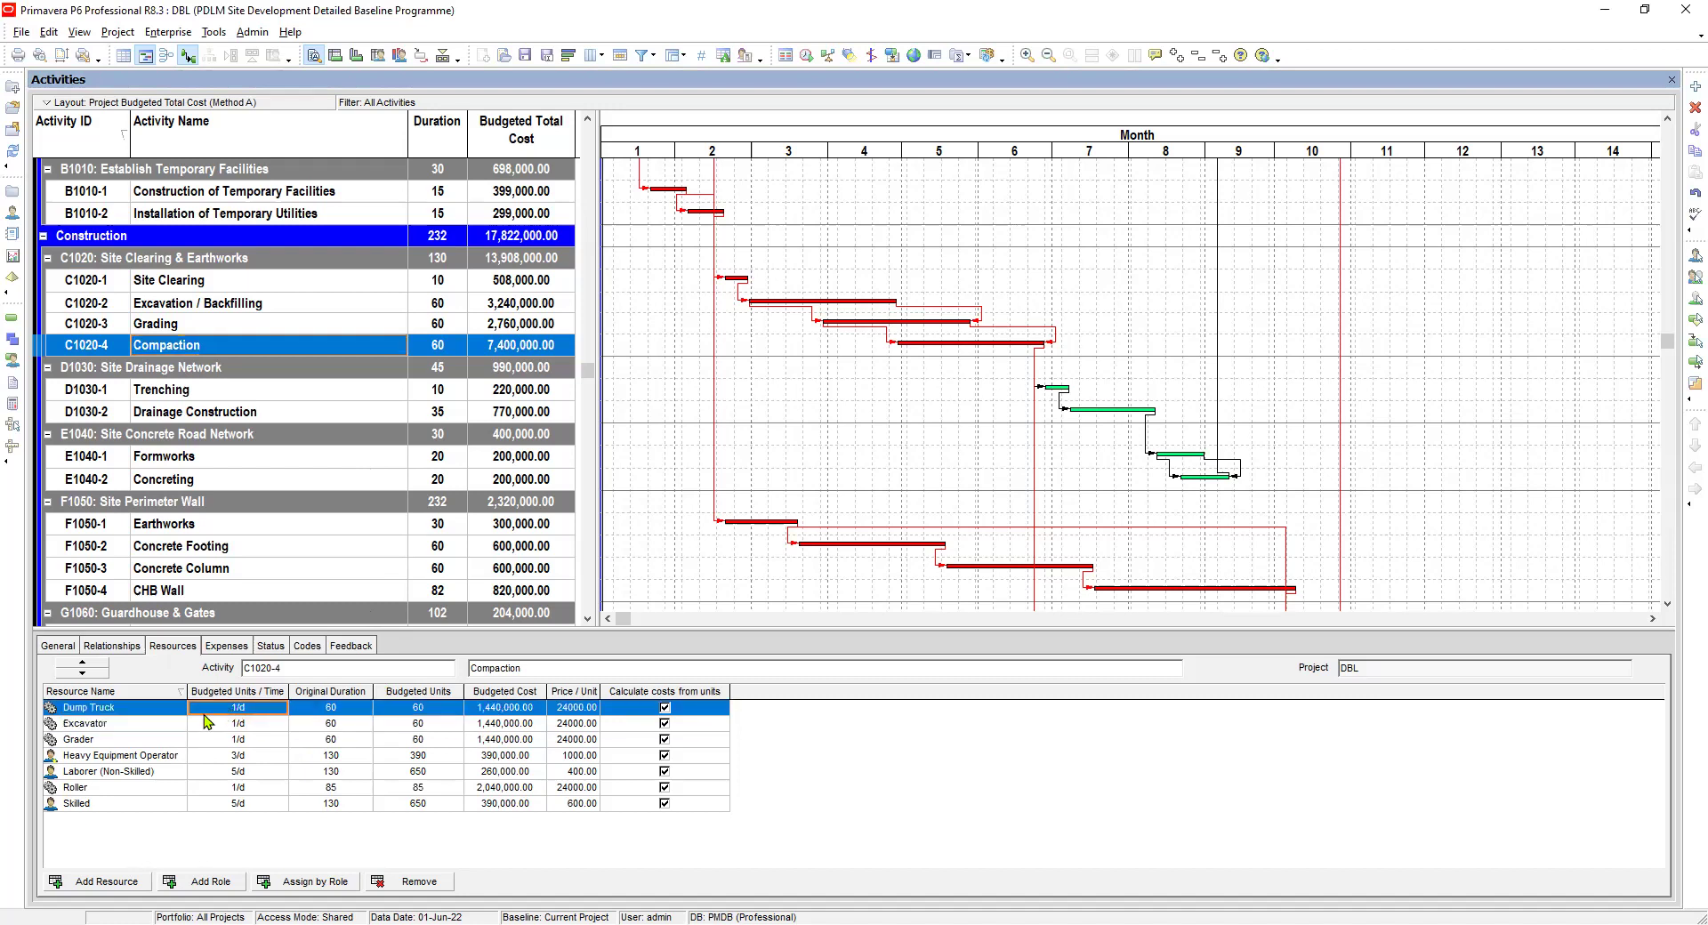
click(437, 886)
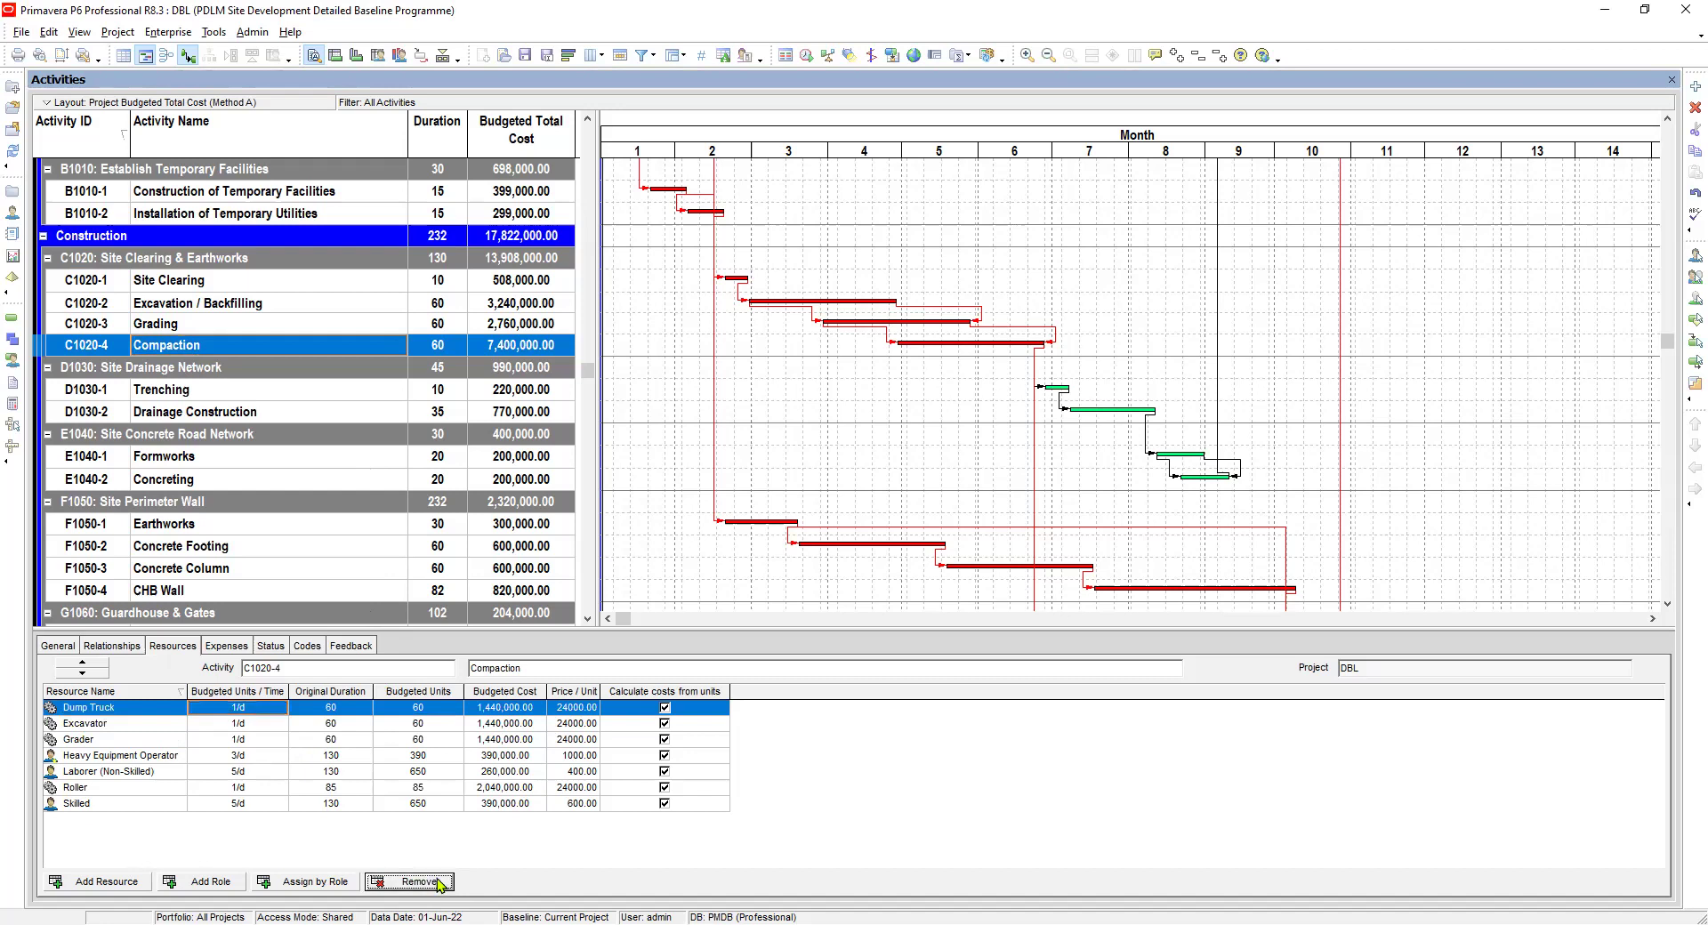
key(Return)
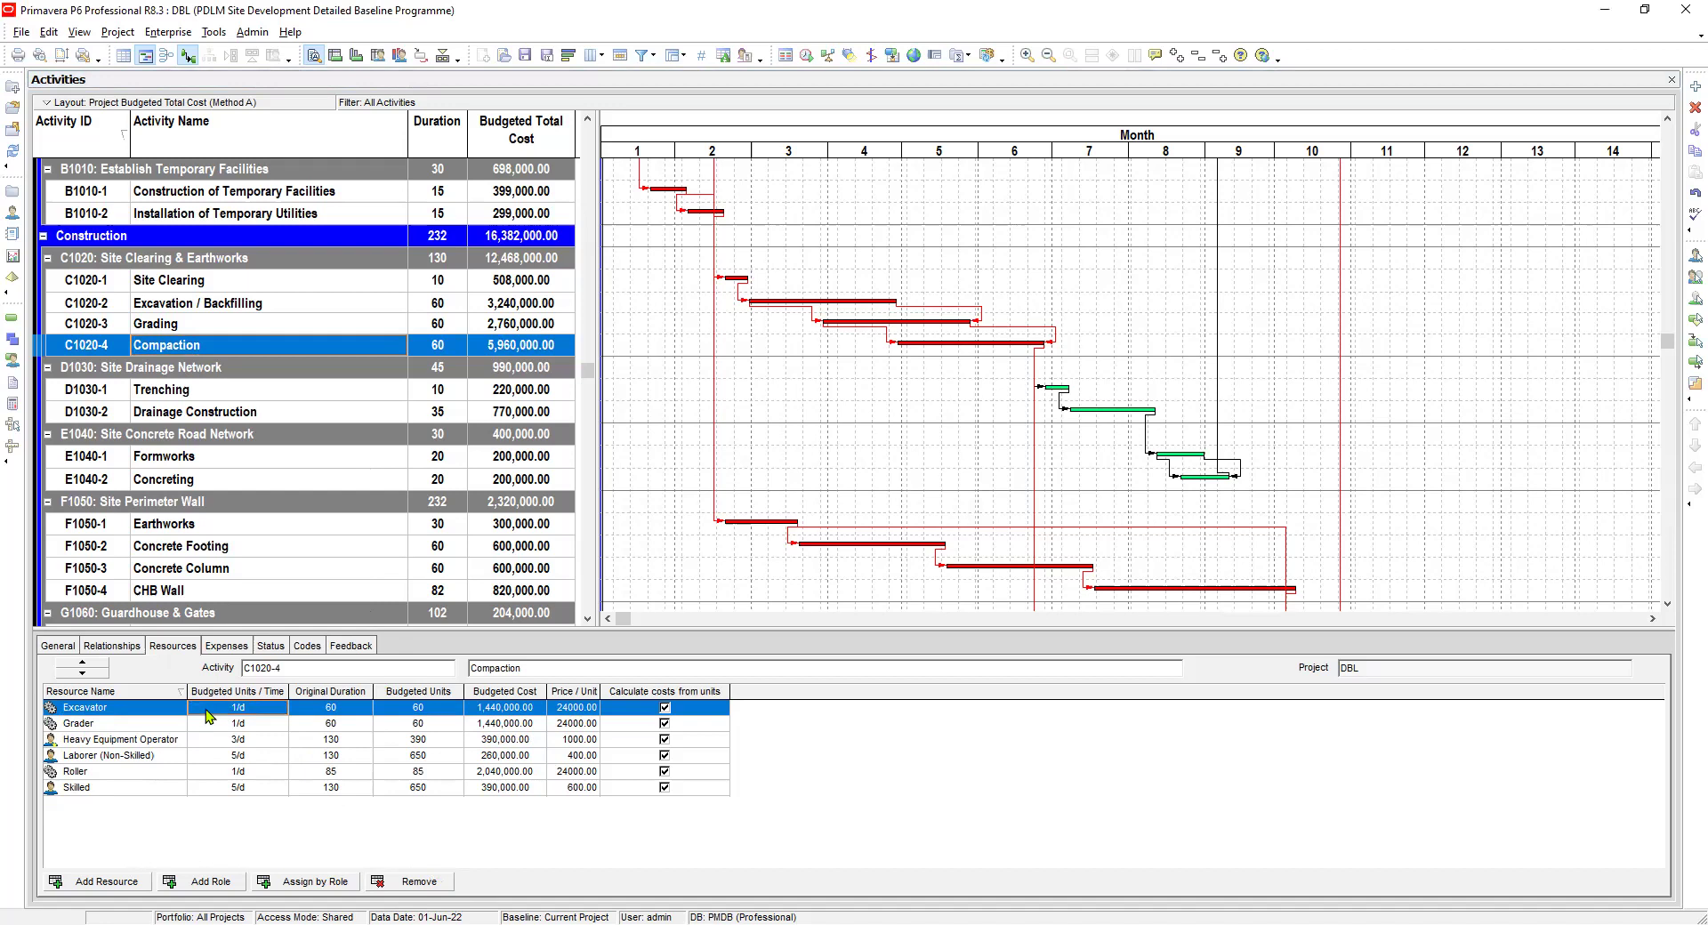
click(440, 886)
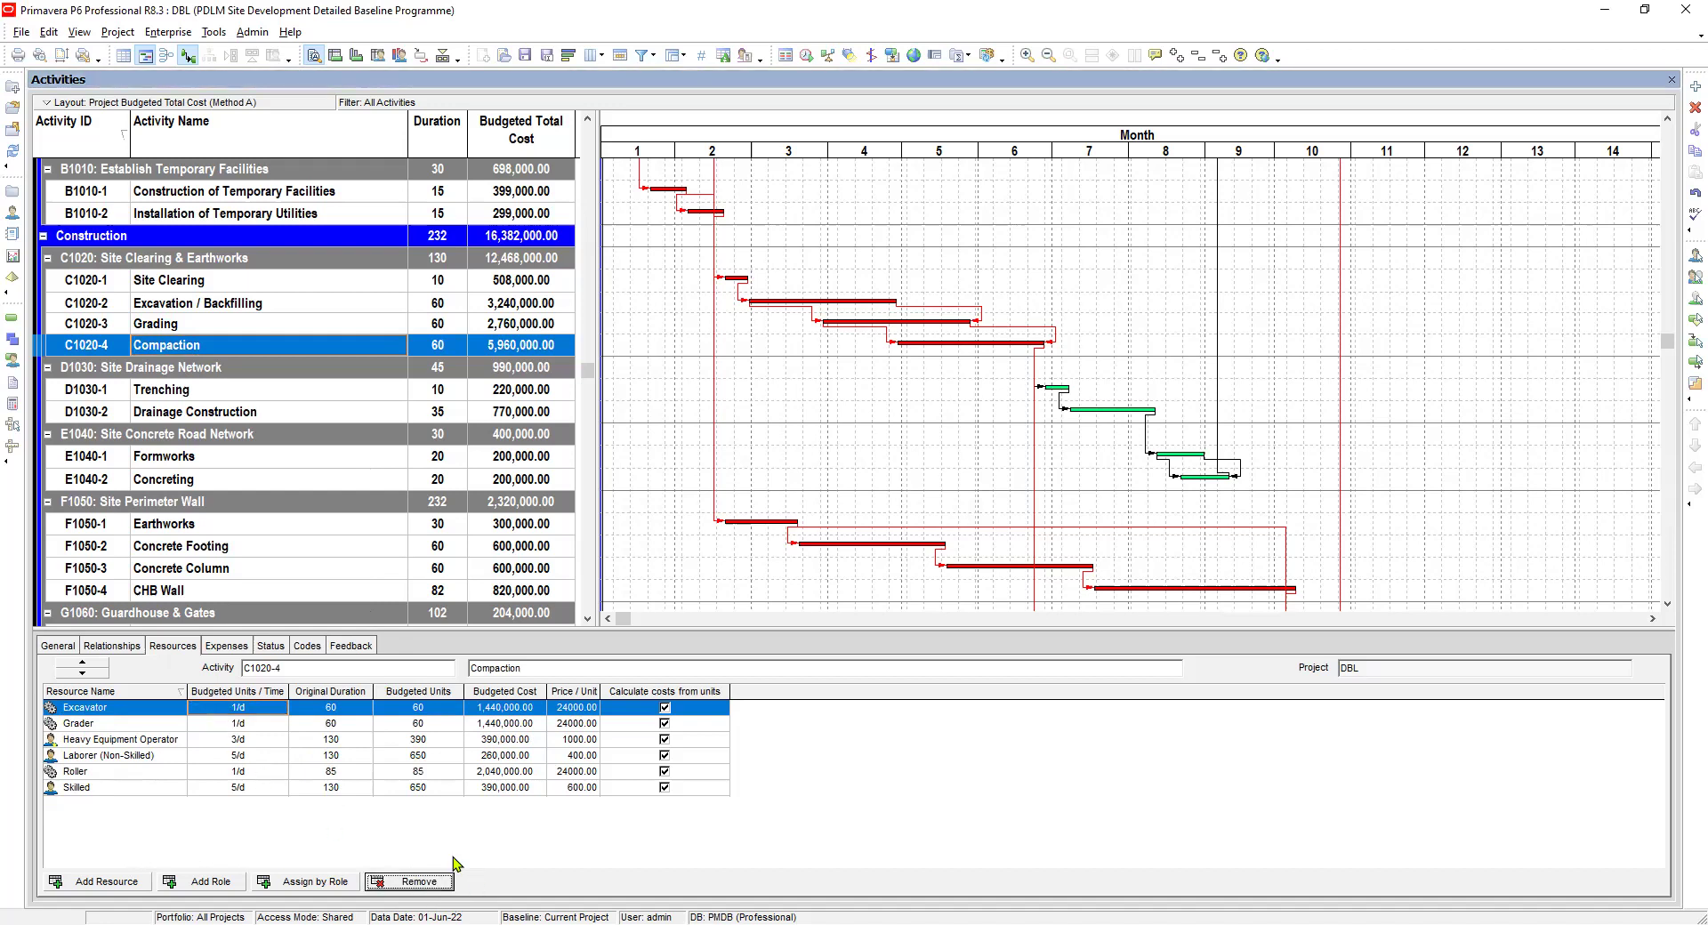
key(Return)
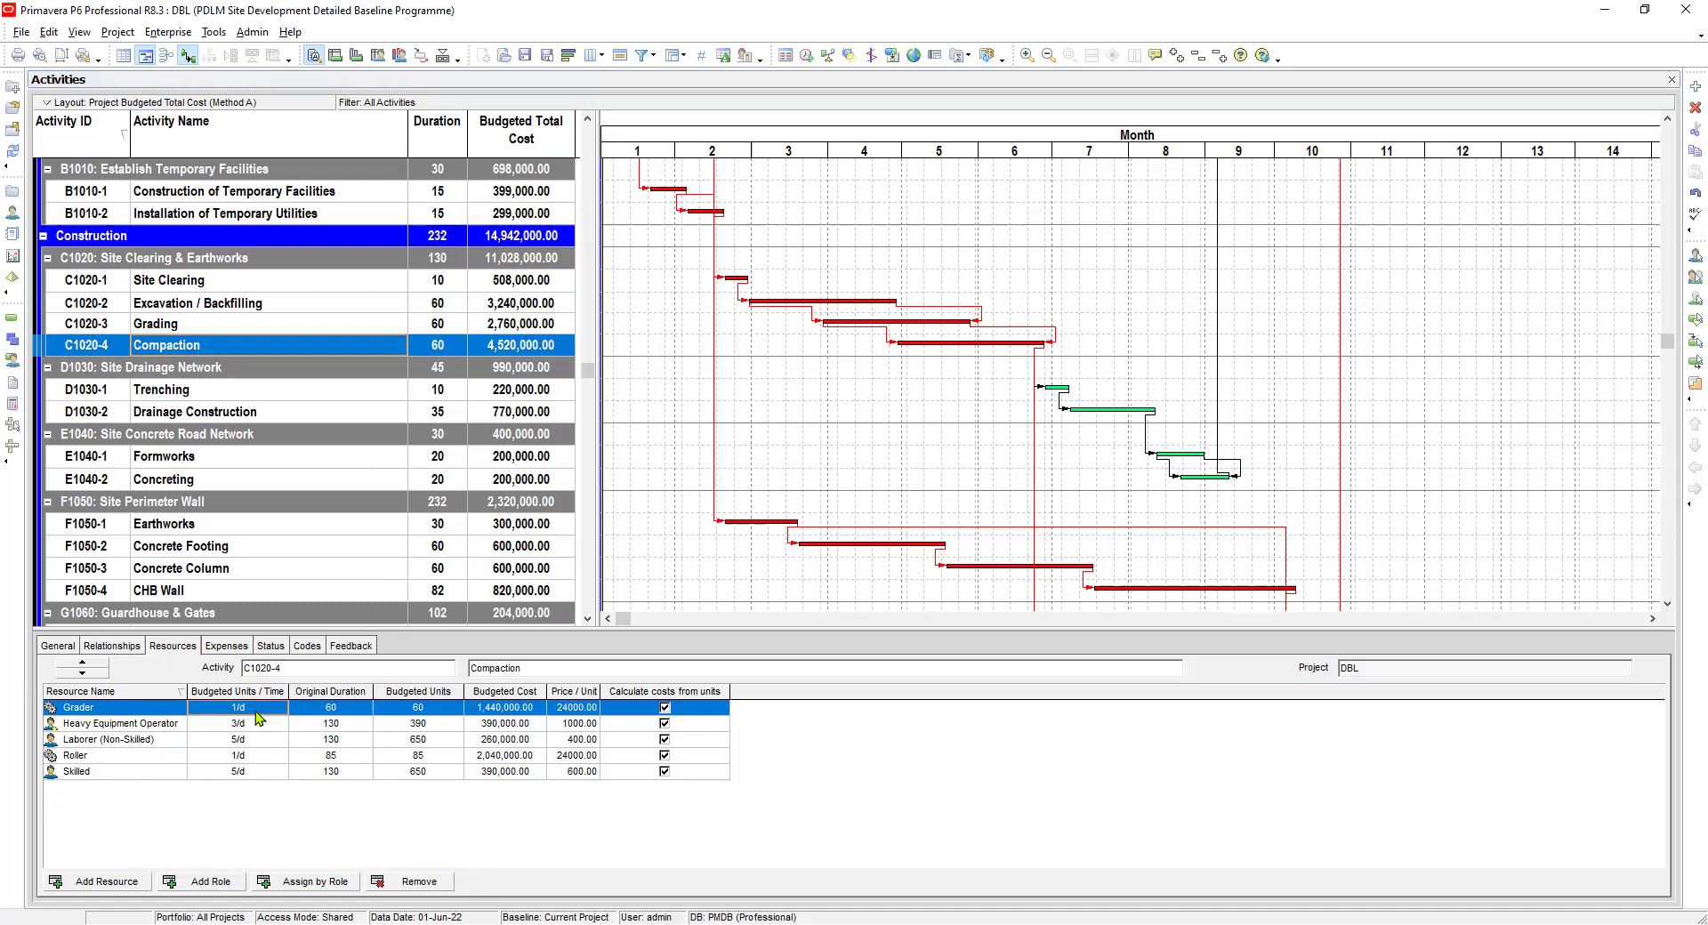
Enter 1 budgeted unit per time and an original duration of 30 for the Grader in Compaction
click(257, 710)
text(1)
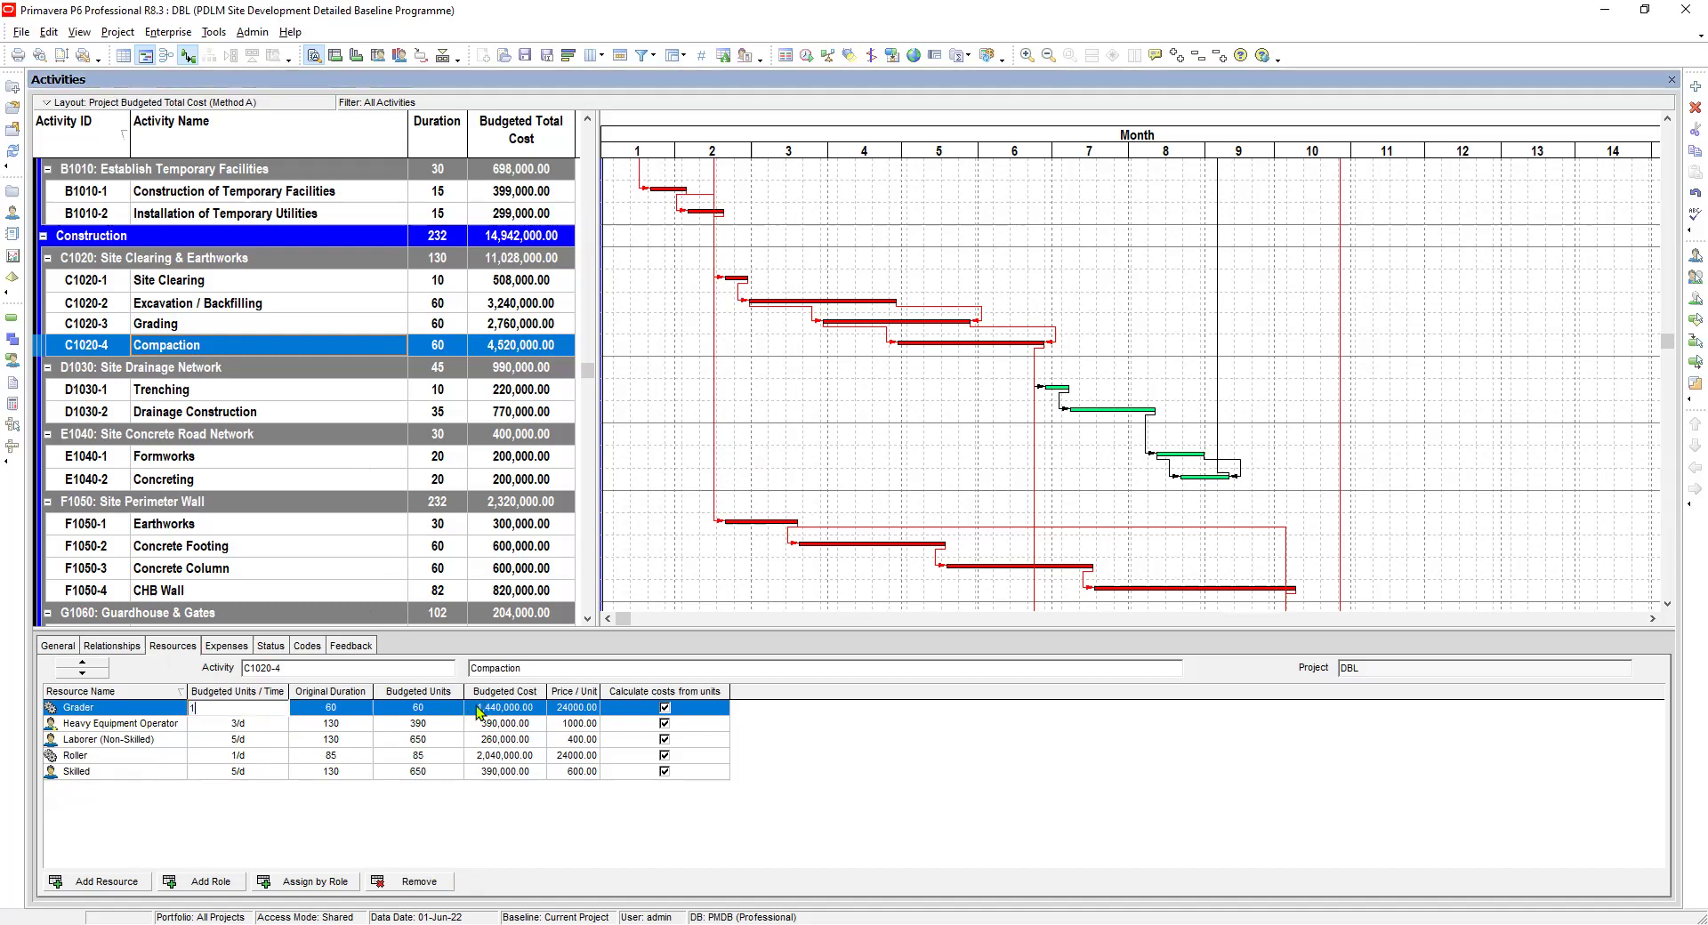
key(Tab)
text(3)
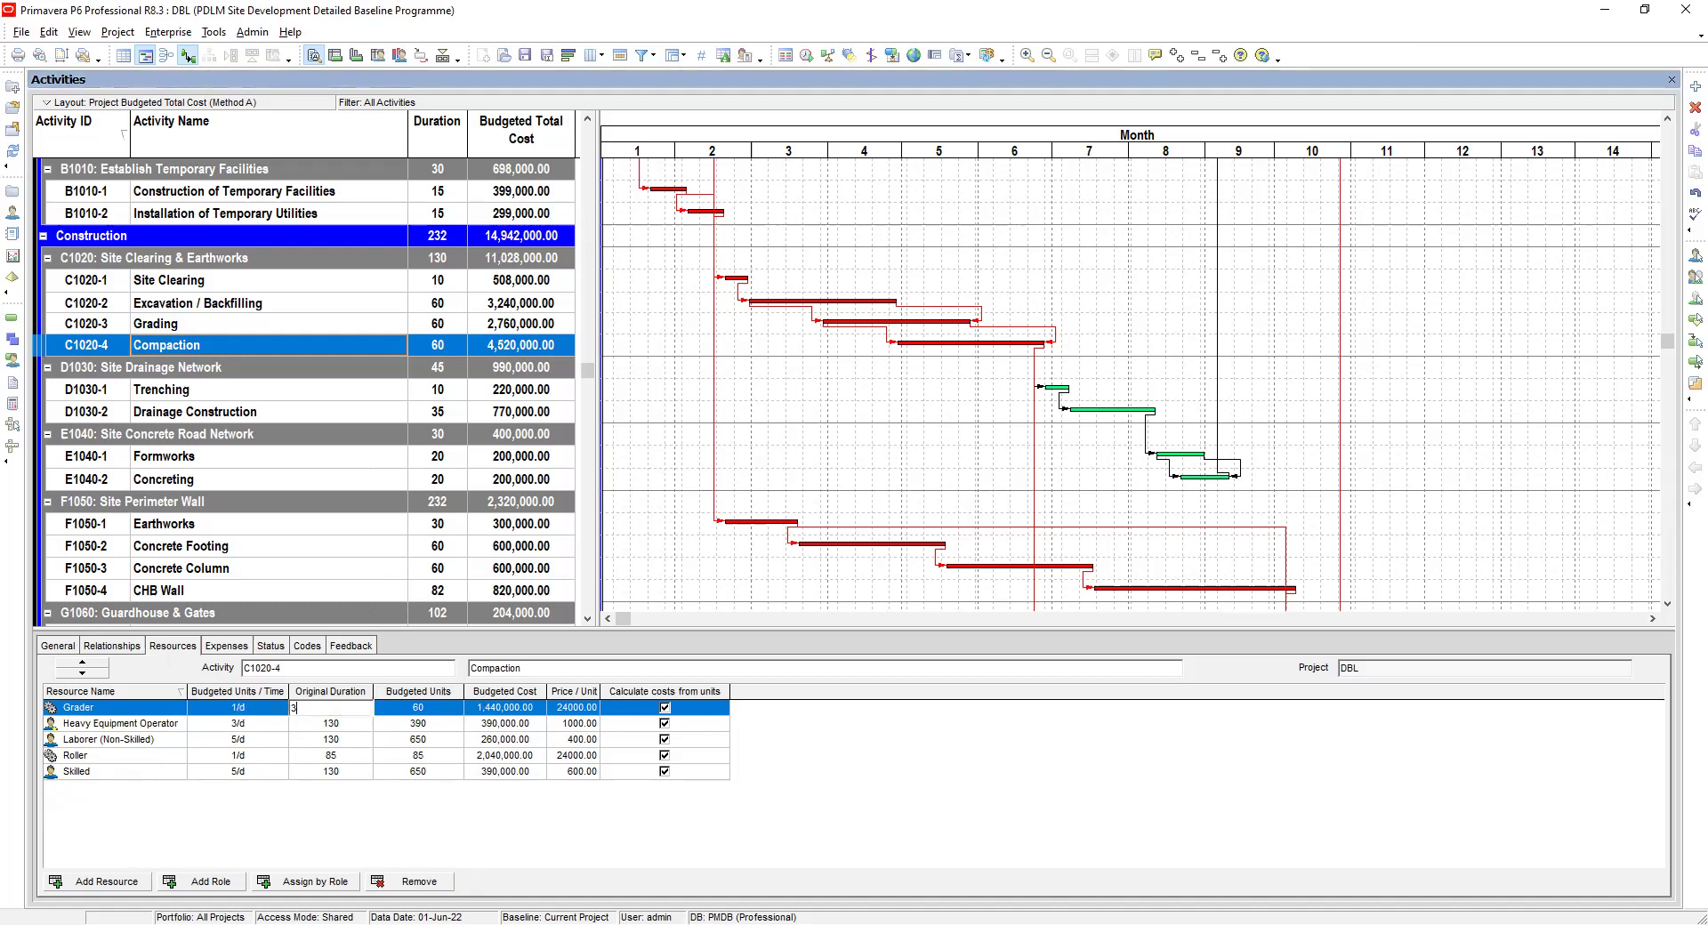
text(0)
Set the Heavy Equipment Operator's budgeted units per time to 2 and original duration to 40 for Compaction
click(258, 723)
text(2)
click(338, 727)
text(40)
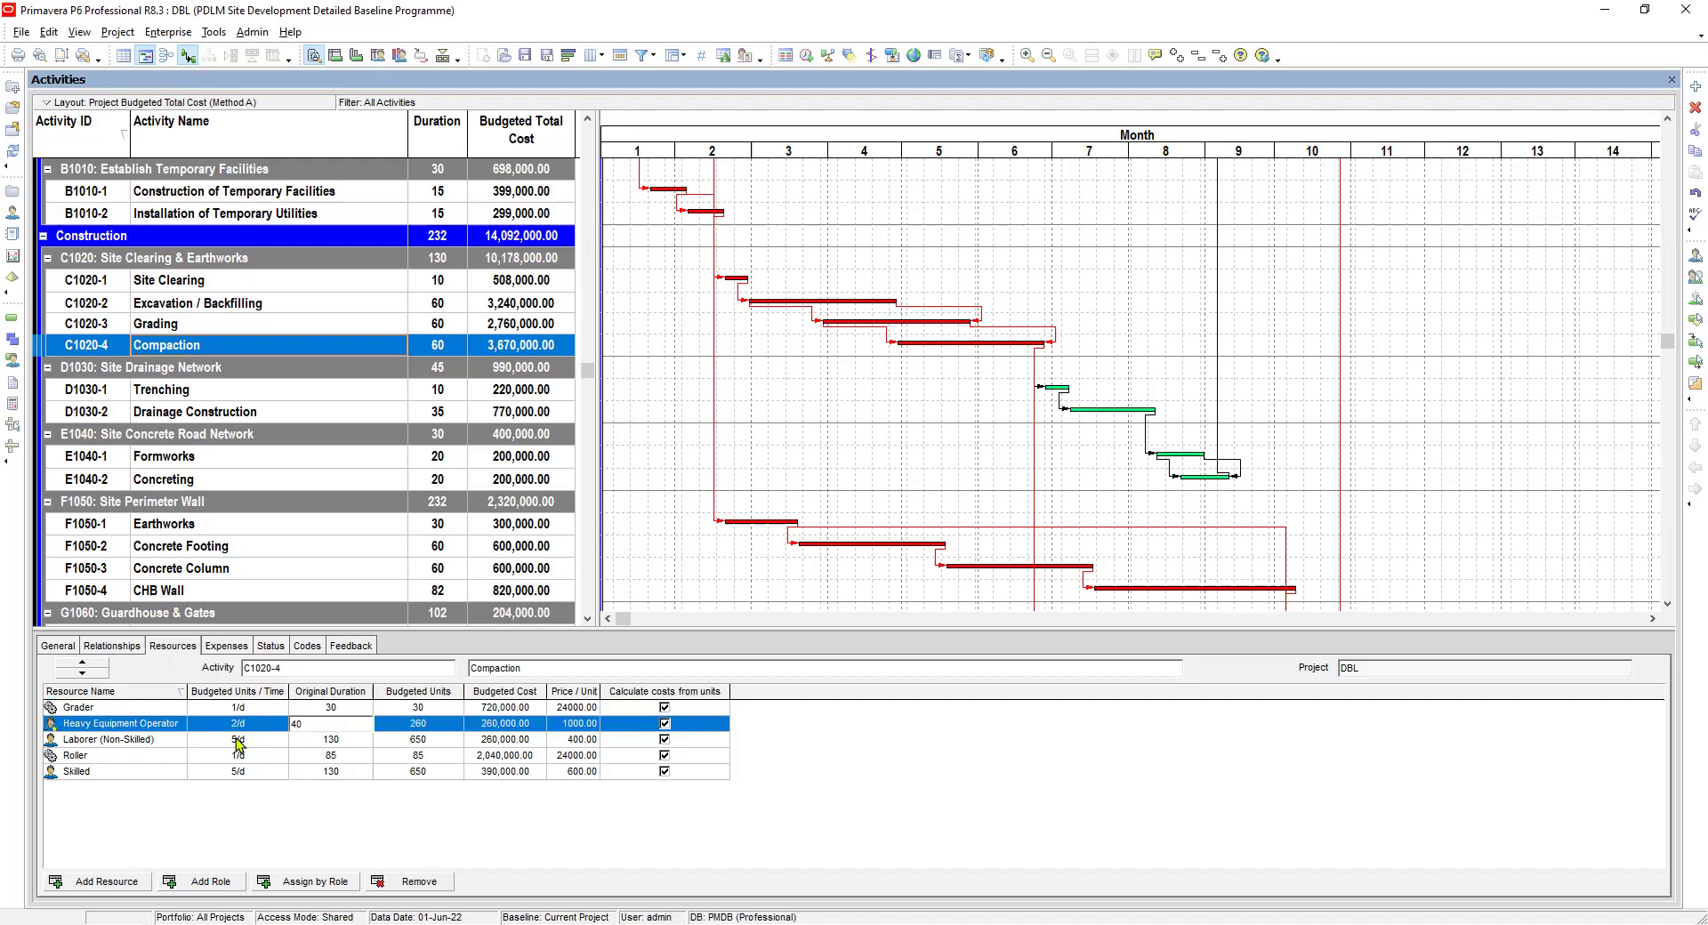
click(239, 742)
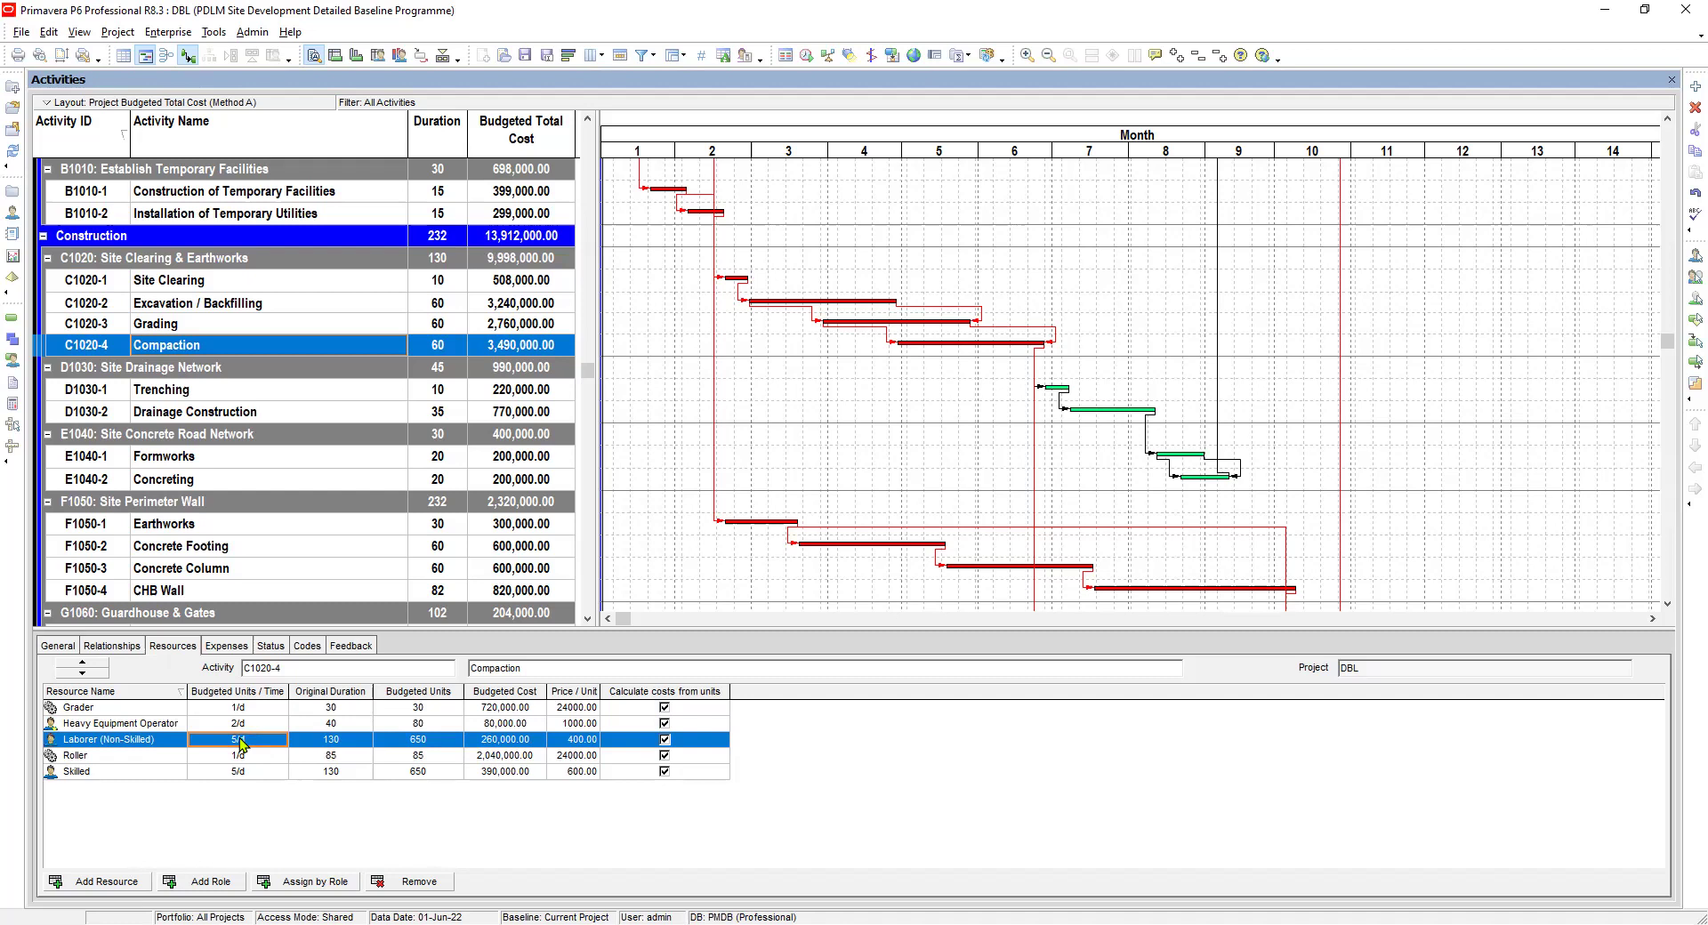
Enter 1 budgeted unit per time for the Roller in Compaction
click(118, 757)
click(249, 756)
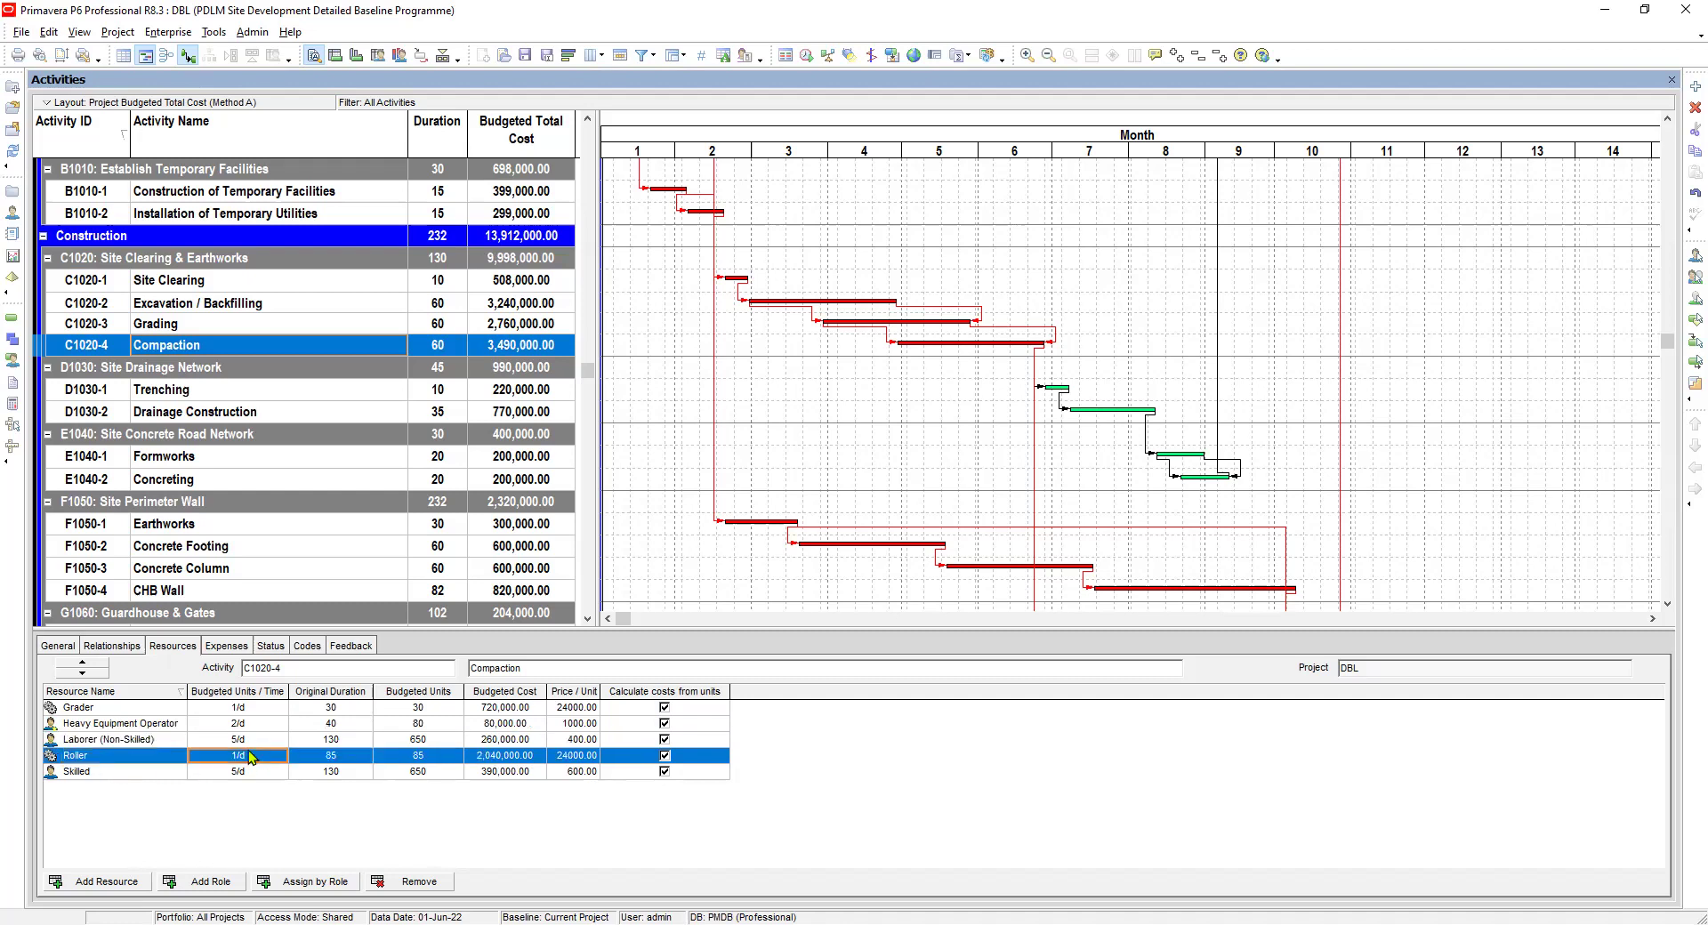
text(4)
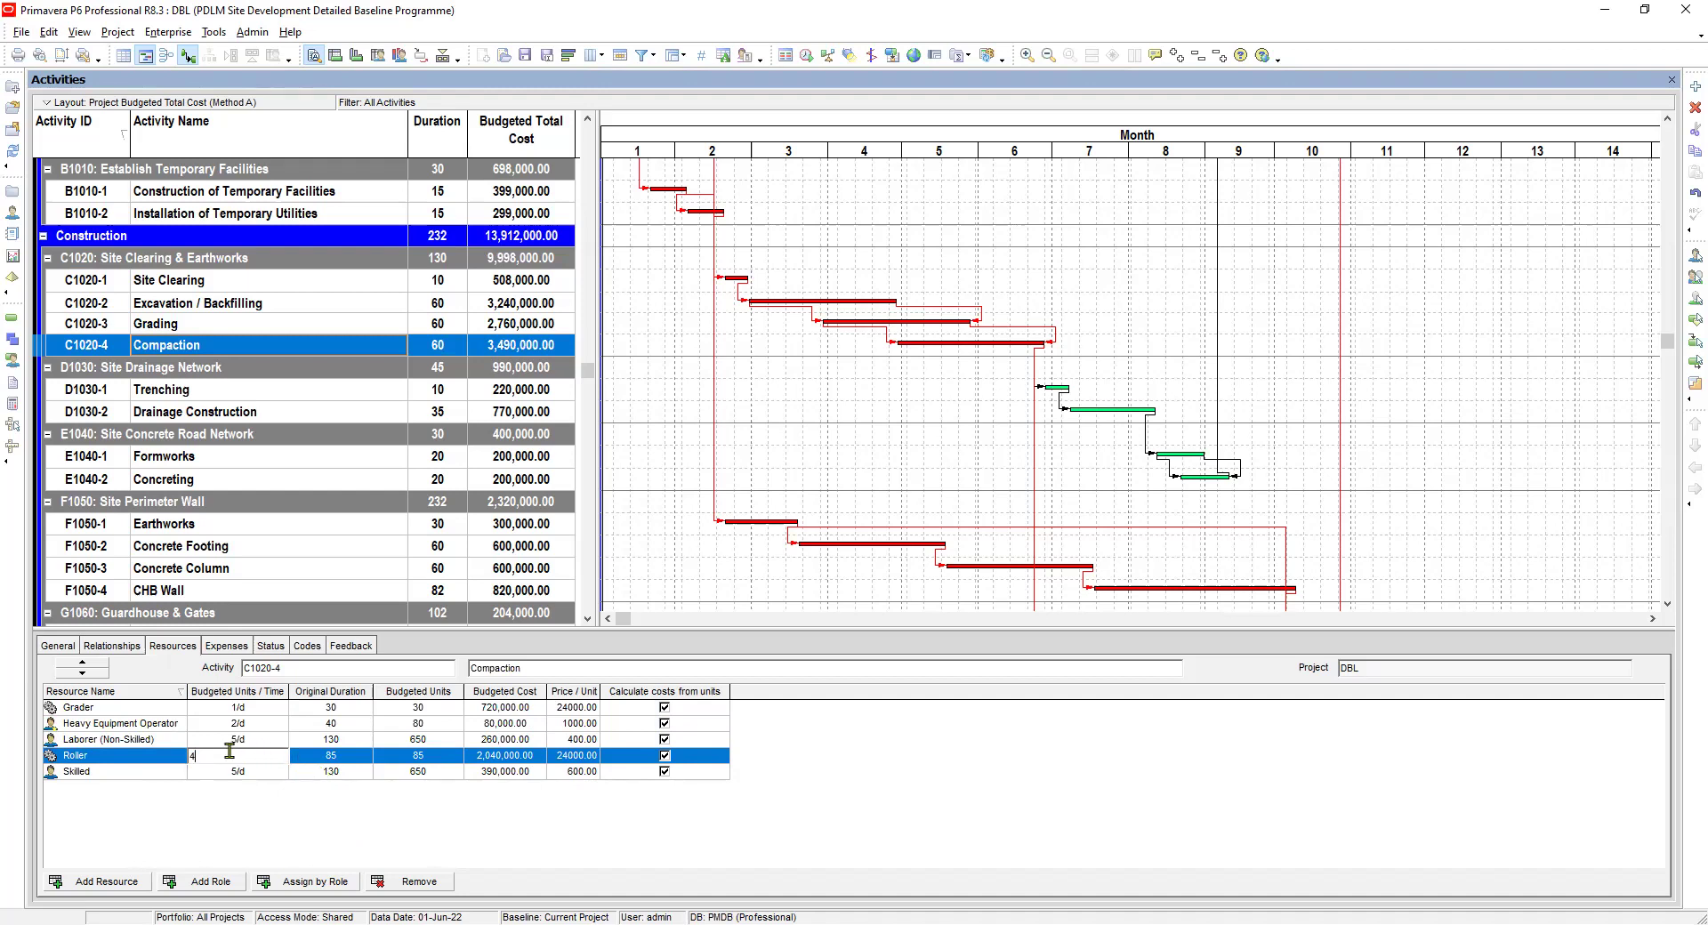
key(BackSpace)
text(1)
click(332, 756)
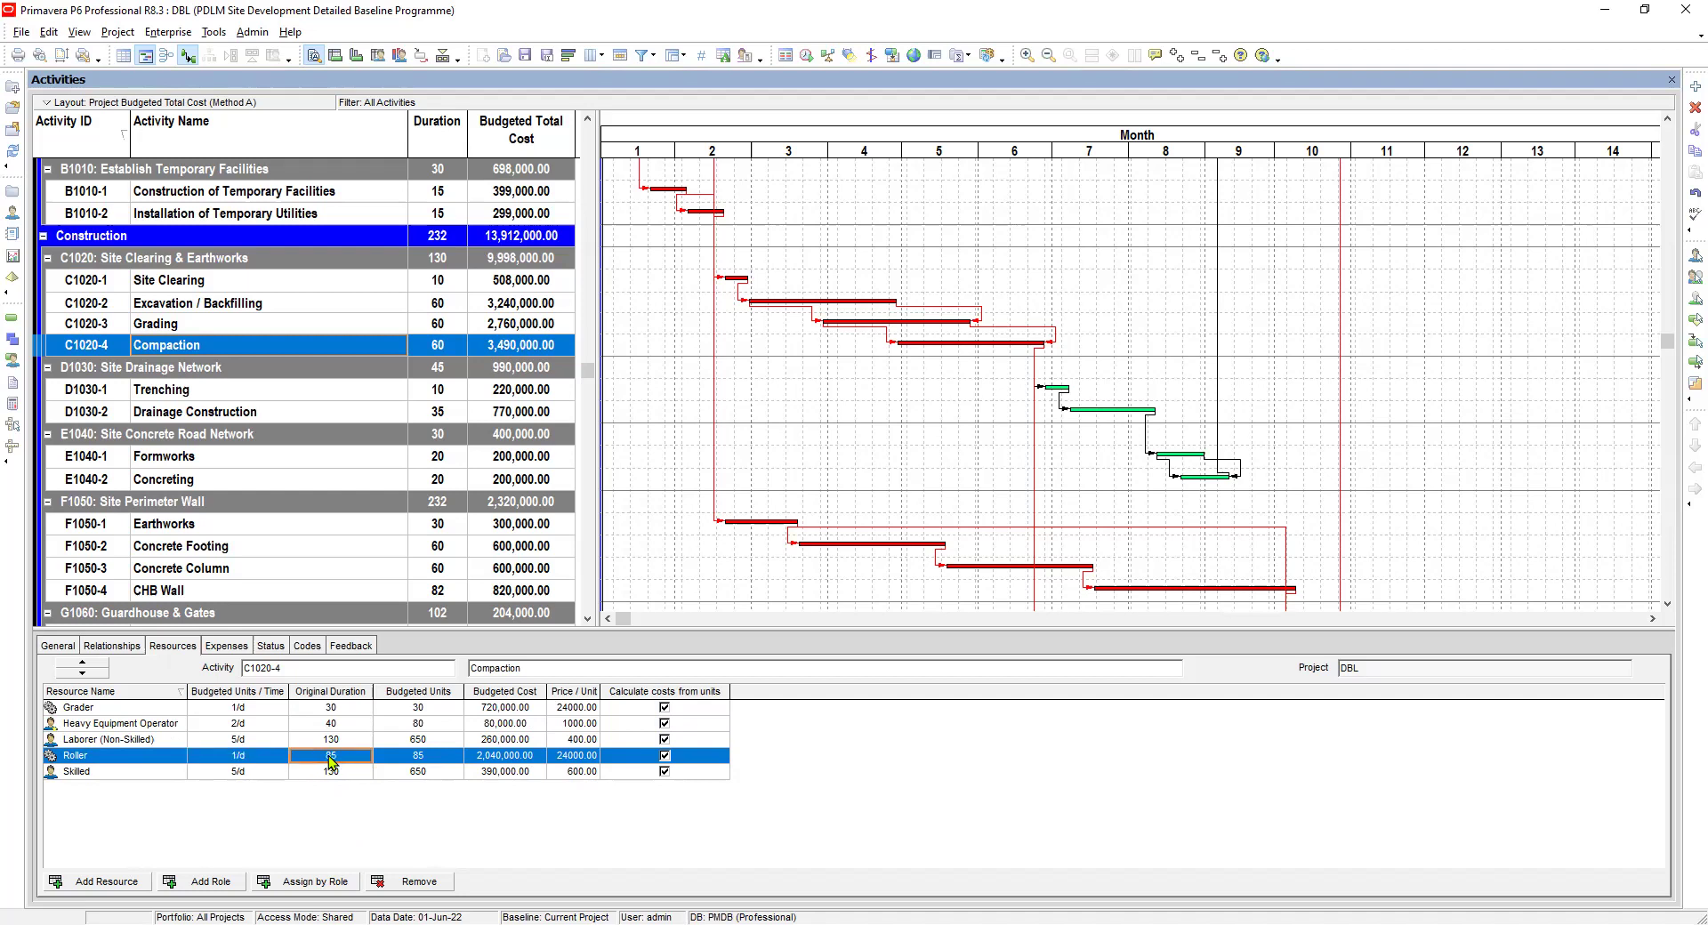
click(346, 756)
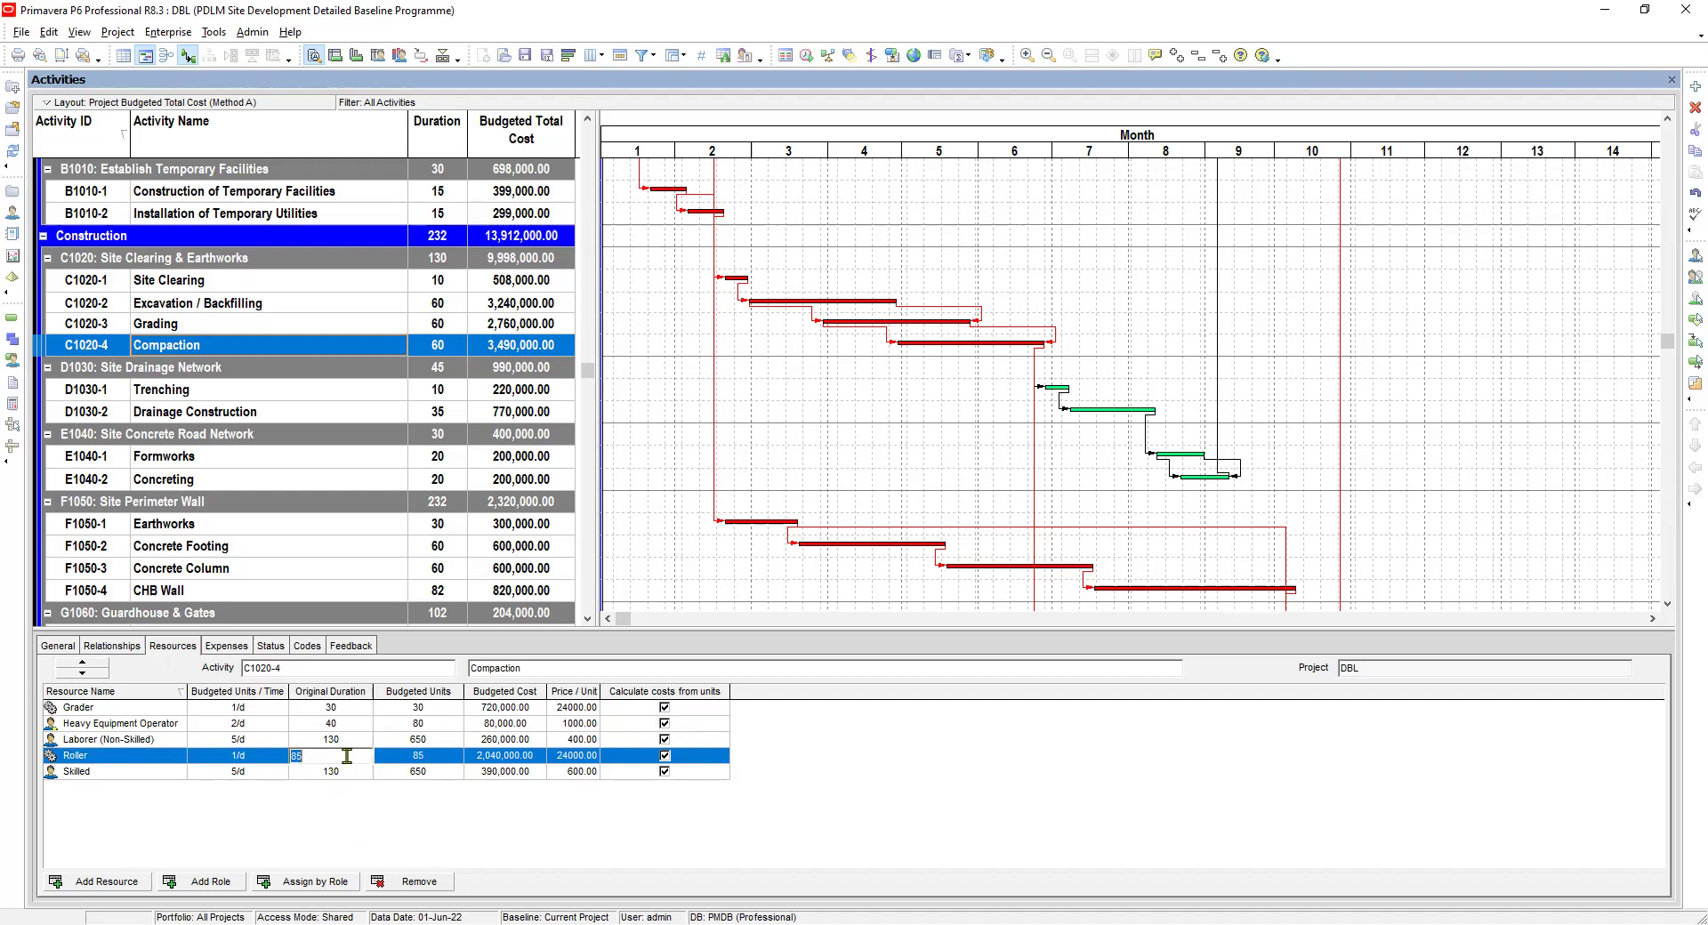
click(335, 774)
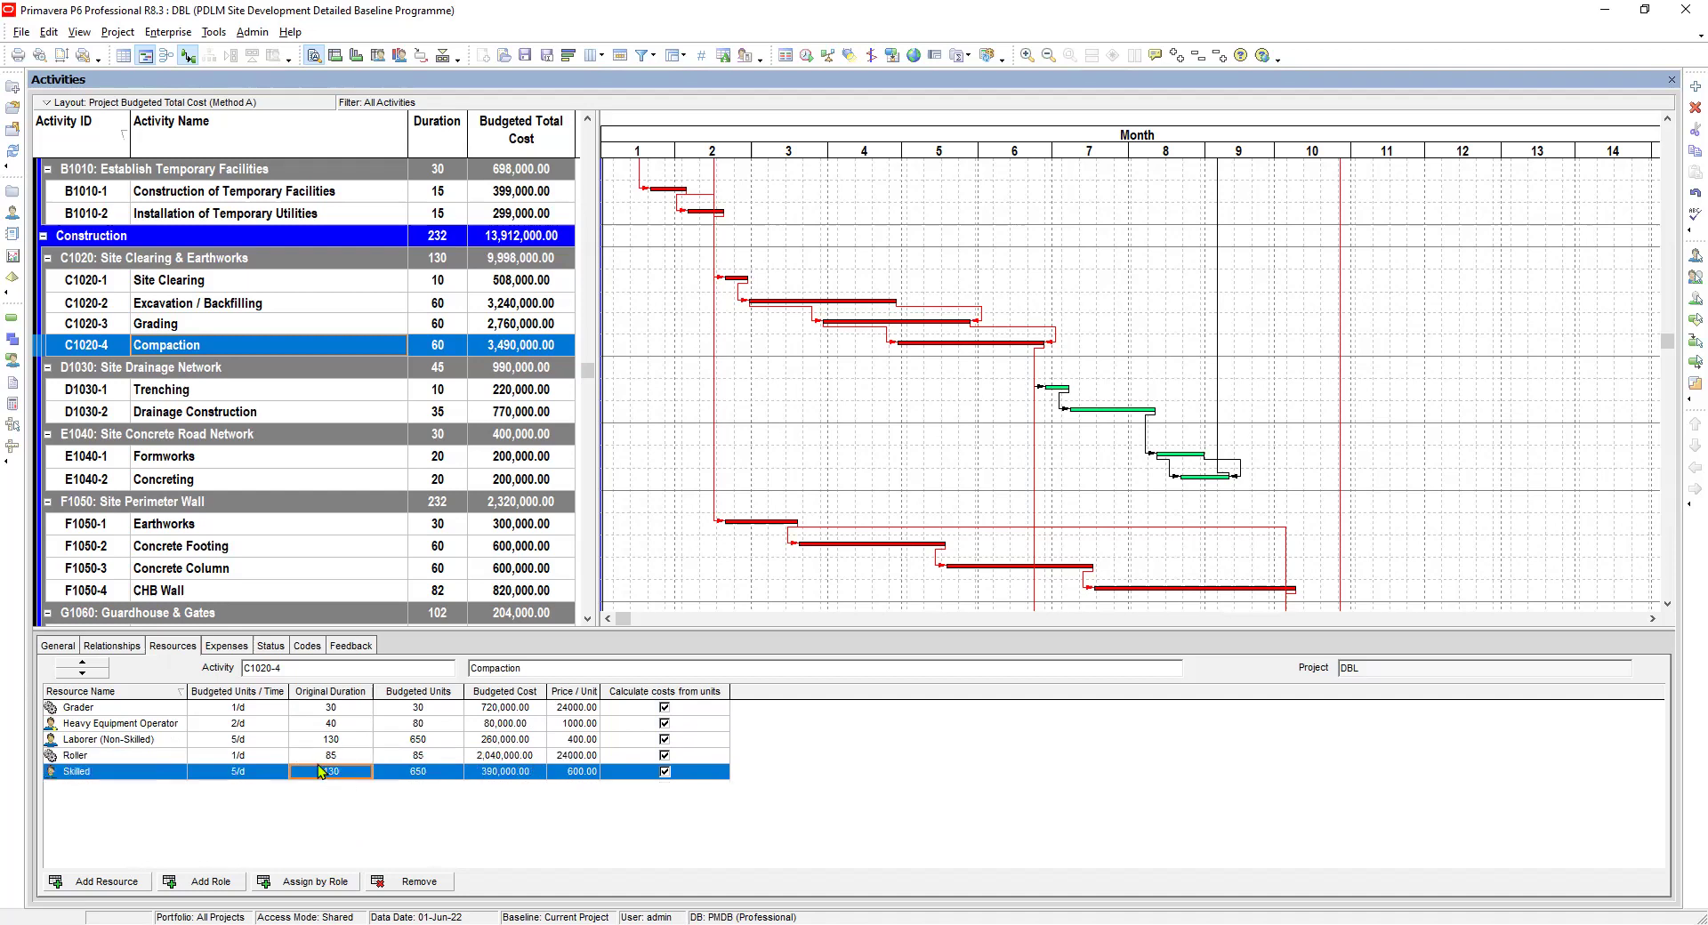
click(237, 756)
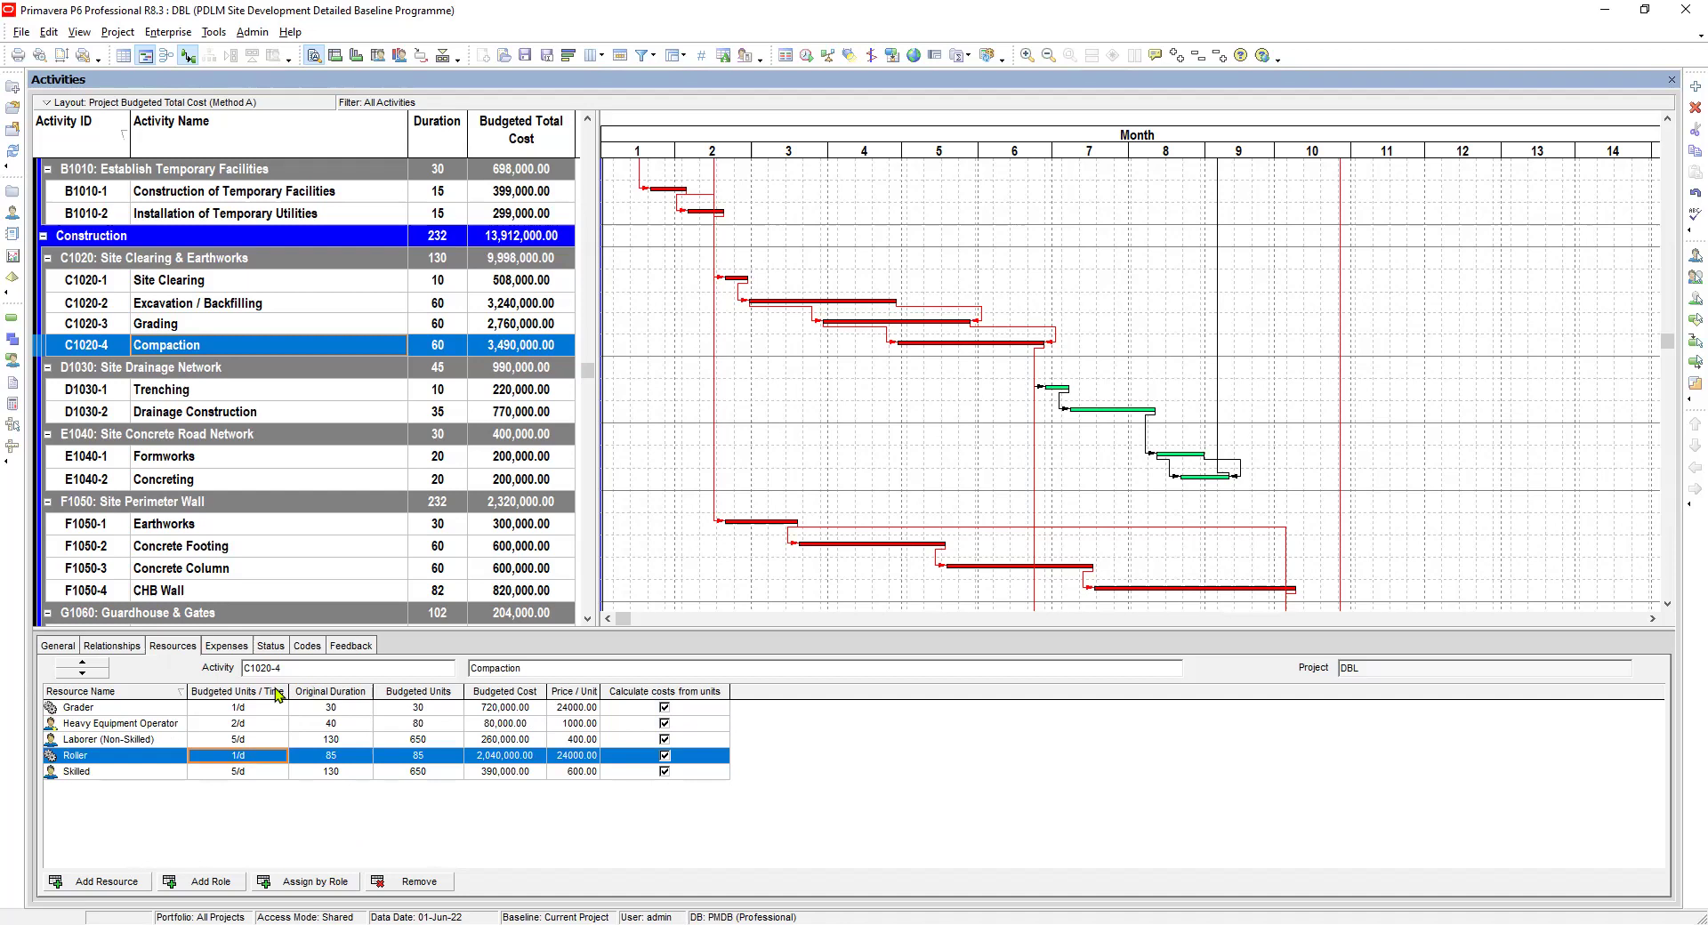
click(254, 723)
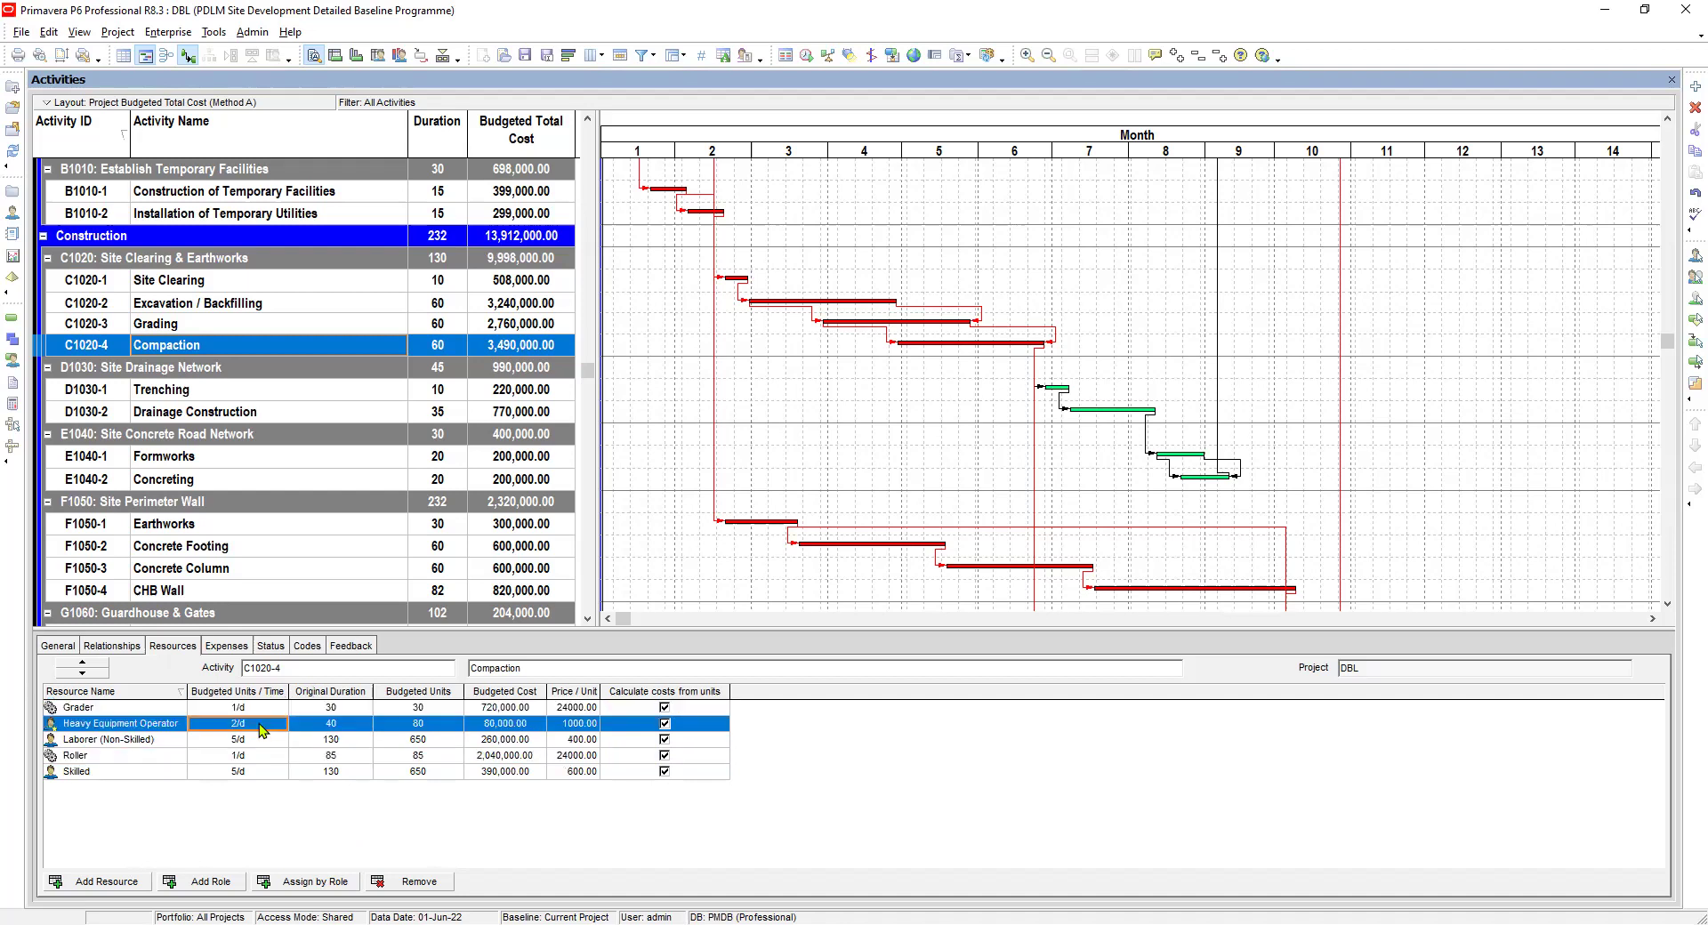
click(348, 729)
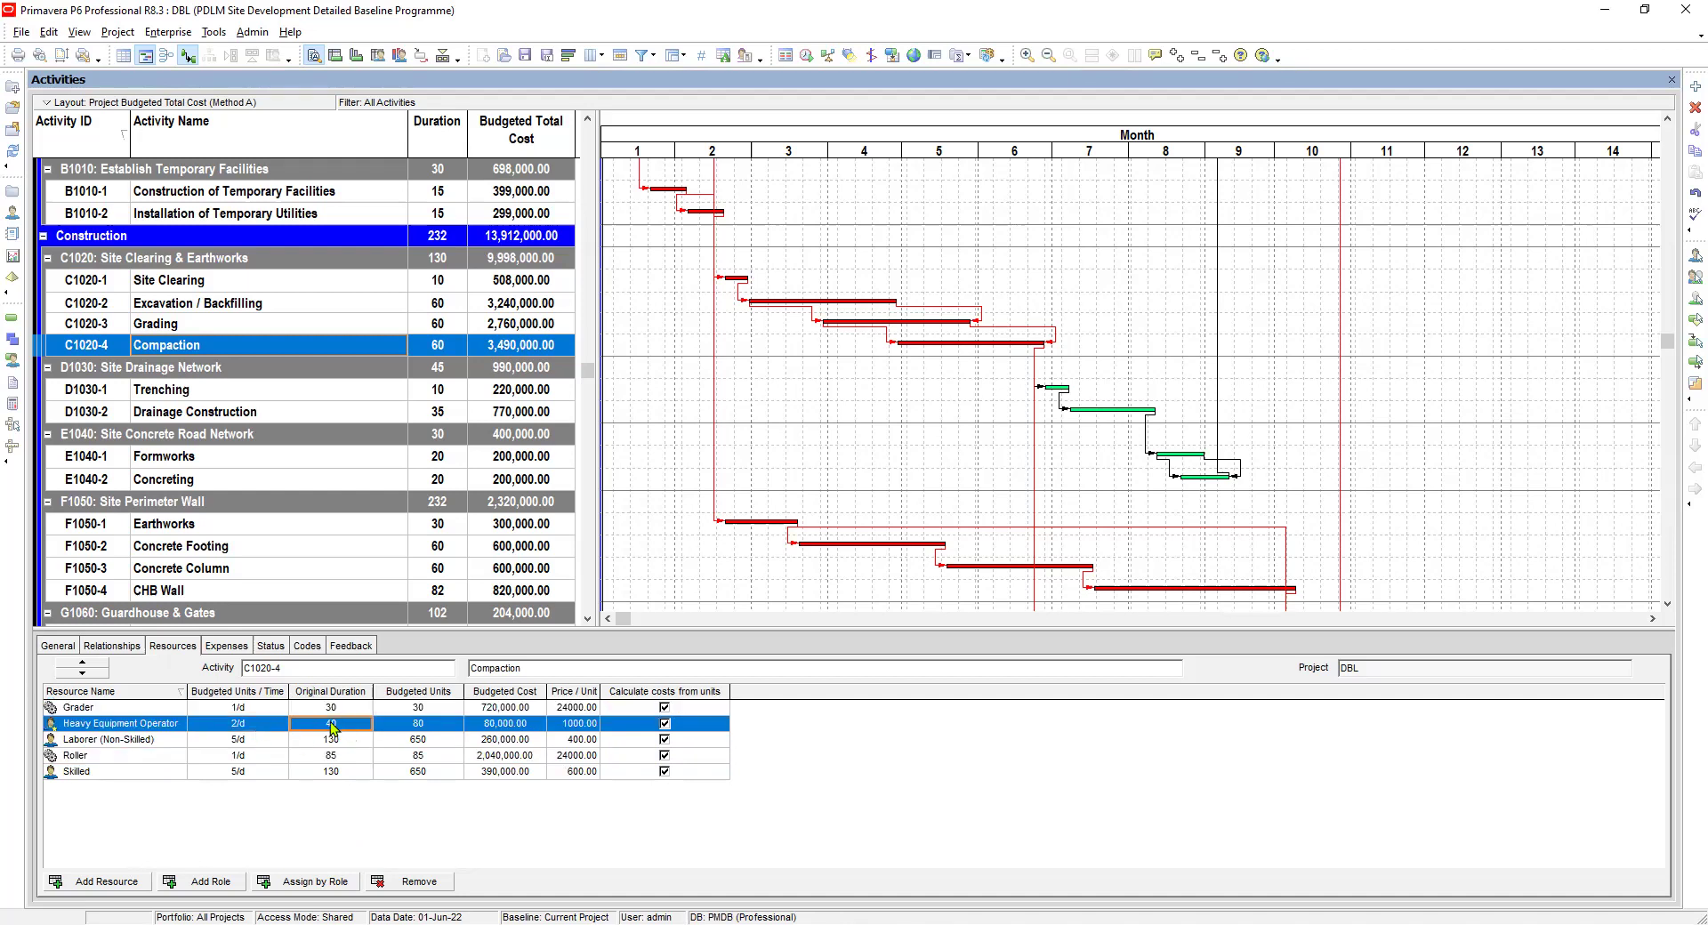
click(228, 741)
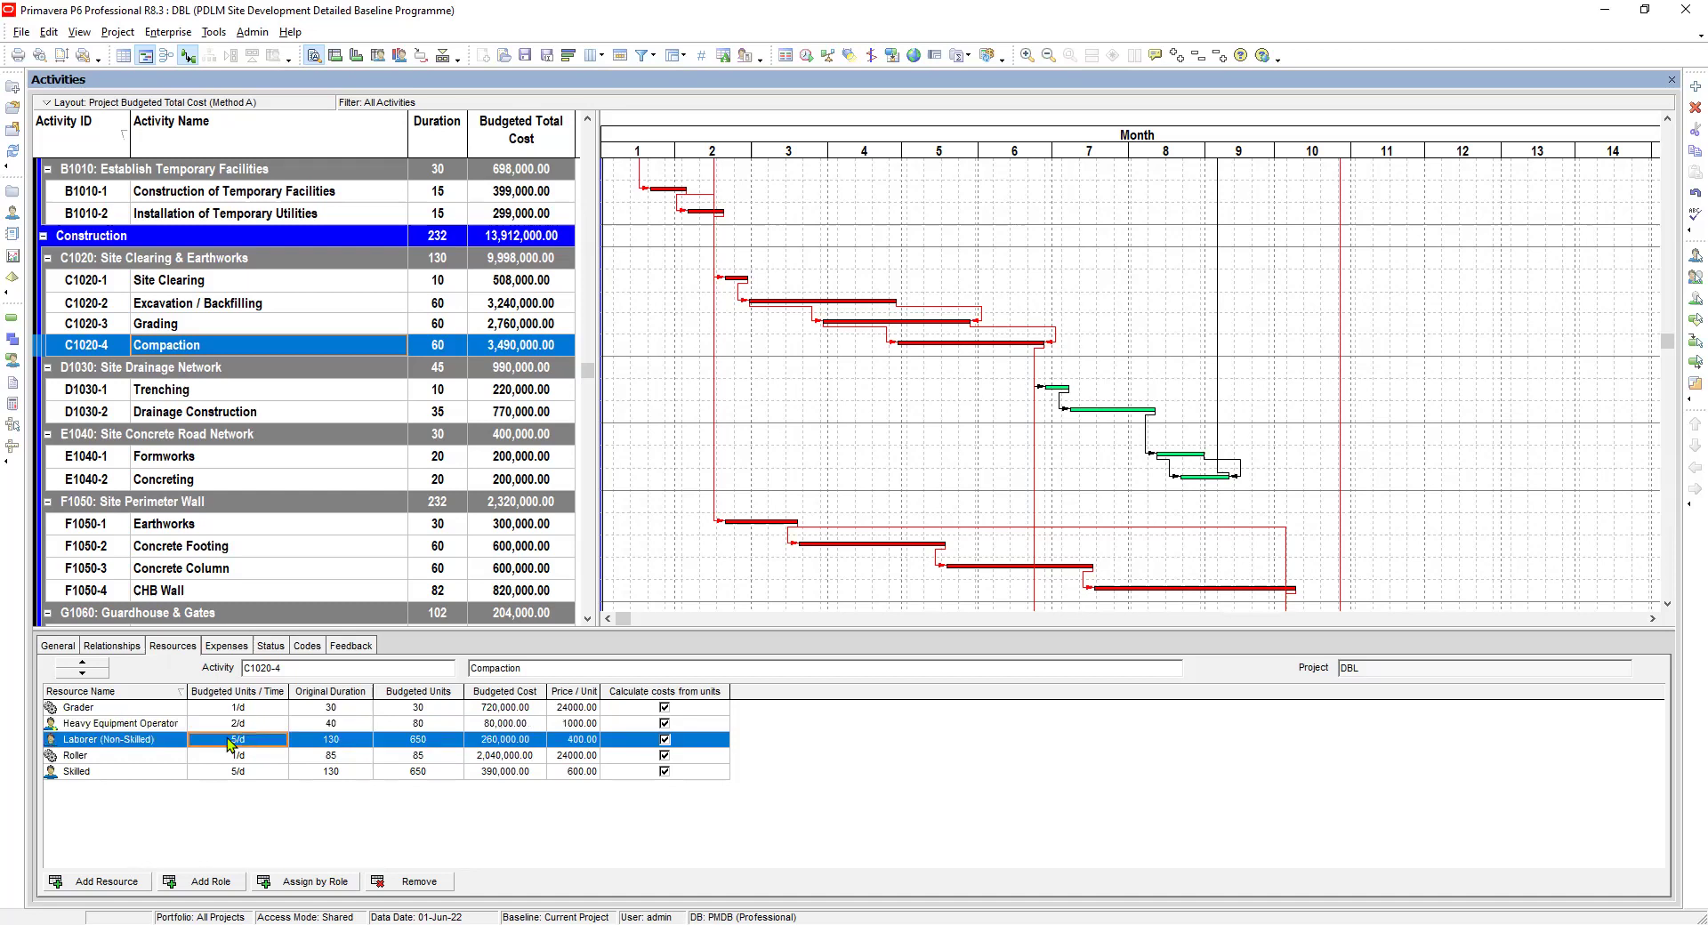
click(242, 757)
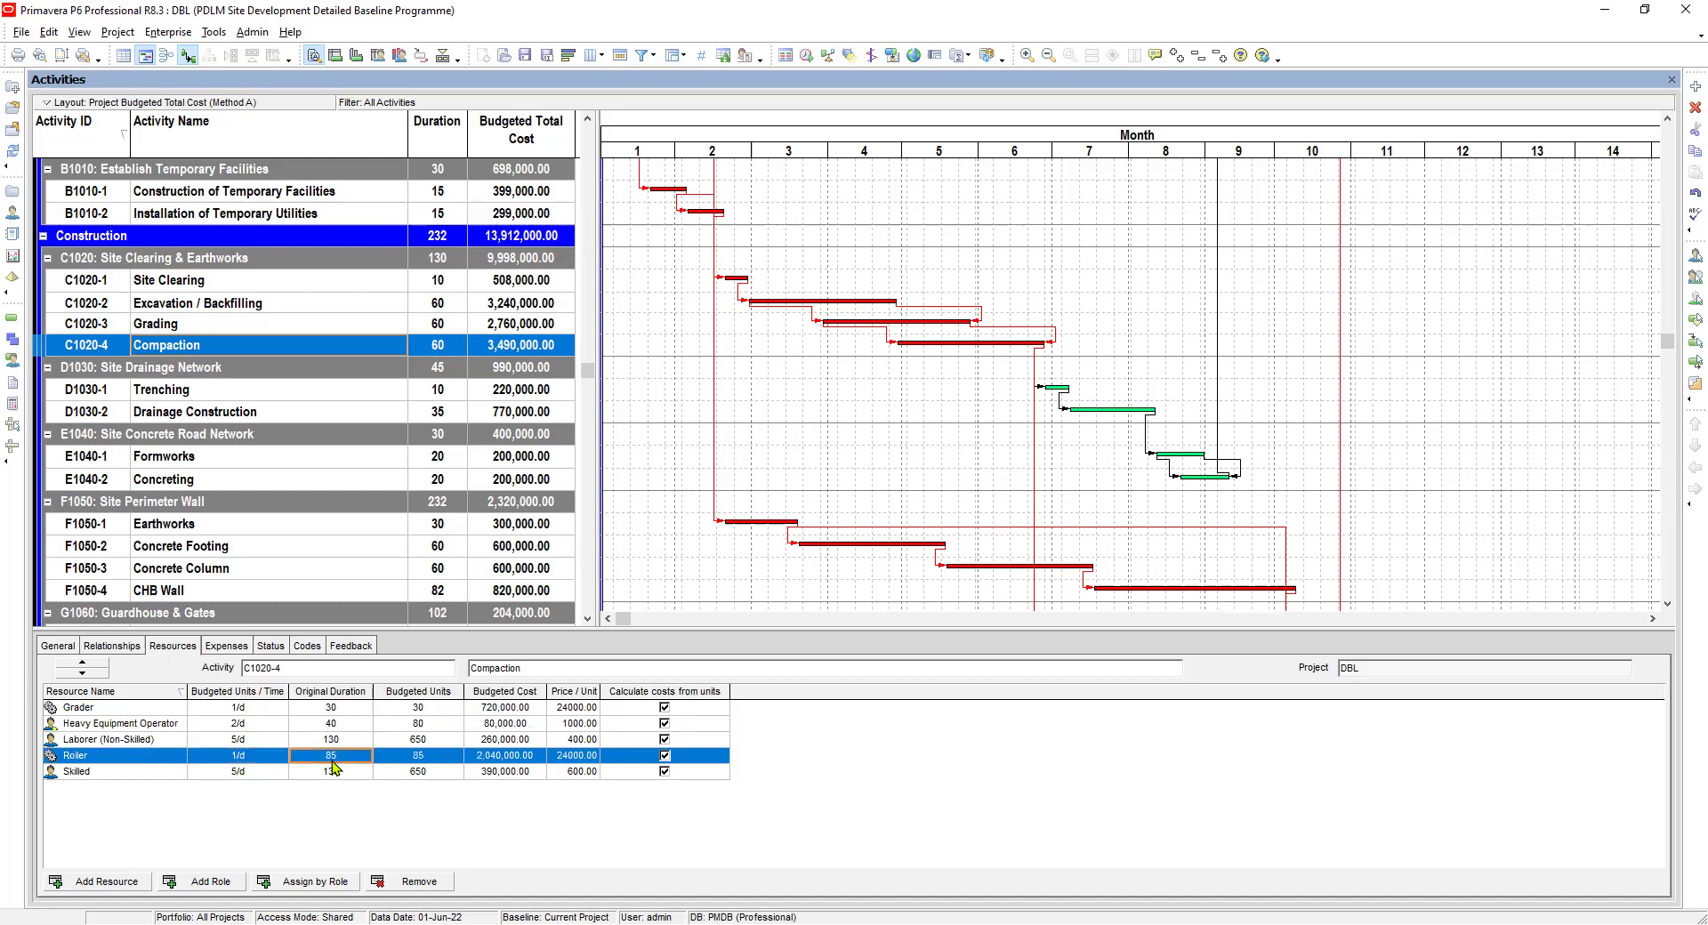
Set the Laborer (Non-Skilled) budgeted units per time to 4 and original duration to 53 for Compaction
click(254, 744)
click(253, 744)
text(4)
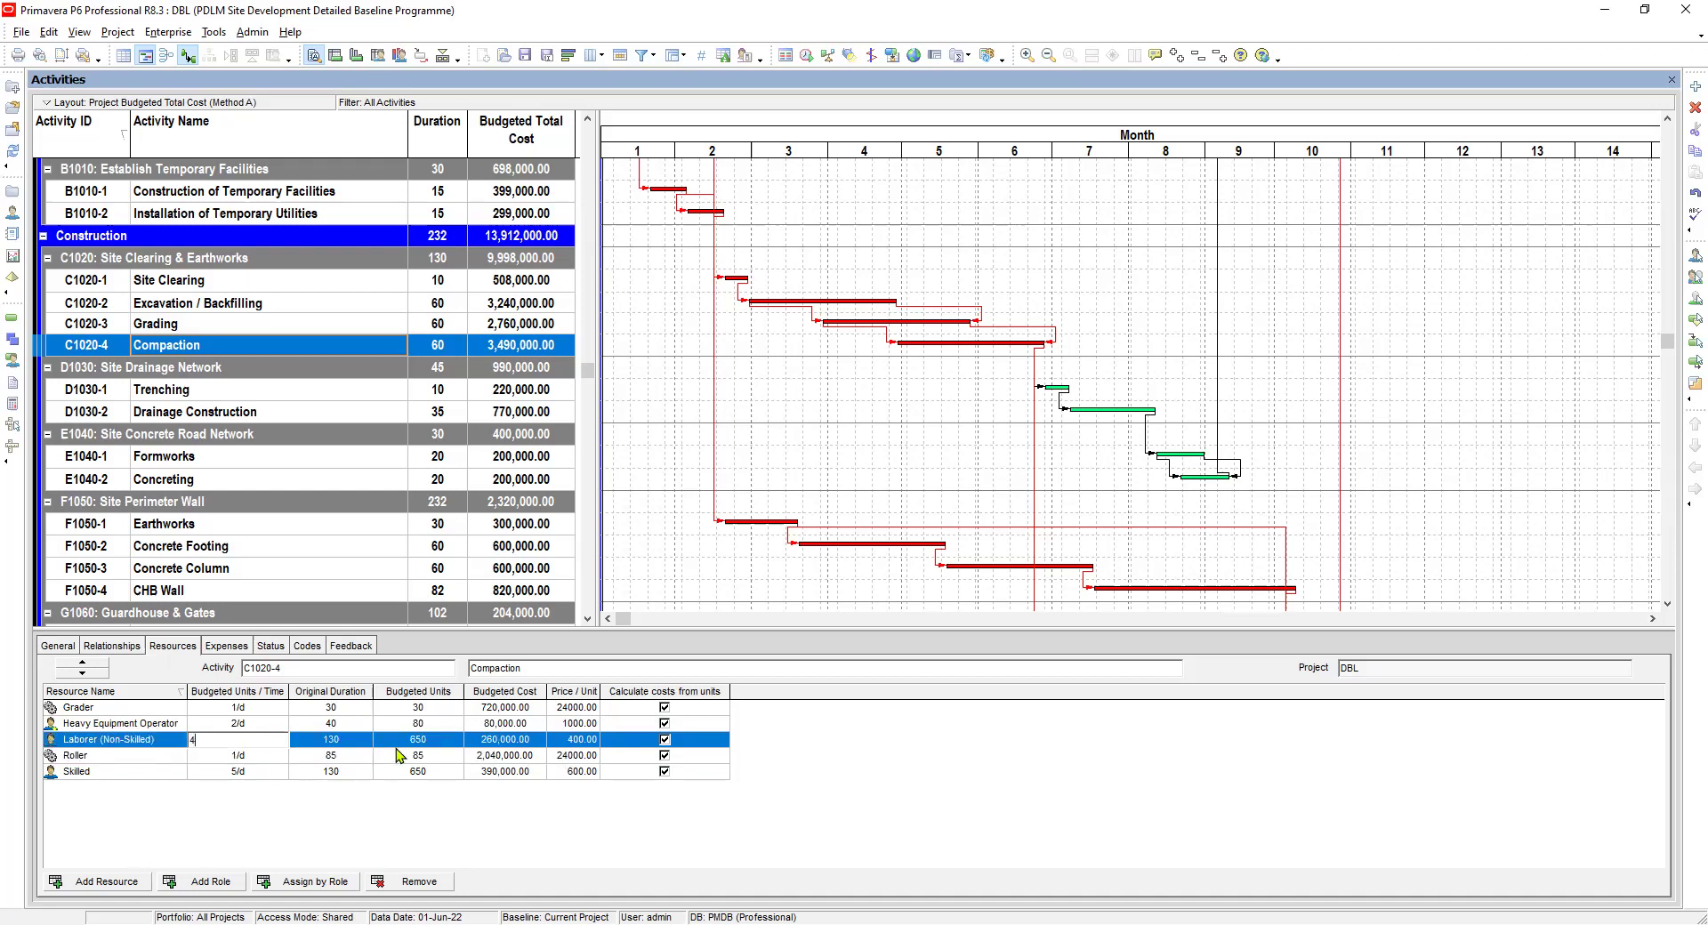
key(Tab)
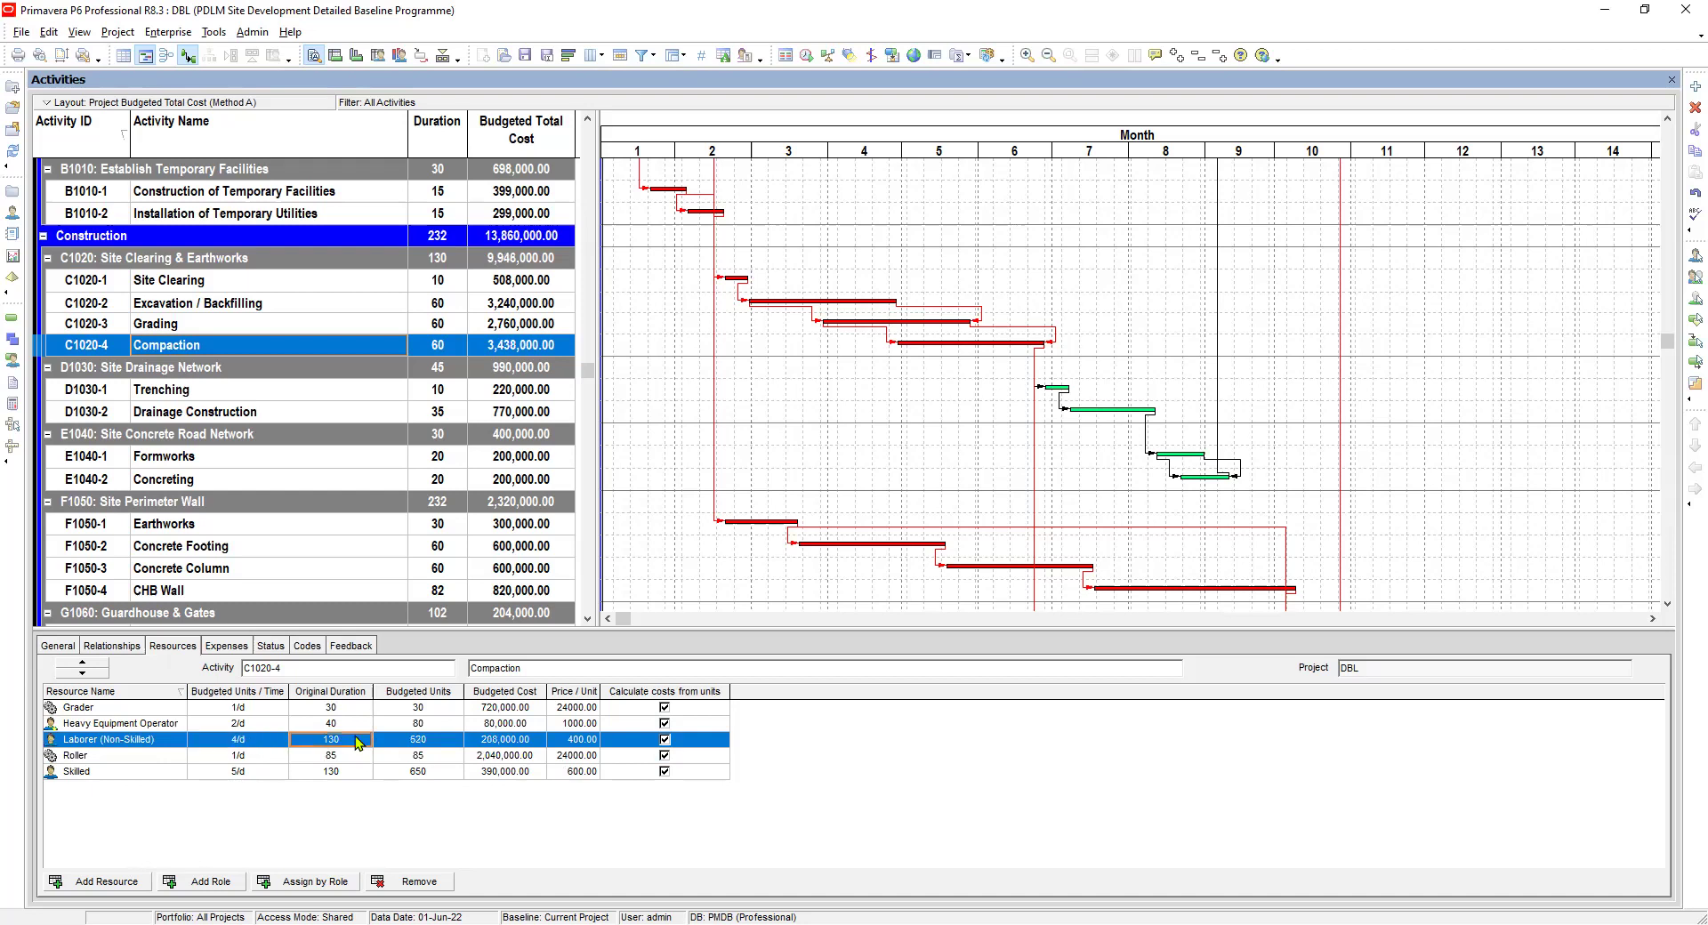
text(53)
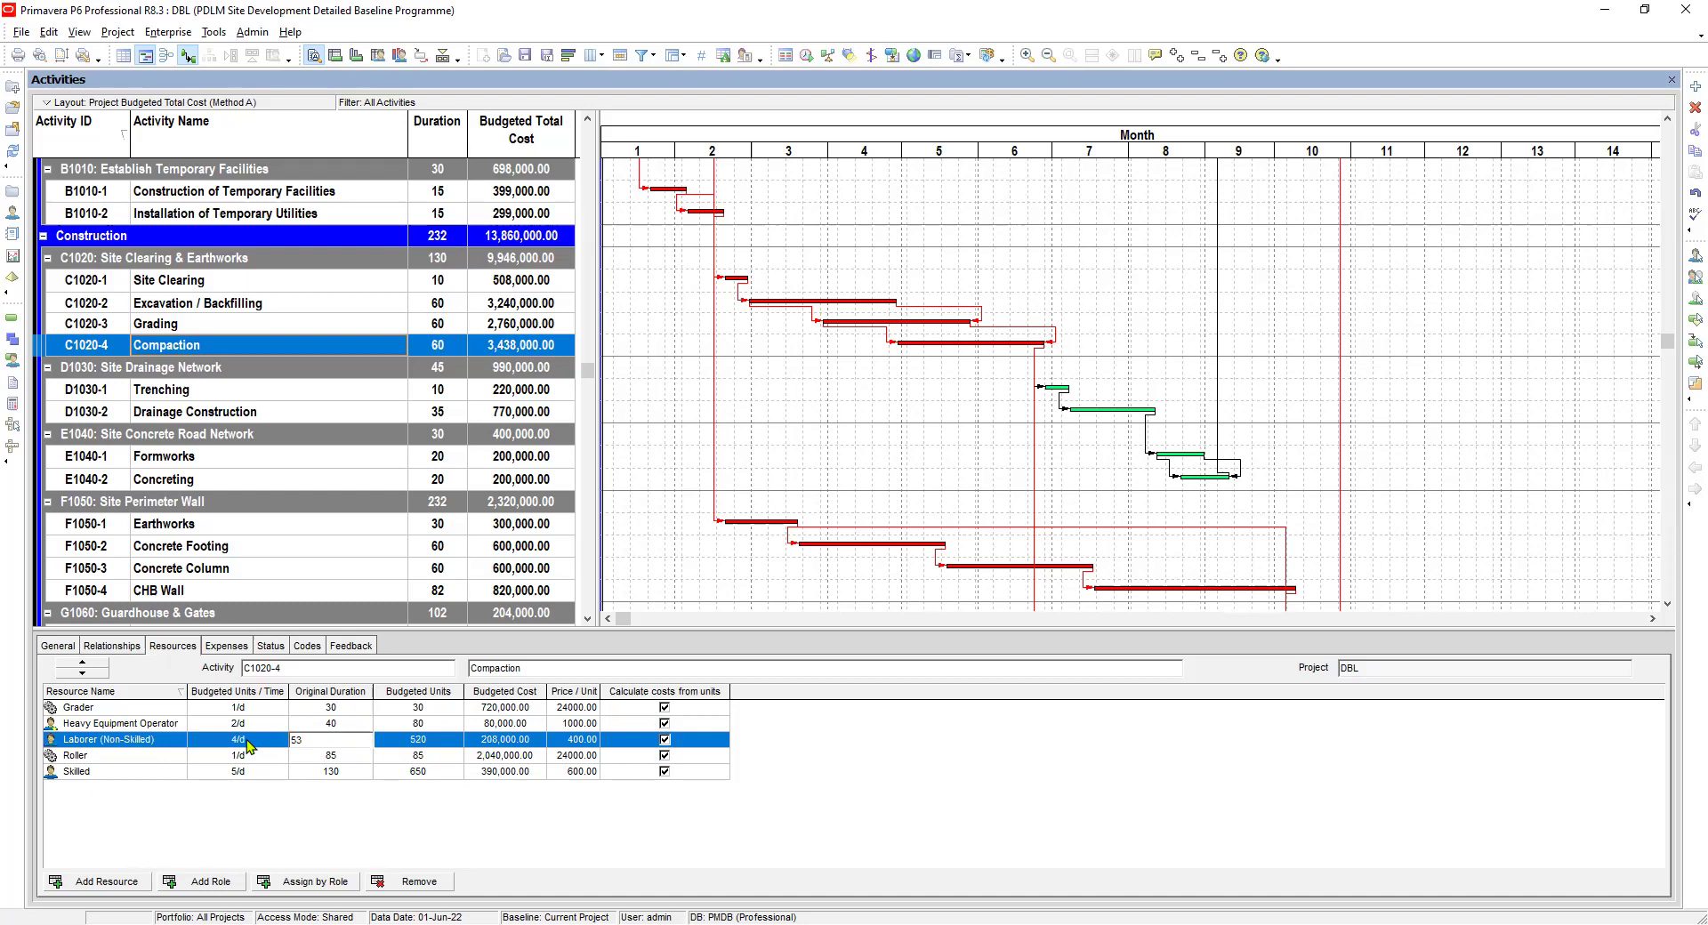
Set the Skilled resource's budgeted units per time to 4 and original duration to 53 for Compaction
click(248, 771)
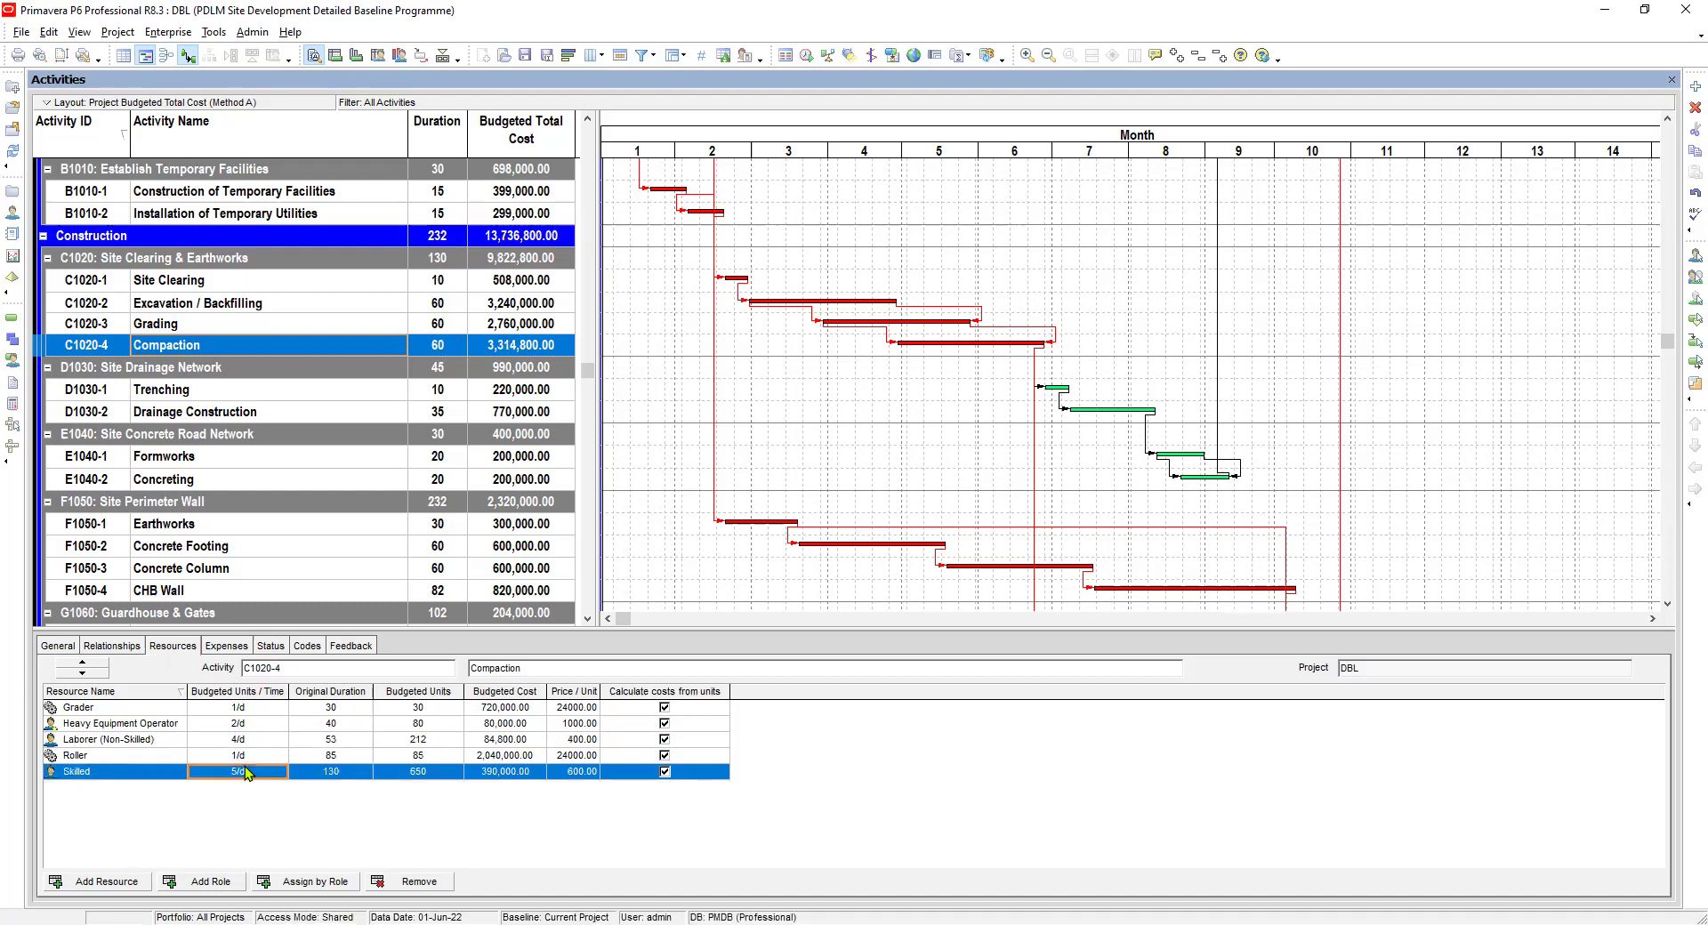
text(4)
click(338, 772)
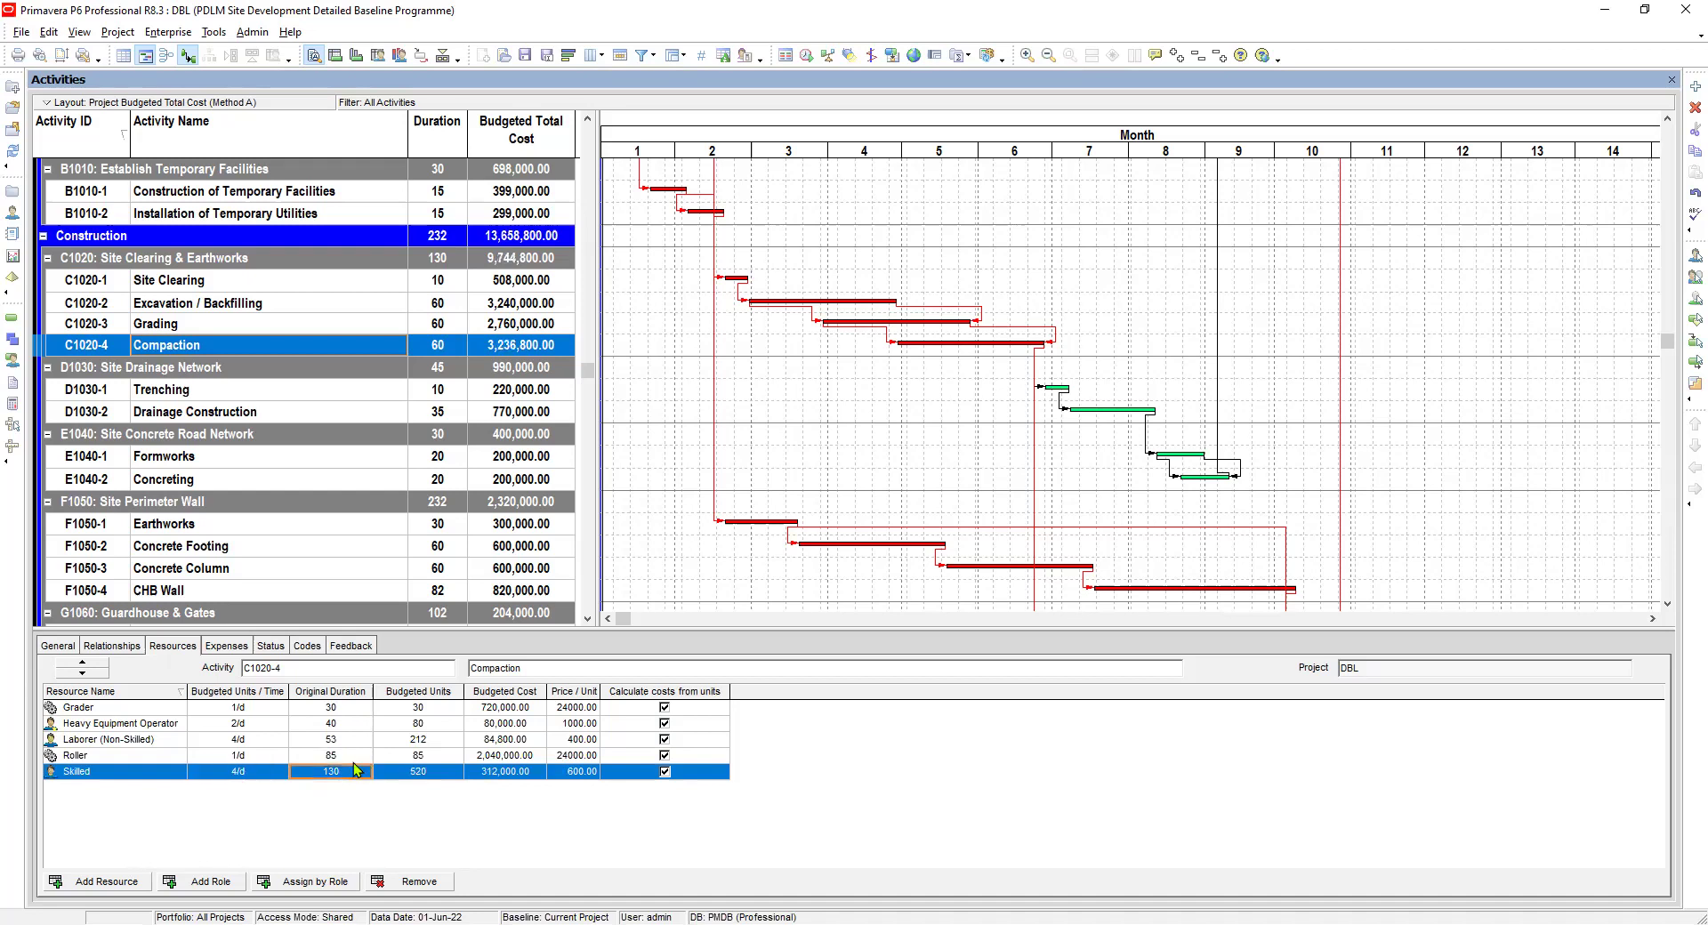
text(53)
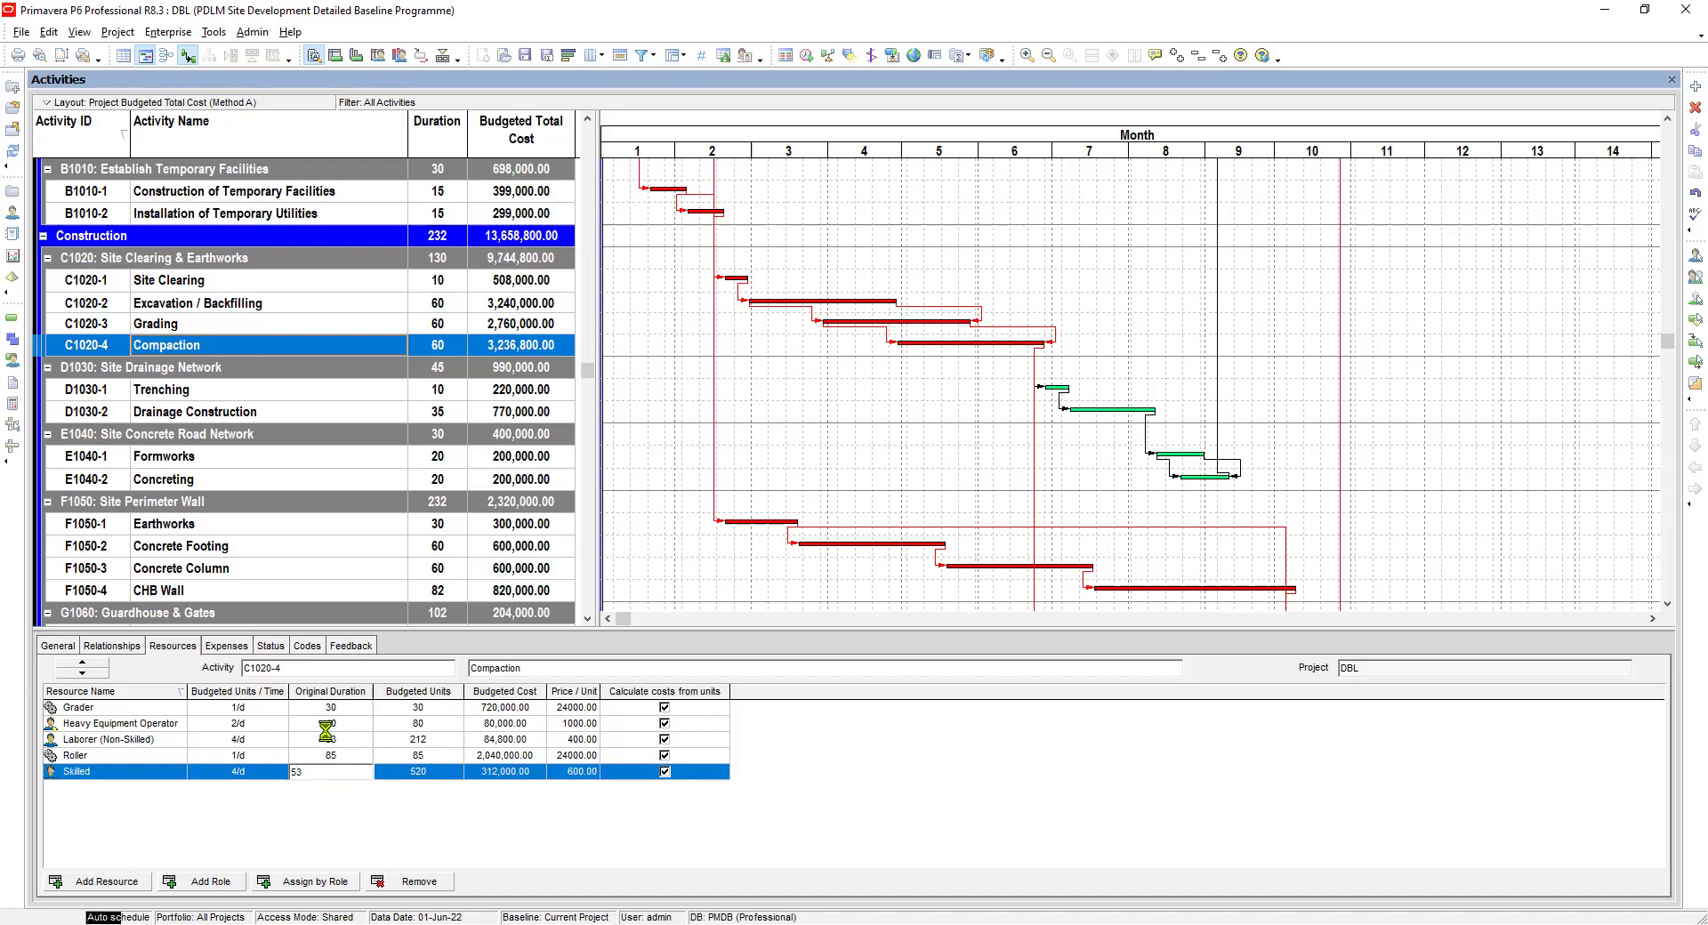
click(327, 730)
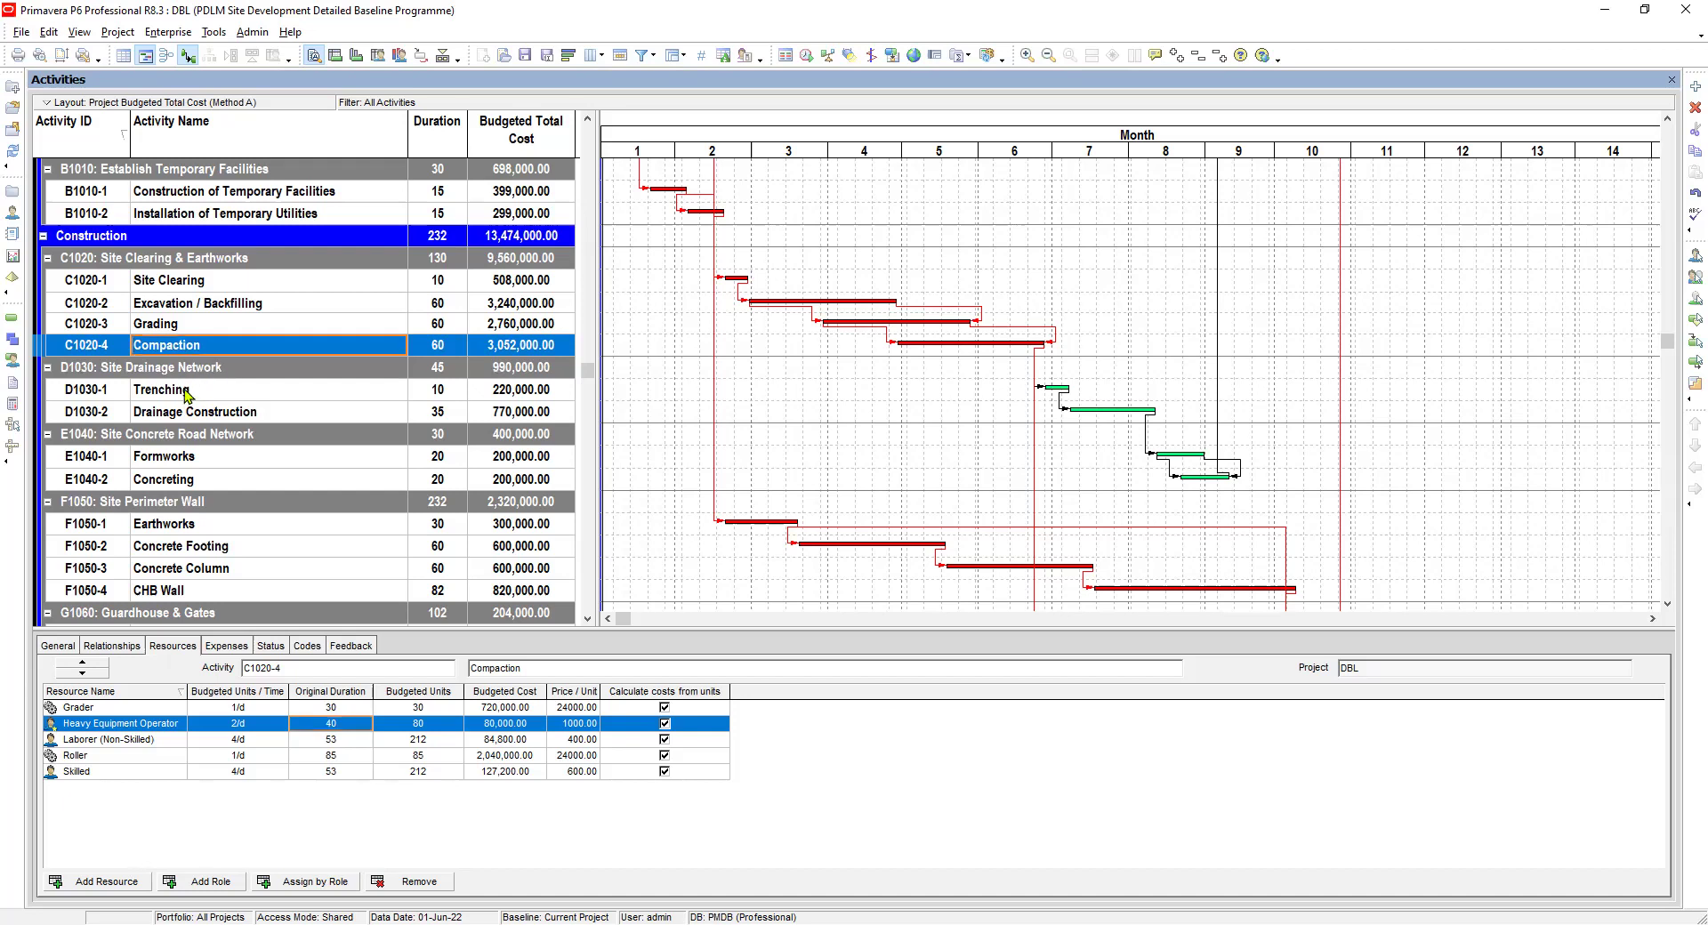
Examine the resource assignments of the Trenching and Drainage Construction activities in the site drainage network
click(188, 392)
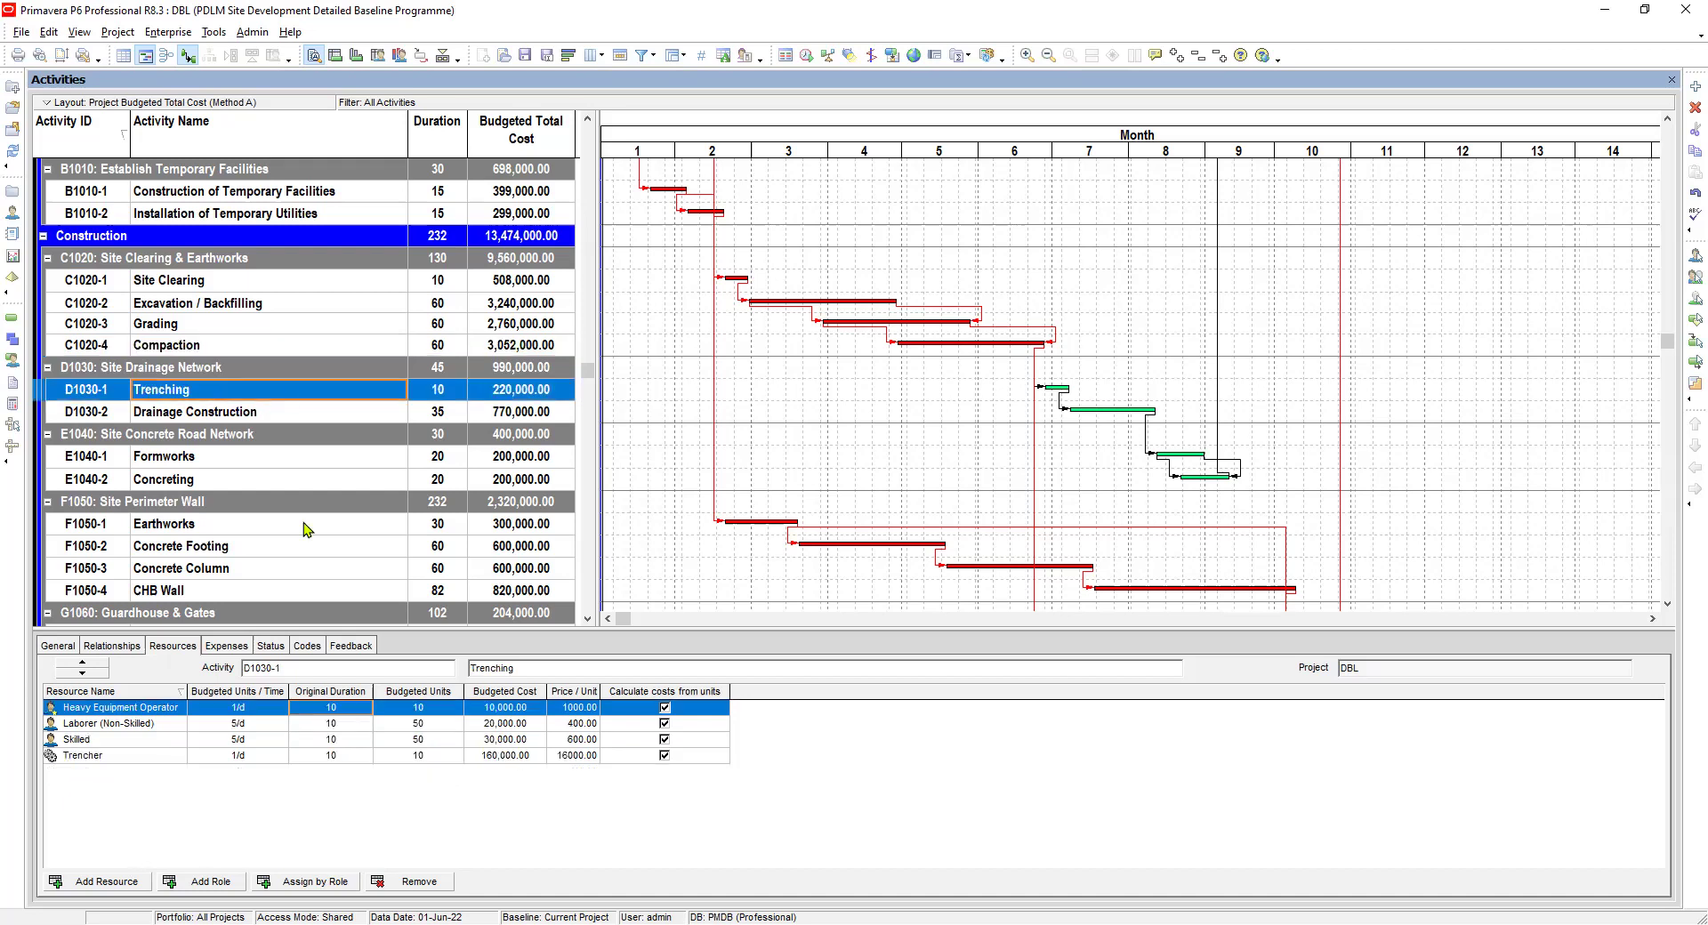
click(257, 413)
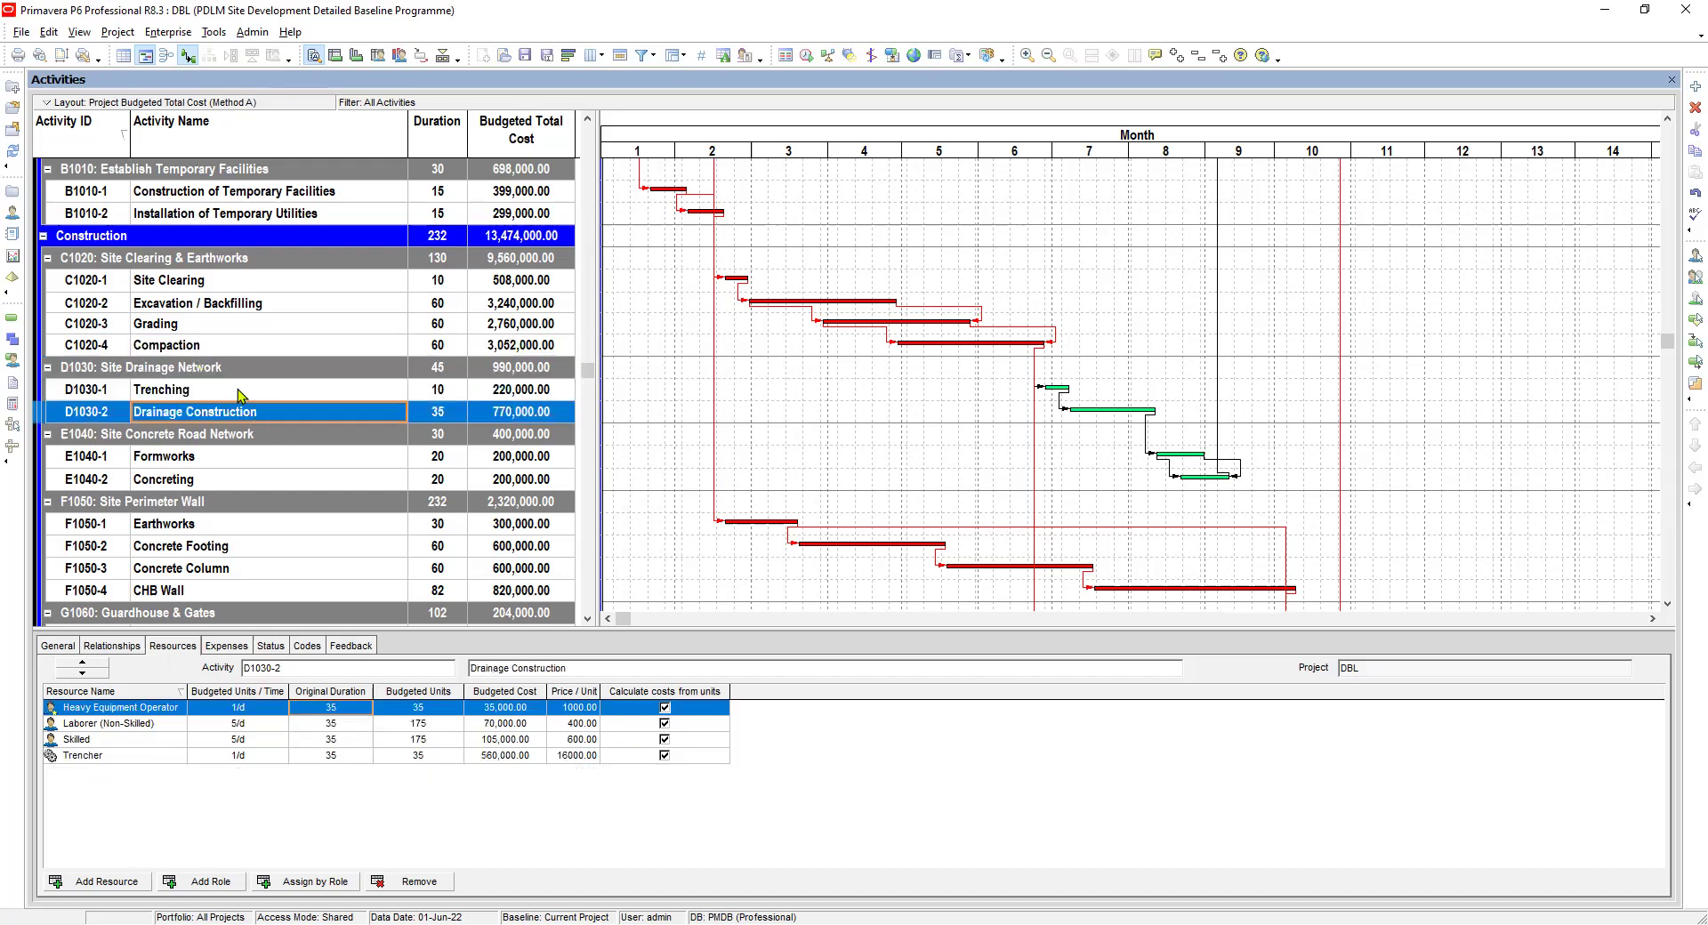
click(238, 391)
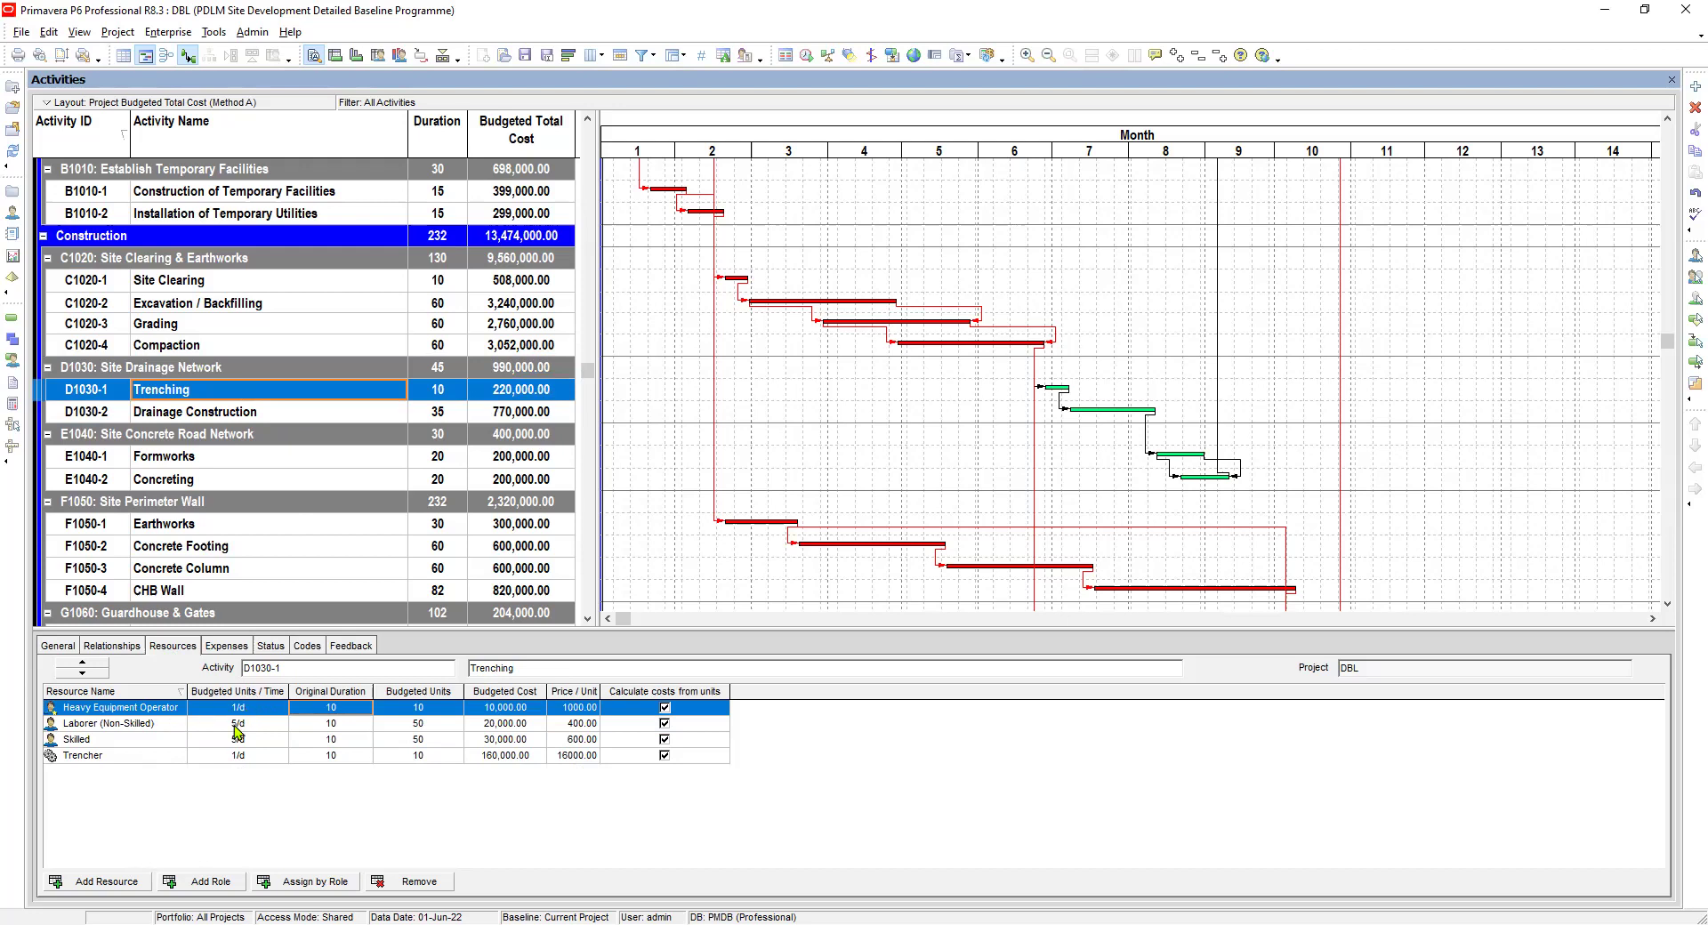
Set the Heavy Equipment Operator's budgeted units per time to 5 and original duration to 9 for Trenching
click(263, 710)
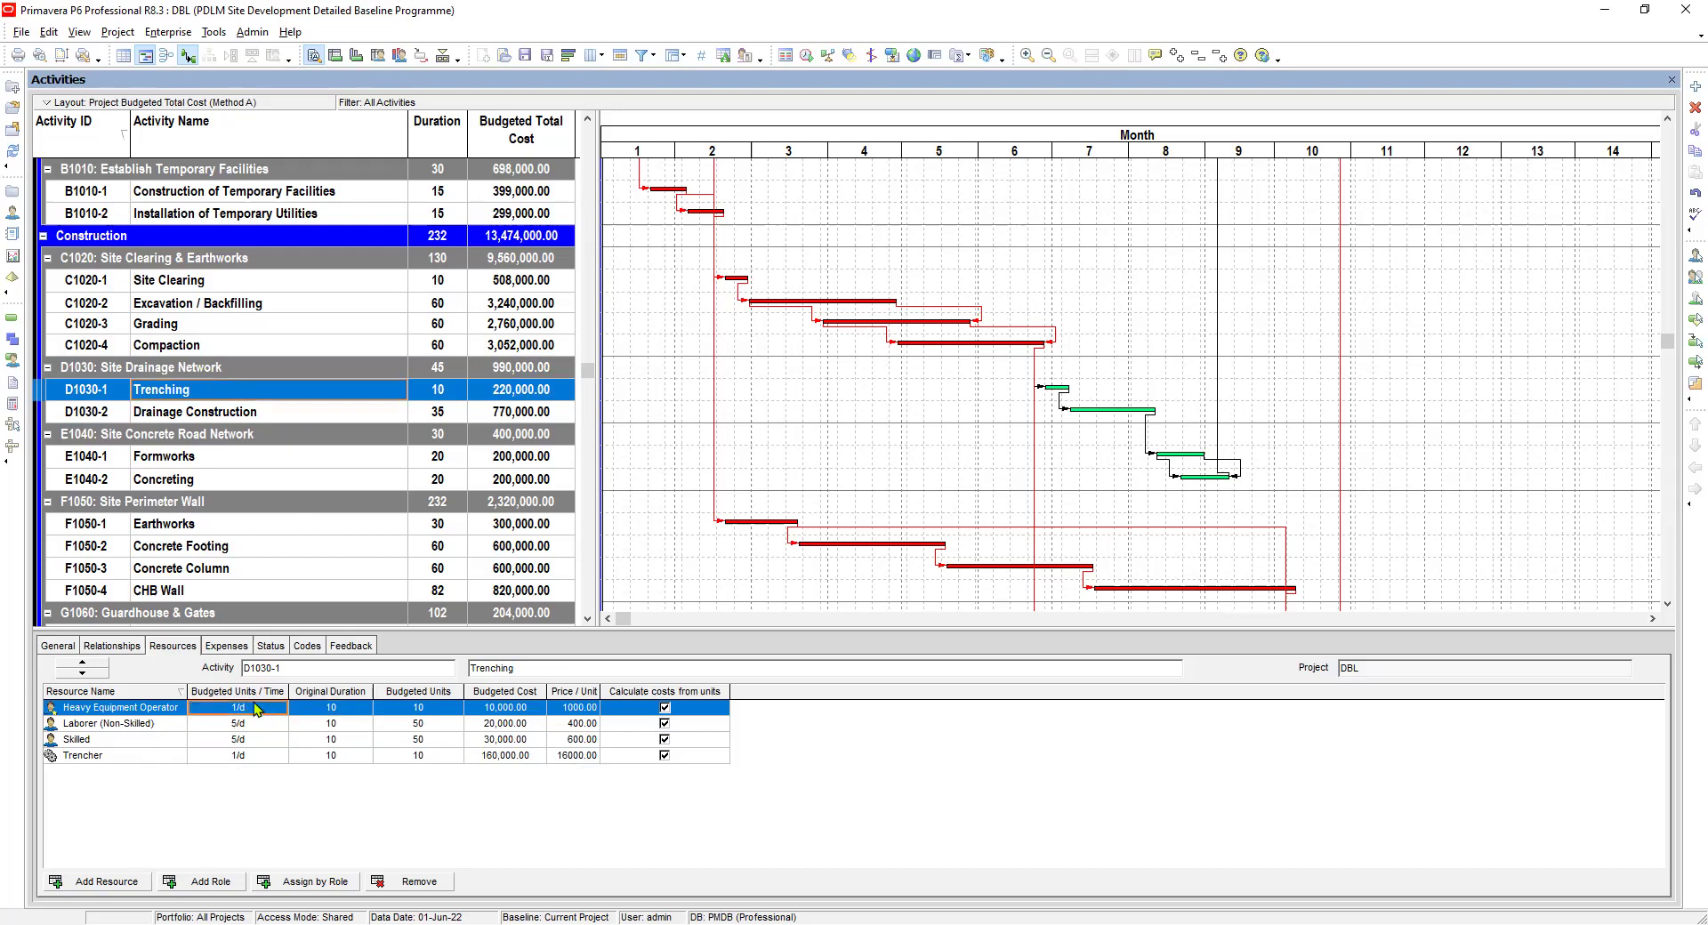
click(254, 711)
text(5)
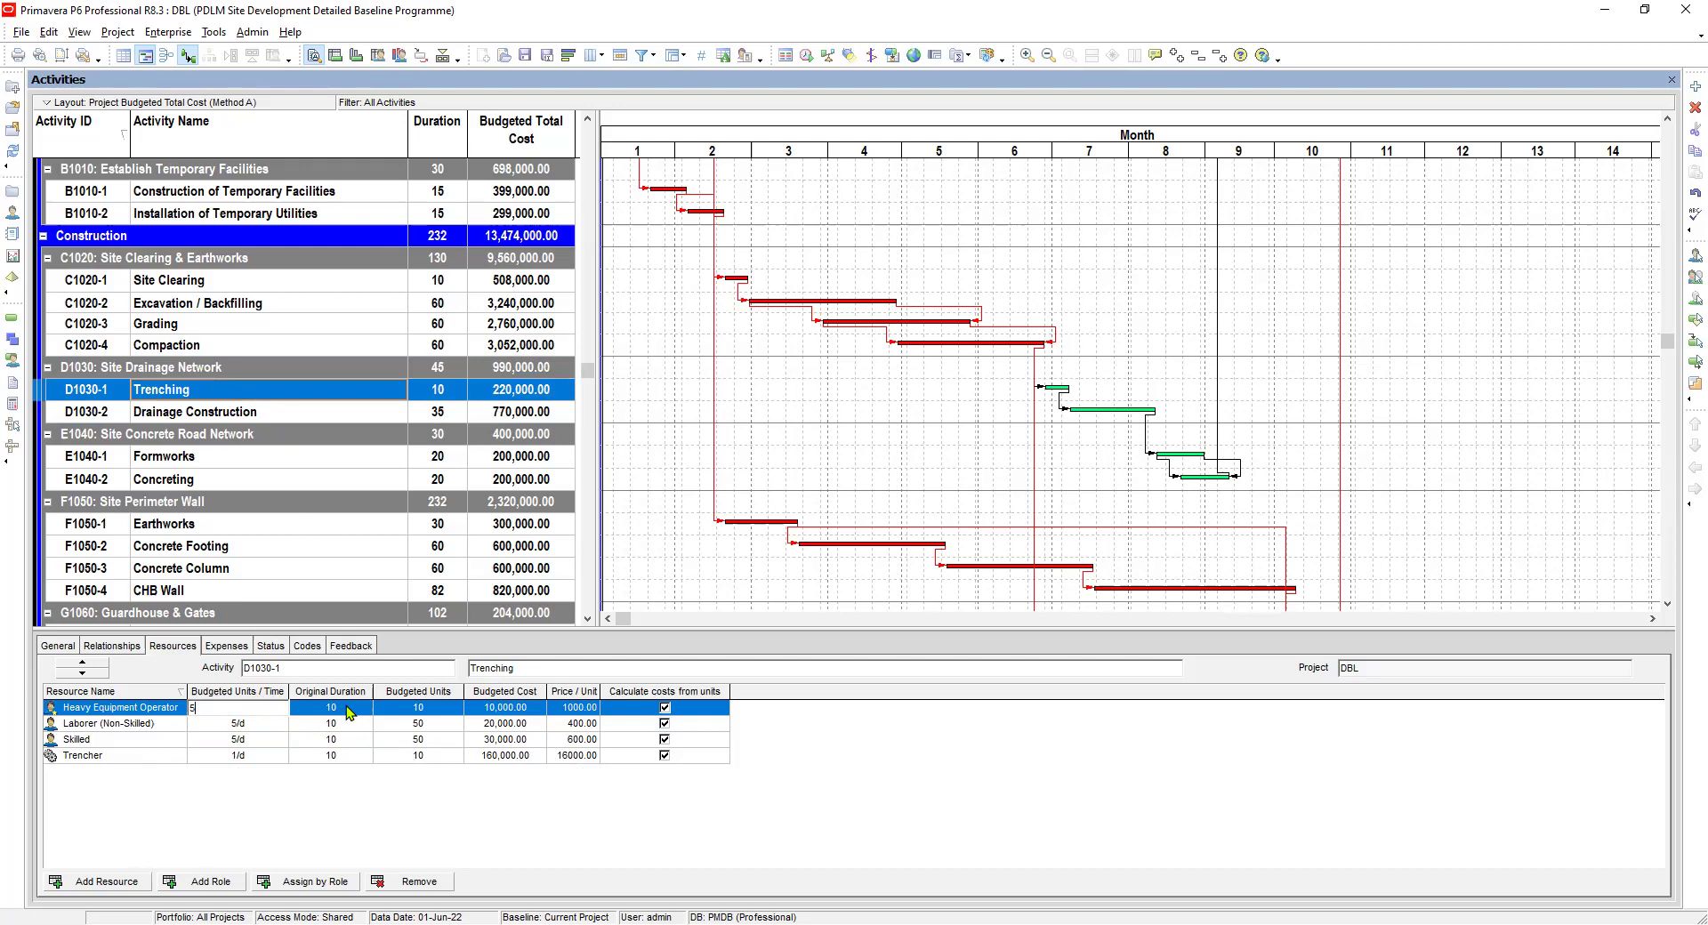
click(349, 712)
click(347, 712)
text(9)
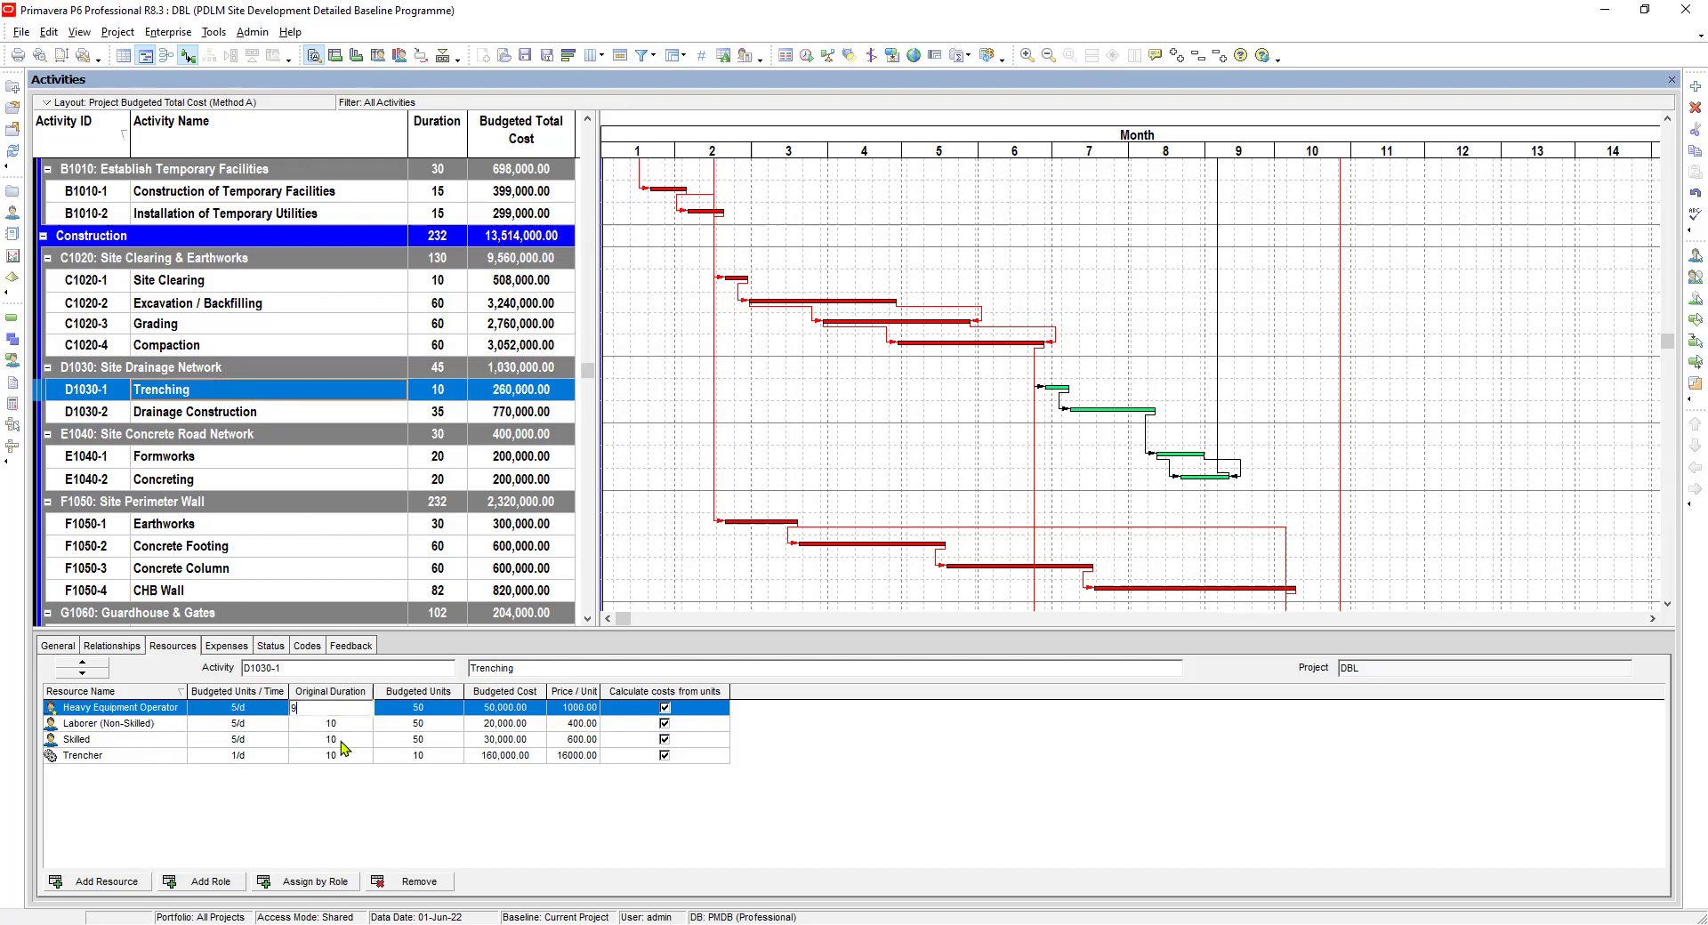
click(347, 724)
Set the Trencher's budgeted units per time to 5 and original duration to 9 for Trenching
click(254, 727)
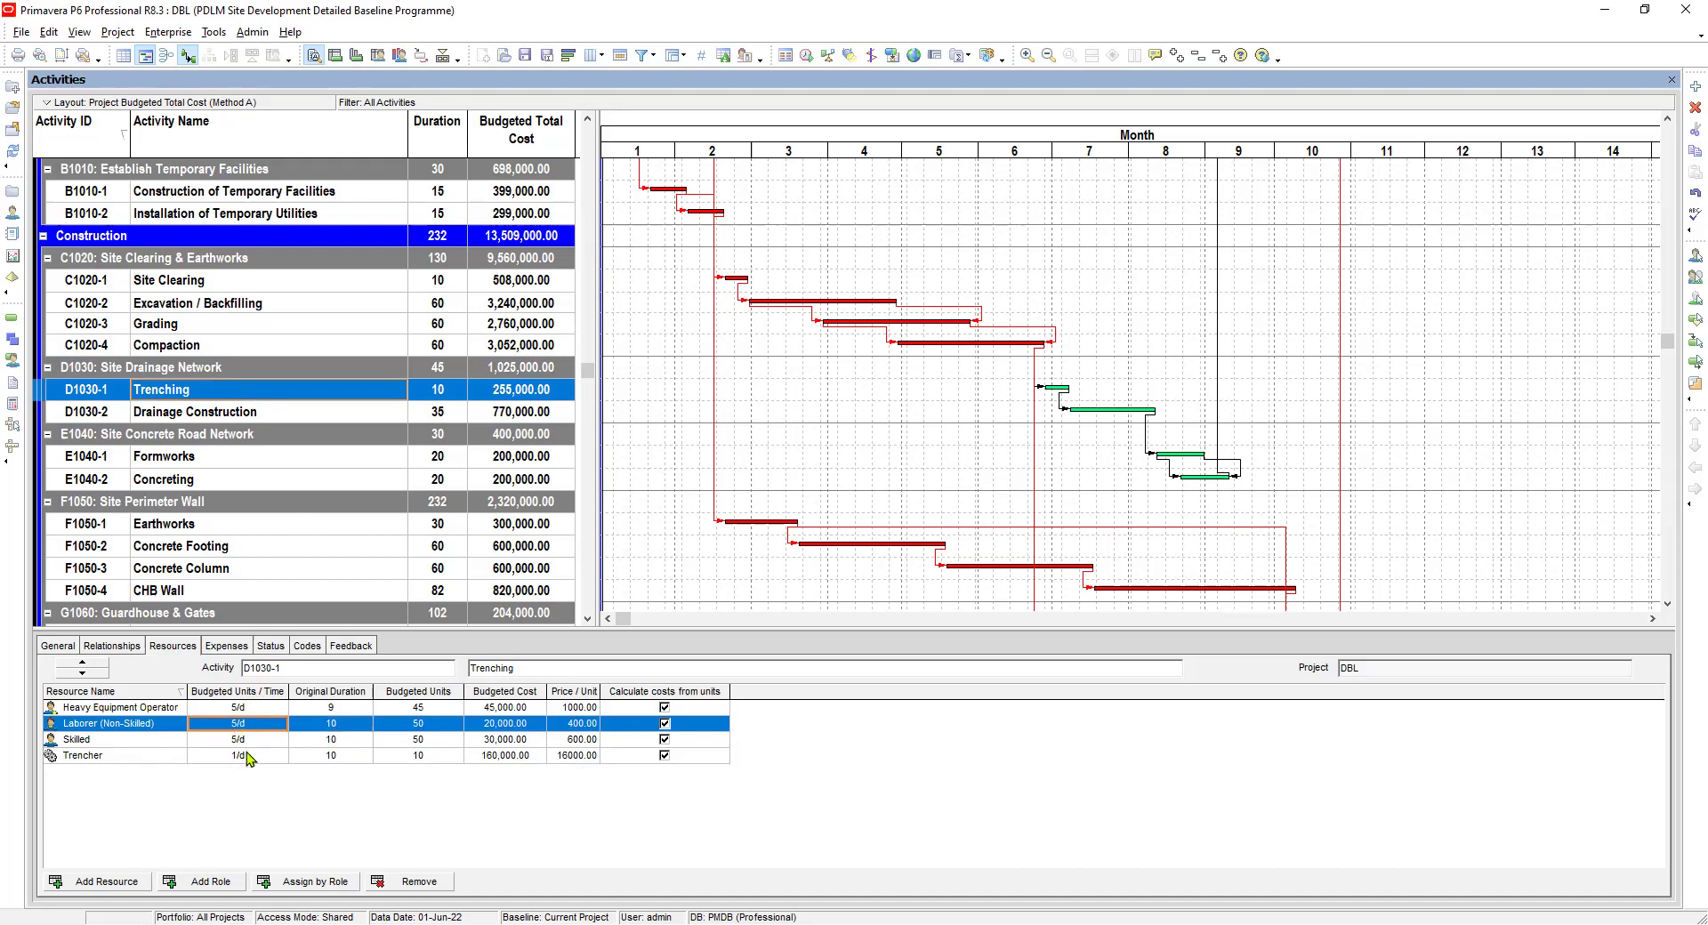
click(245, 758)
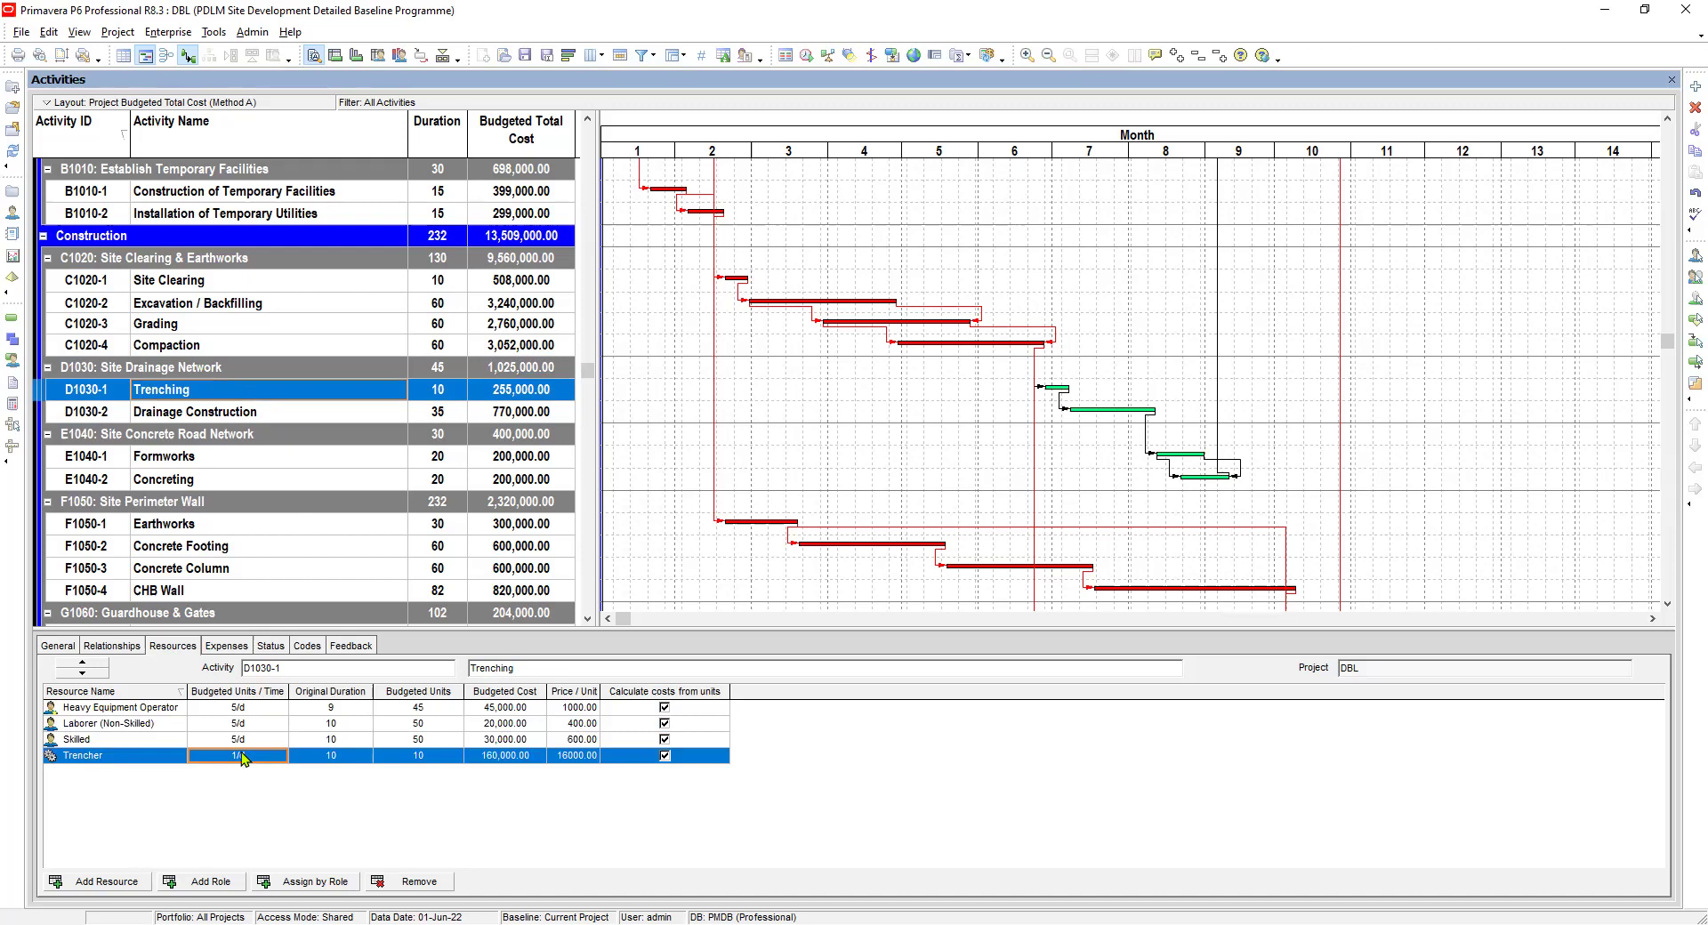
text(5)
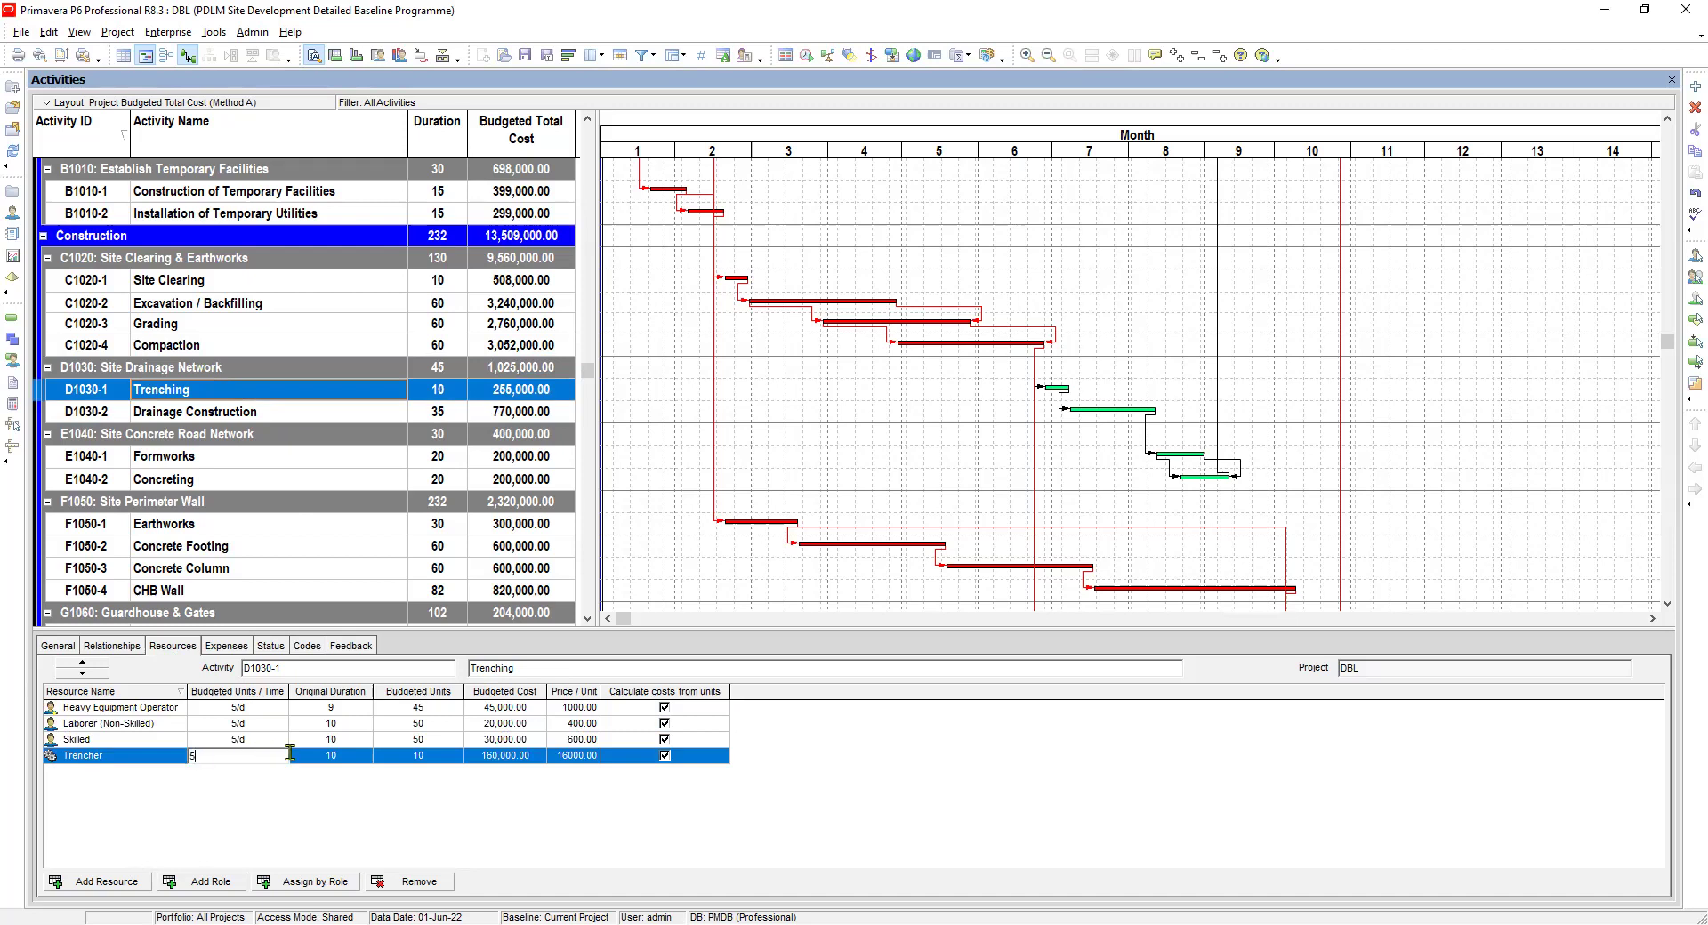
click(346, 757)
text(9)
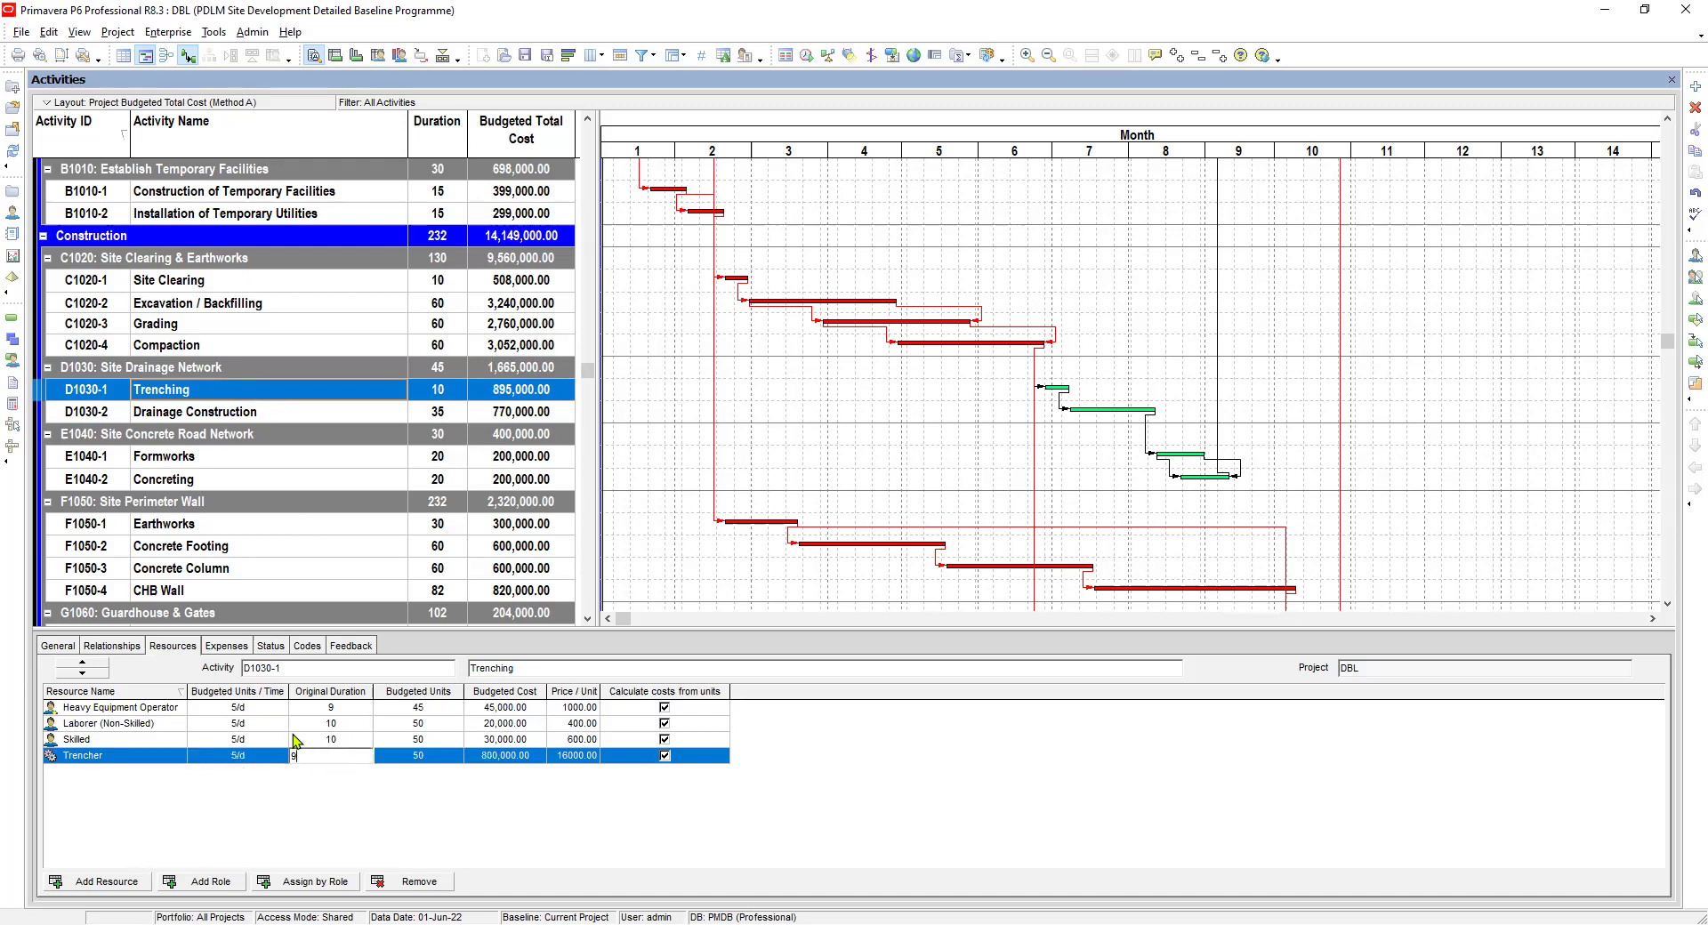
click(285, 738)
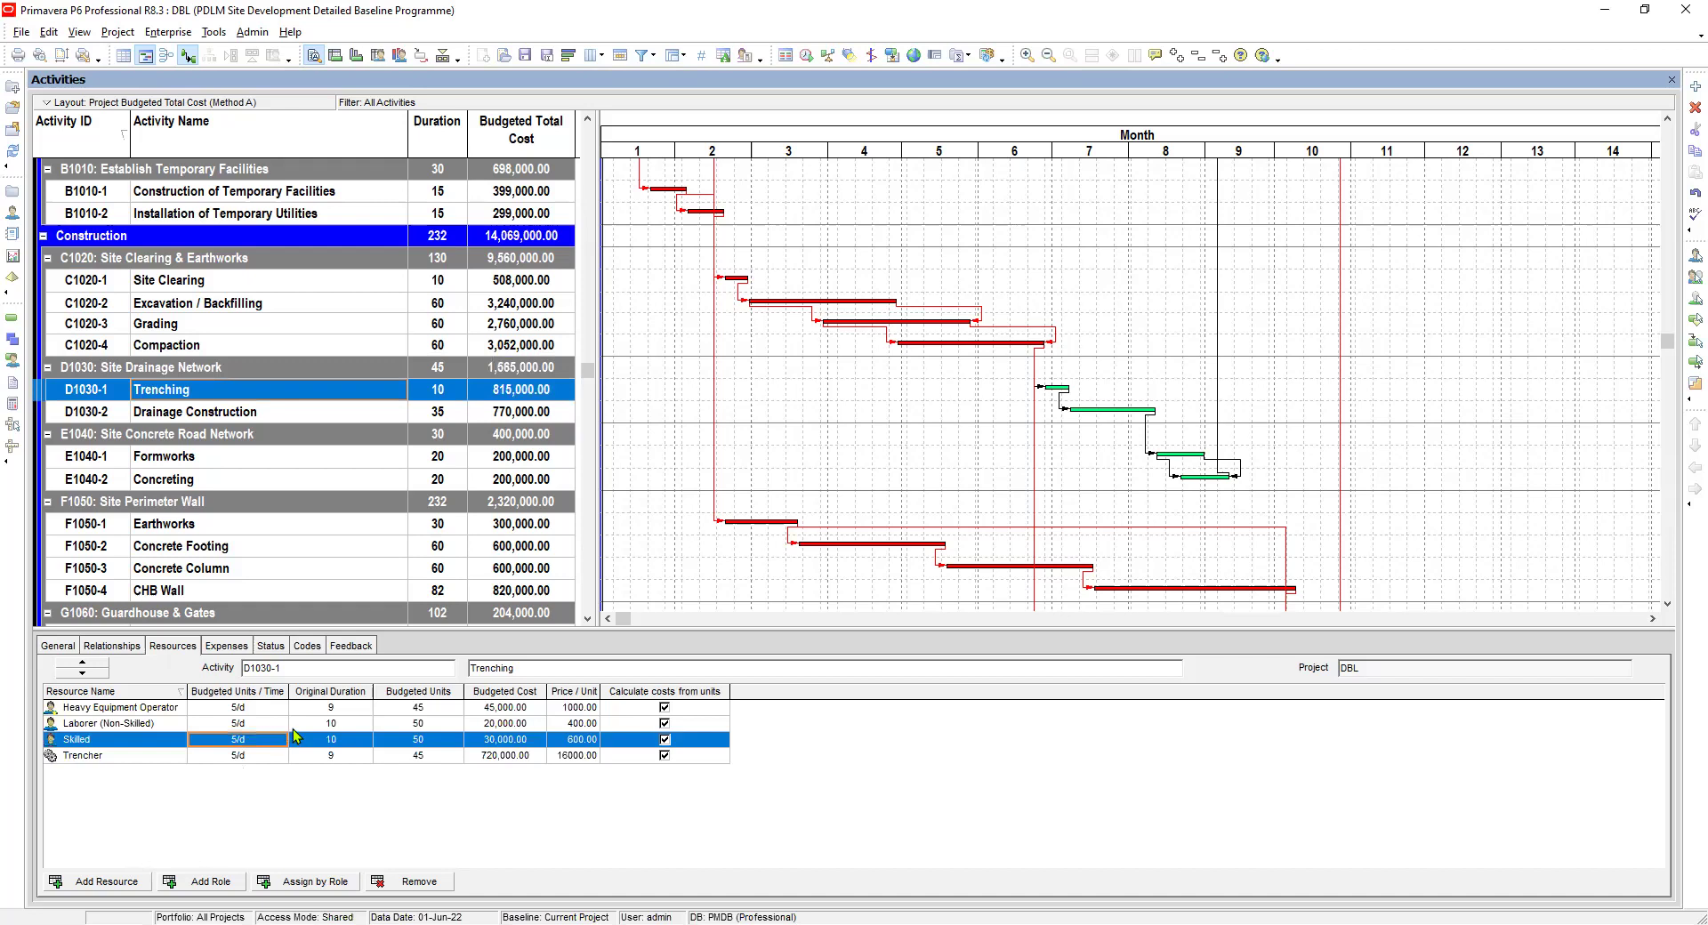
Enter 5 budgeted units per time for the Laborer (Non-Skilled) in Trenching and check the labor durations
click(249, 724)
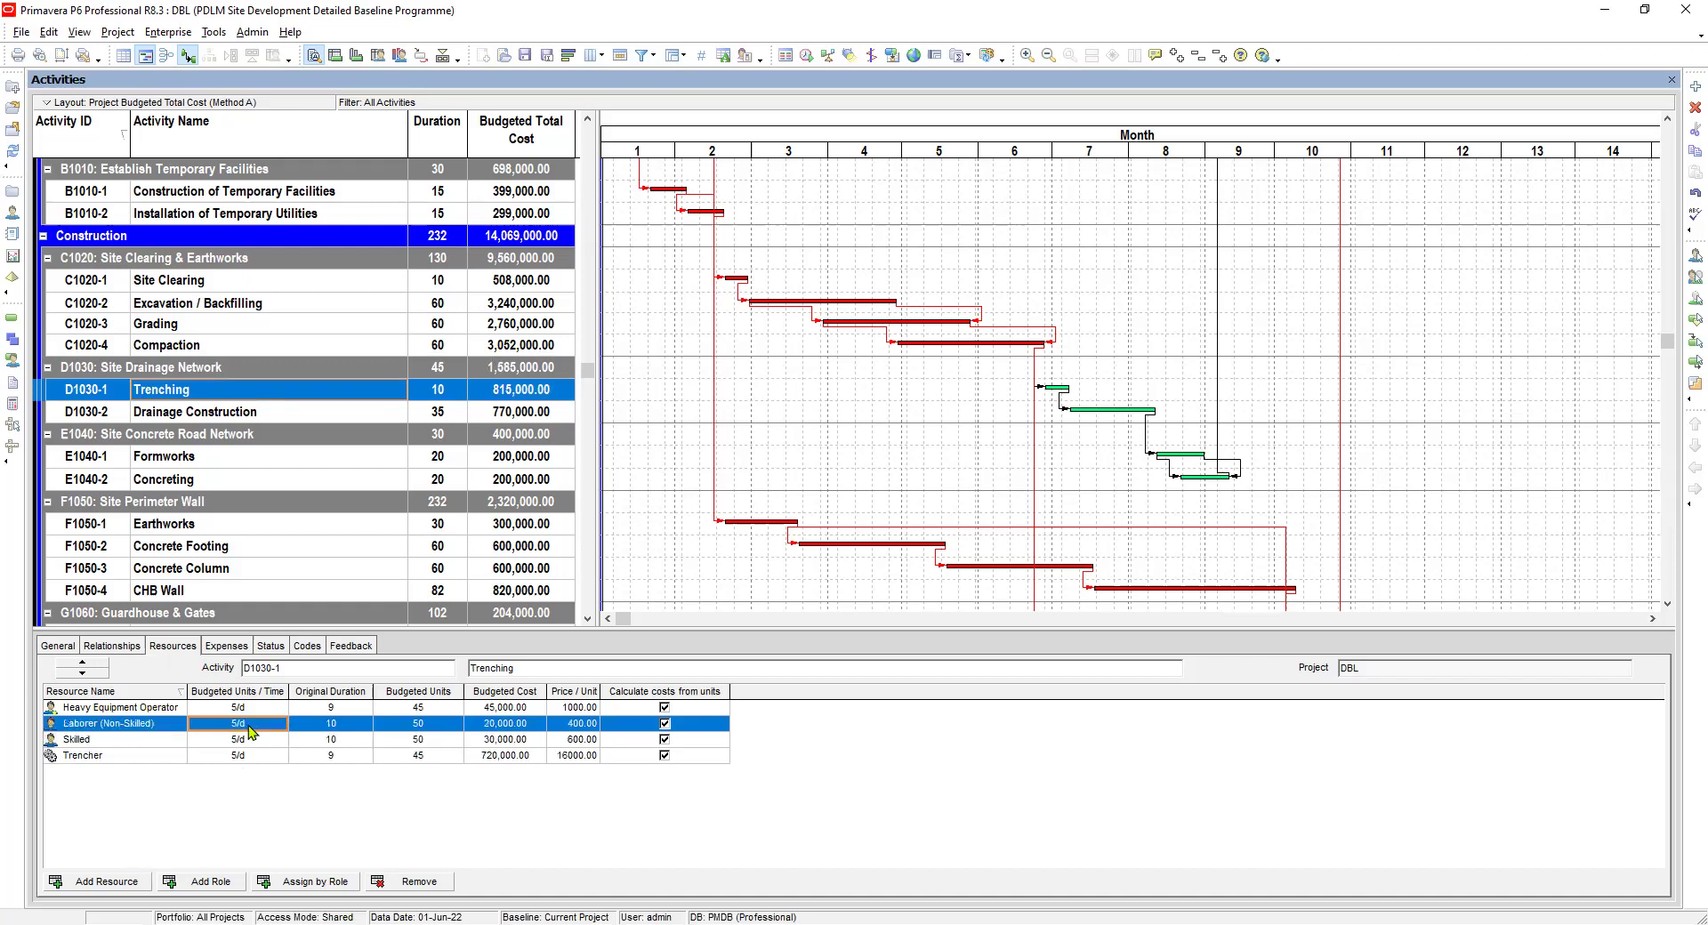
click(248, 725)
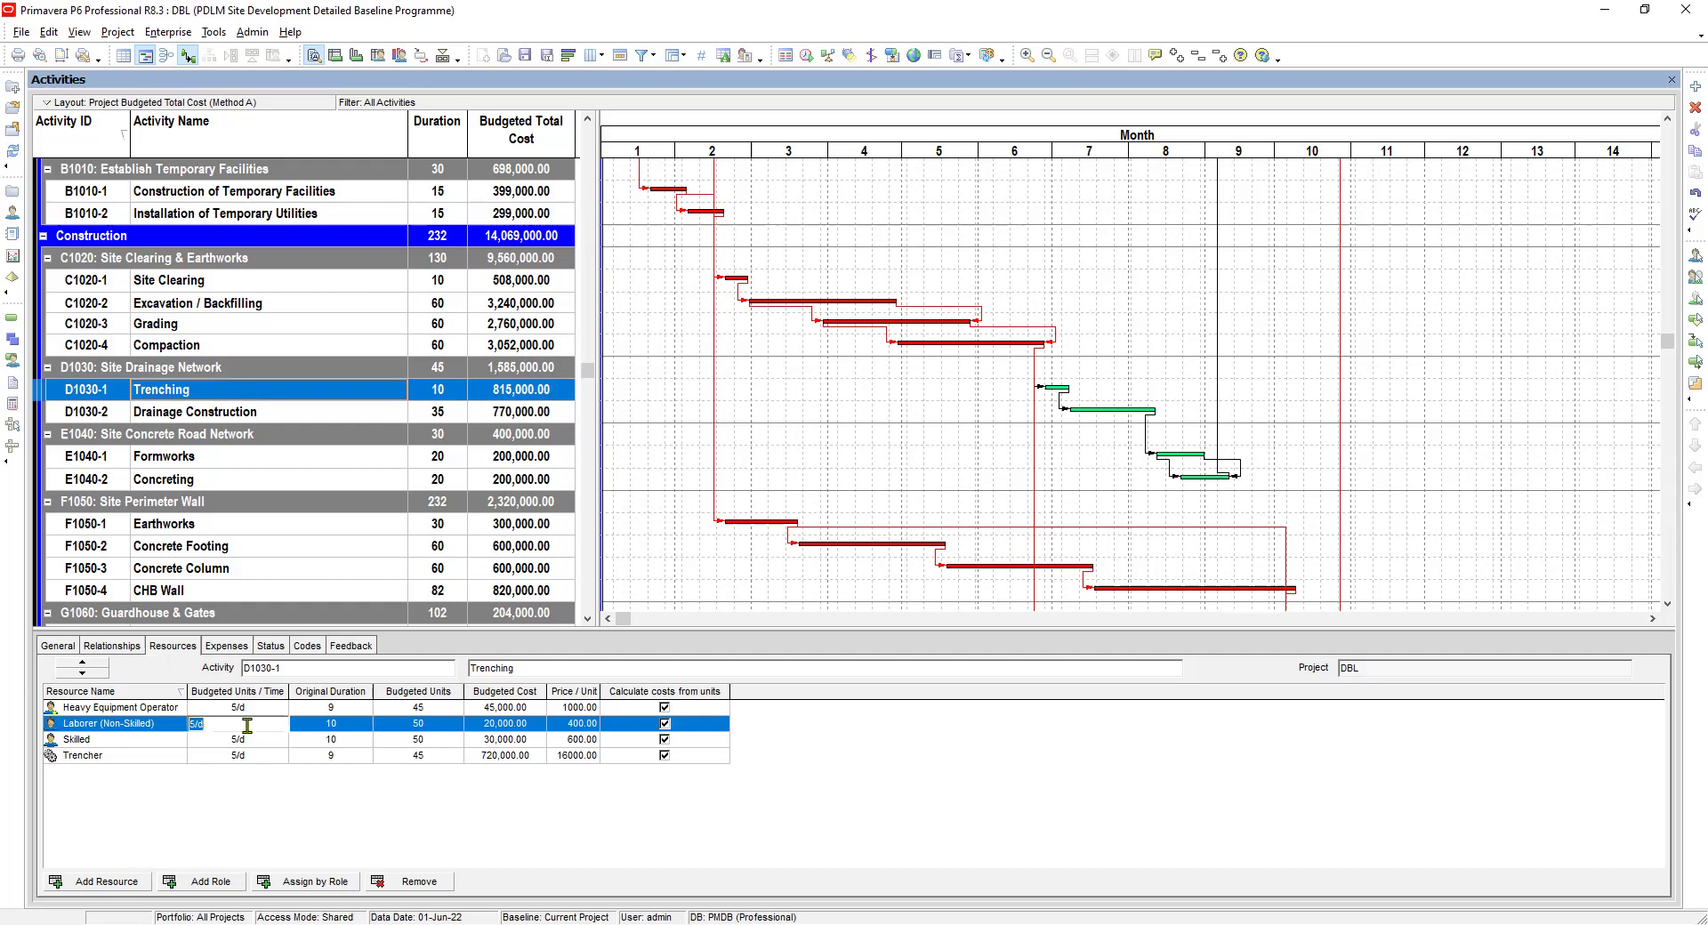
text(5)
click(266, 741)
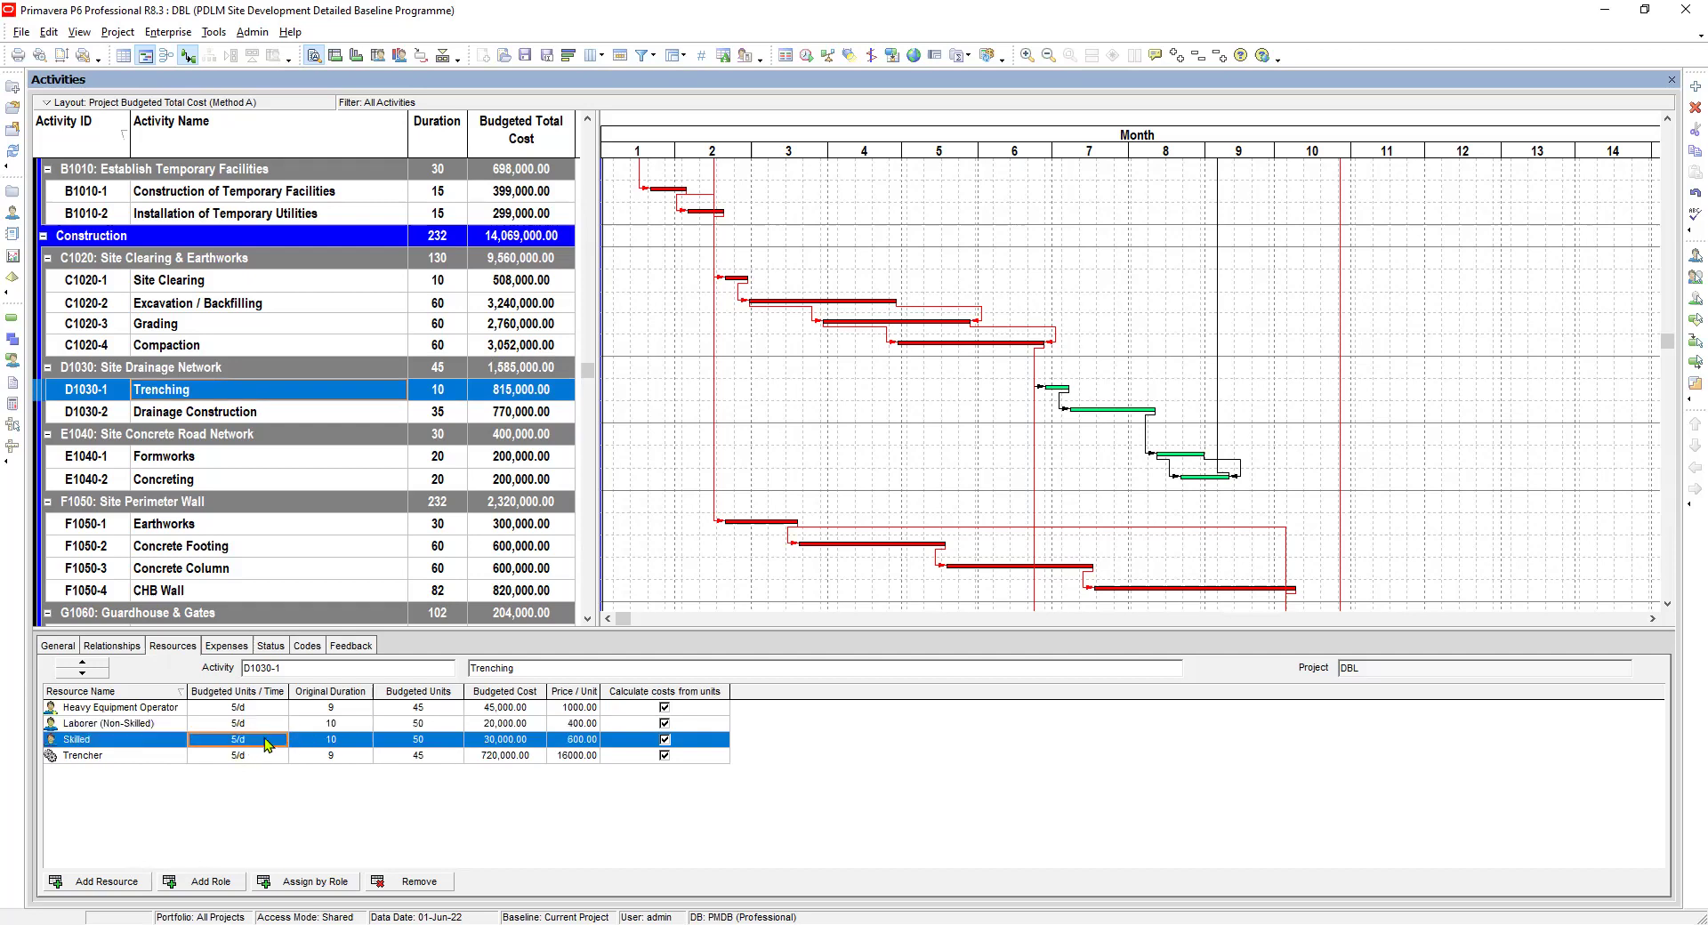
click(345, 725)
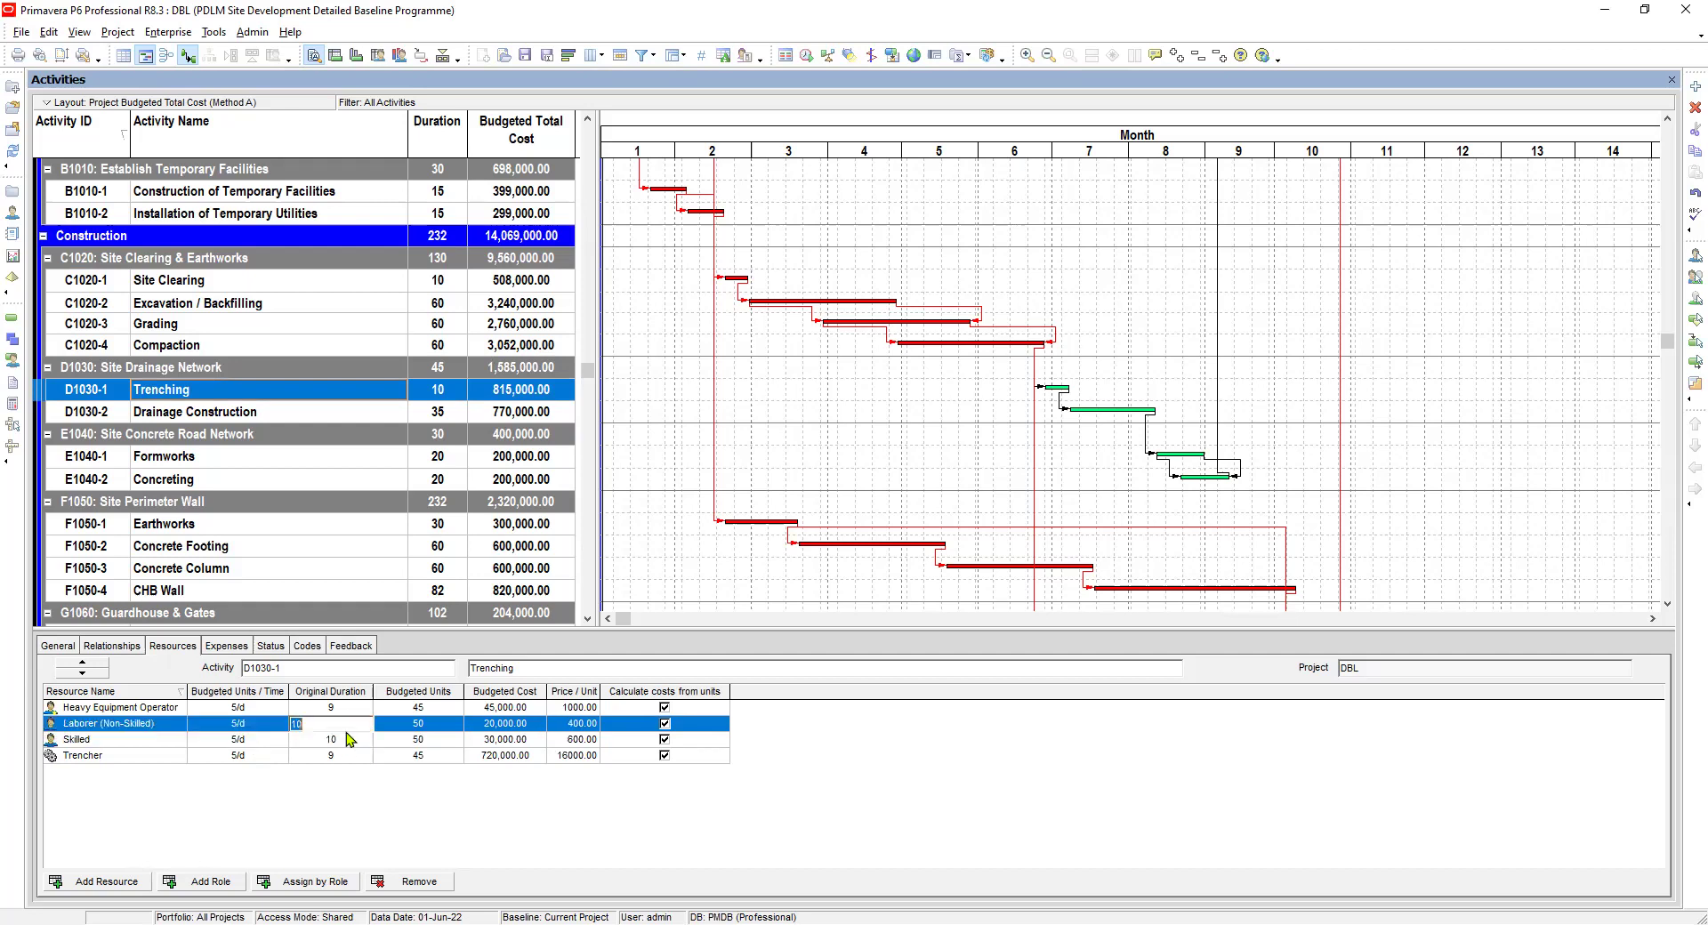
click(356, 739)
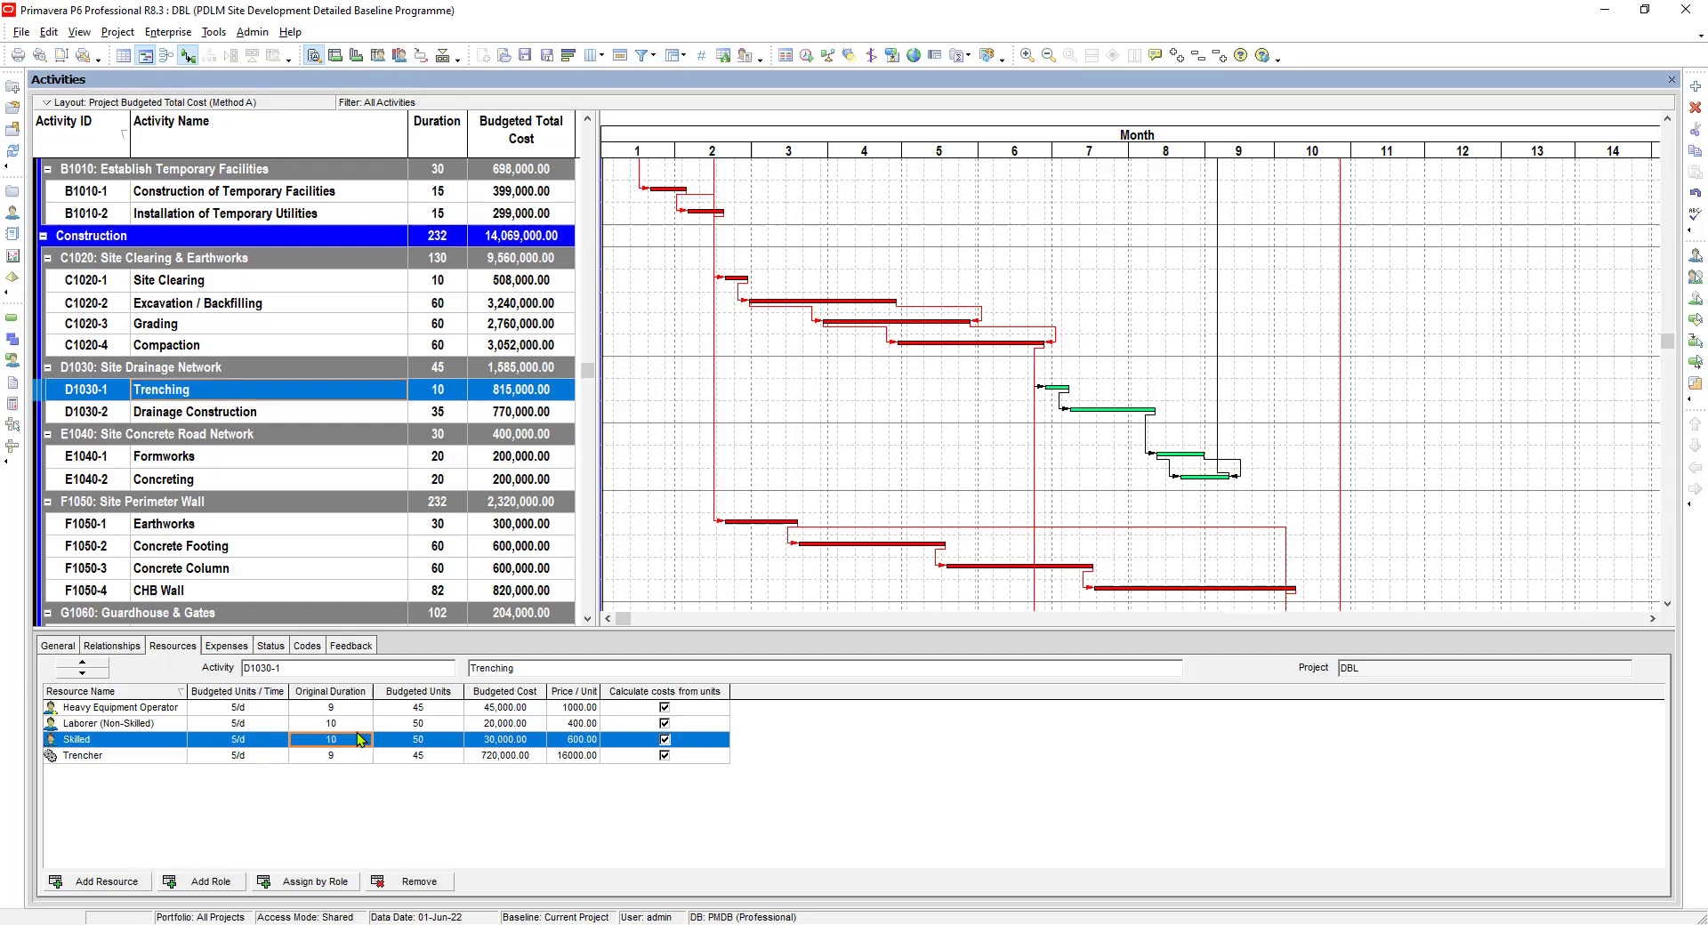
Enter 5 budgeted units per time for the Skilled resource in Trenching
click(221, 414)
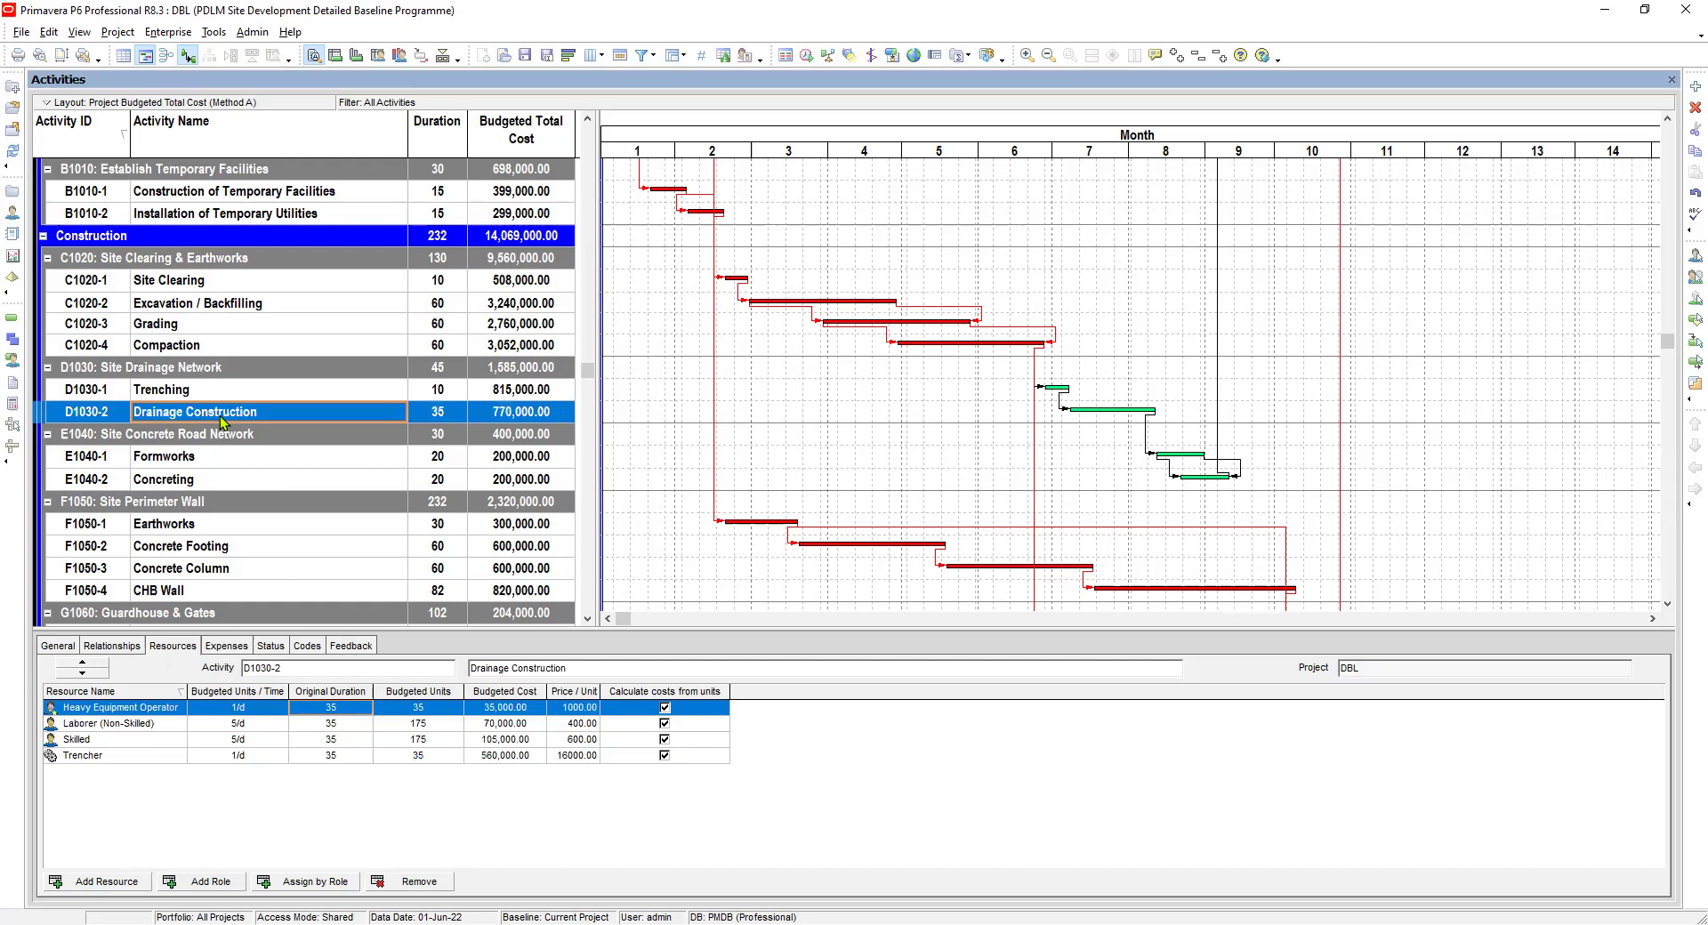
click(237, 398)
click(255, 724)
click(252, 739)
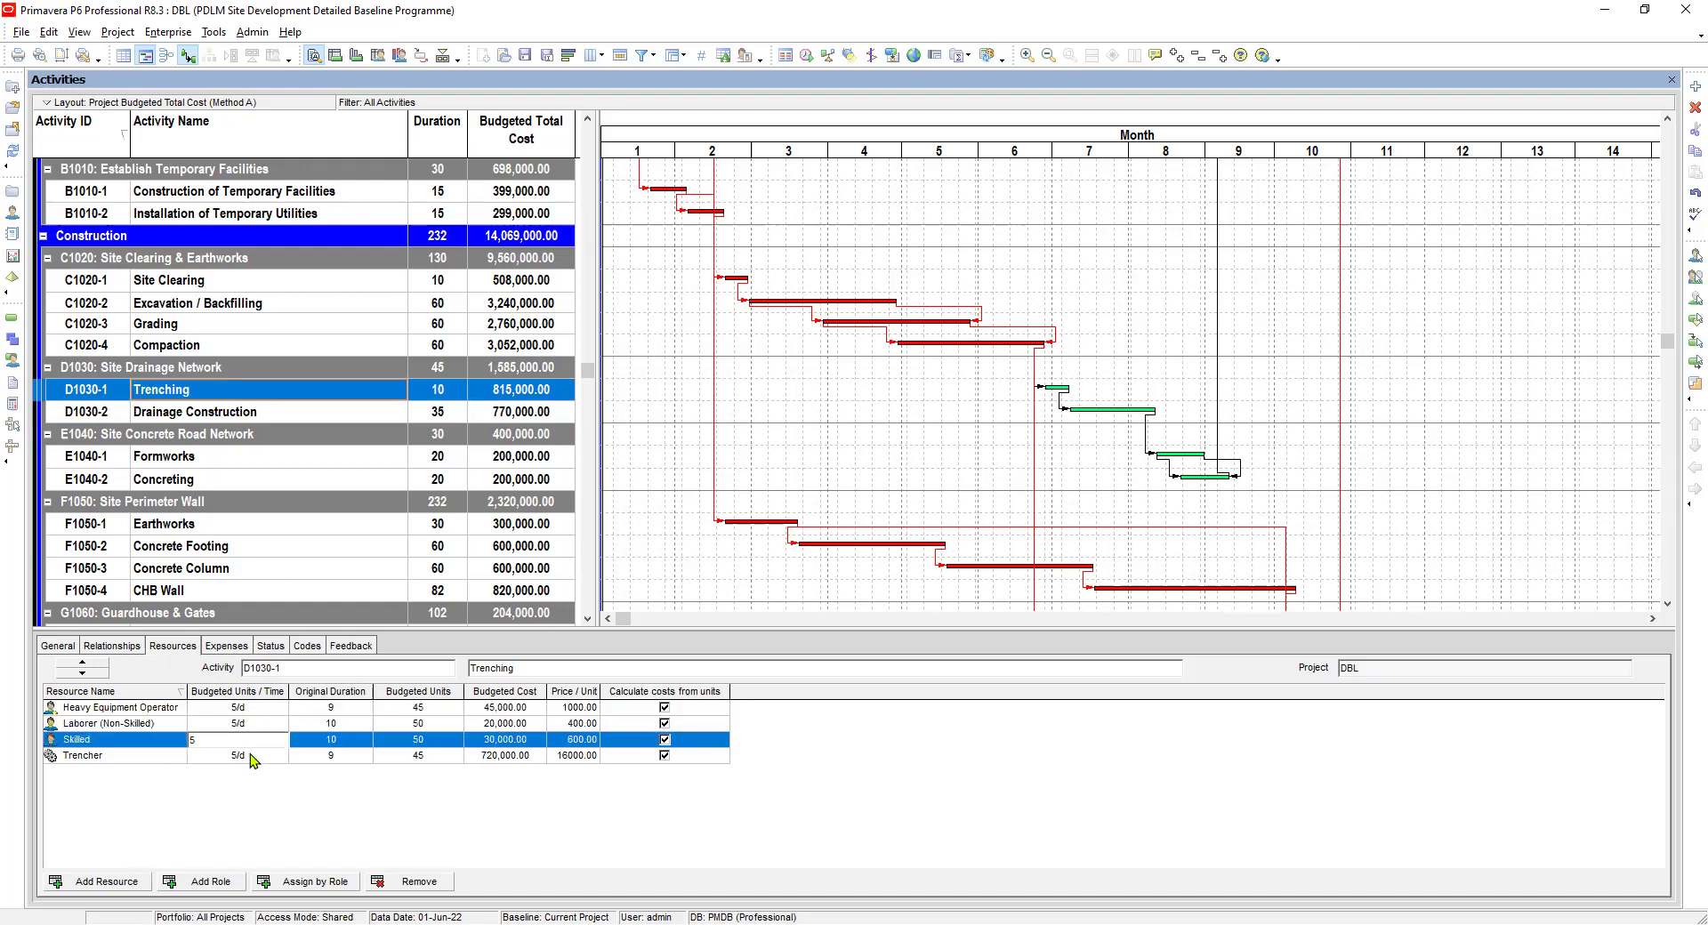
click(253, 758)
Review the original durations of the Trenching resources and compare the assignments with those of Drainage Construction
click(339, 709)
click(331, 726)
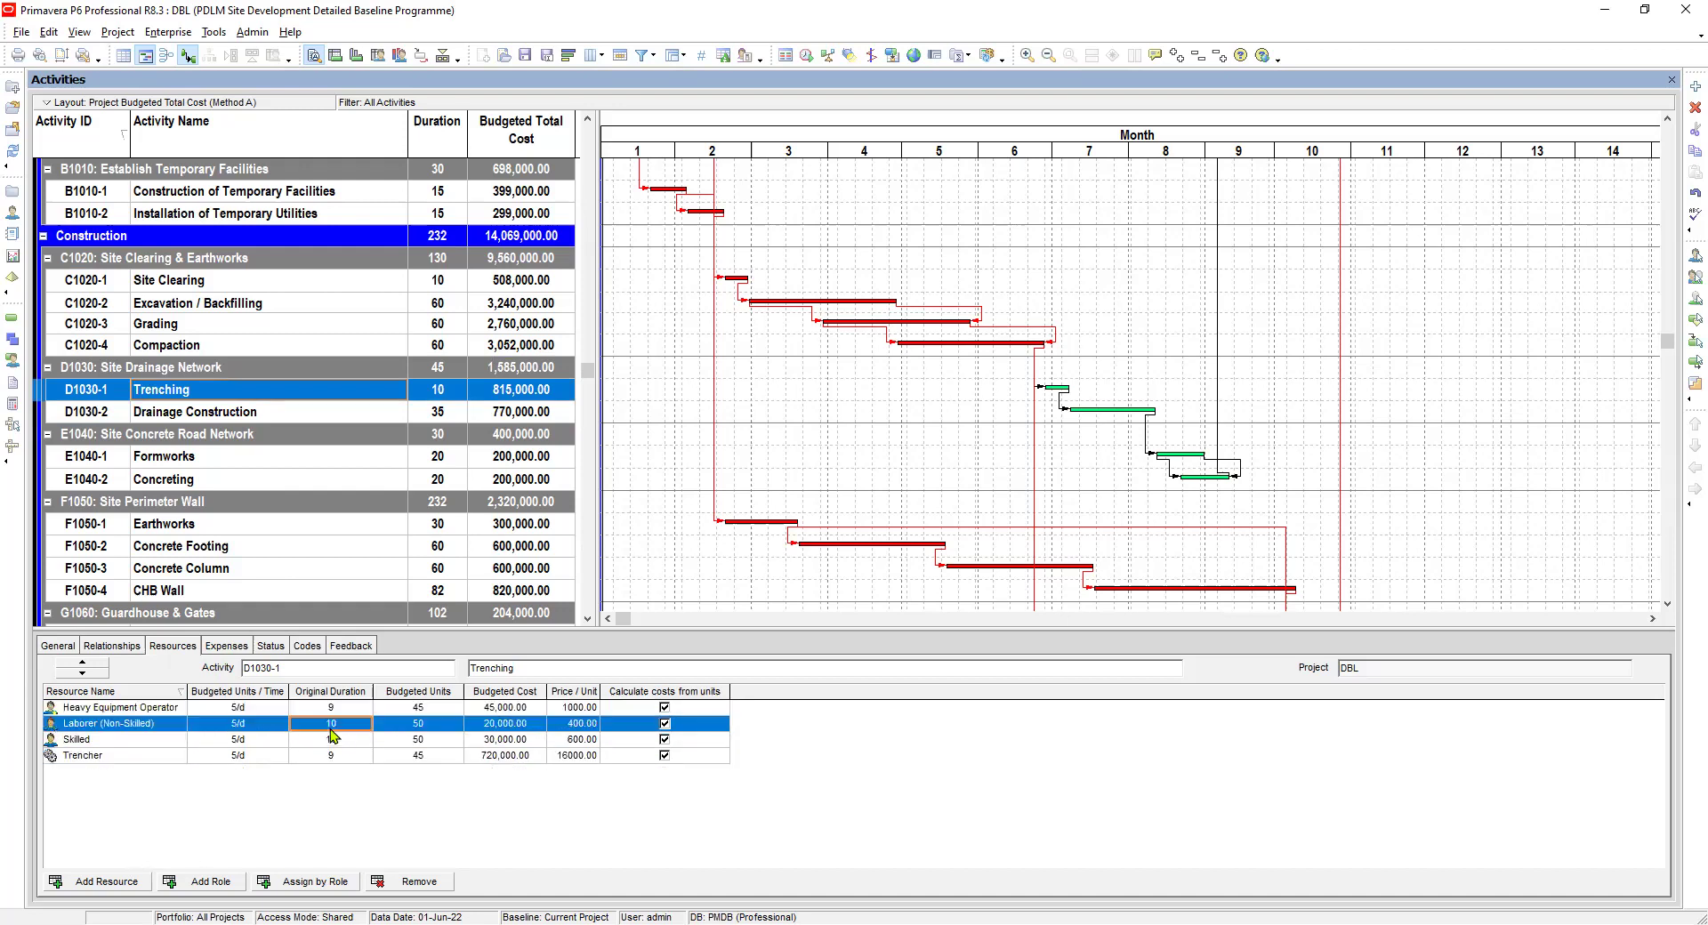
click(346, 740)
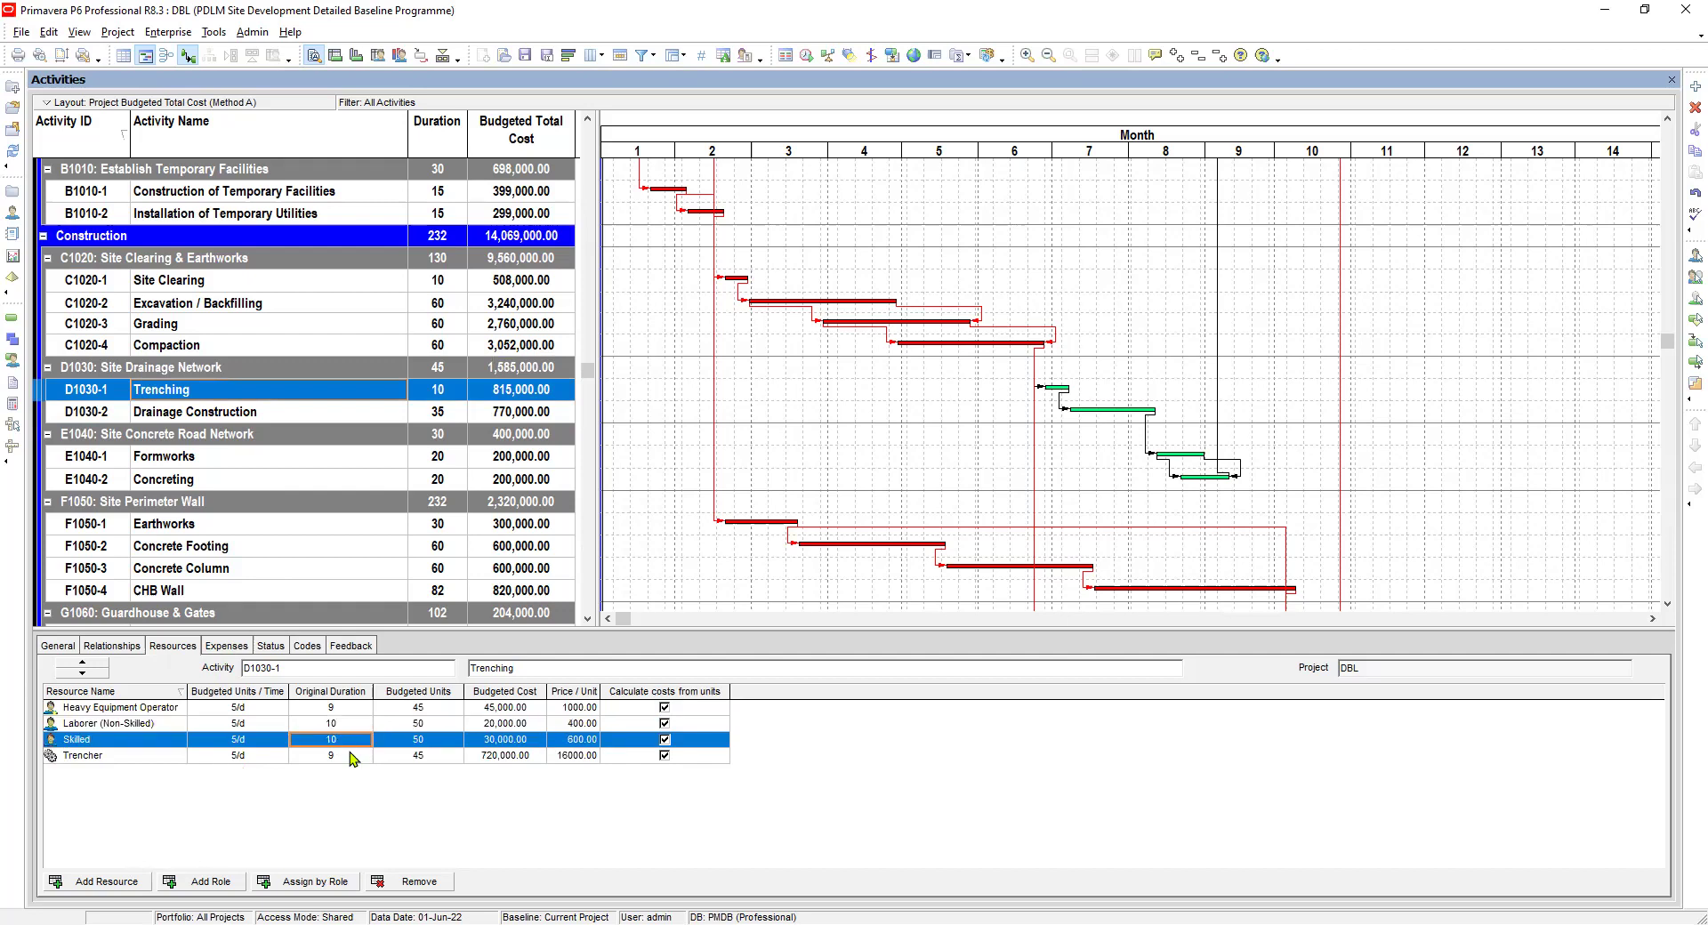
click(347, 756)
click(343, 755)
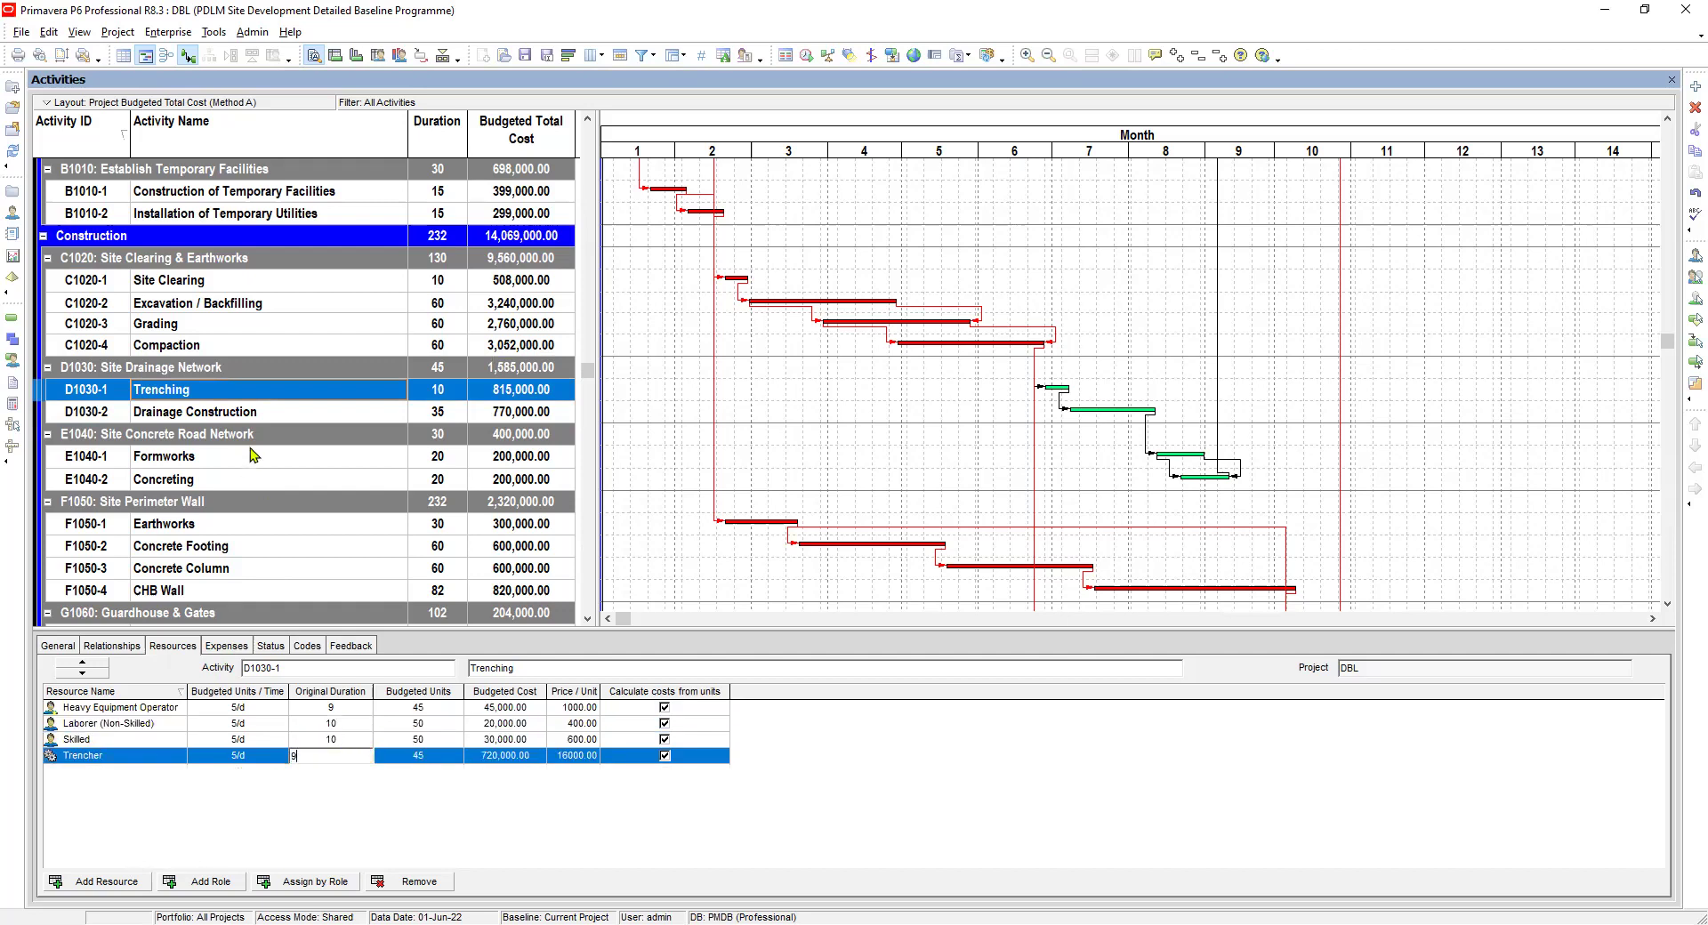
click(270, 417)
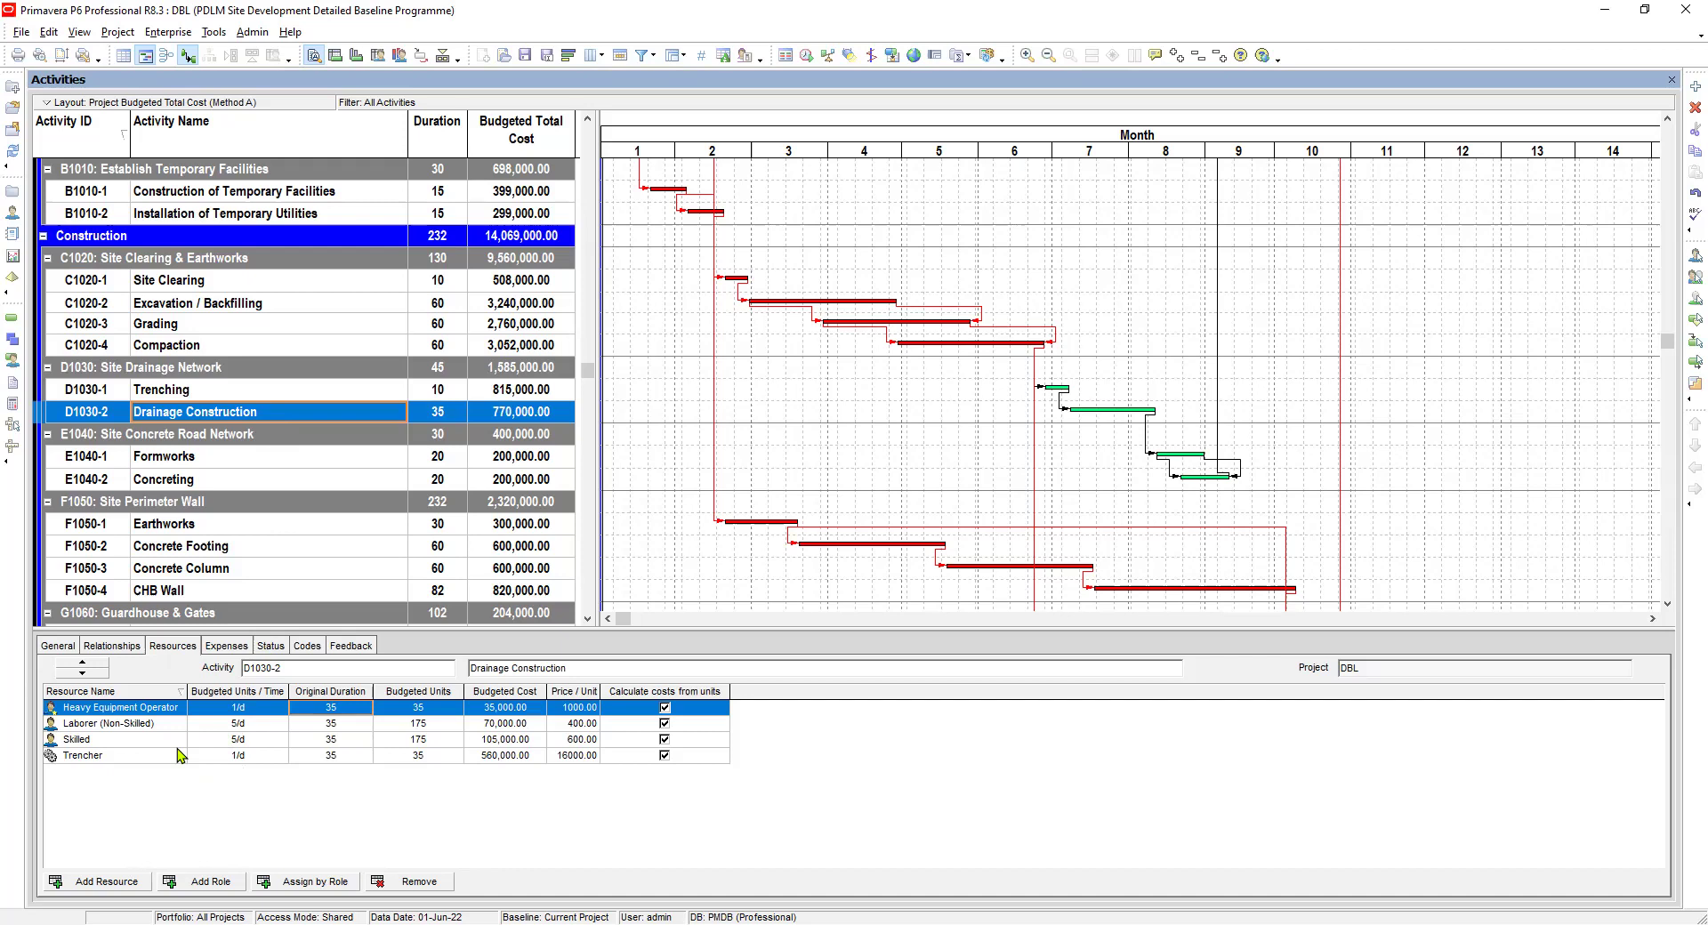
click(239, 394)
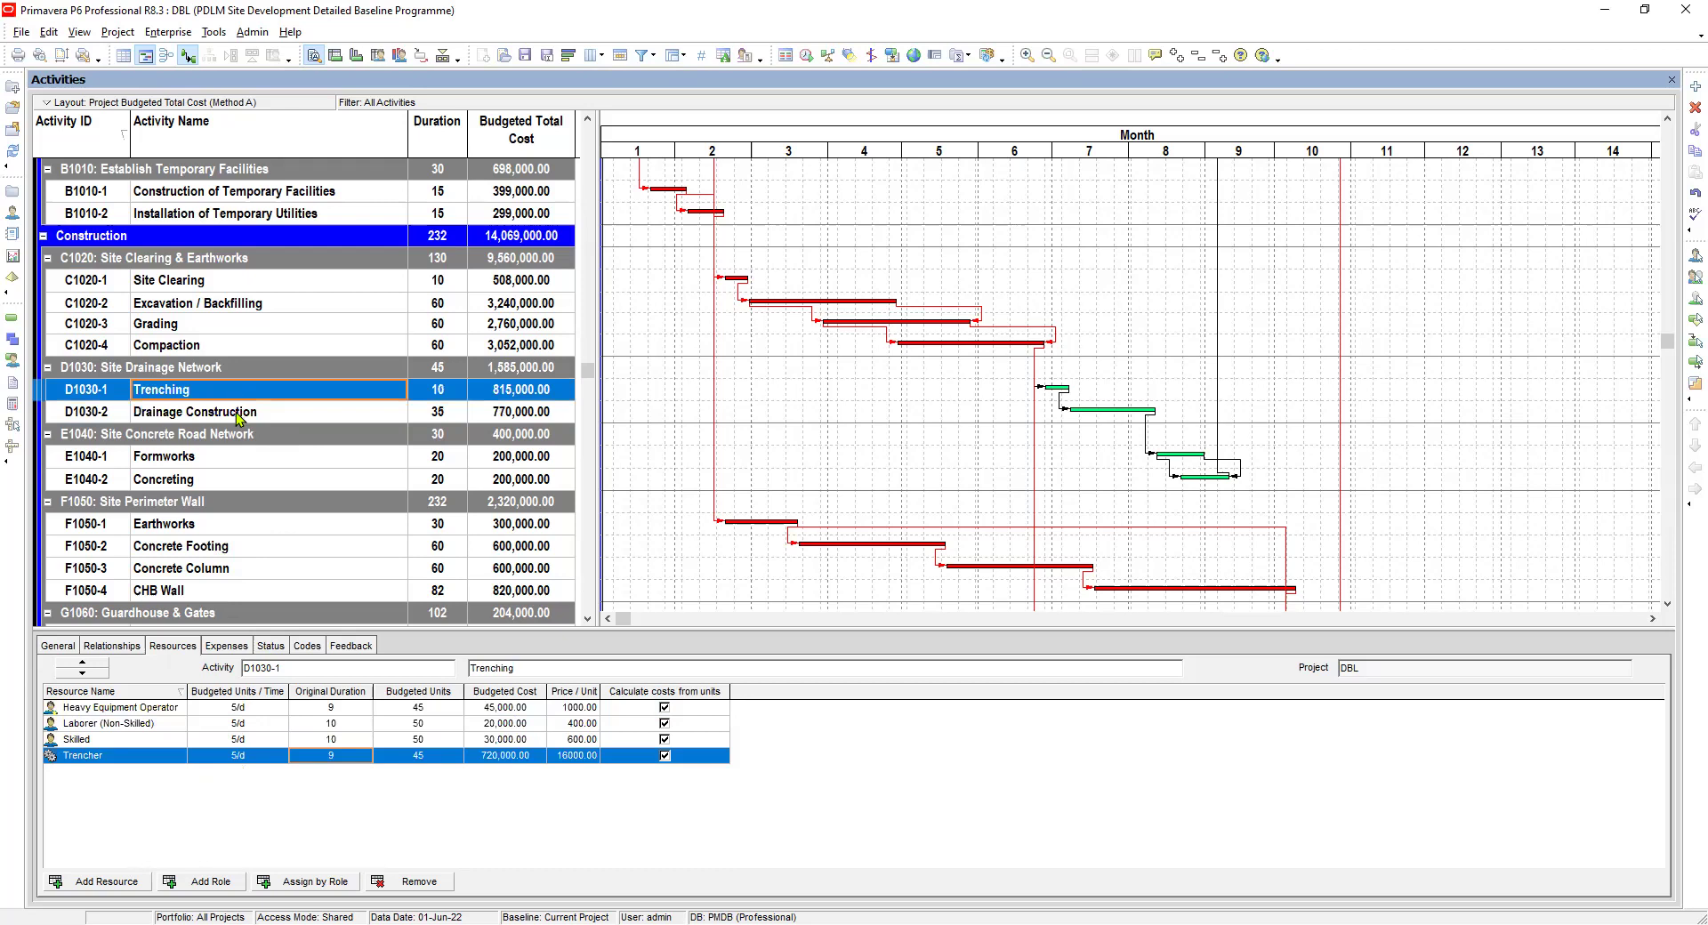
Remove the Heavy Equipment Operator, the primary resource, from the Drainage Construction activity
click(240, 416)
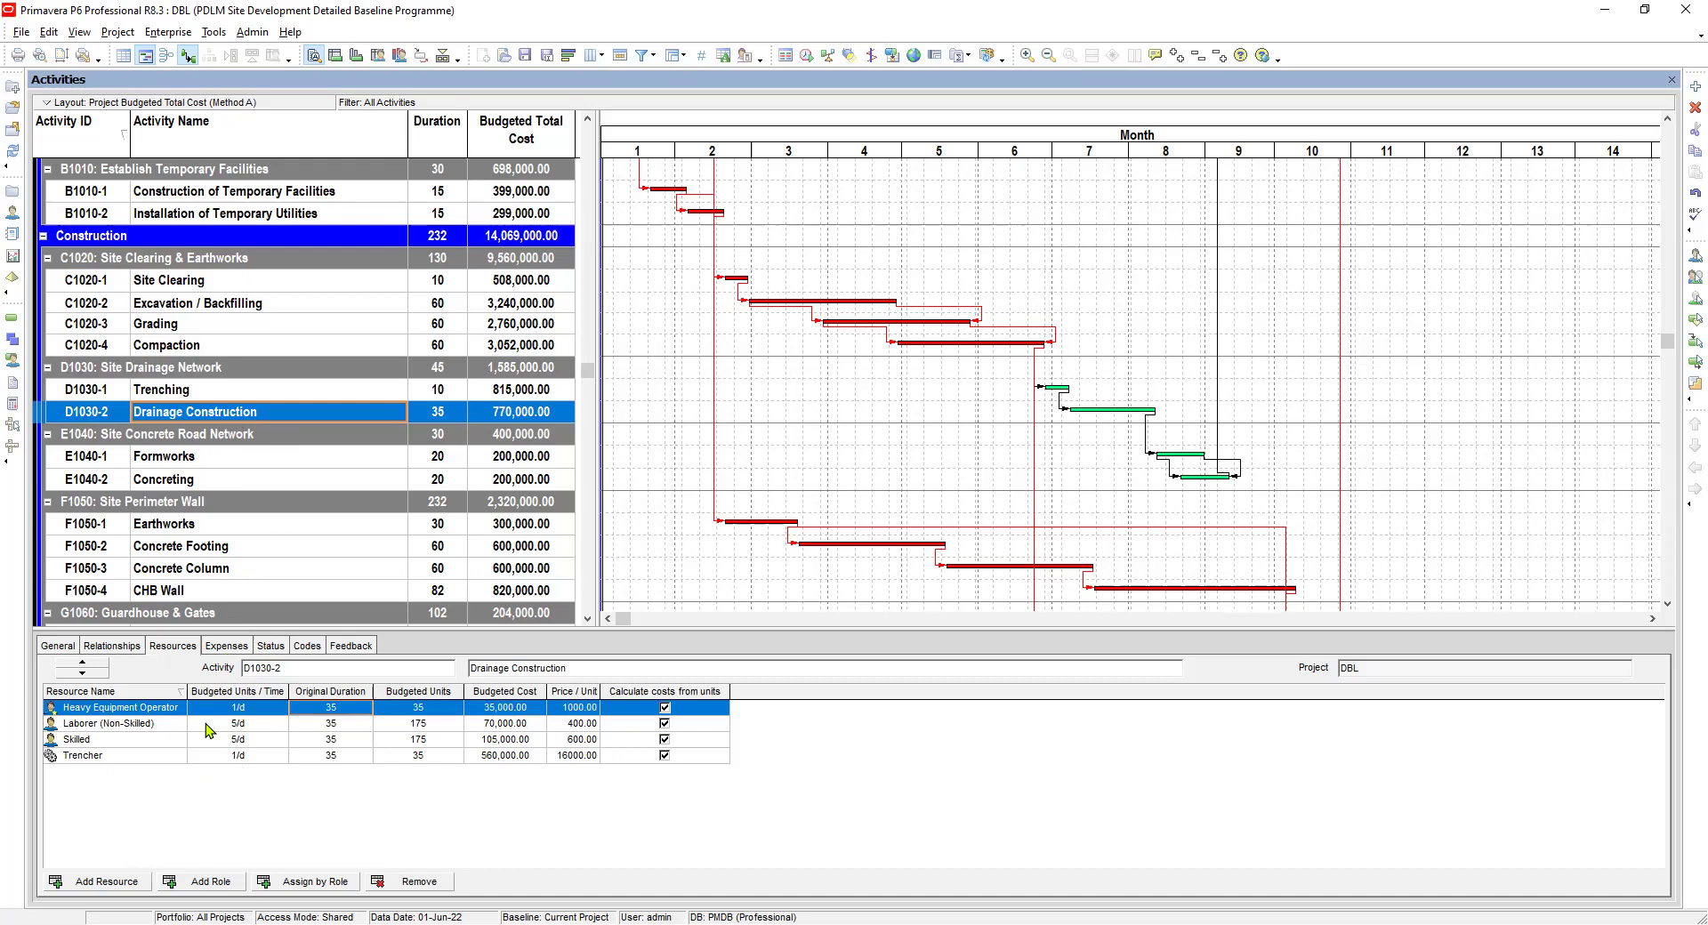
click(239, 709)
click(420, 882)
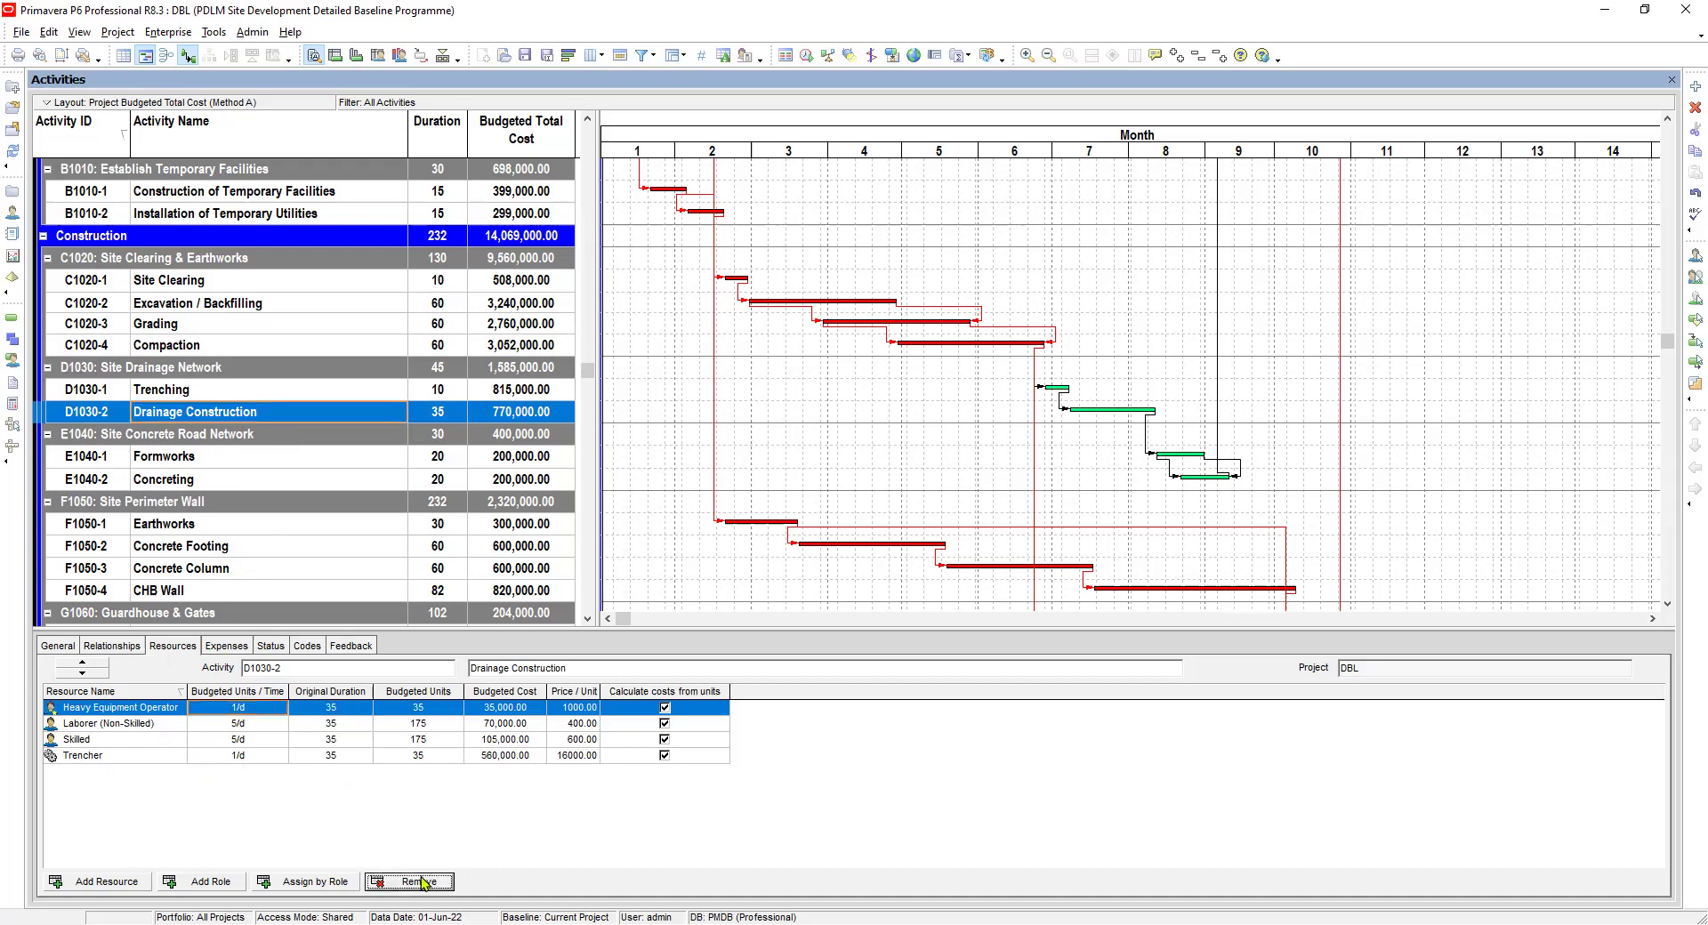
key(Return)
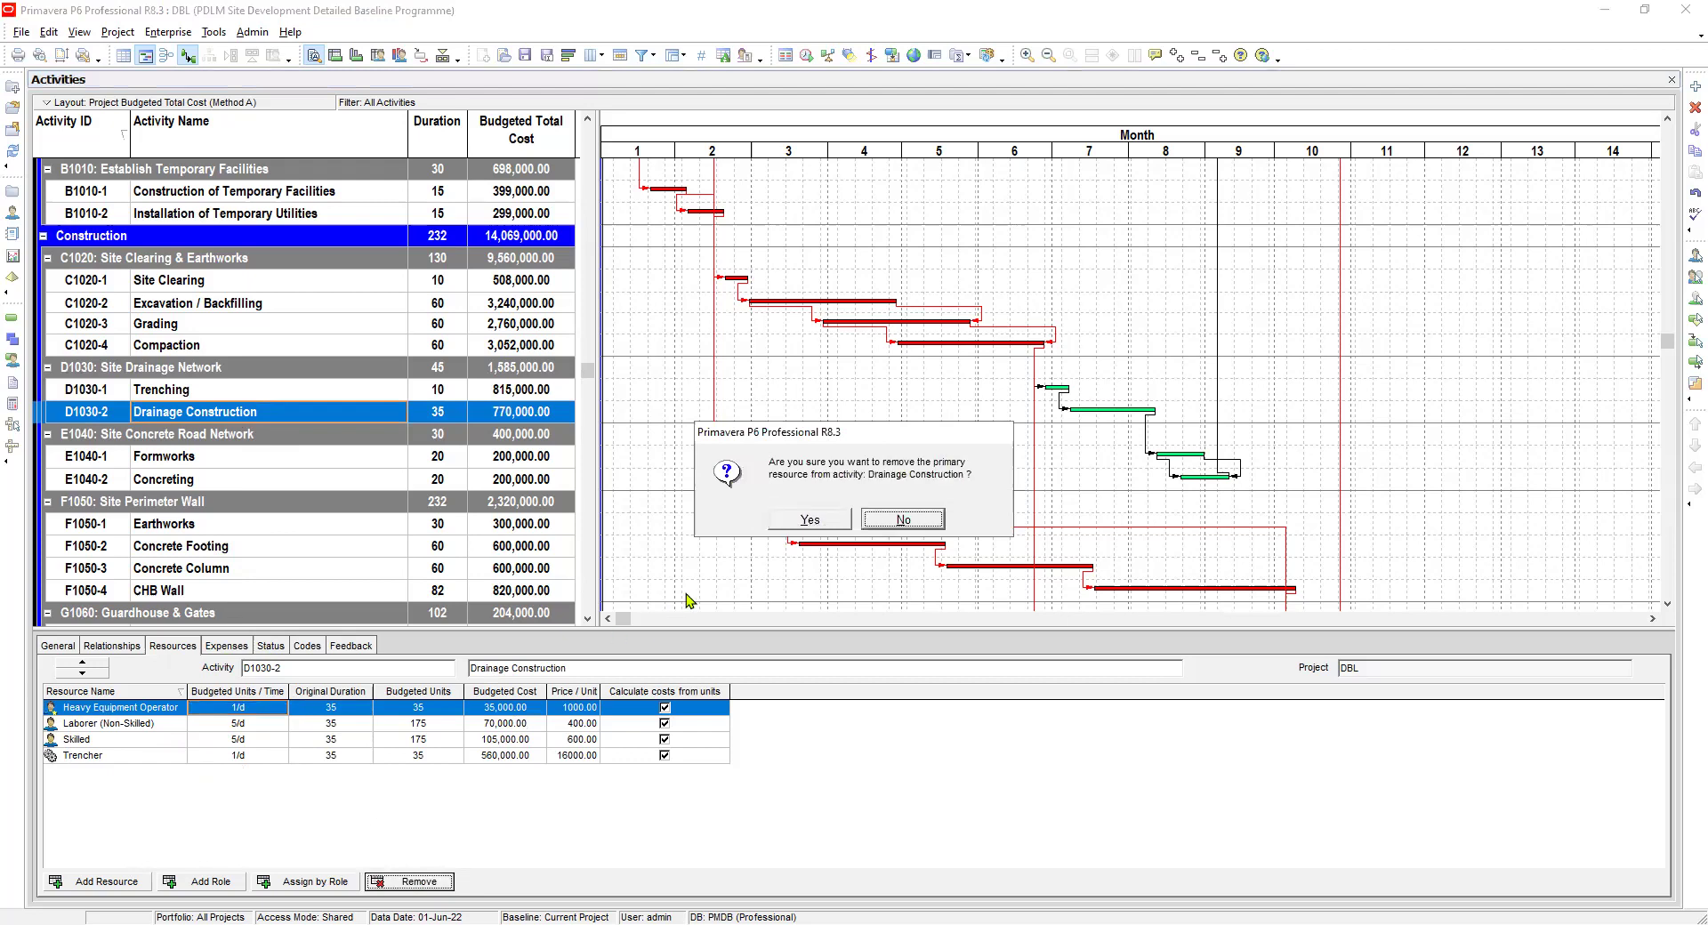
key(Left)
key(Return)
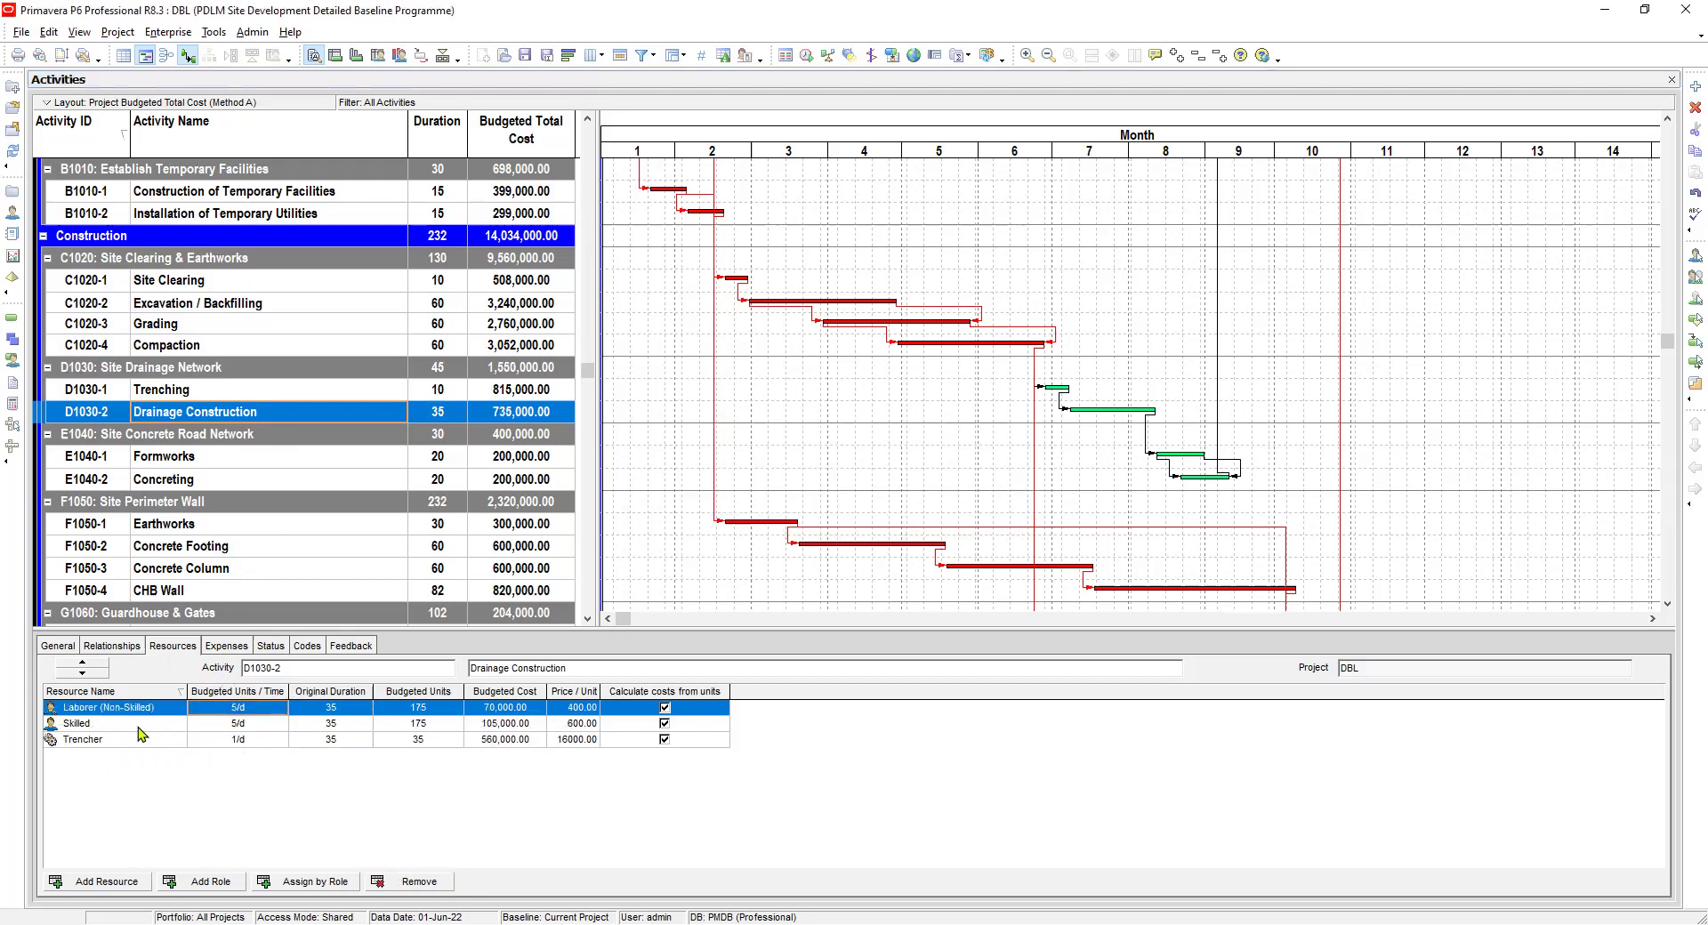
Remove the Trencher from Drainage Construction and reset the activity's nonlabor units to zero
click(141, 724)
click(237, 740)
click(420, 882)
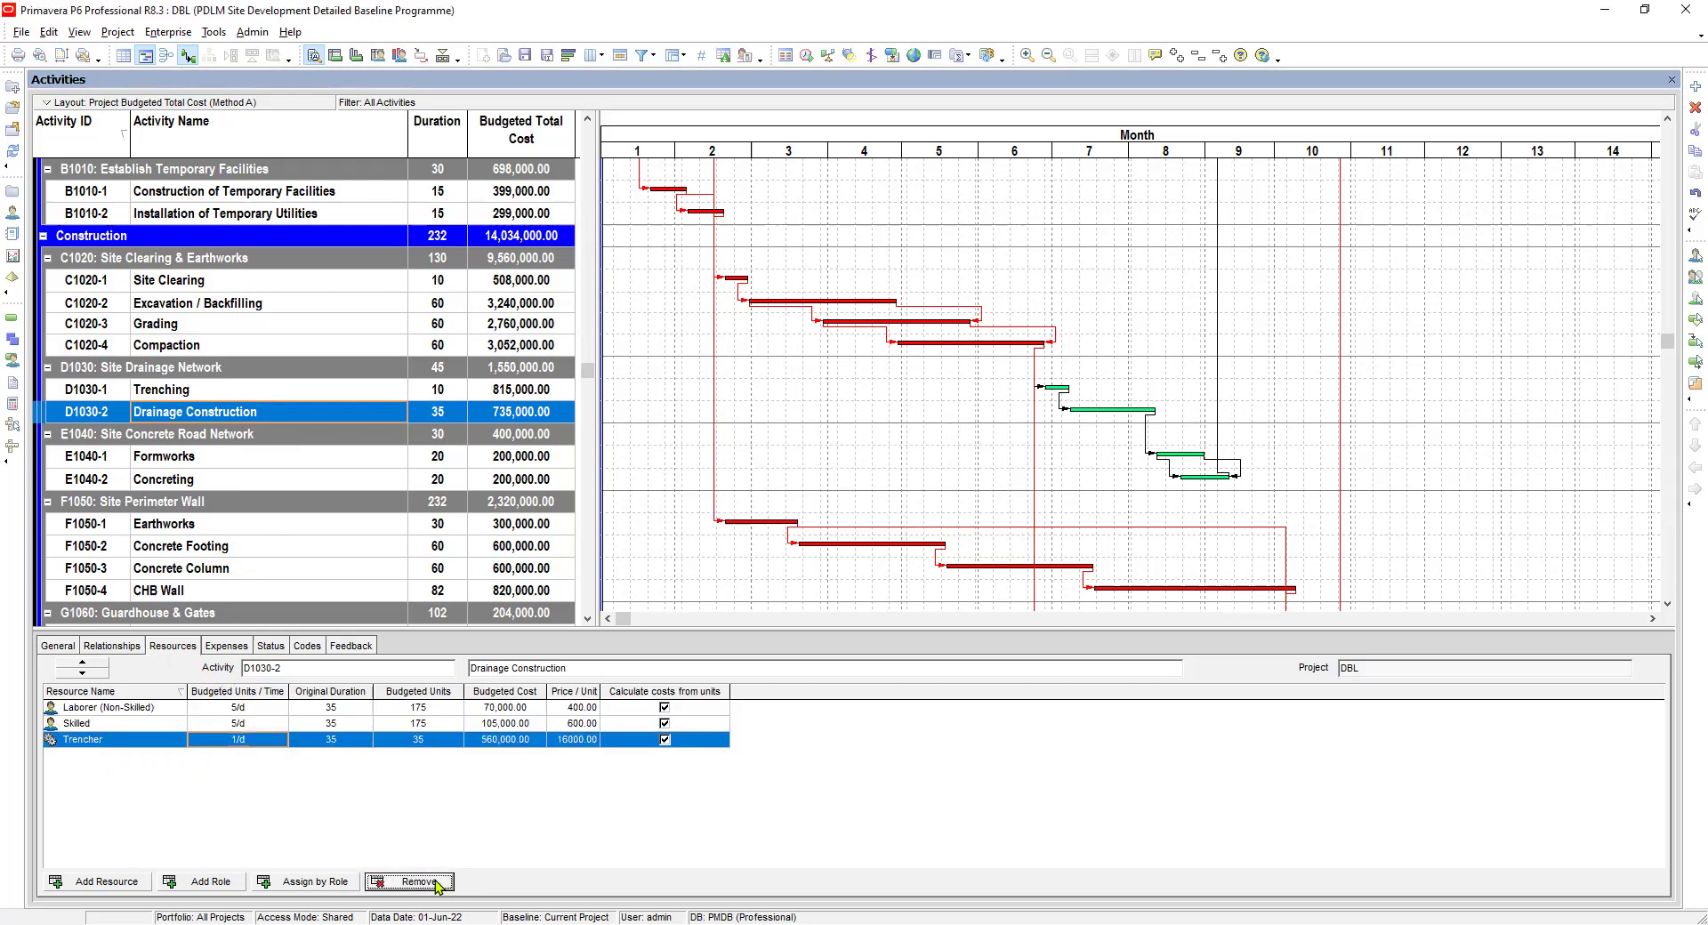
key(Left)
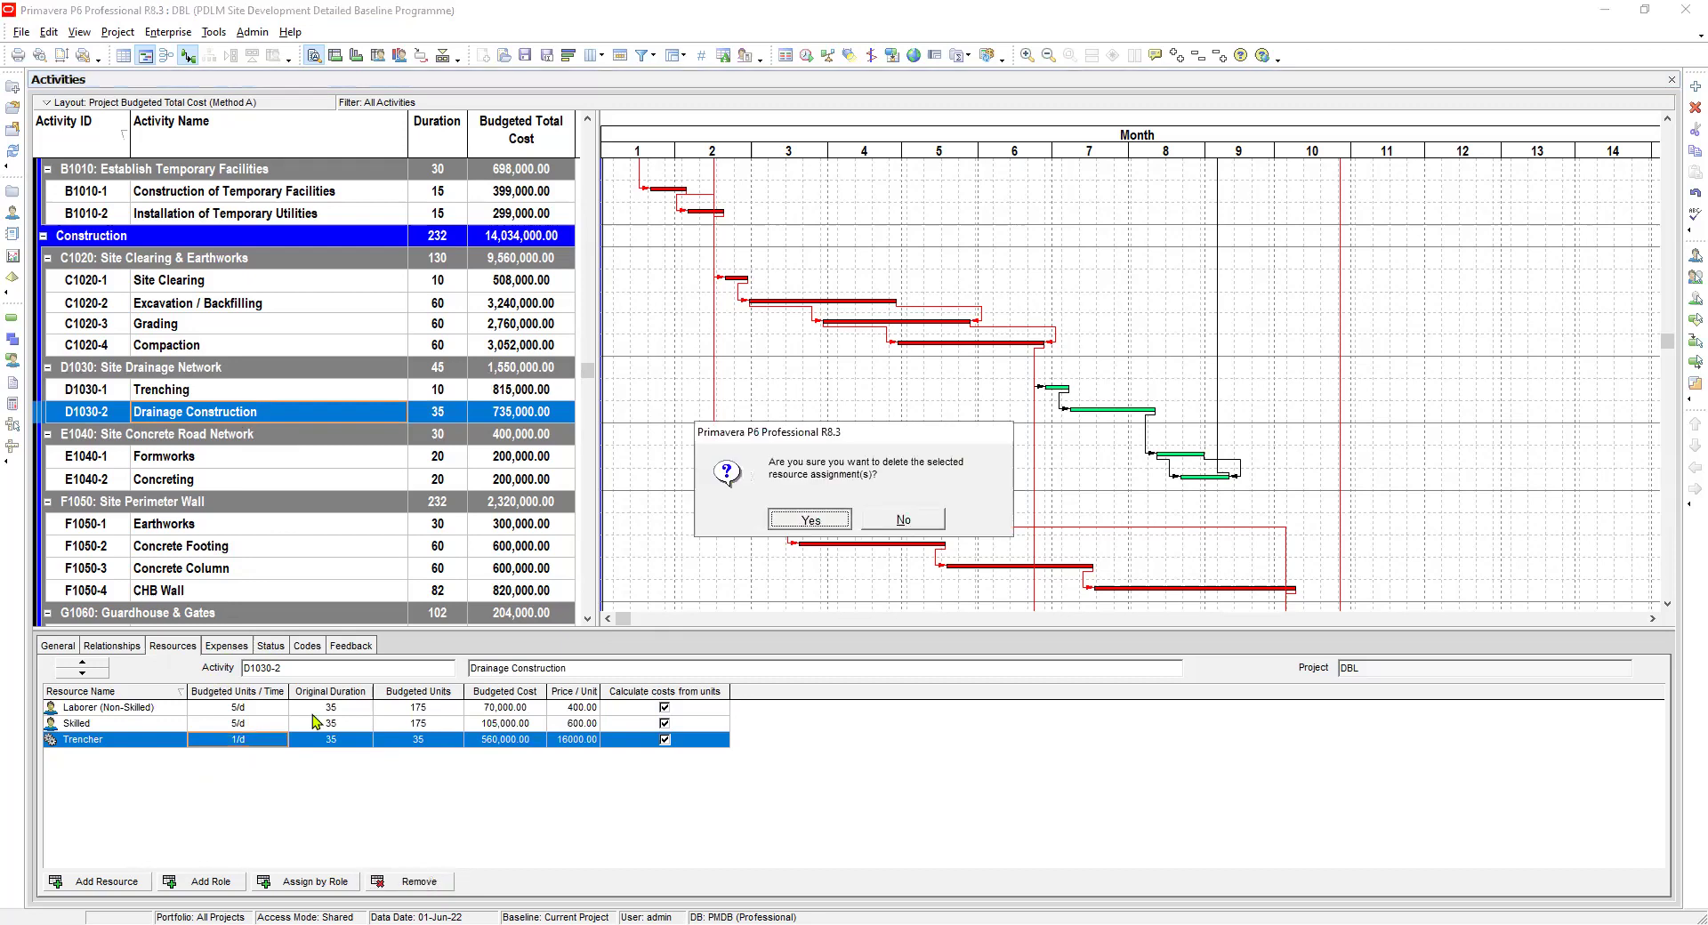
key(Return)
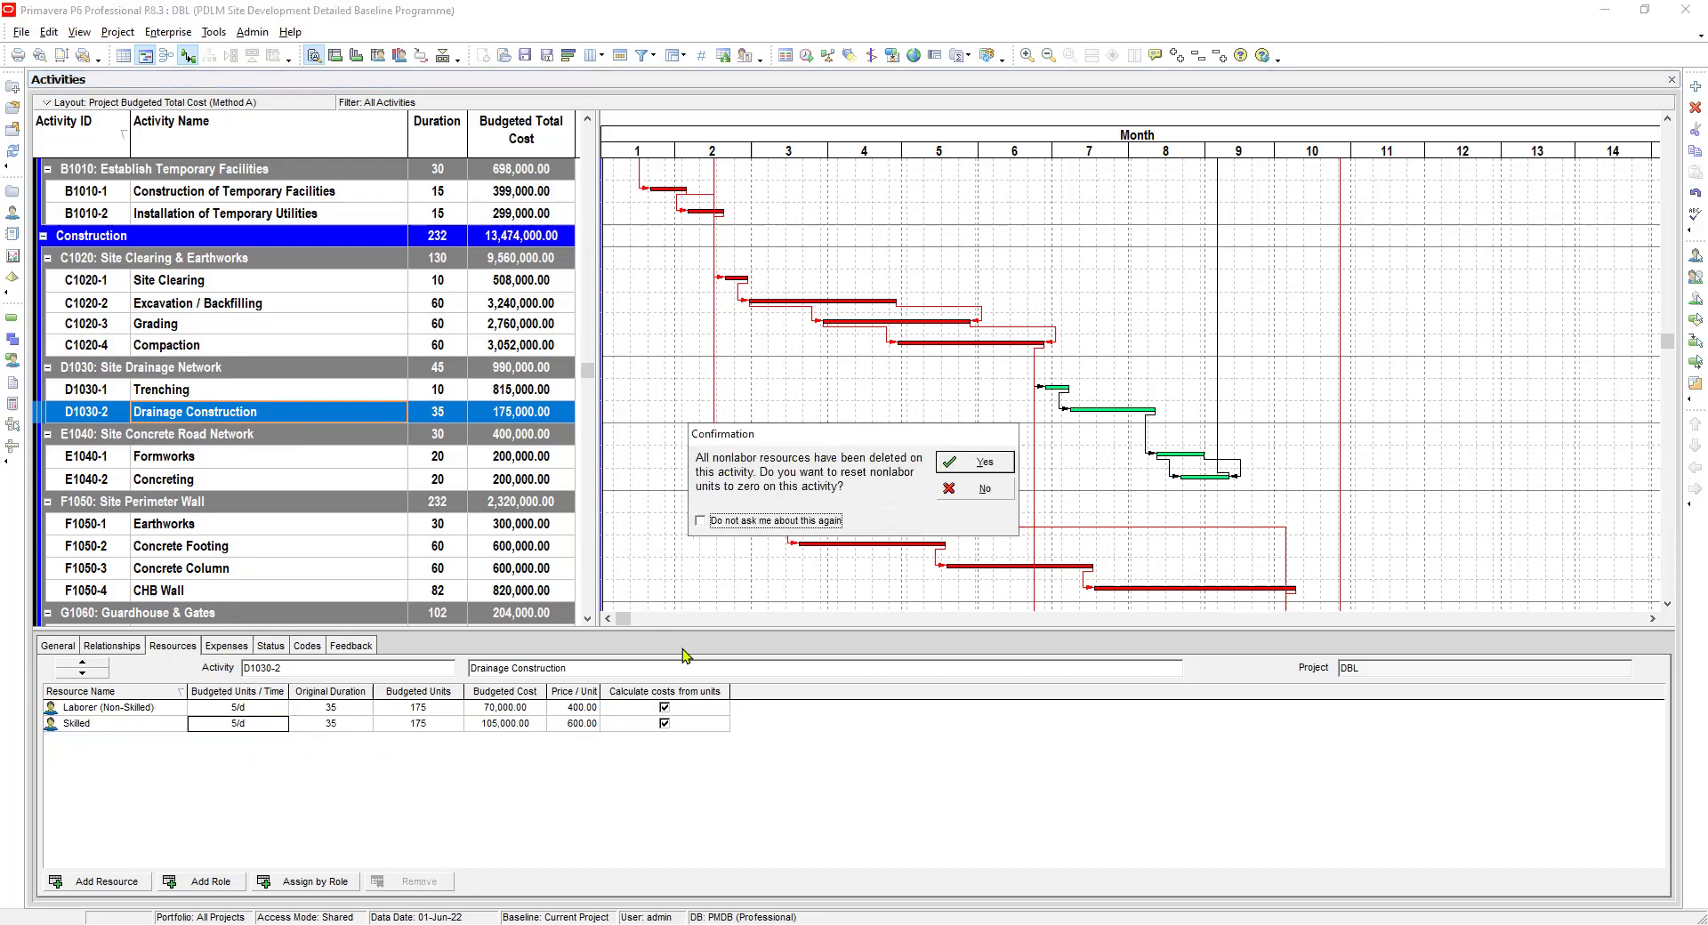
key(Return)
key(Return)
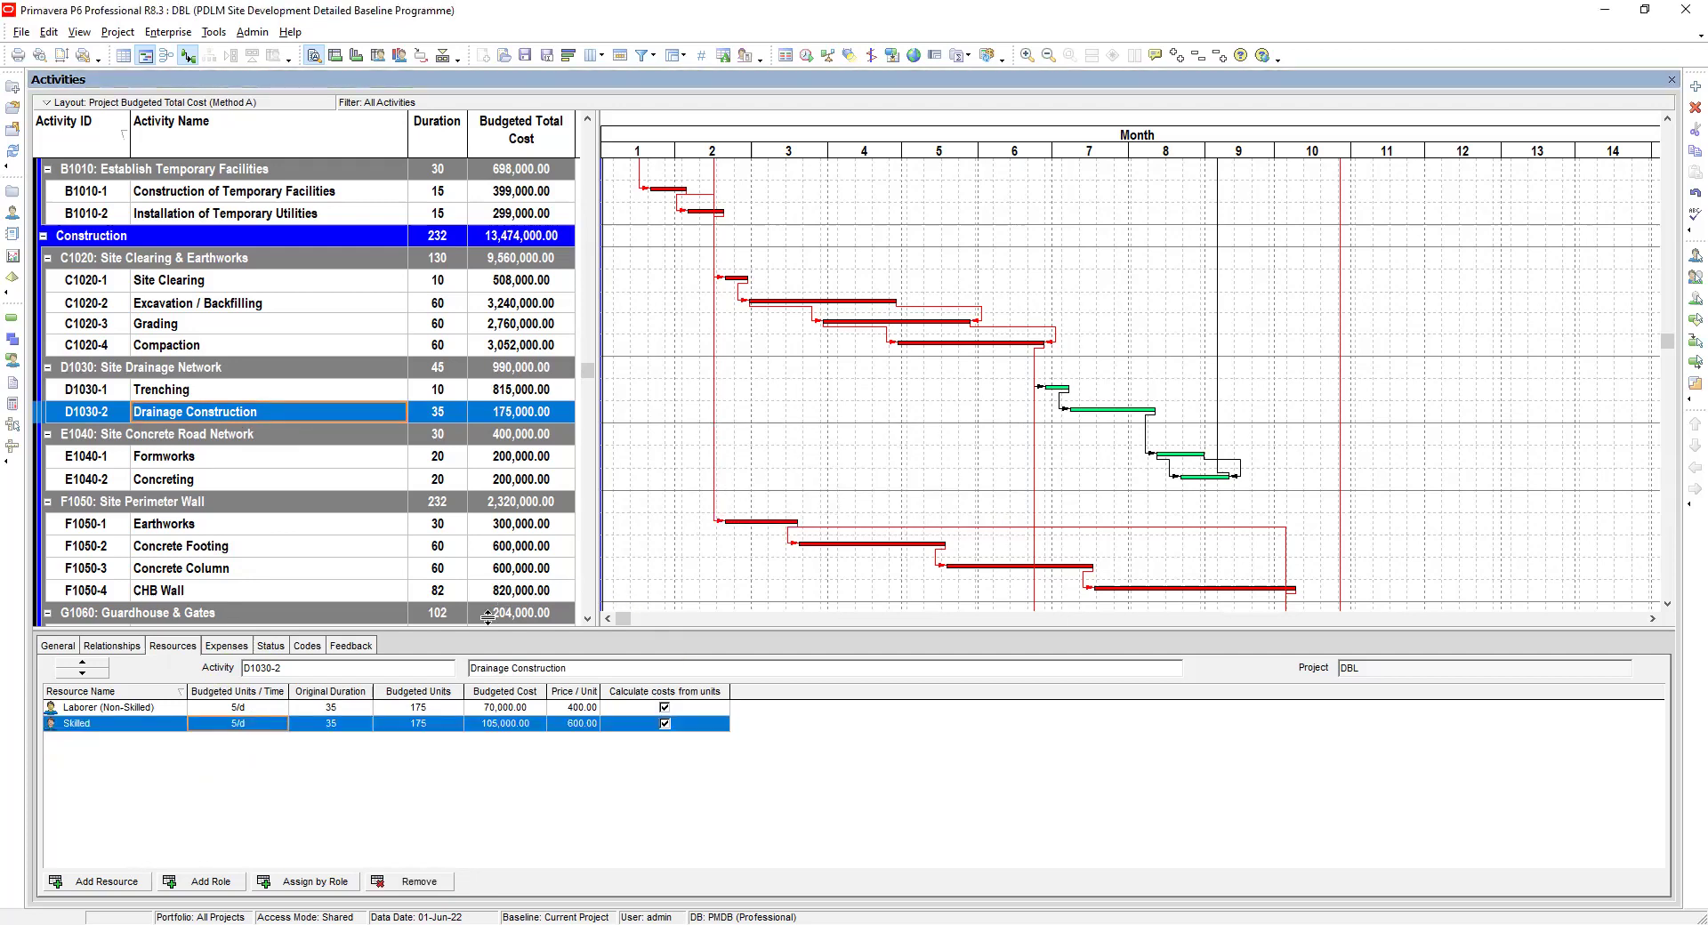
Enter 5 budgeted units per time and an original duration of 35 for the Skilled resource in Drainage Construction
click(256, 709)
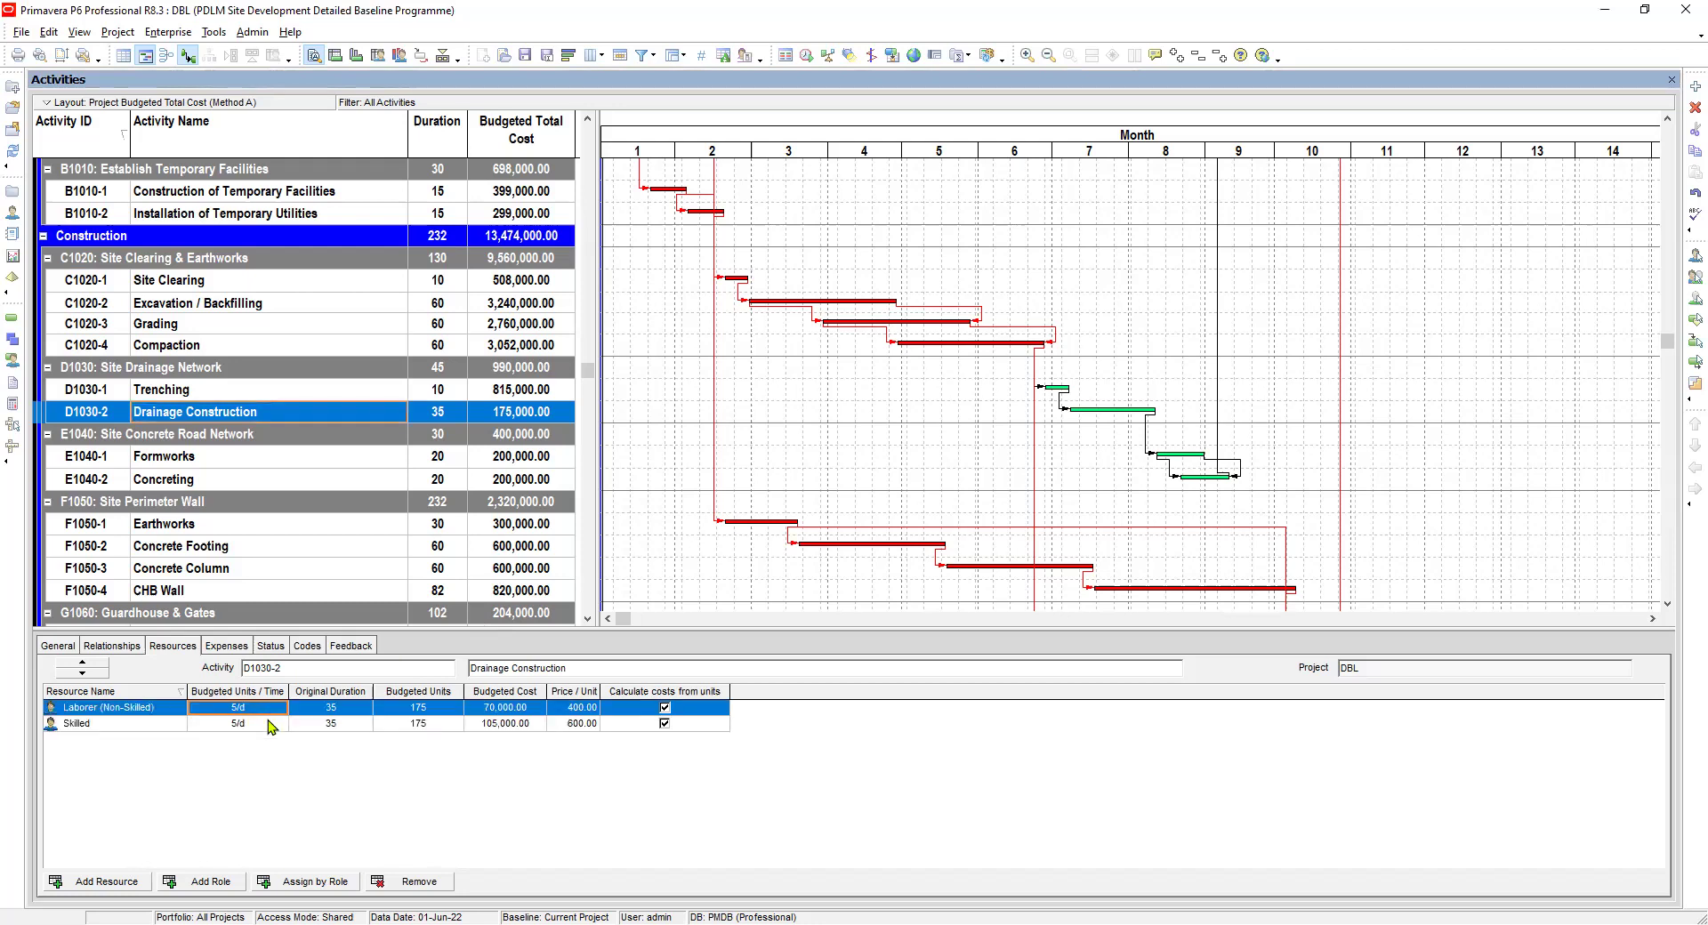
click(254, 724)
text(5)
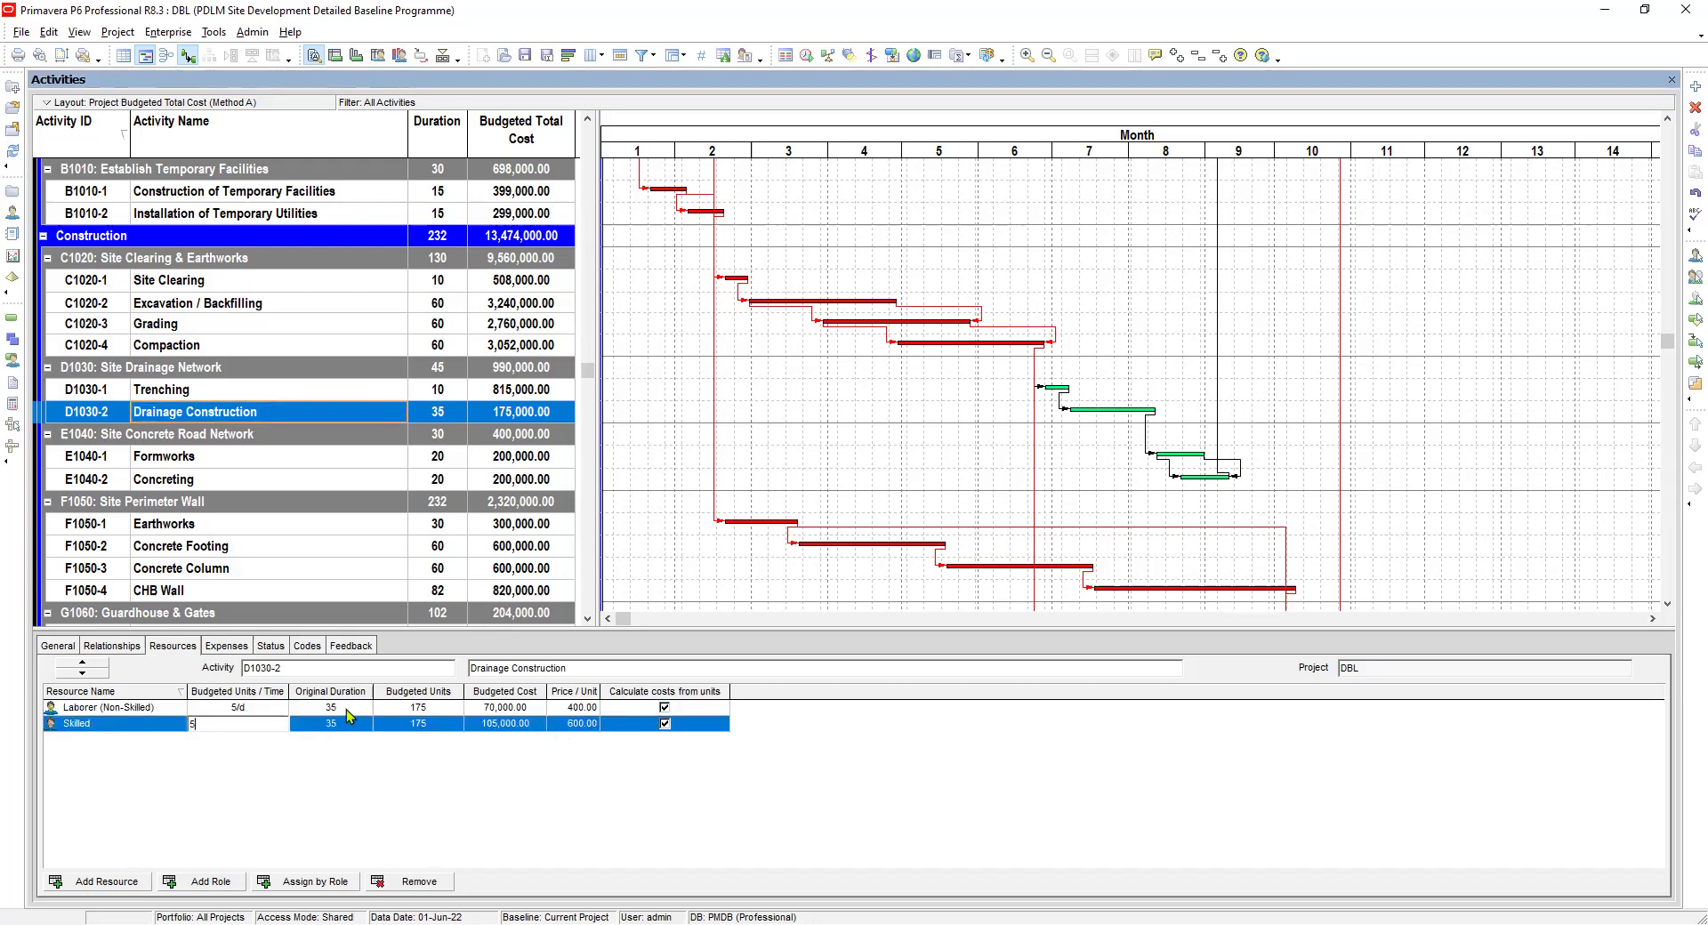
key(Tab)
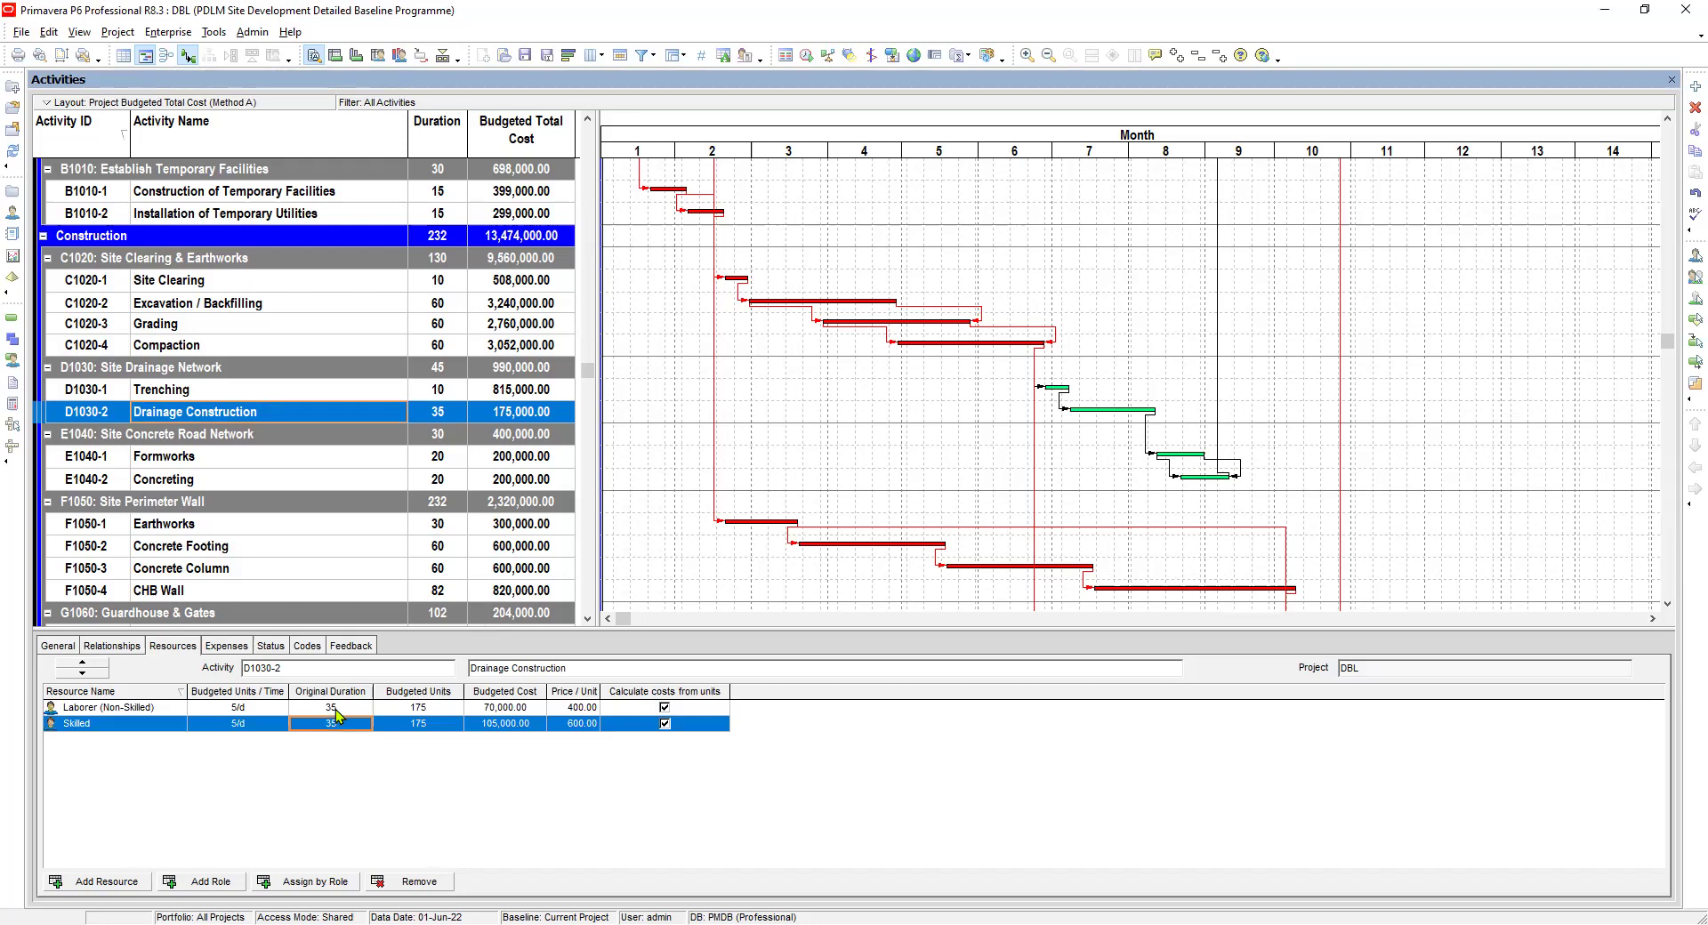
click(345, 723)
text(35)
click(336, 709)
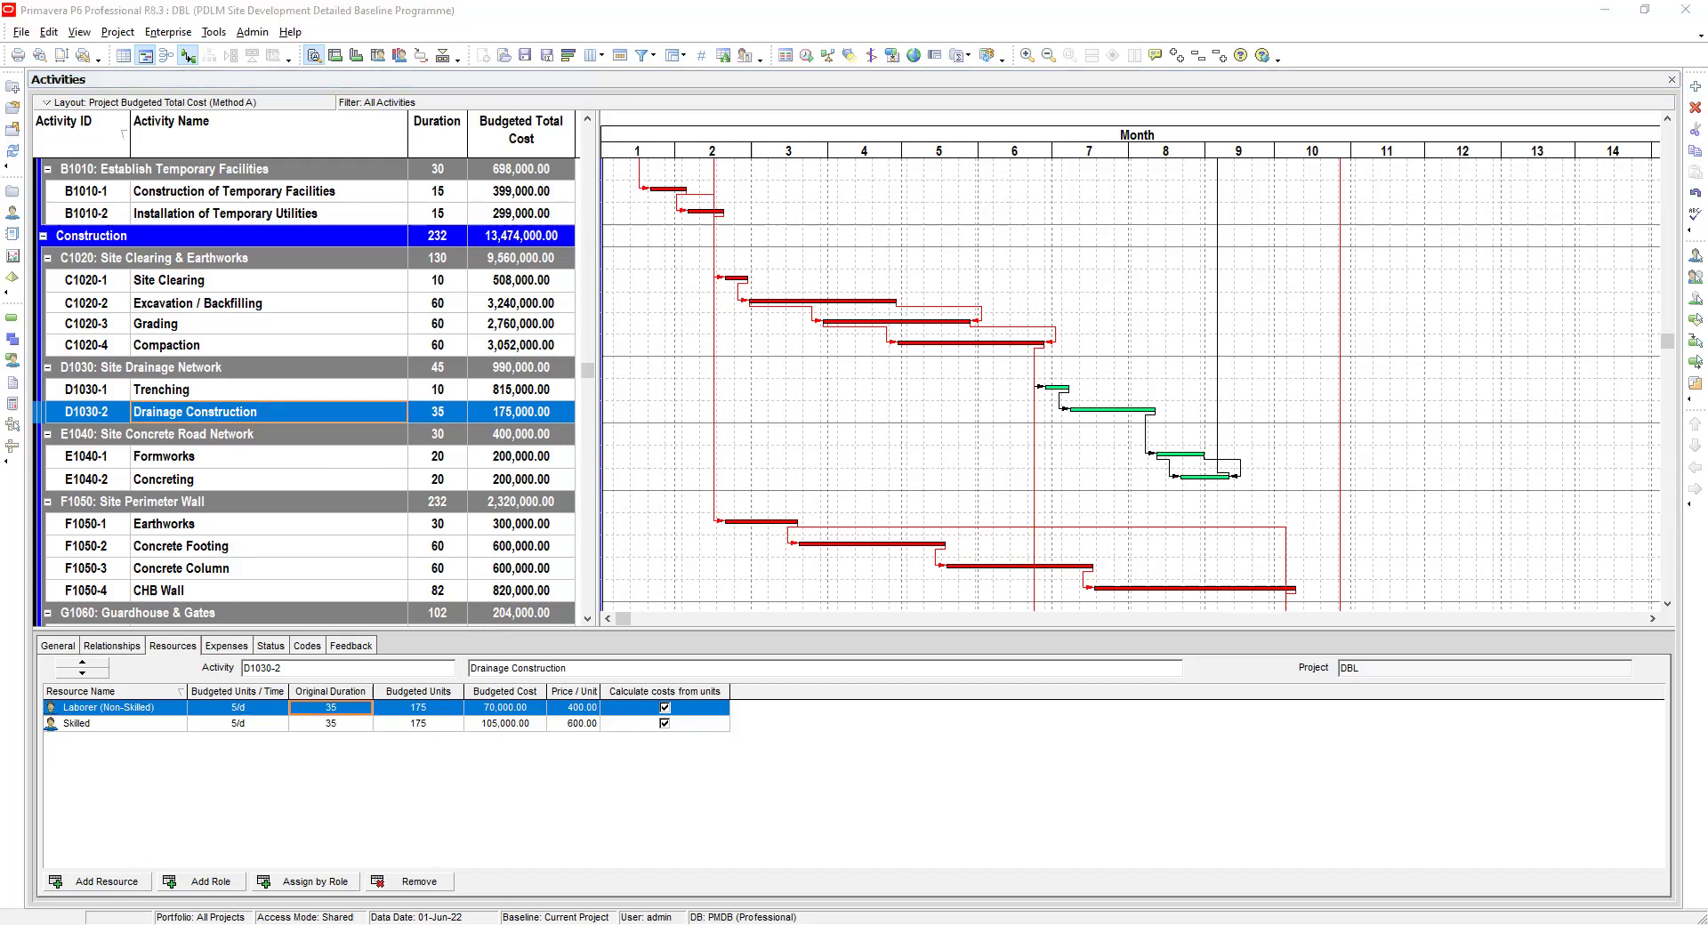
click(588, 773)
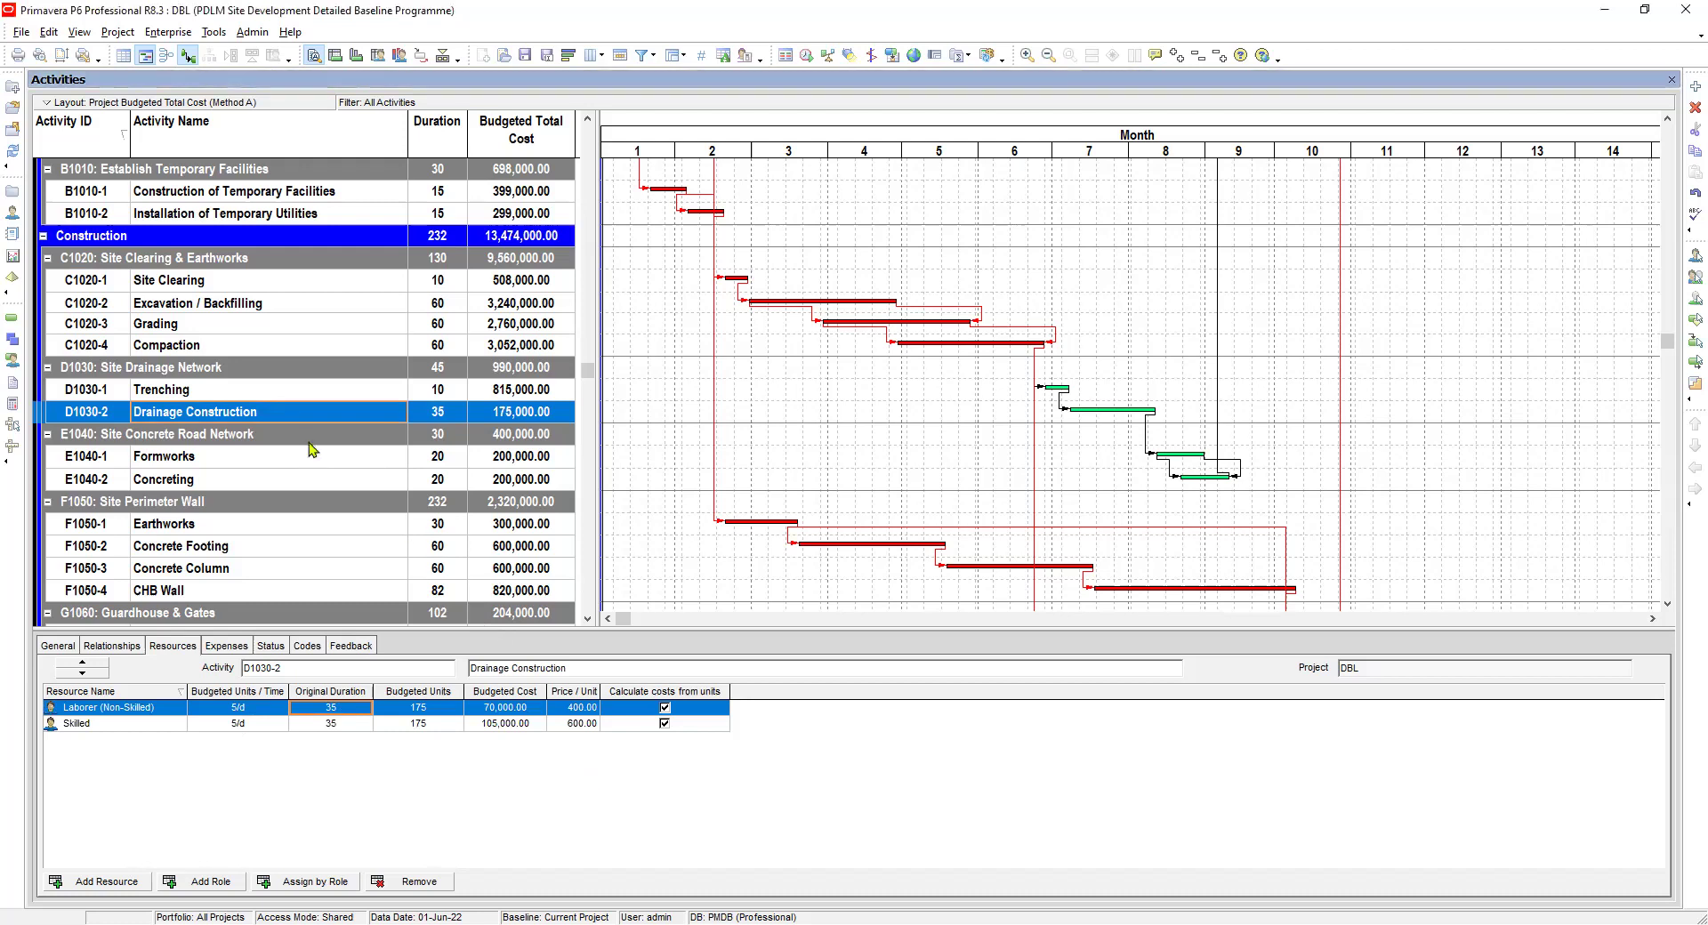
Set the budgeted units per time to 7 for the Laborer (Non-Skilled) and Skilled resources in Formworks, and check their original durations
click(258, 459)
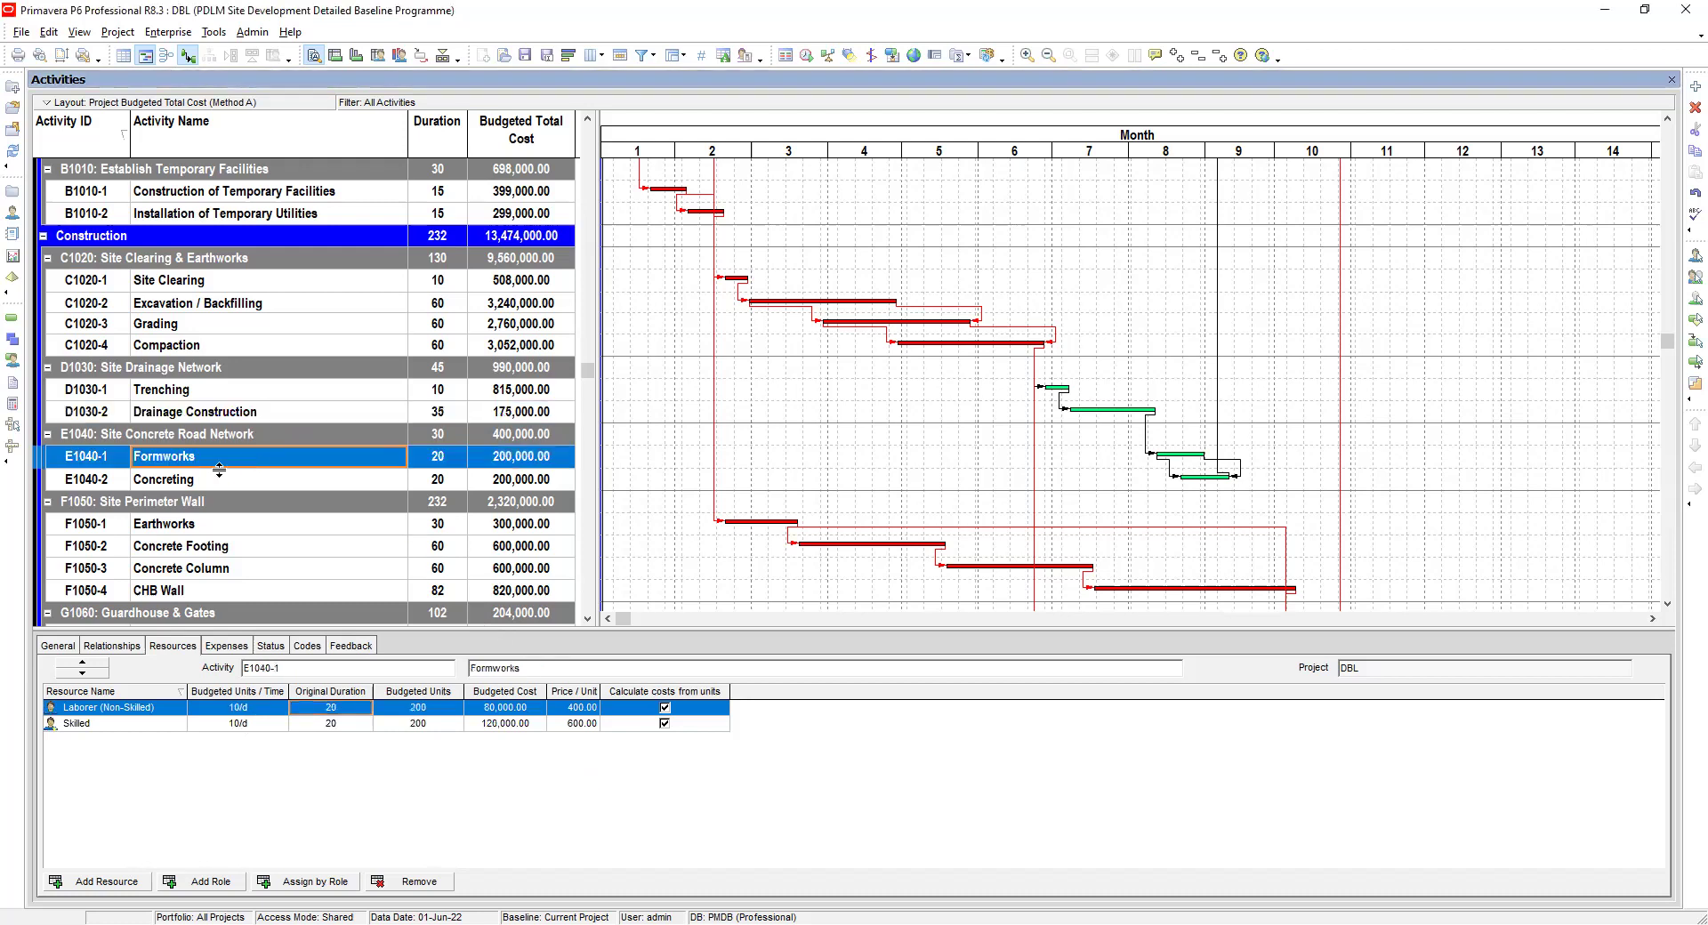
click(258, 711)
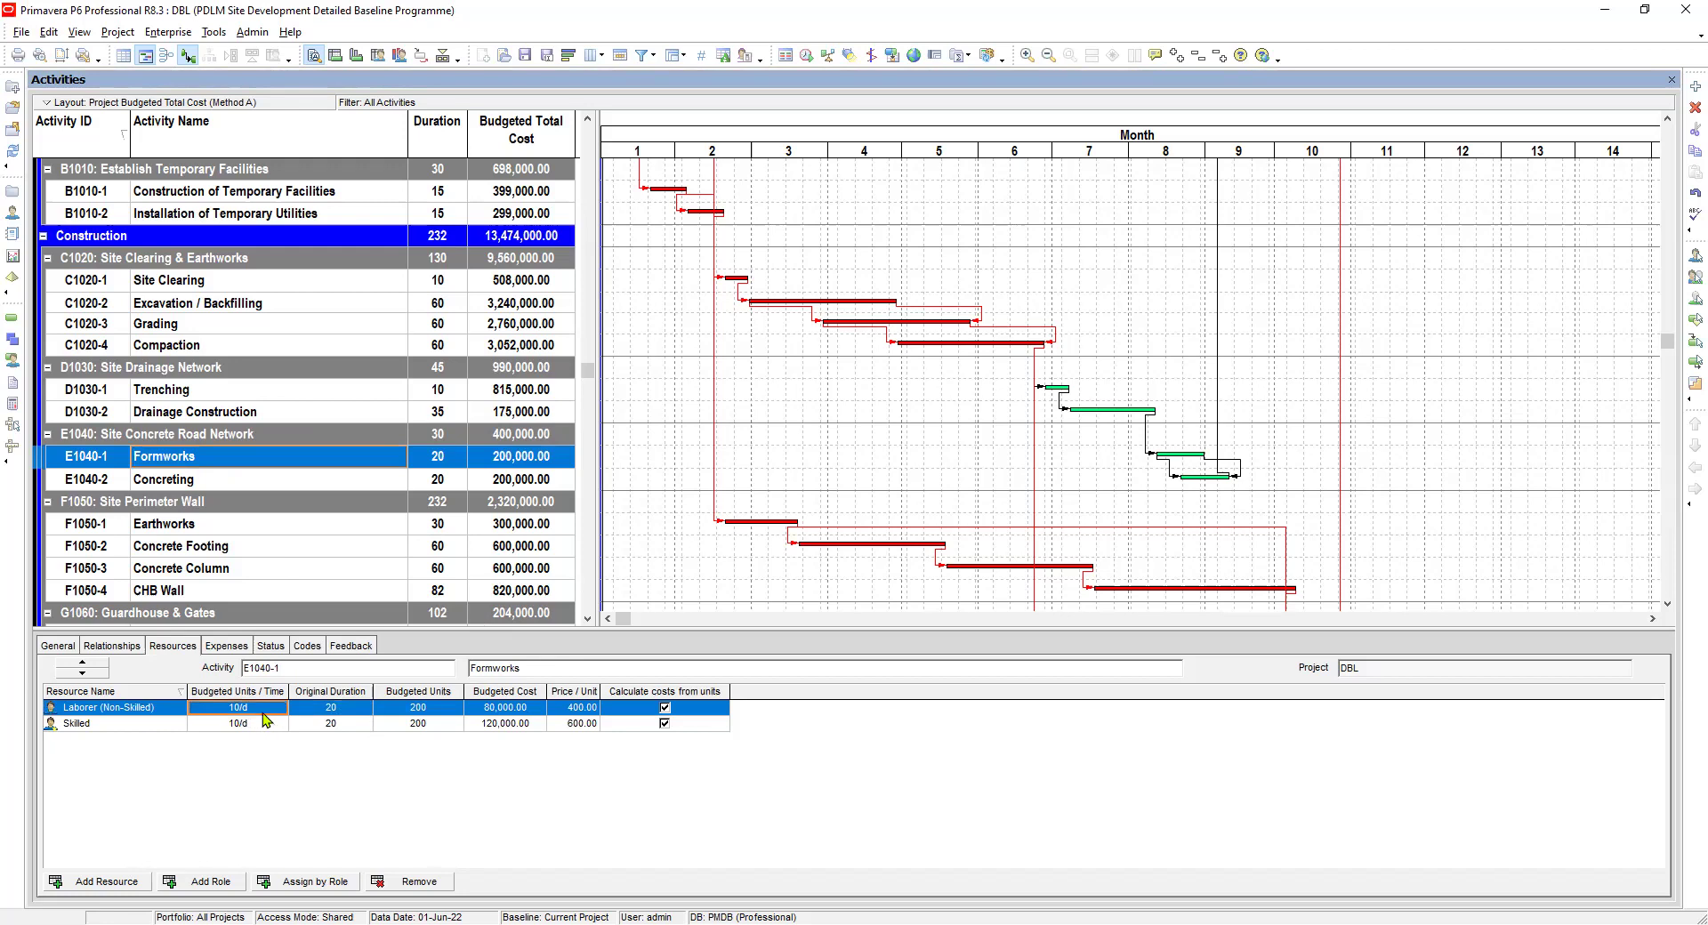
text(7)
click(259, 723)
text(7)
click(336, 710)
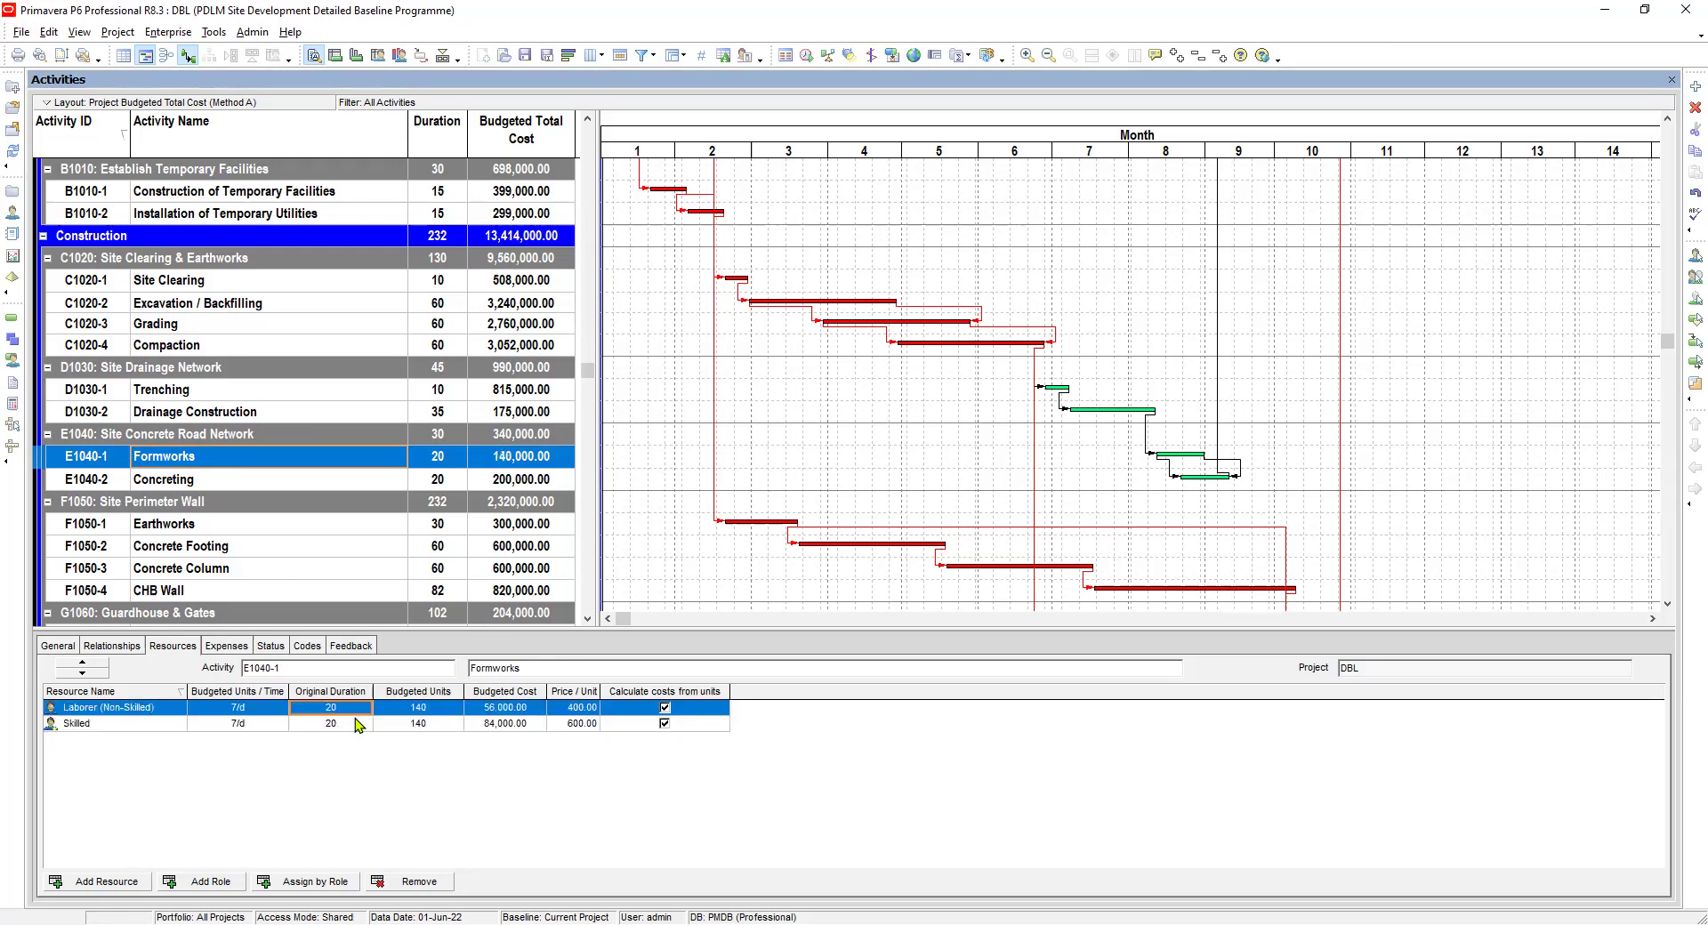
click(345, 709)
click(343, 724)
click(363, 723)
click(393, 724)
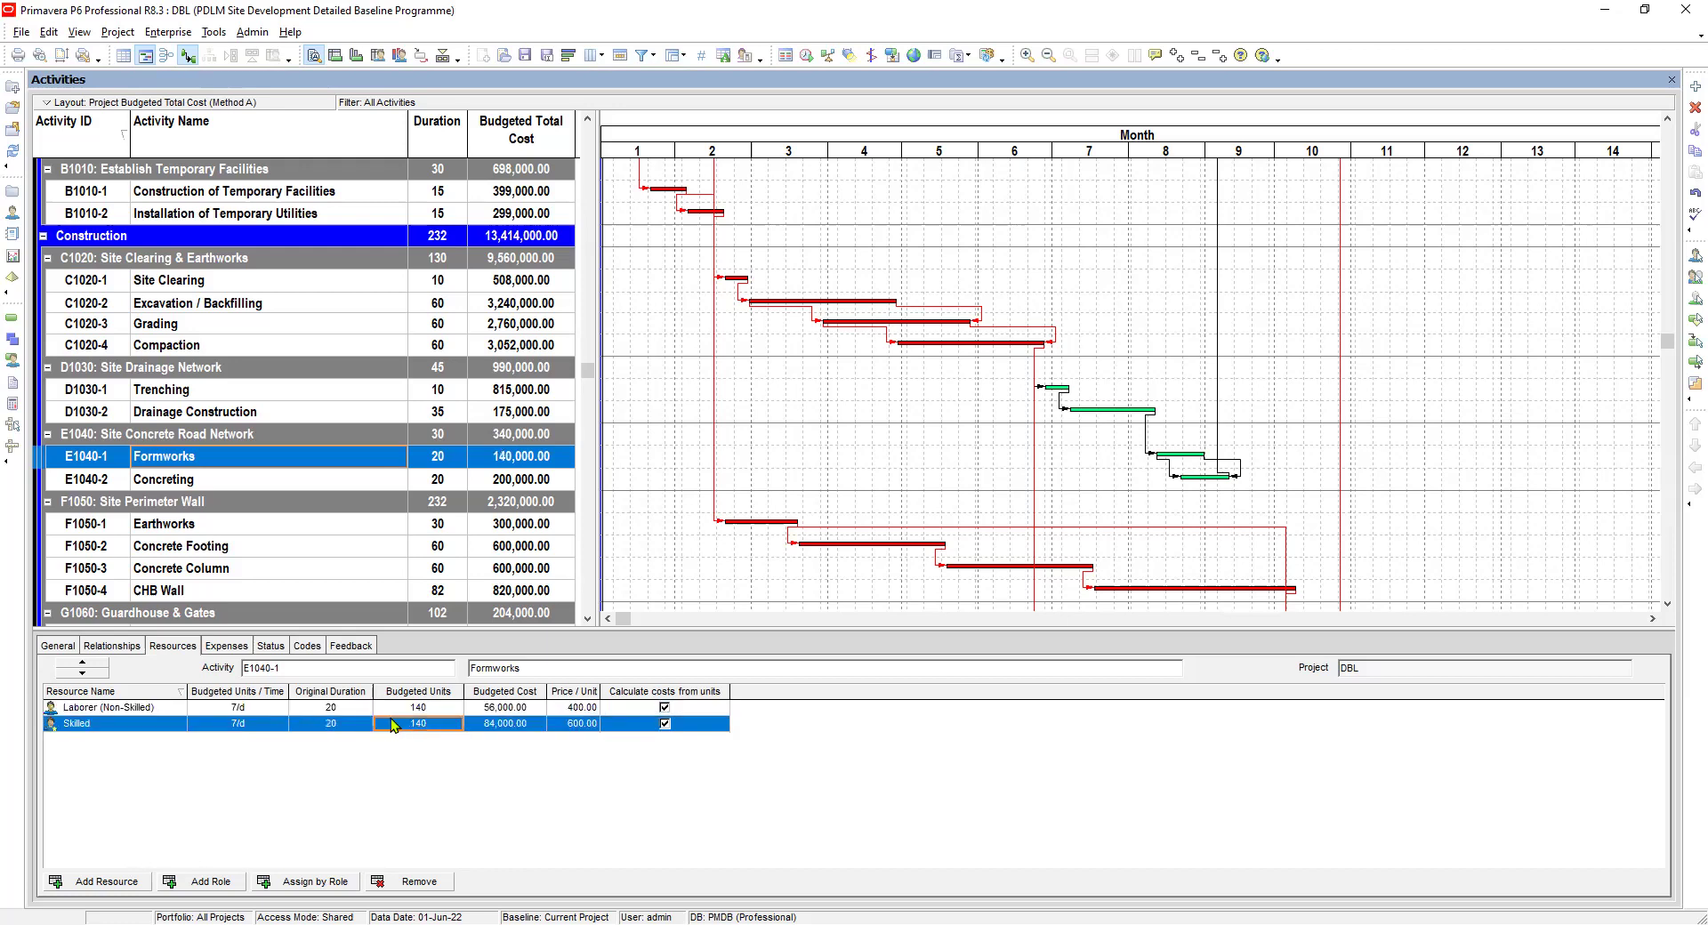
Set the budgeted units per time to 8 for the Laborer (Non-Skilled) and Skilled resources in Concreting, and check their original durations
click(232, 479)
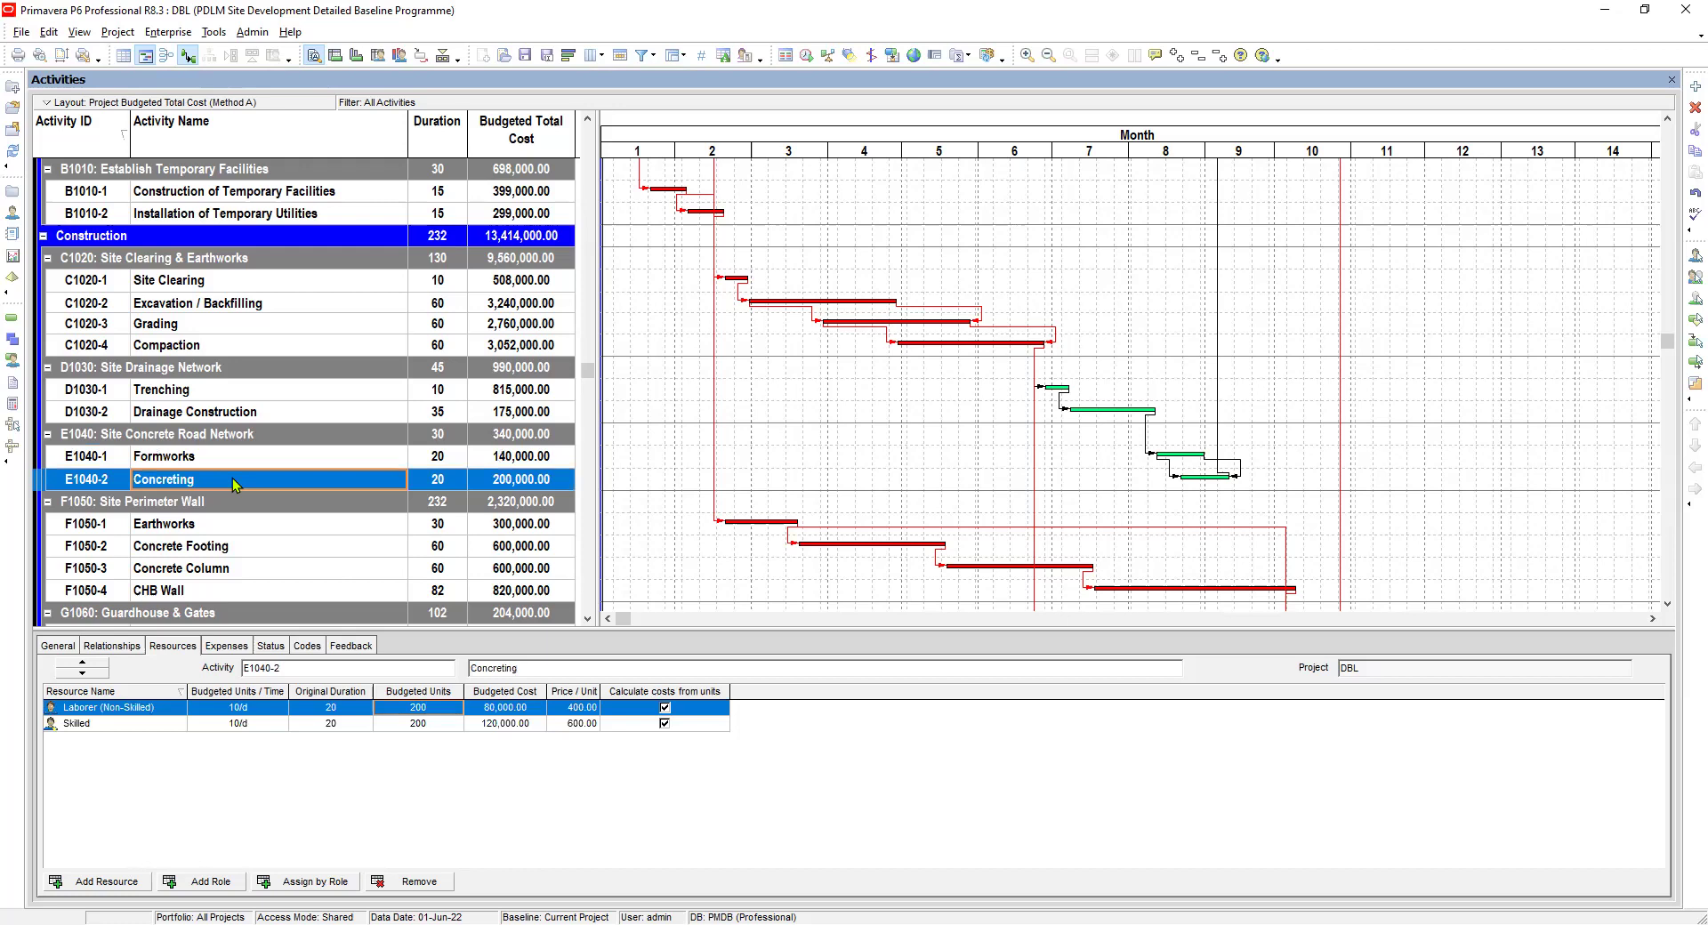
click(257, 707)
text(8)
click(251, 724)
text(8)
click(343, 711)
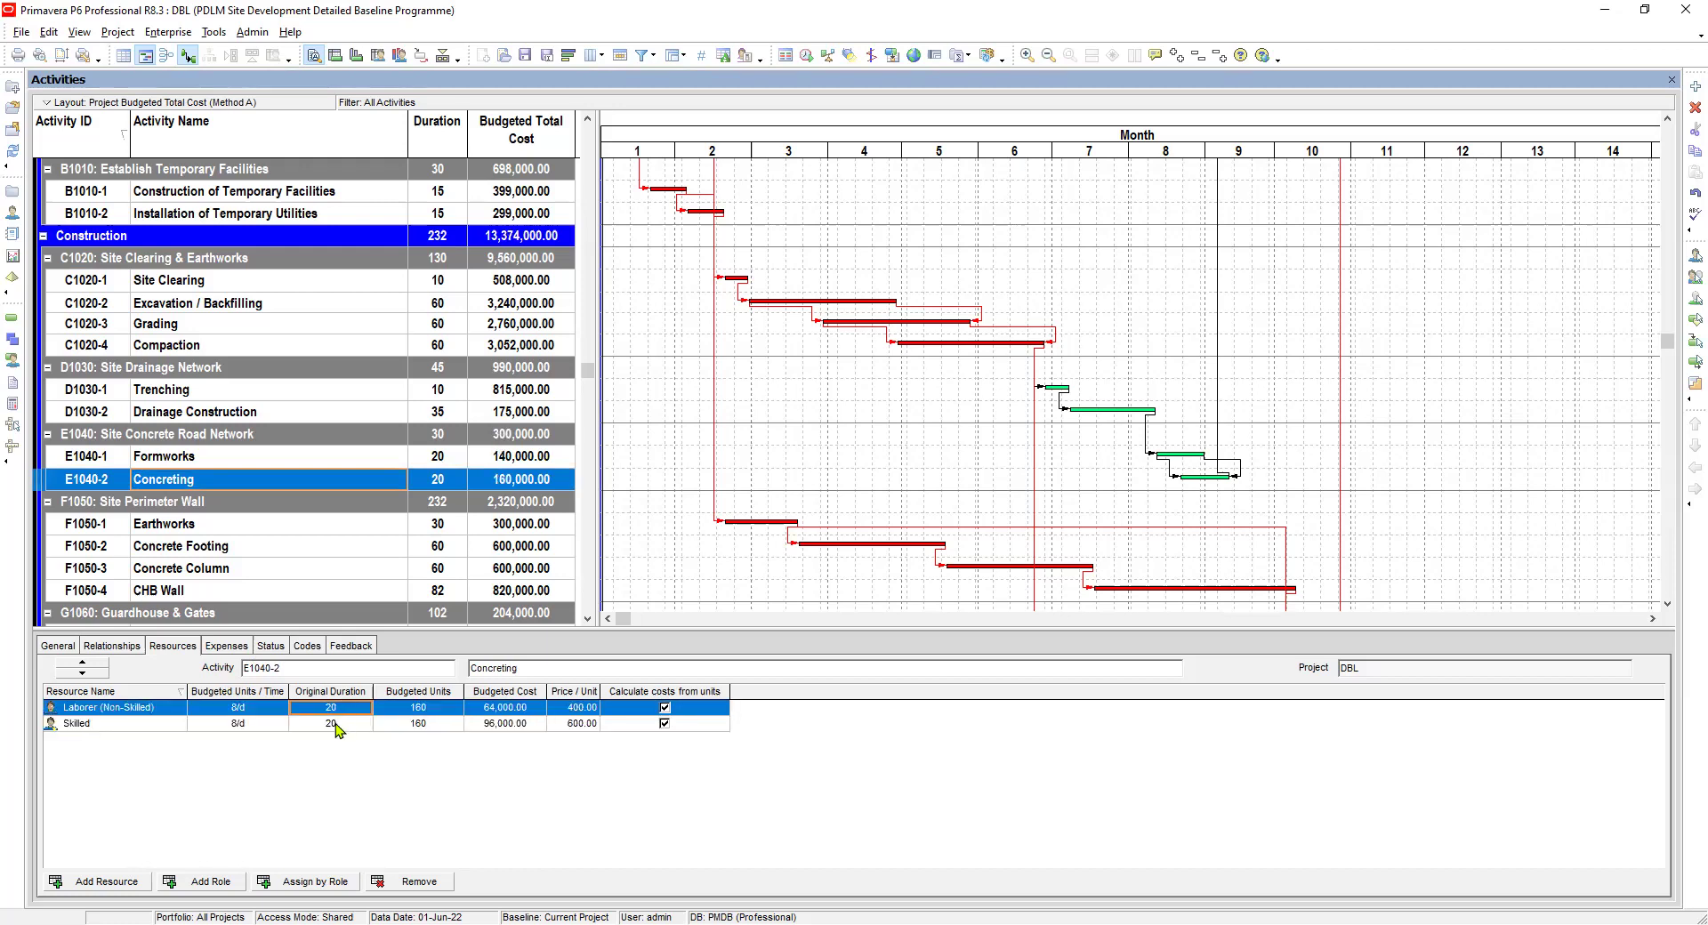
click(340, 724)
click(424, 723)
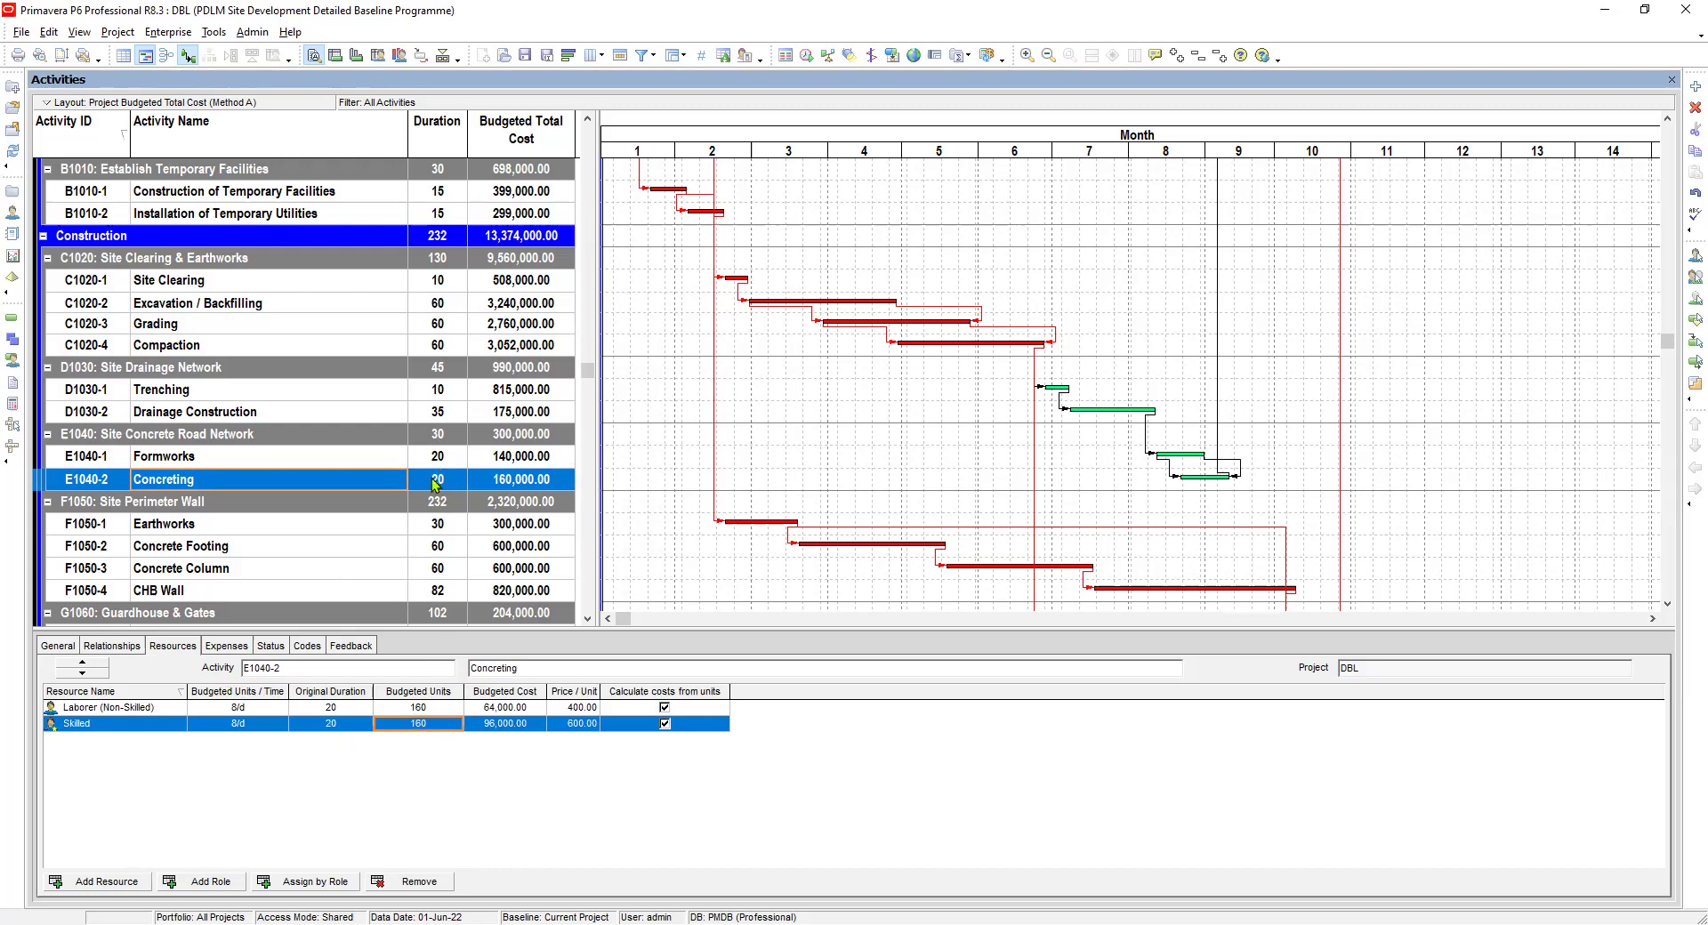
Review the budgeted units per time and original durations of both resources in the Site Perimeter Wall's Earthworks activity
click(402, 529)
scroll(403, 531, down, 3)
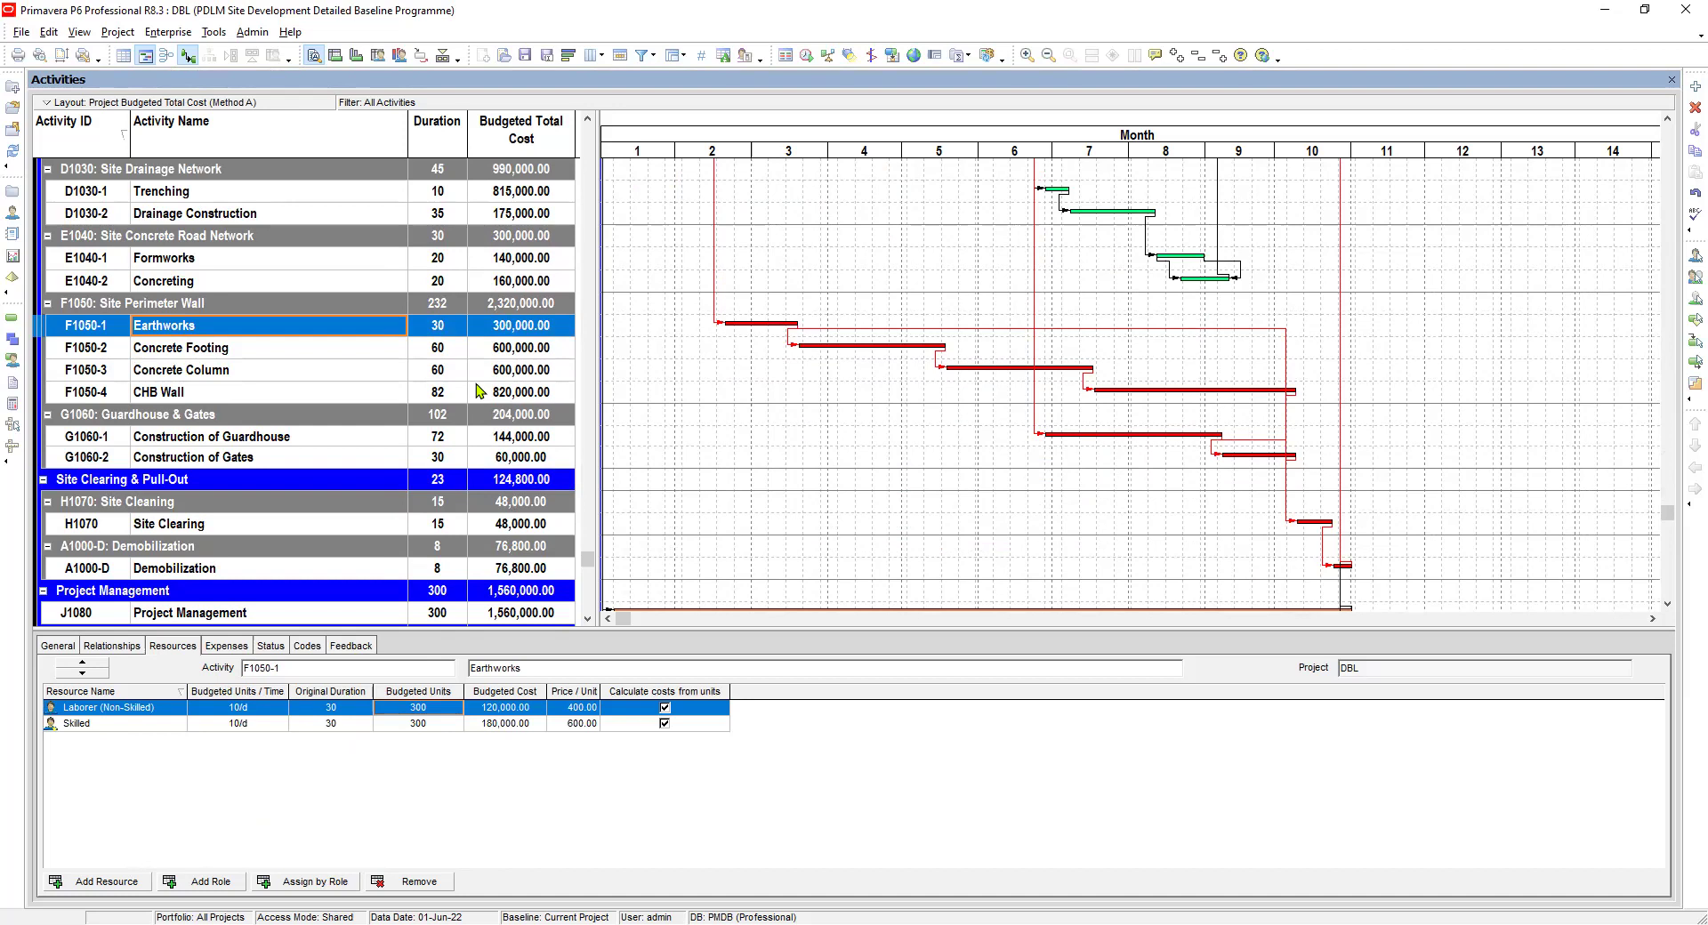
click(249, 710)
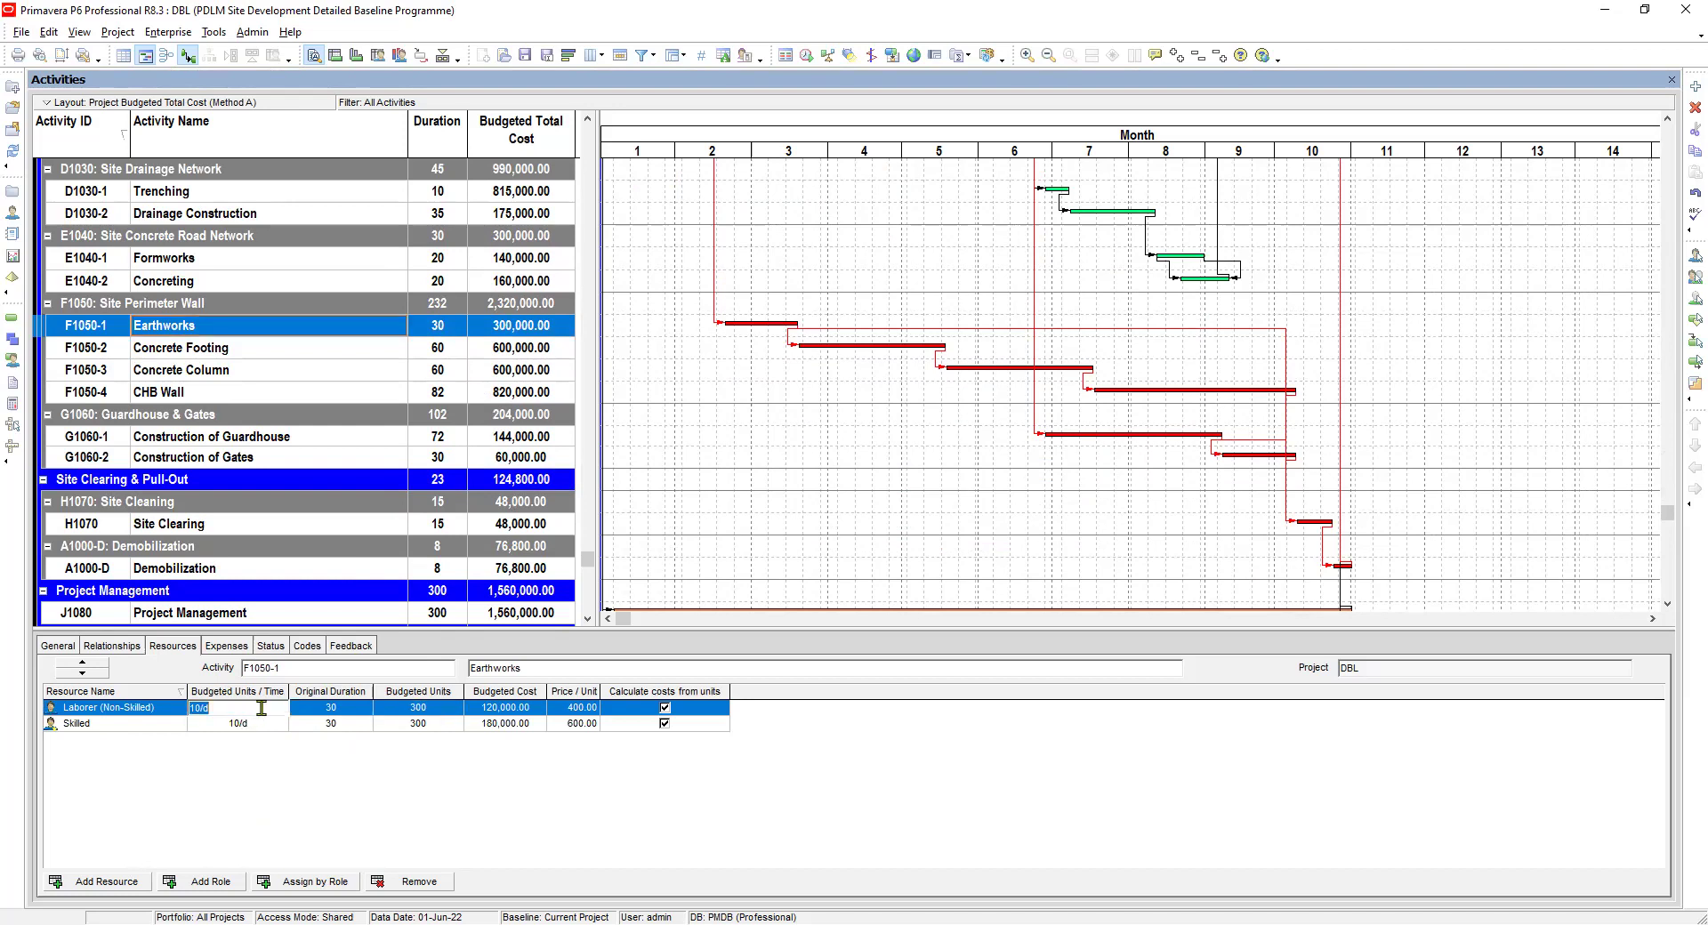
click(269, 724)
click(345, 709)
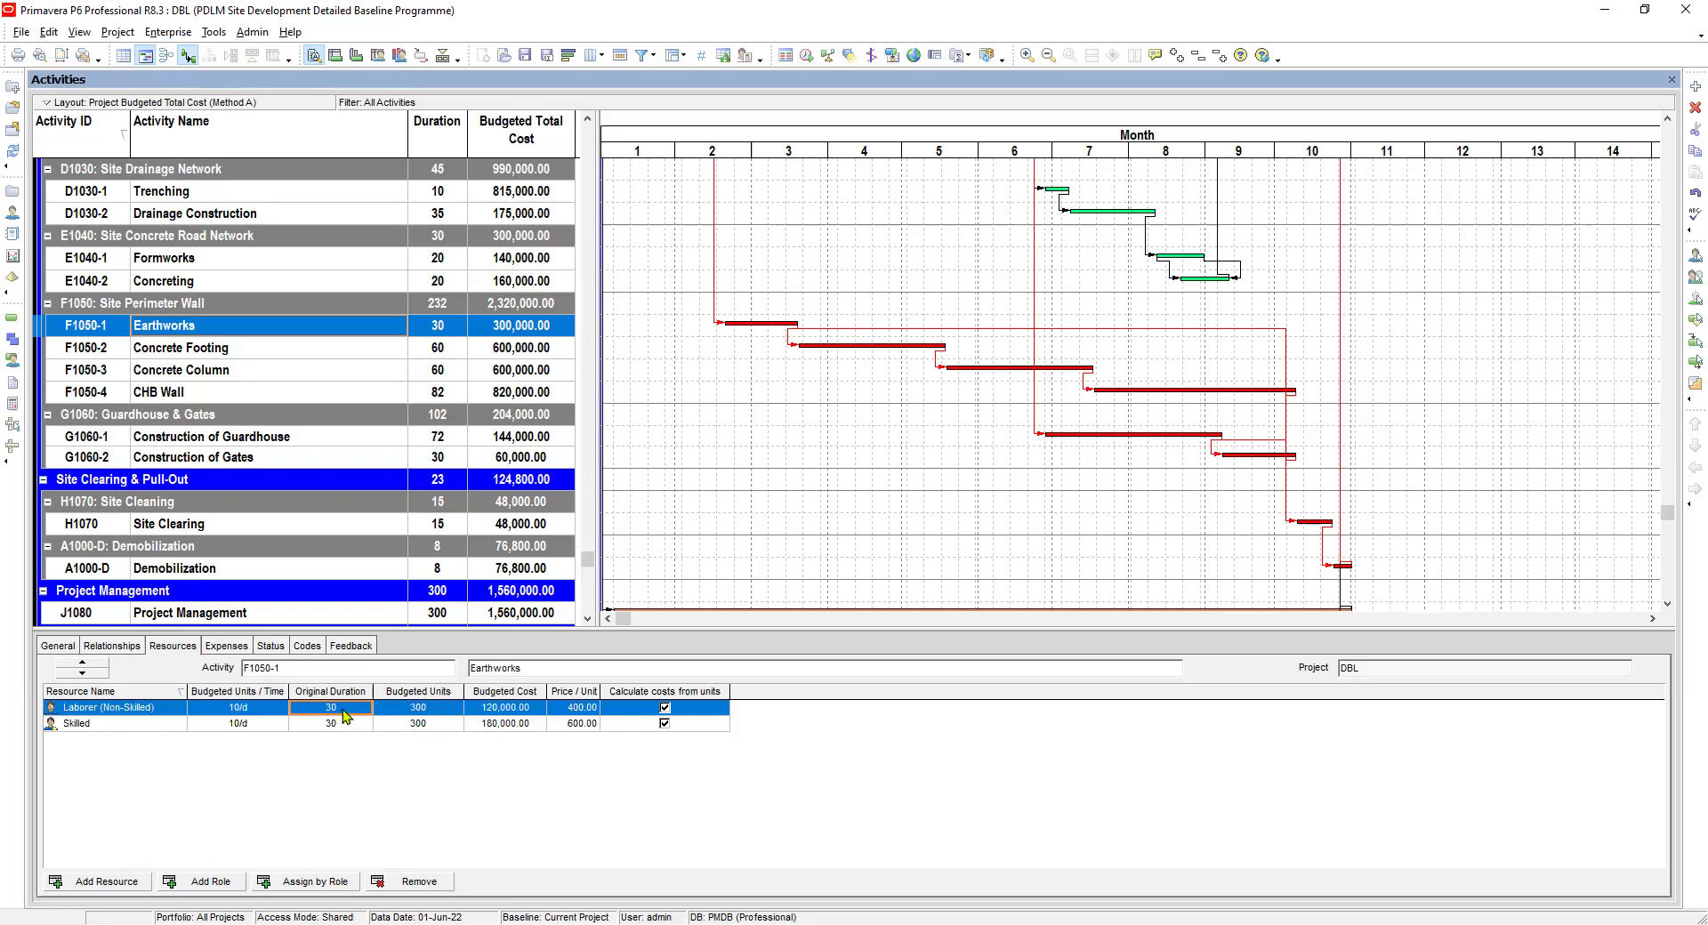
click(340, 709)
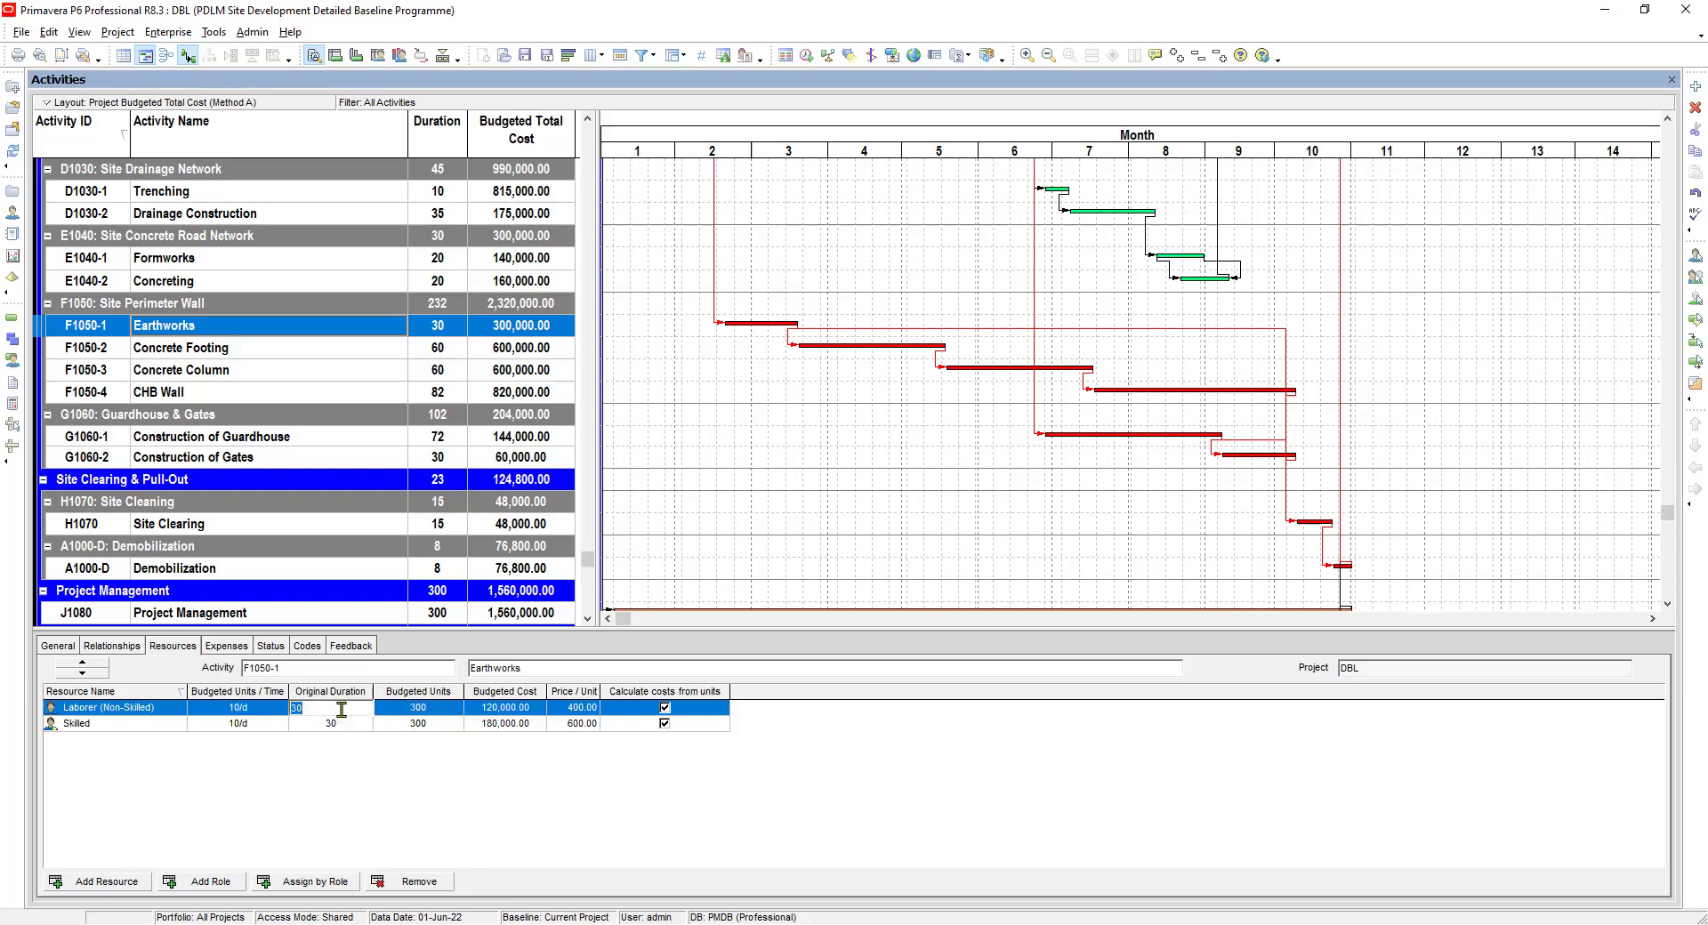
click(347, 725)
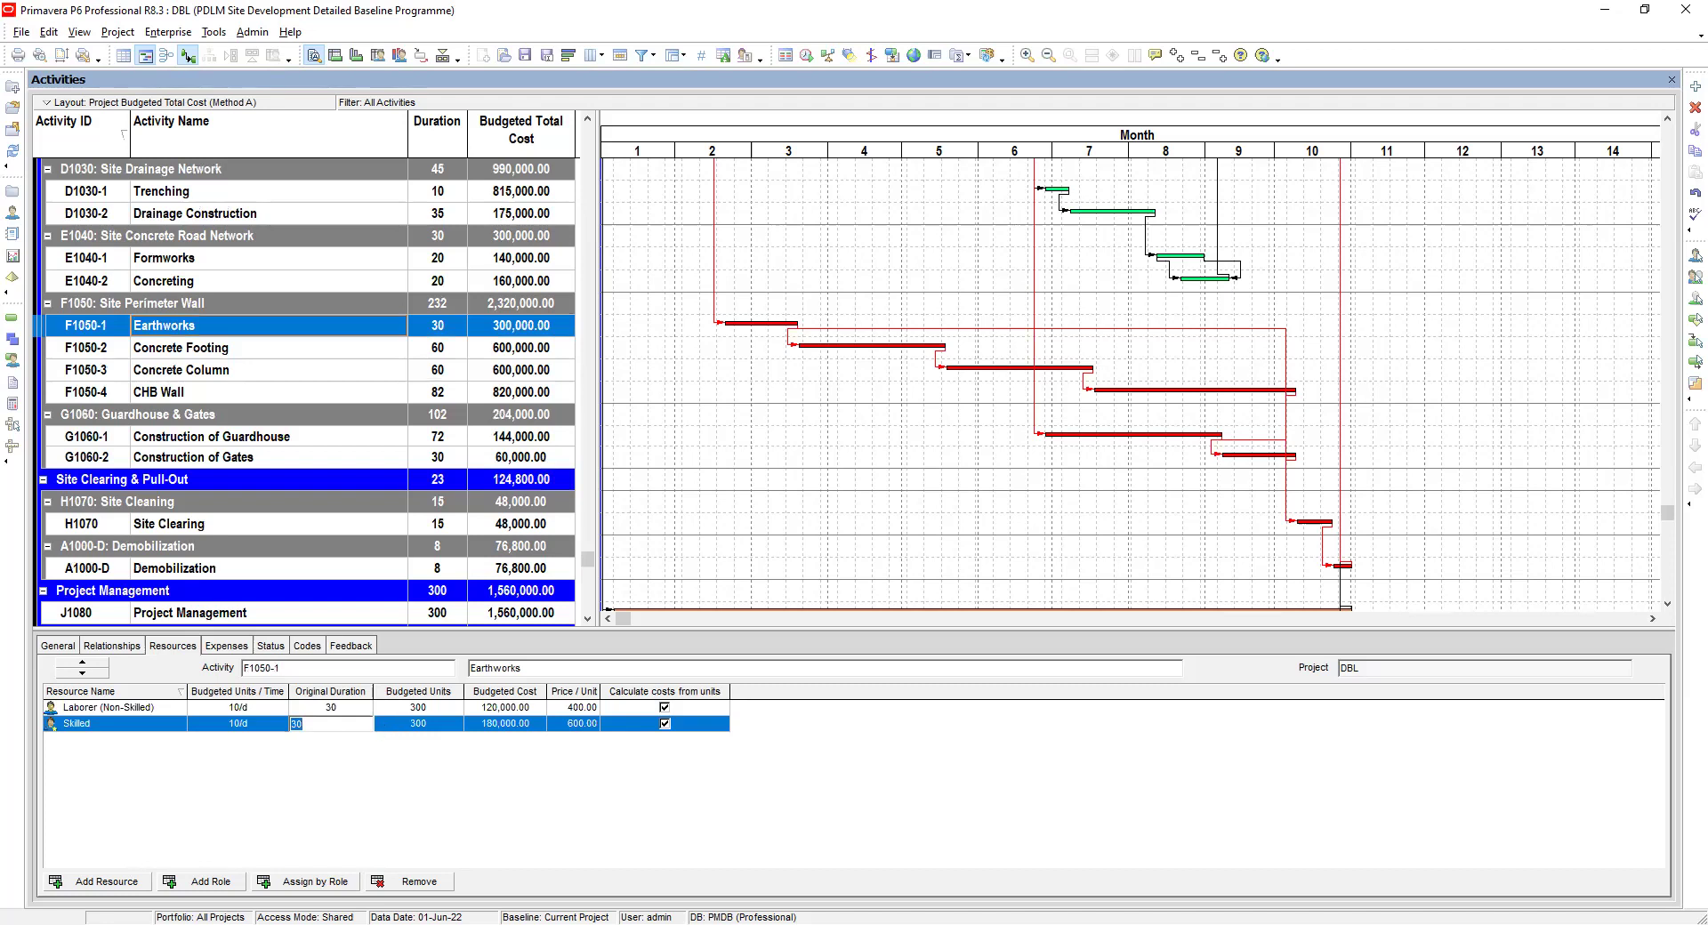
click(400, 723)
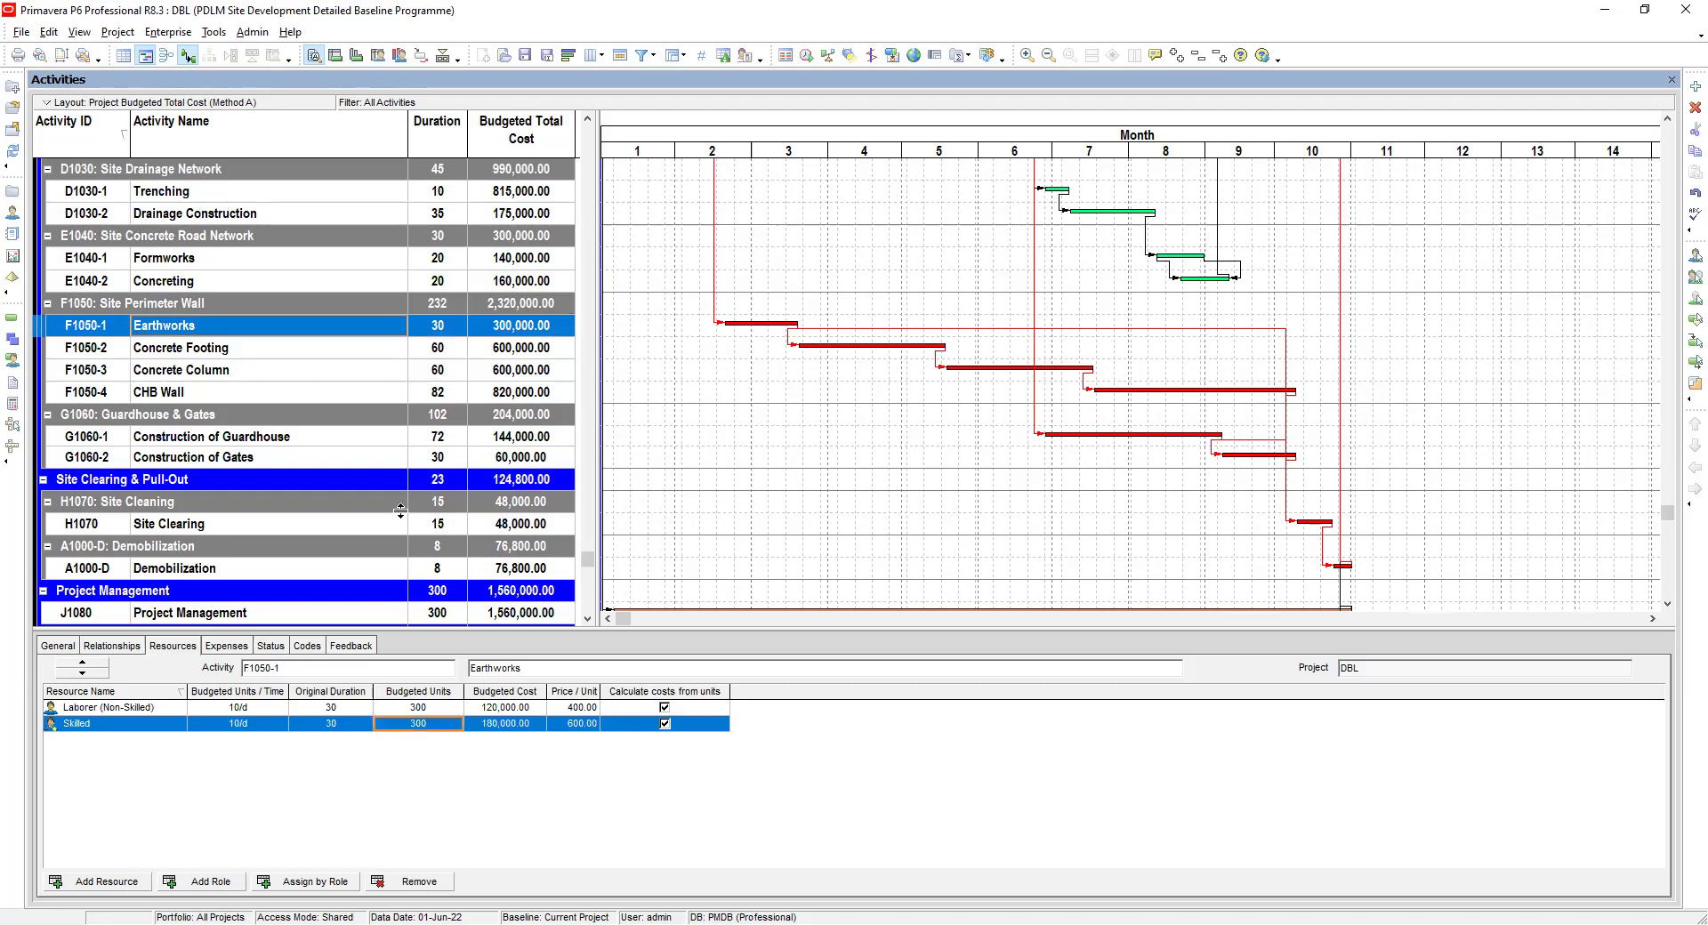
Enter 10 budgeted units per time and an original duration of 60 for the Laborer (Non-Skilled) and Skilled resources in Concrete Footing
click(284, 354)
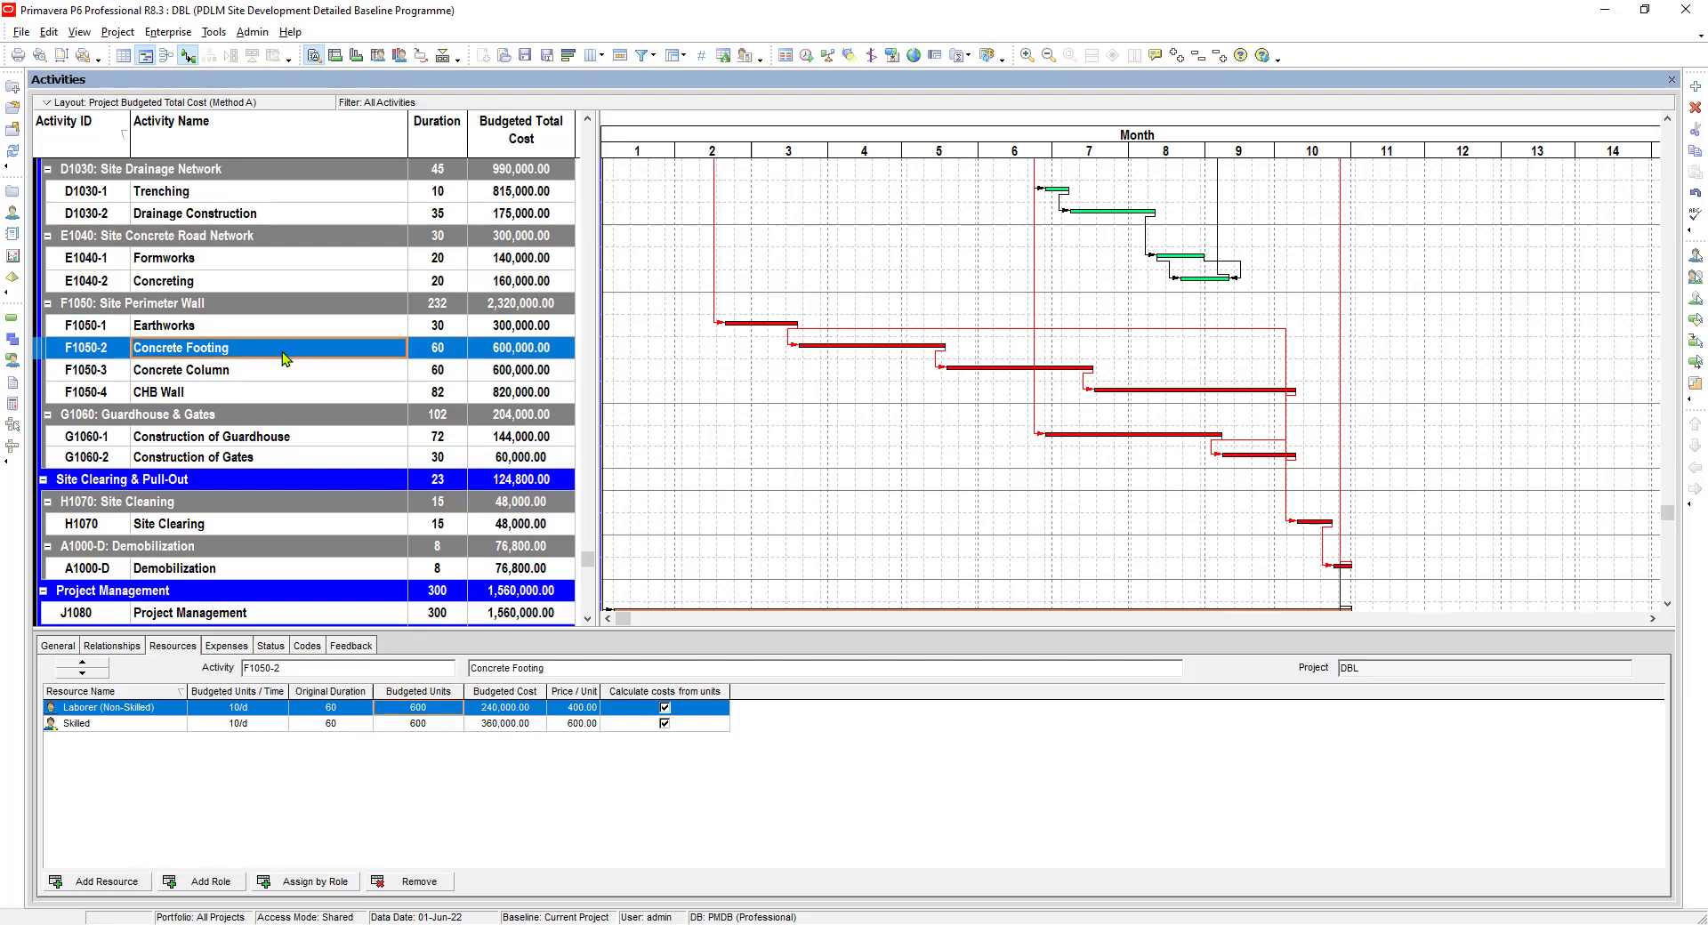
click(266, 711)
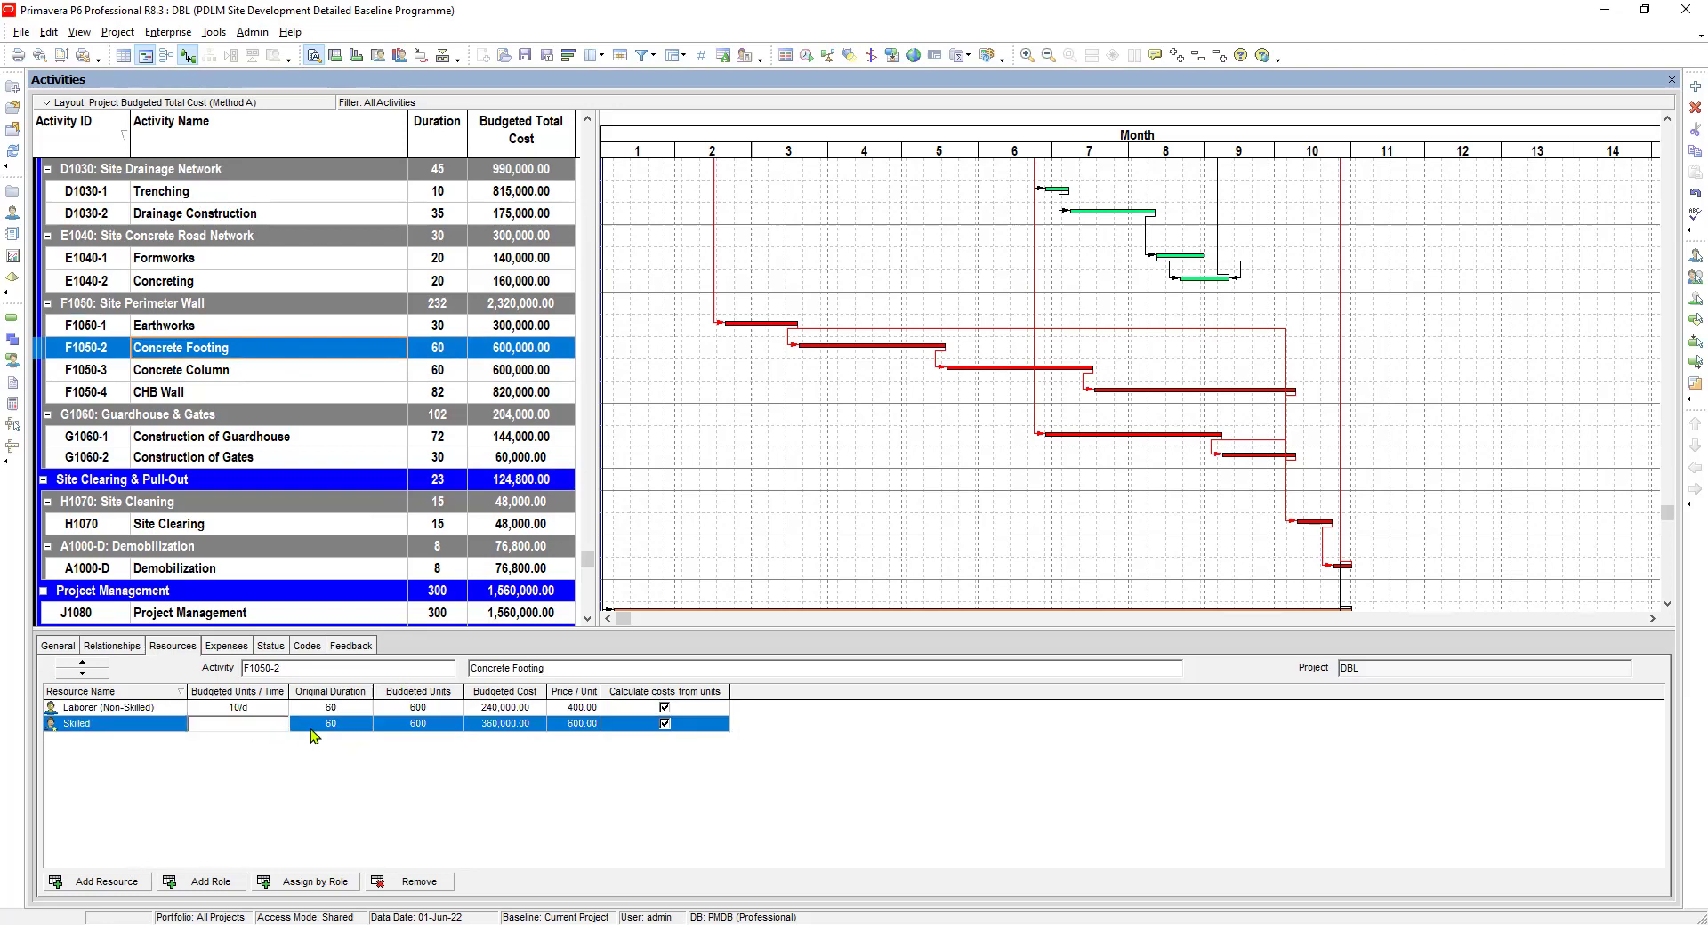
click(339, 712)
text(60)
click(356, 725)
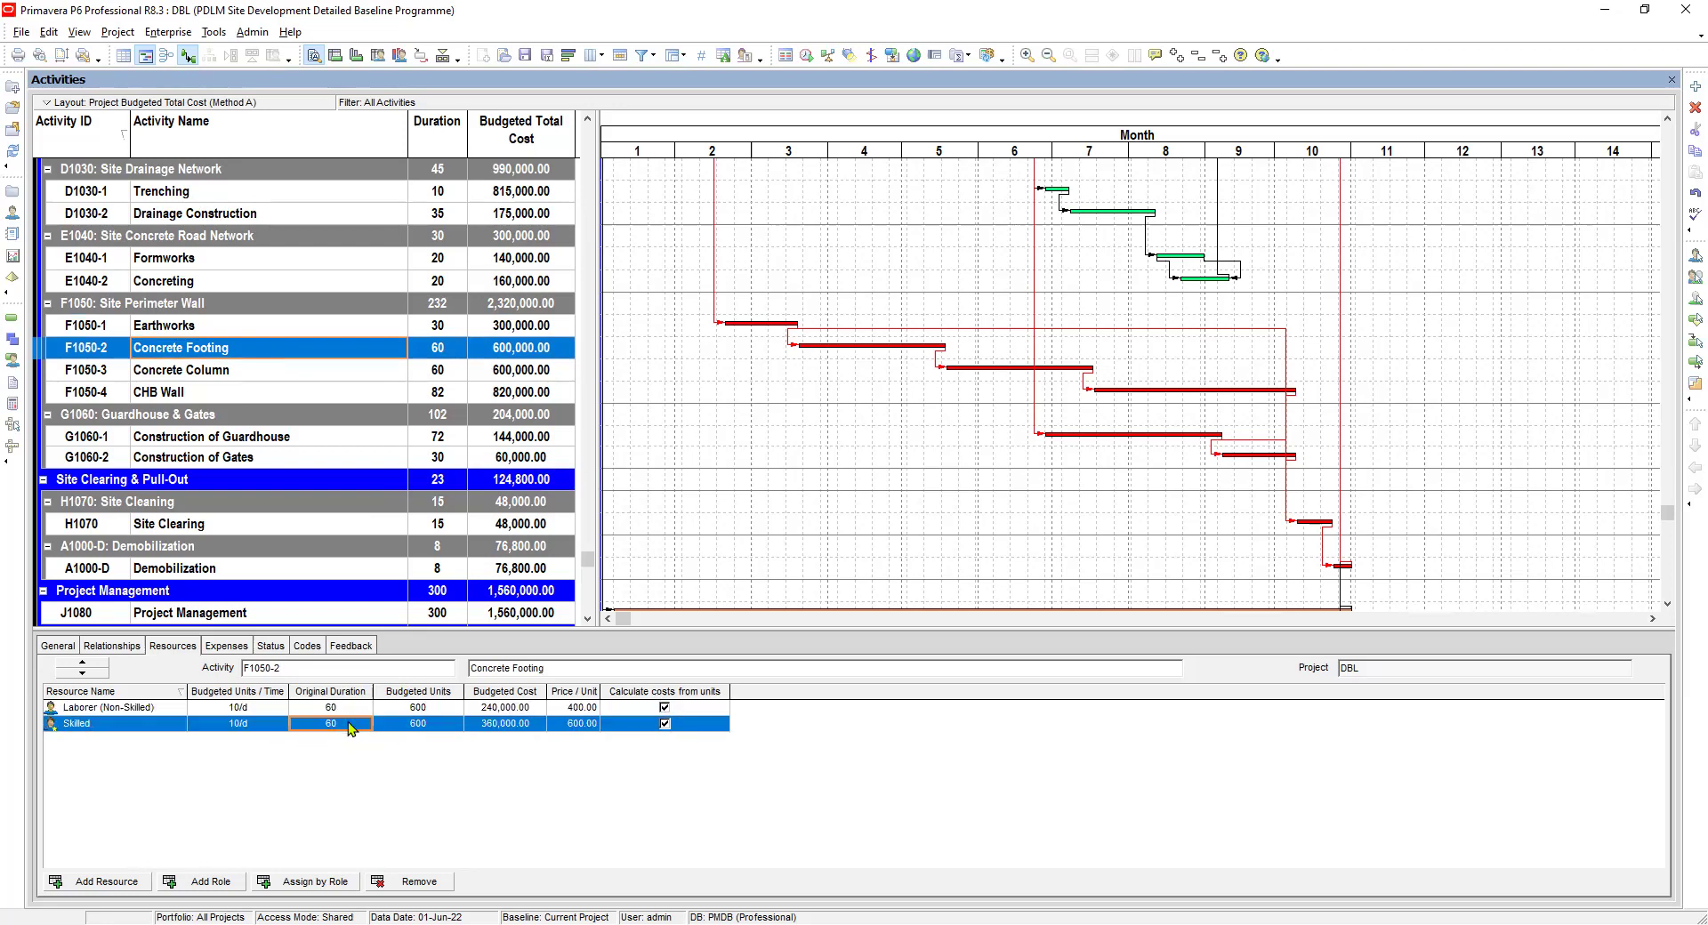
click(420, 725)
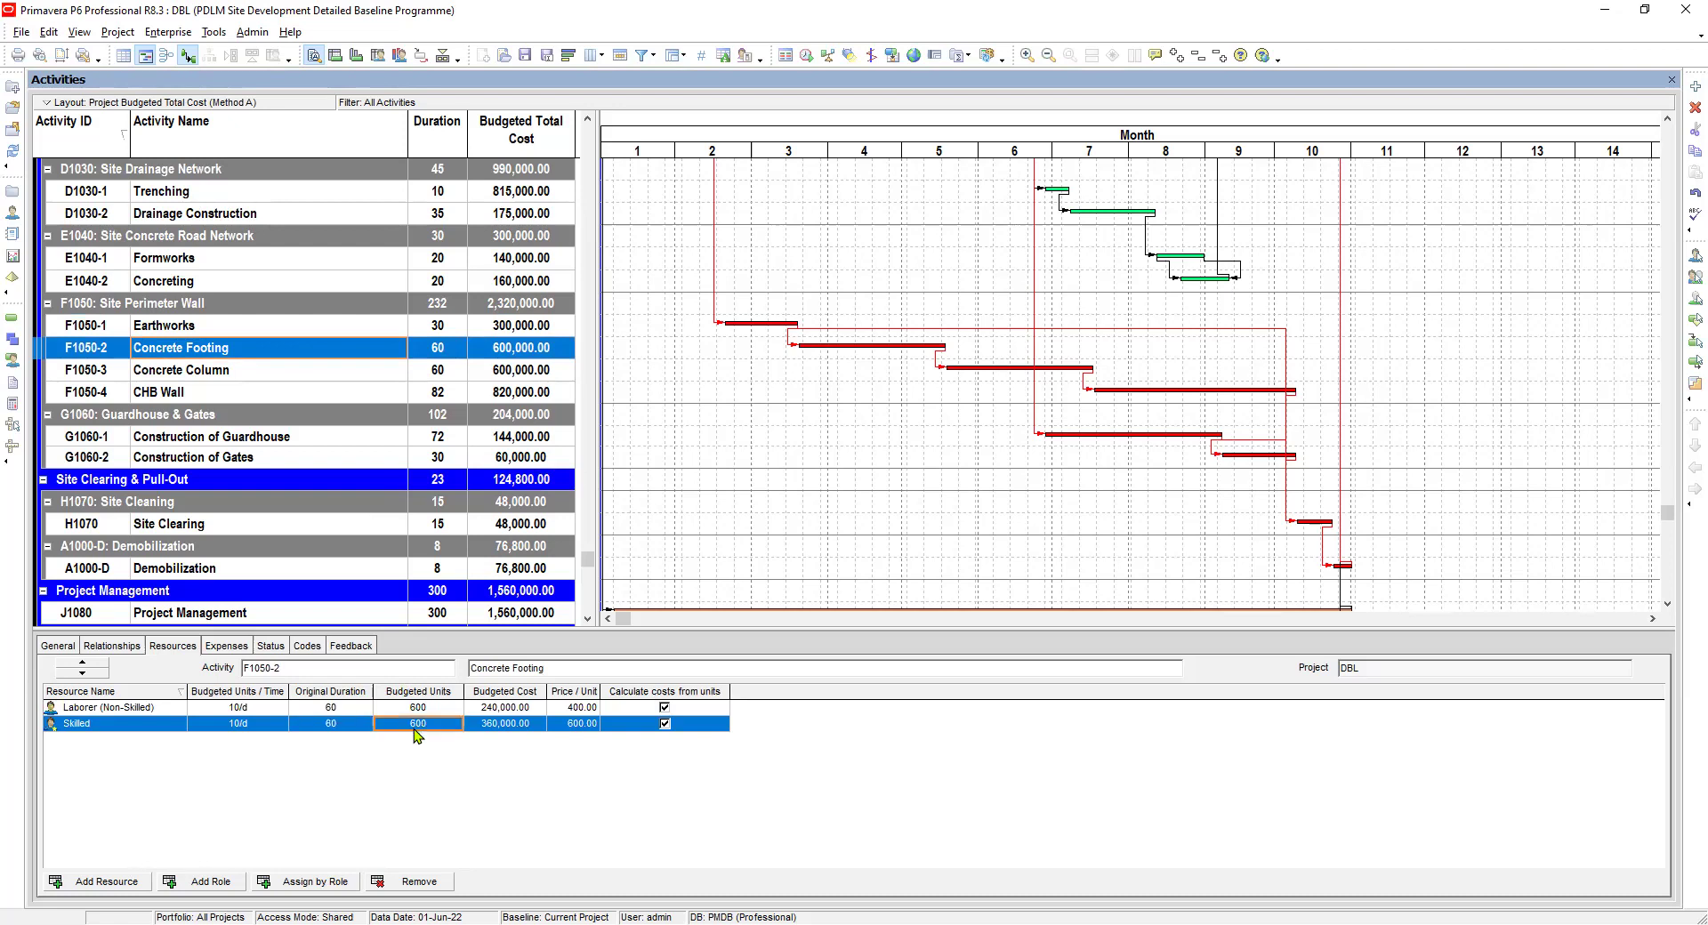
Enter 10 budgeted units per time and an original duration of 60 for both labor resources in Concrete Column
click(217, 371)
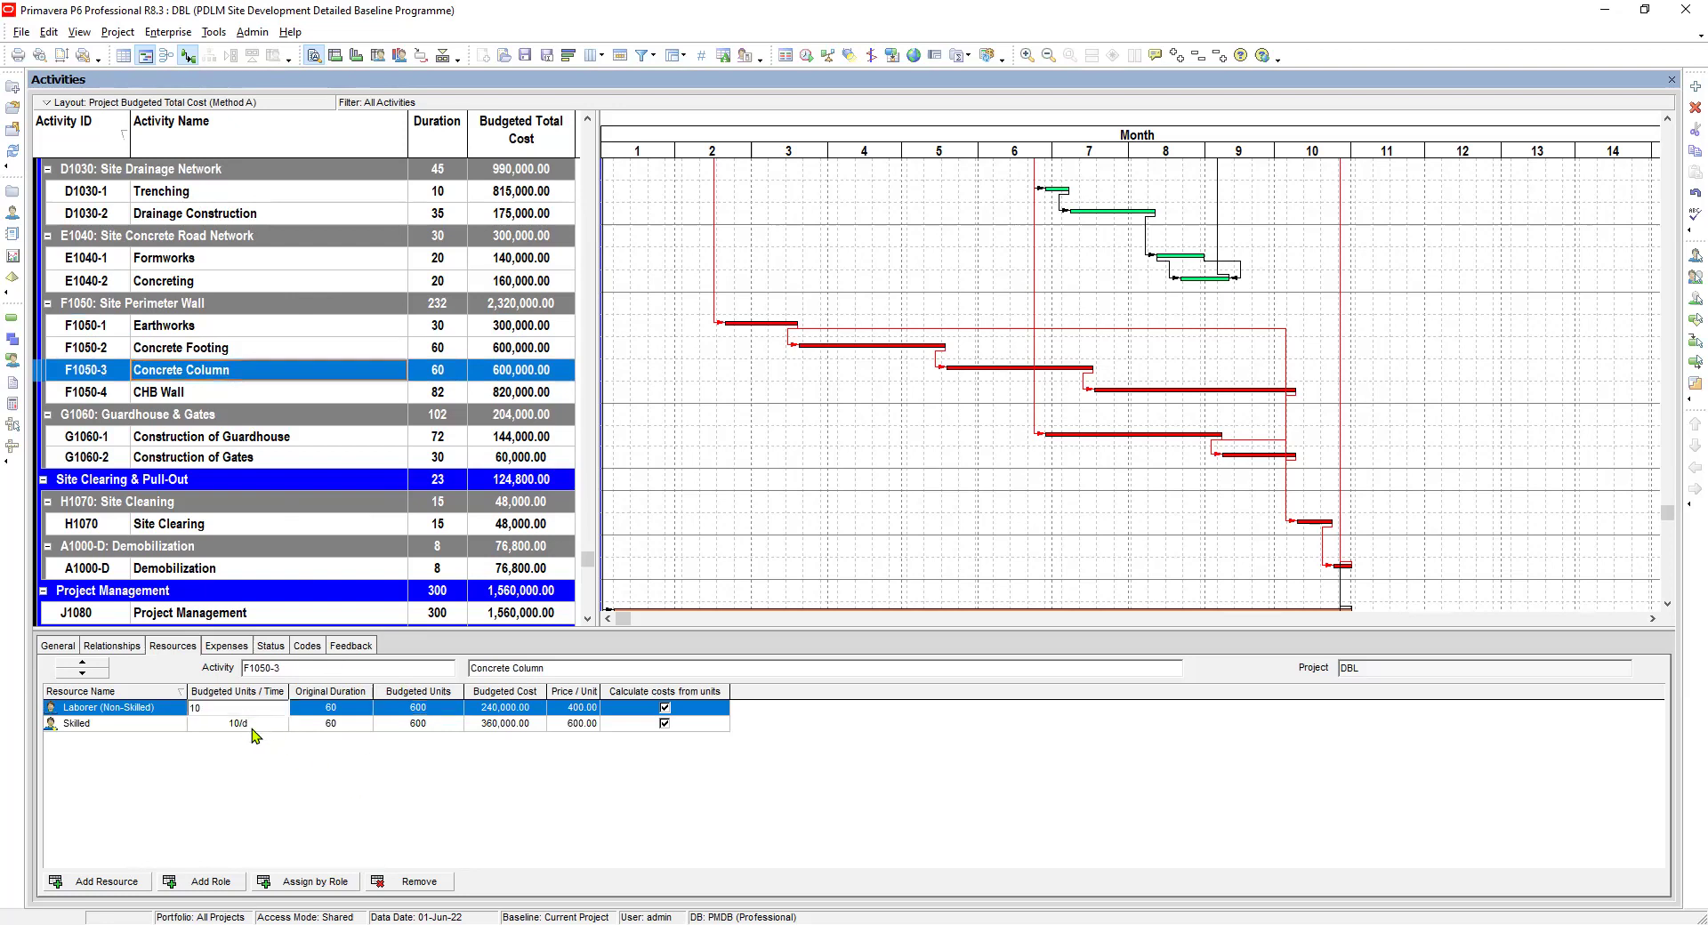
click(343, 711)
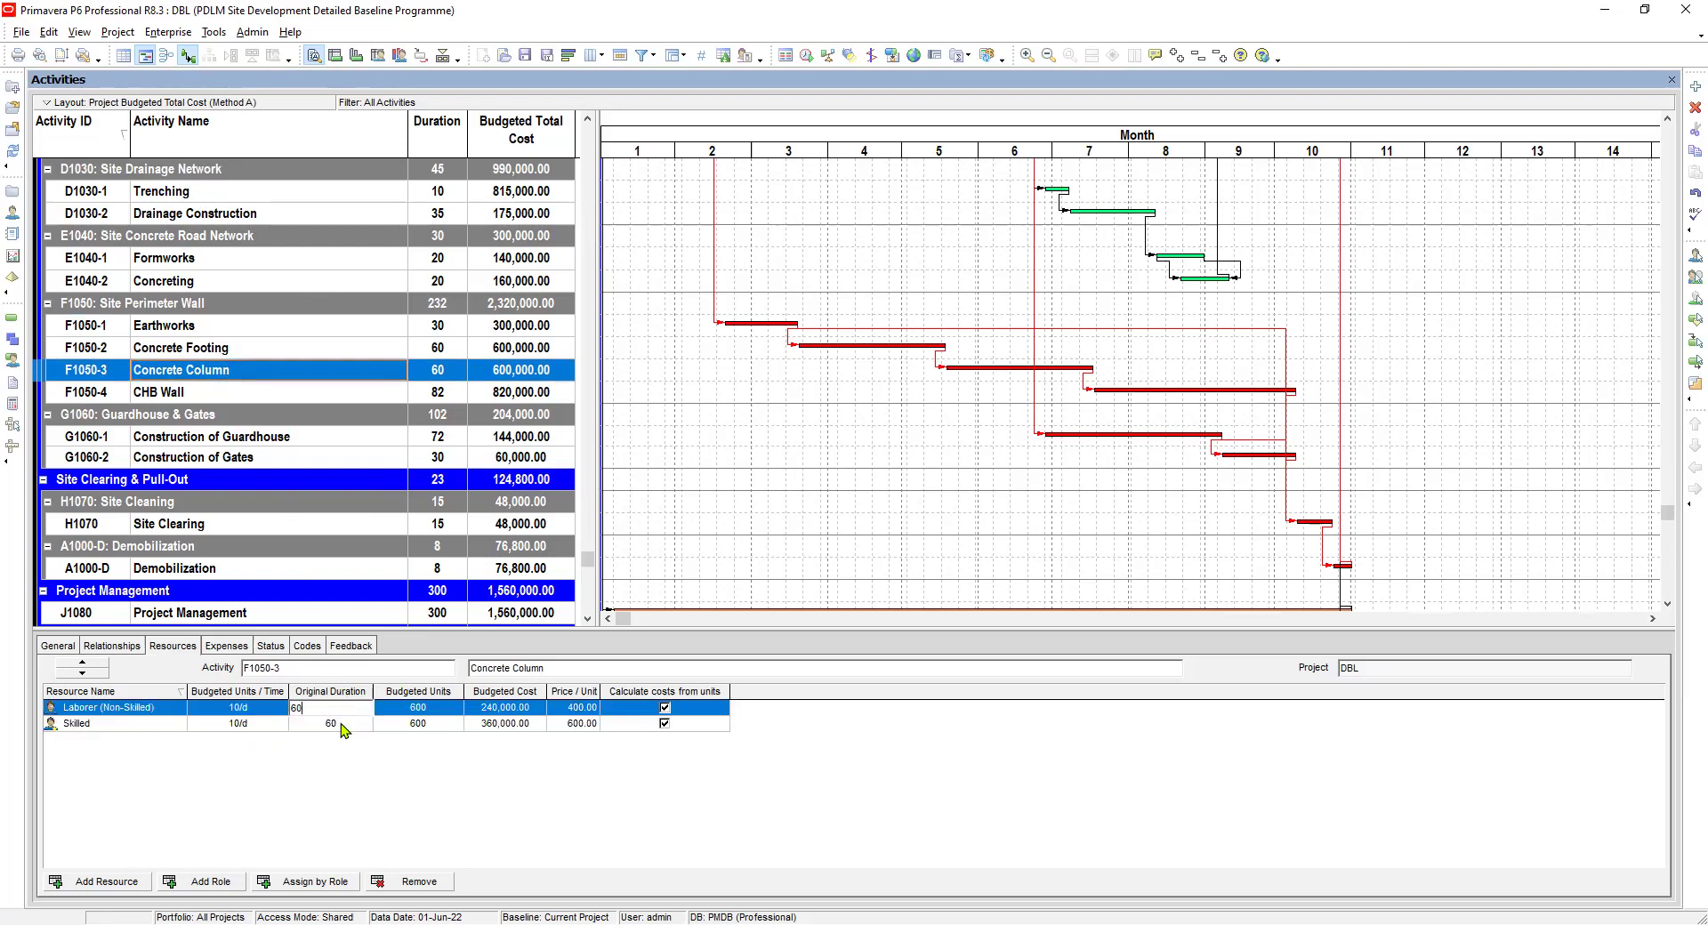
double_click(356, 723)
click(348, 708)
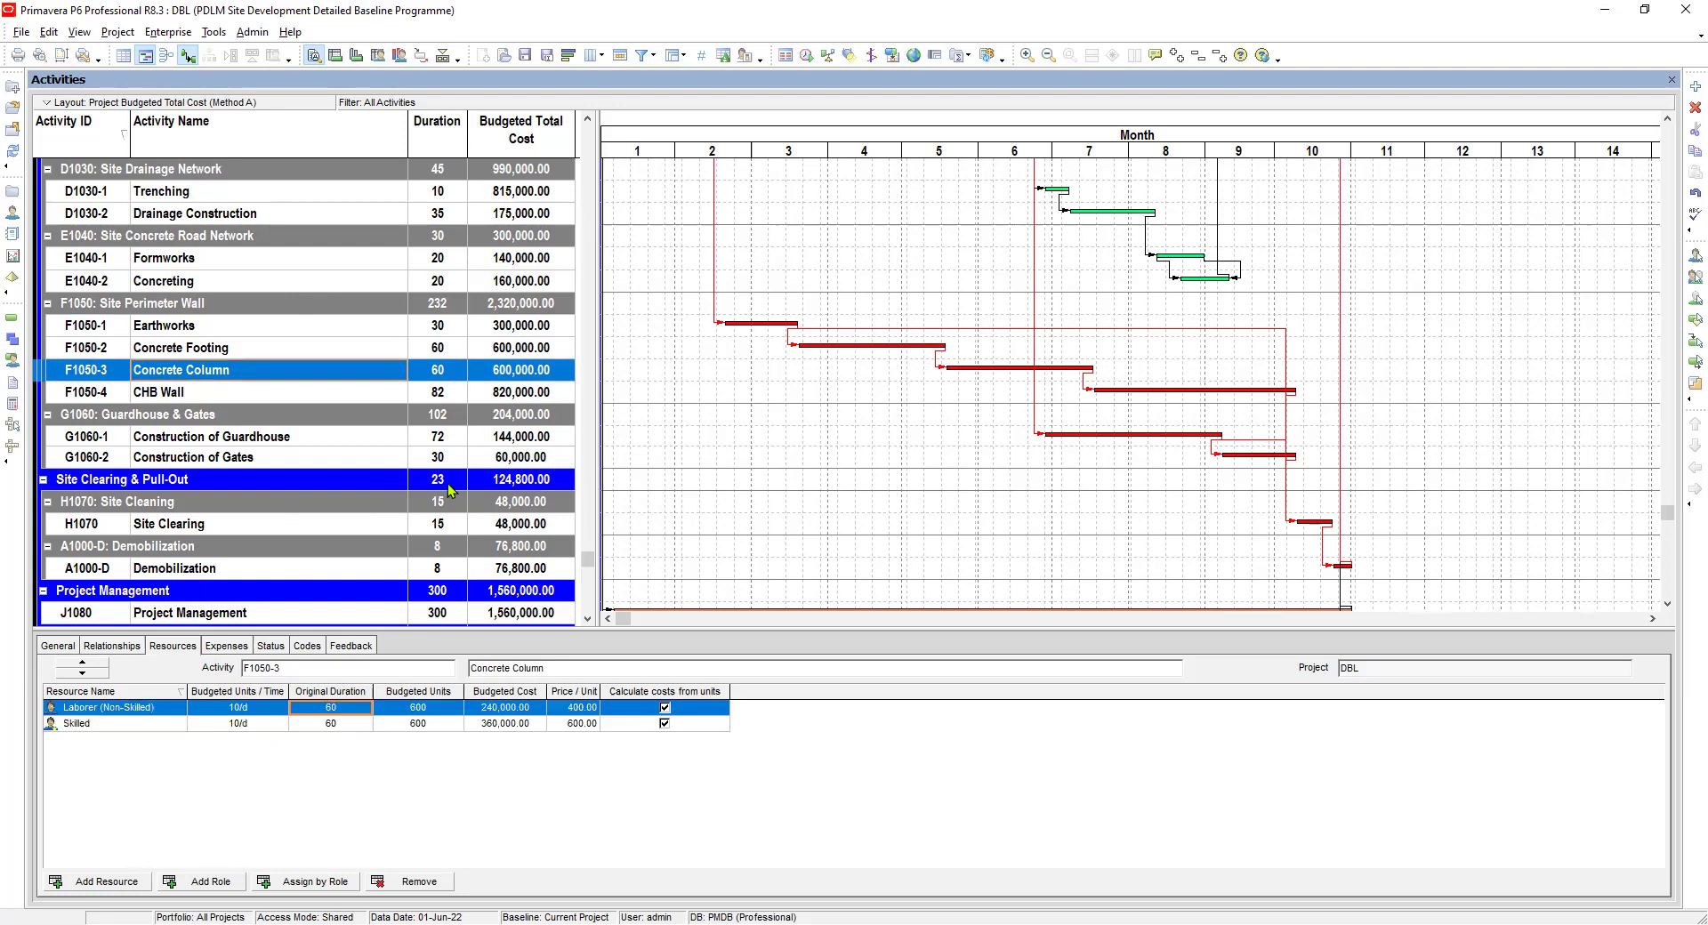
Enter 10 budgeted units per time and an original duration of 82 for the Laborer (Non-Skilled) and Skilled resources in CHB Wall
click(441, 392)
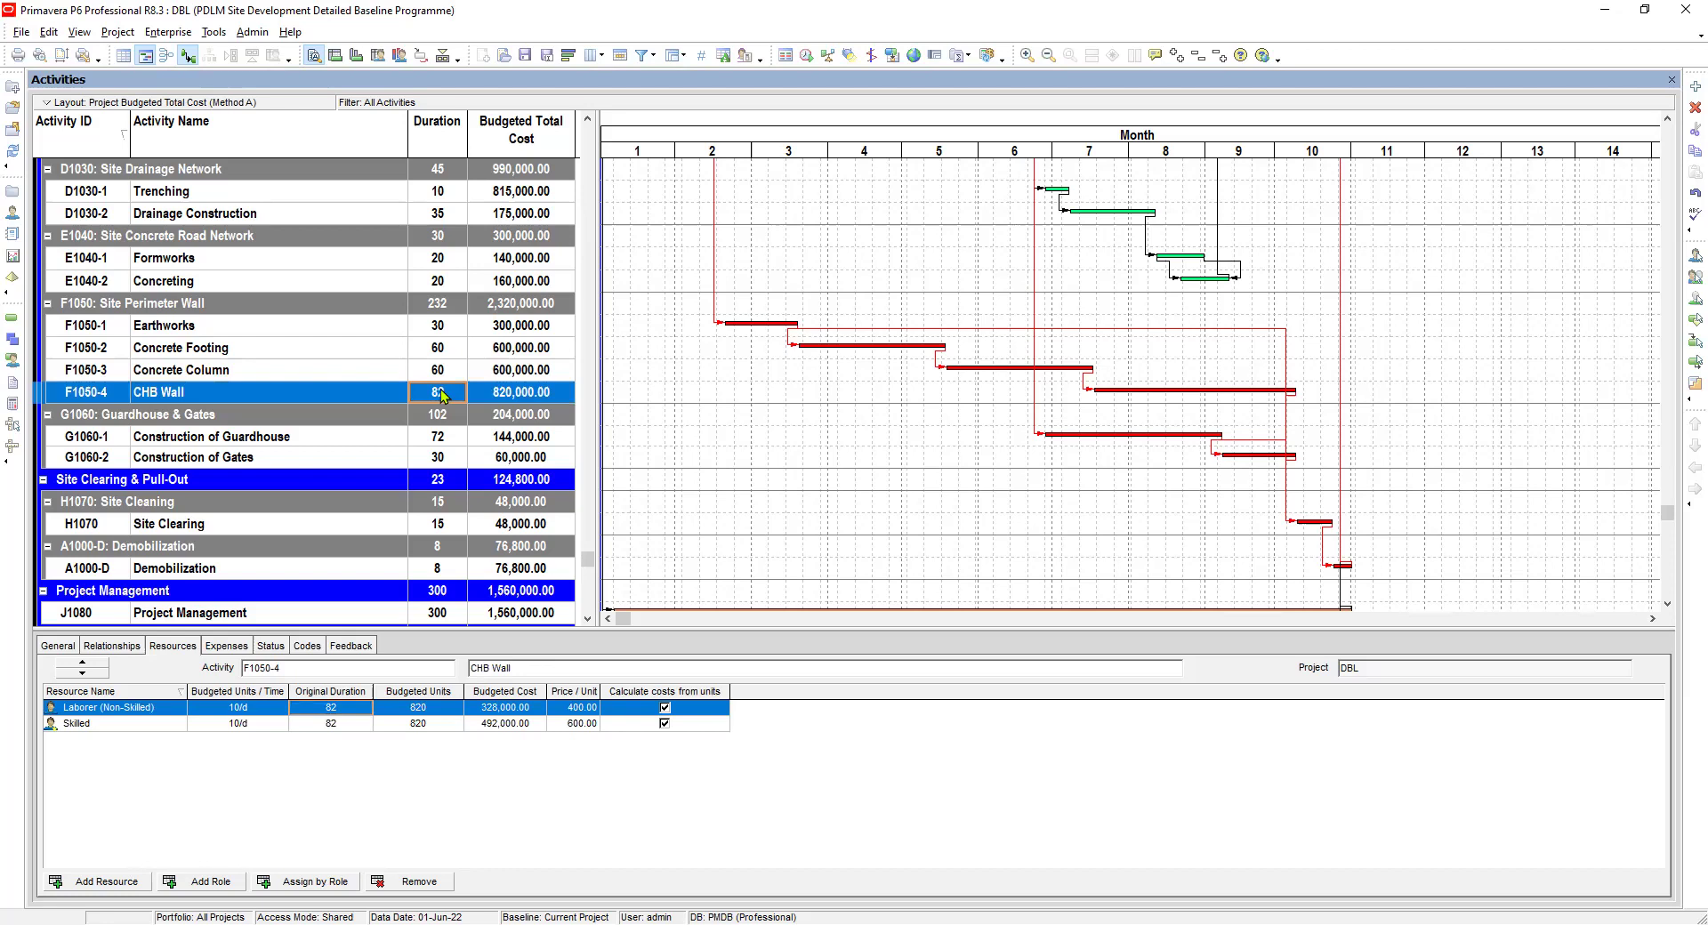
click(252, 708)
text(10)
key(Return)
click(352, 710)
text(82)
click(336, 725)
click(405, 725)
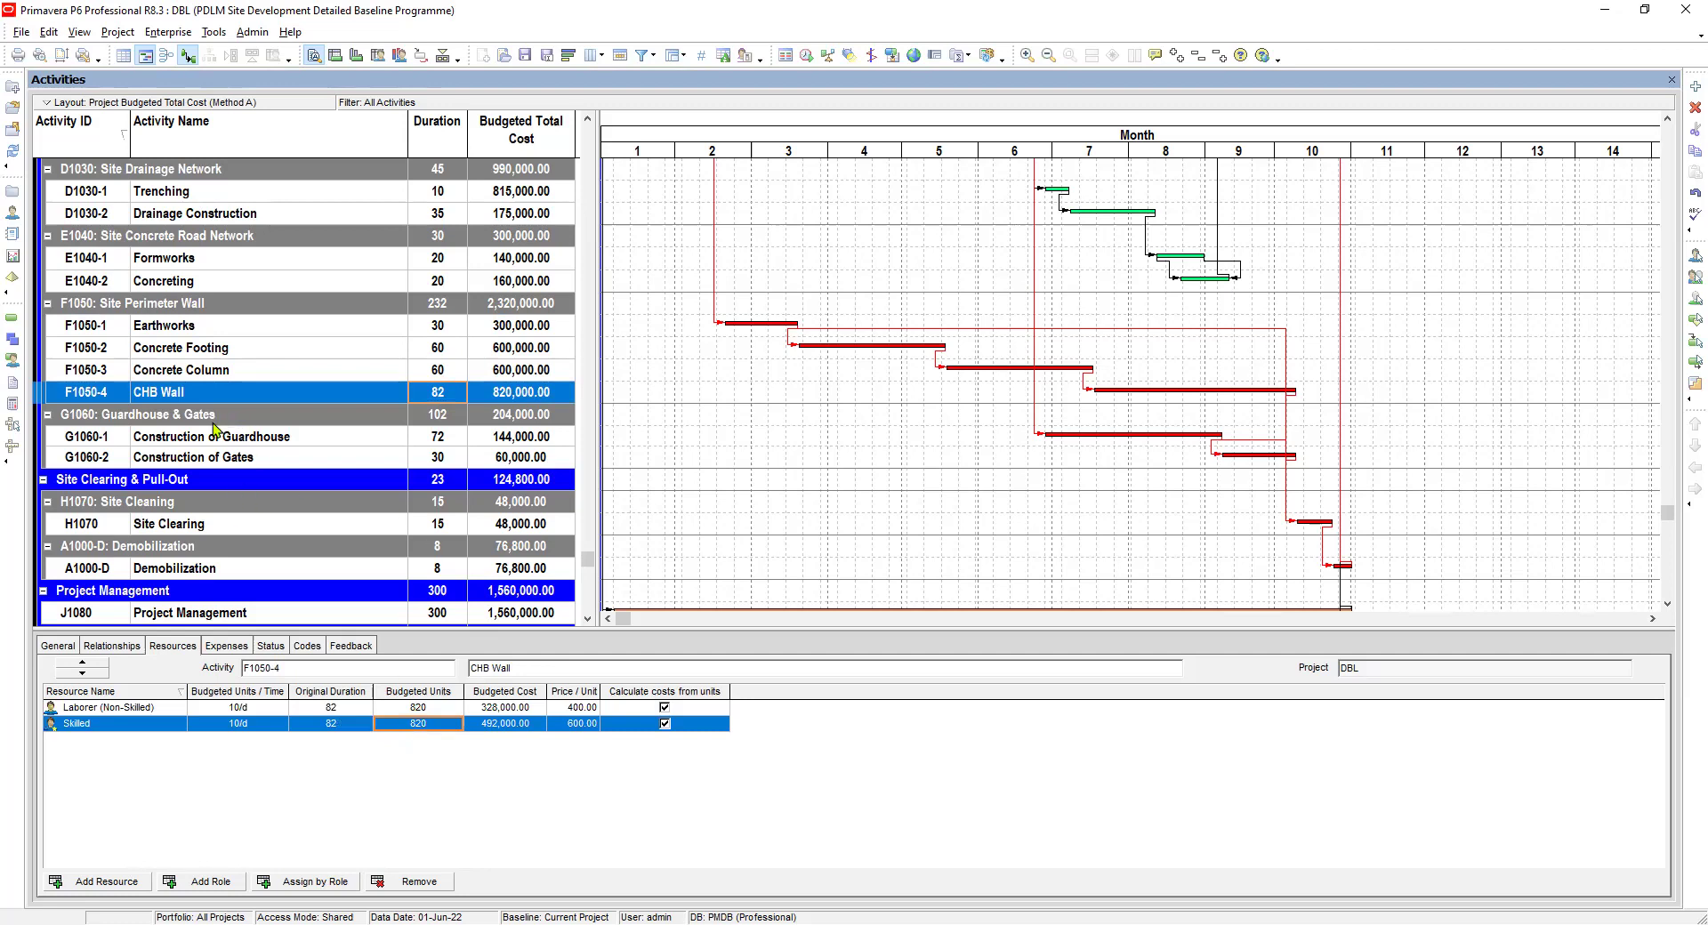
Review the budgeted units per time, durations and budgeted units of the Laborer and Skilled resources on Construction of Guardhouse
click(203, 439)
scroll(218, 455, down, 1)
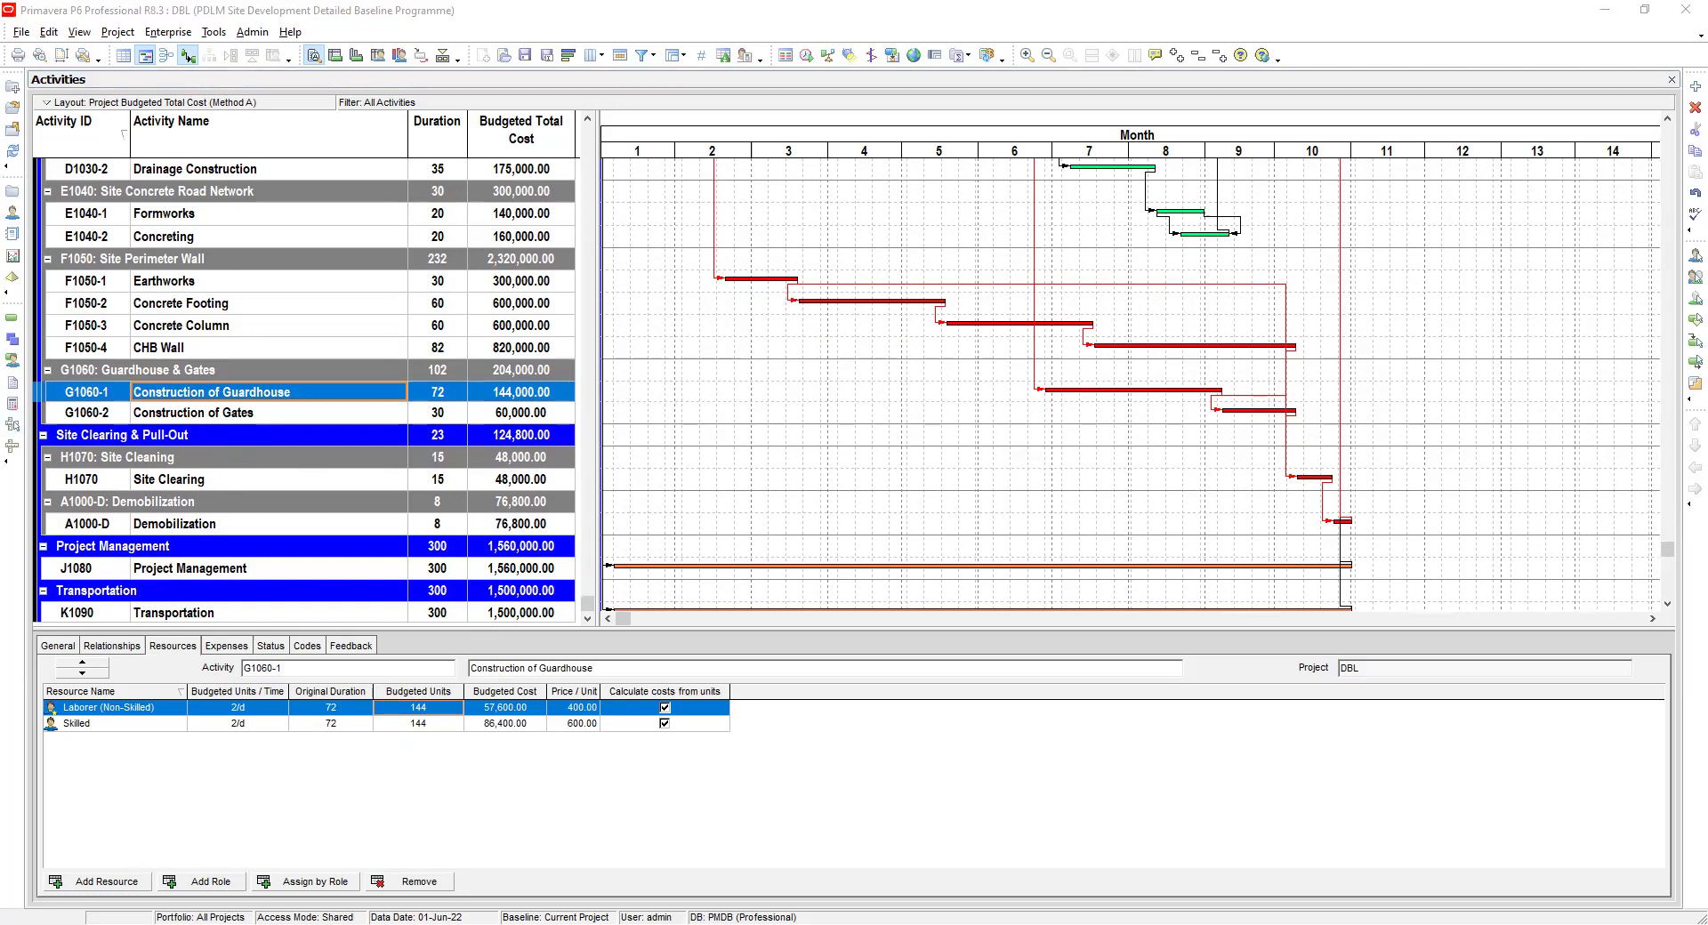
click(248, 420)
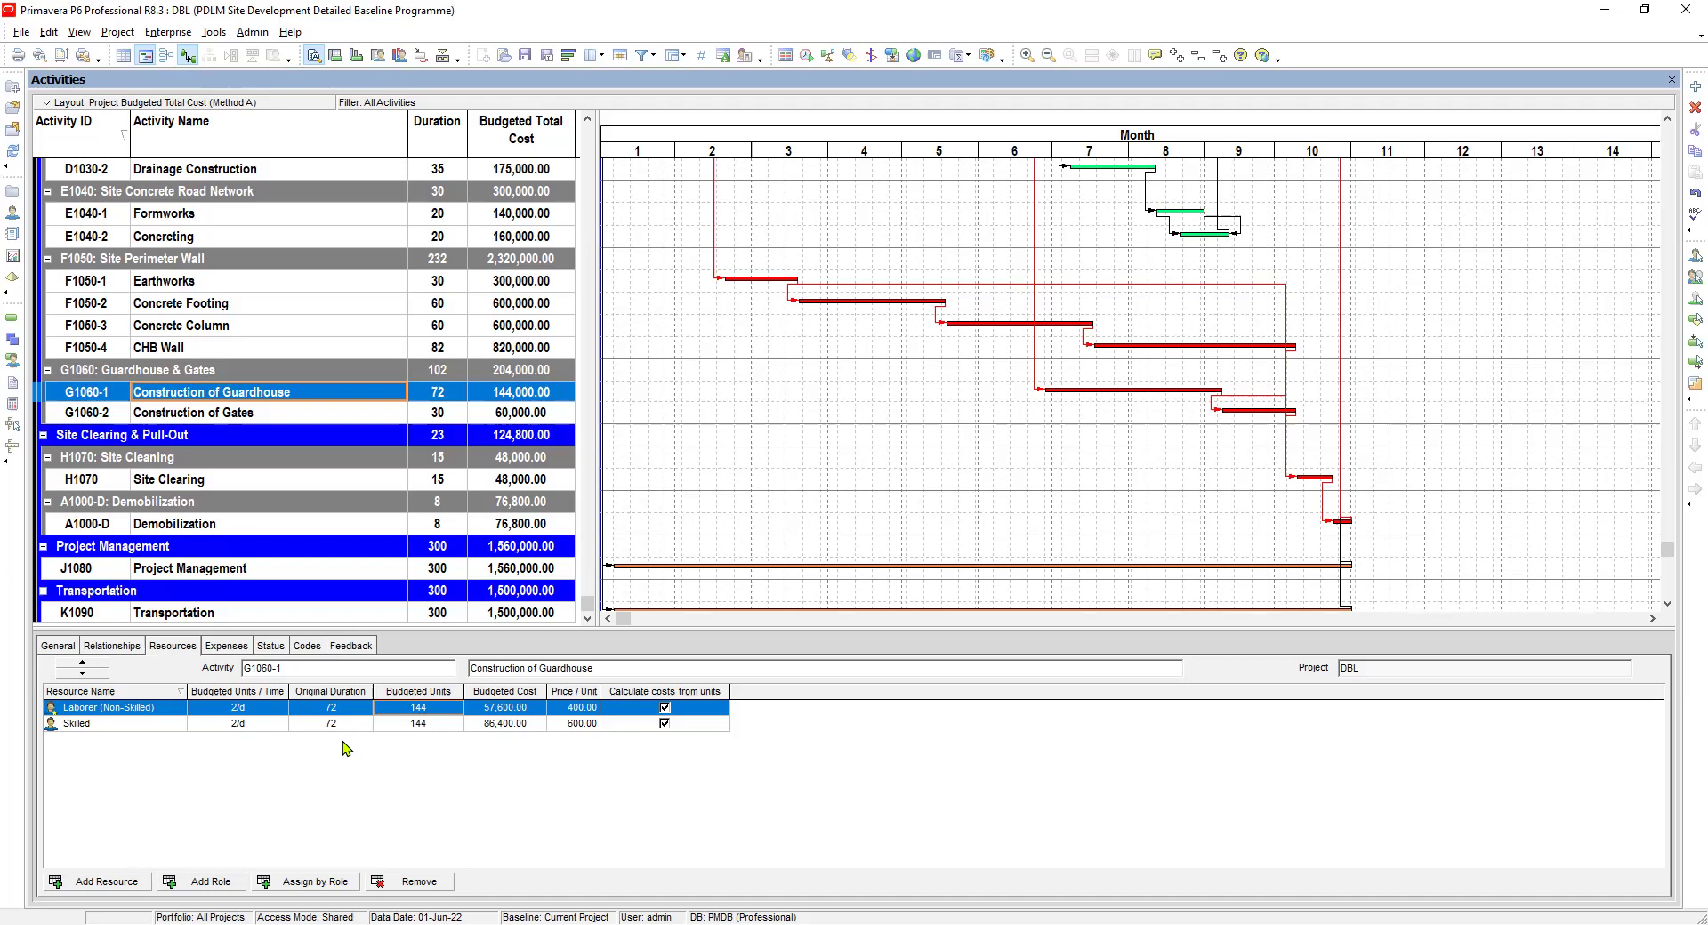
click(270, 708)
text(2)
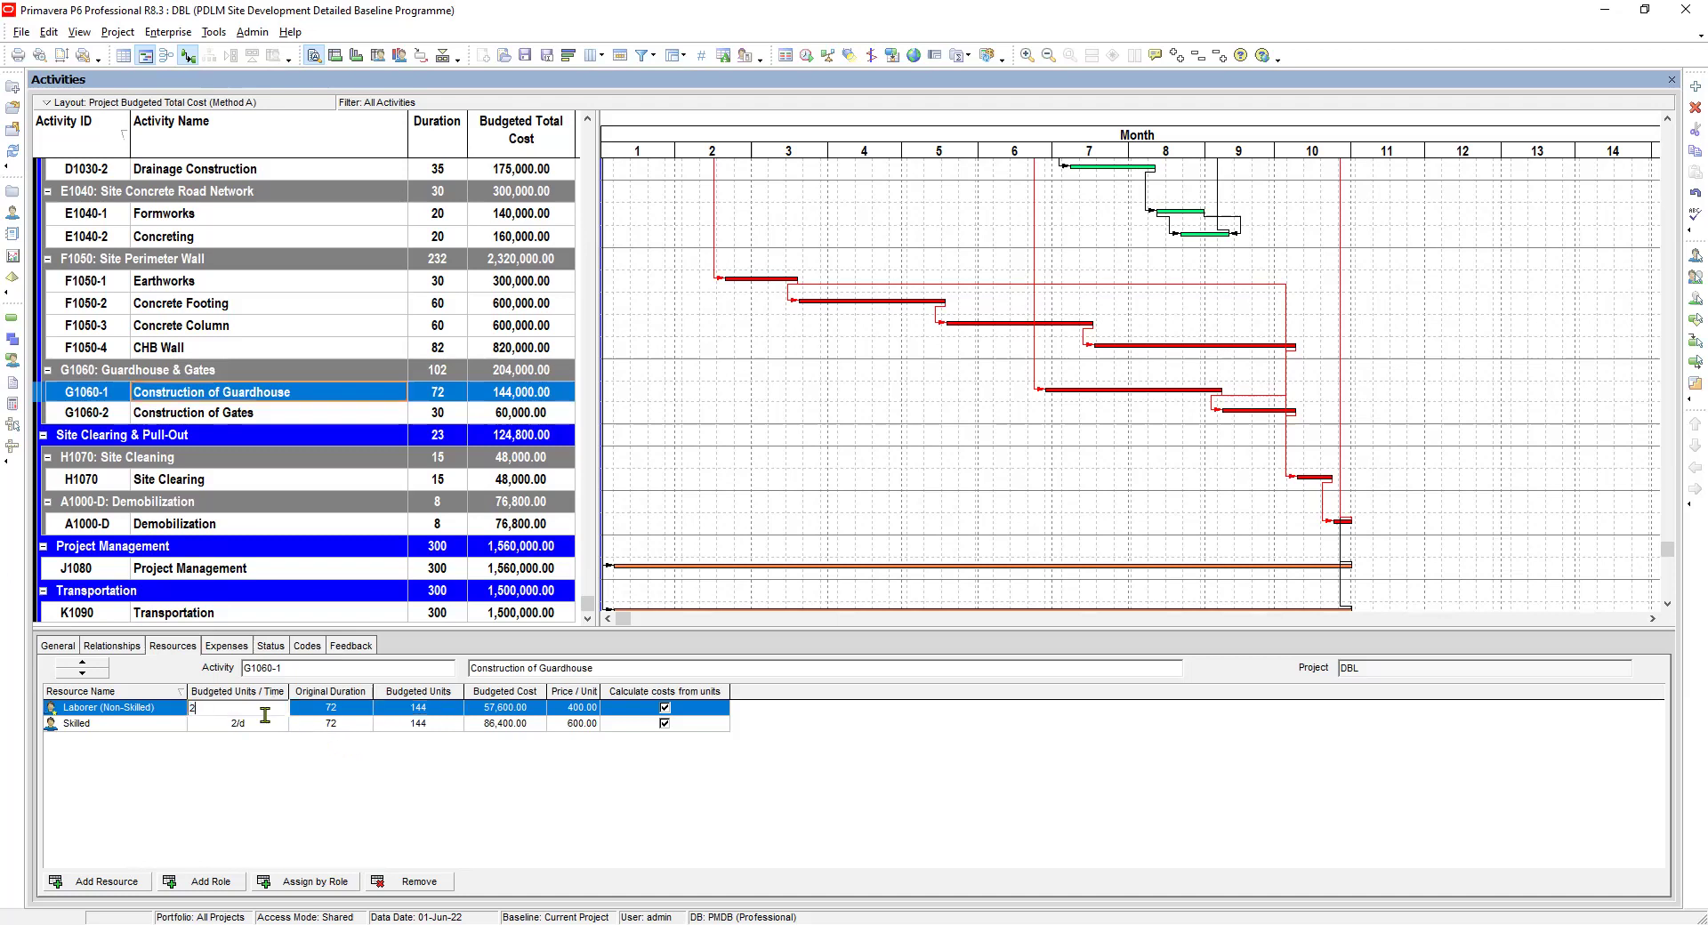
click(269, 726)
text(2)
click(340, 722)
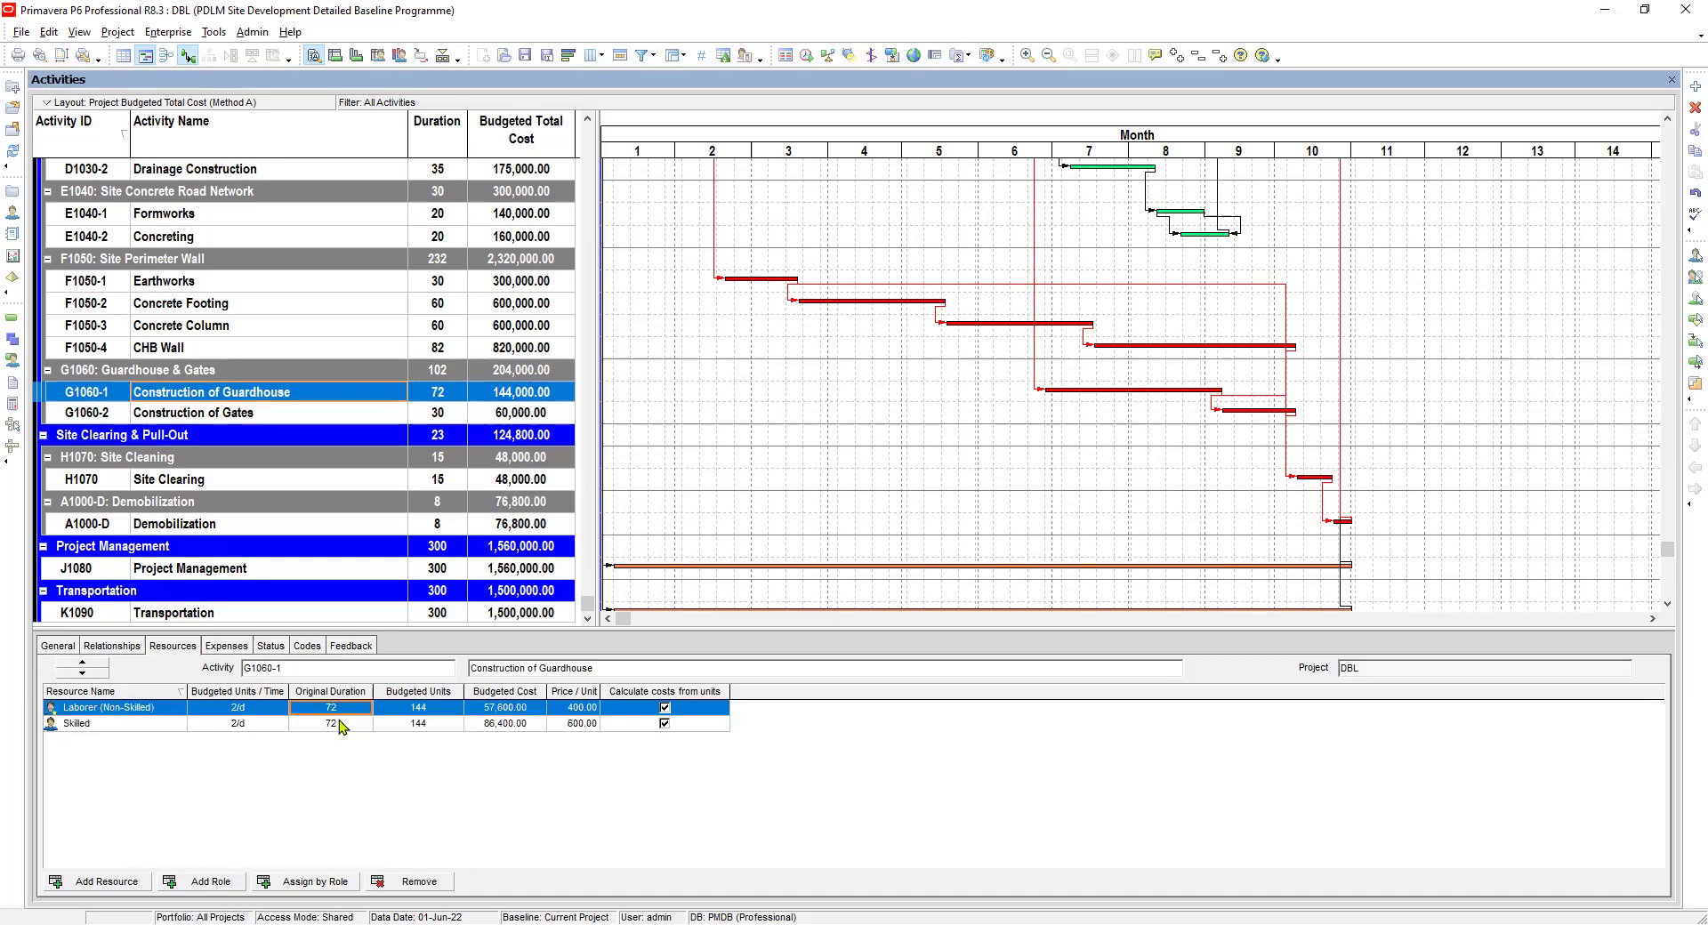
click(354, 725)
click(408, 726)
Review the budgeted units per time and original durations of the Laborer and Skilled resources on Construction of Gates
click(314, 414)
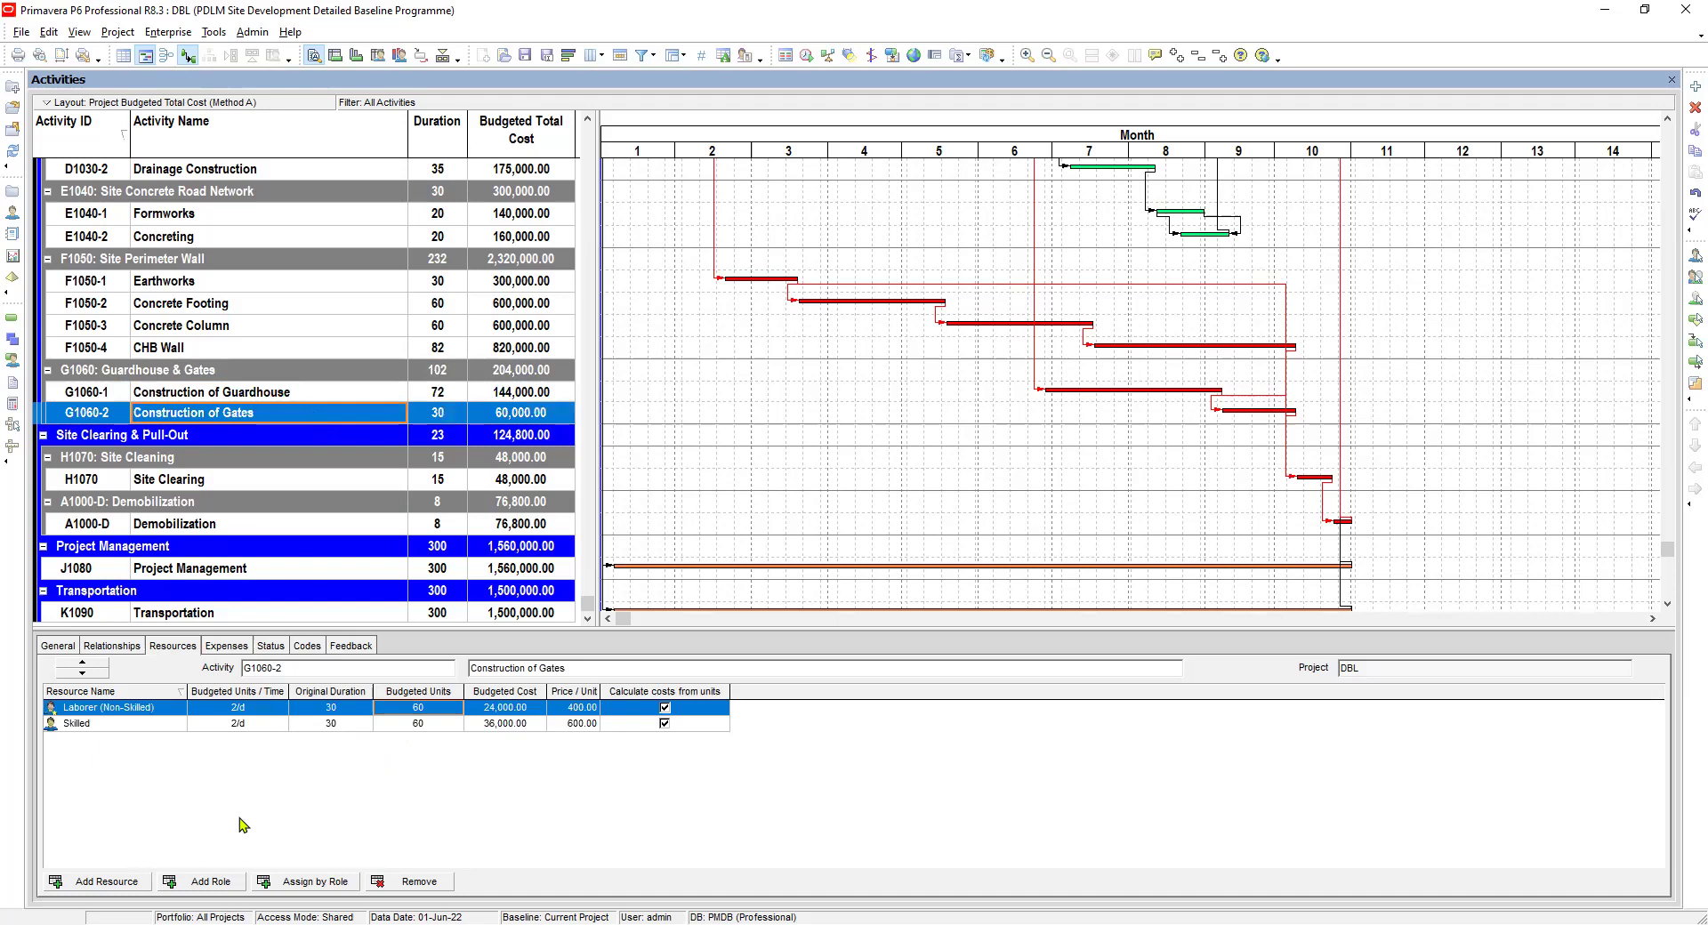
click(267, 708)
text(2)
click(277, 724)
text(2)
click(341, 711)
text(30)
key(Tab)
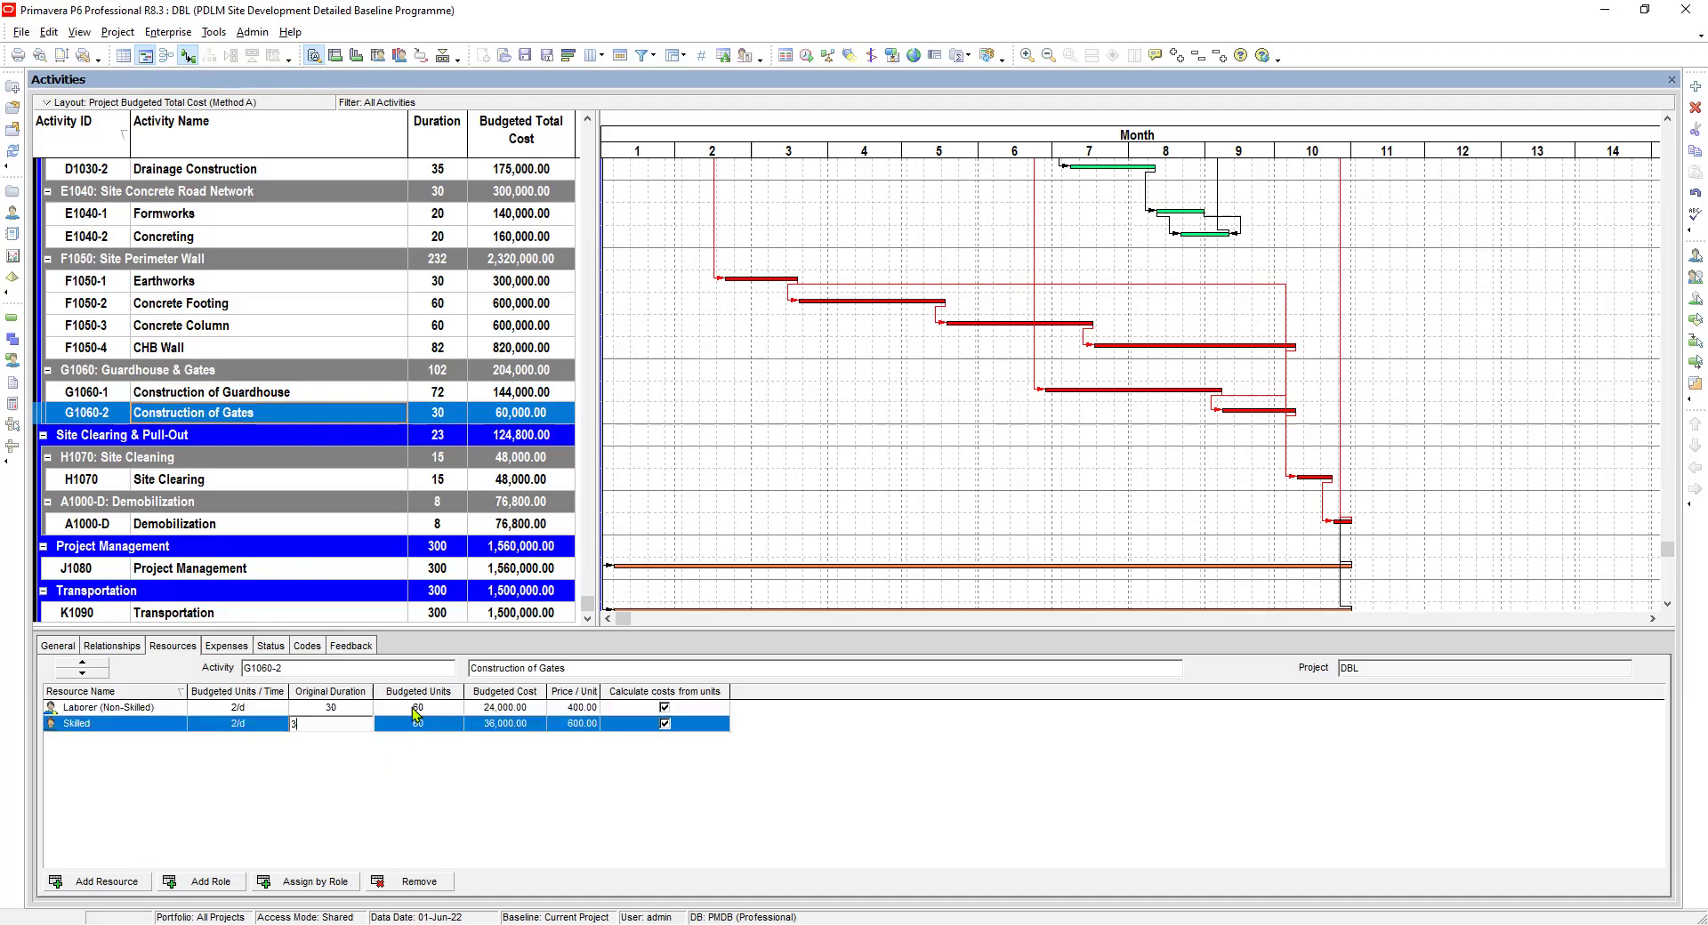
Look through the resource assignments of Demobilization, Project Management and Site Clearing H1070, including the Site Clearing duration
click(290, 482)
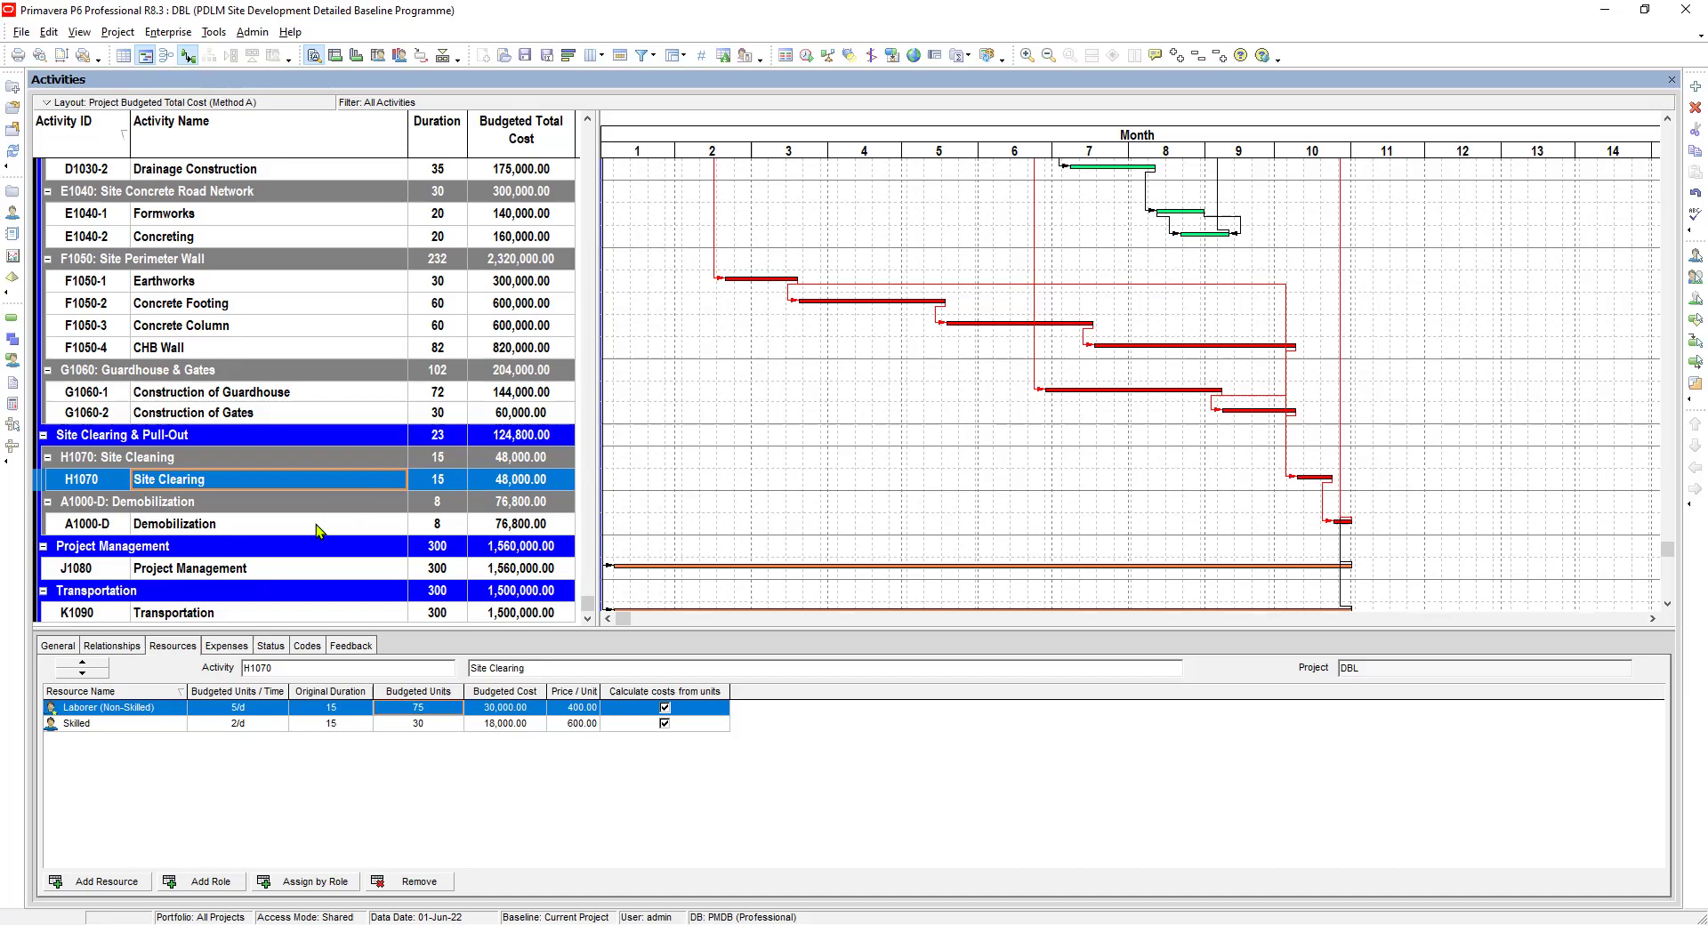
click(346, 532)
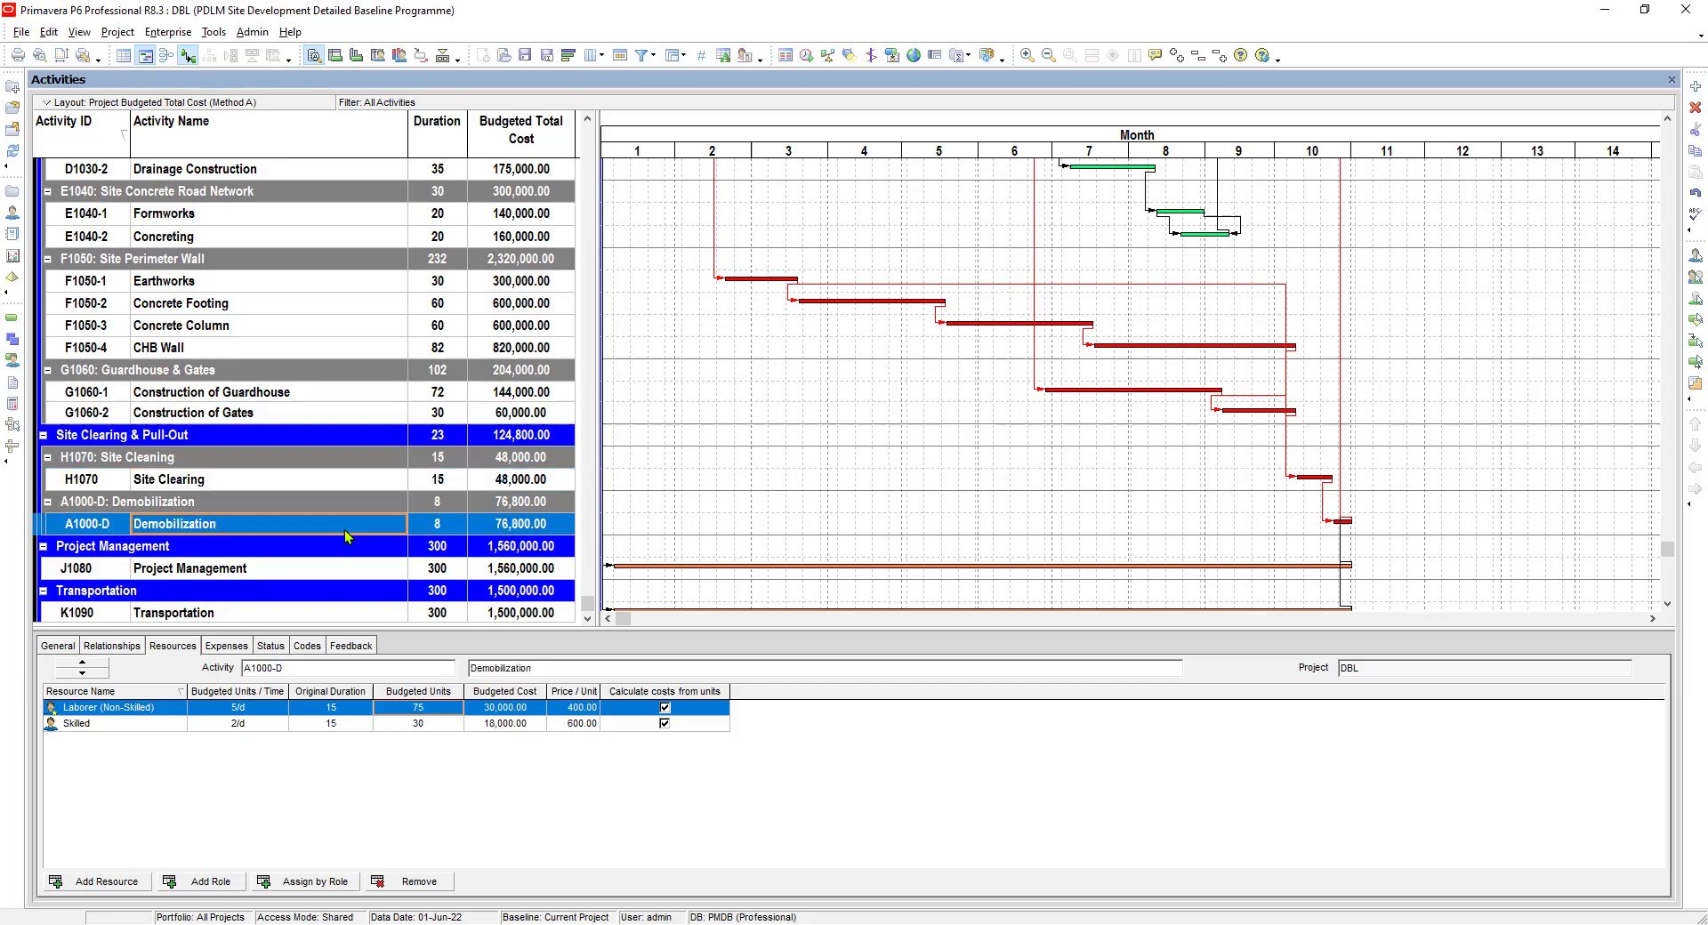
click(307, 569)
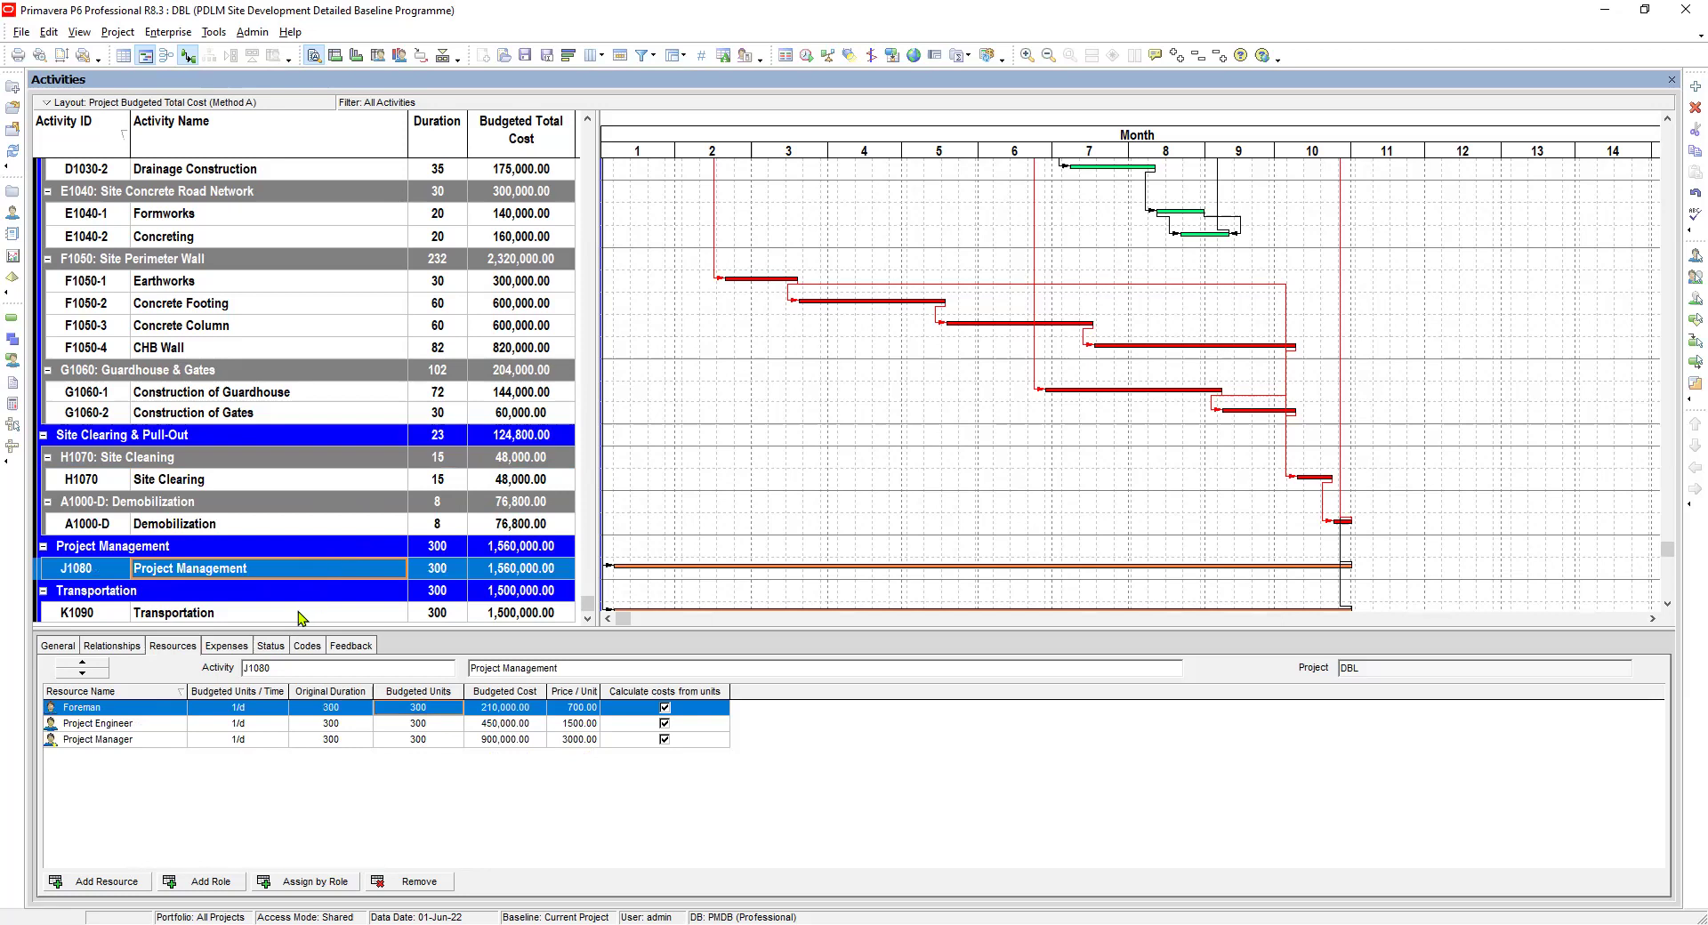
click(312, 527)
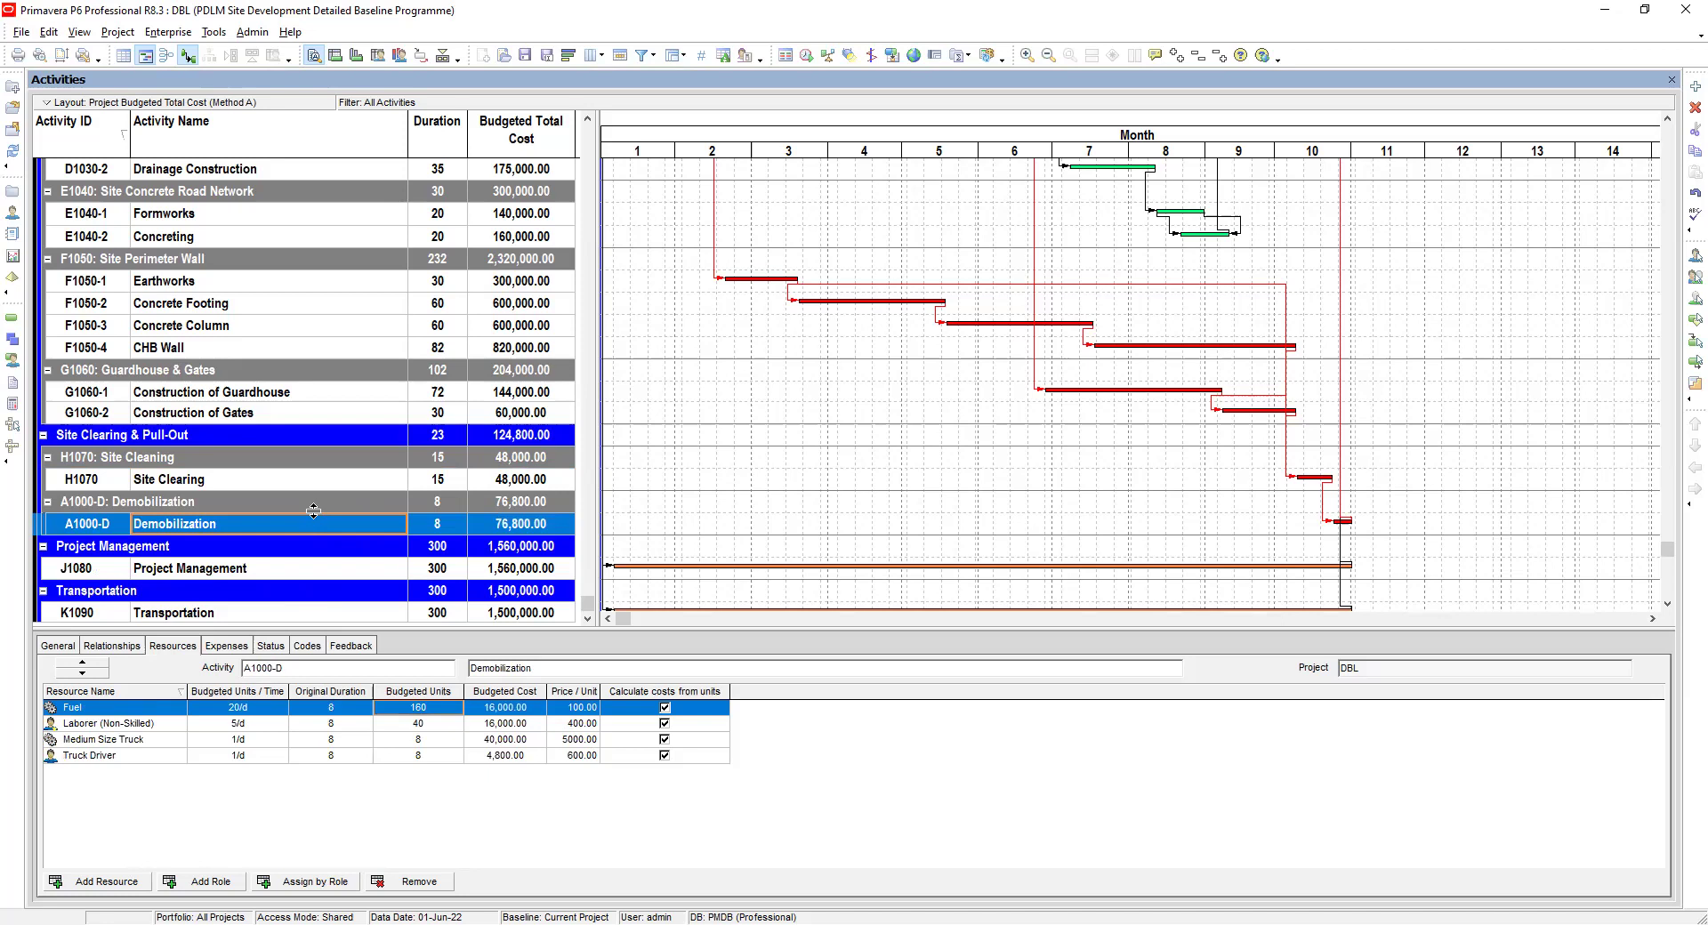
click(322, 483)
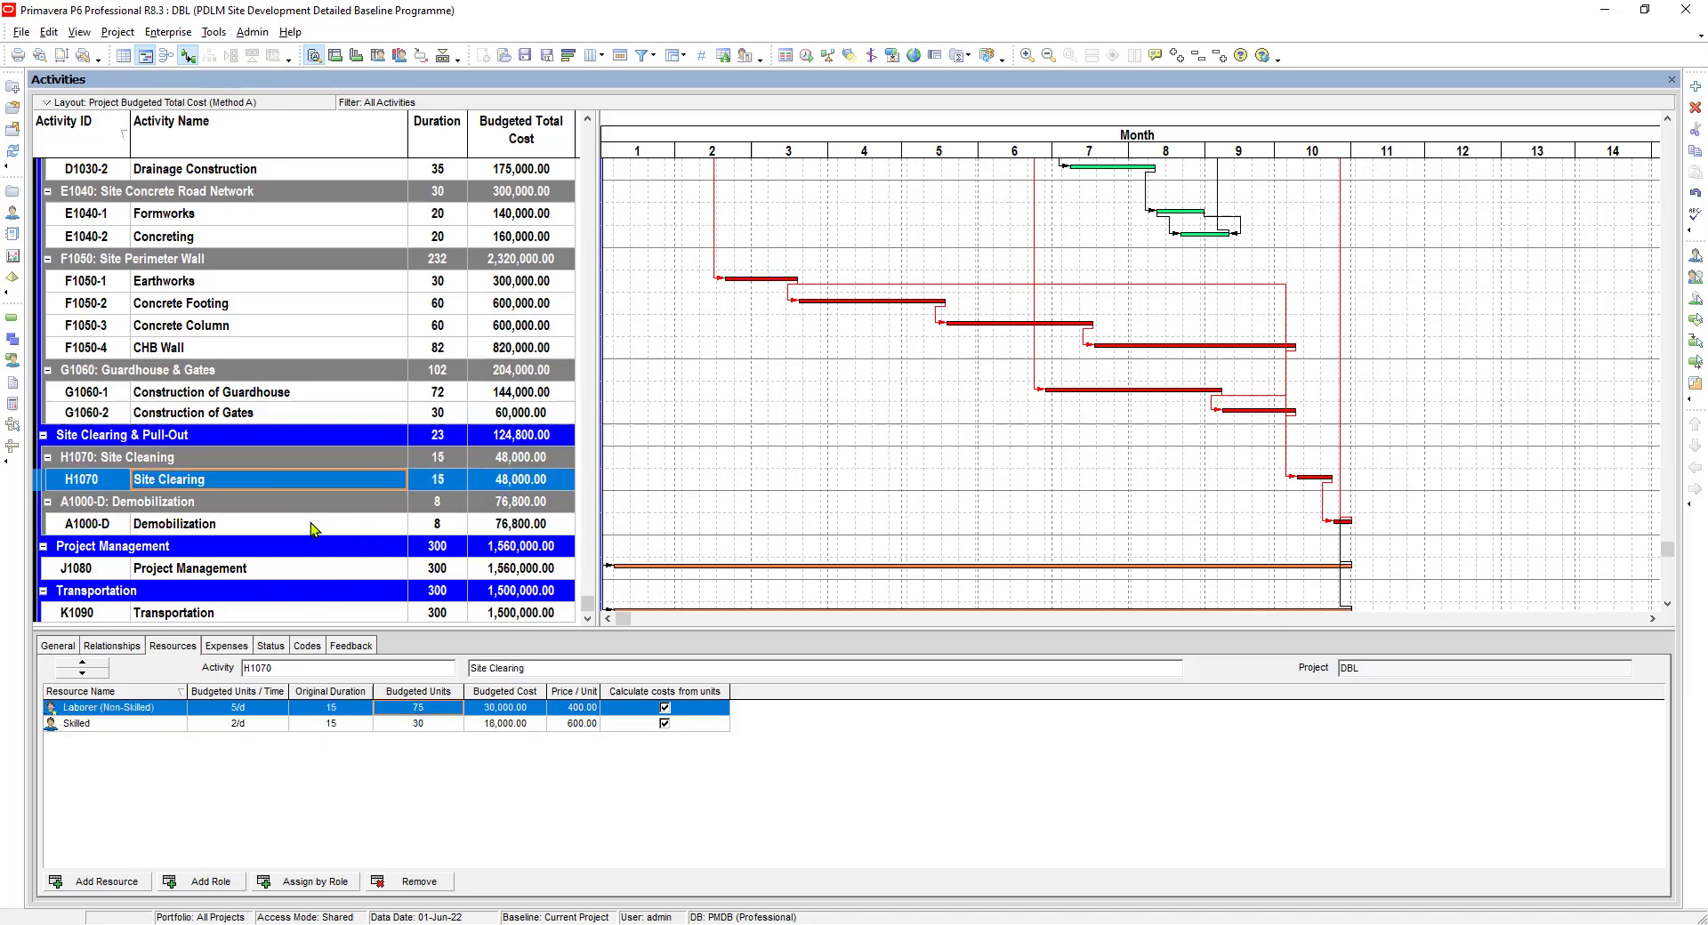
click(439, 482)
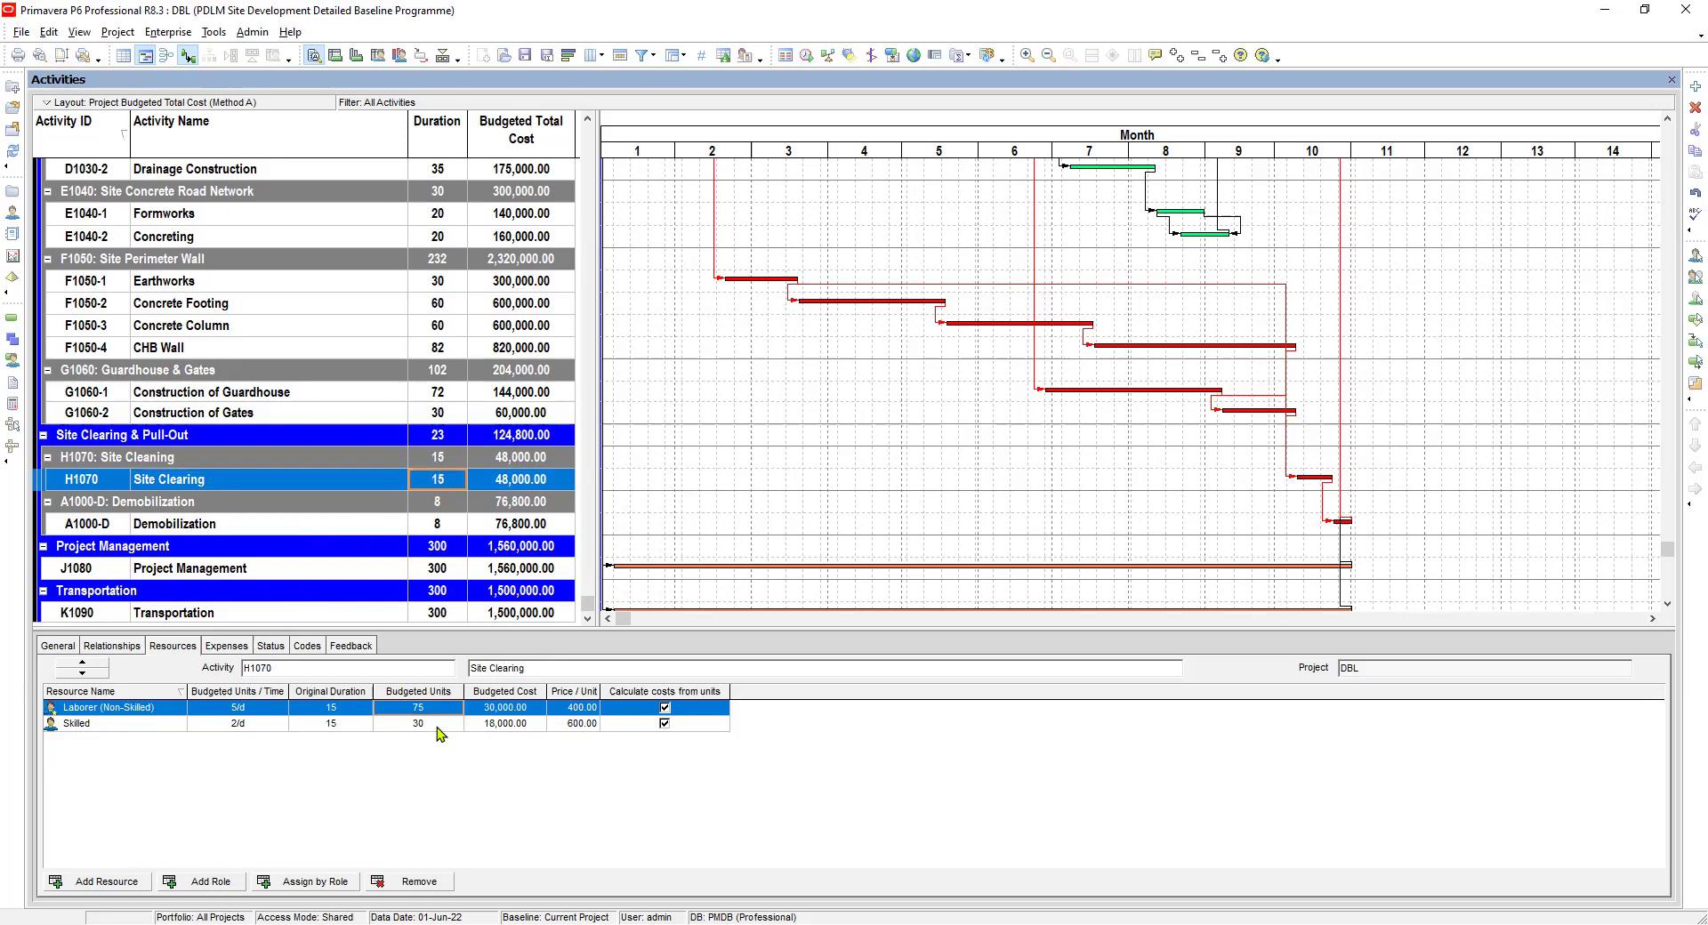
click(345, 710)
Examine the Demobilization activity's units per time, durations and budgeted units for fuel, laborer, truck and truck driver
click(437, 527)
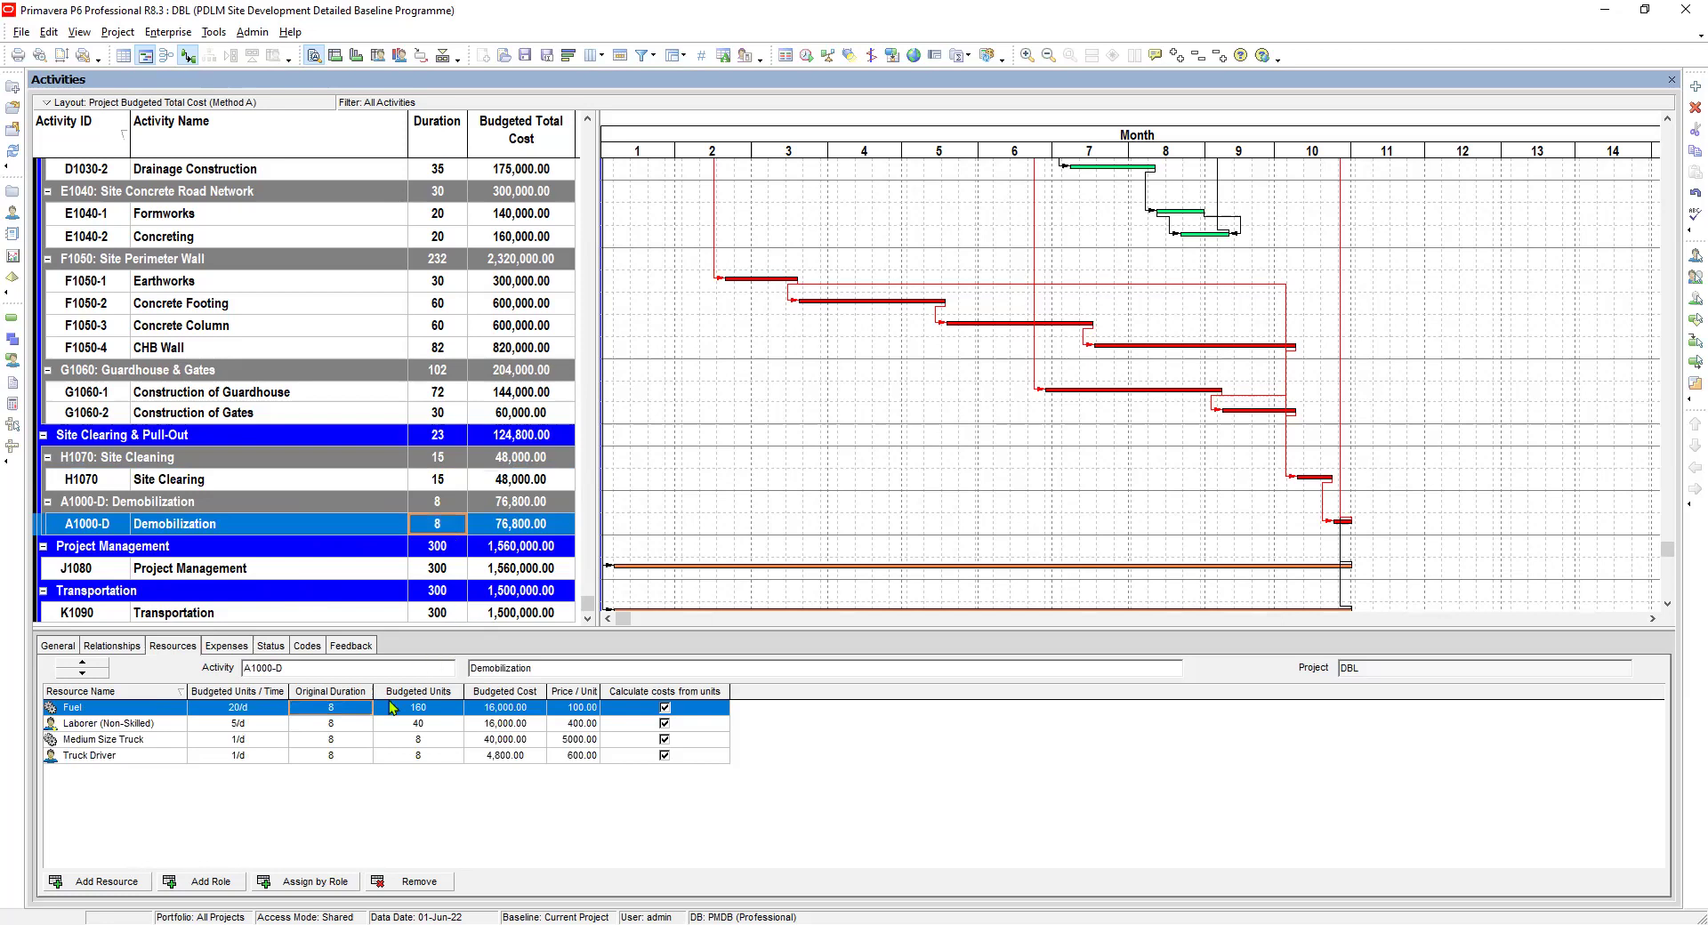
click(250, 725)
click(256, 758)
click(252, 742)
click(242, 721)
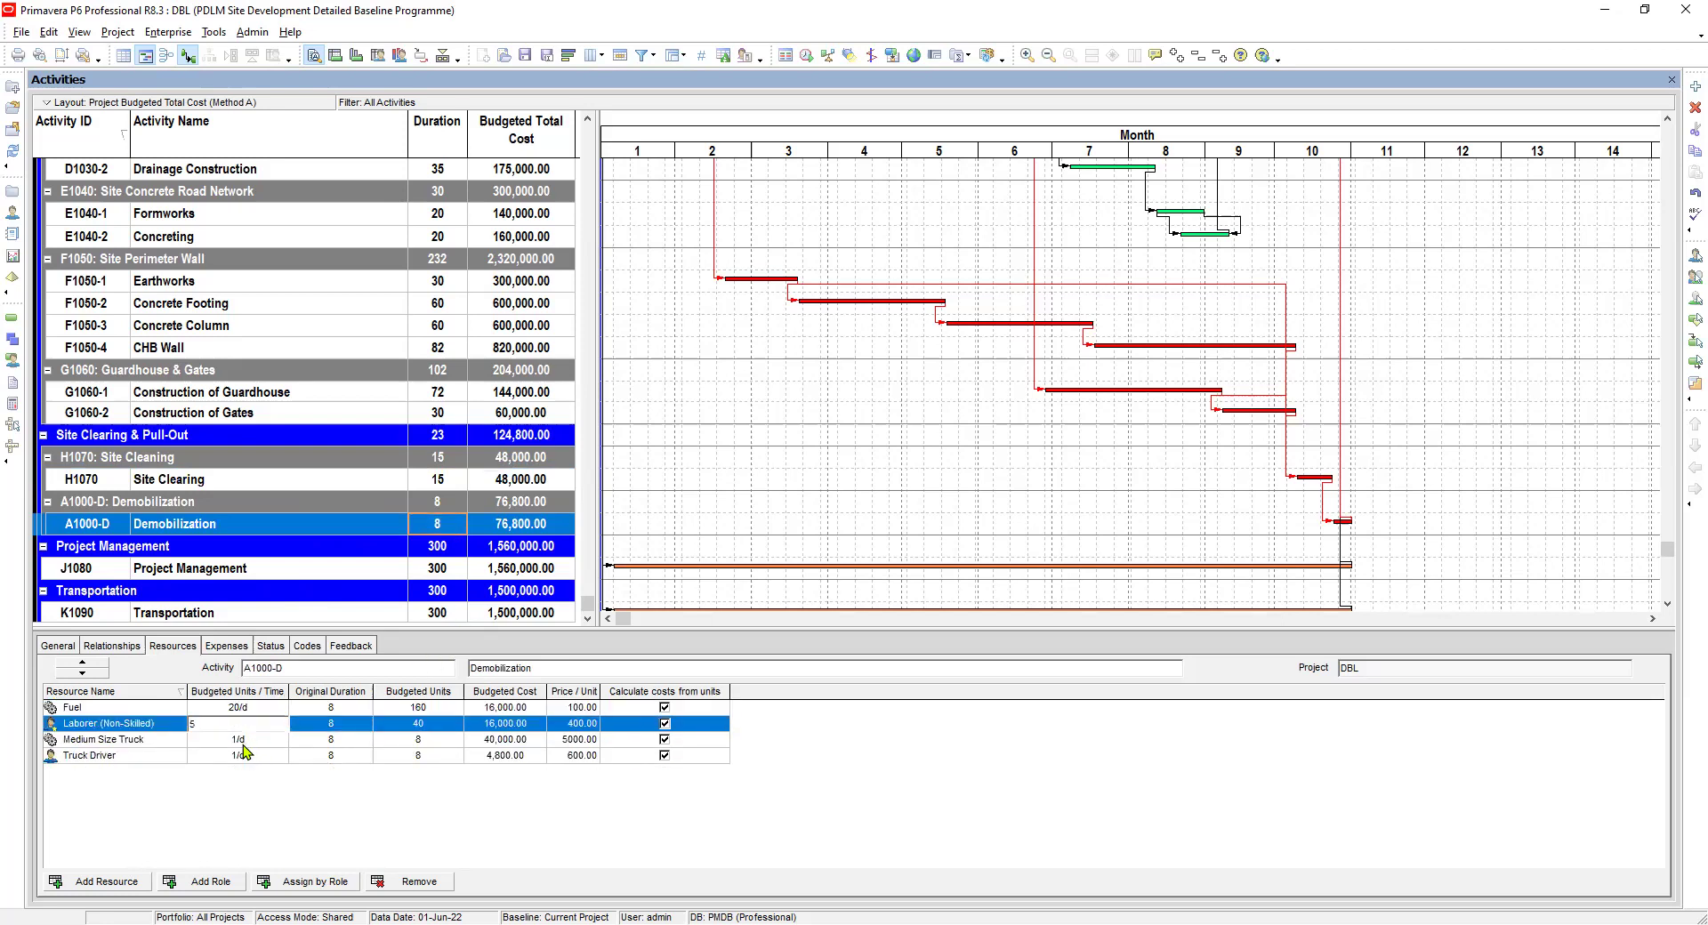
click(247, 742)
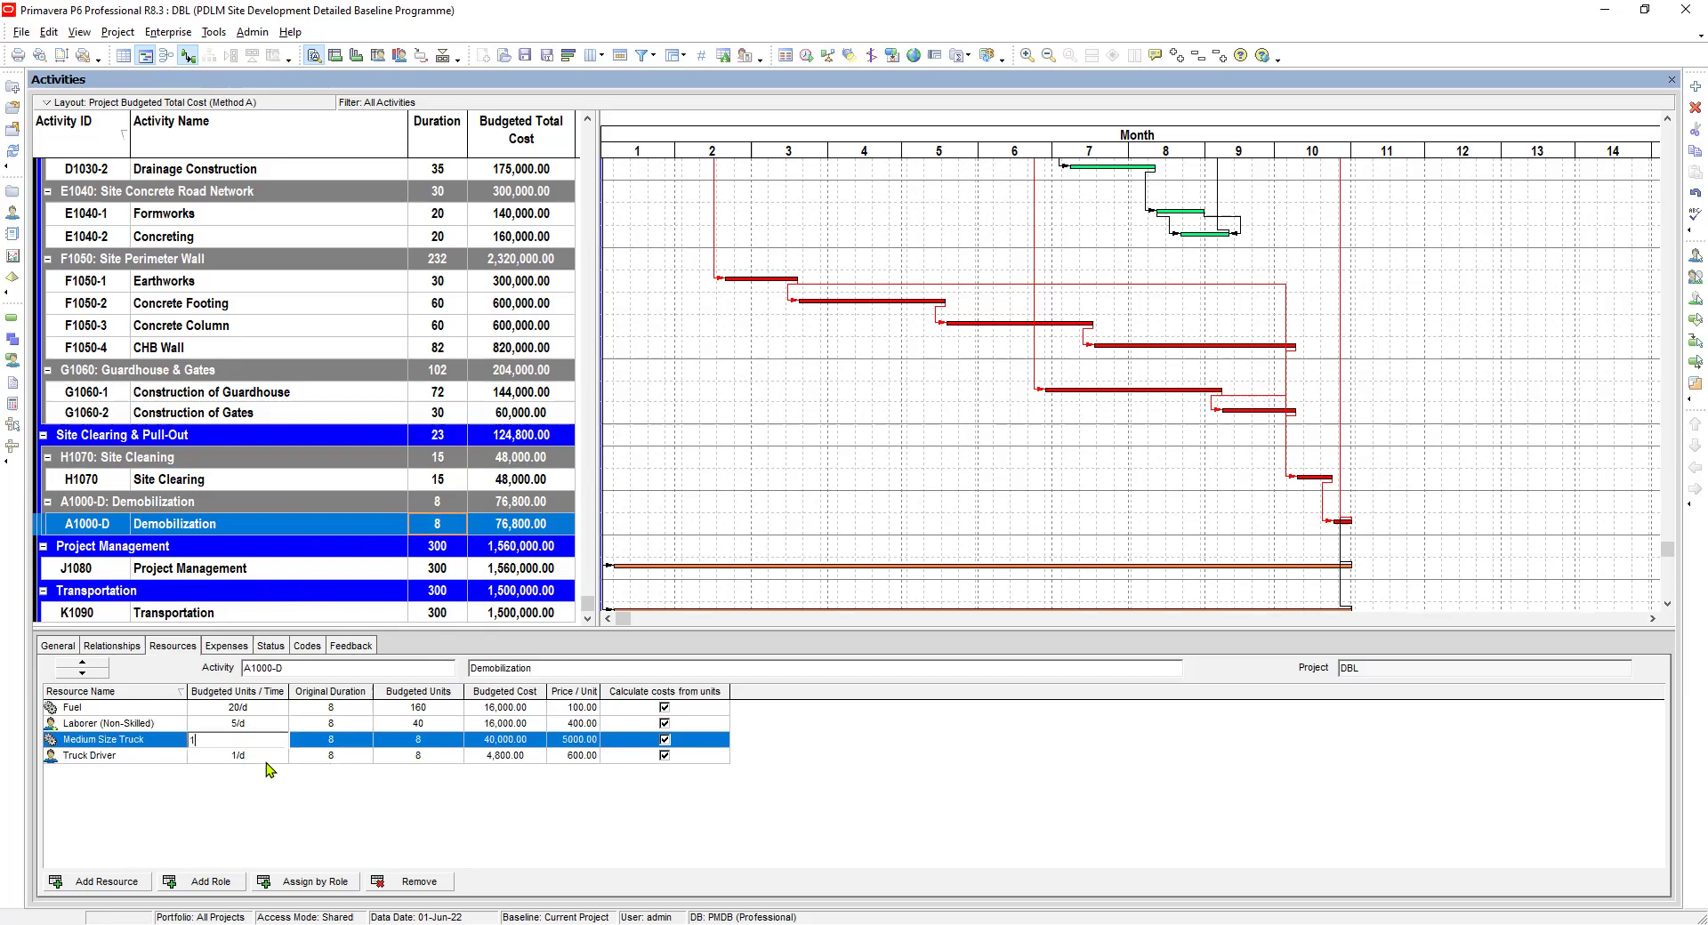
click(266, 754)
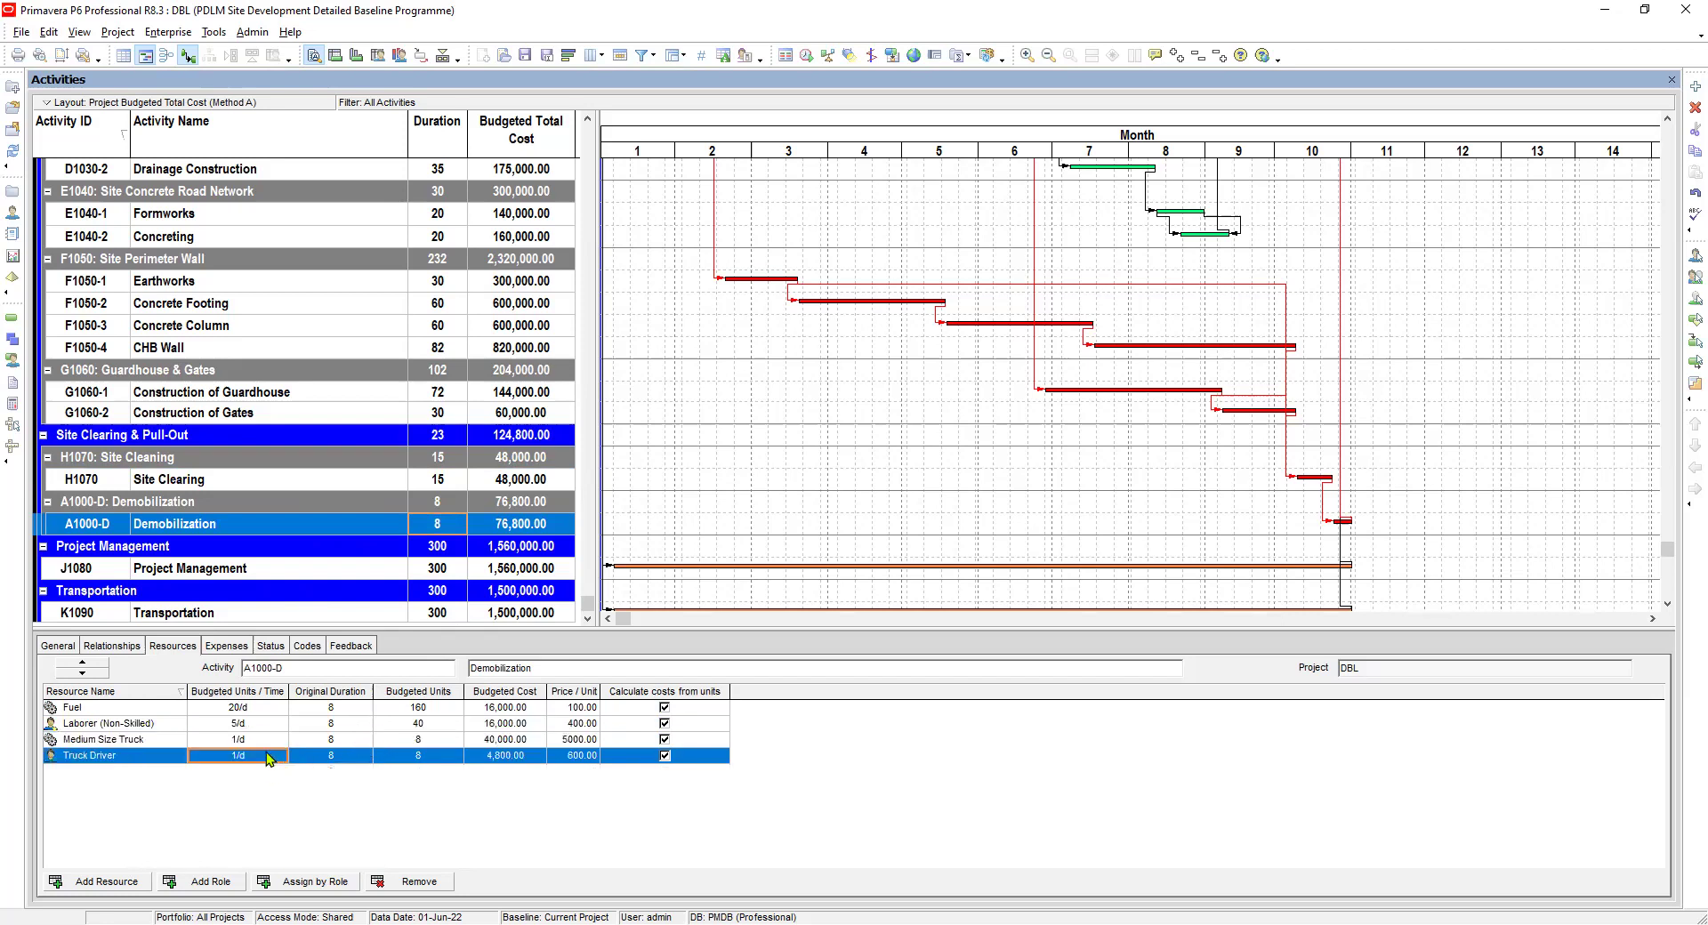
click(345, 730)
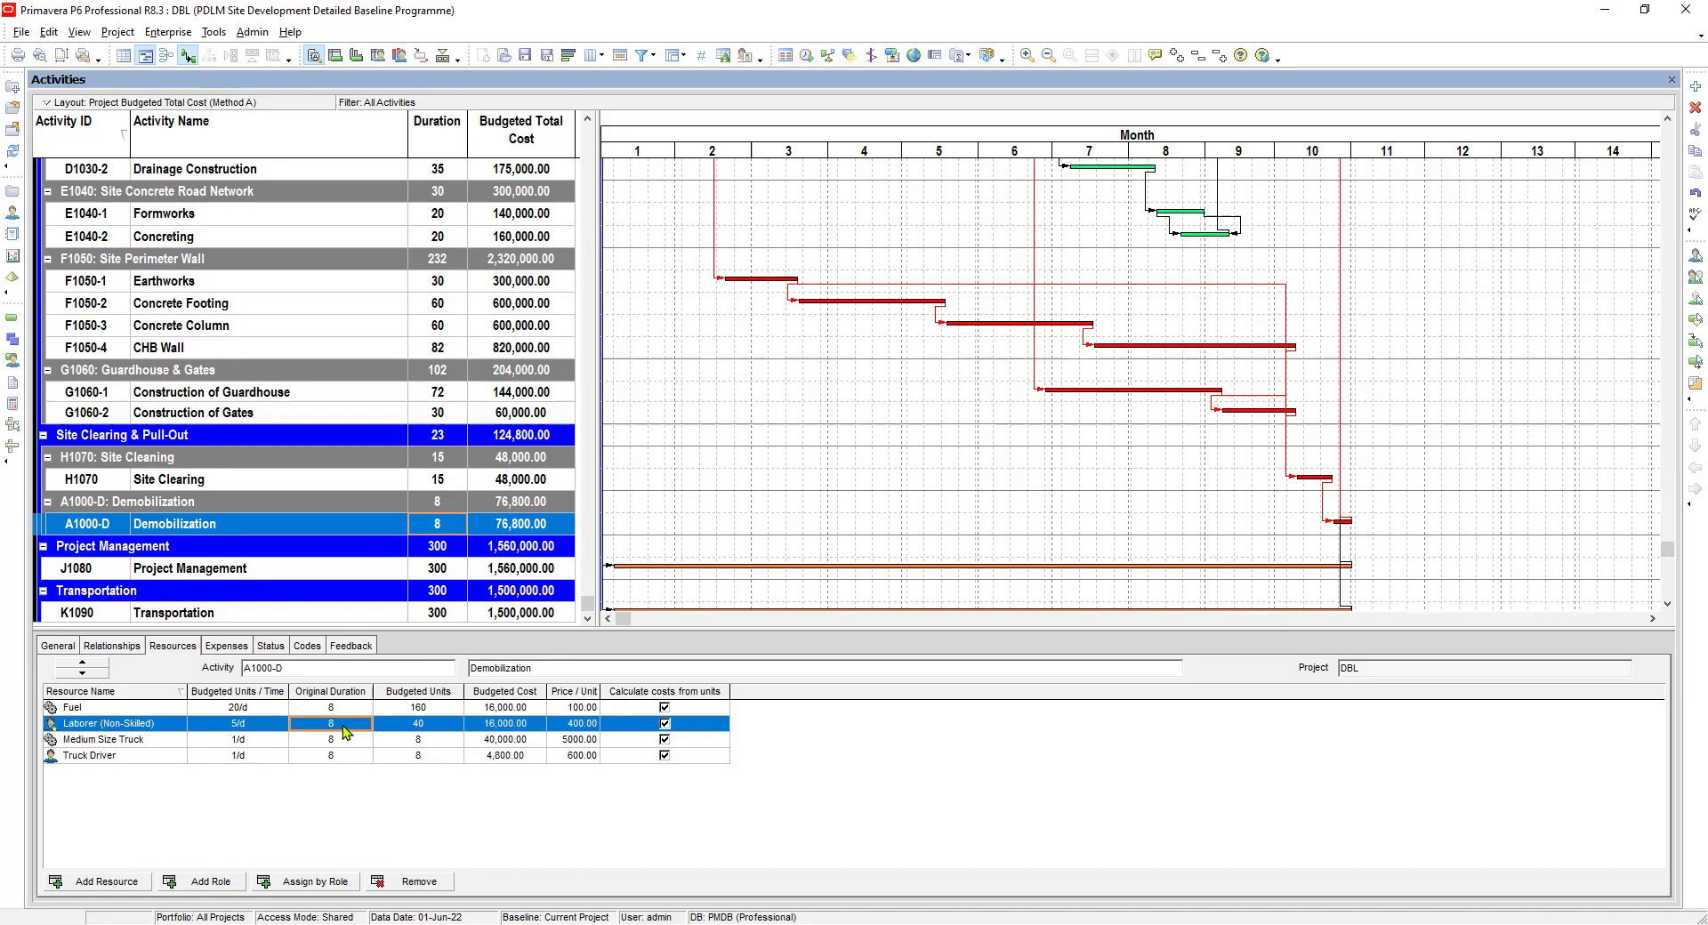
click(356, 747)
click(345, 757)
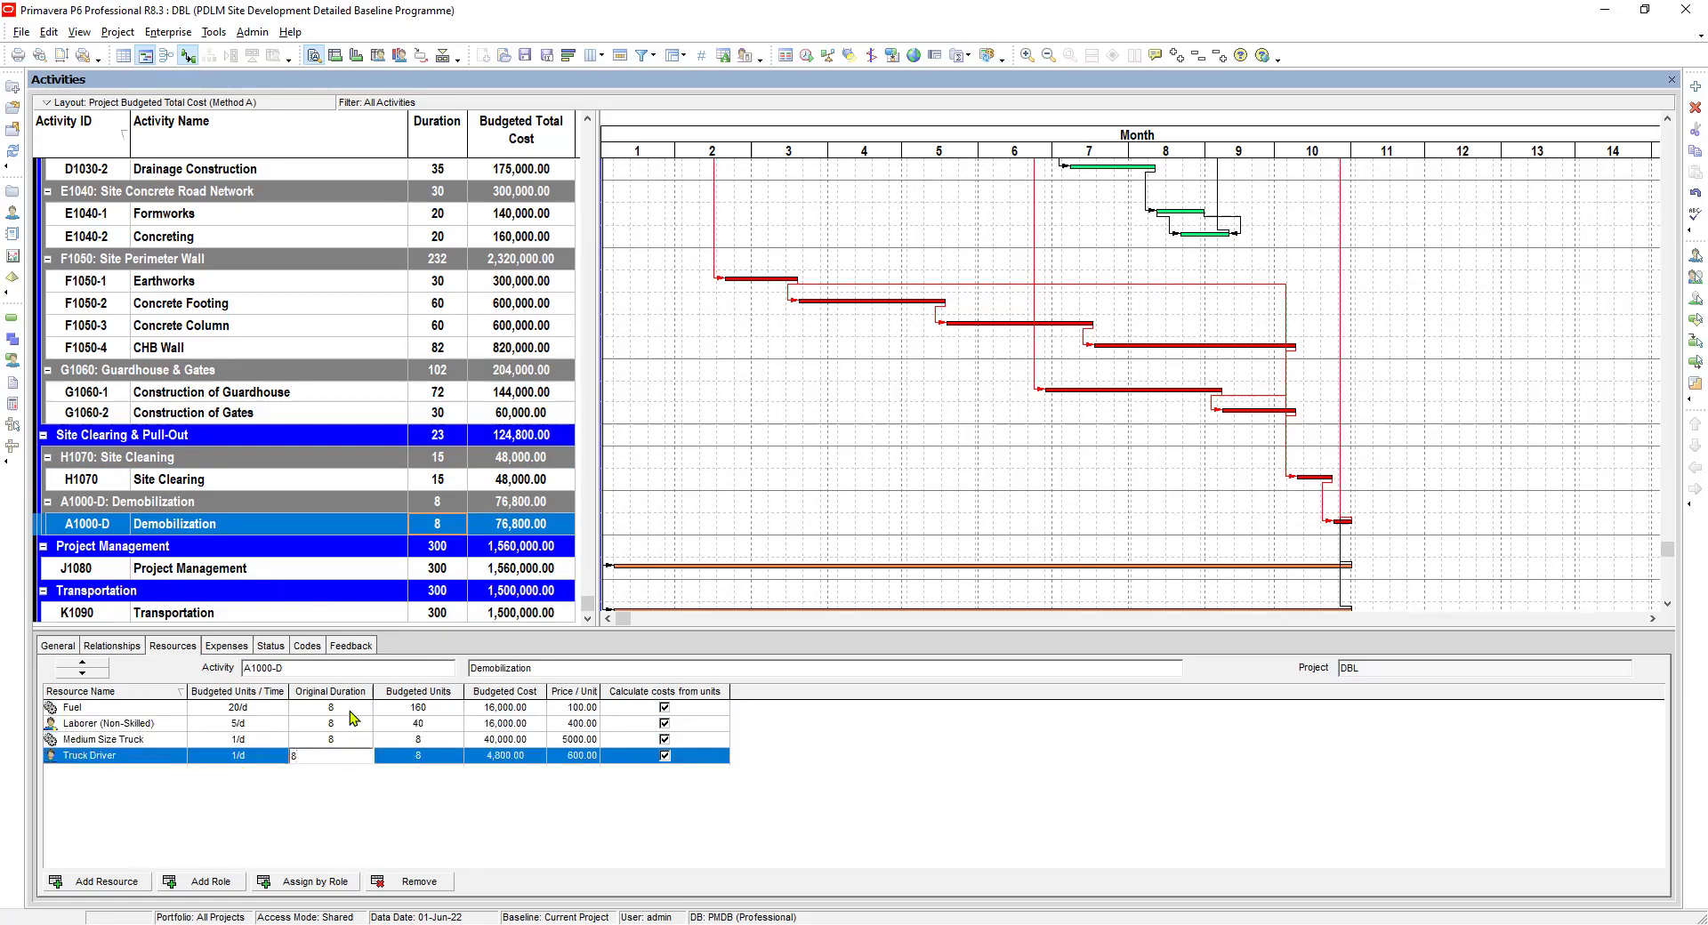
click(351, 710)
click(352, 724)
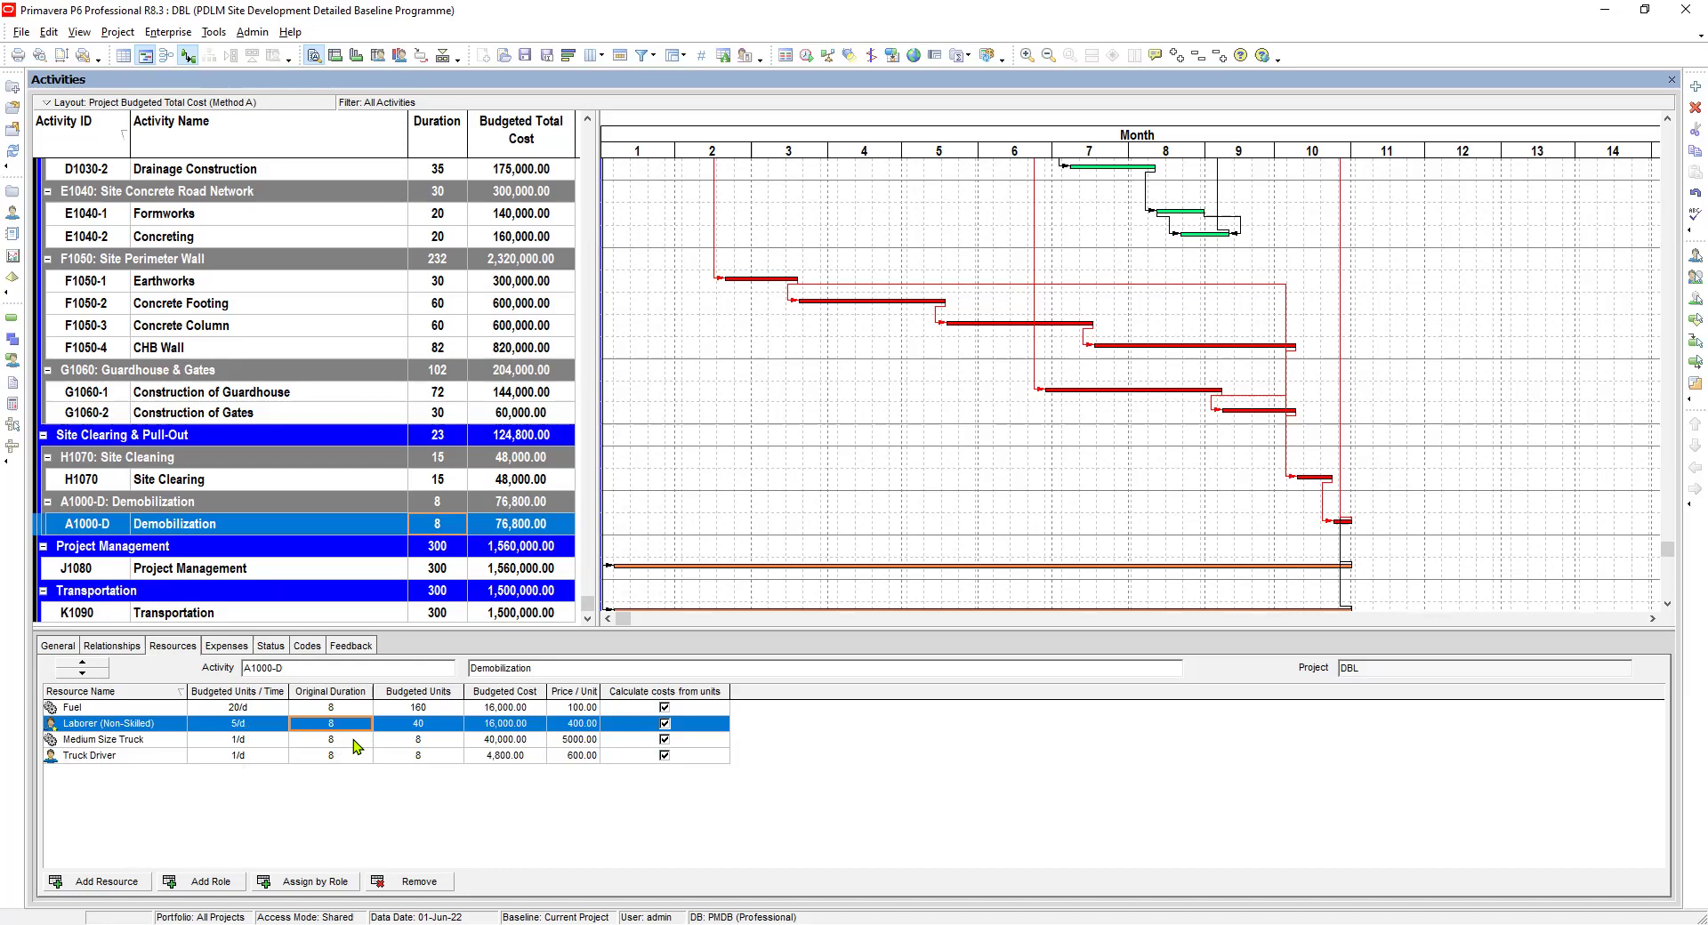
click(440, 707)
click(440, 707)
text(160)
click(438, 739)
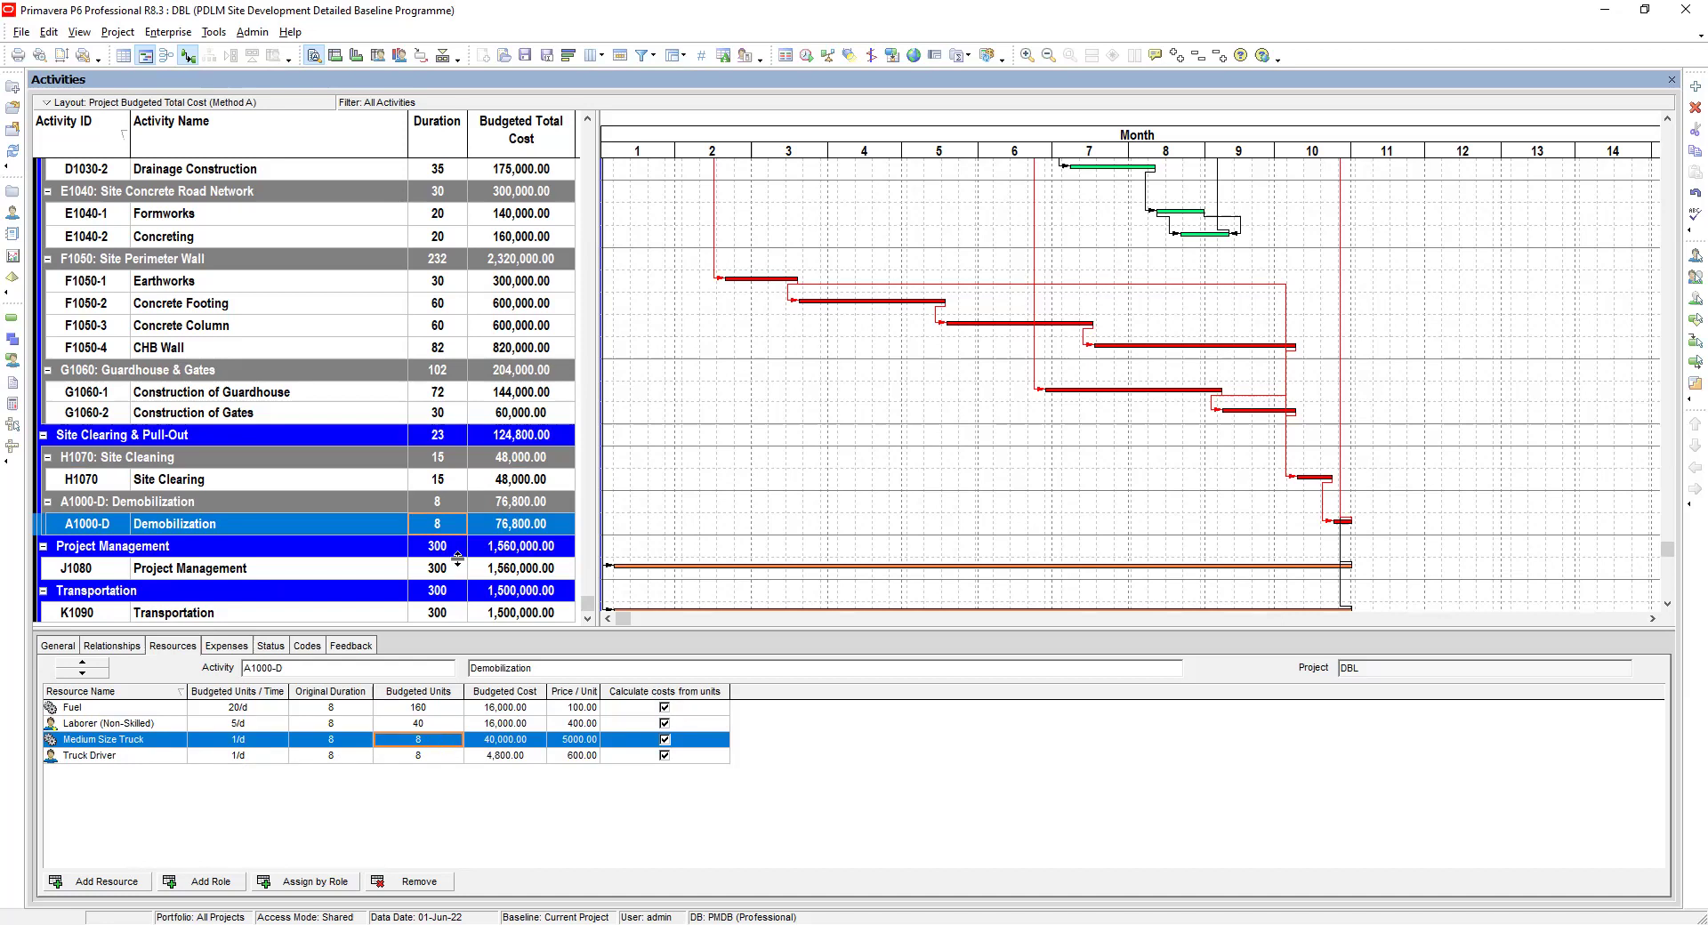
Check the budgeted total cost of the whole detailed baseline programme
drag(589, 603, 587, 131)
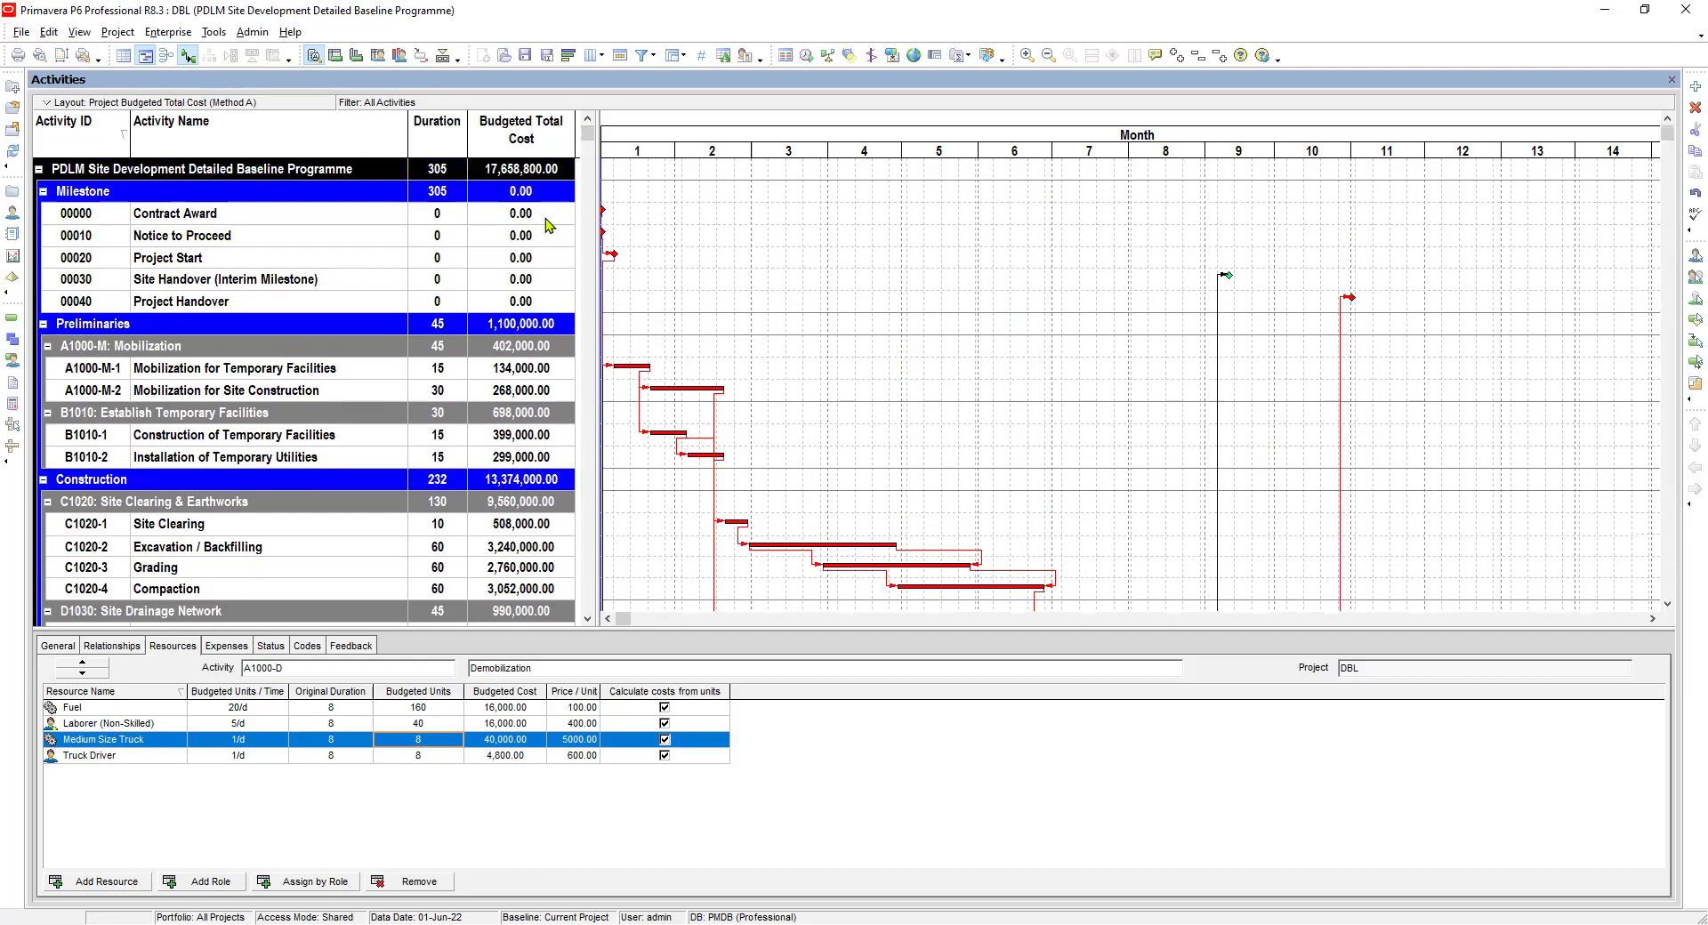
click(518, 172)
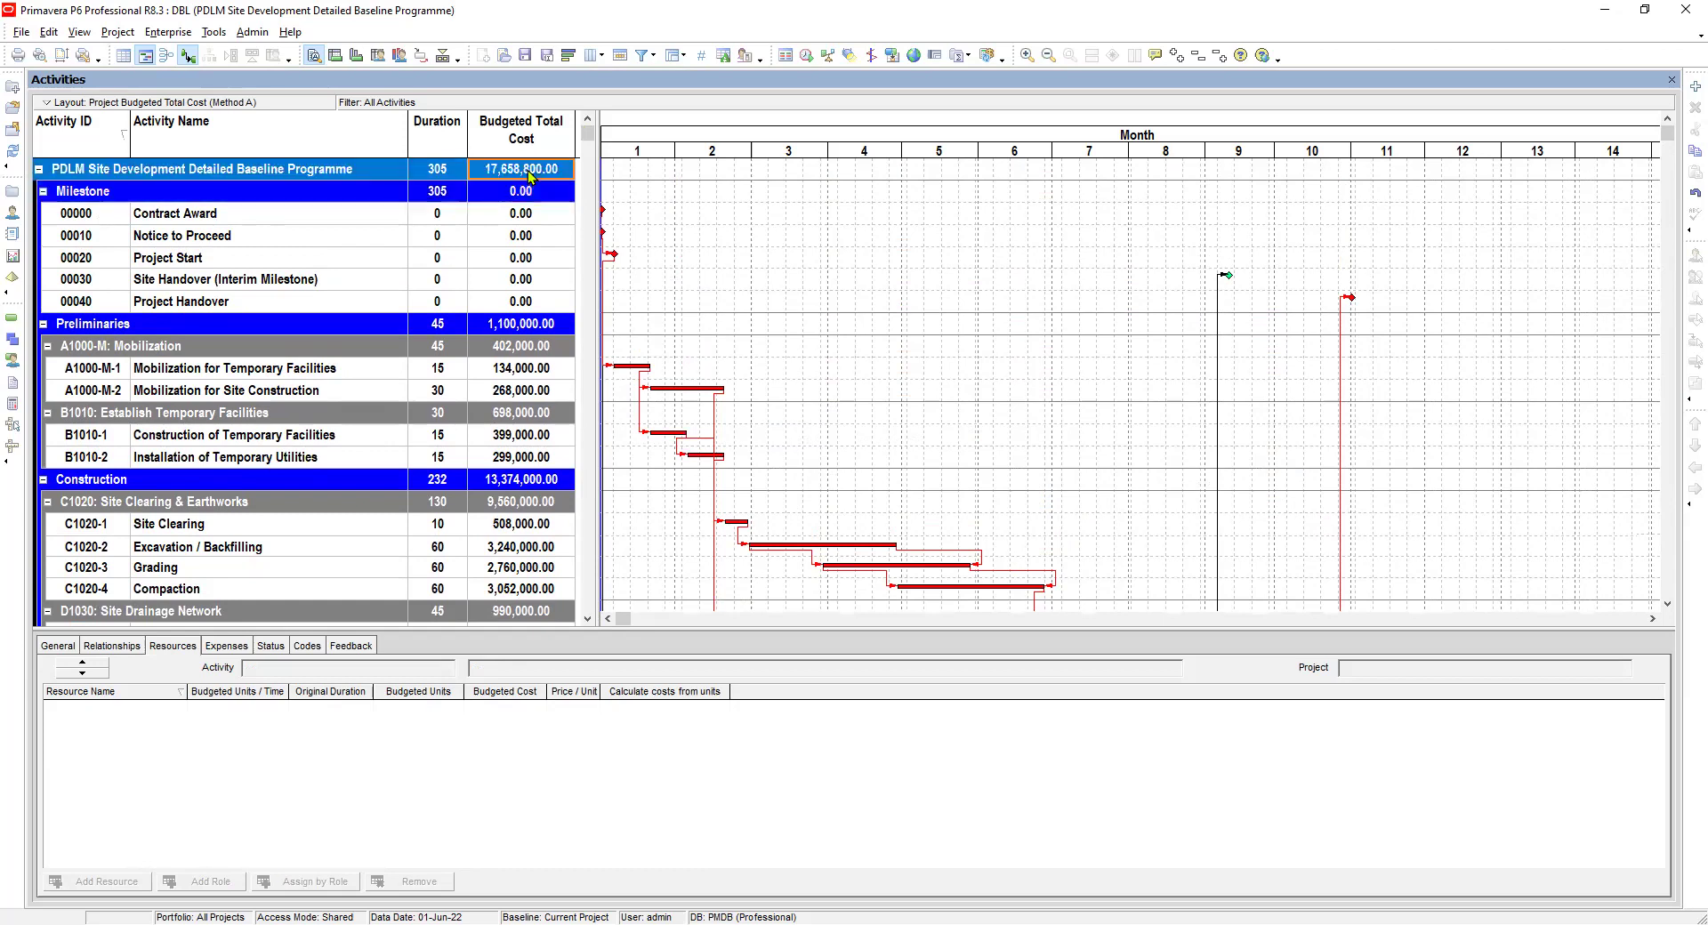
Open the TEN-A-DI project, the PDLM Site Development Tender Programme (Direct & Indirect)
click(14, 193)
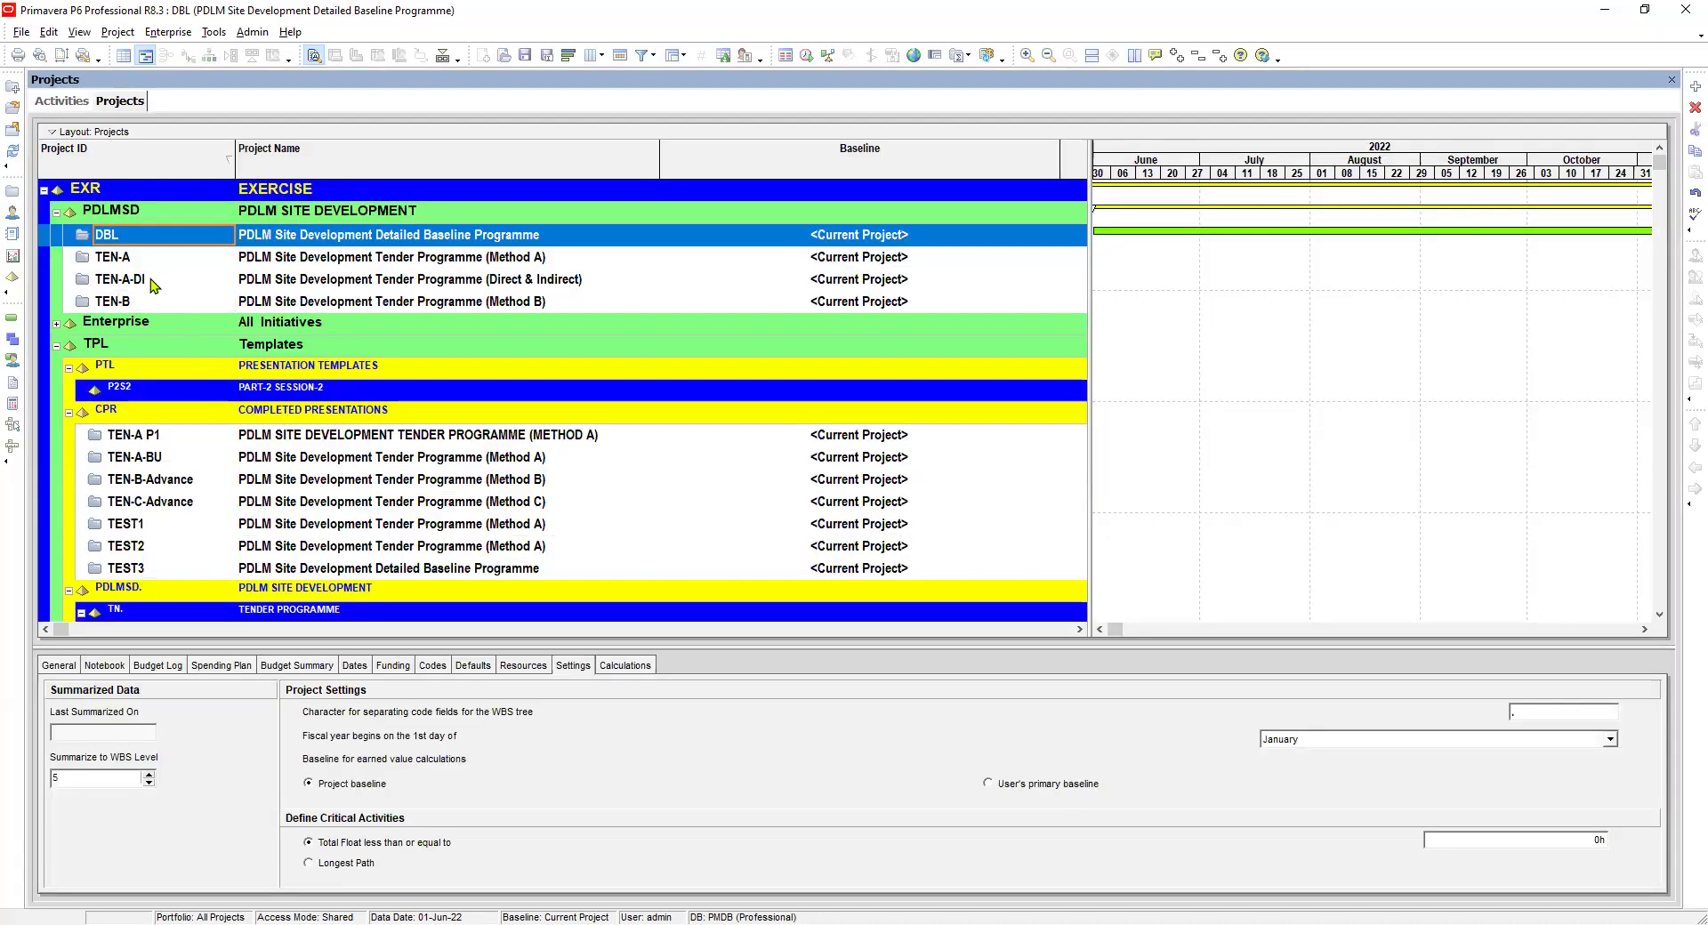
click(150, 281)
click(136, 258)
click(184, 291)
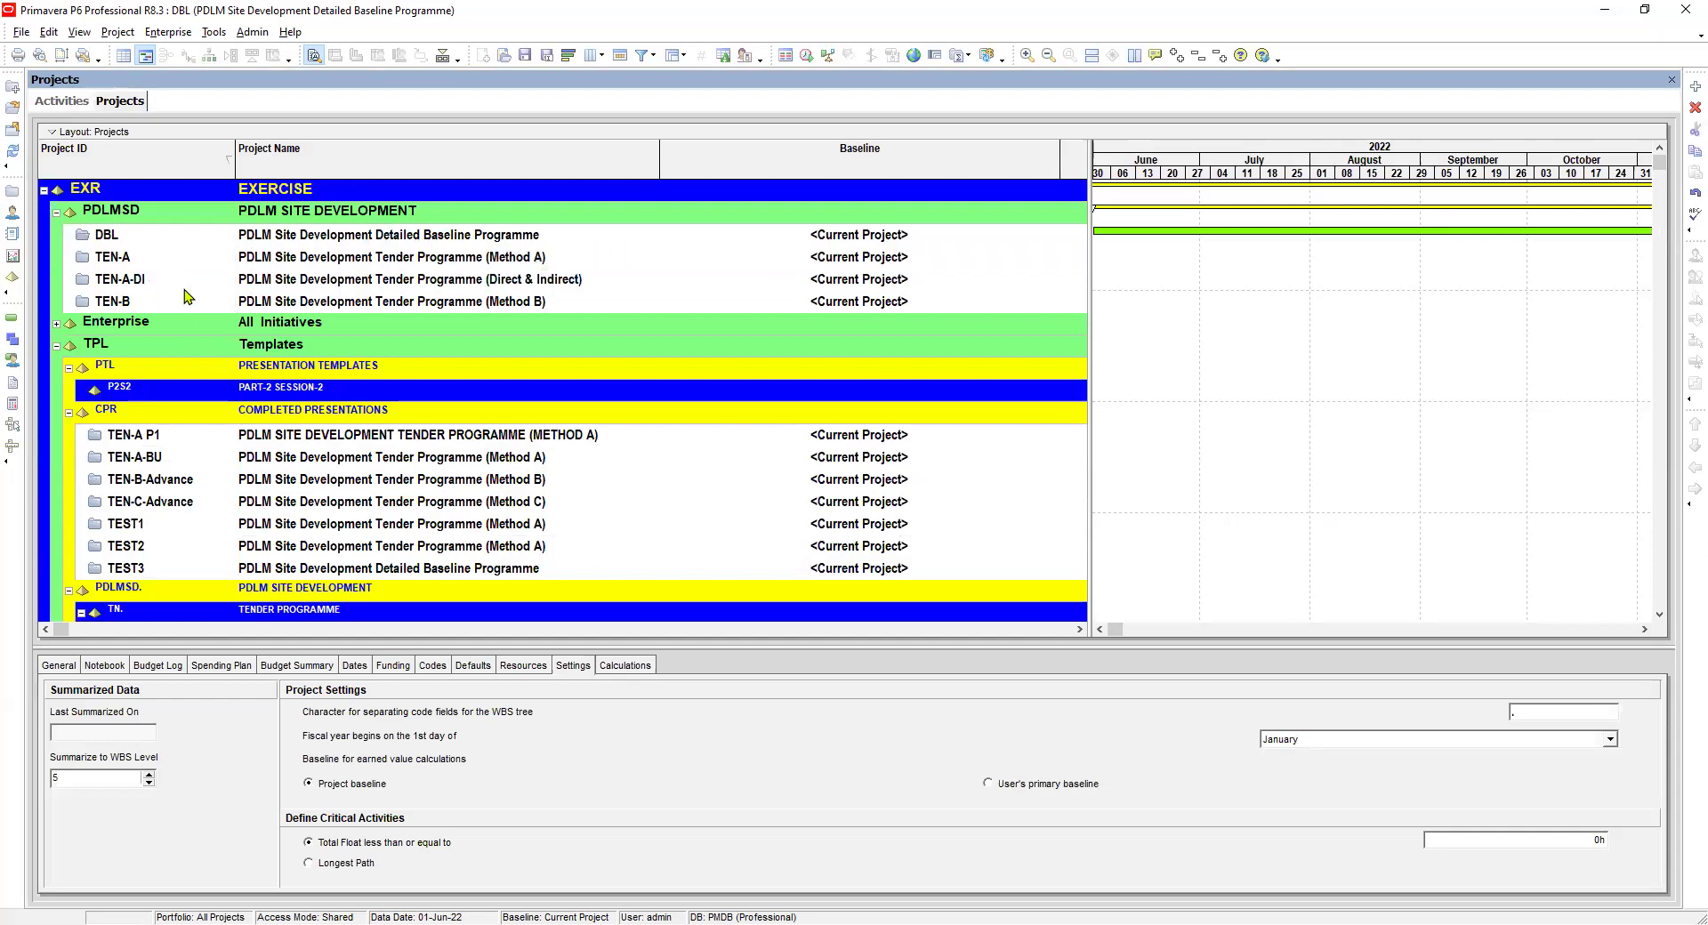
click(239, 284)
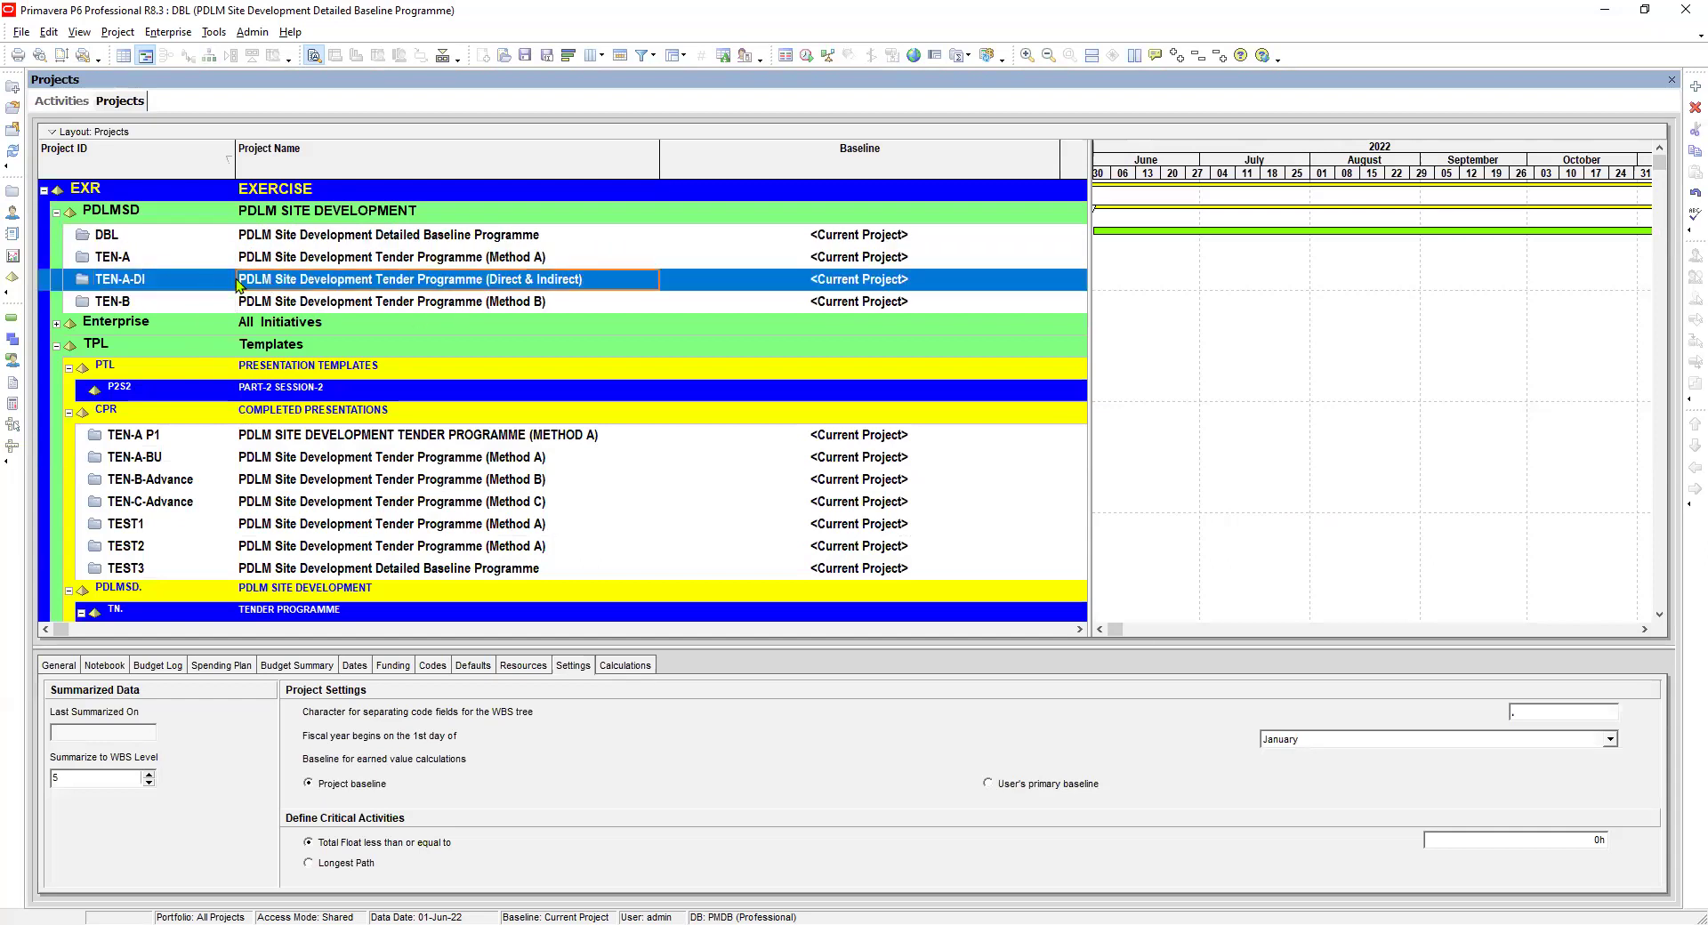
click(201, 283)
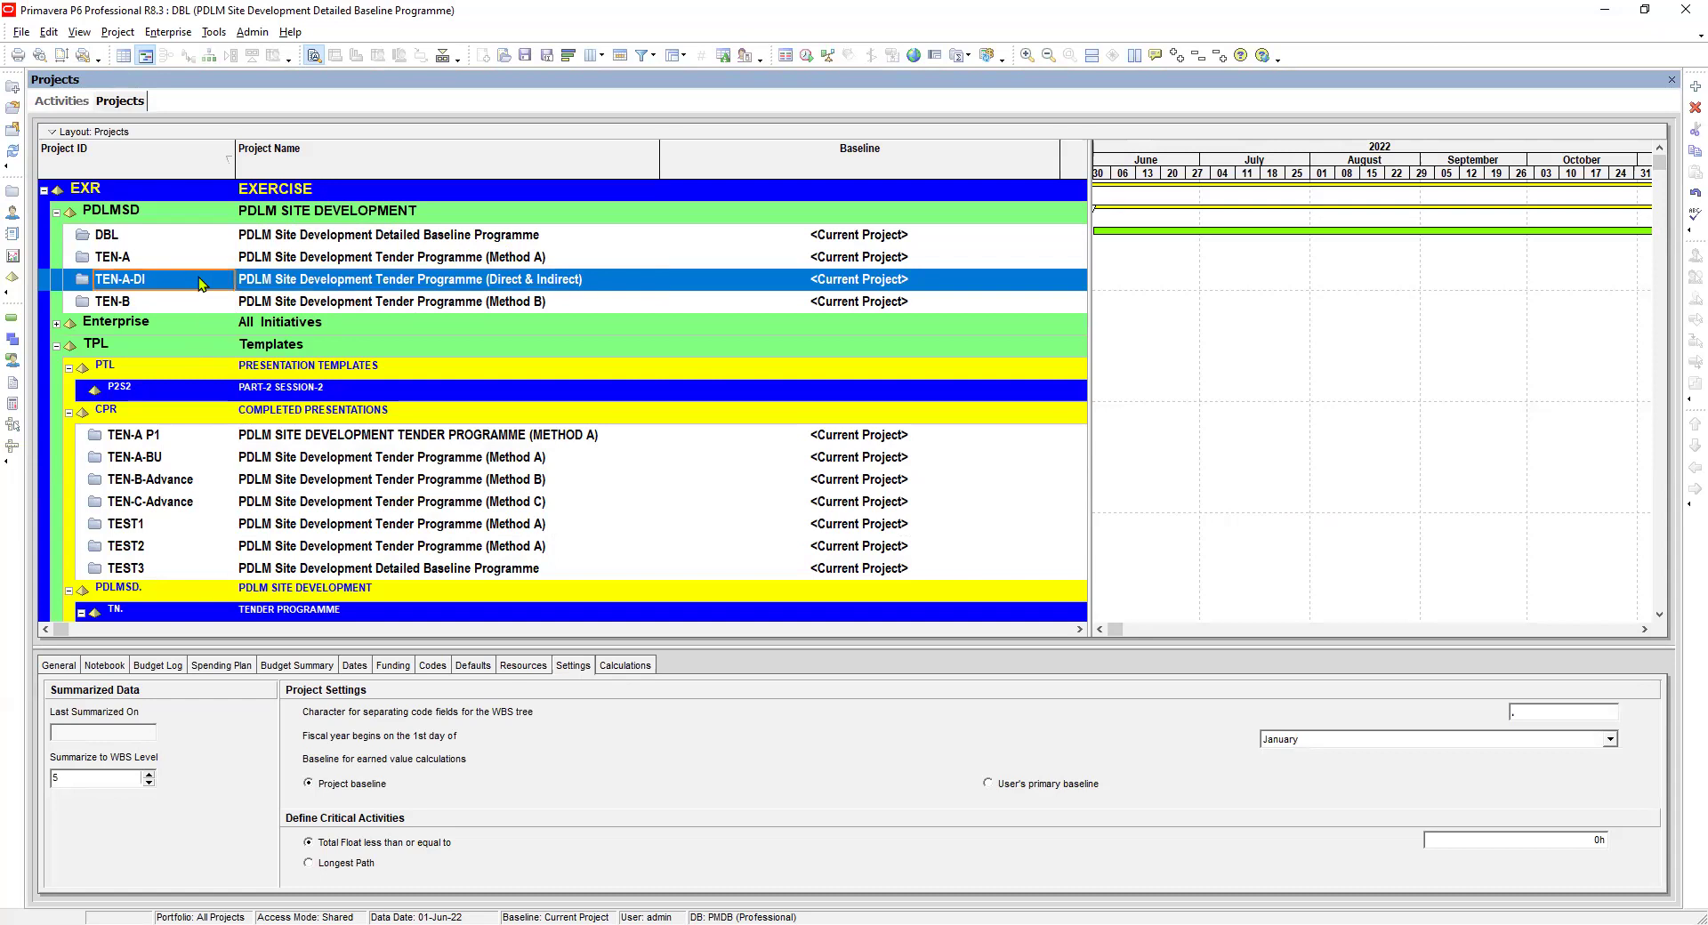
right_click(202, 283)
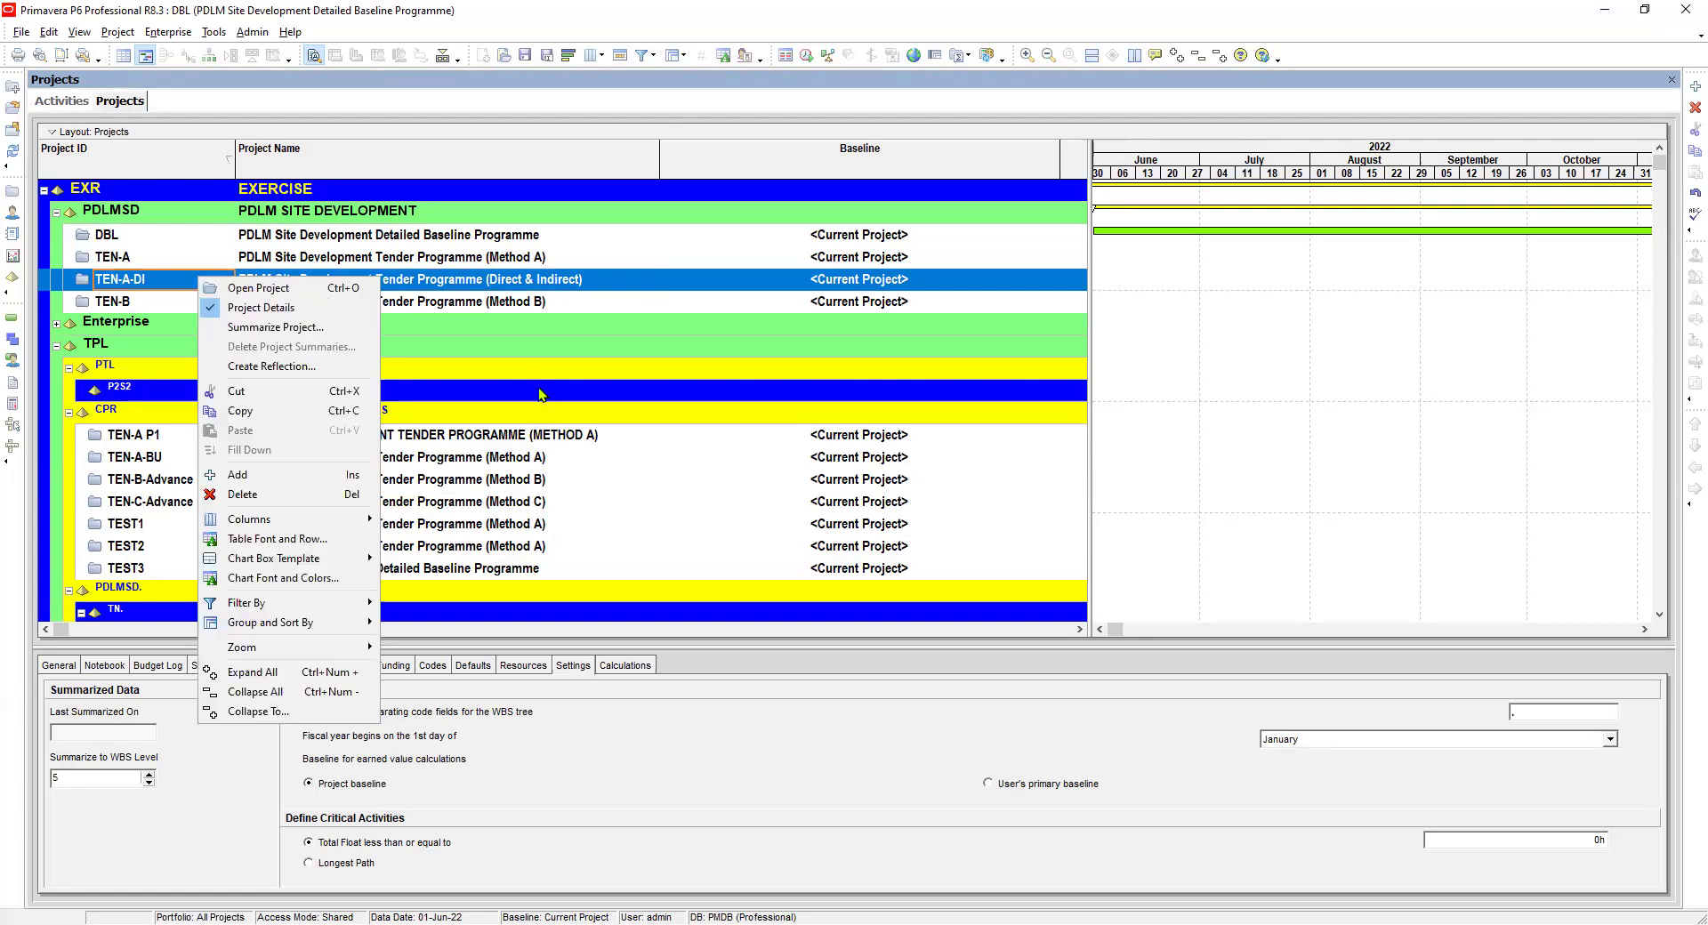
click(269, 289)
Examine the tender programme's overall budgeted total cost and the Preliminaries cost for comparison with the baseline programme
click(513, 307)
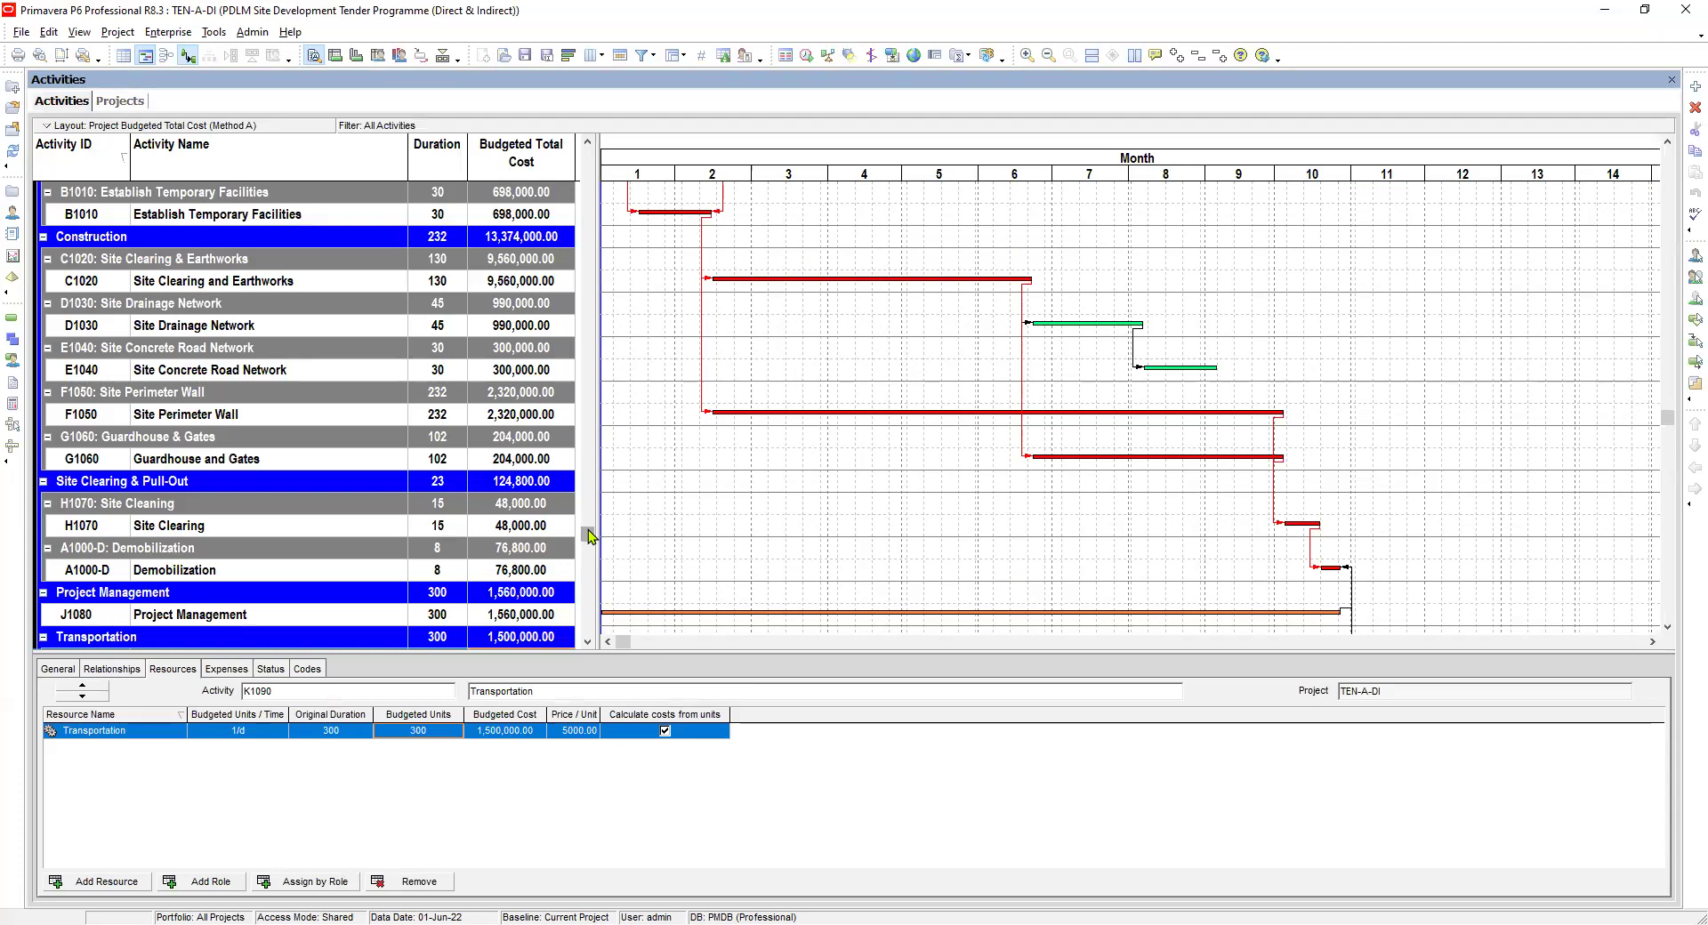
scroll(587, 487, up, 2)
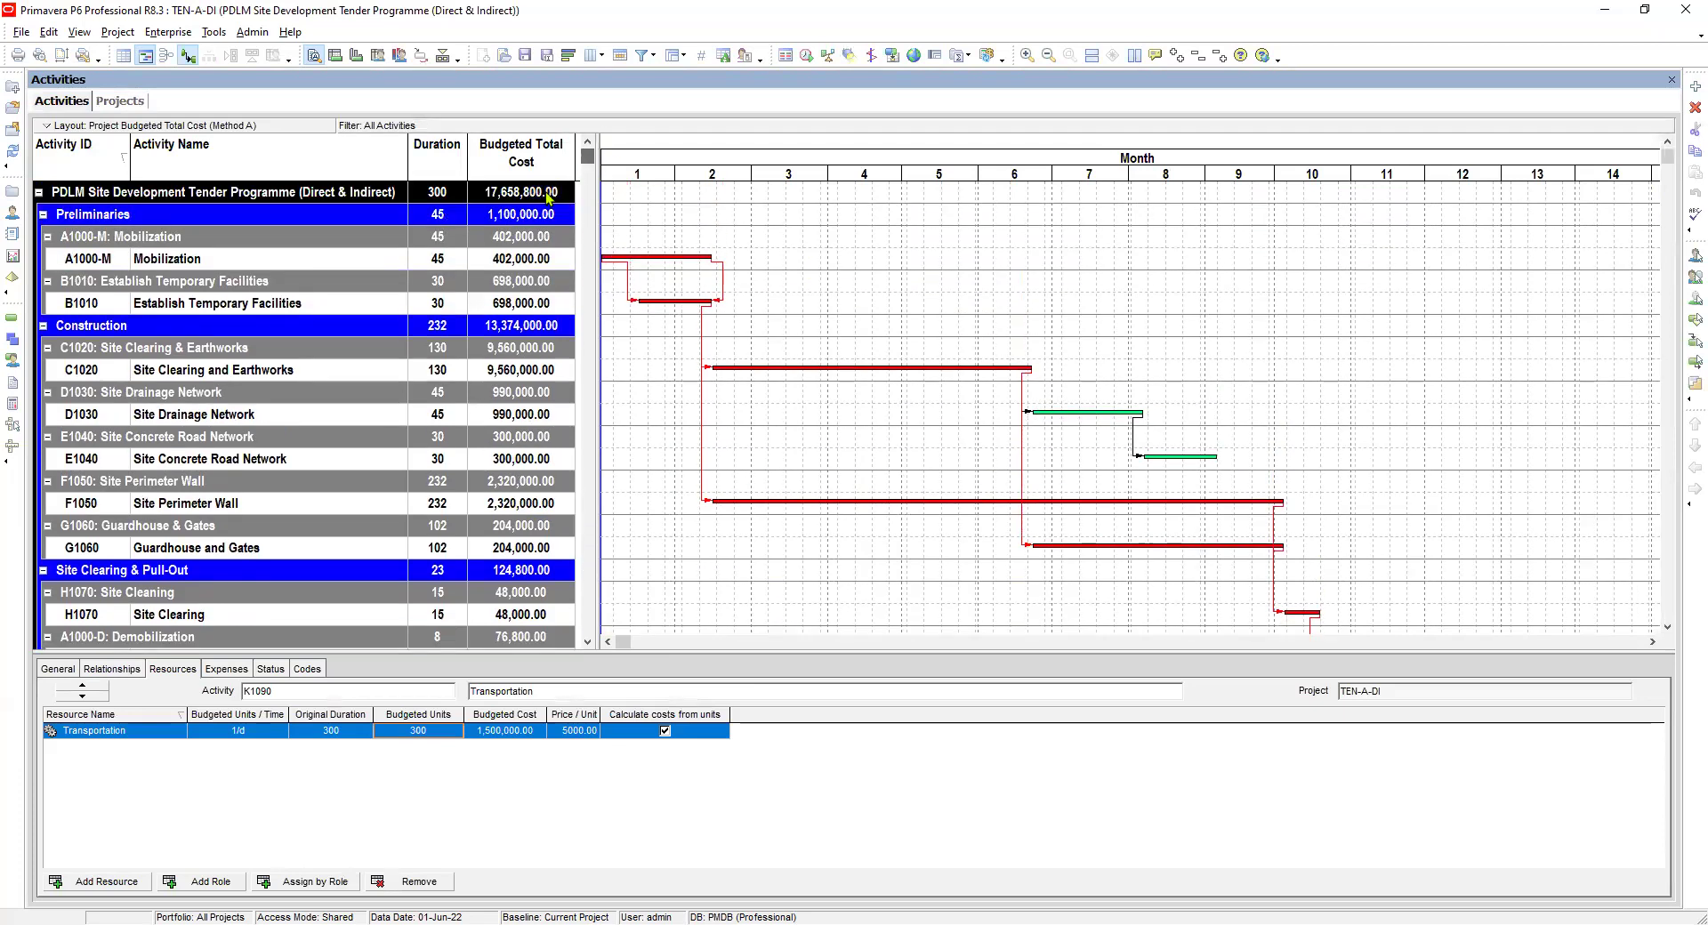
click(526, 194)
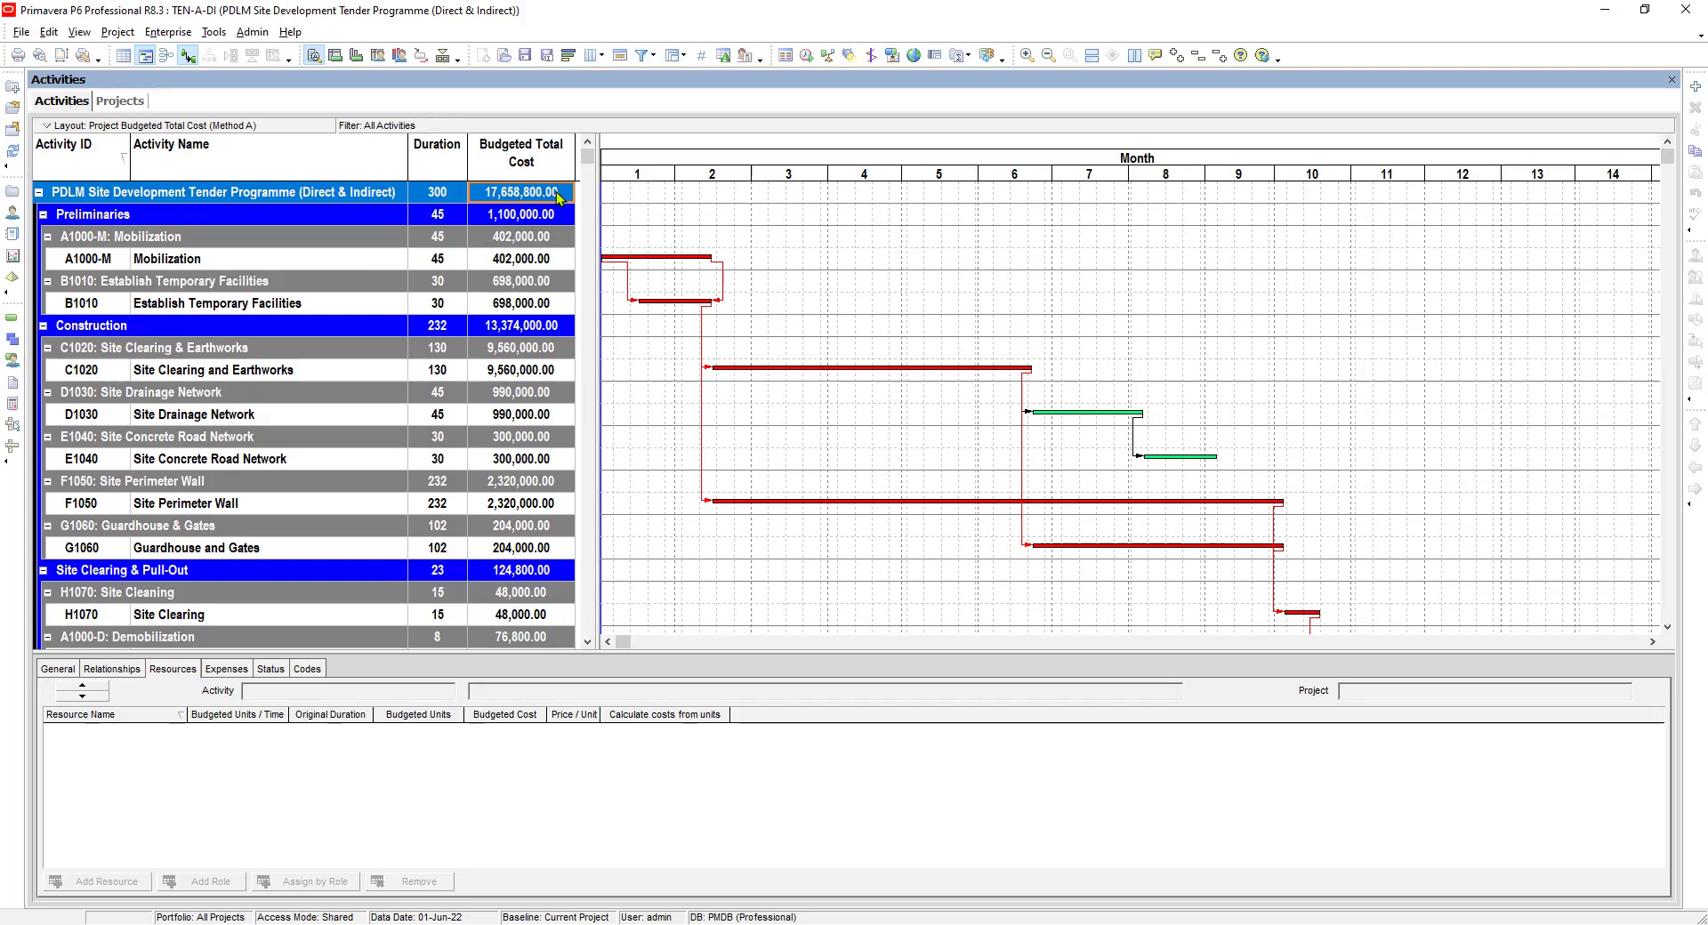
click(516, 218)
click(513, 194)
click(522, 216)
click(522, 194)
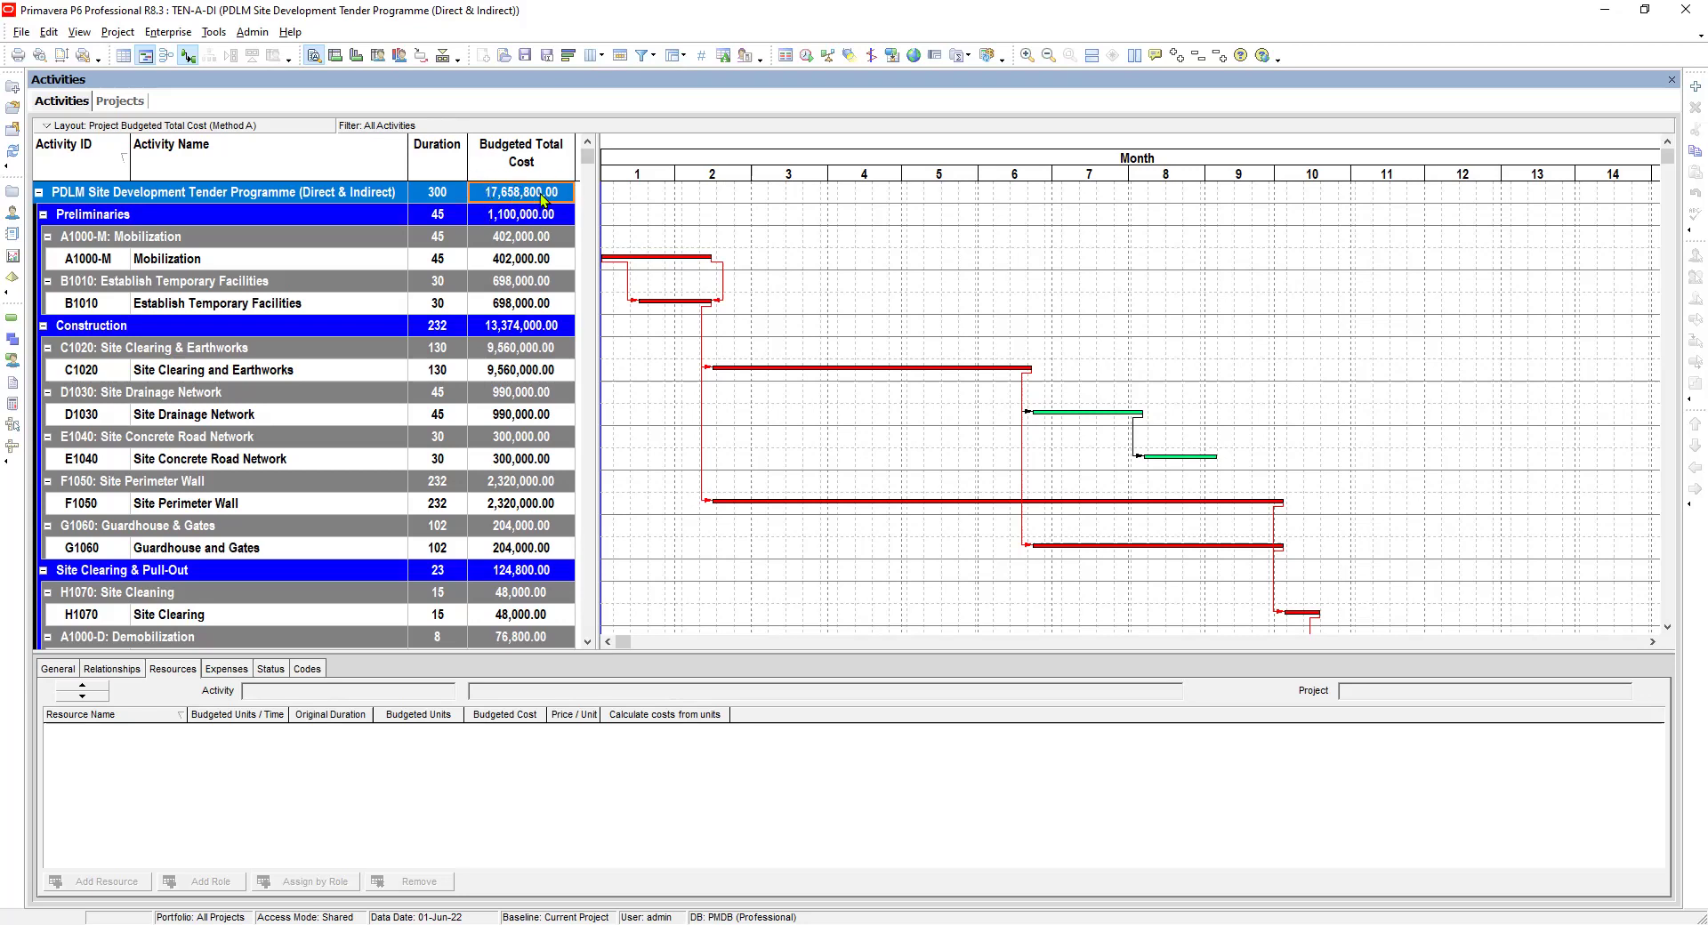
click(501, 217)
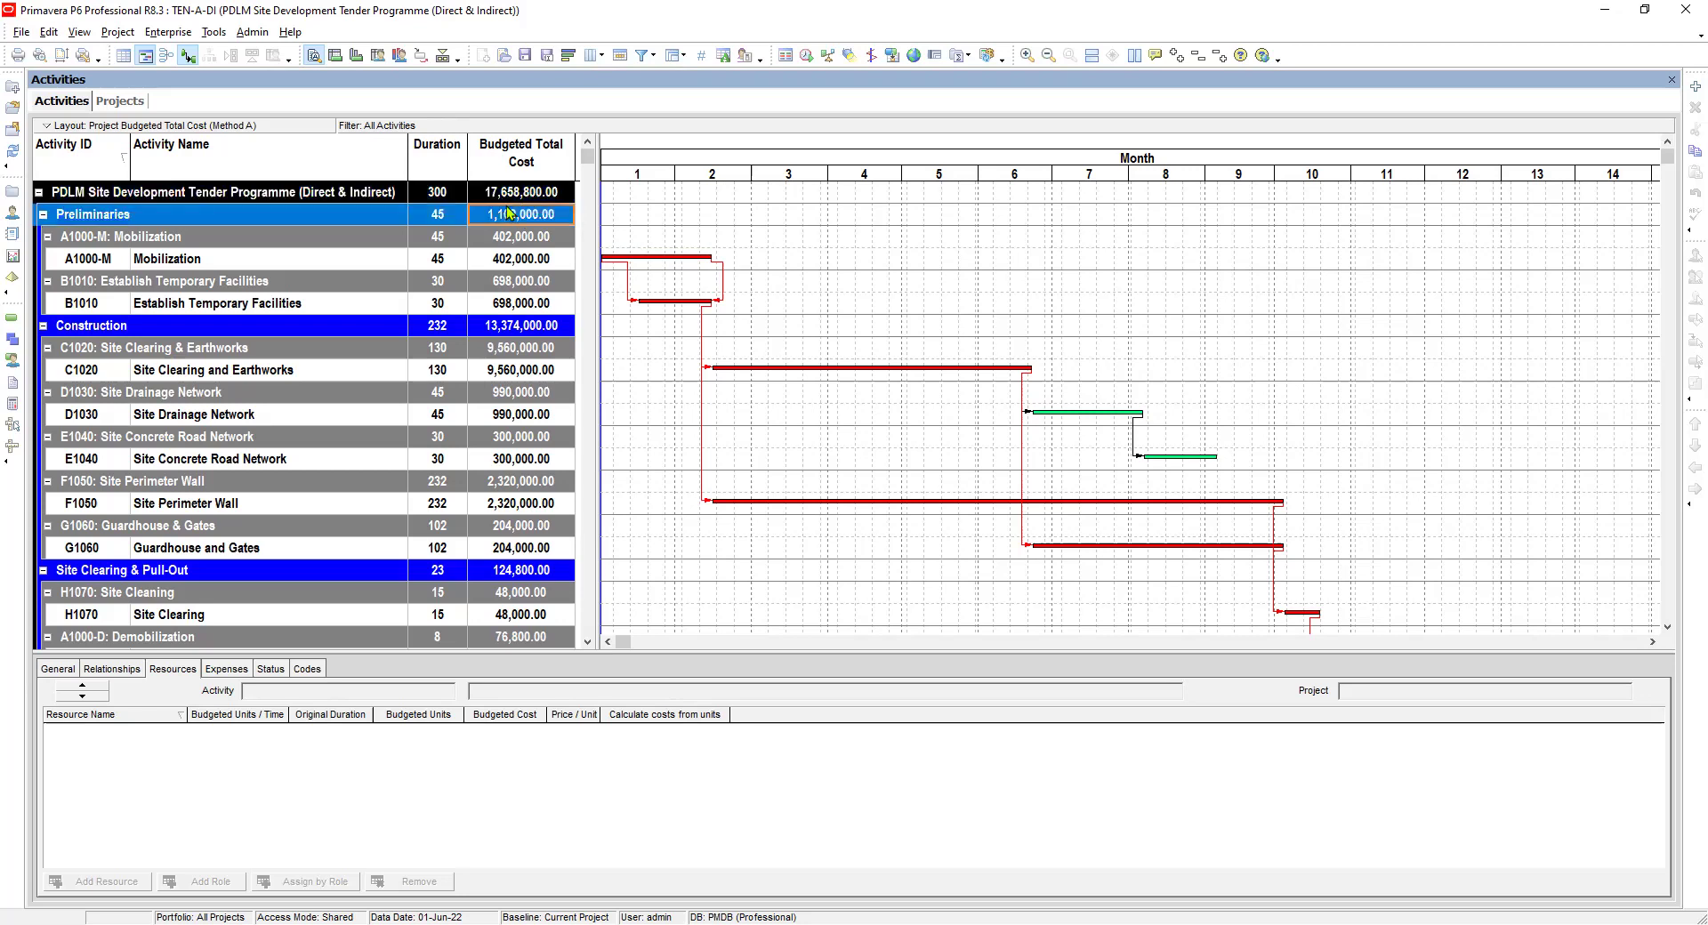
click(519, 199)
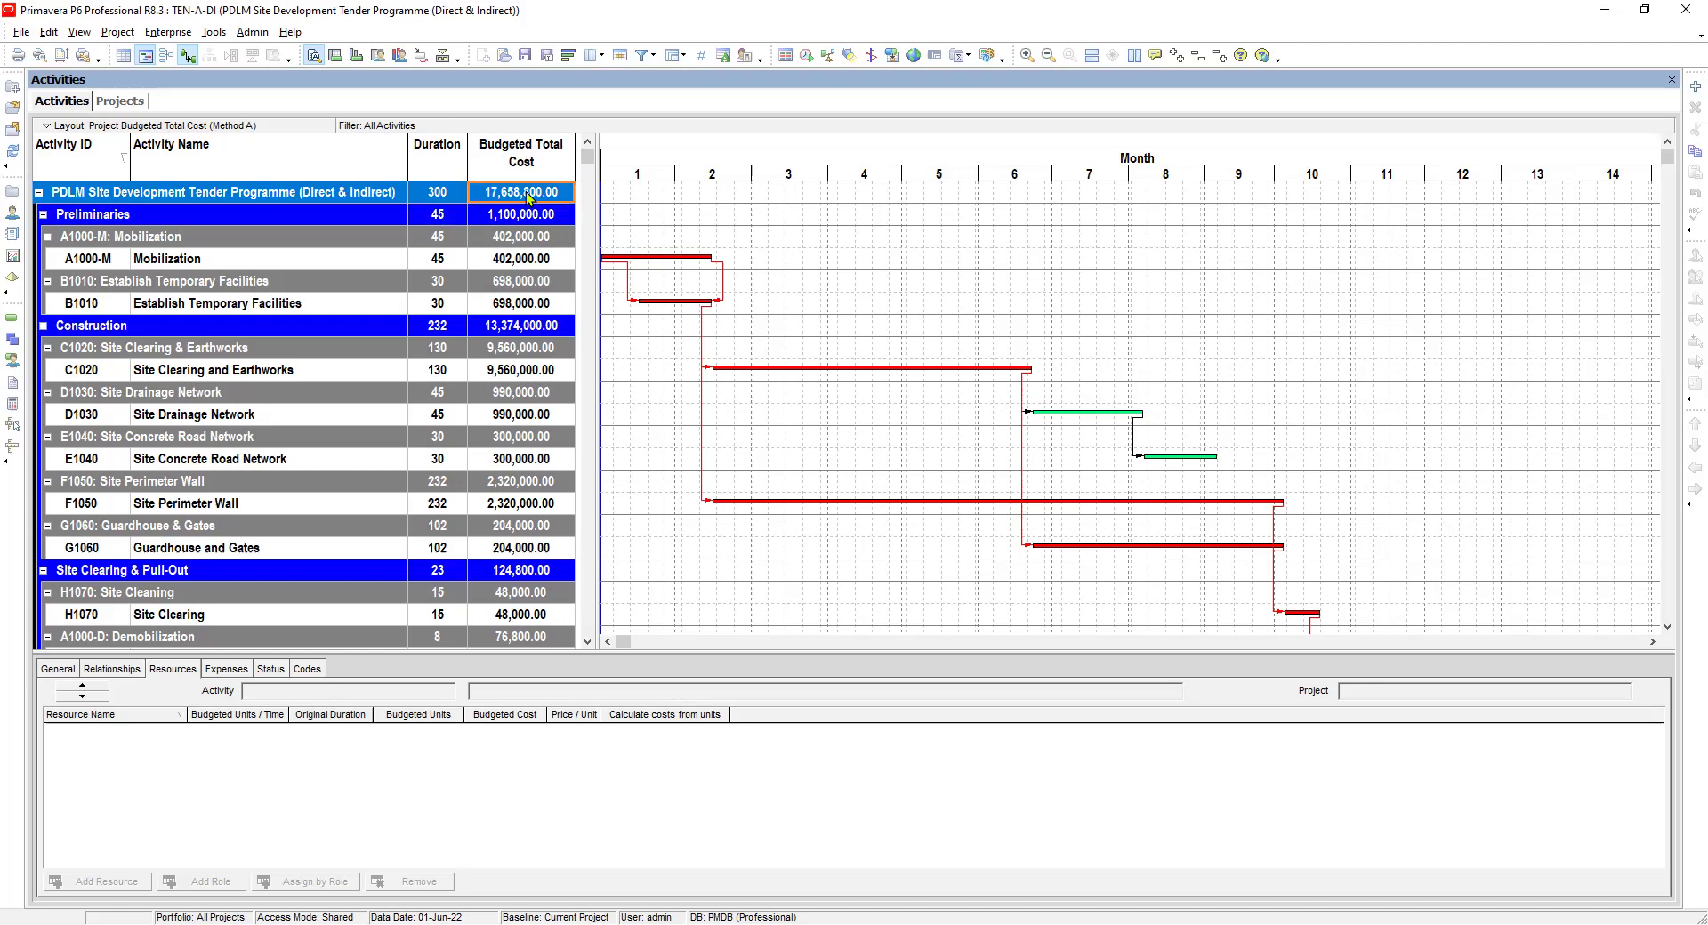
Reopen the DBL detailed baseline project from the project list
click(121, 102)
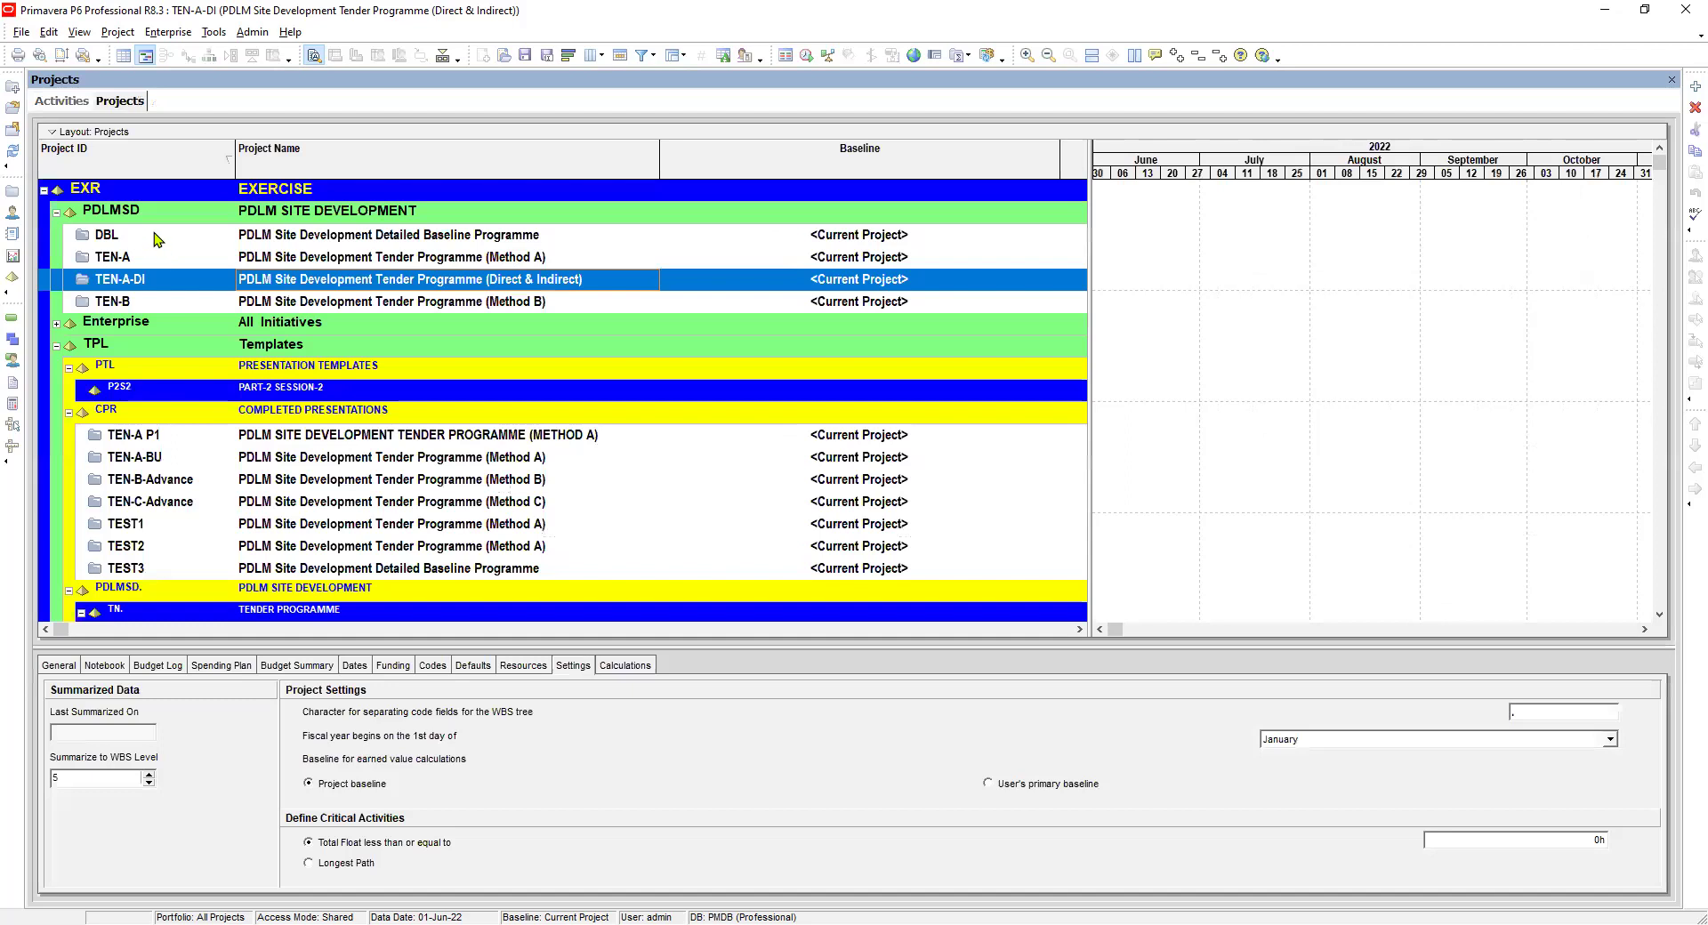
click(165, 235)
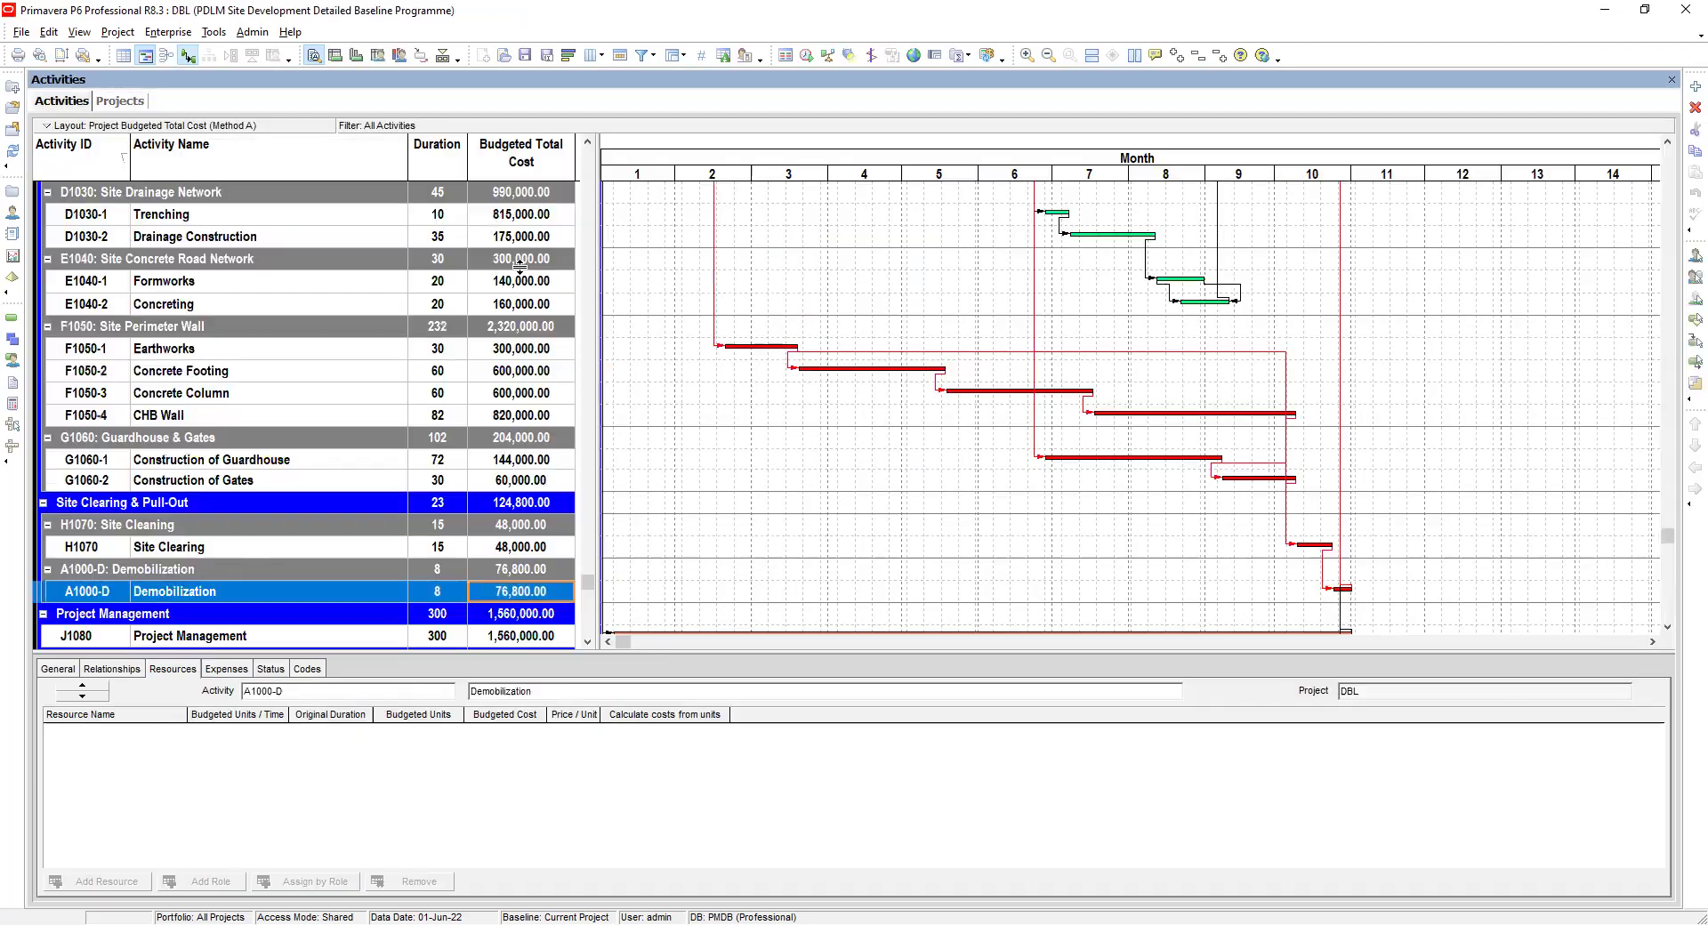
Check the budgeted total cost of the whole PDLM detailed baseline programme
scroll(504, 241, up, 7)
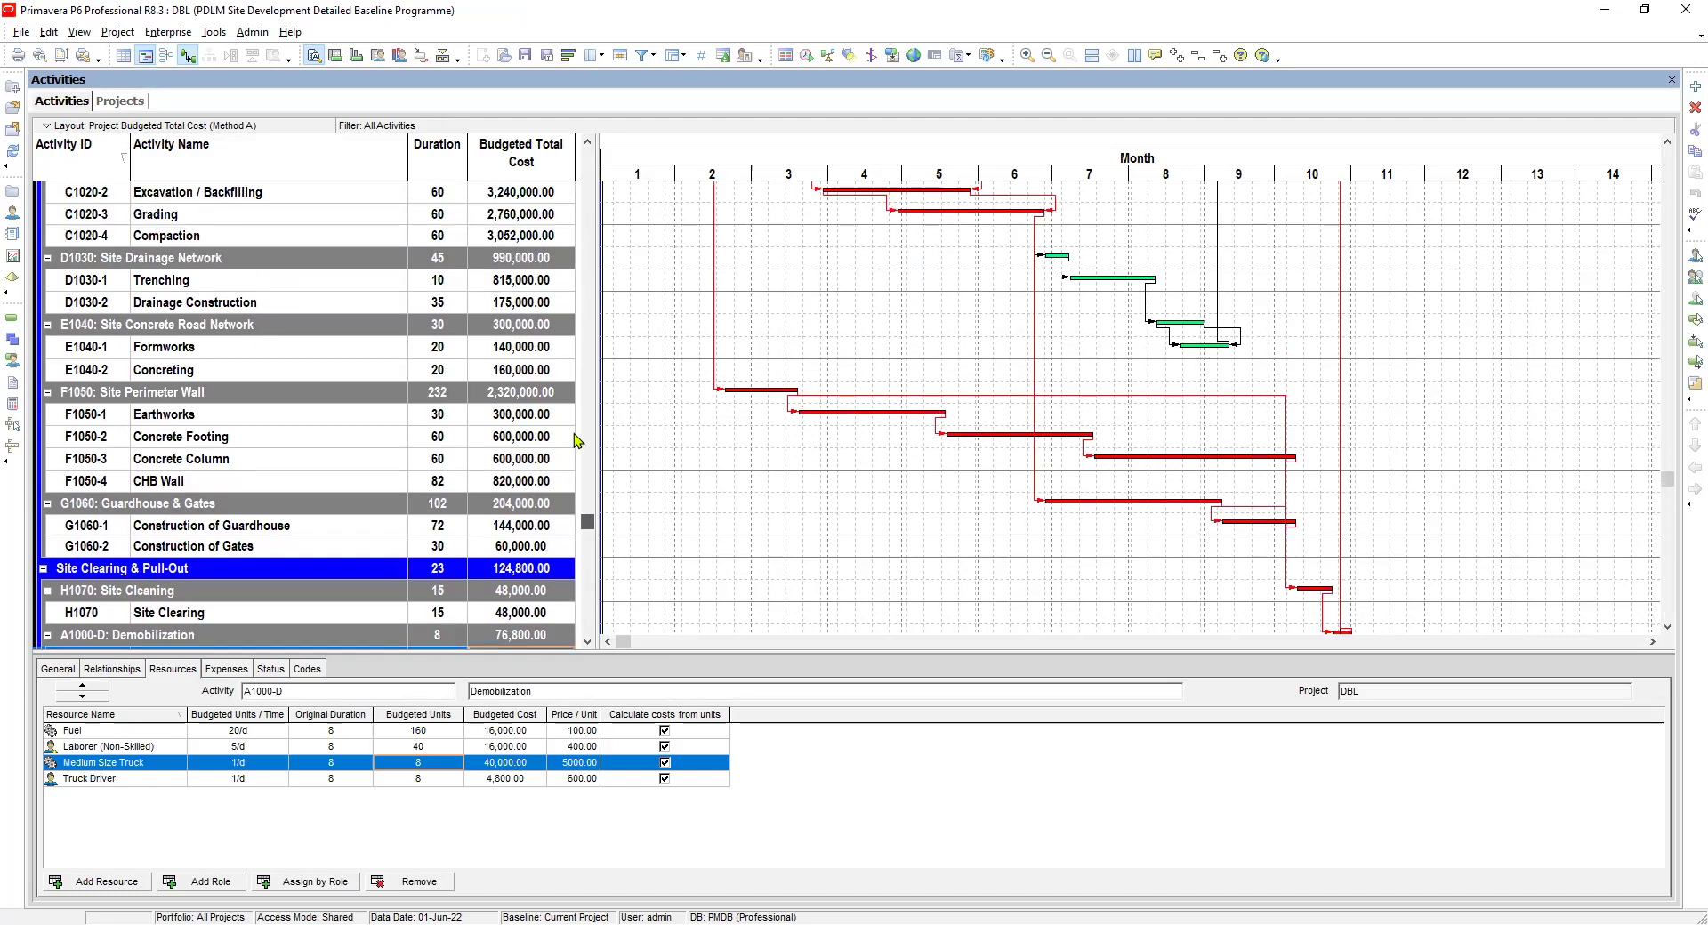
click(529, 194)
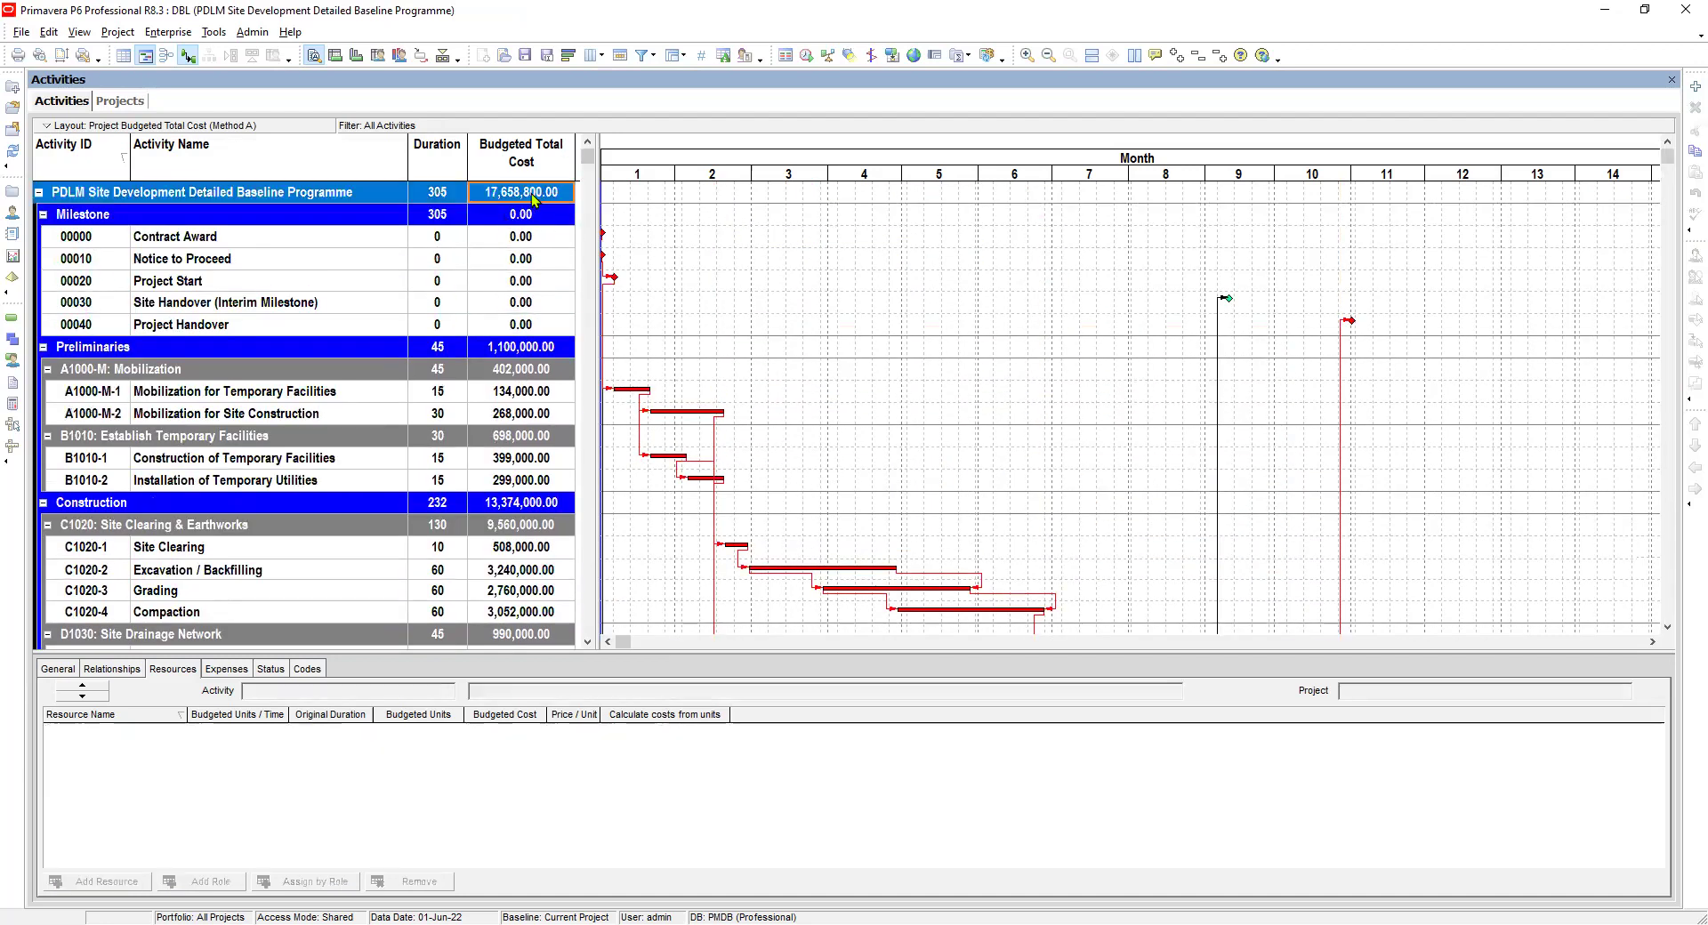
click(518, 239)
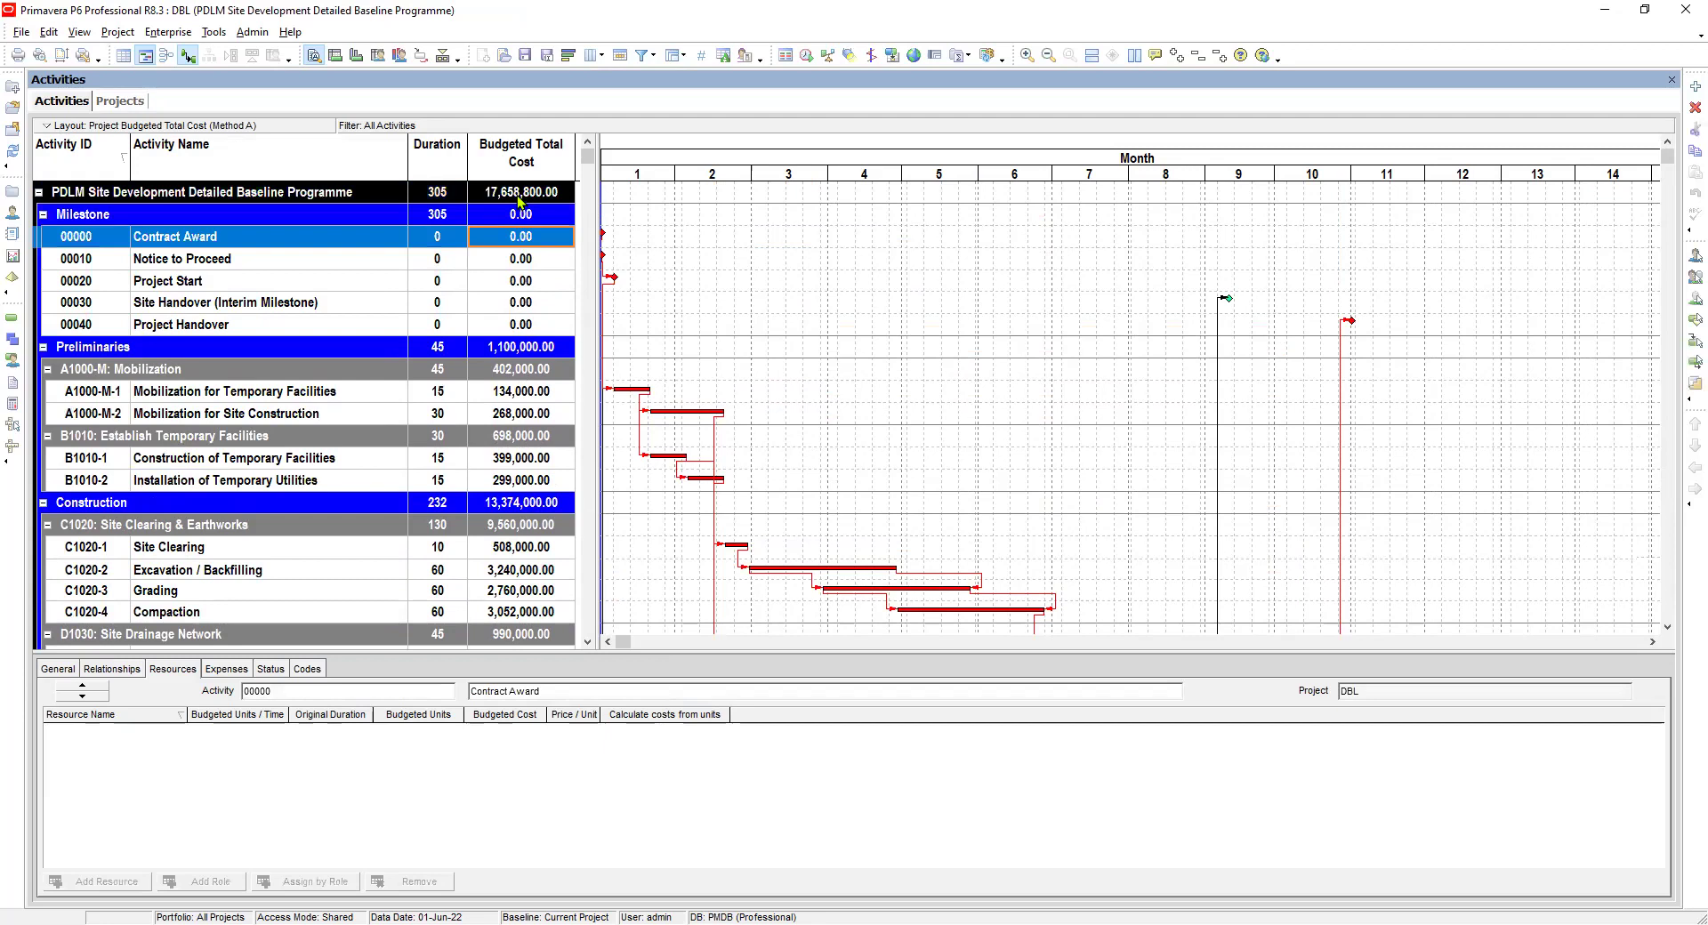
click(523, 198)
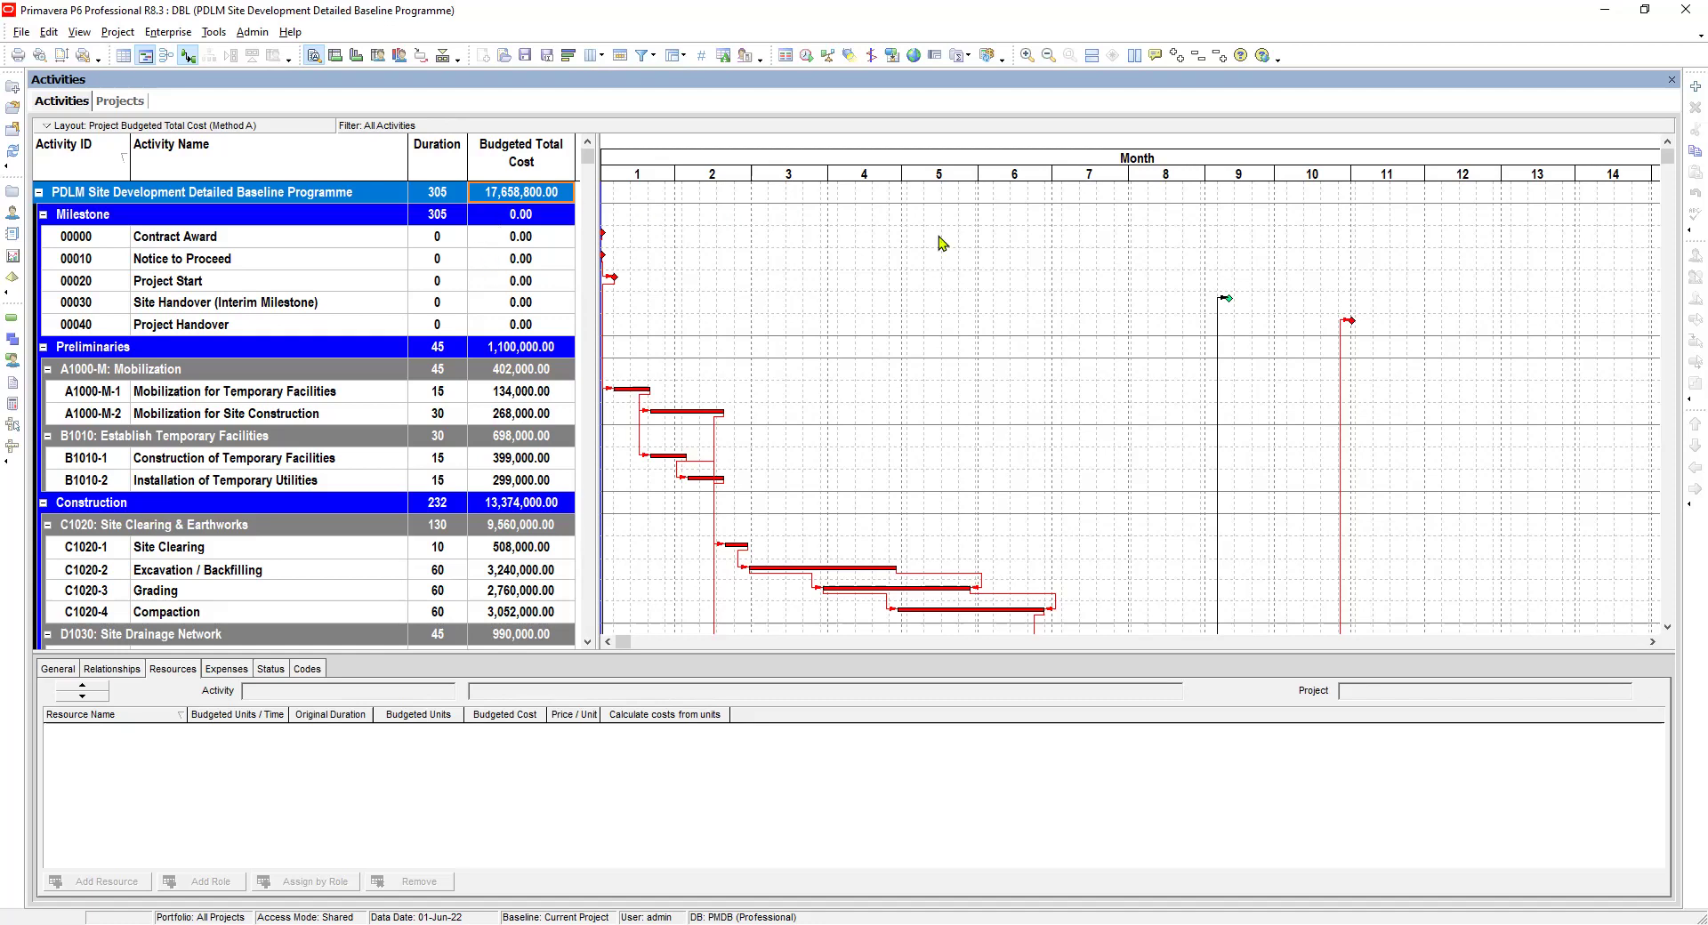
Open the Global Change list and review the definition of Resource Budgeted Cost (Method A)
click(914, 56)
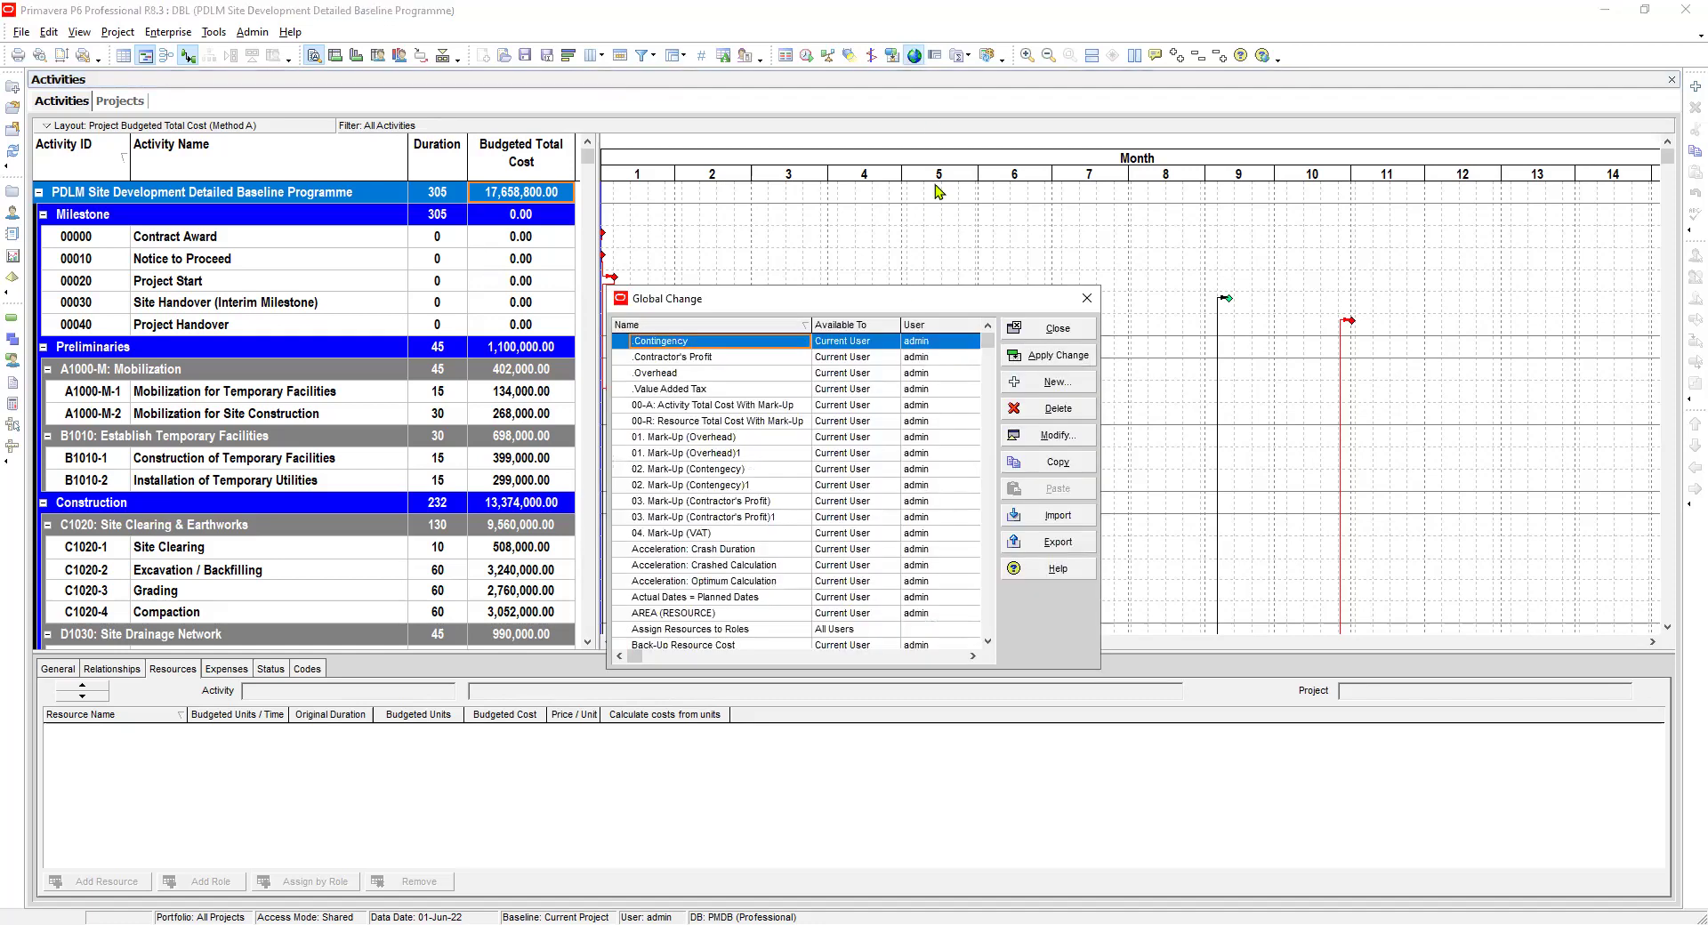
drag(889, 299, 935, 185)
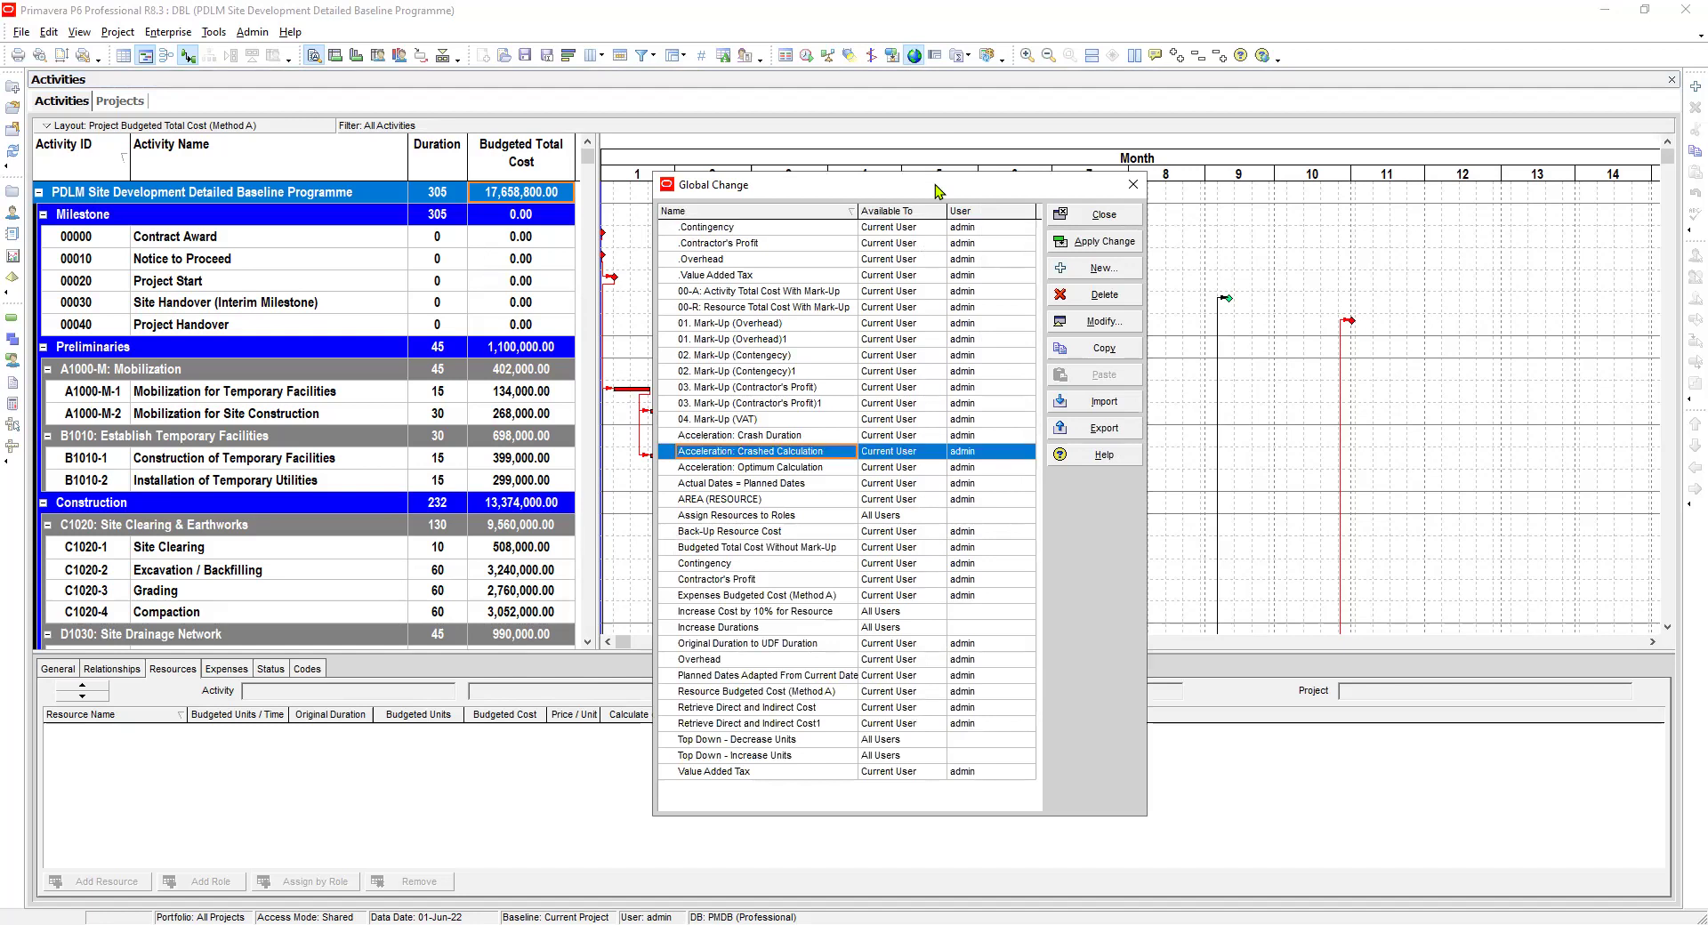
key(Down)
key(Down)
key(Down)
key(Down)
key(Down)
key(Down)
key(Down)
key(Down)
key(Down)
key(Down)
key(Down)
key(Down)
key(Down)
key(Down)
key(Down)
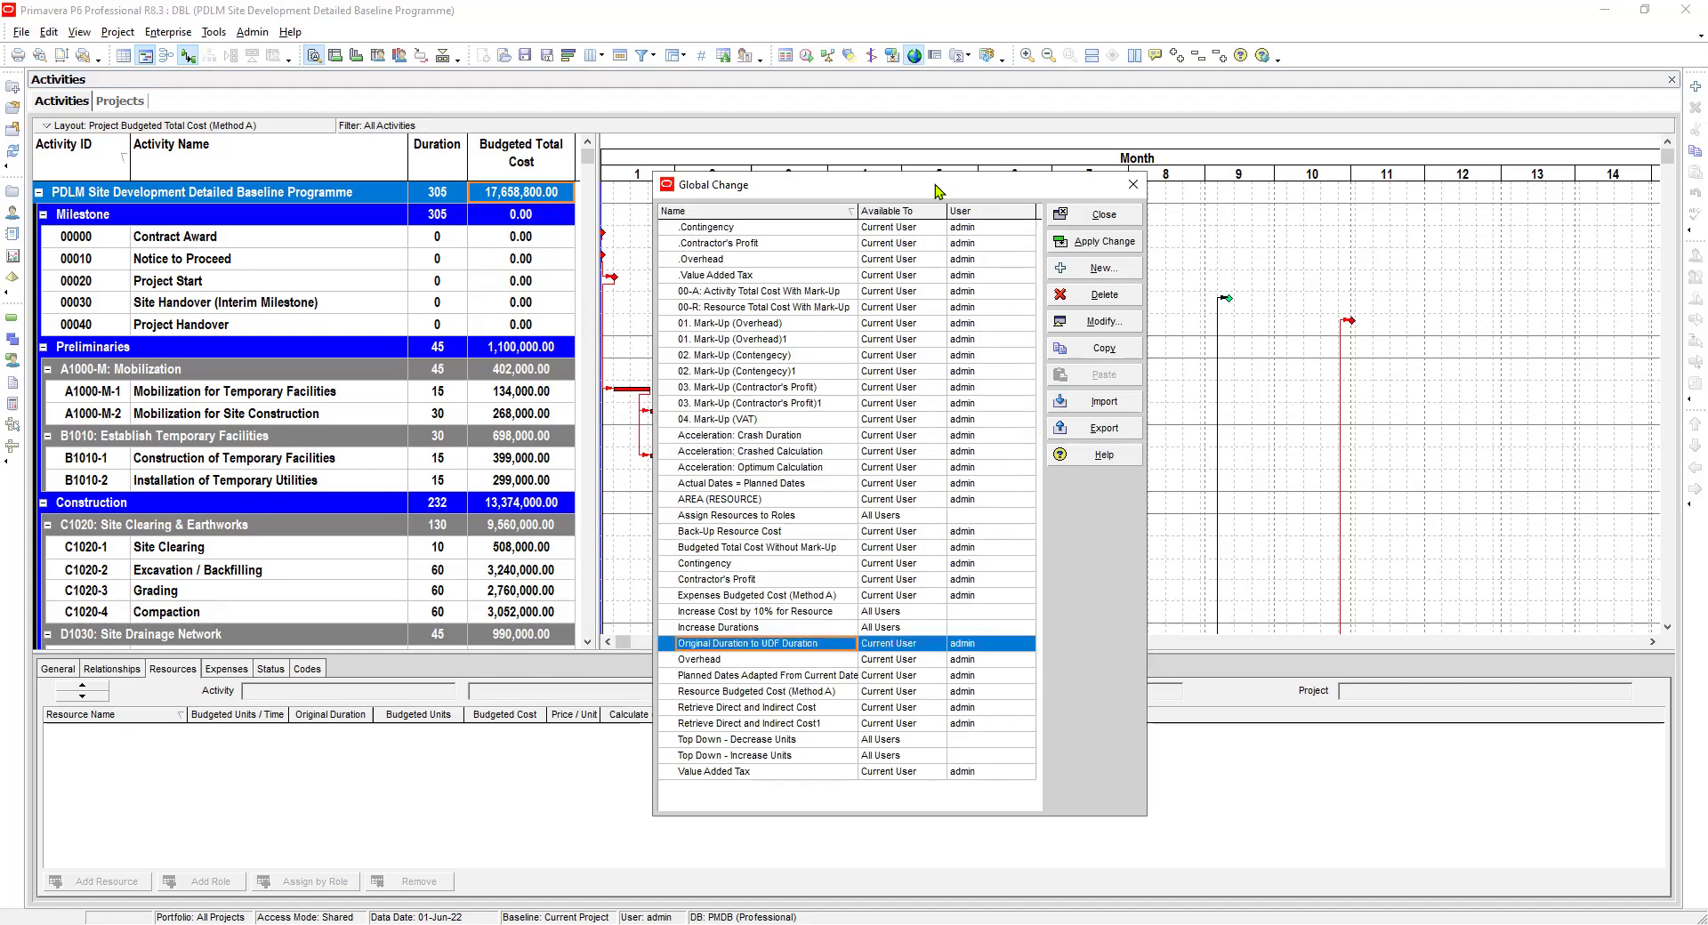
key(Down)
key(Up)
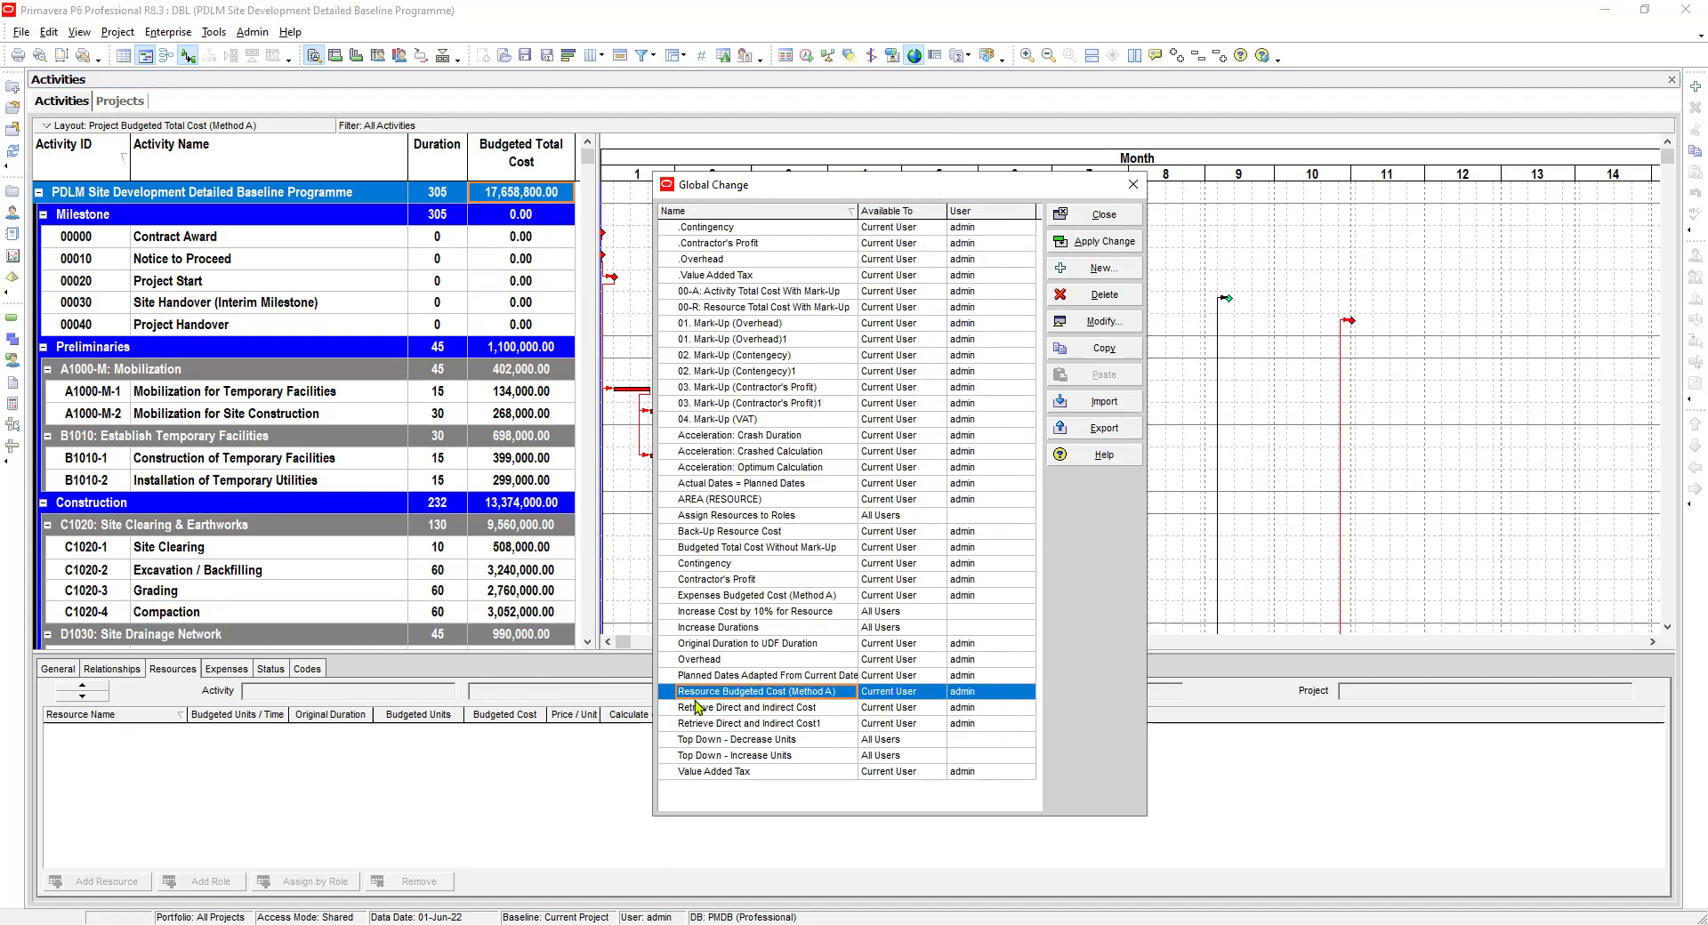
click(1096, 322)
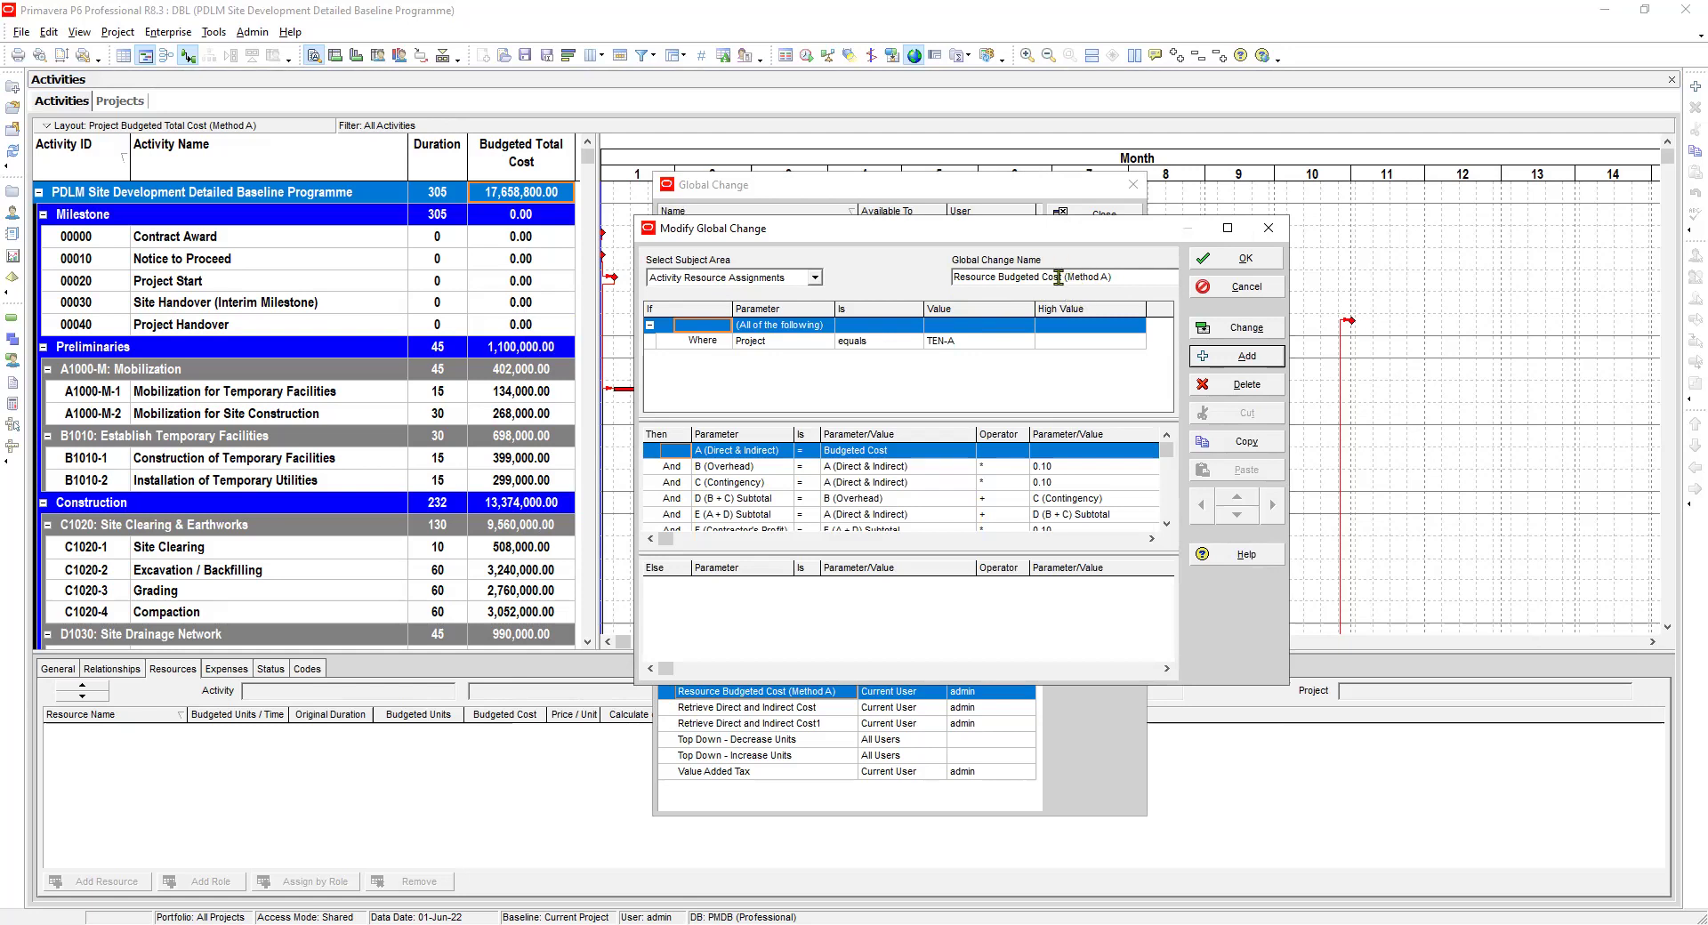
click(1265, 229)
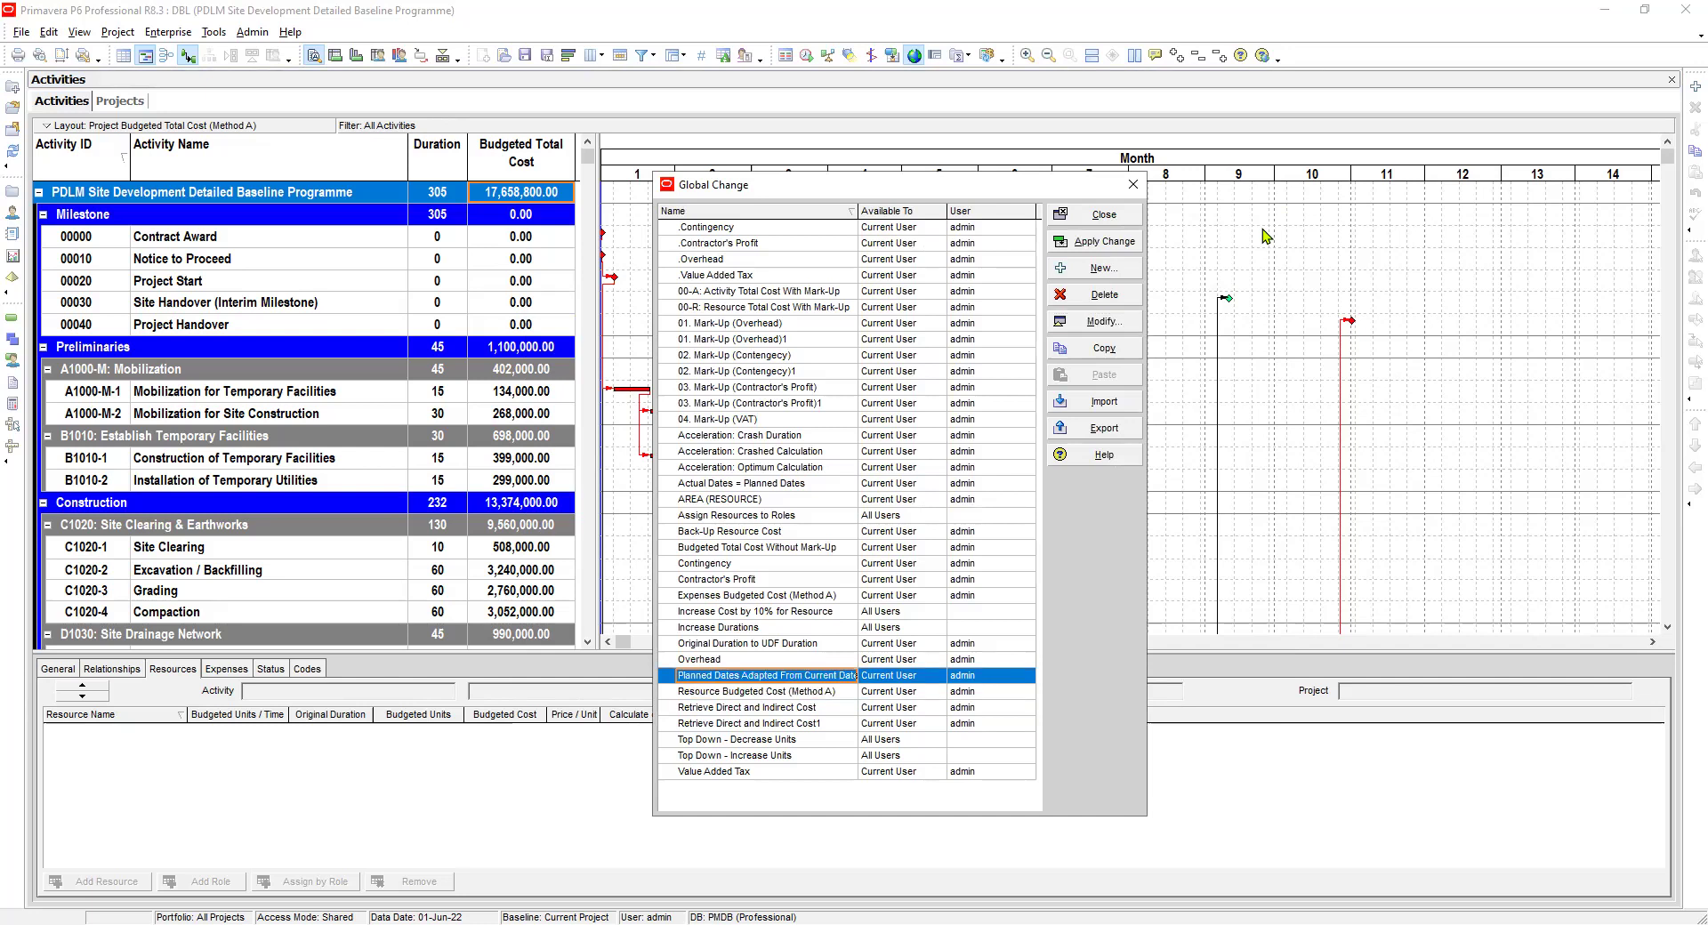
Duplicate the Resource Budgeted Cost (Method A) global change
key(Down)
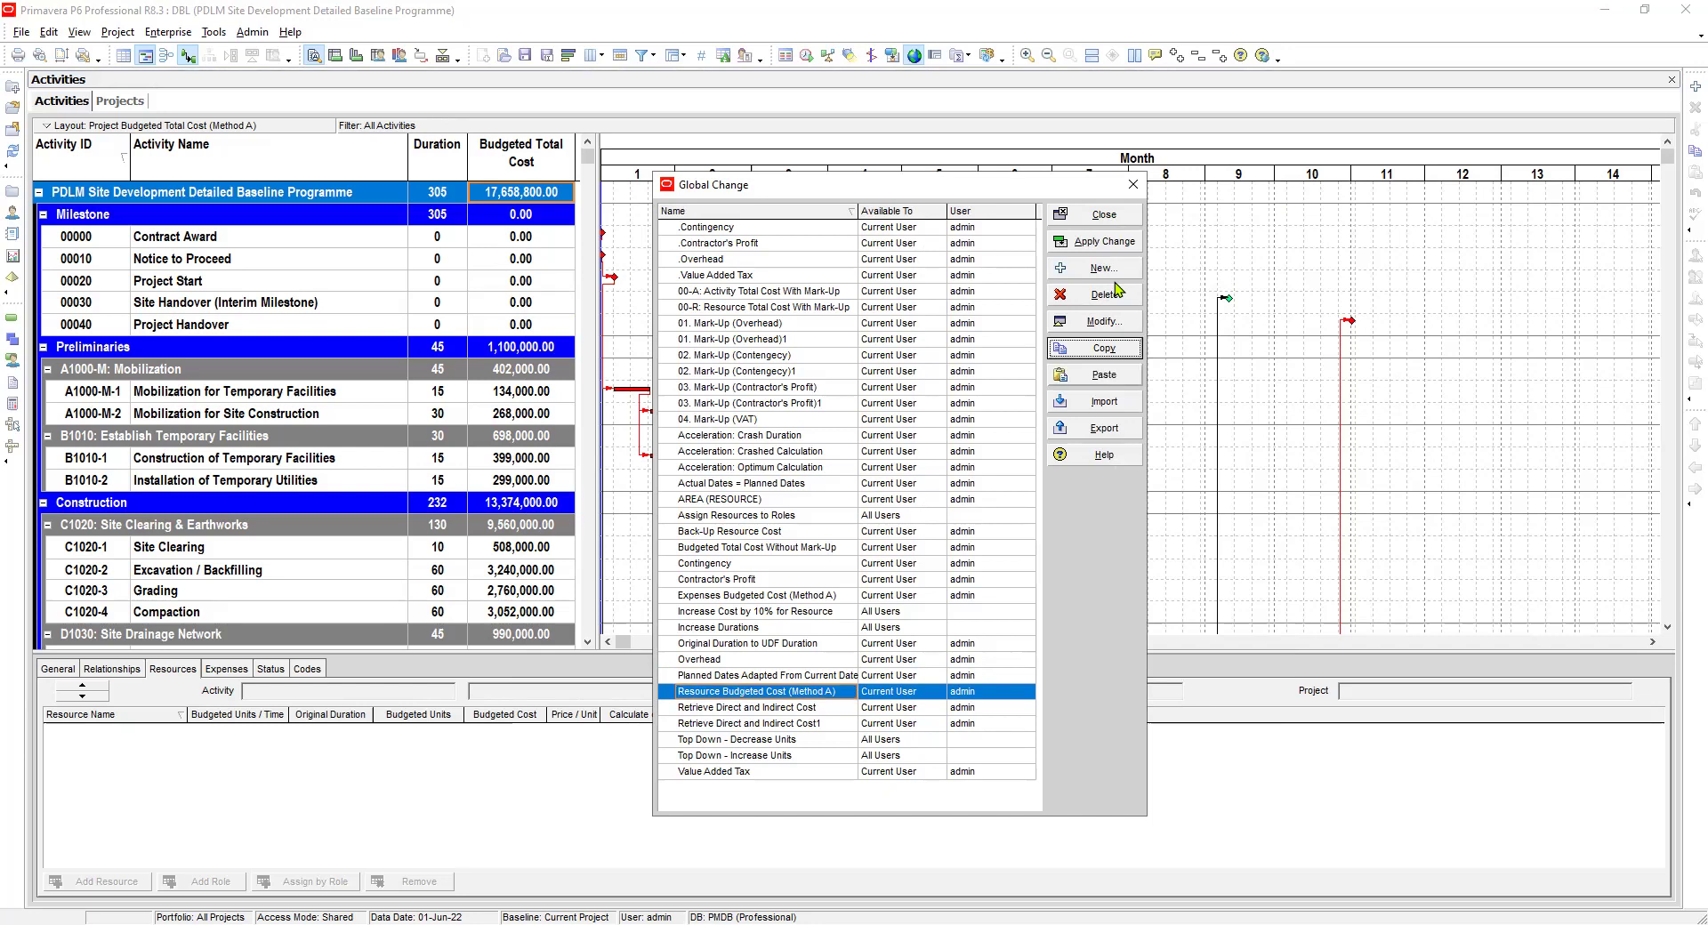
key(alt+p)
key(Tab)
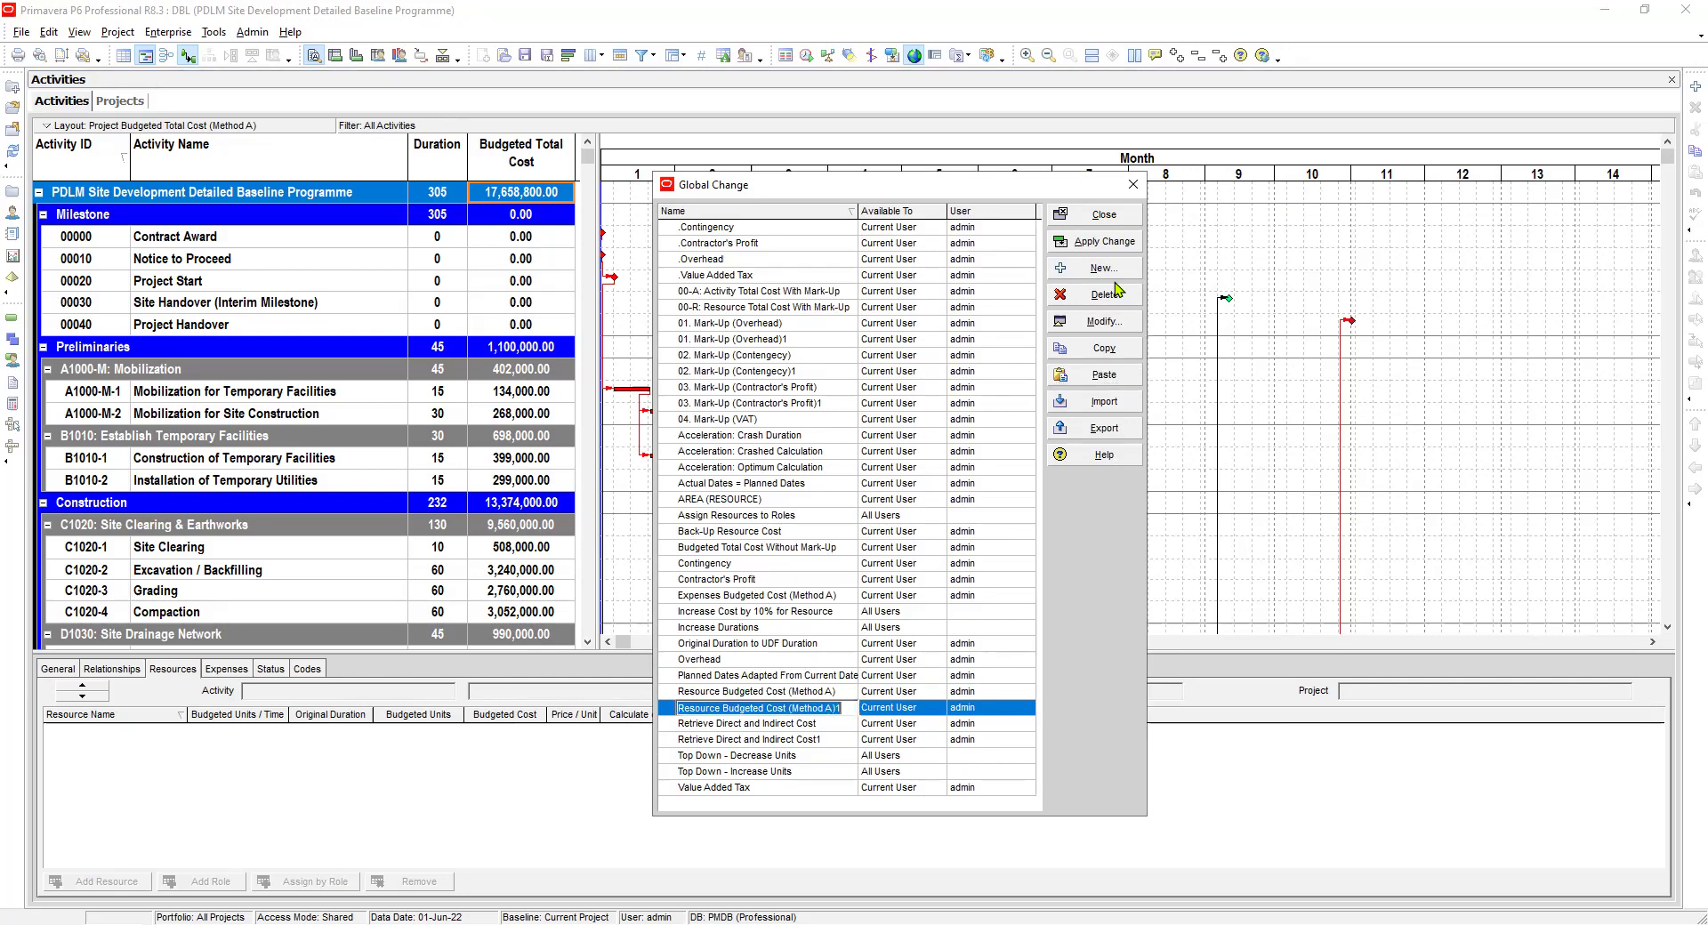
key(Up)
key(Down)
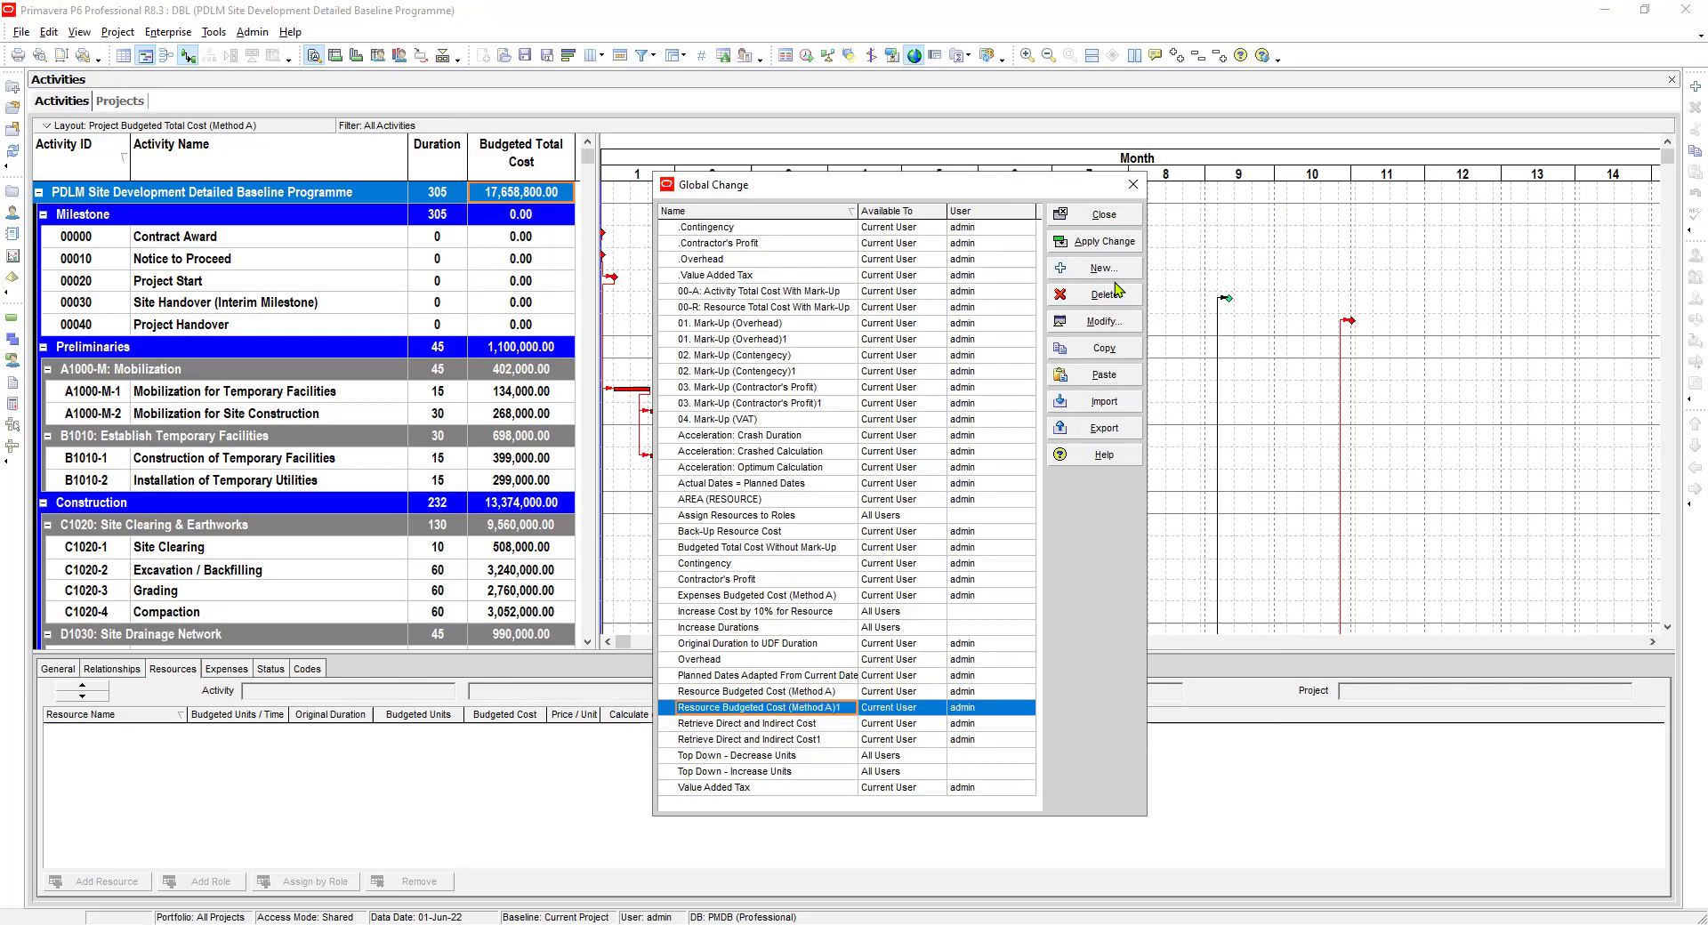
Rename the duplicated global change as Resource Budgeted Cost (DBP)
key(F2)
key(ctrl+Right)
key(ctrl+Right)
key(Right)
key(shift+Right)
key(shift+Right)
key(shift+Right)
key(shift+Right)
key(shift+Right)
key(shift+Right)
key(shift+Right)
key(shift+Right)
key(shift+Right)
key(shift+Right)
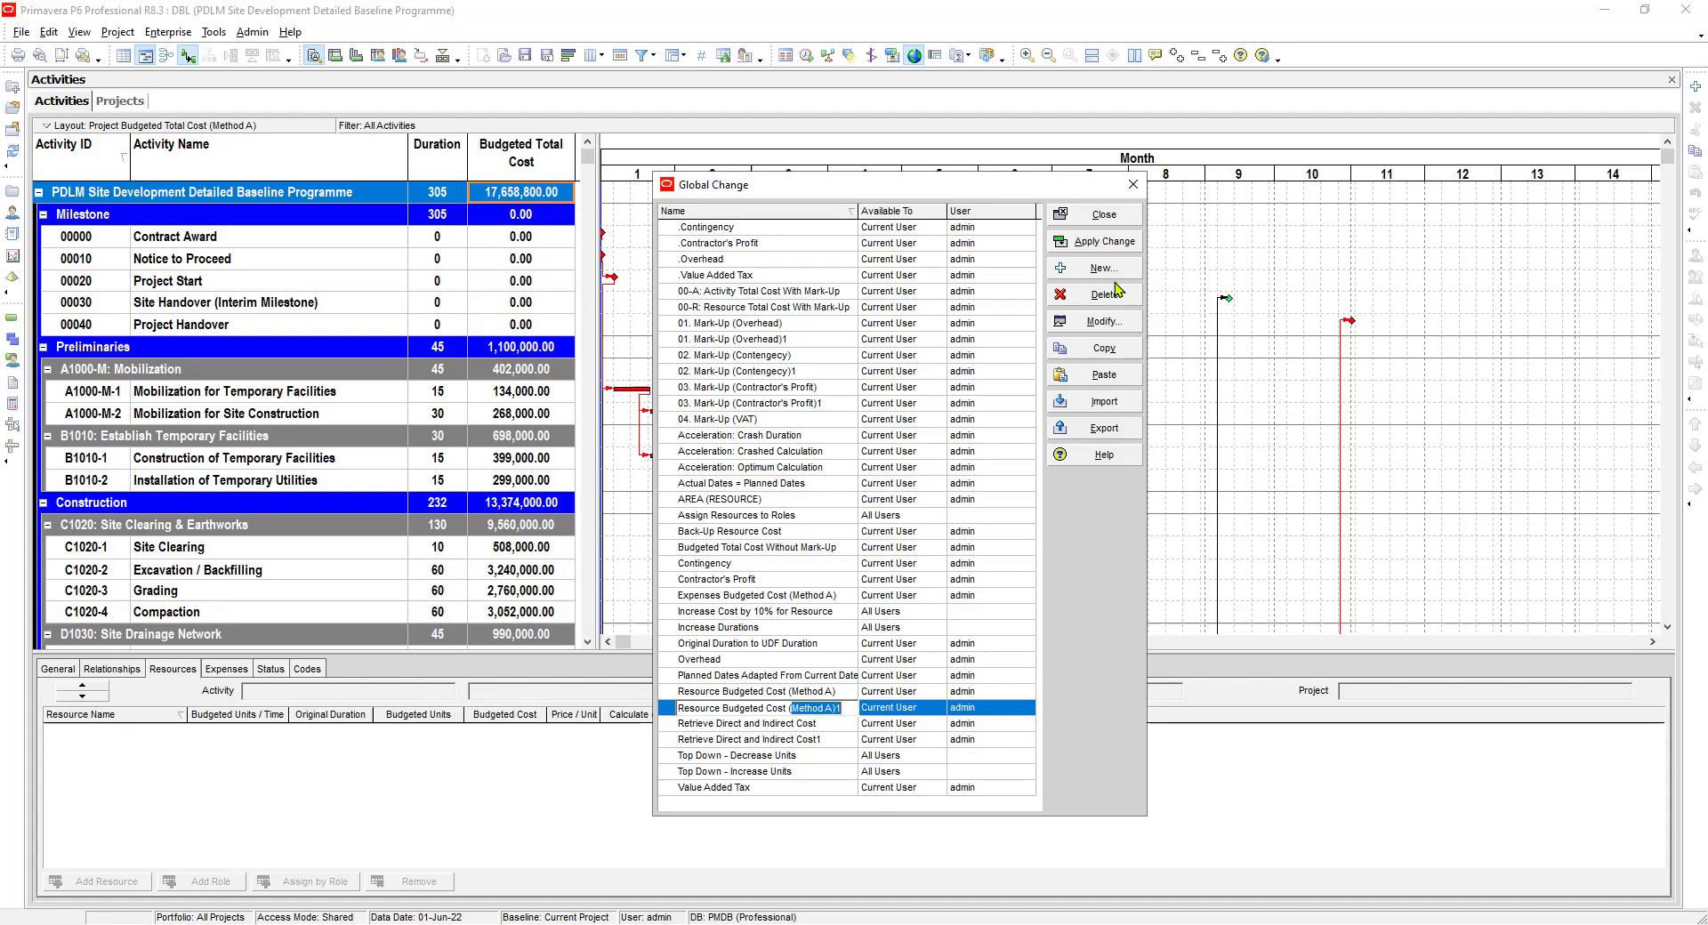
text(D)
key(Return)
key(Up)
key(Up)
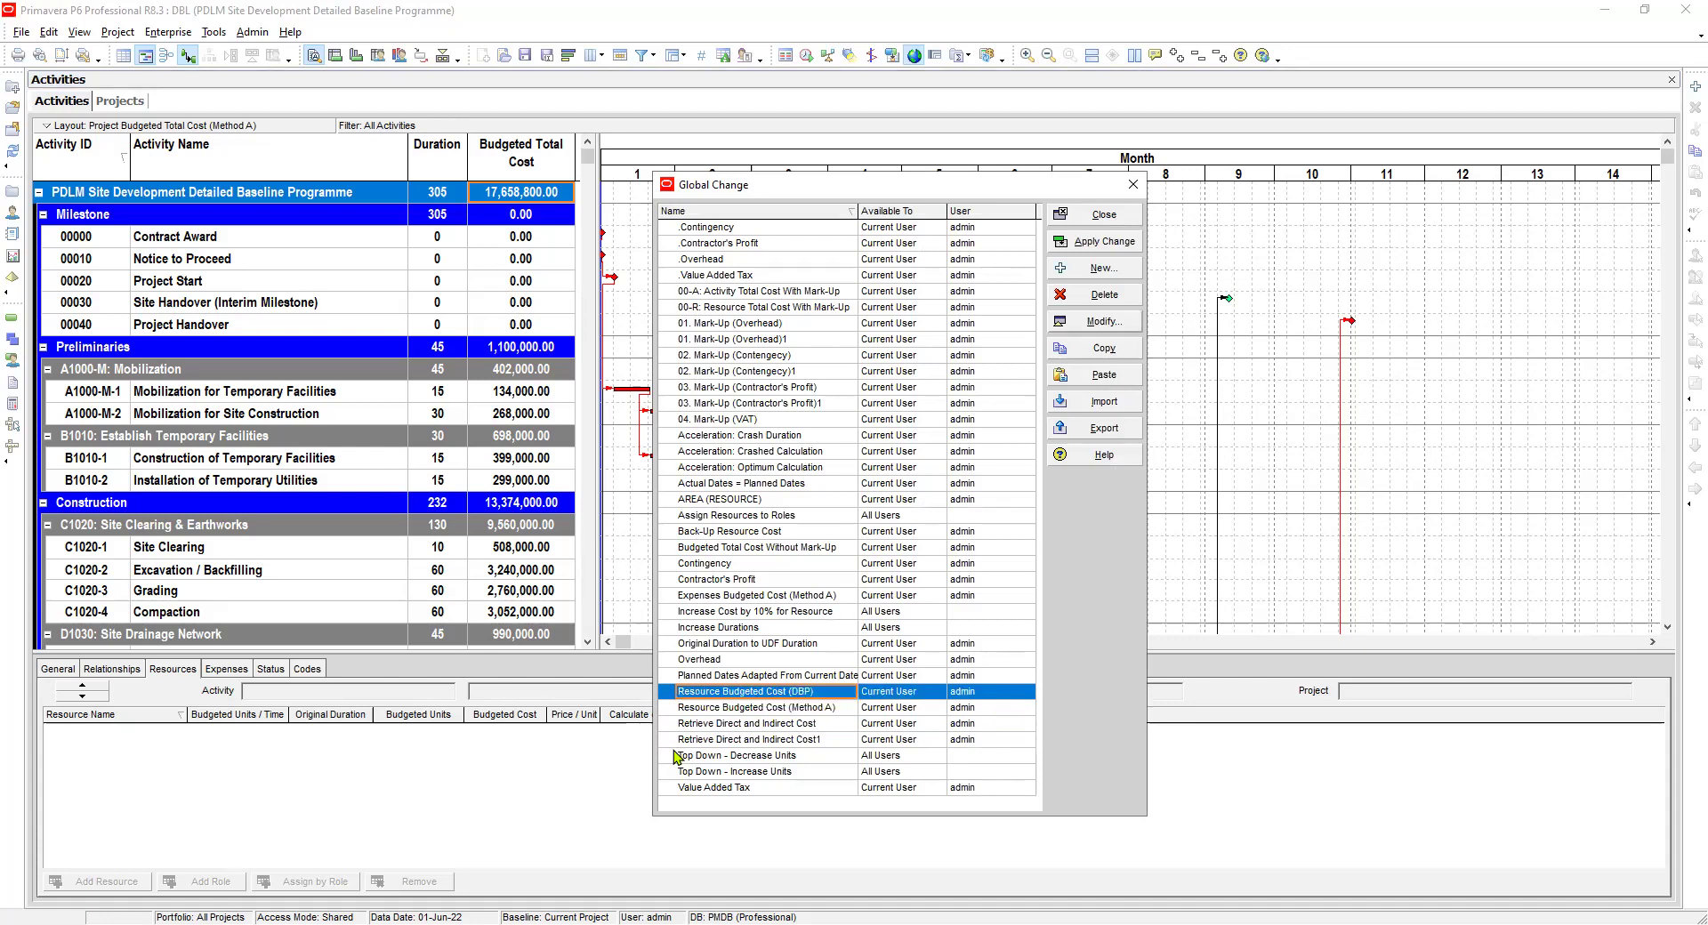
Modify the Resource Budgeted Cost (DBP) global change so its If condition applies where Project equals DBL
key(alt+m)
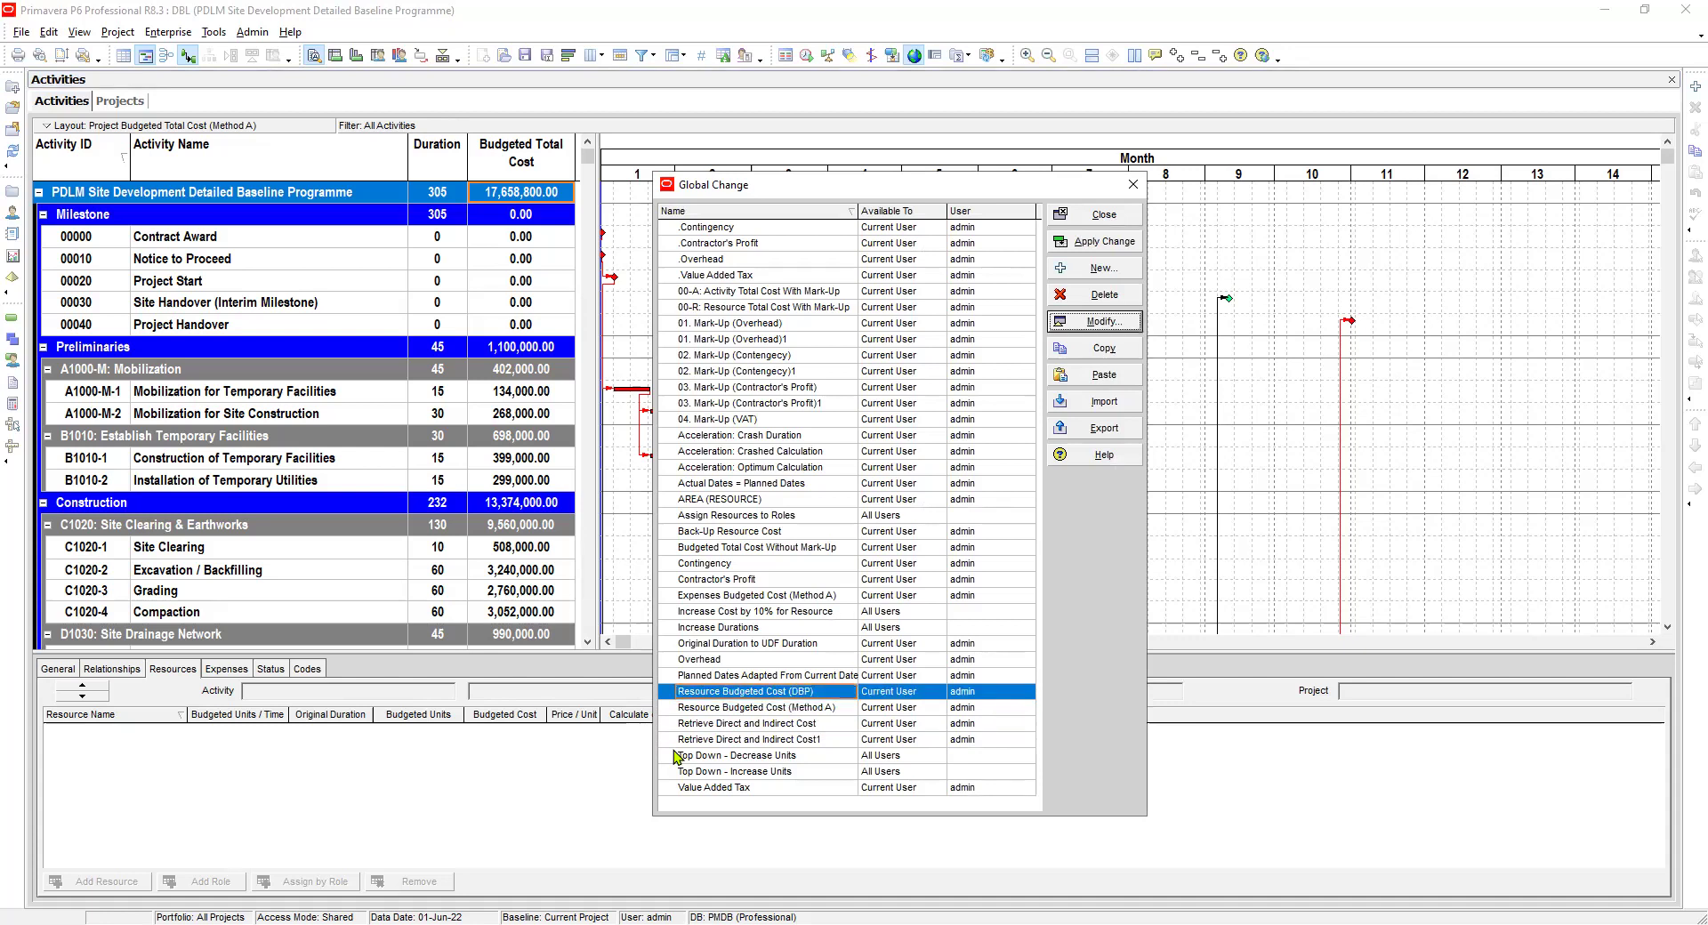
key(Return)
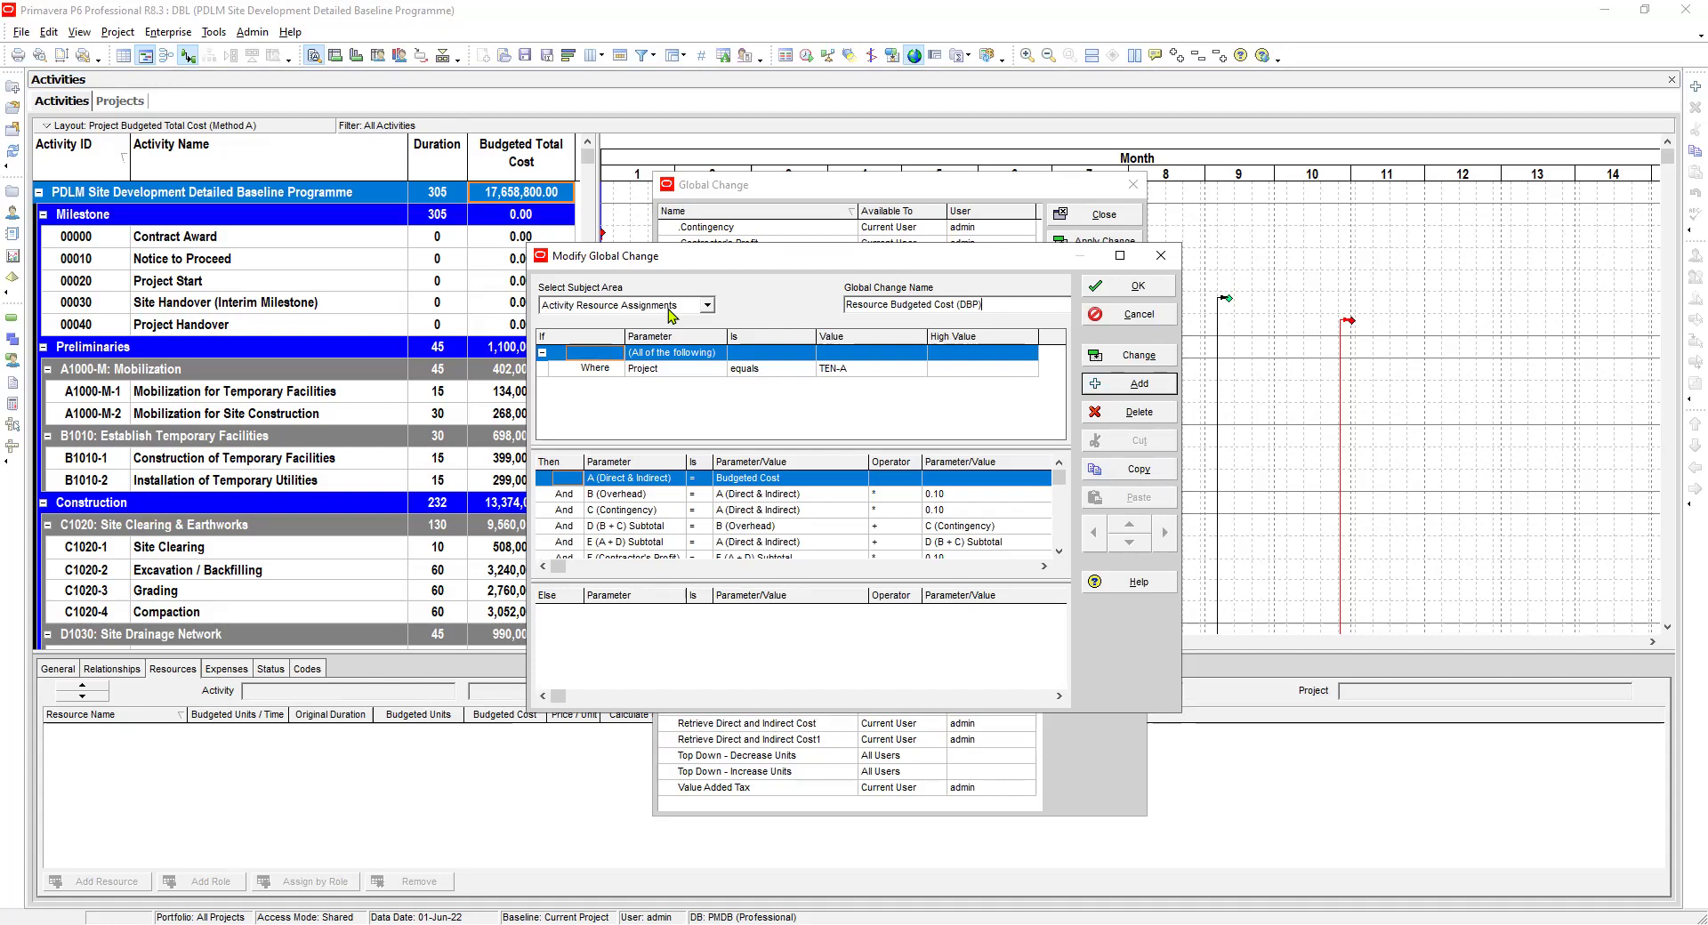
click(659, 376)
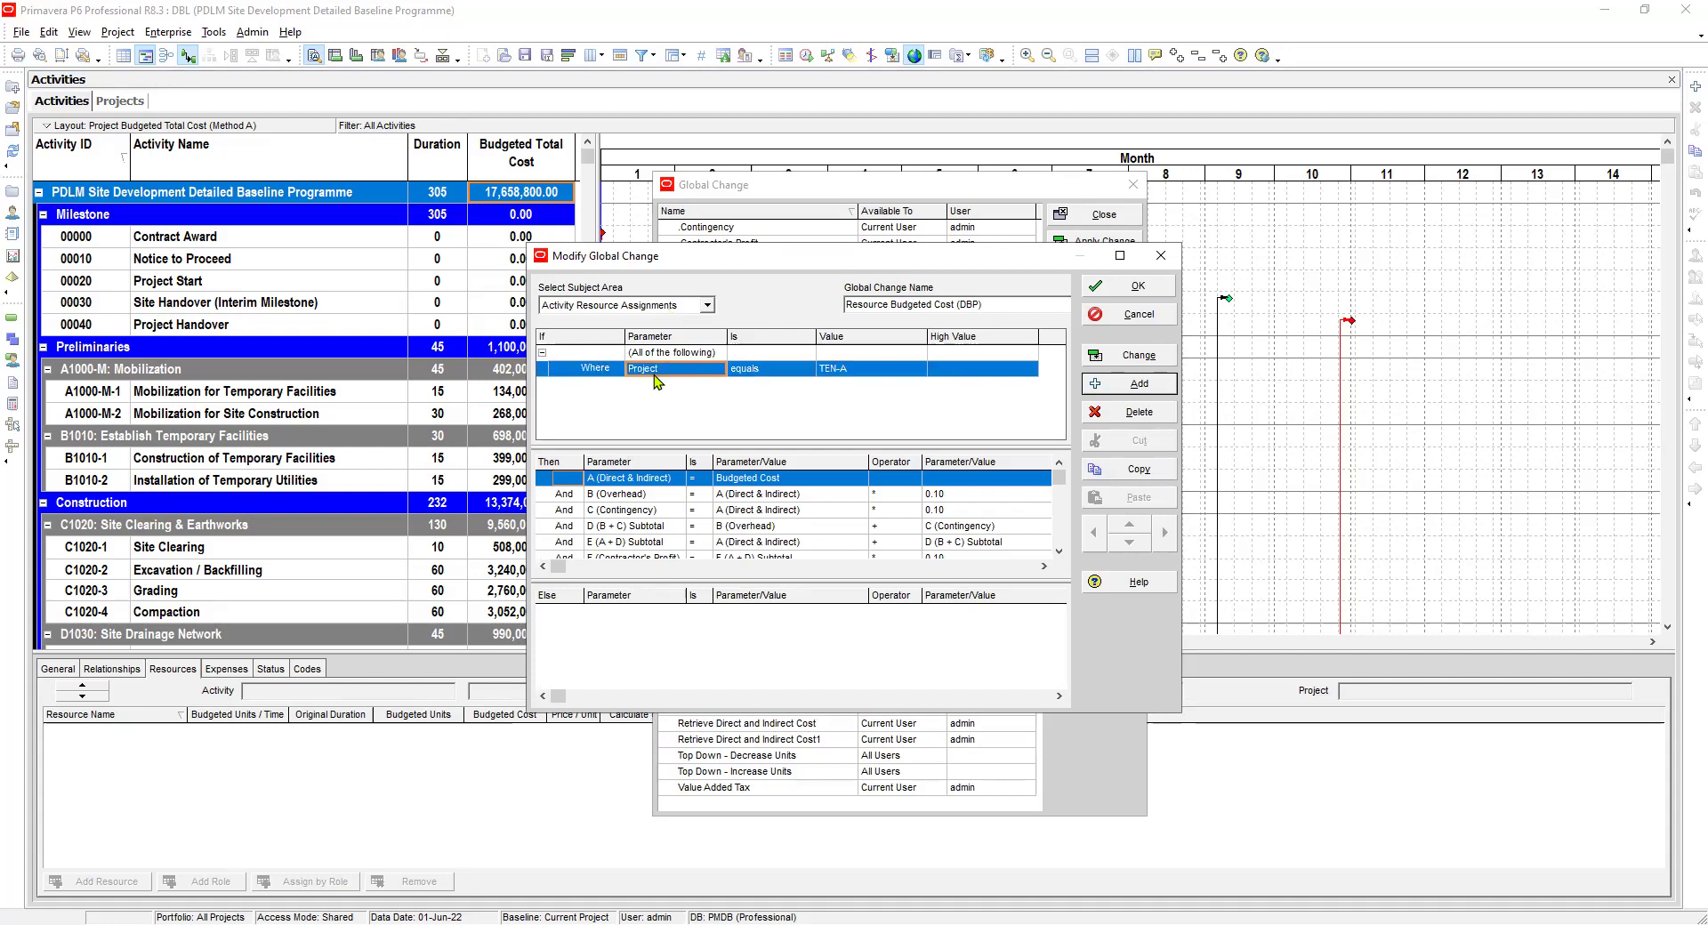
key(Tab)
key(Tab)
key(F2)
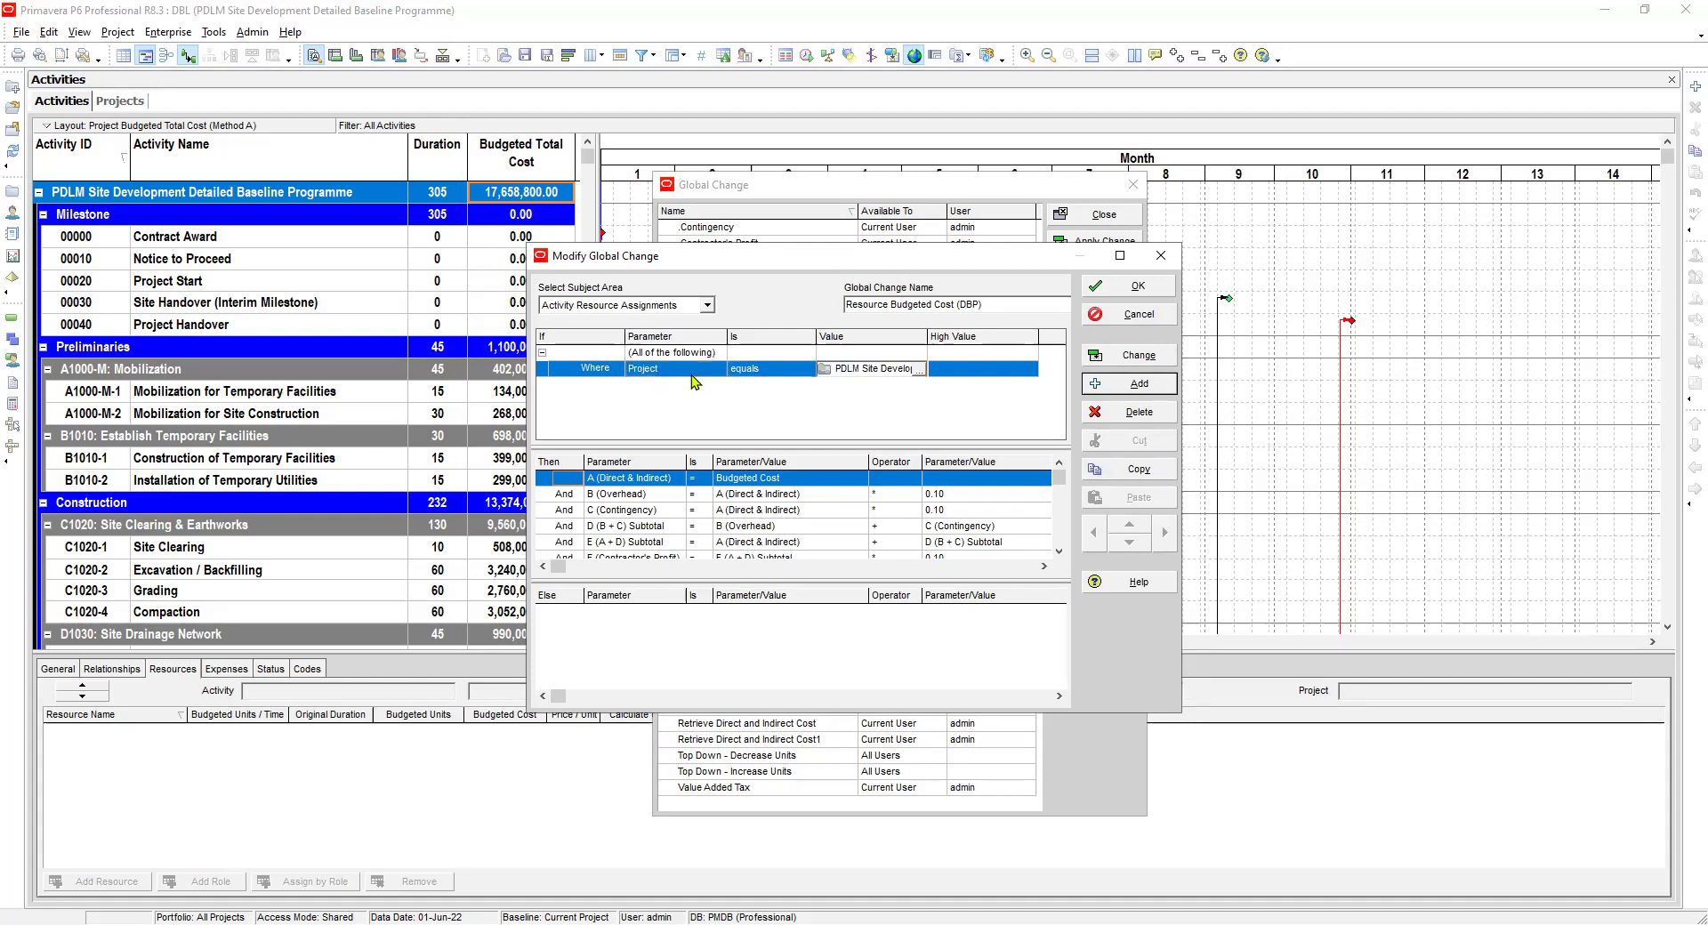
text(dbp)
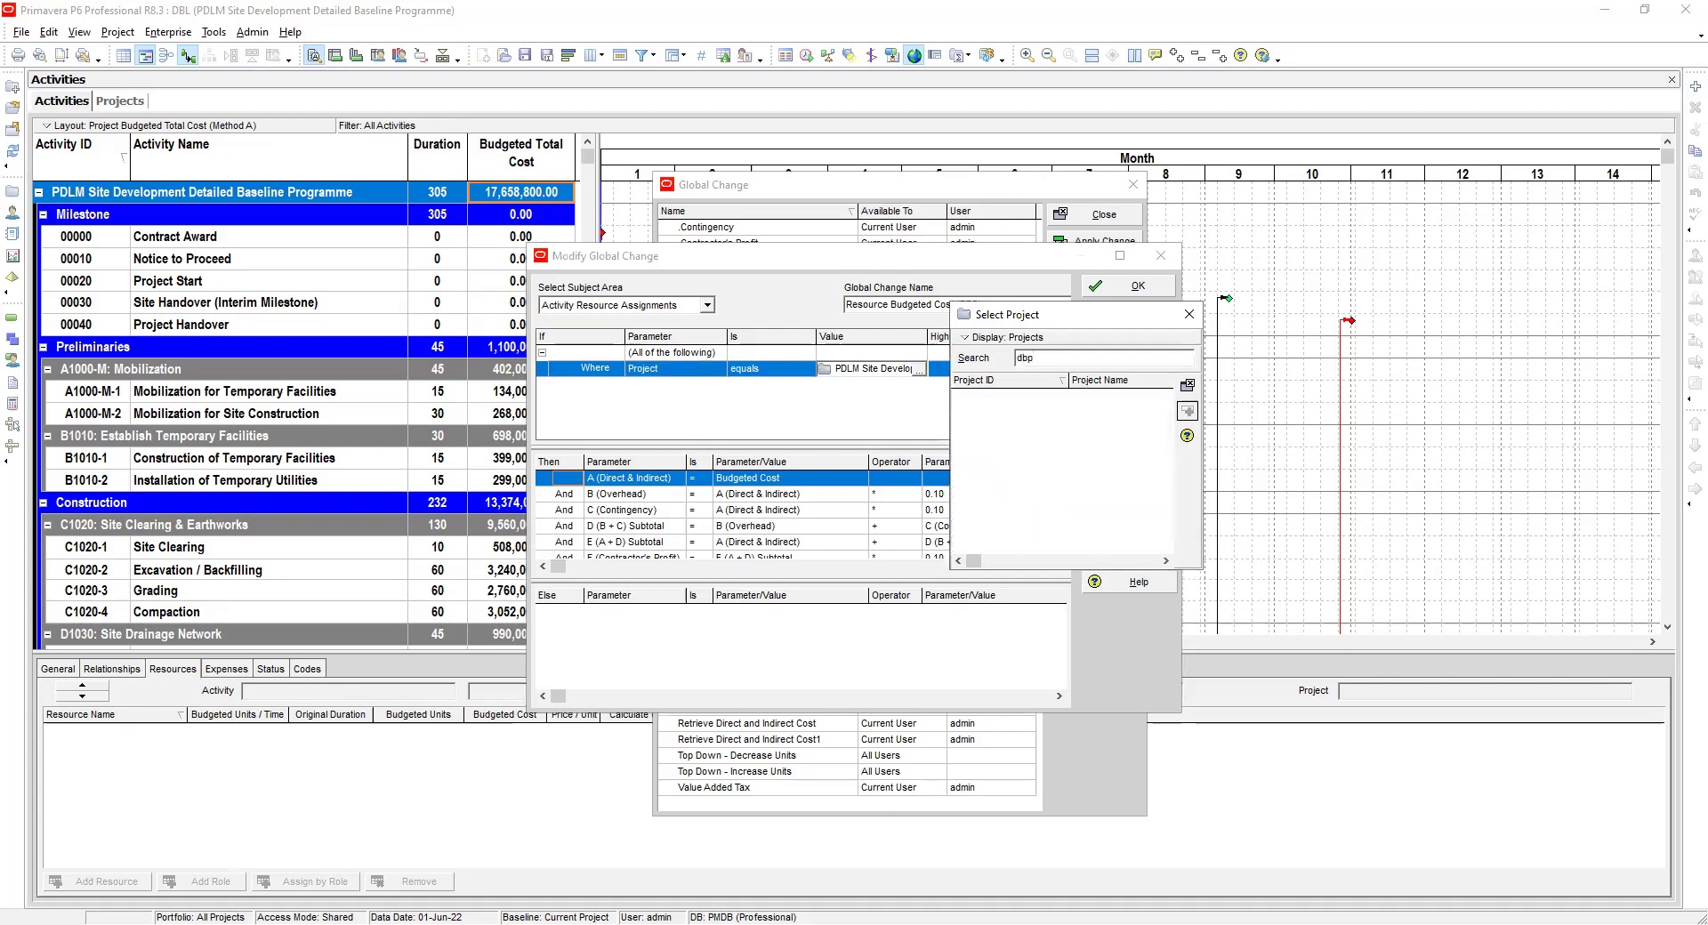
key(BackSpace)
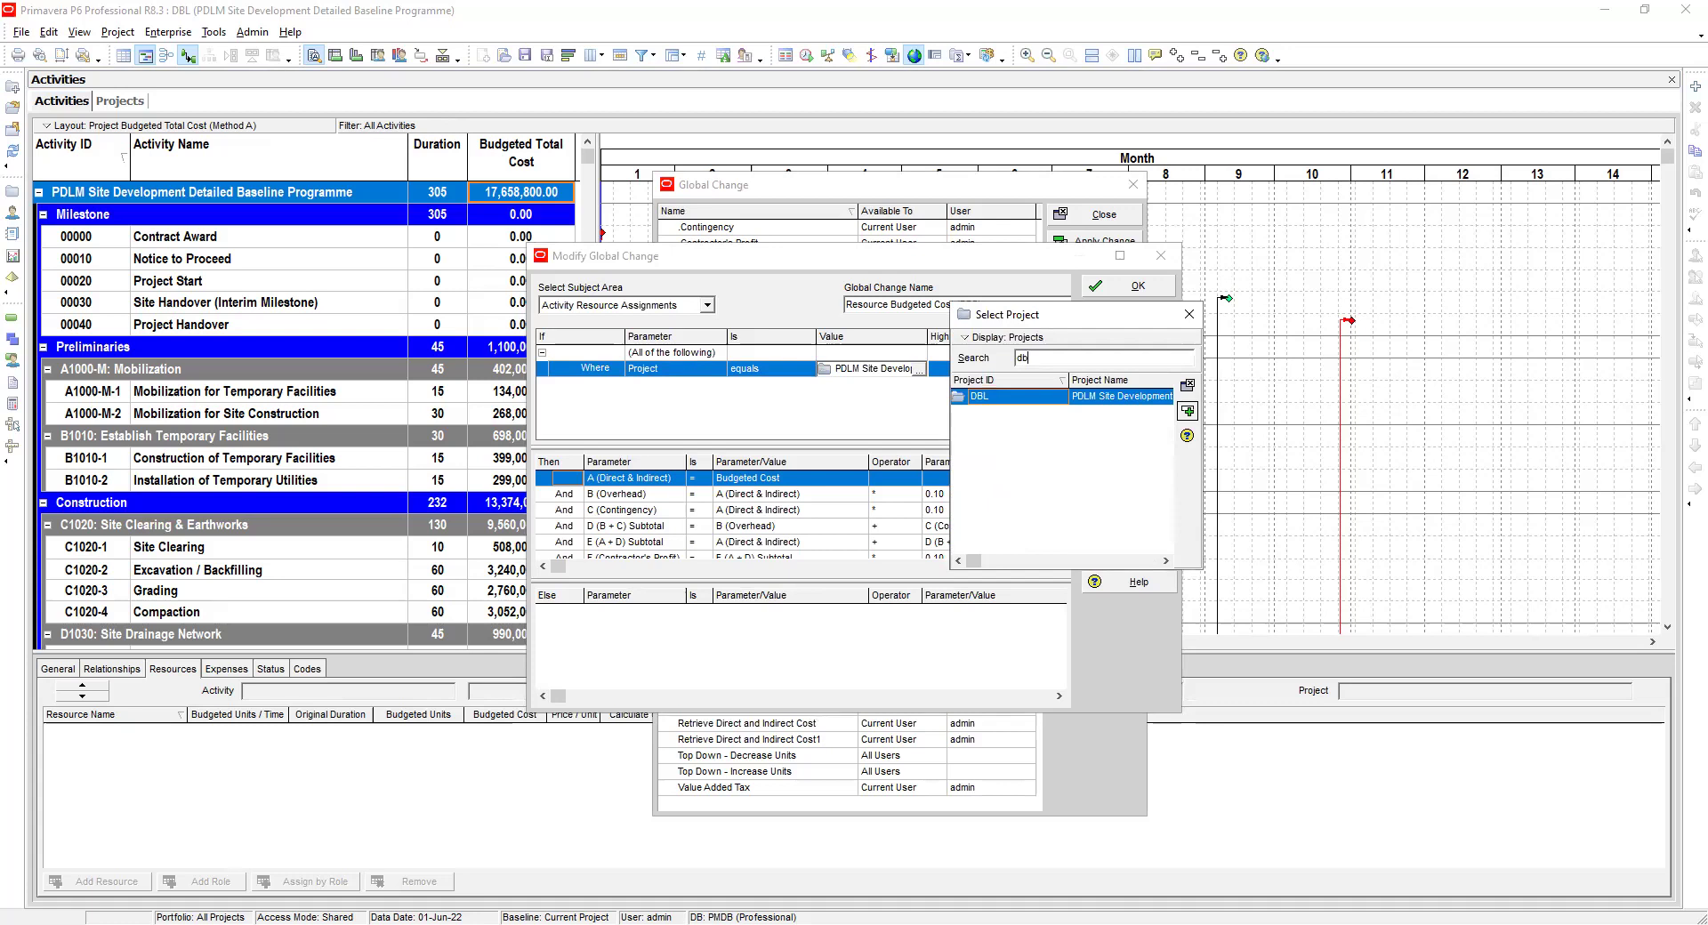
click(1018, 397)
click(1188, 411)
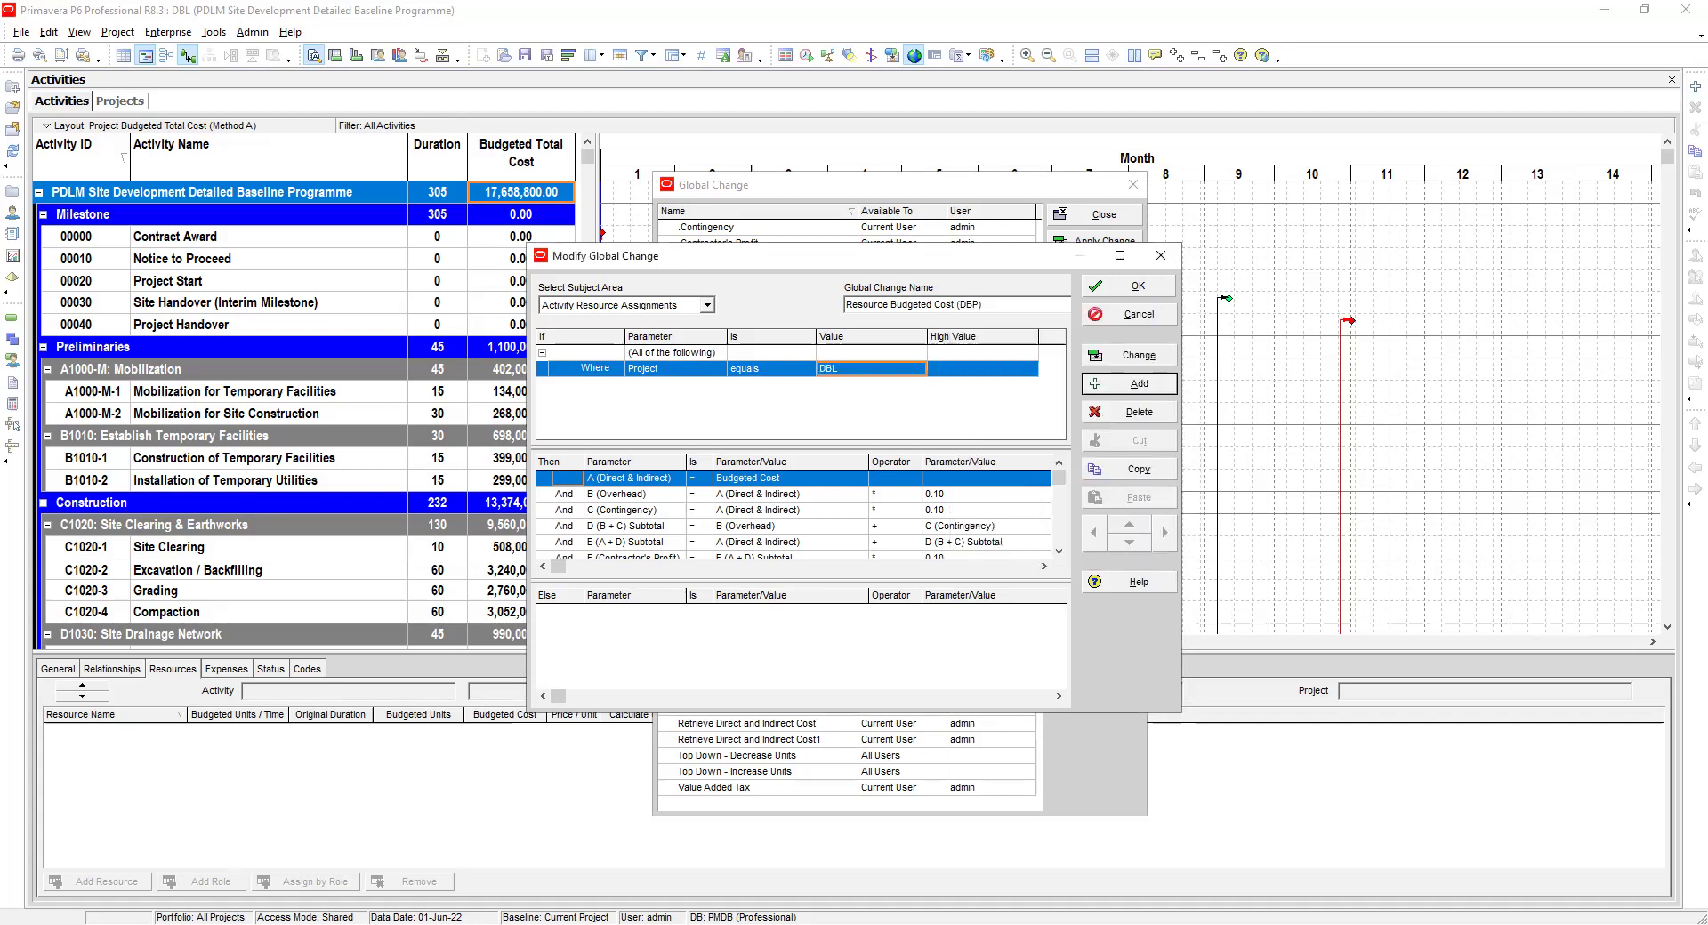
Review the parameter, operator and value of the project condition in the global change
click(772, 368)
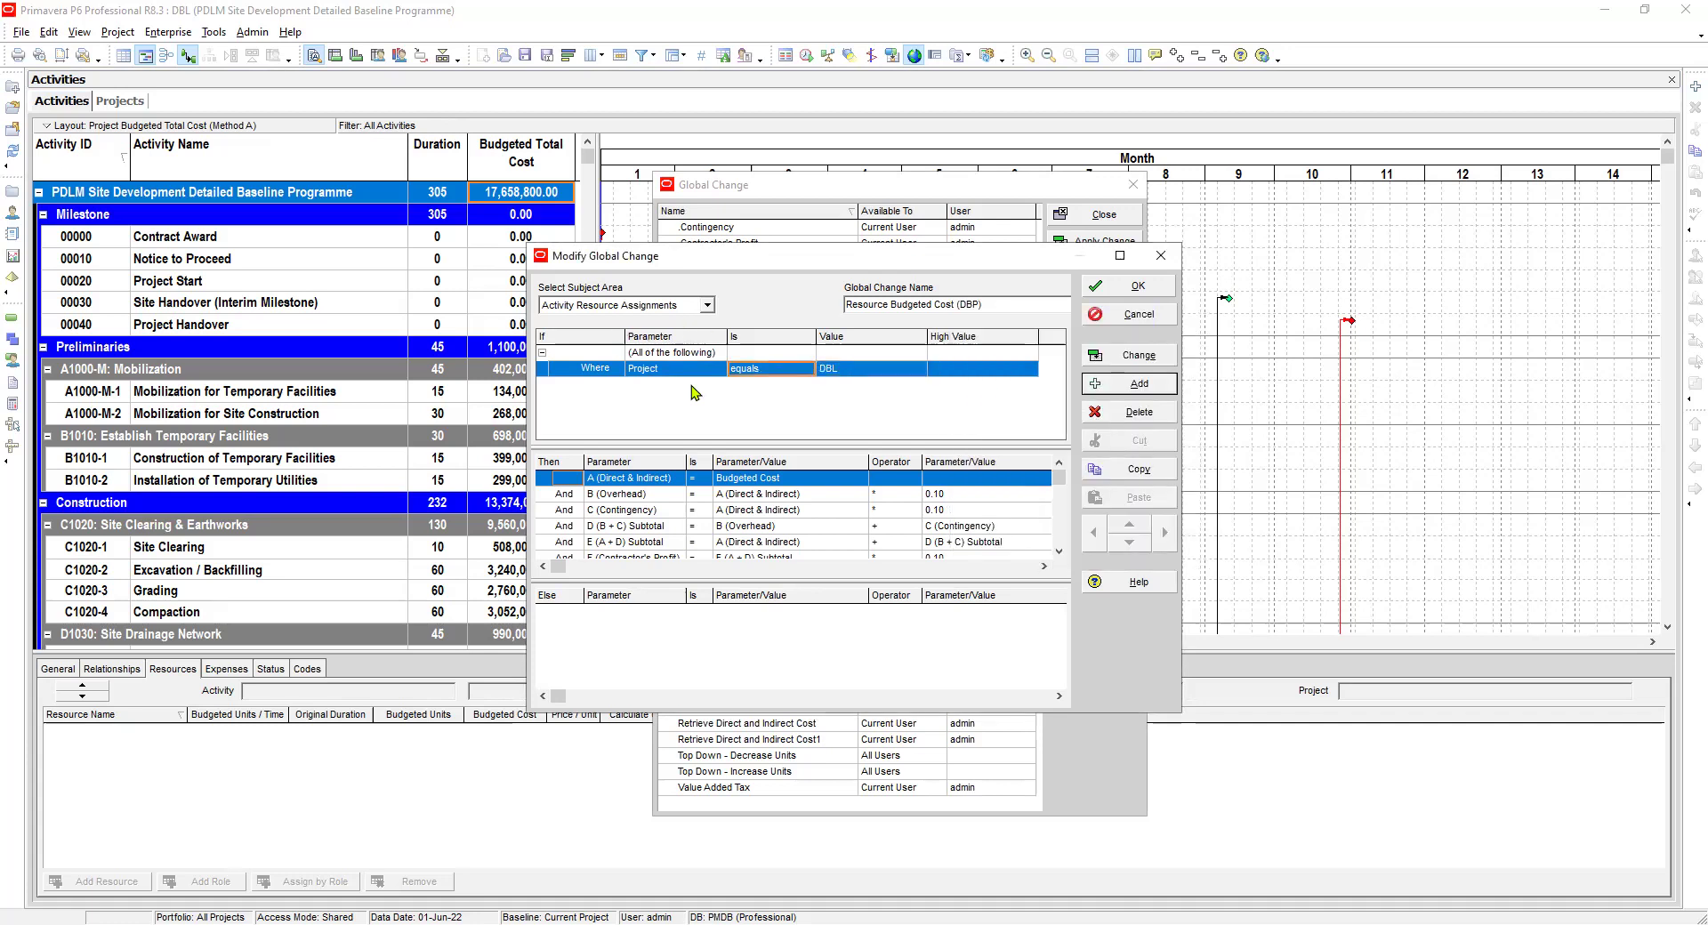
key(Tab)
key(Right)
key(Left)
key(Left)
key(Right)
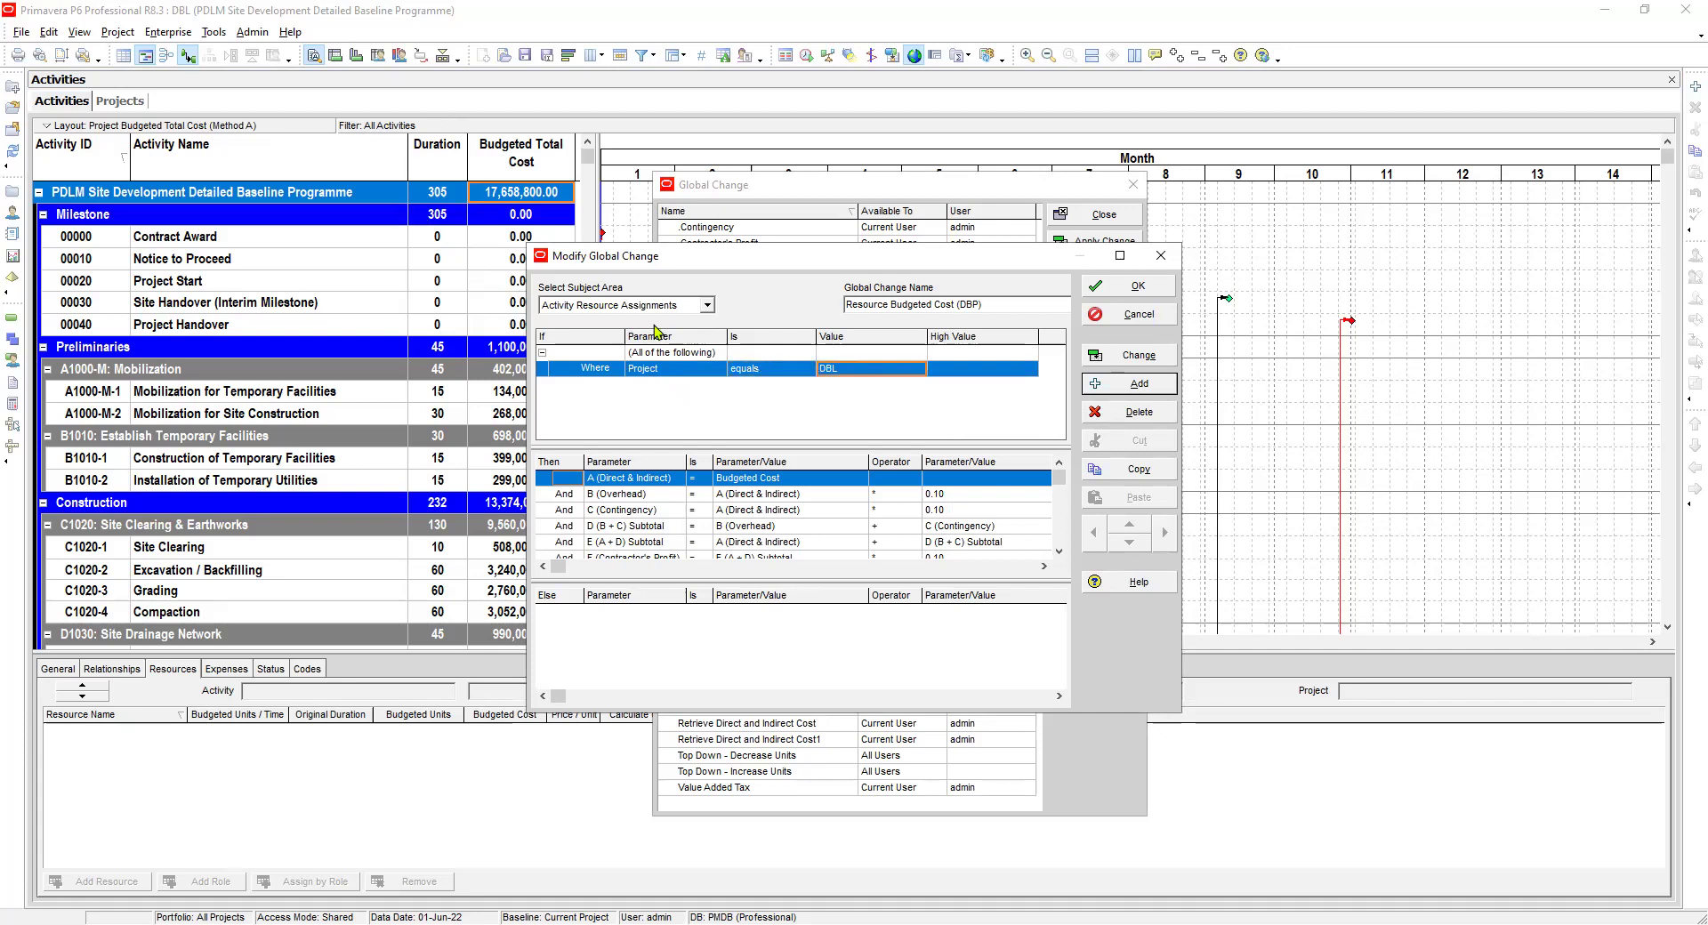
click(691, 372)
key(Right)
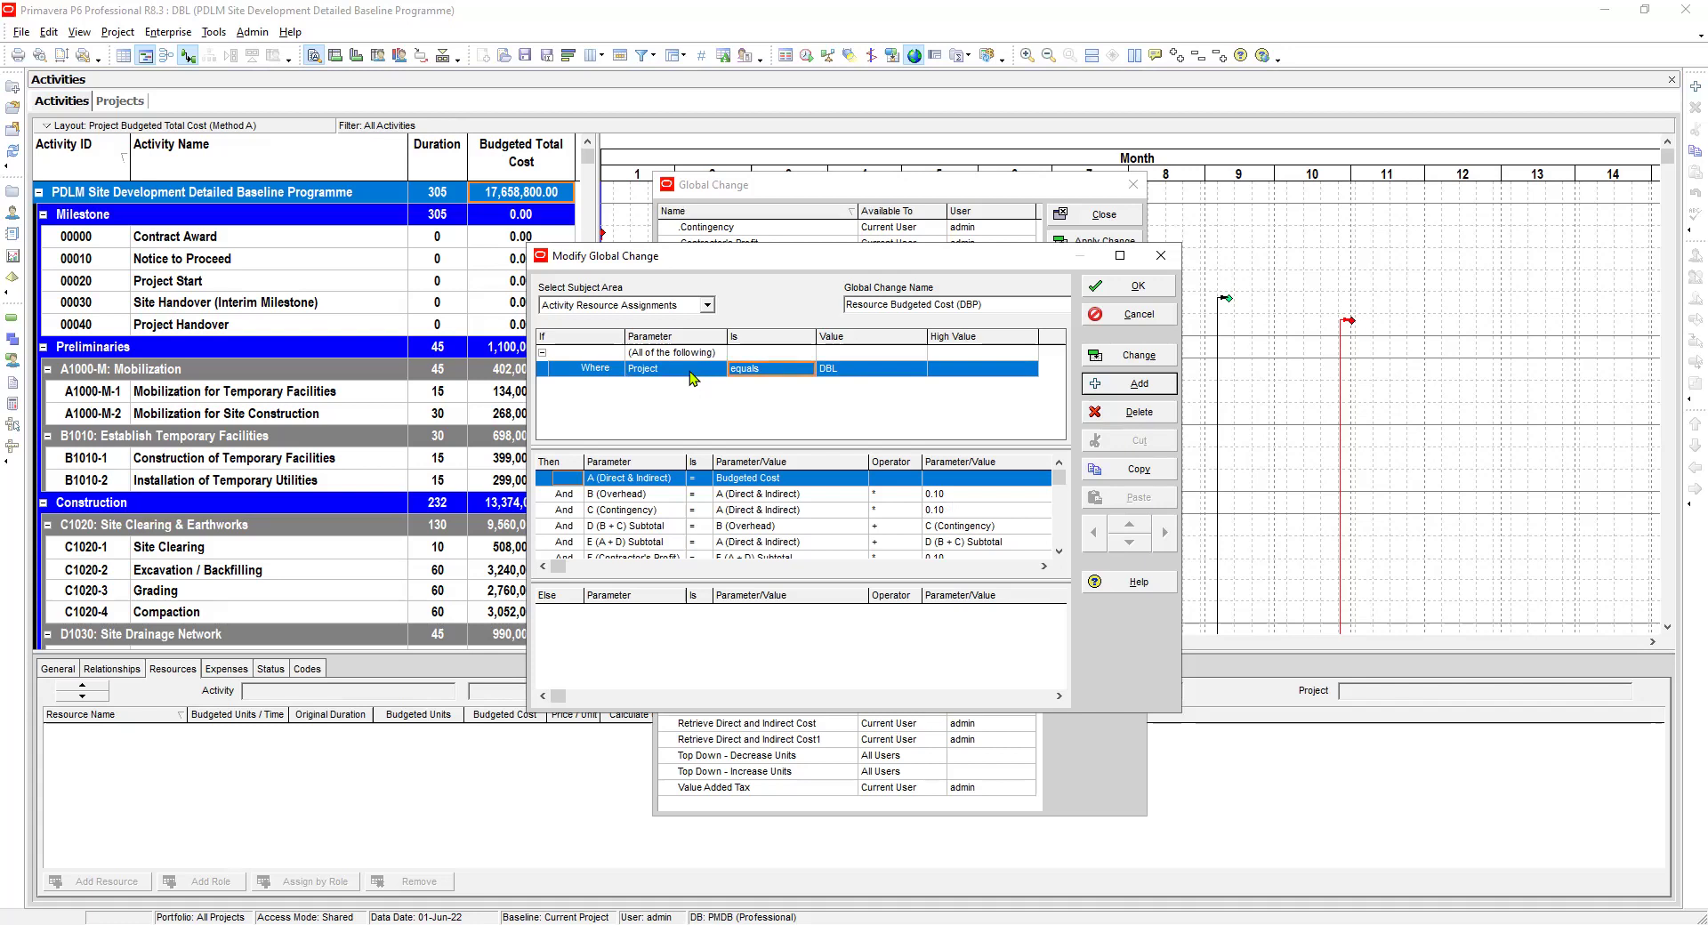
key(Right)
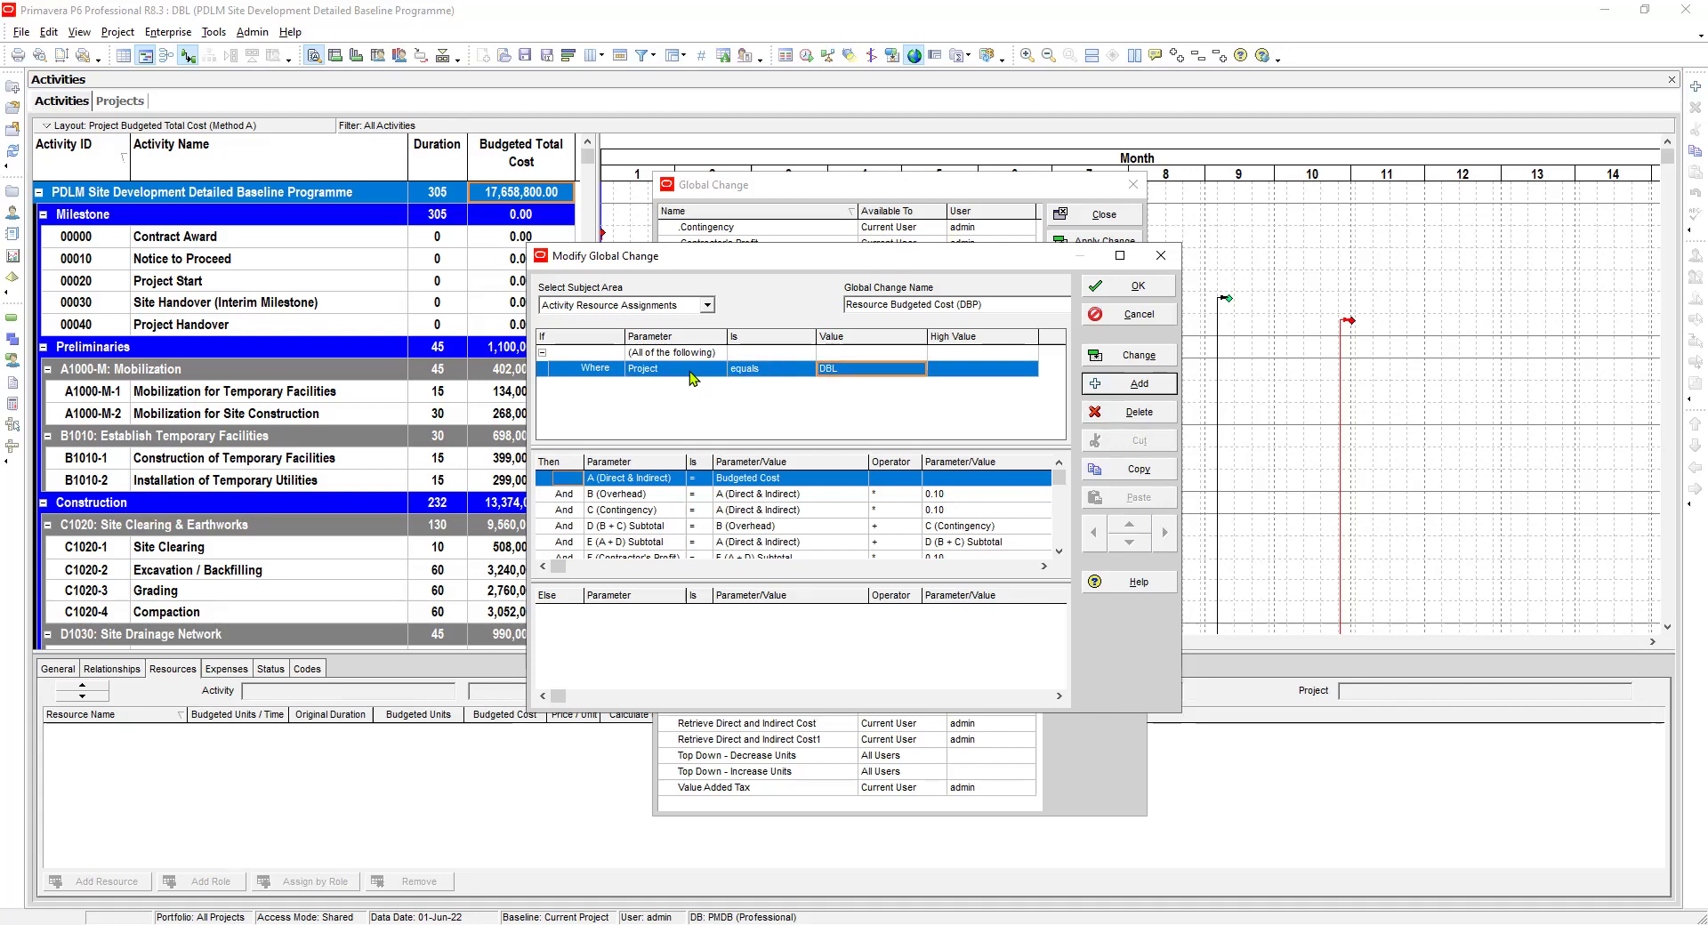
key(Left)
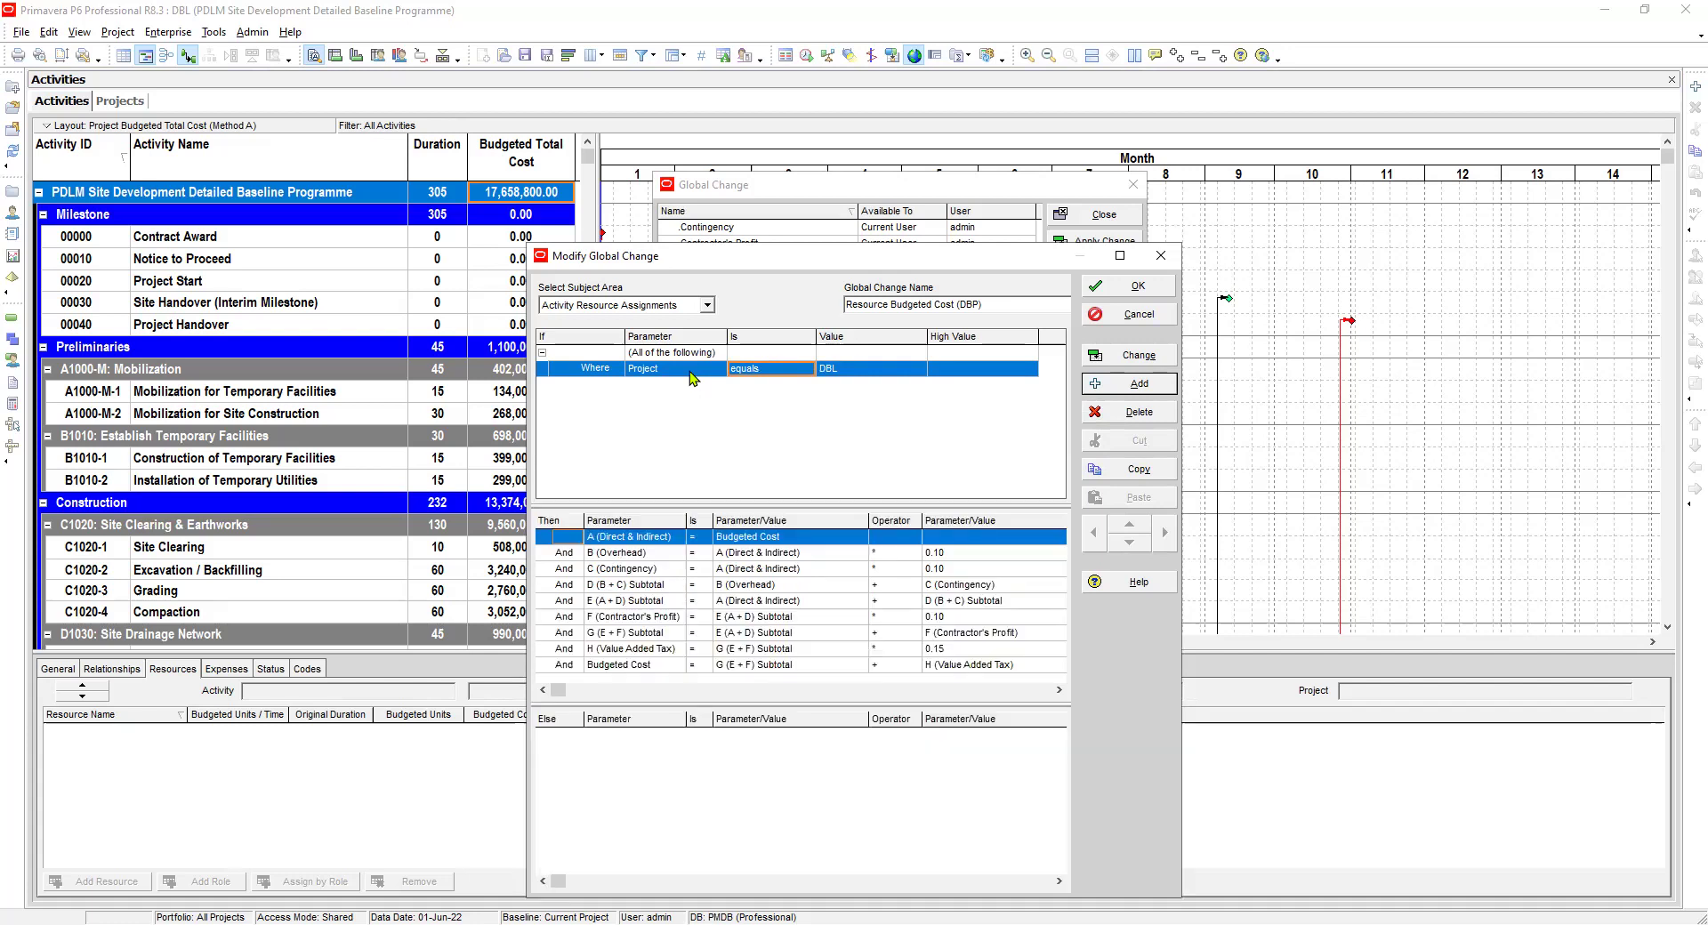
Examine the Then statements of the global change, from A (Direct & Indirect) through the mark-ups to Budgeted Cost
click(628, 556)
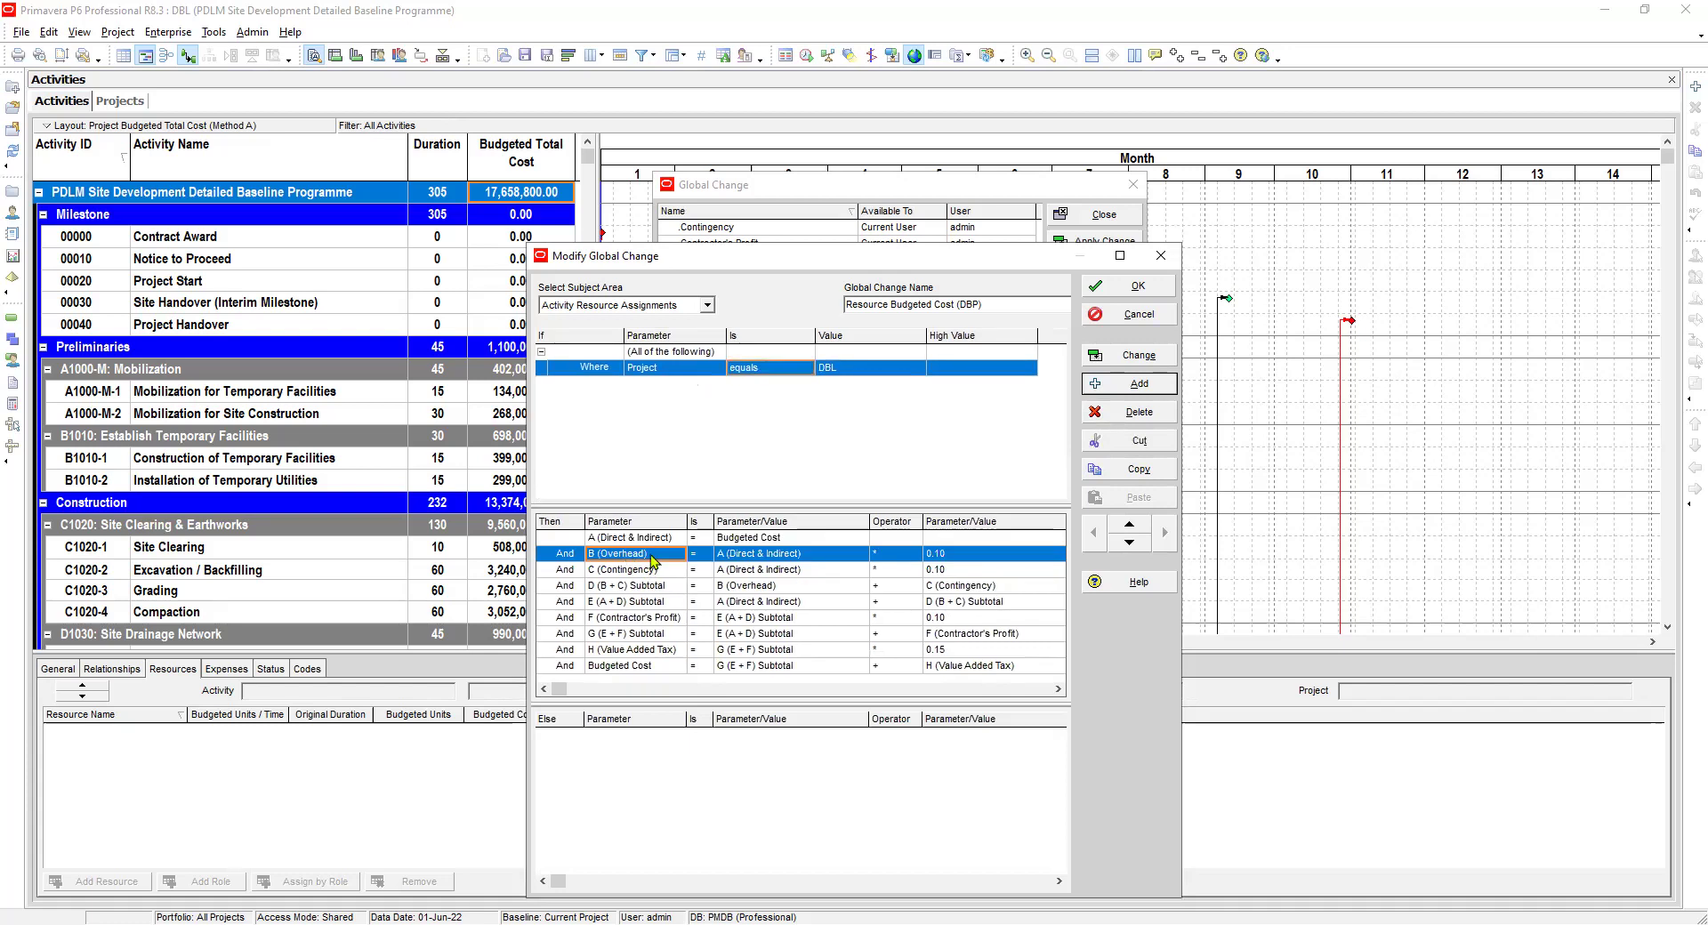
key(Up)
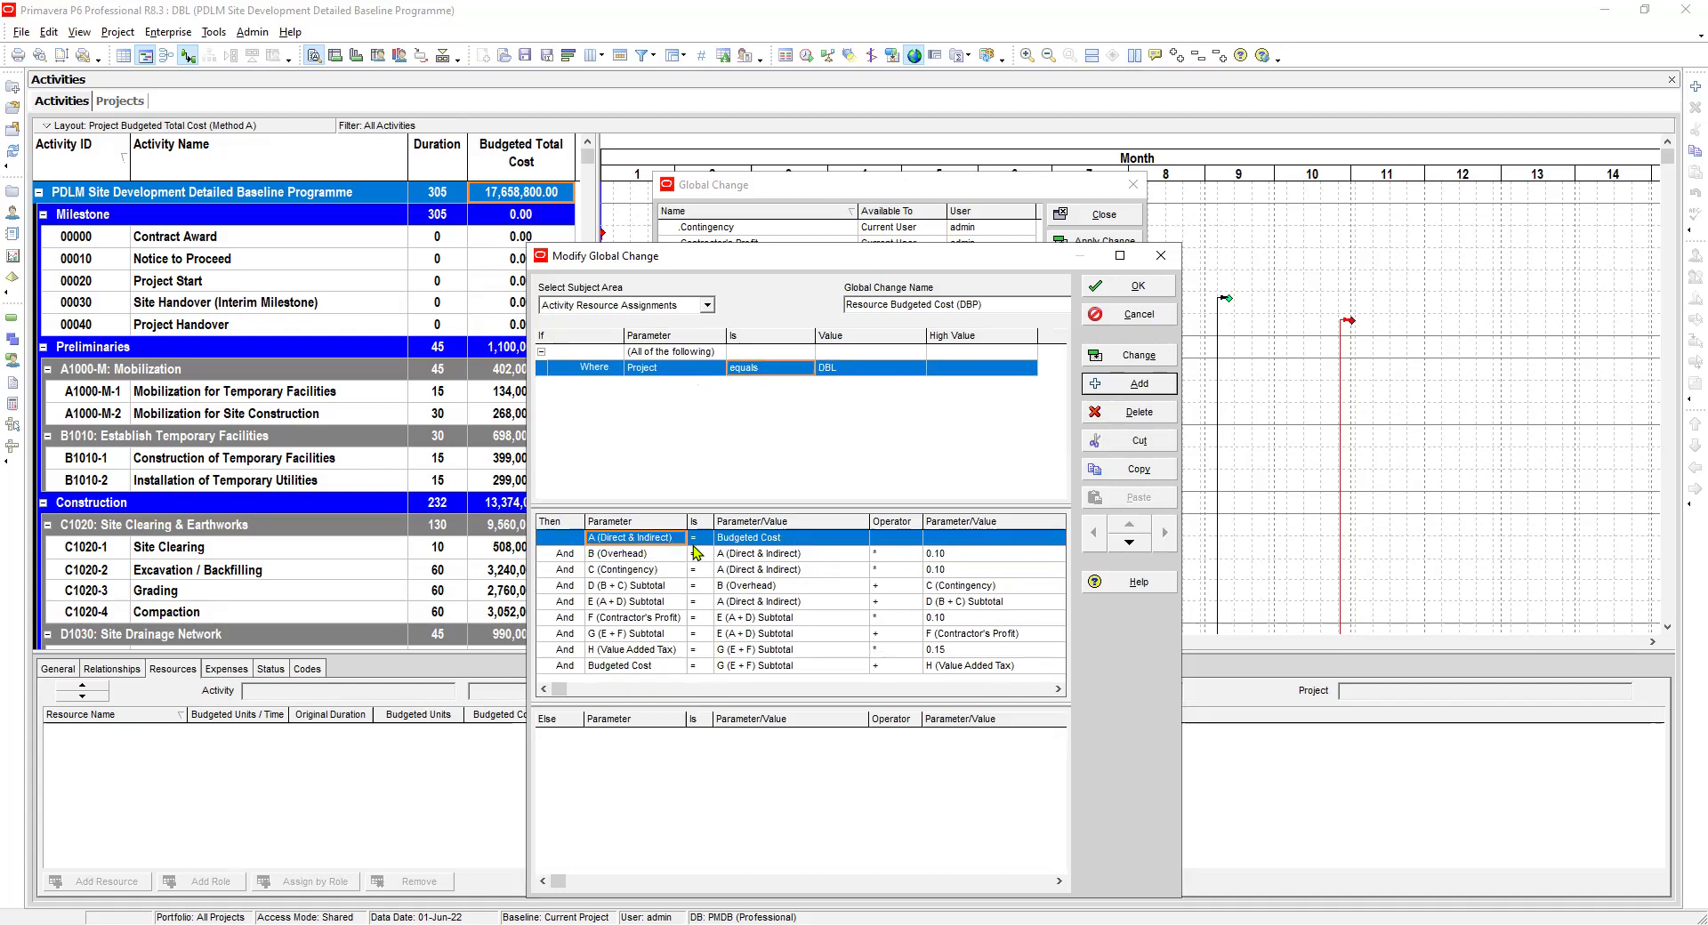
click(697, 553)
key(Down)
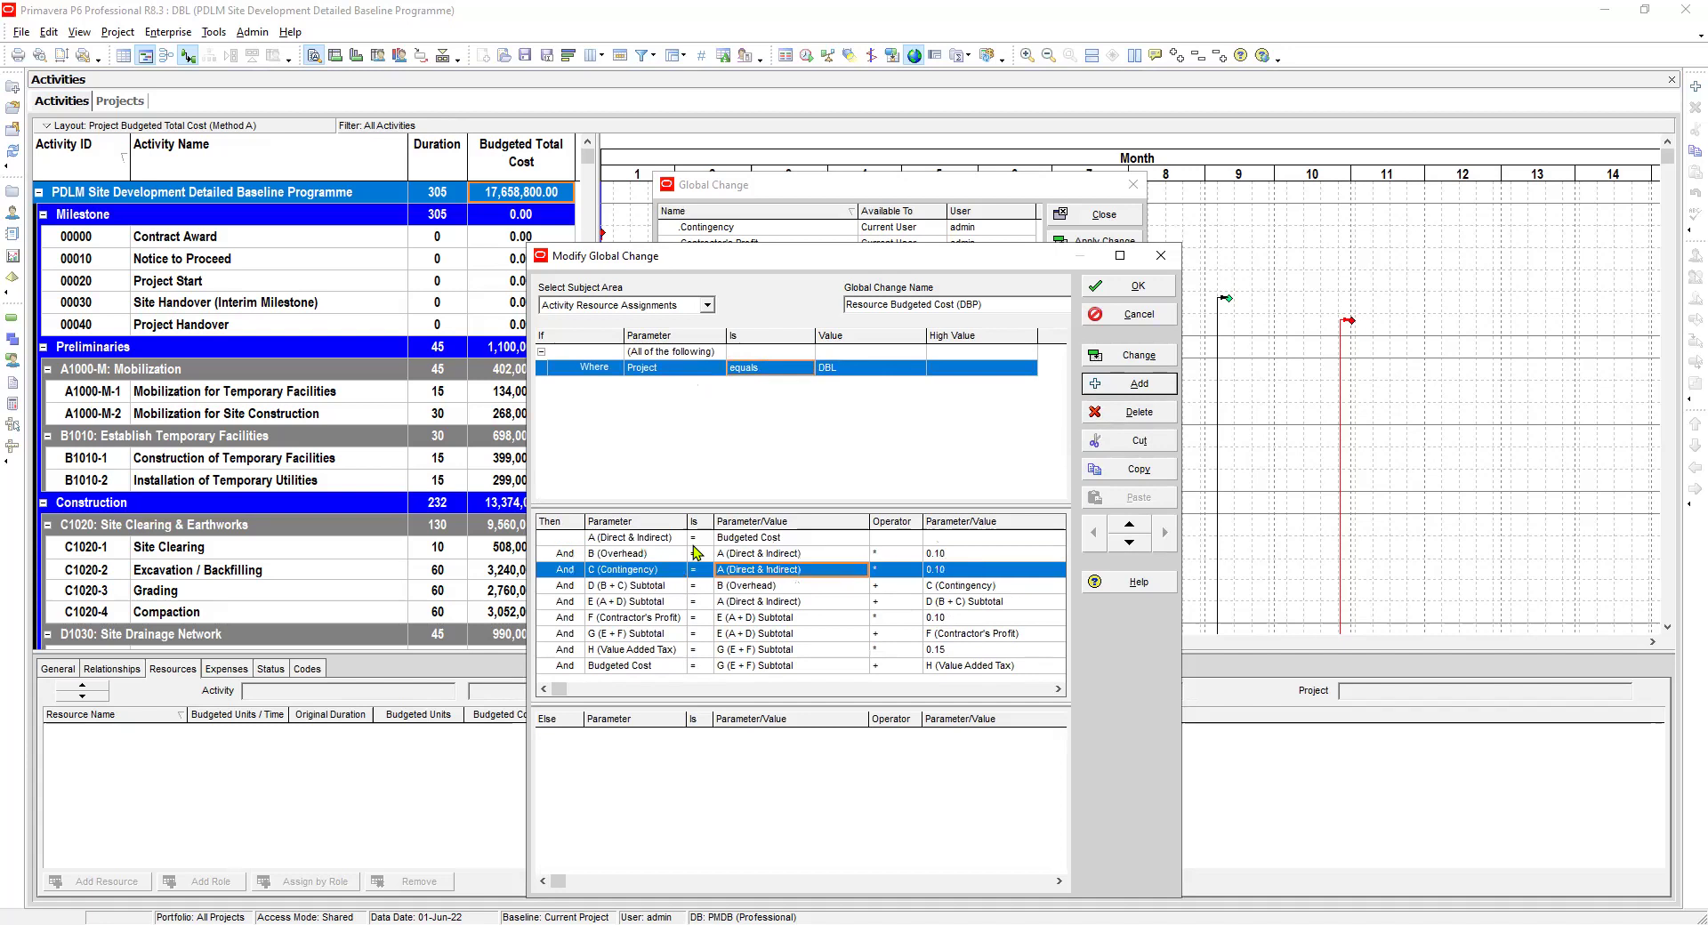
key(Up)
key(Up)
key(Down)
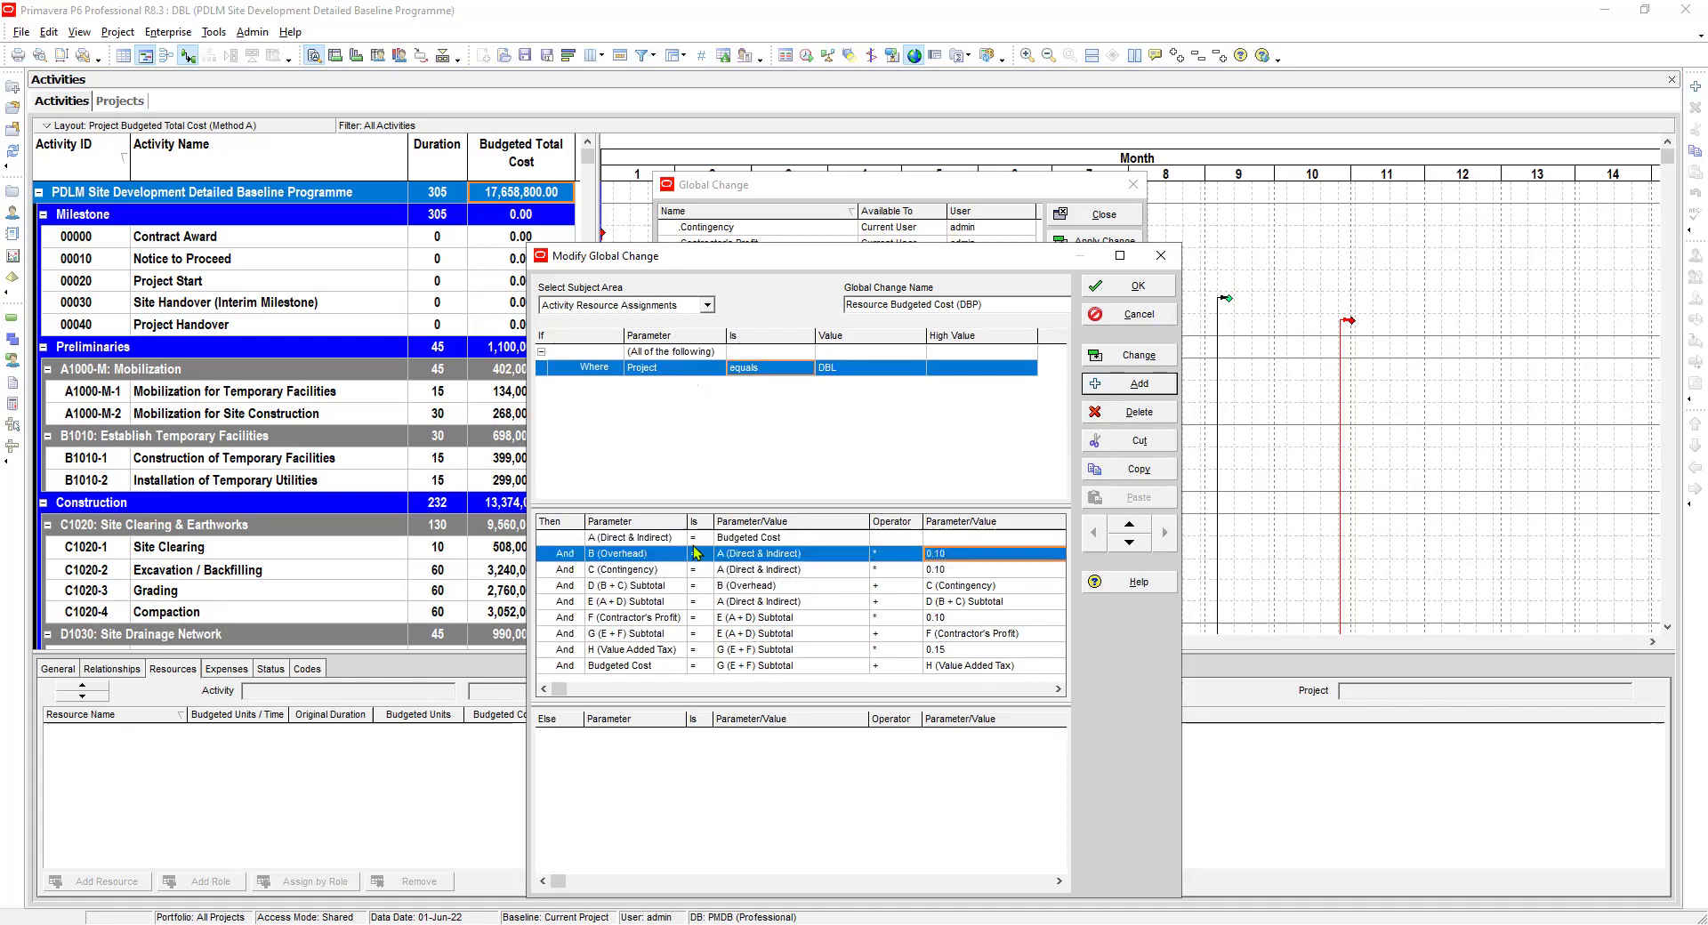
key(Down)
key(Down)
key(Down)
key(Down)
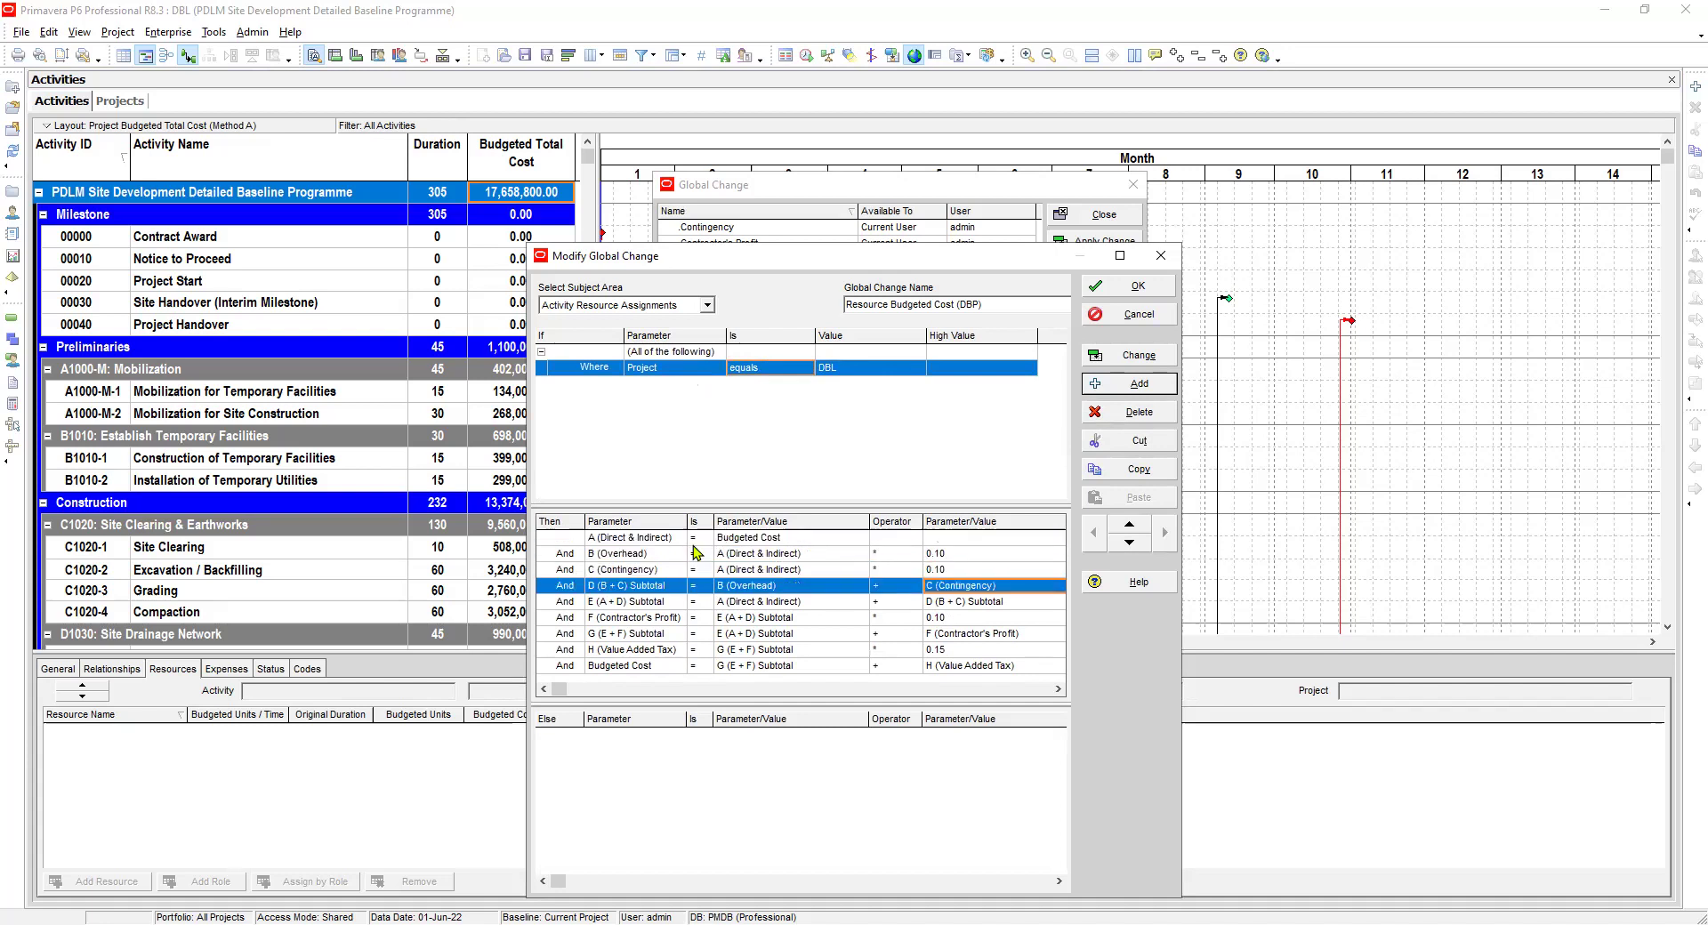
key(Down)
key(Down)
key(Left)
key(Left)
key(Down)
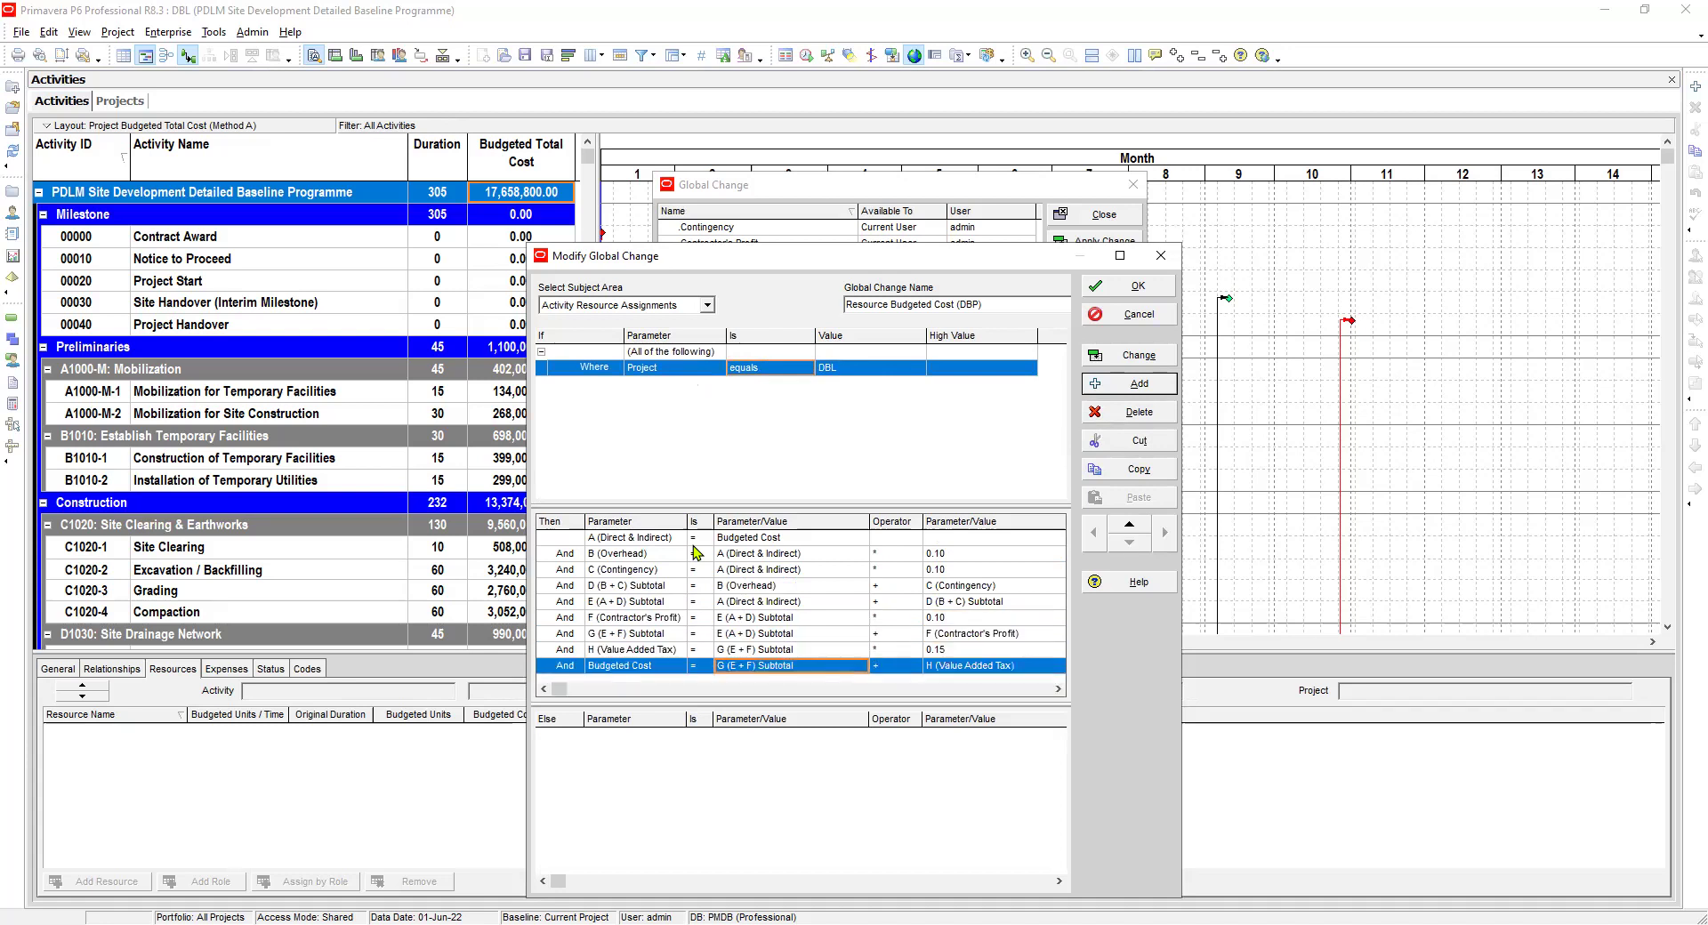
key(Up)
key(Right)
key(Right)
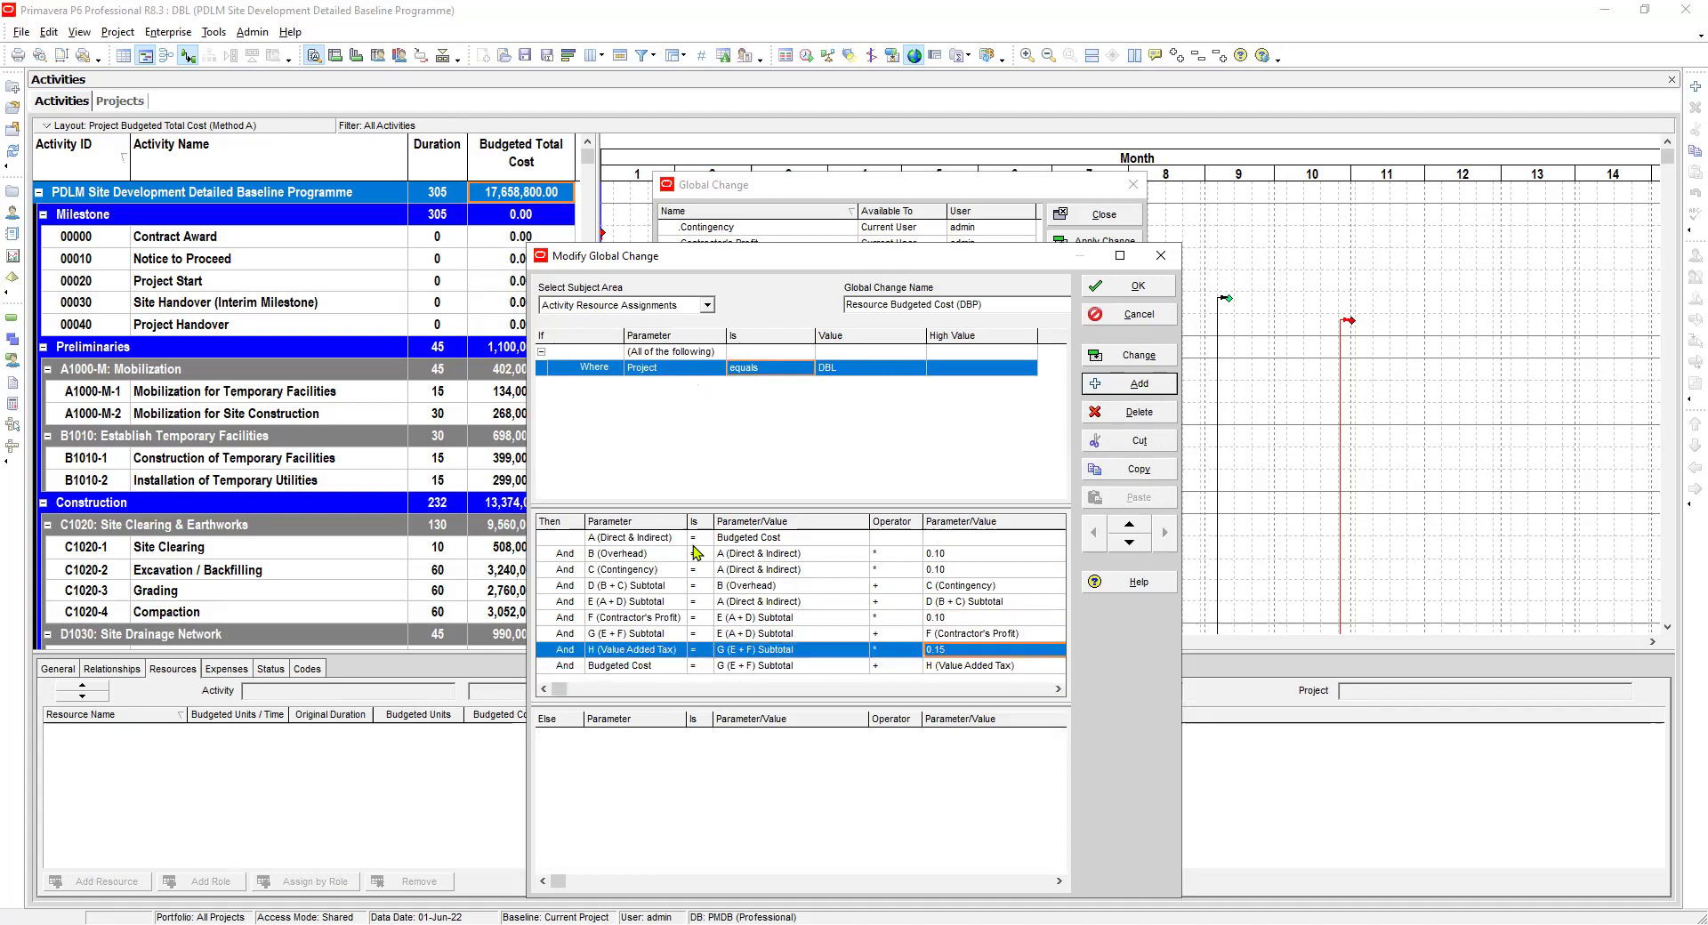
key(Down)
click(629, 571)
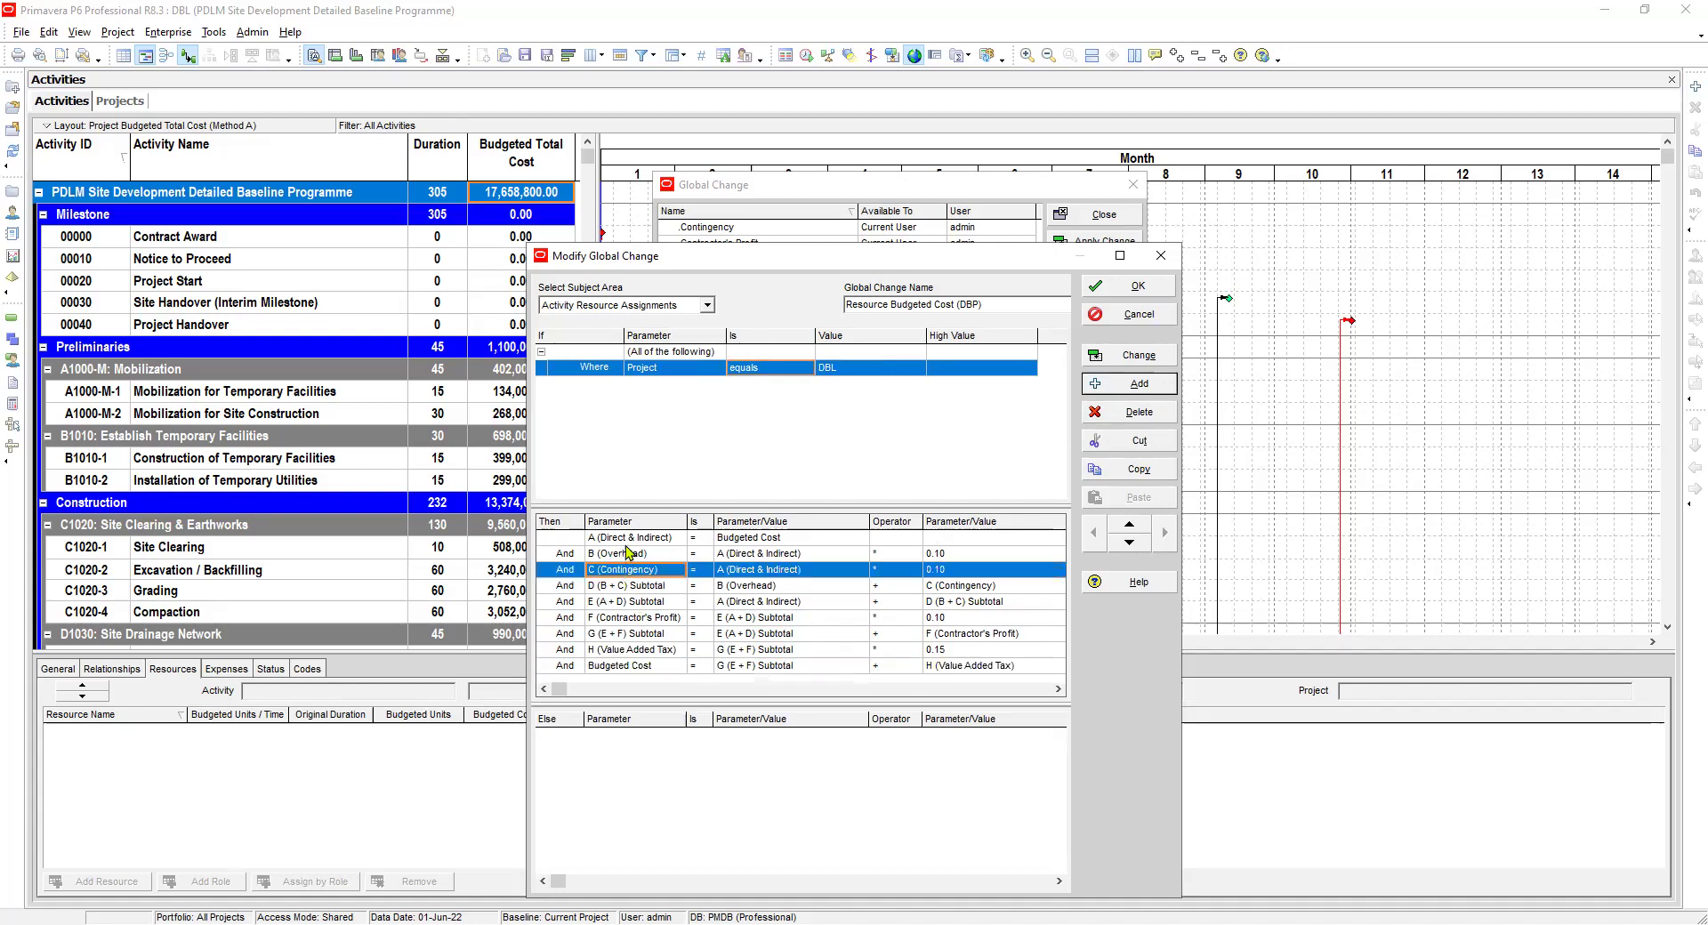
Save the Resource Budgeted Cost (DBP) global change and close the list of global changes
click(629, 554)
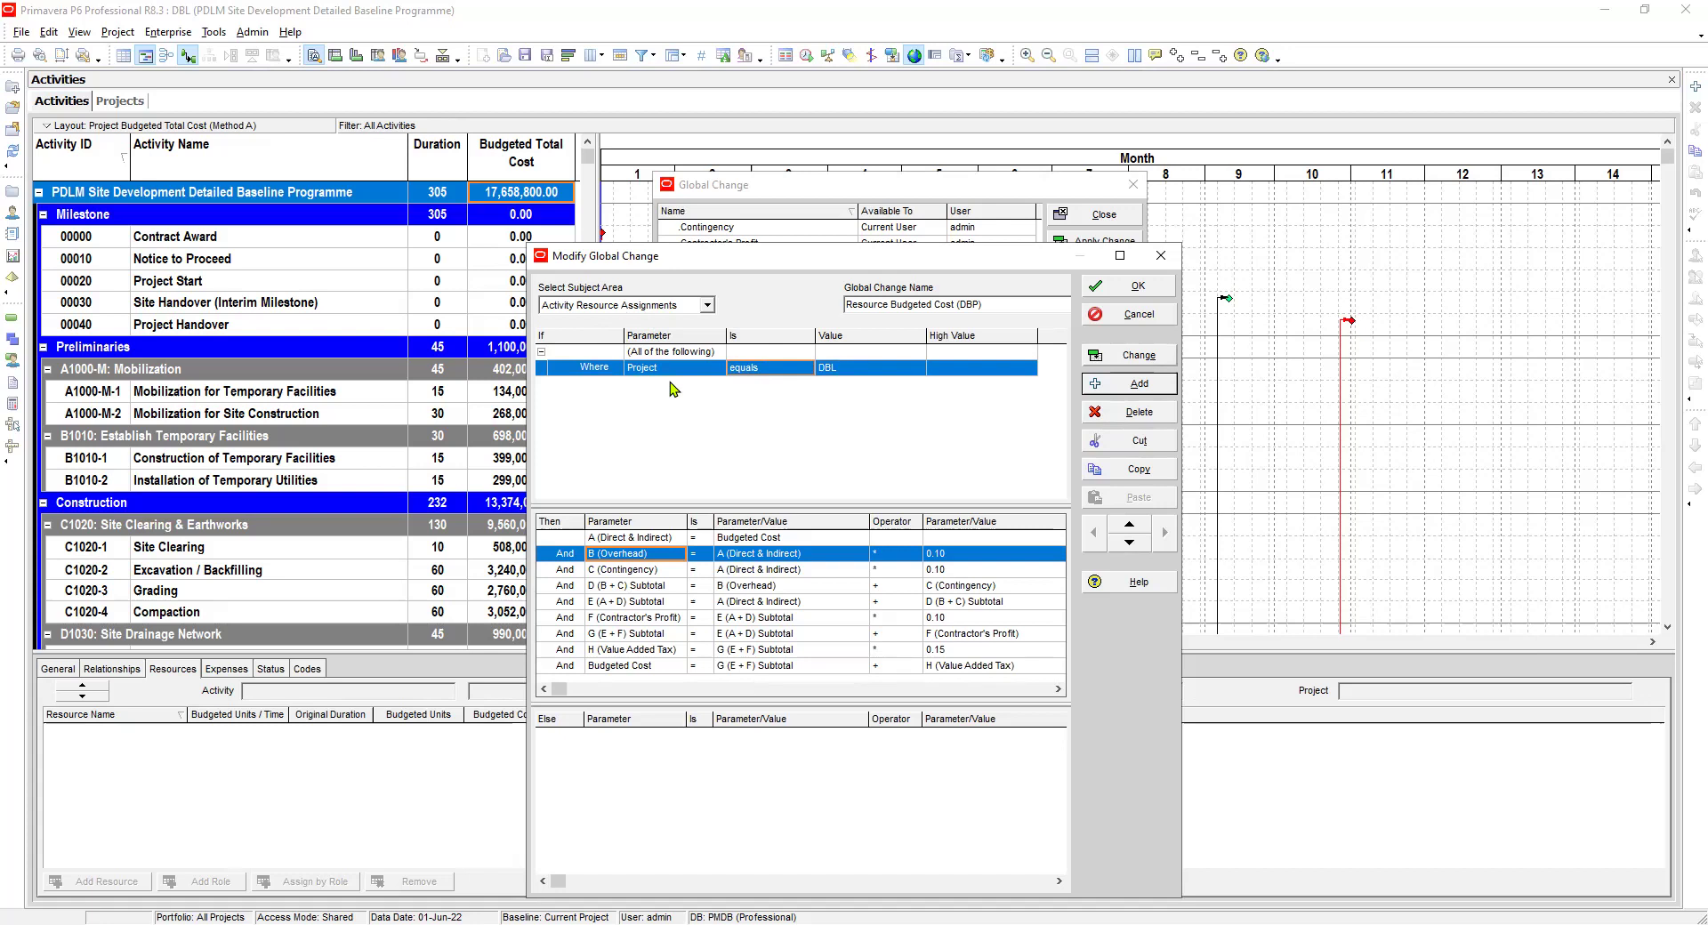
click(1136, 294)
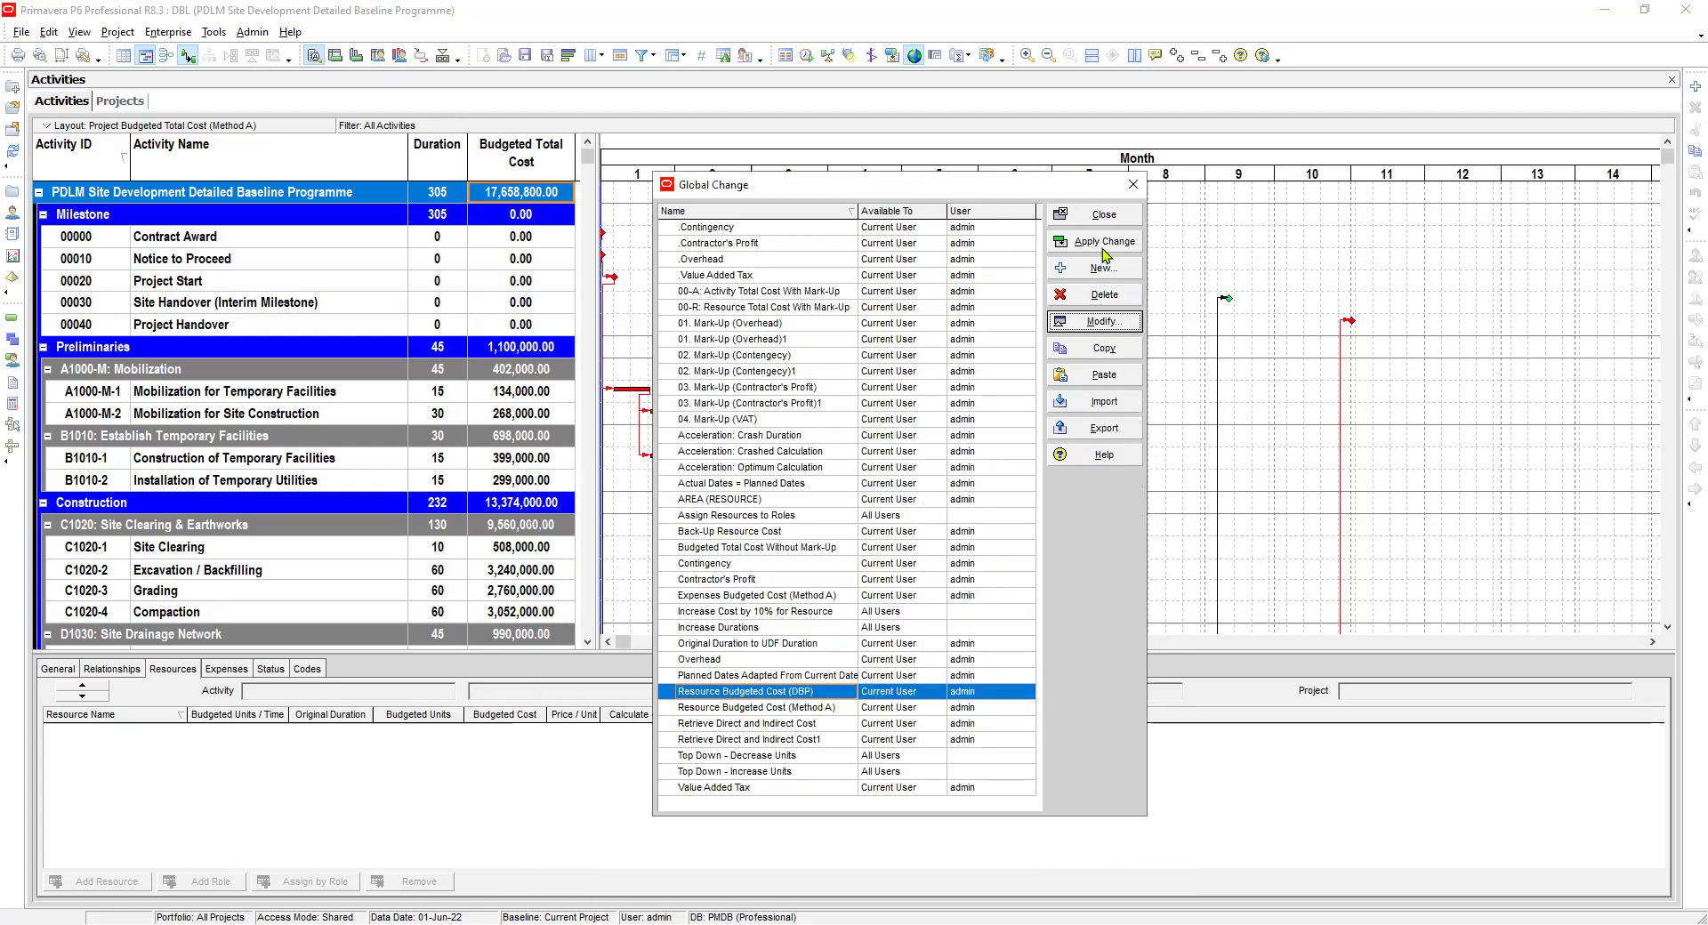
click(1101, 217)
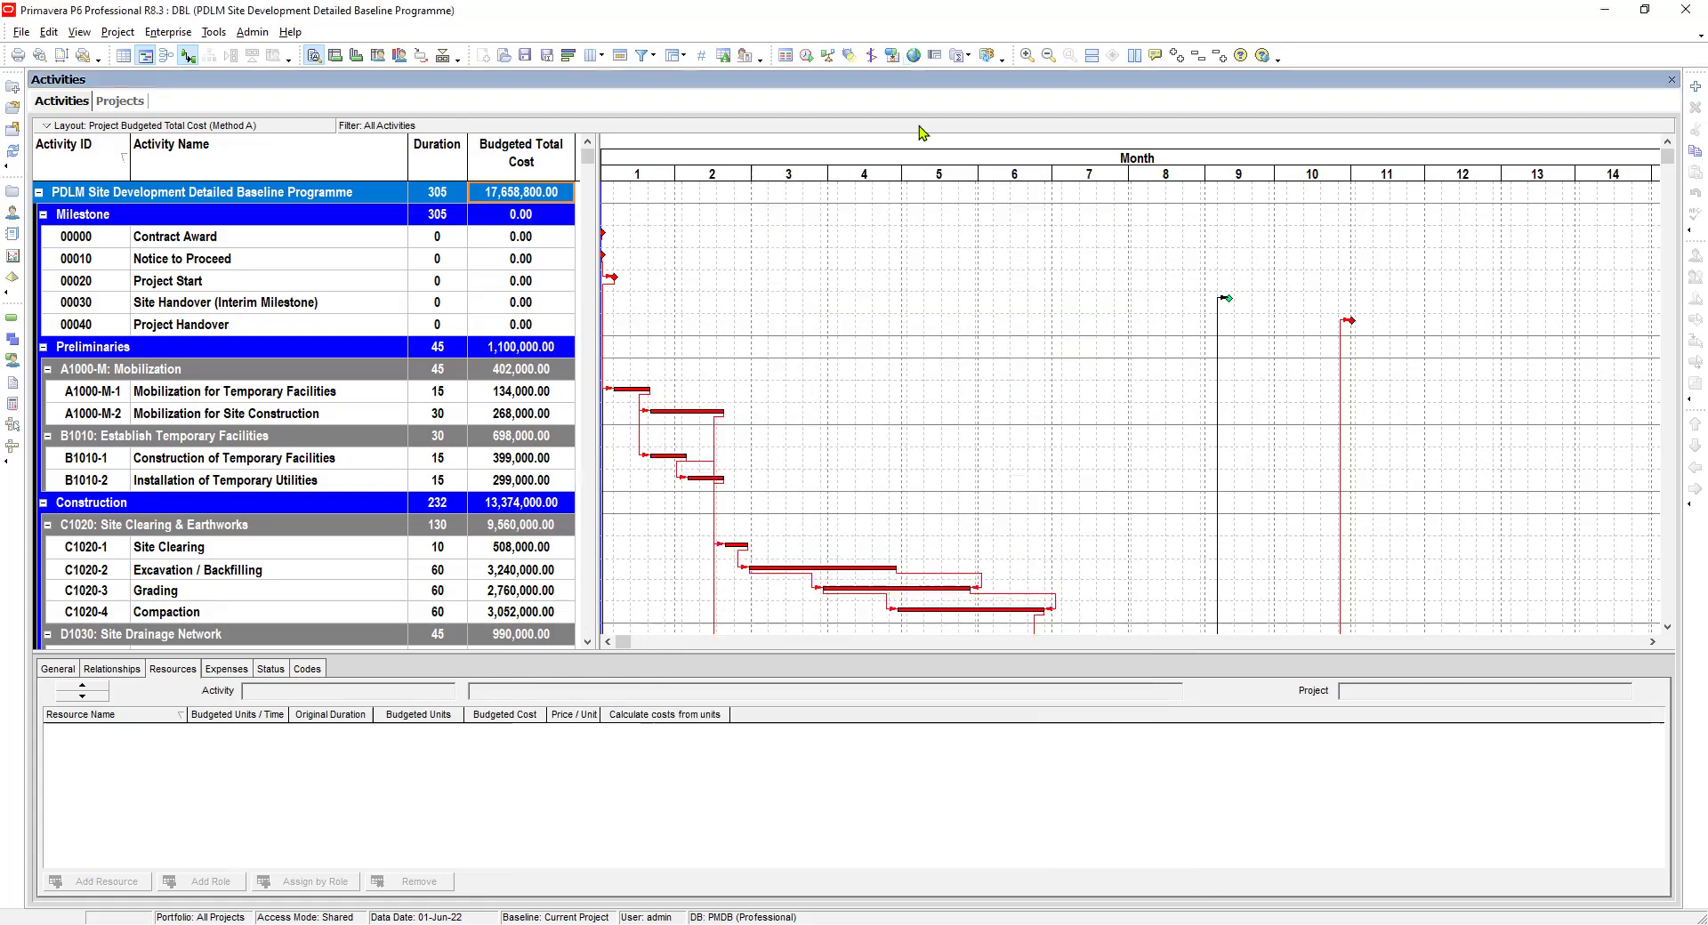
Turn off Recalculate assignment costs after scheduling in the schedule options
click(807, 55)
key(alt+o)
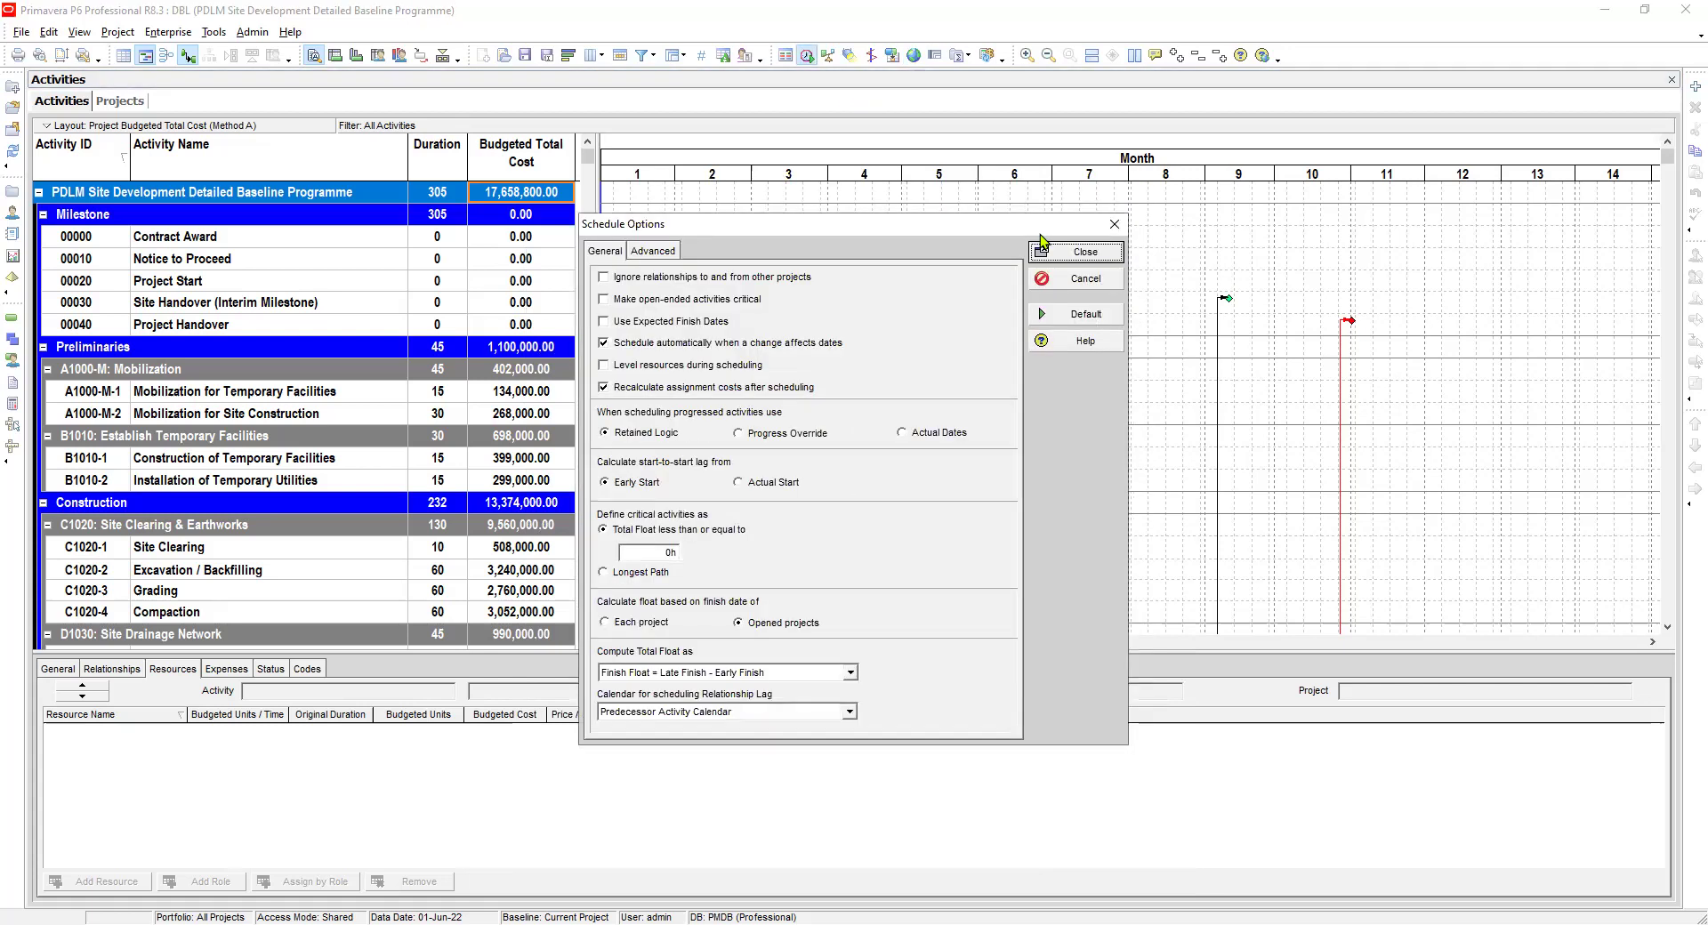
click(604, 388)
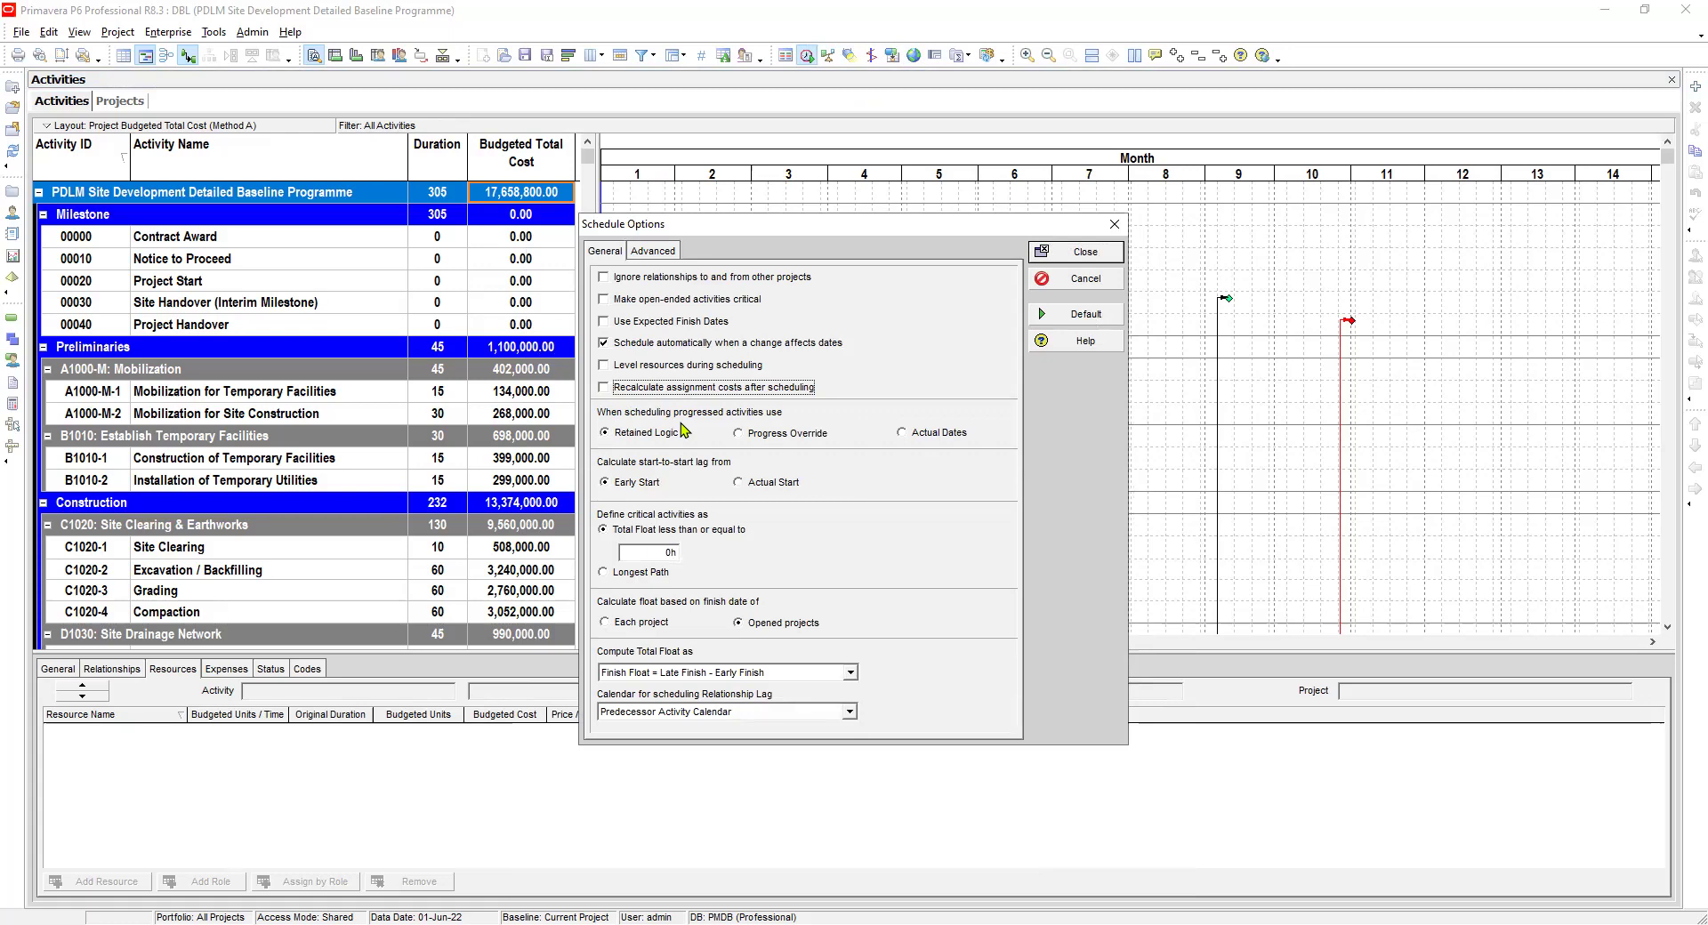
click(1082, 258)
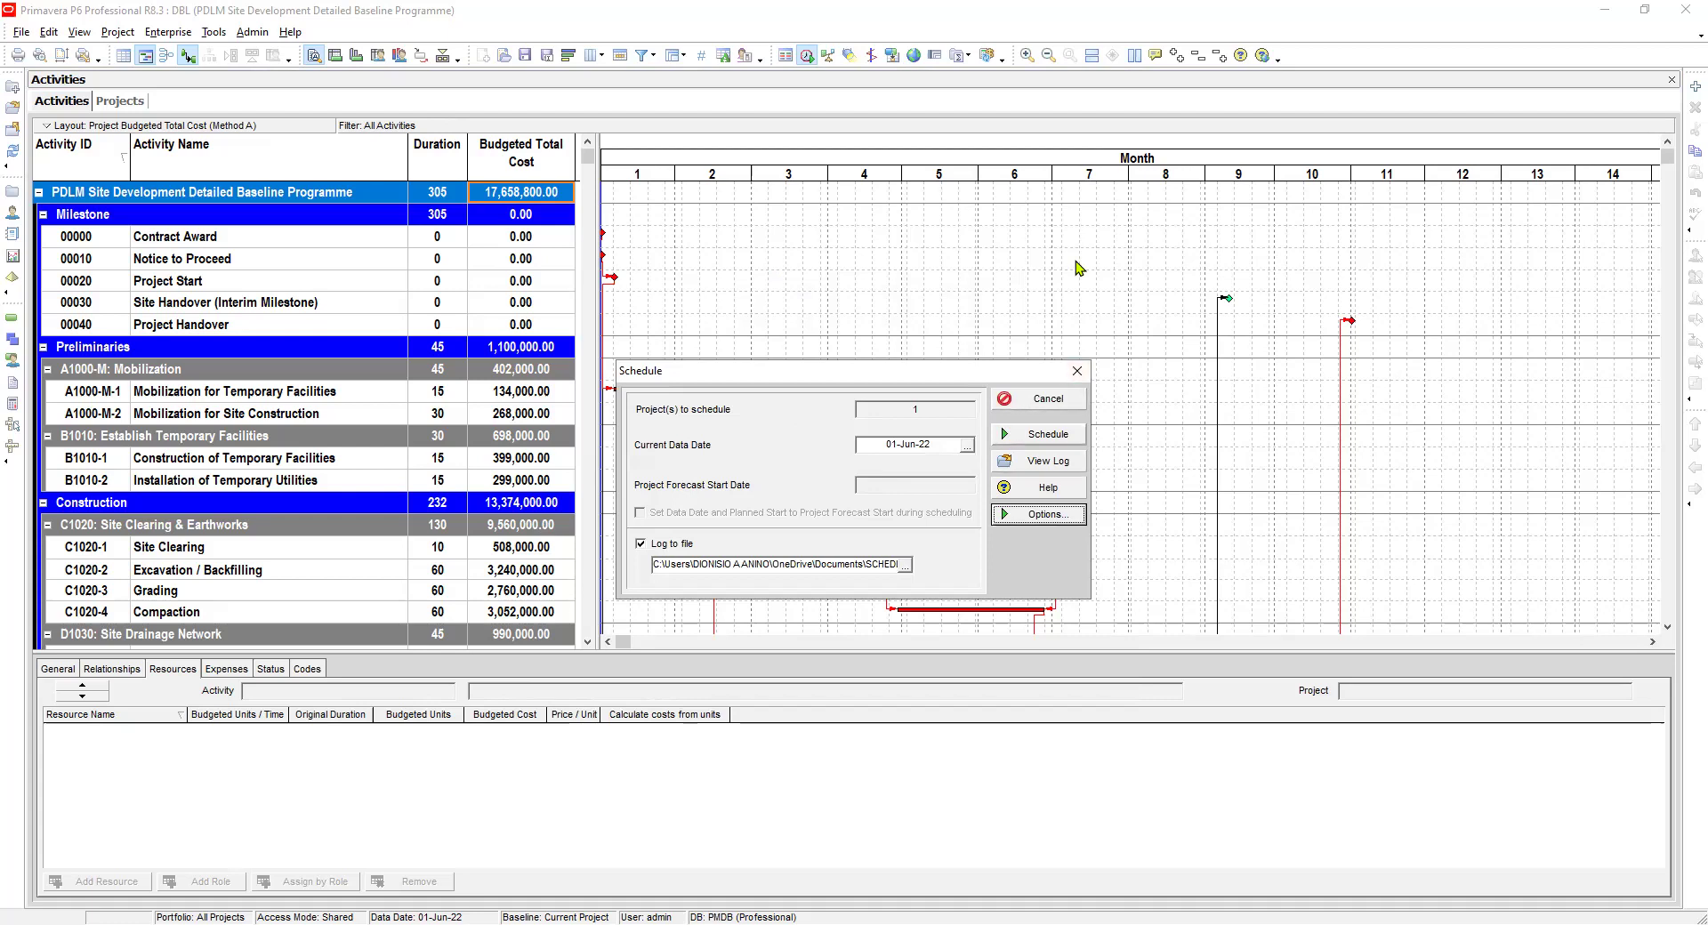
Reopen the Resource Budgeted Cost (DBP) global change for modification
key(Tab)
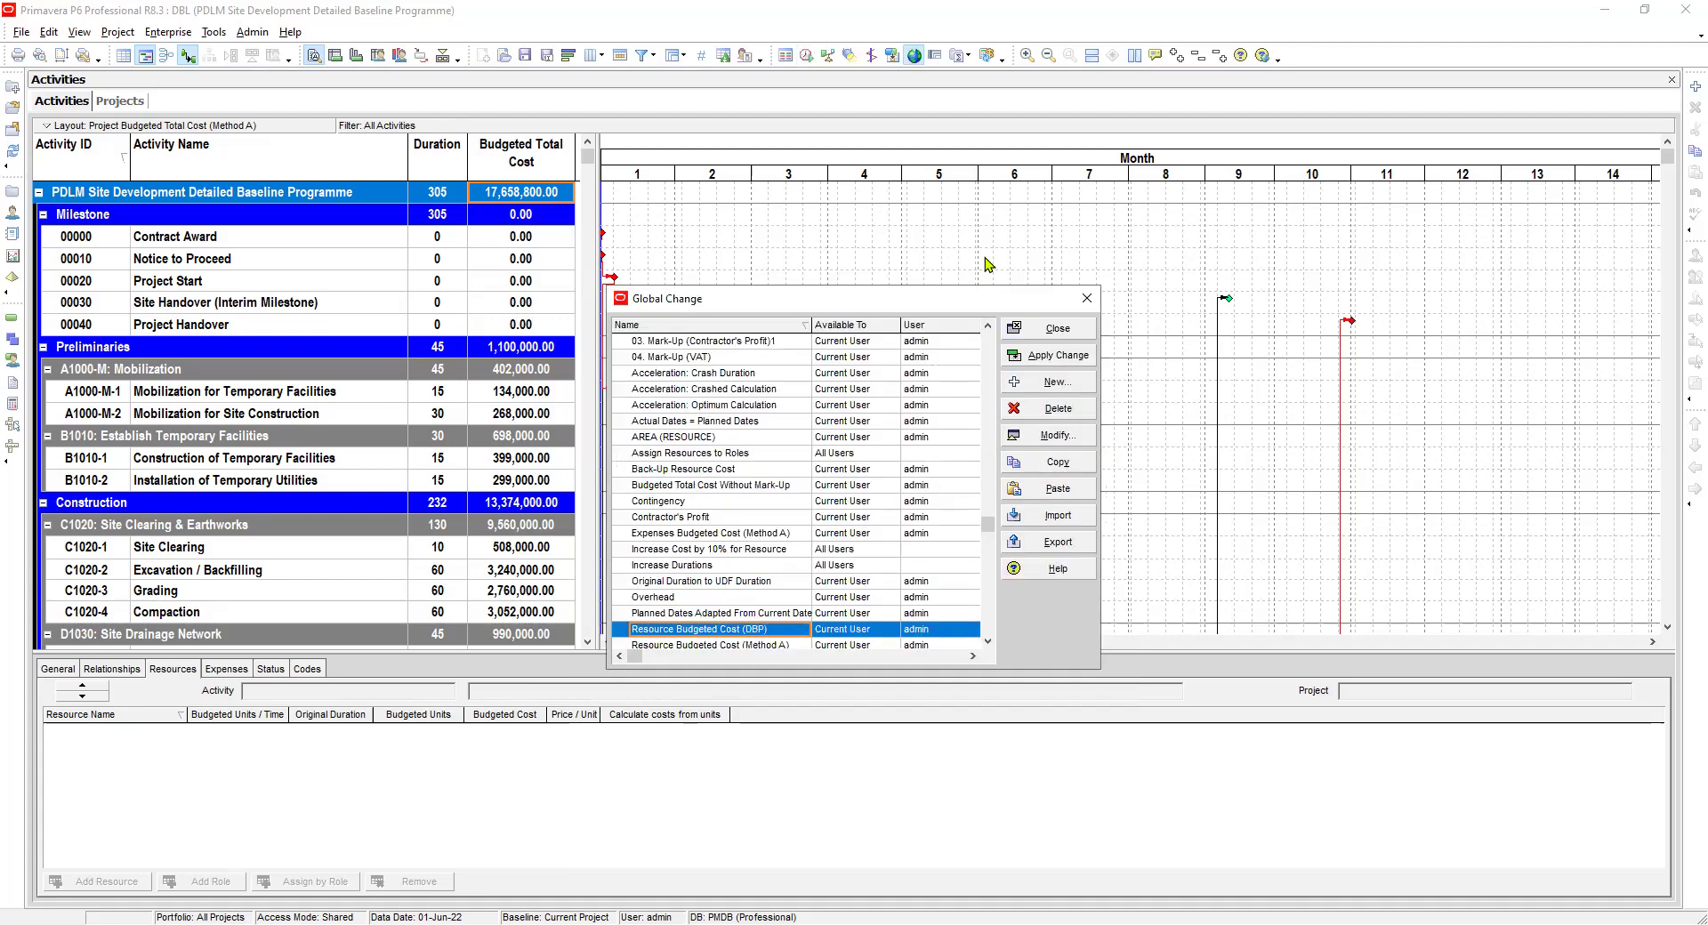
key(Up)
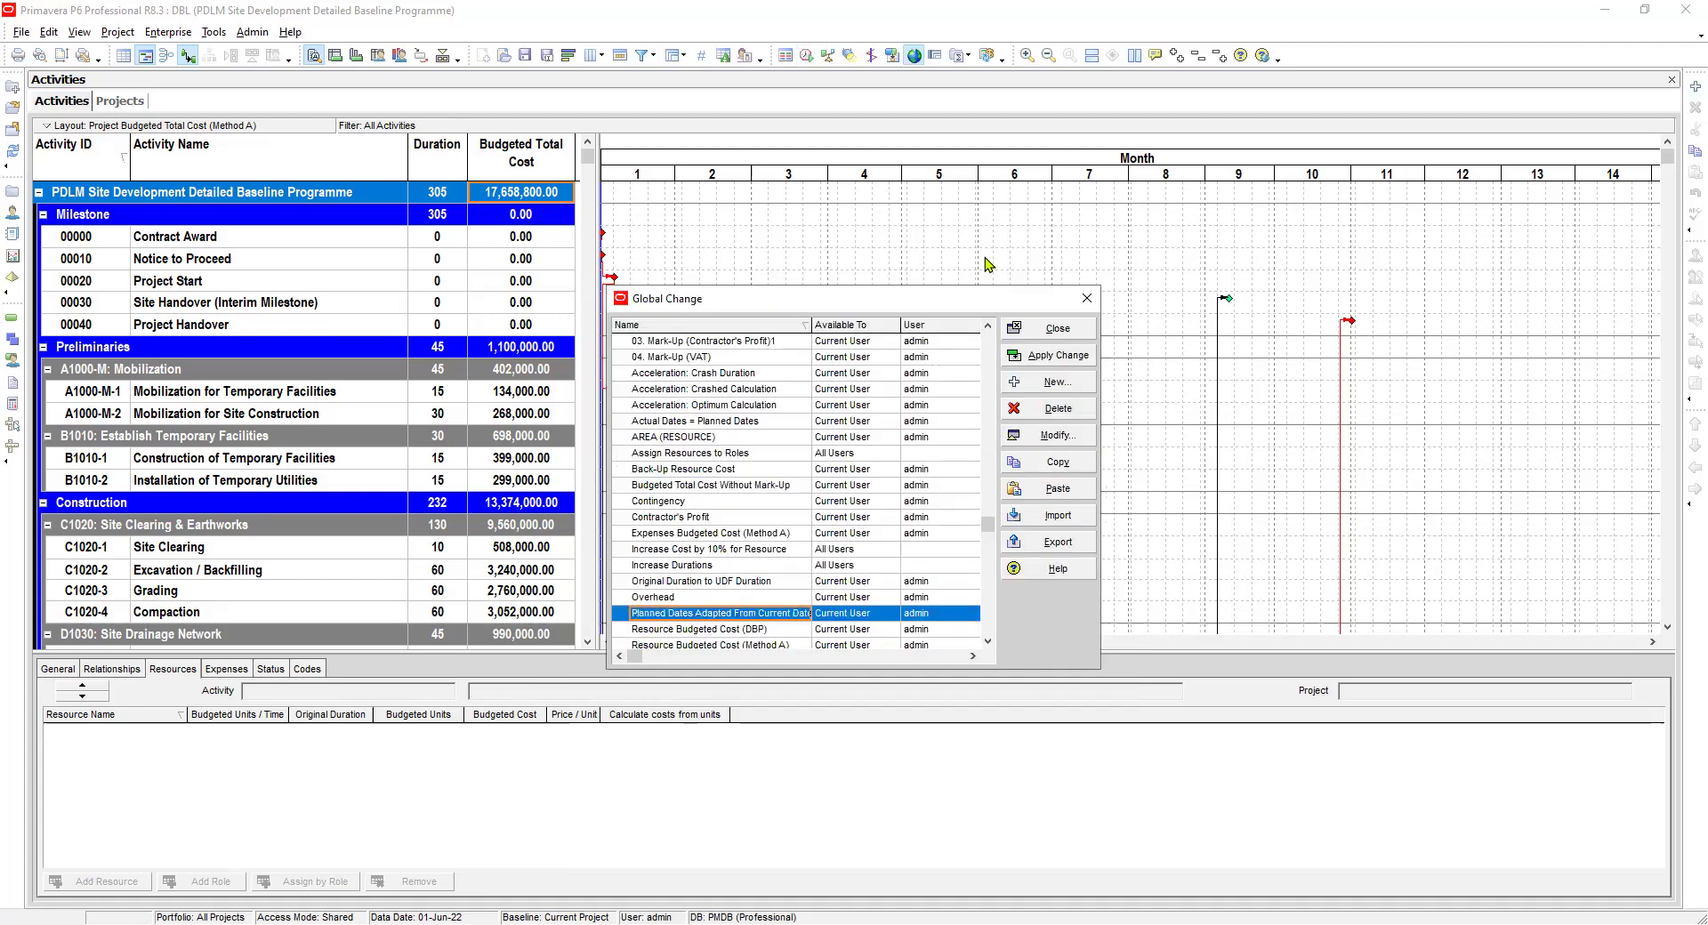
key(Down)
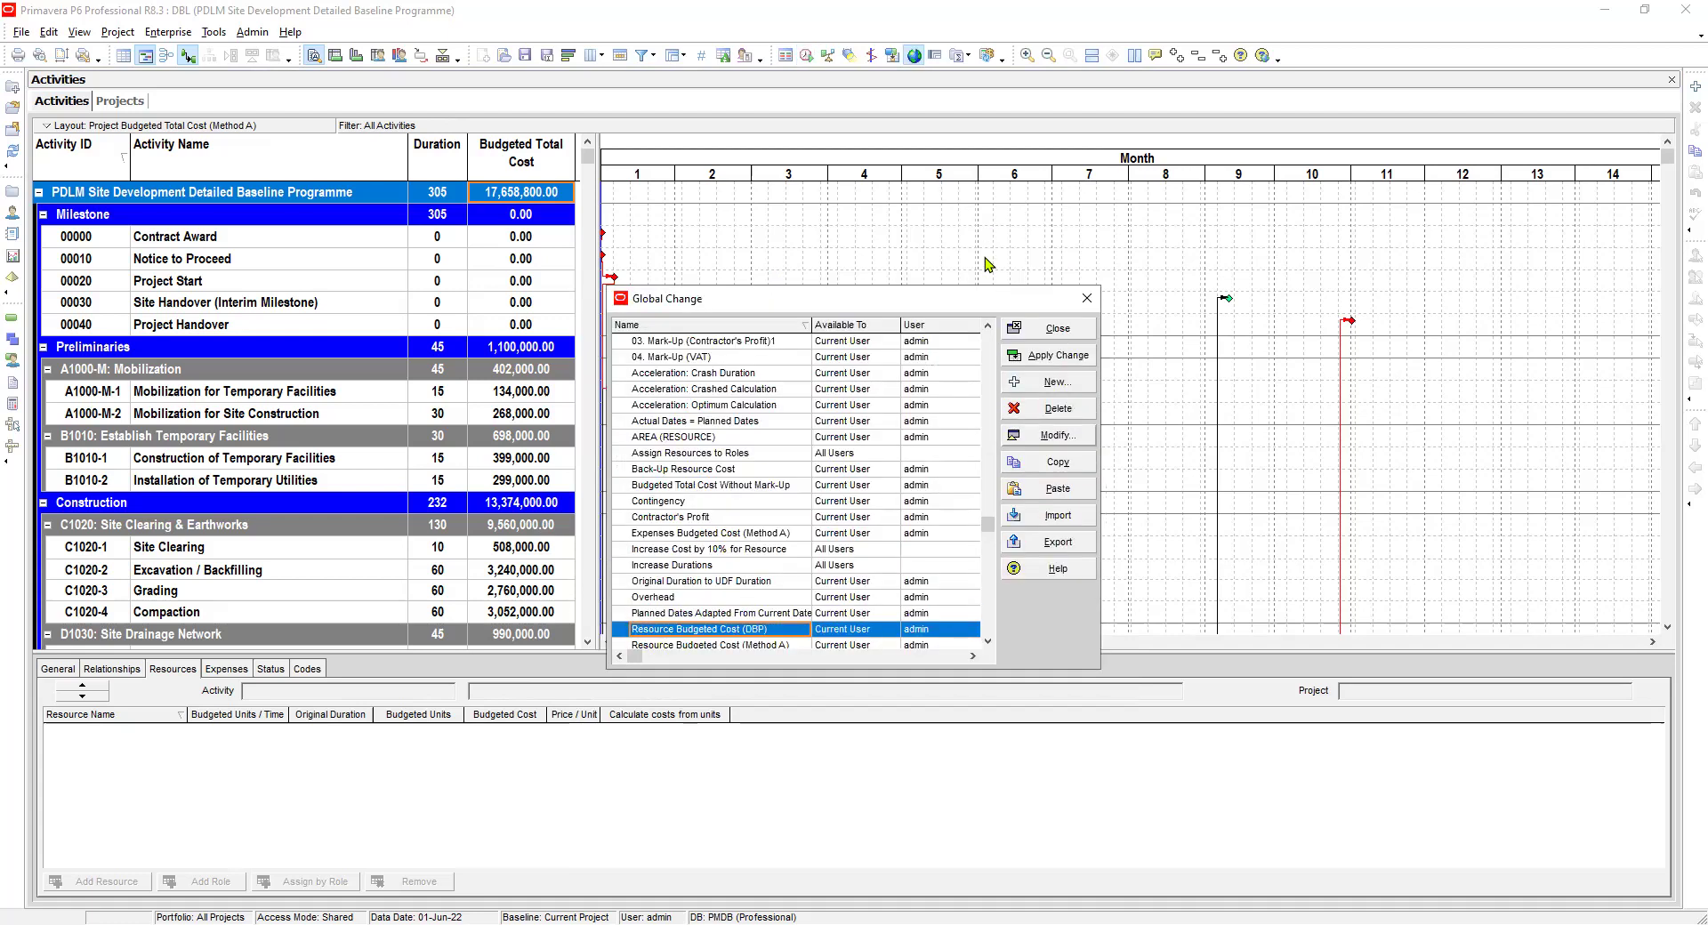
key(Return)
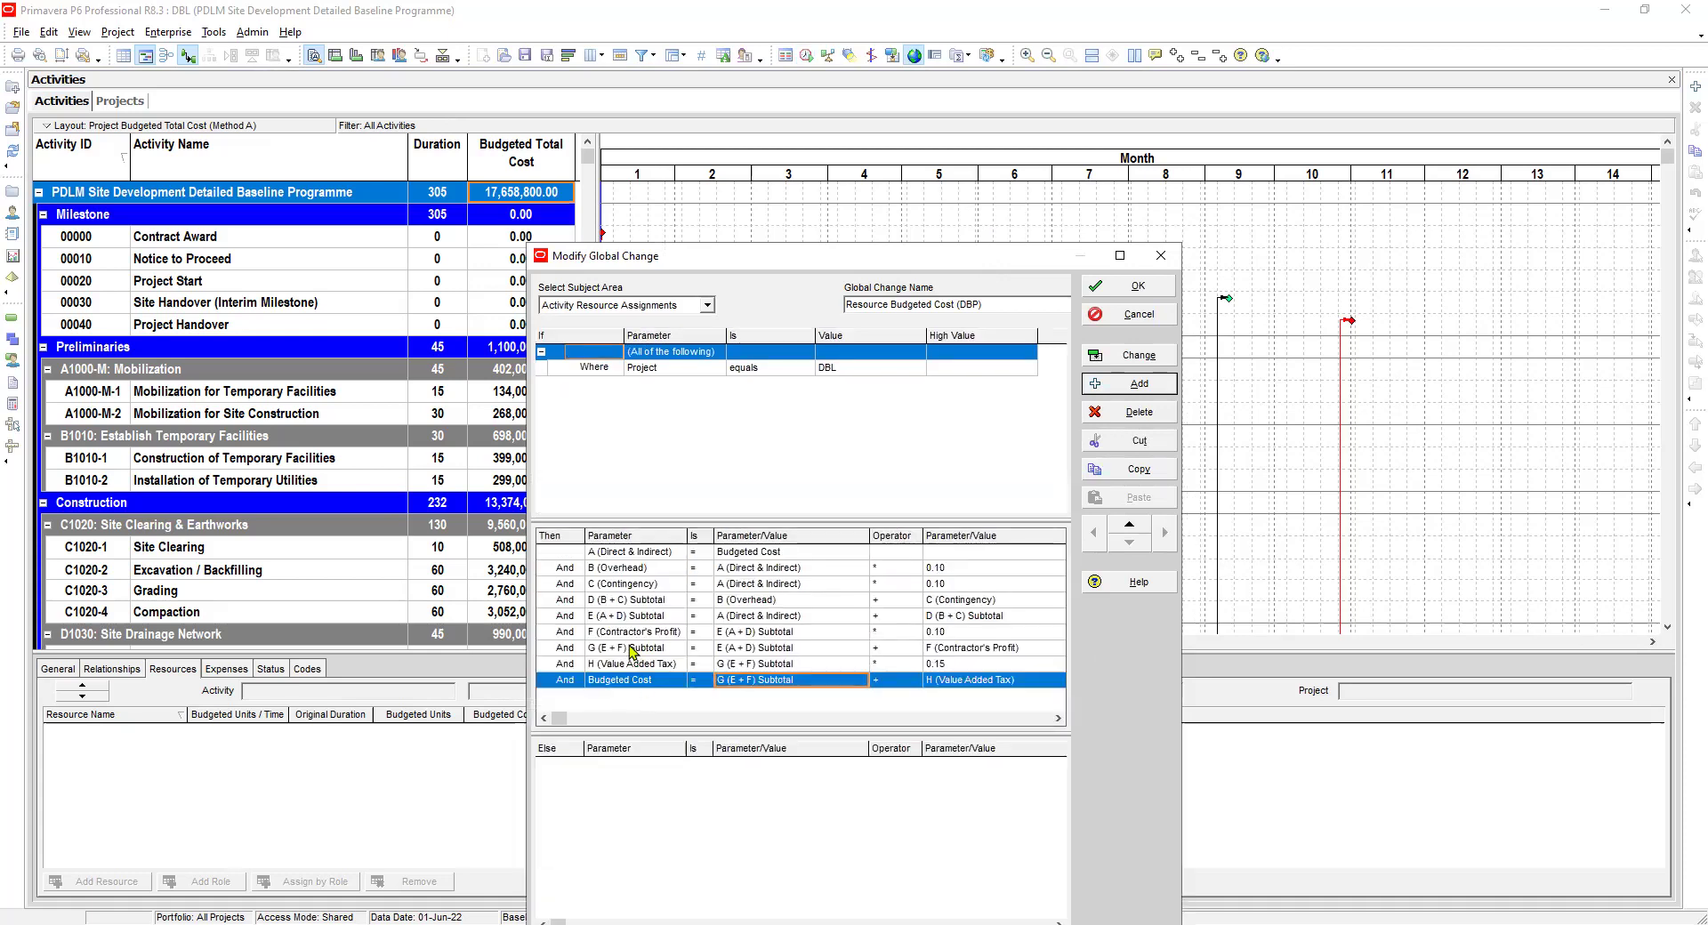
Review the Then statements from A (Direct & Indirect) through overhead, contingency and subtotals to F (Contractor's Profit)
click(632, 649)
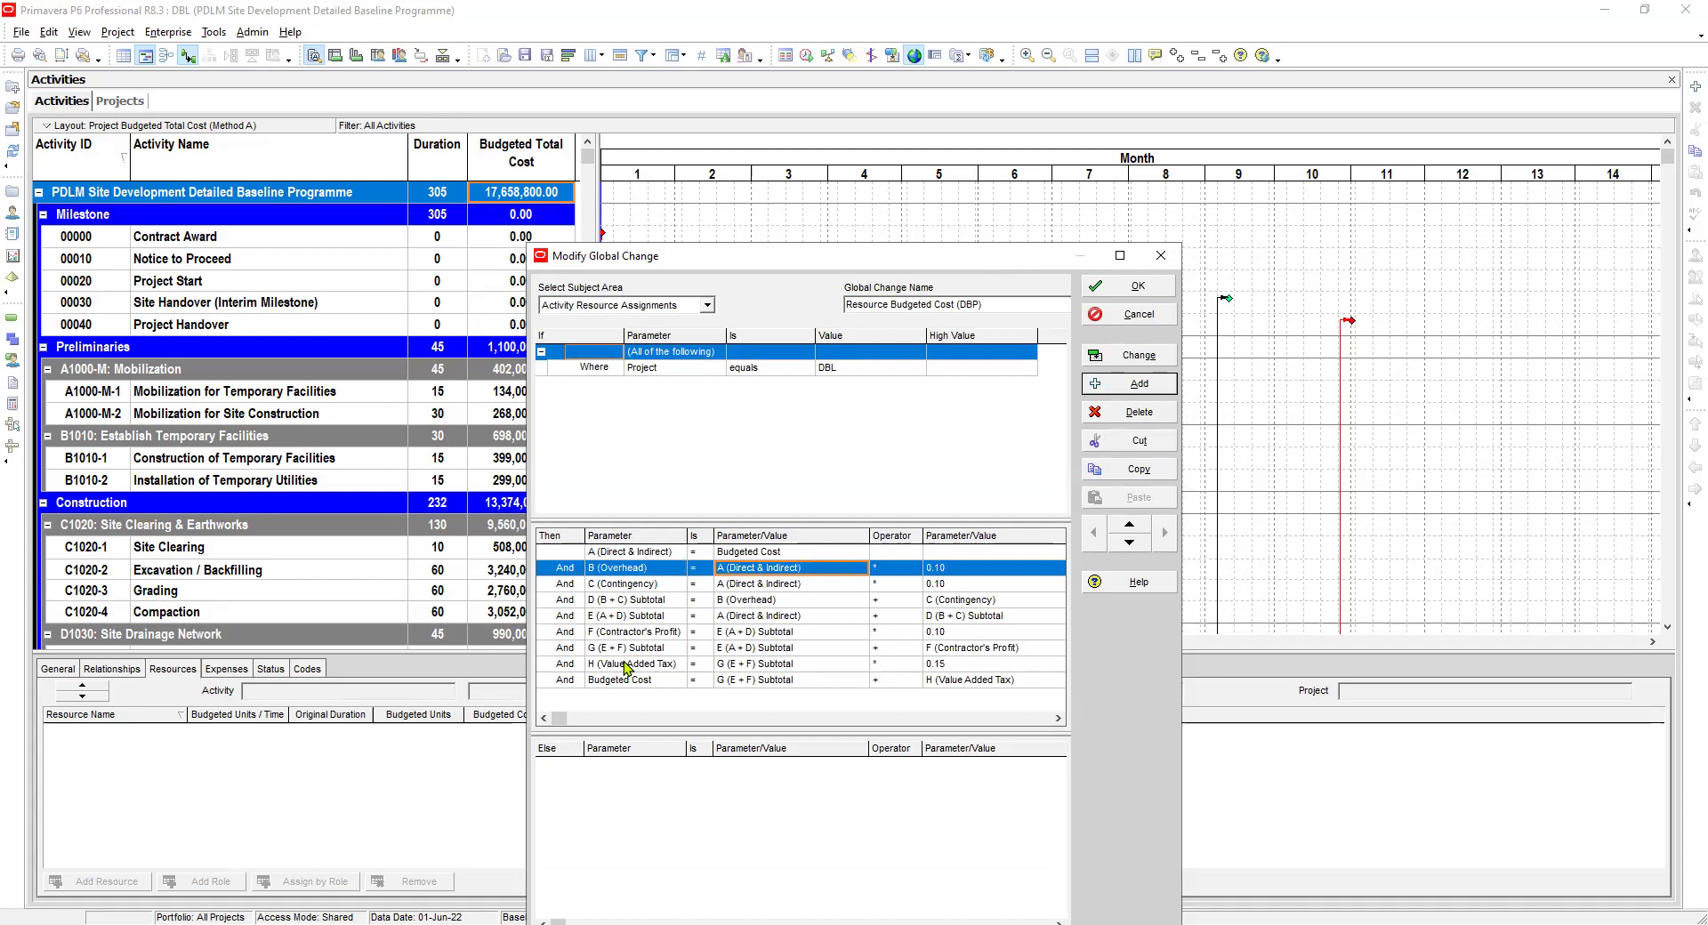
key(F2)
key(Escape)
key(Up)
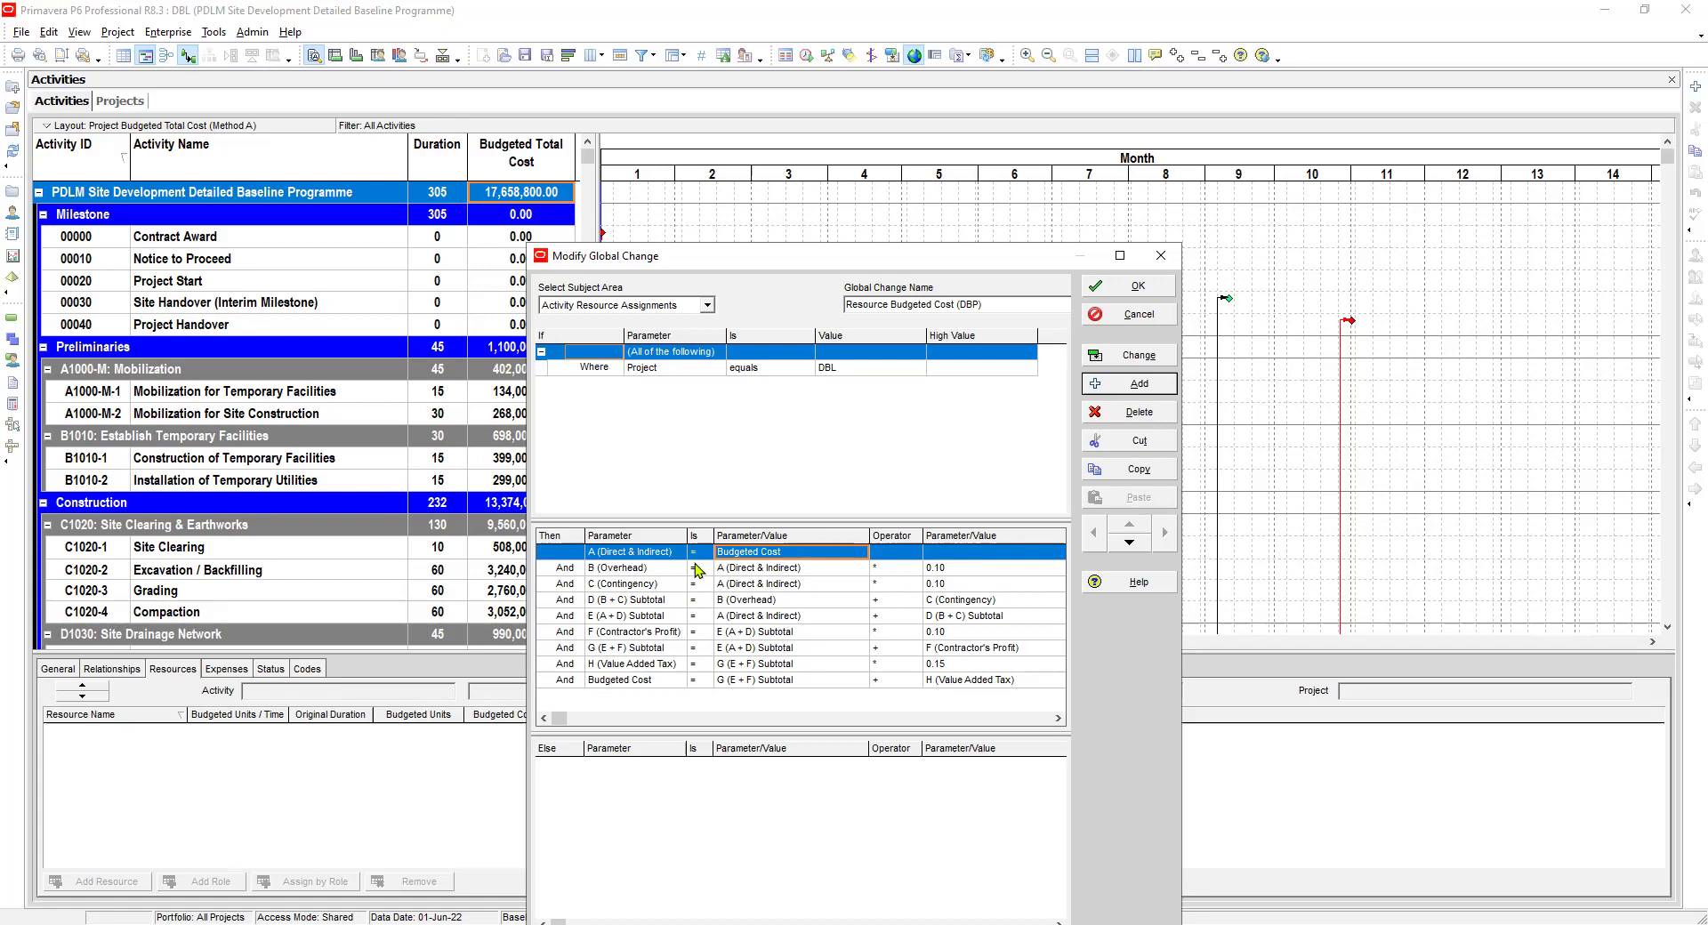
key(Down)
key(Down)
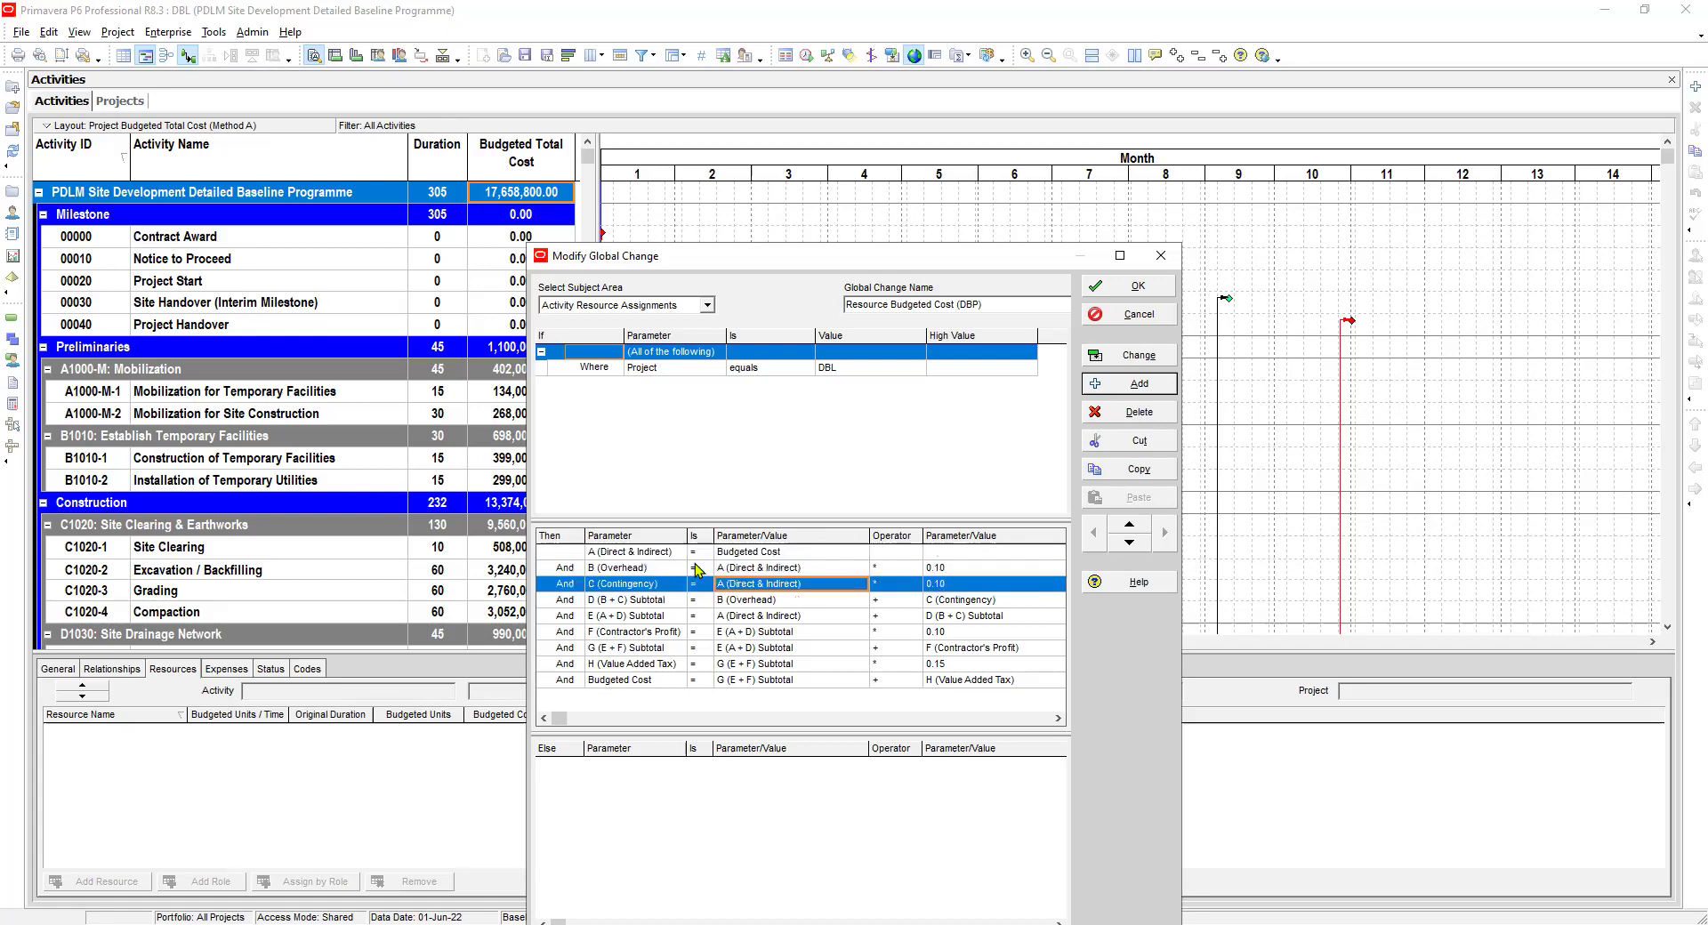
key(Down)
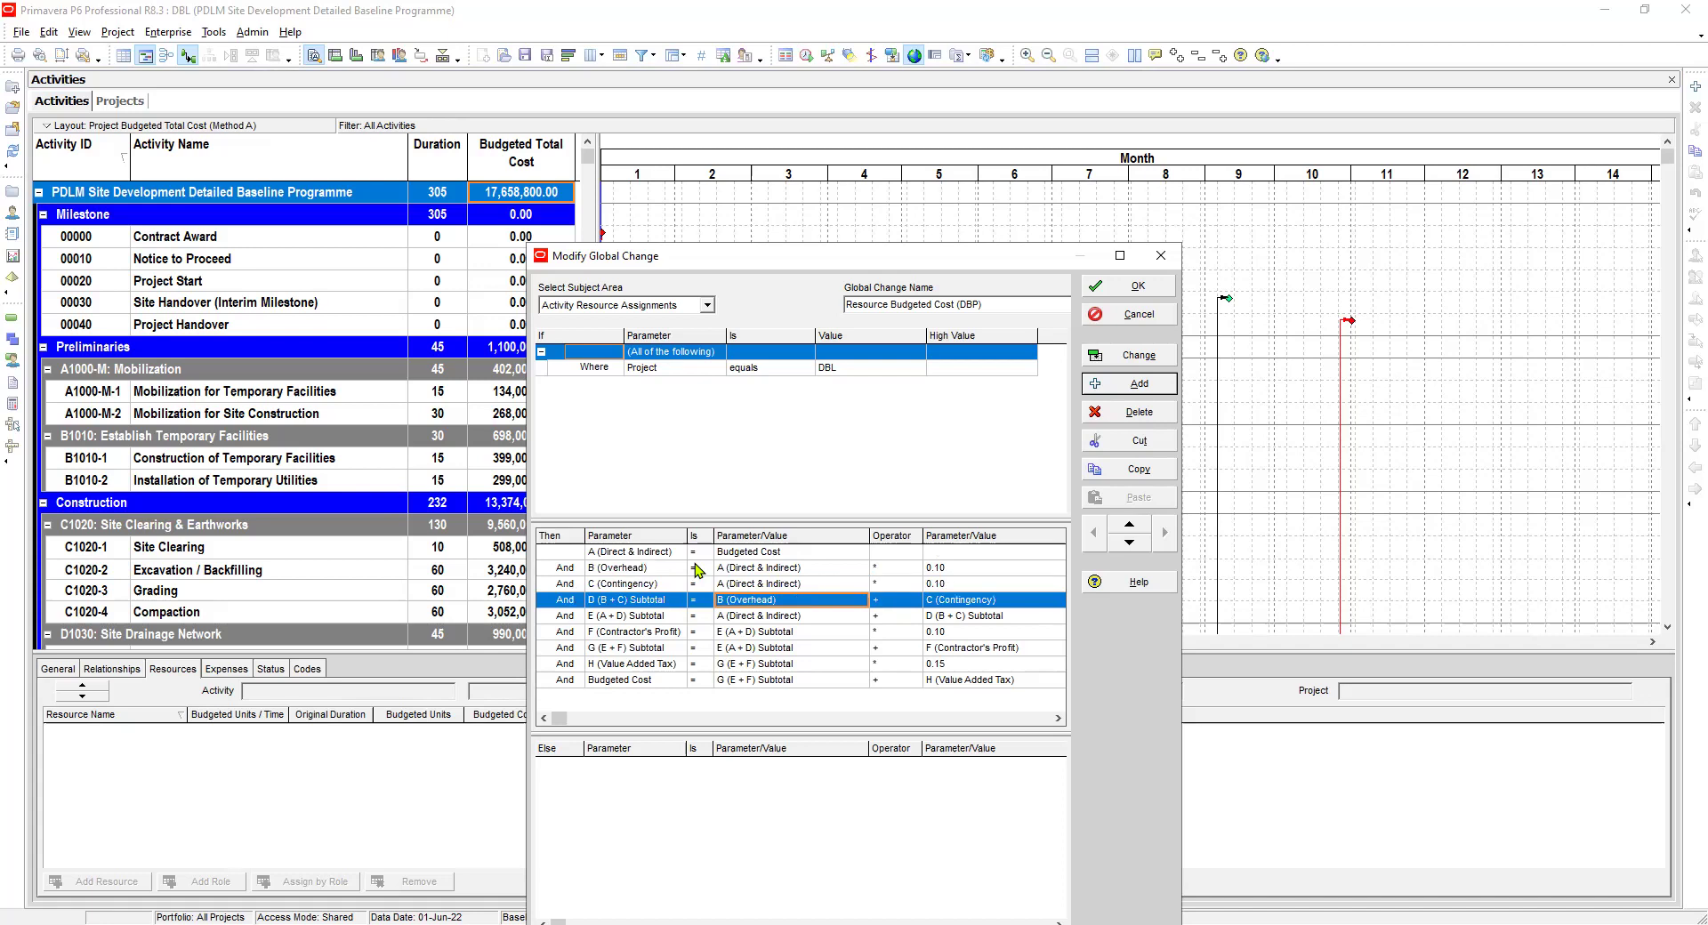
key(Down)
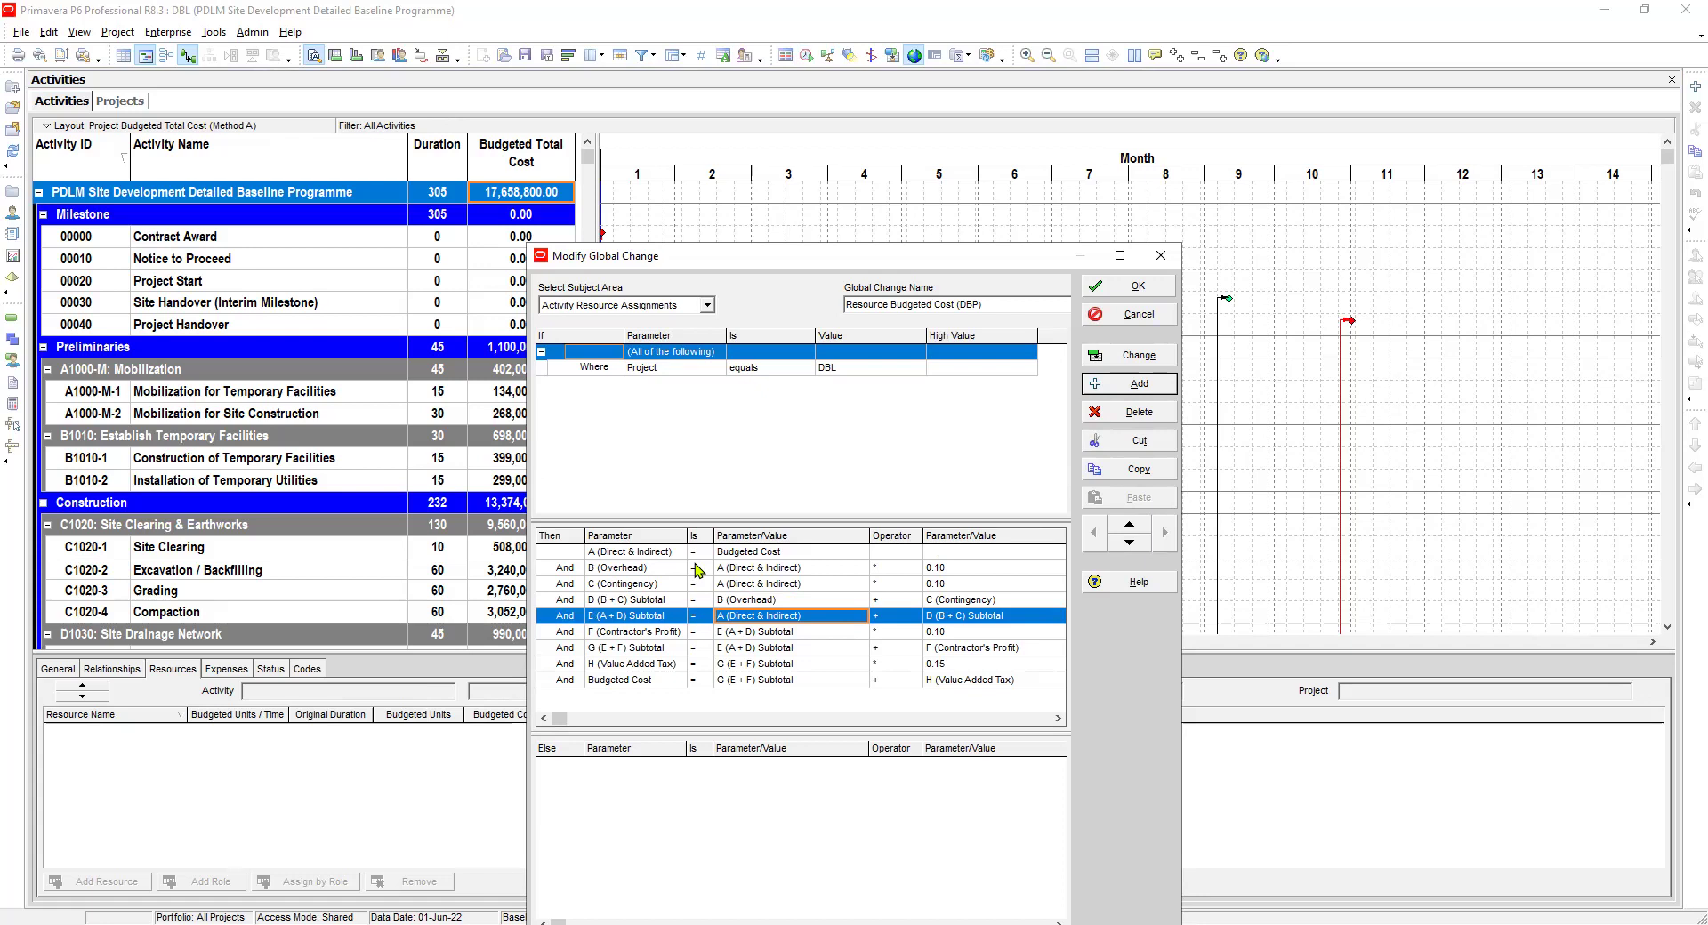
key(Down)
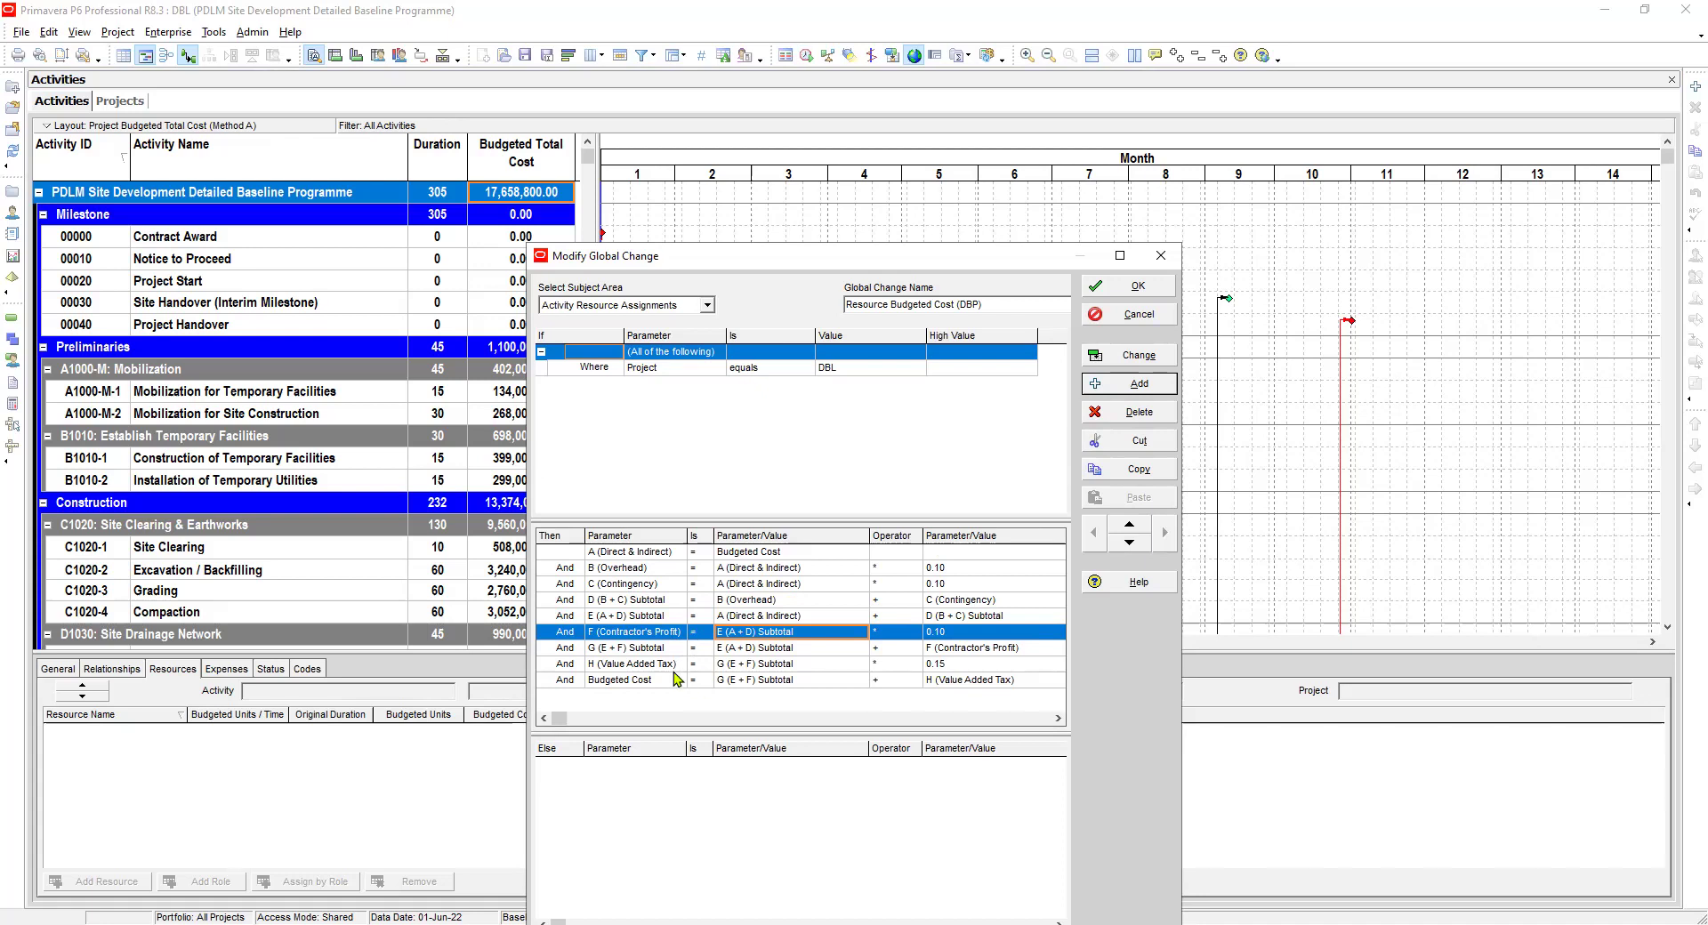
Examine how G (E + F) Subtotal and H (Value Added Tax) feed the final Budgeted Cost statement
click(636, 650)
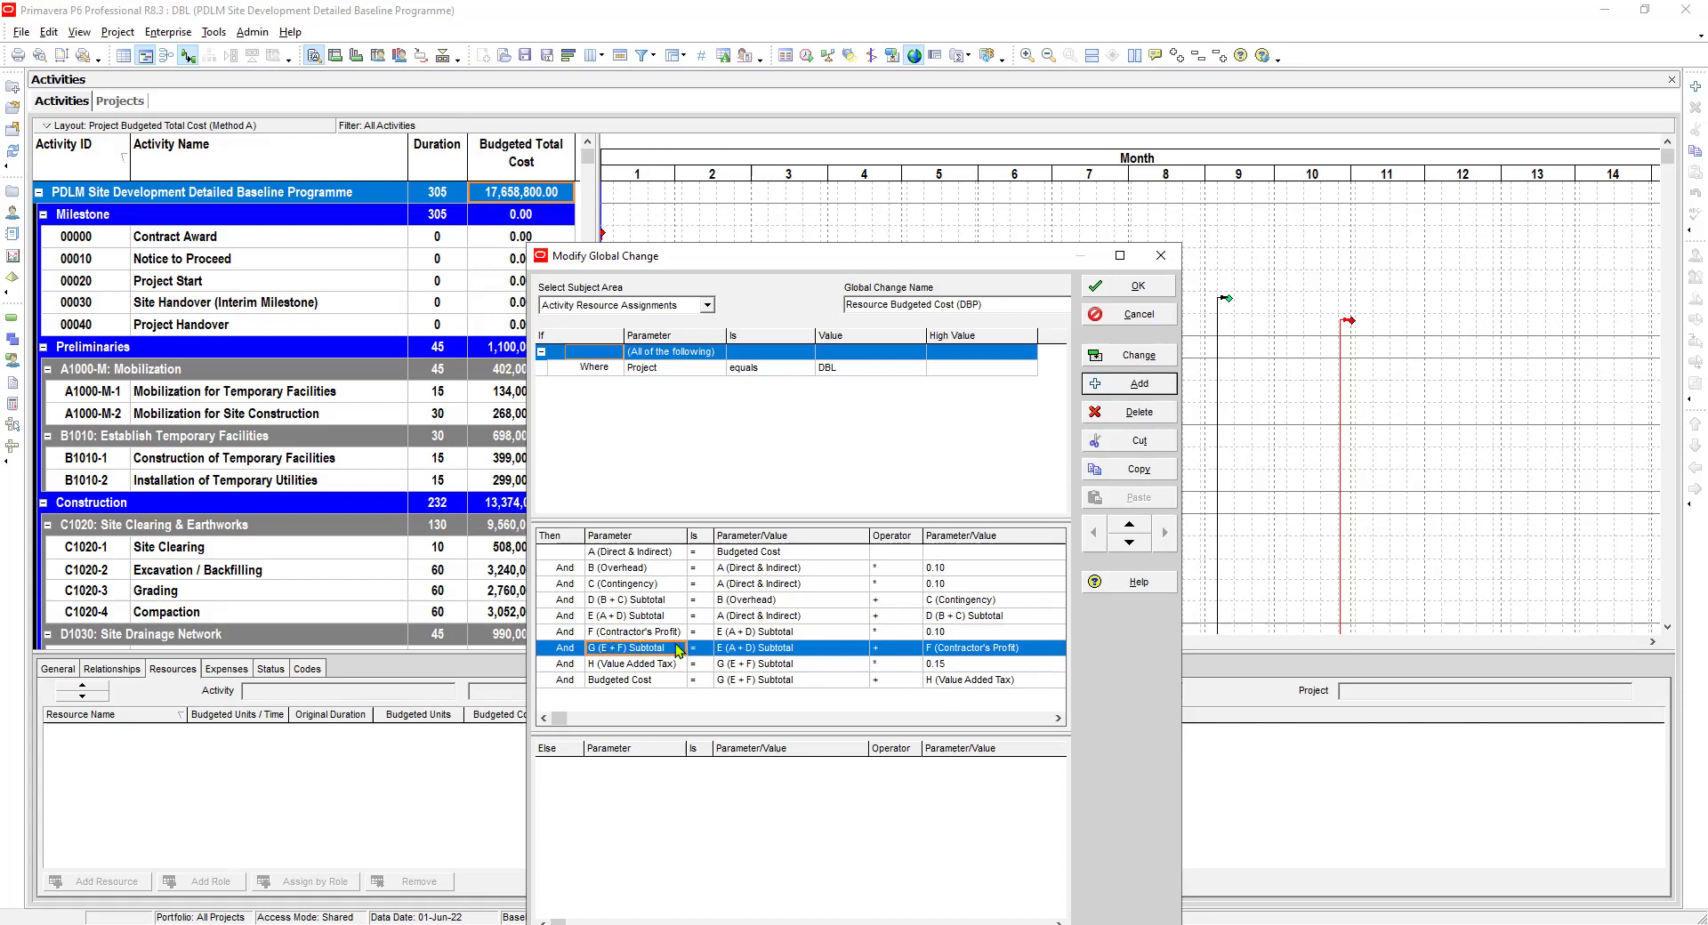
key(Down)
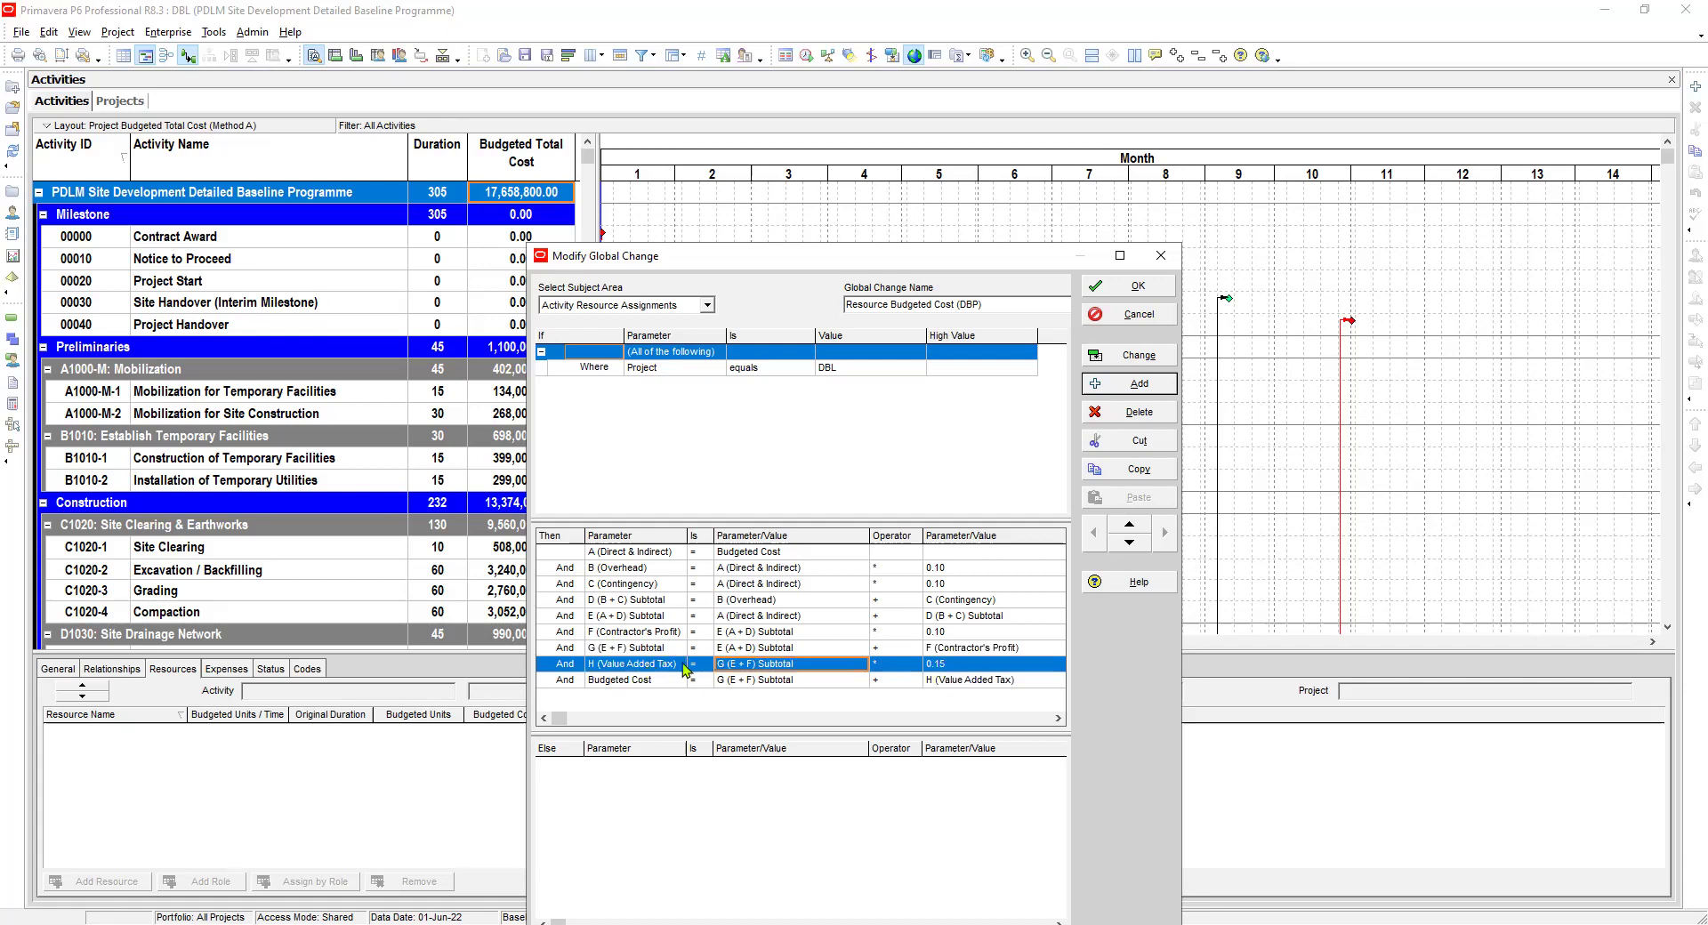
click(606, 651)
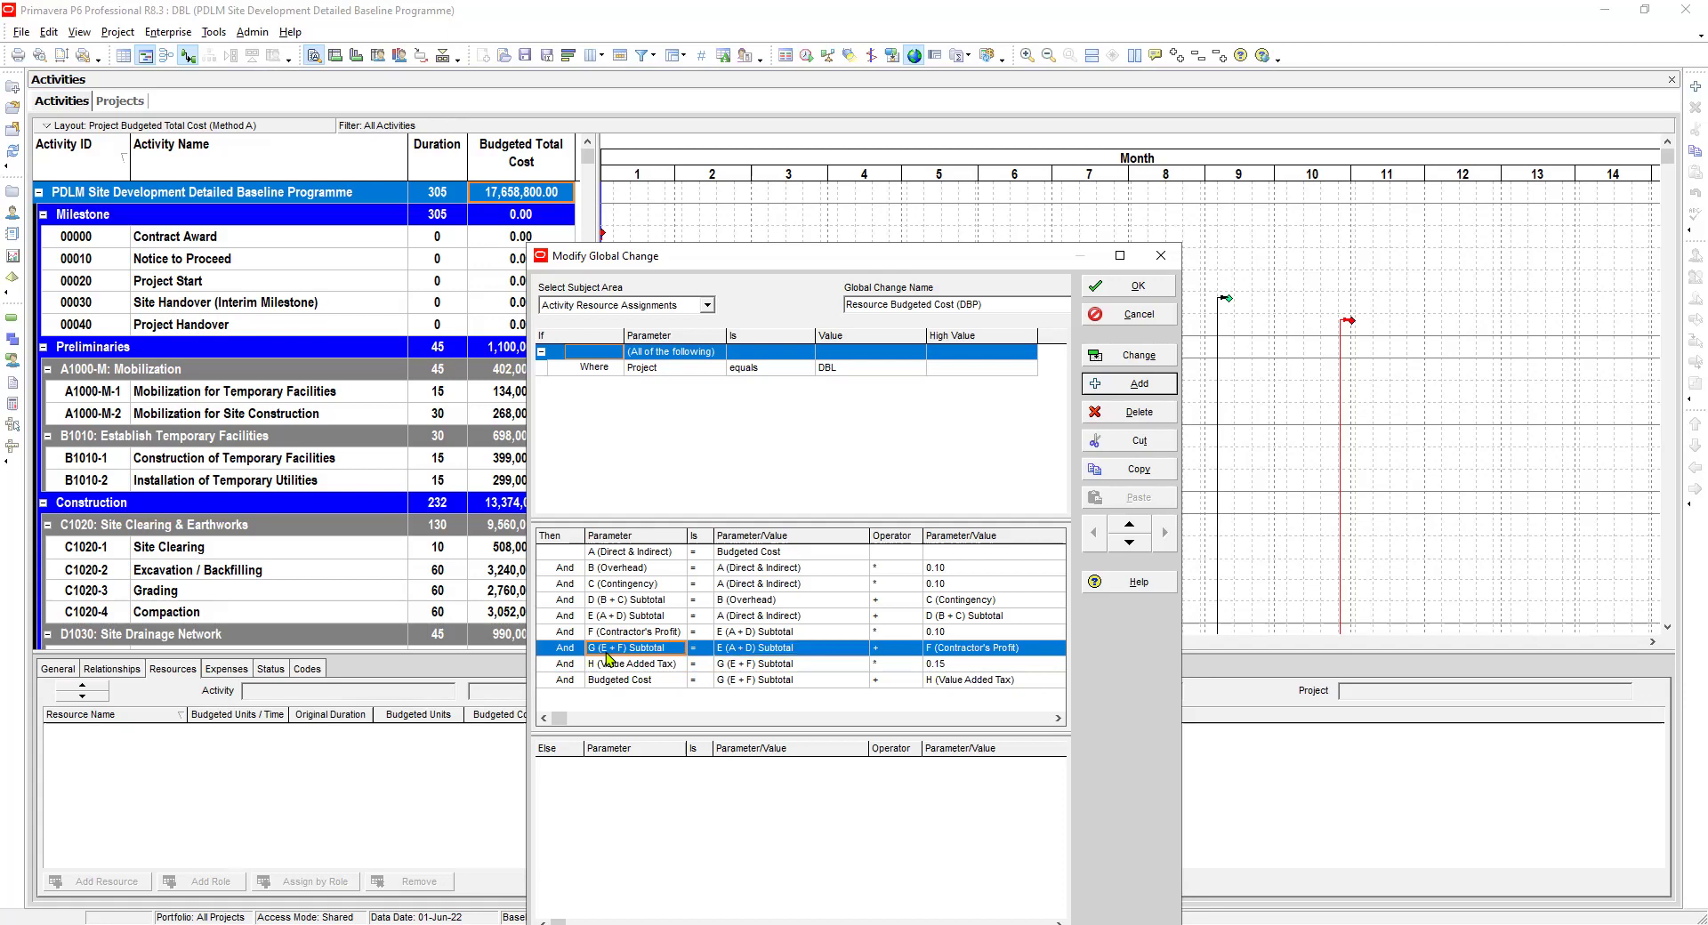
click(699, 668)
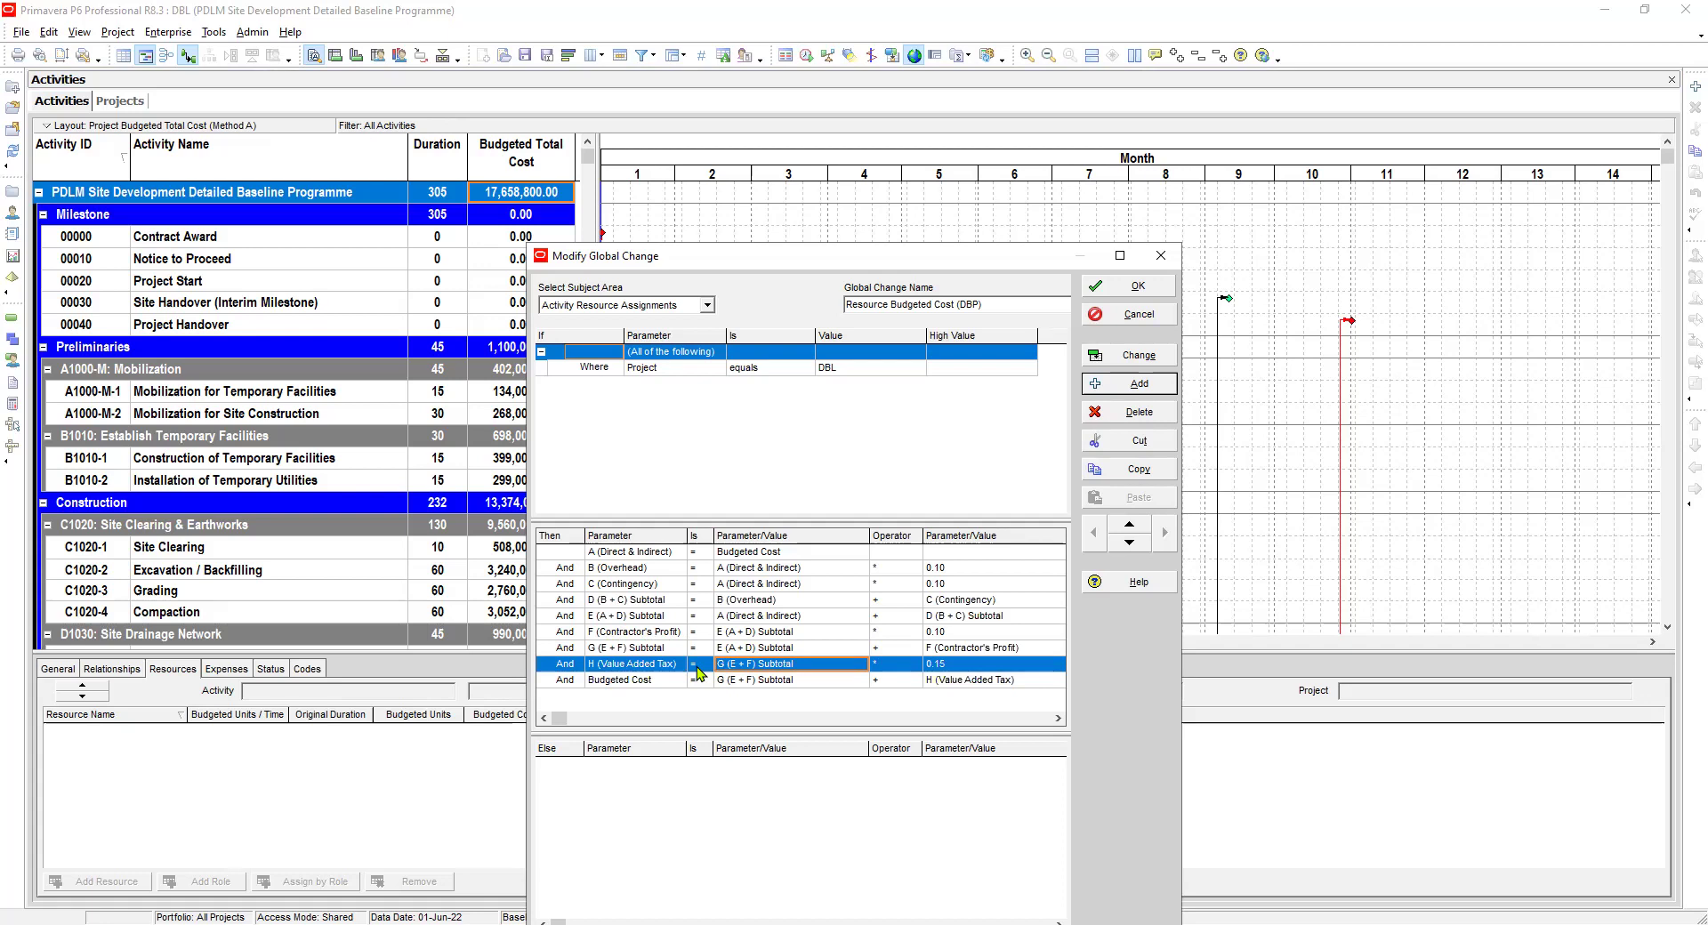
click(629, 682)
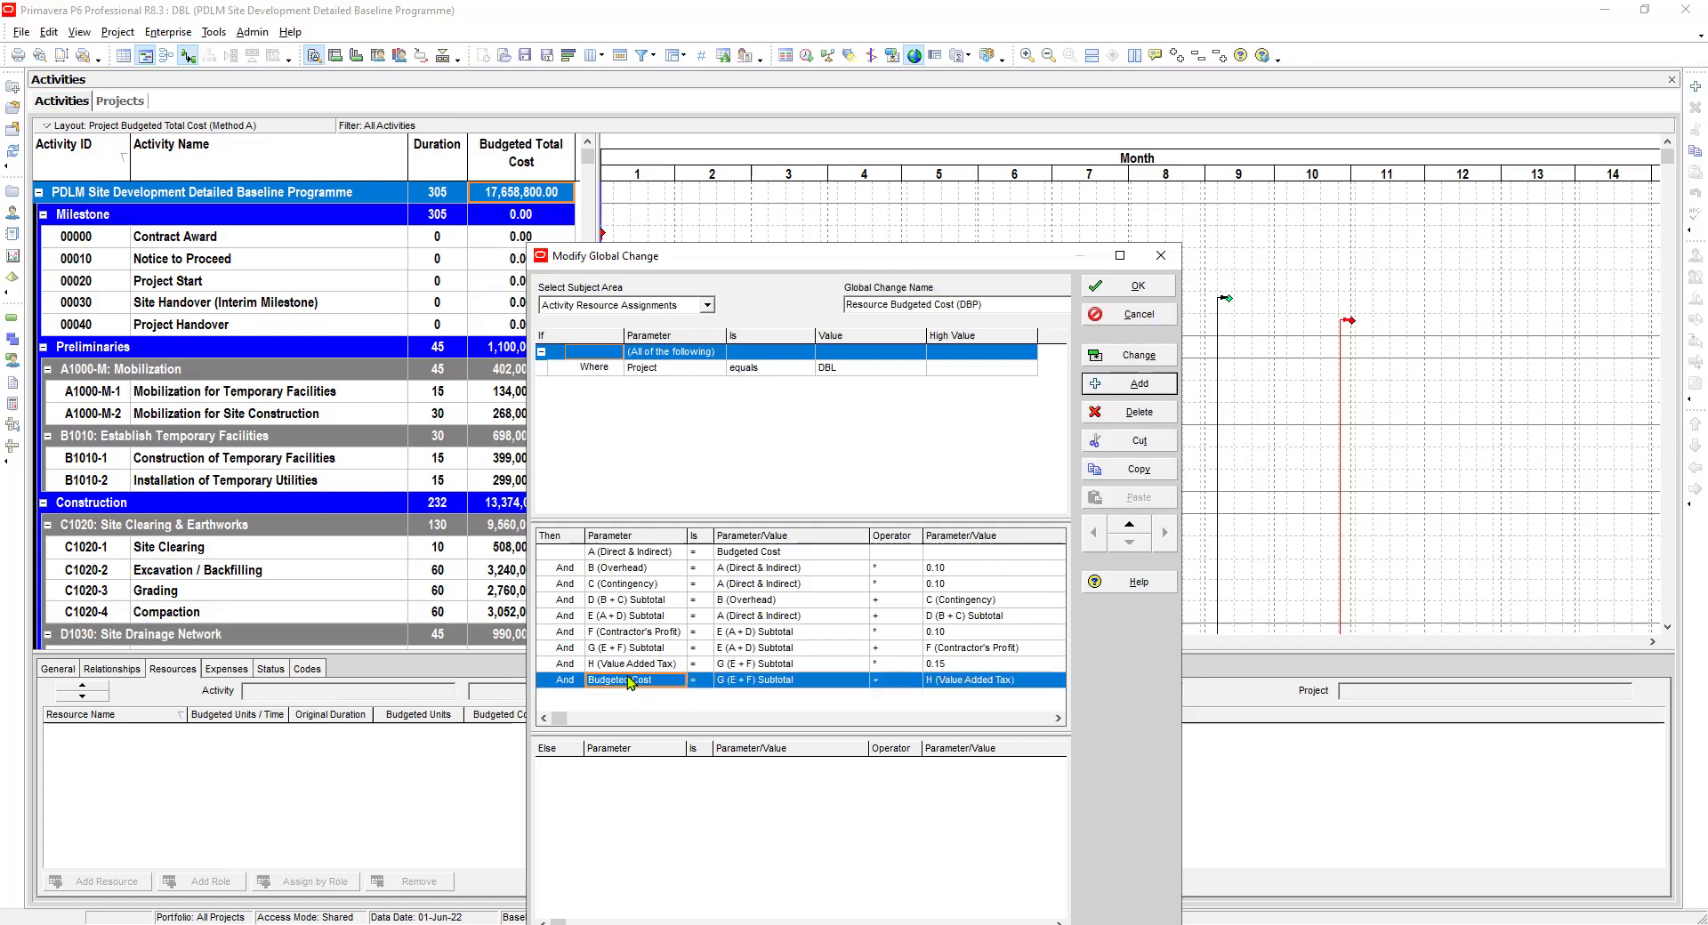
click(680, 669)
click(690, 676)
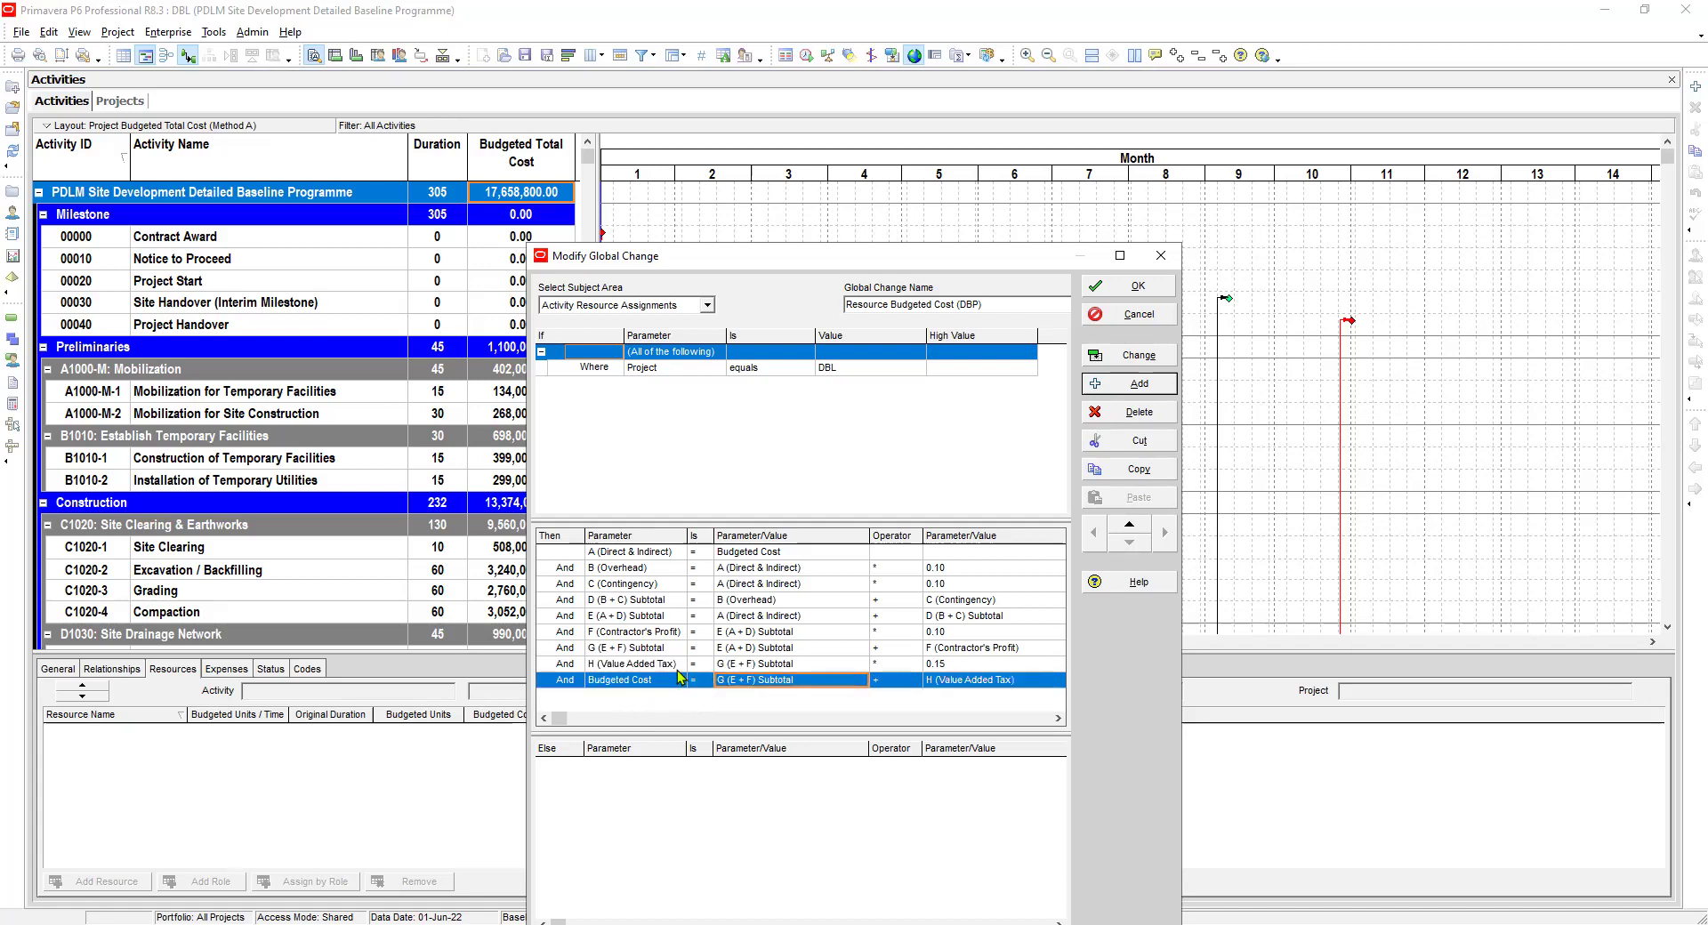
click(618, 649)
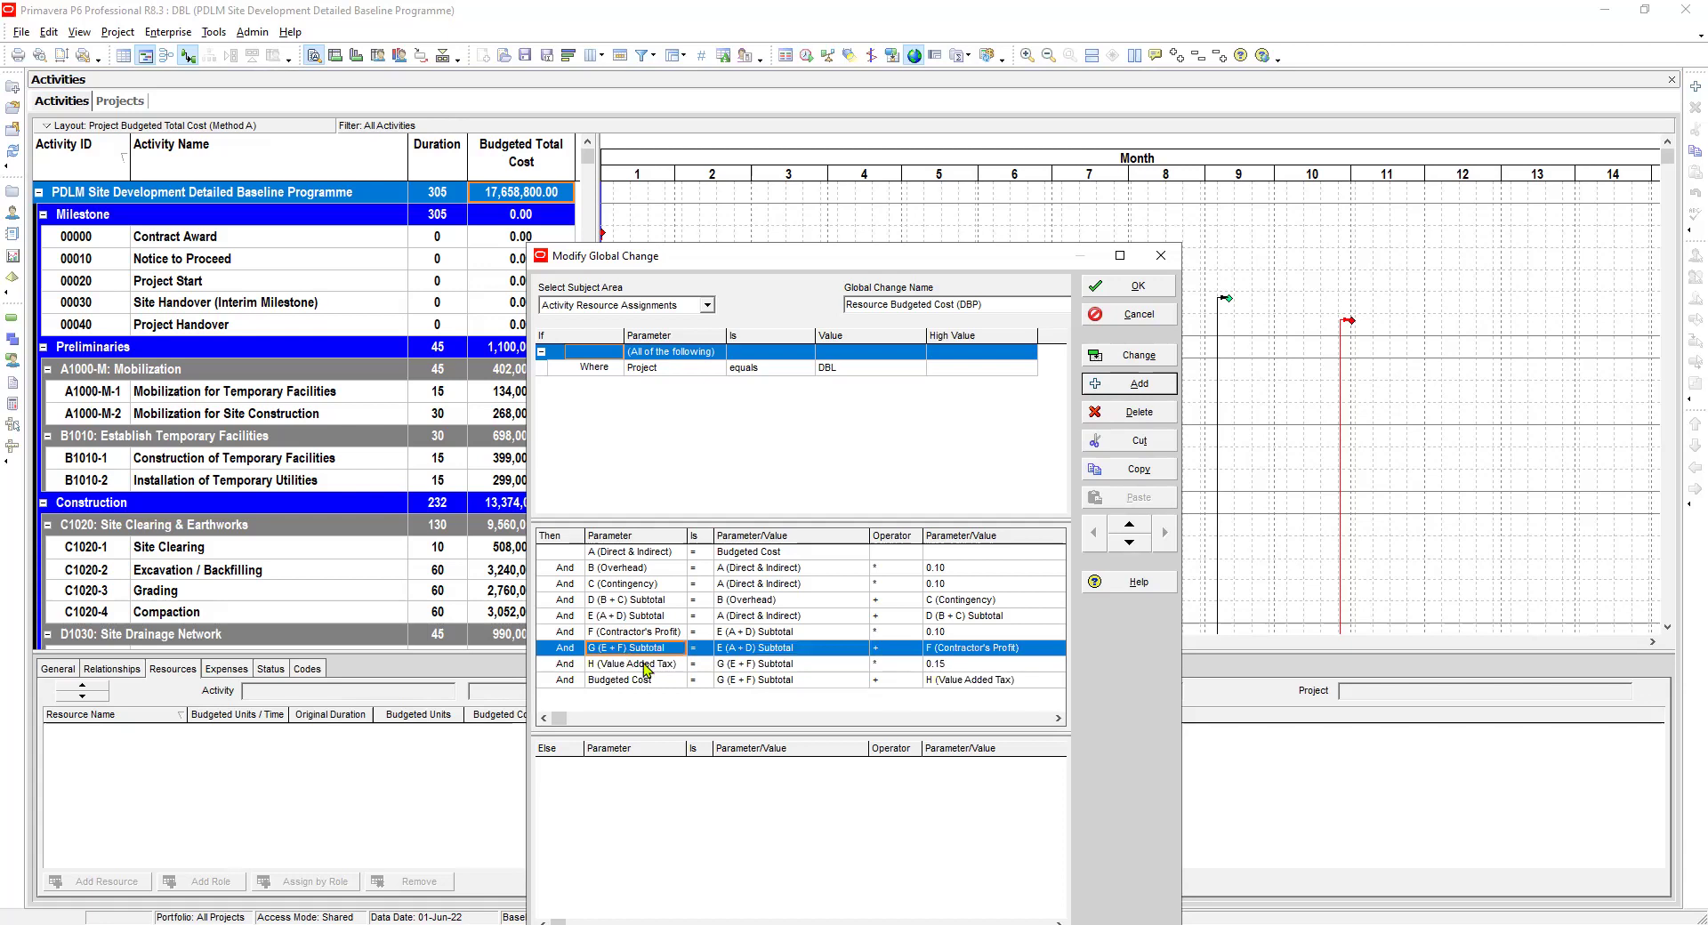
click(654, 670)
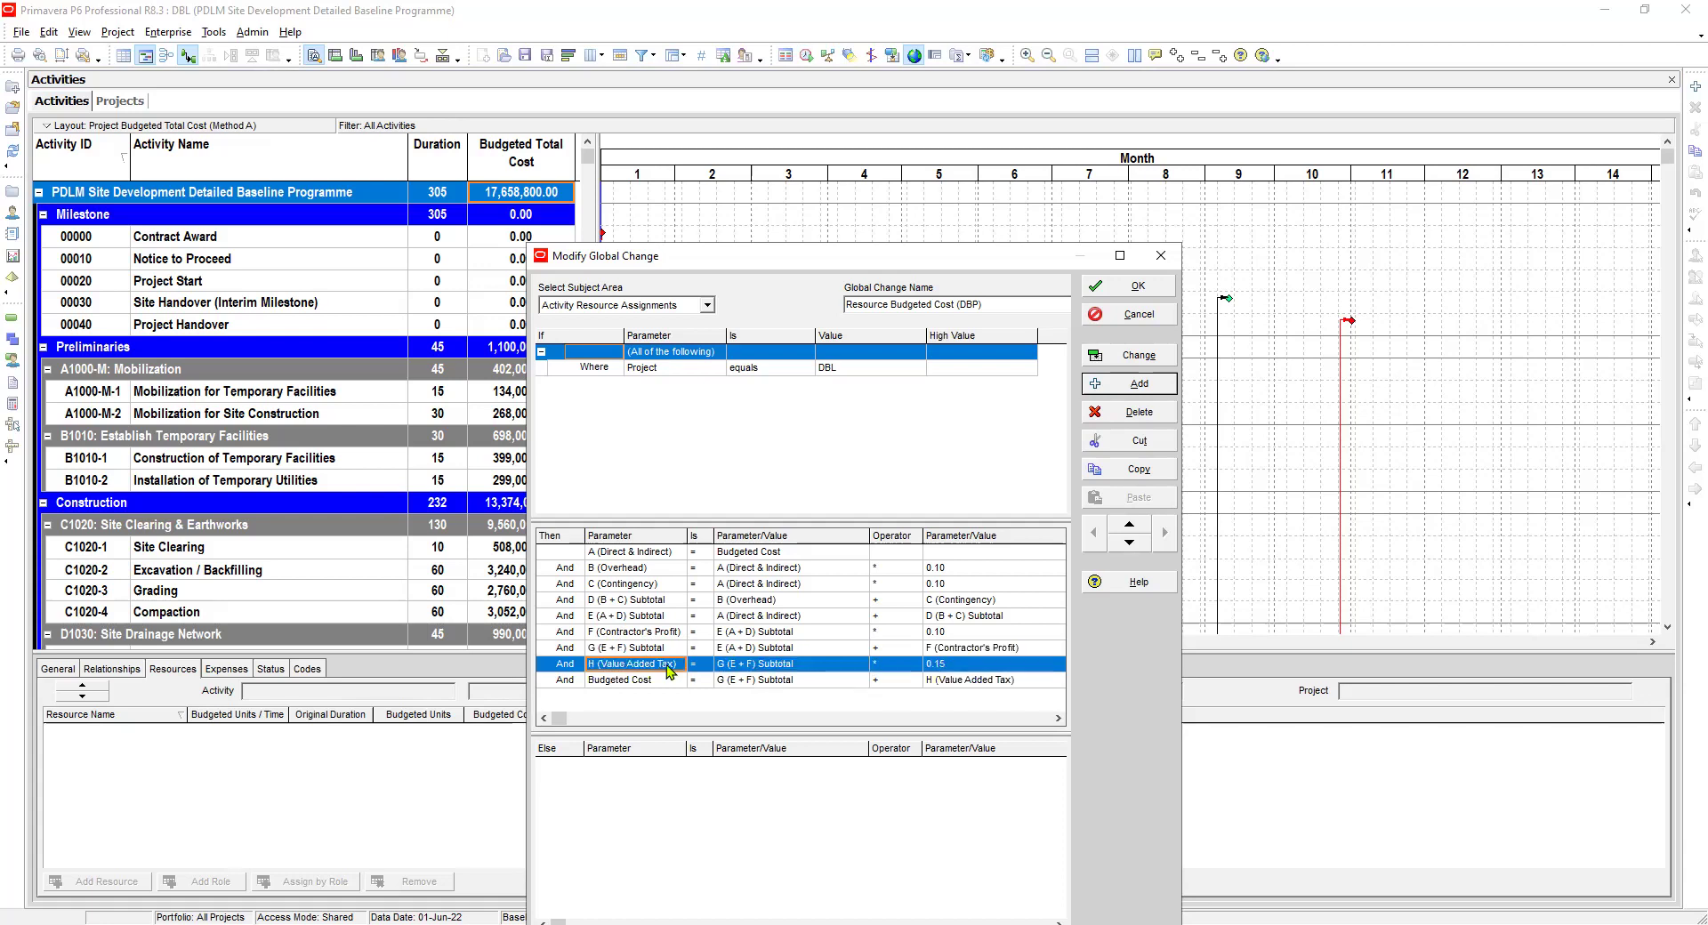
click(695, 681)
key(Right)
key(Right)
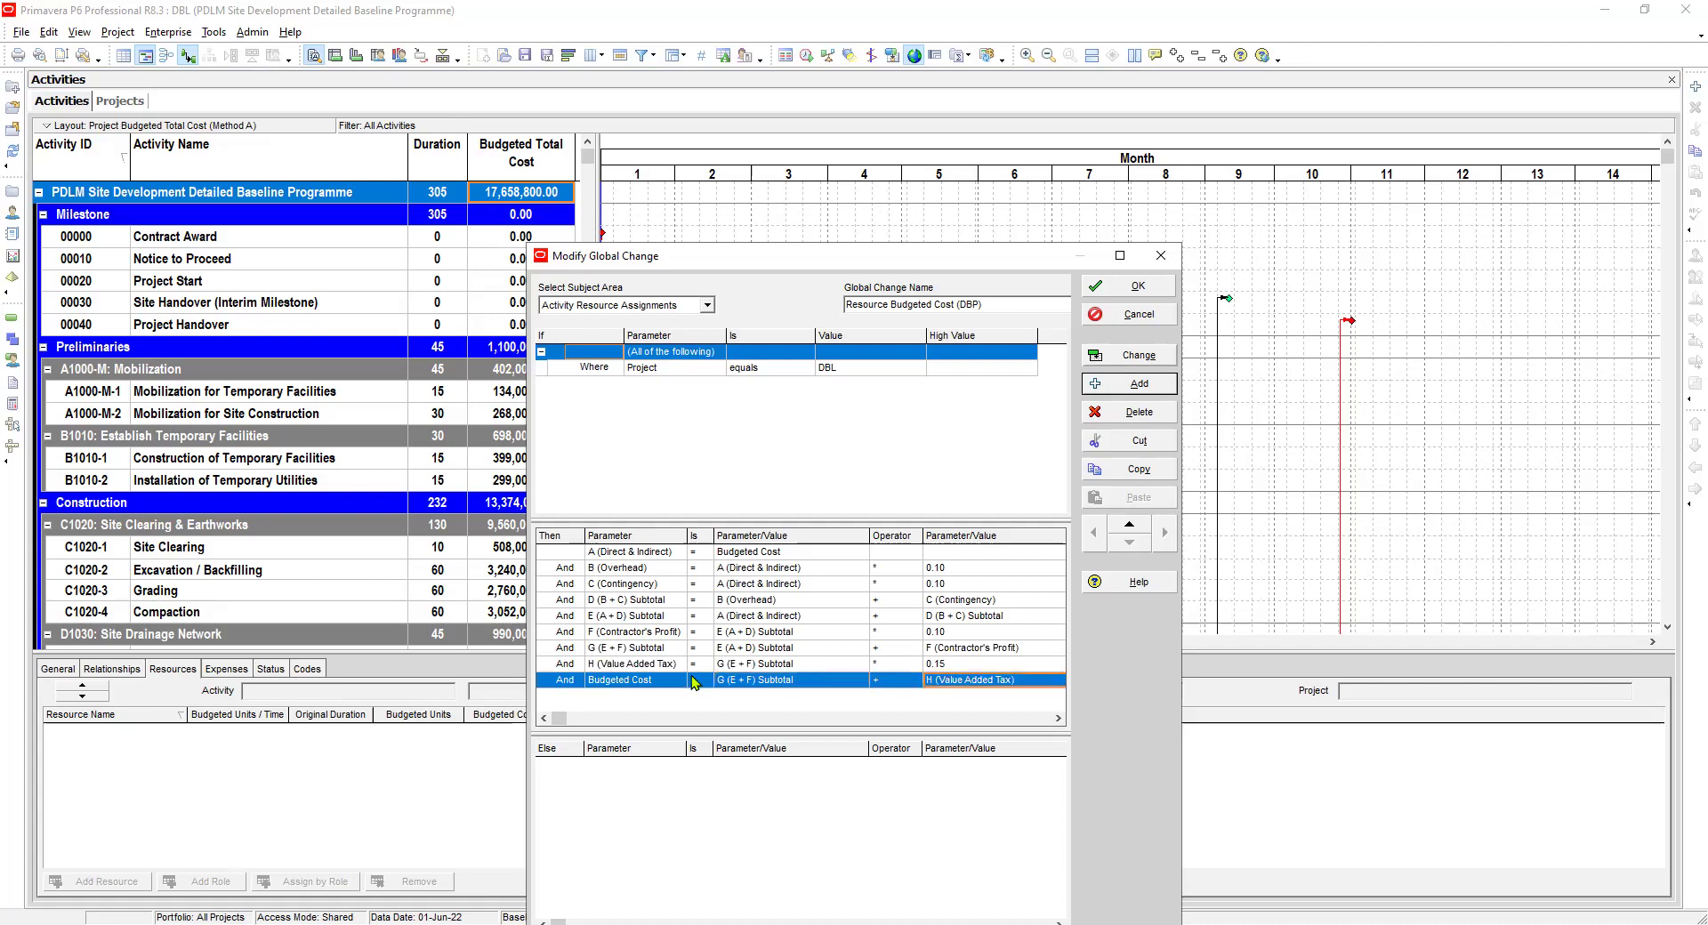
Run the Resource Budgeted Cost (DBP) global change, commit its changes without saving the log file, and close the global change windows
key(alt+e)
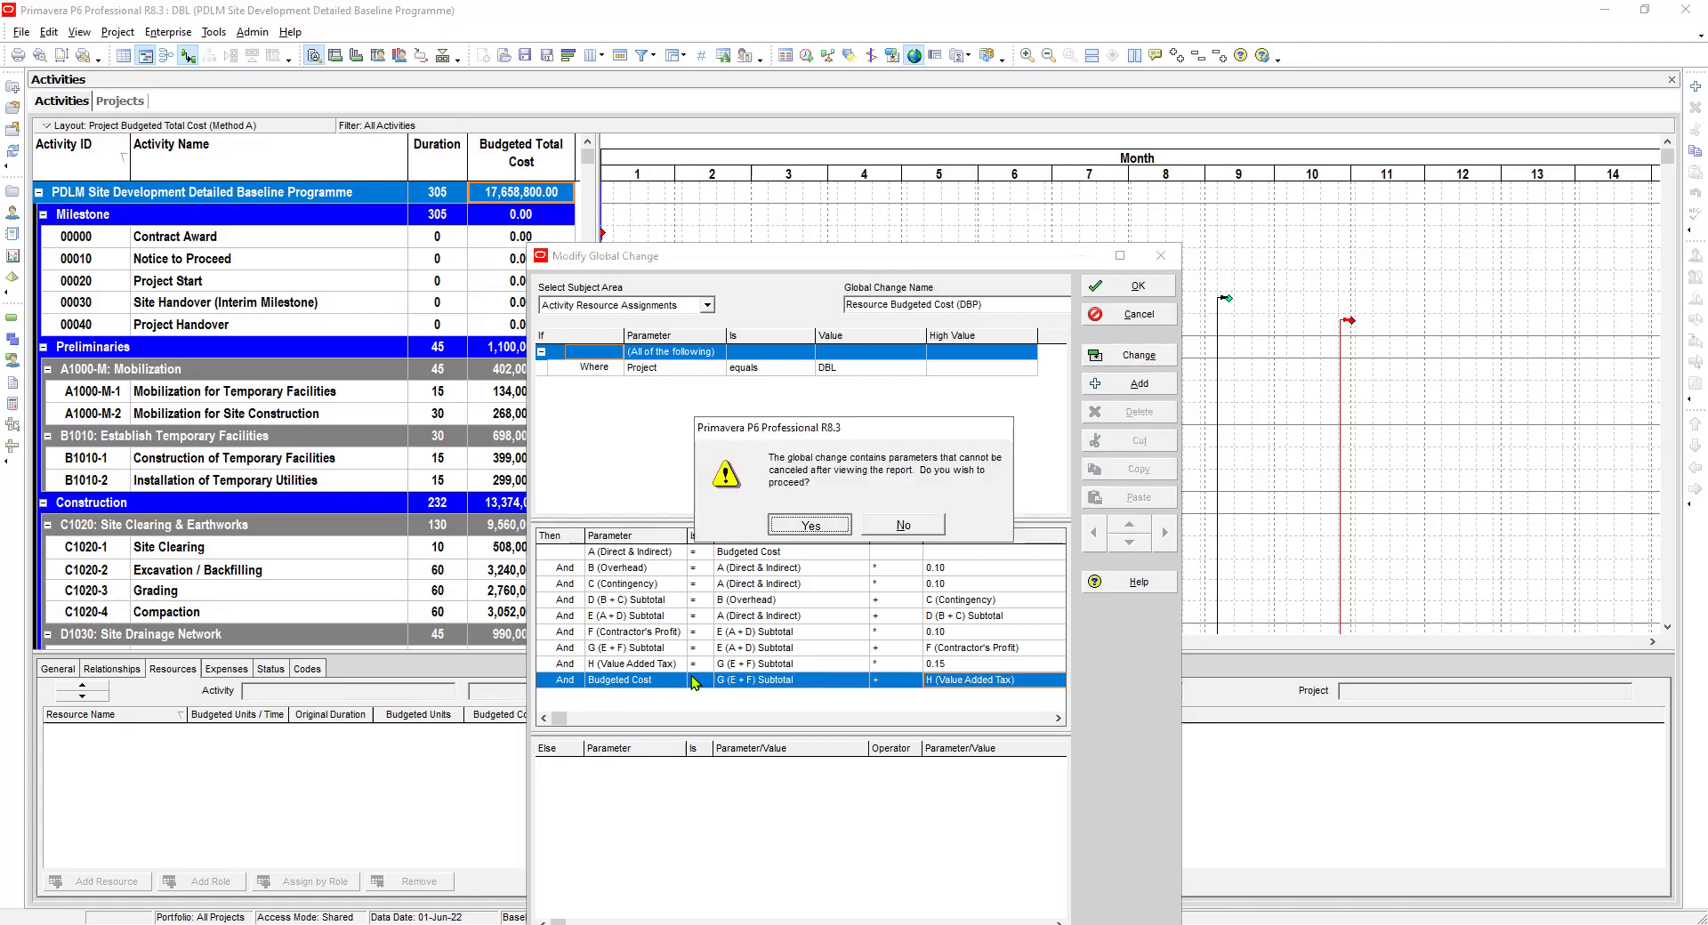
key(Return)
mouse_move(1666, 135)
mouse_down()
mouse_move(1682, 818)
mouse_move(1677, 169)
mouse_move(1647, 71)
mouse_up()
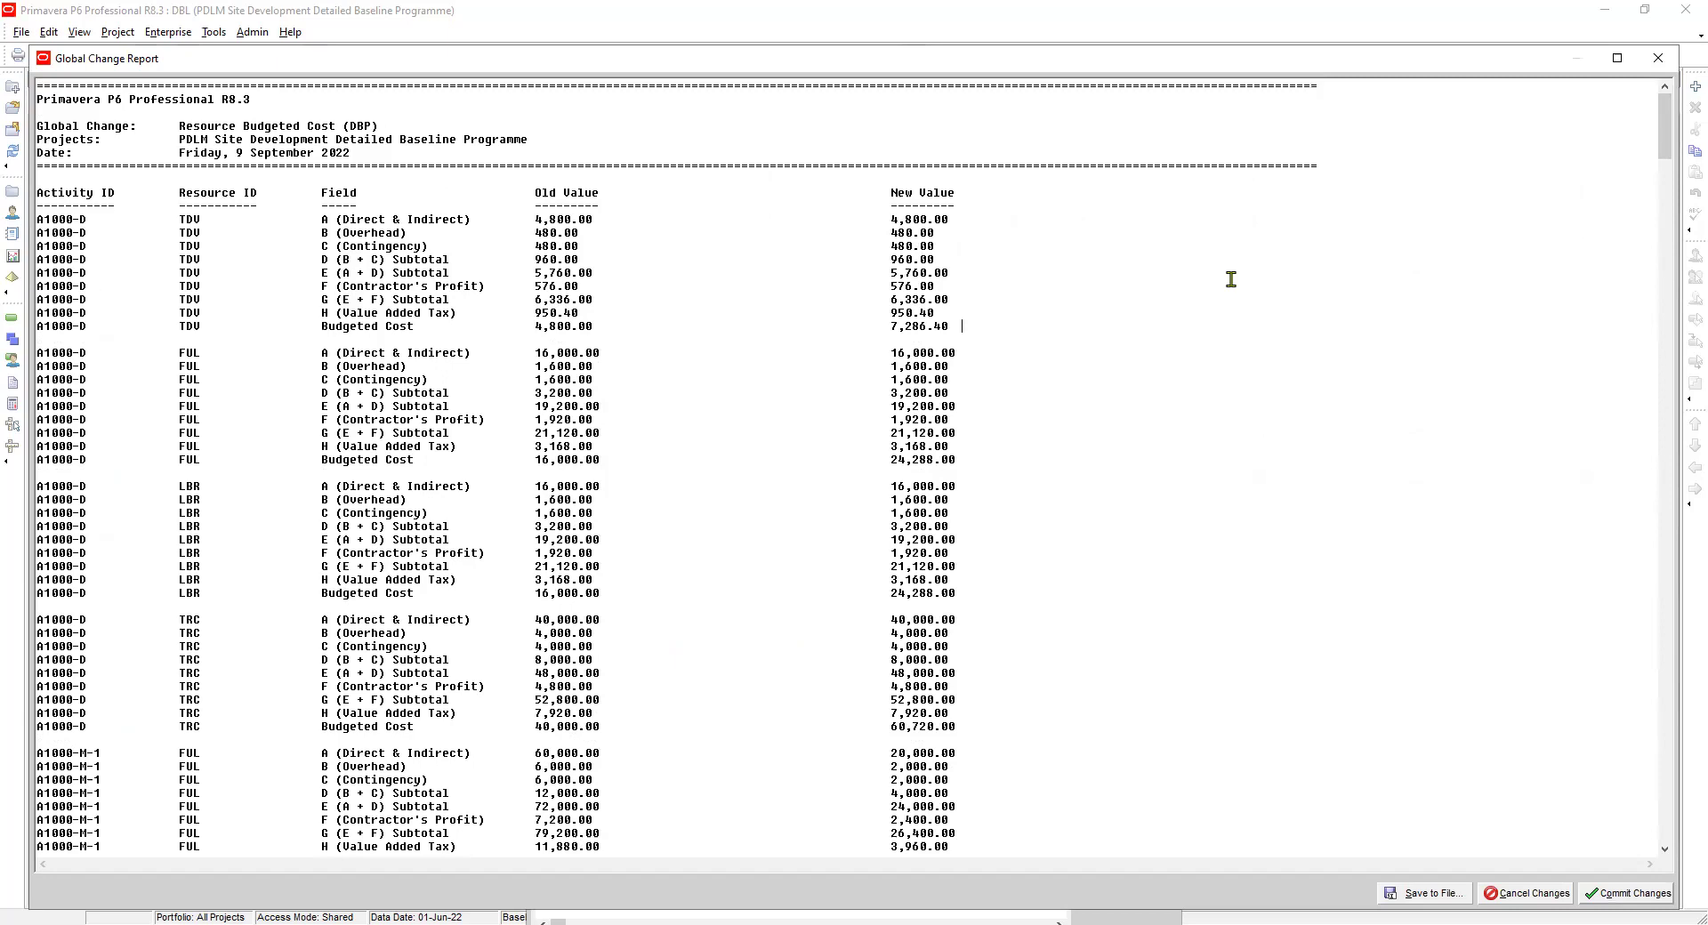
key(Tab)
key(Return)
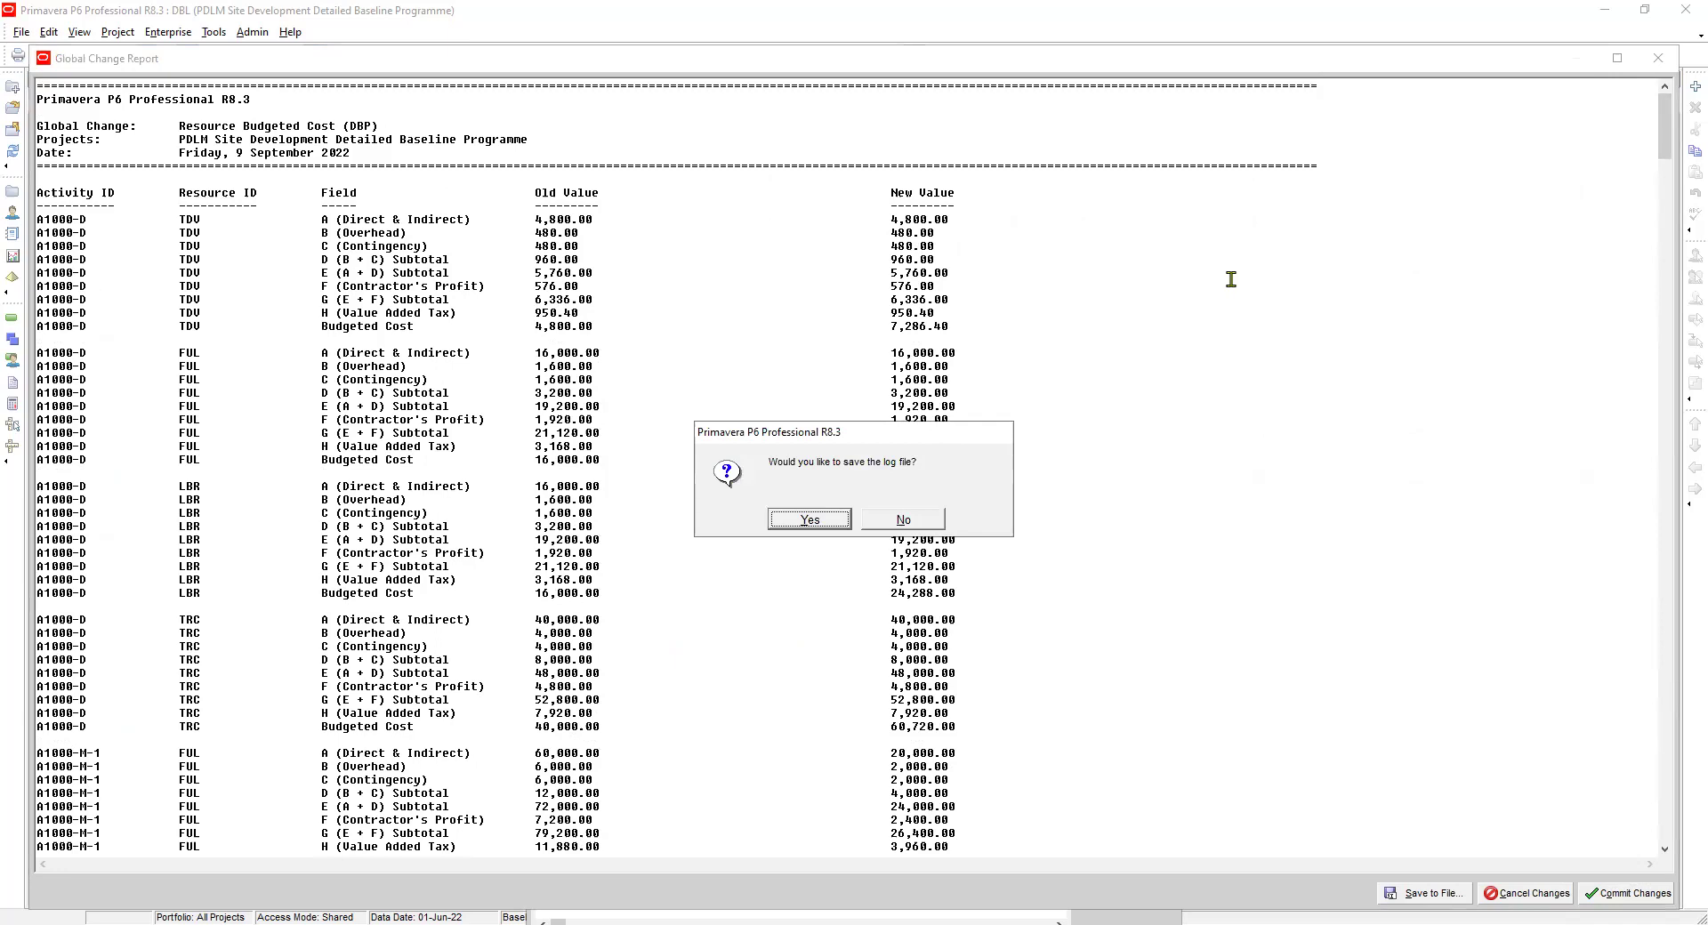
key(n)
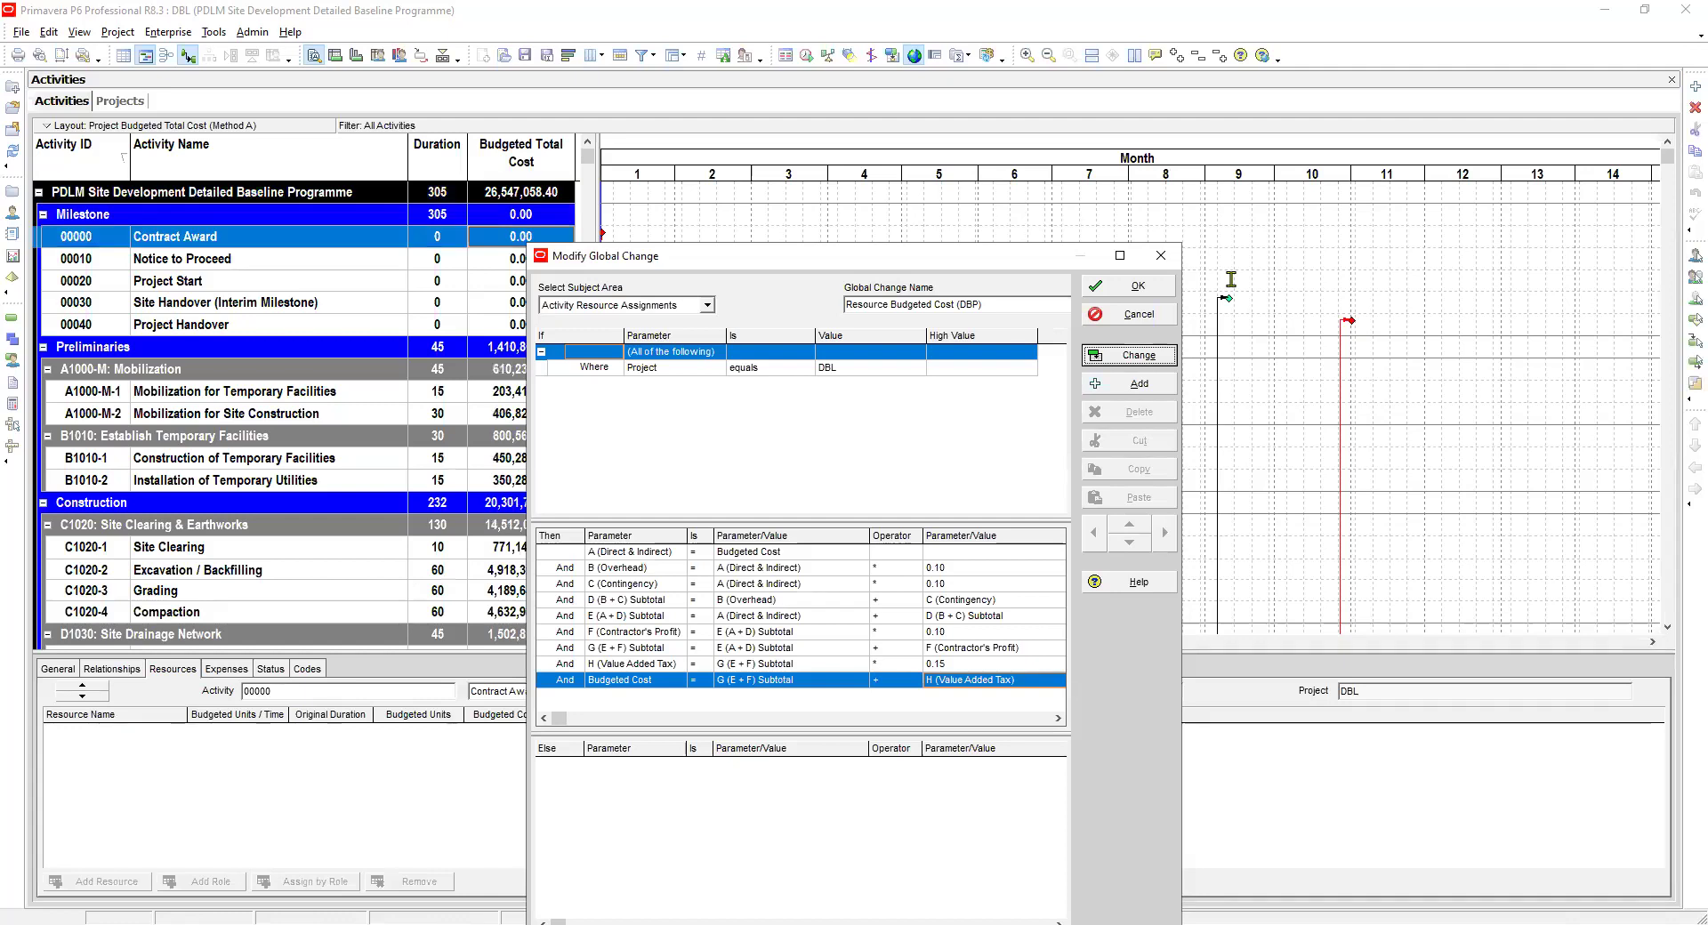
click(1134, 290)
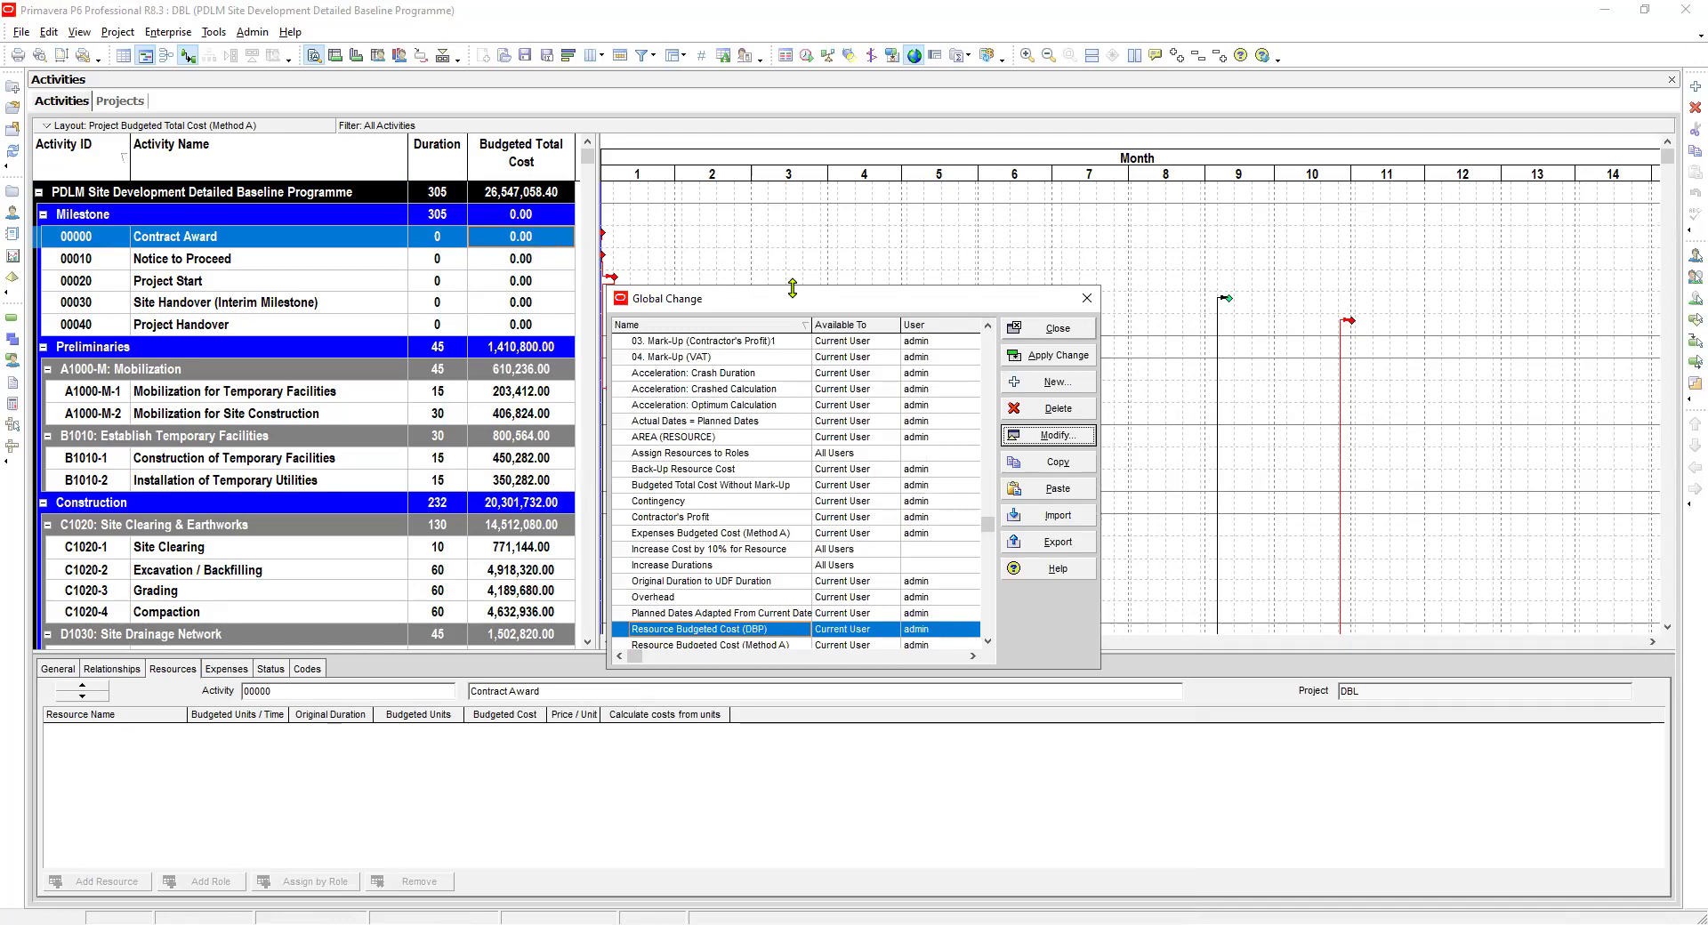
key(Escape)
Widen the activity table area and display the resource assignments of activity A1000-M-1, Mobilization for Temporary Facilities
drag(595, 213, 734, 250)
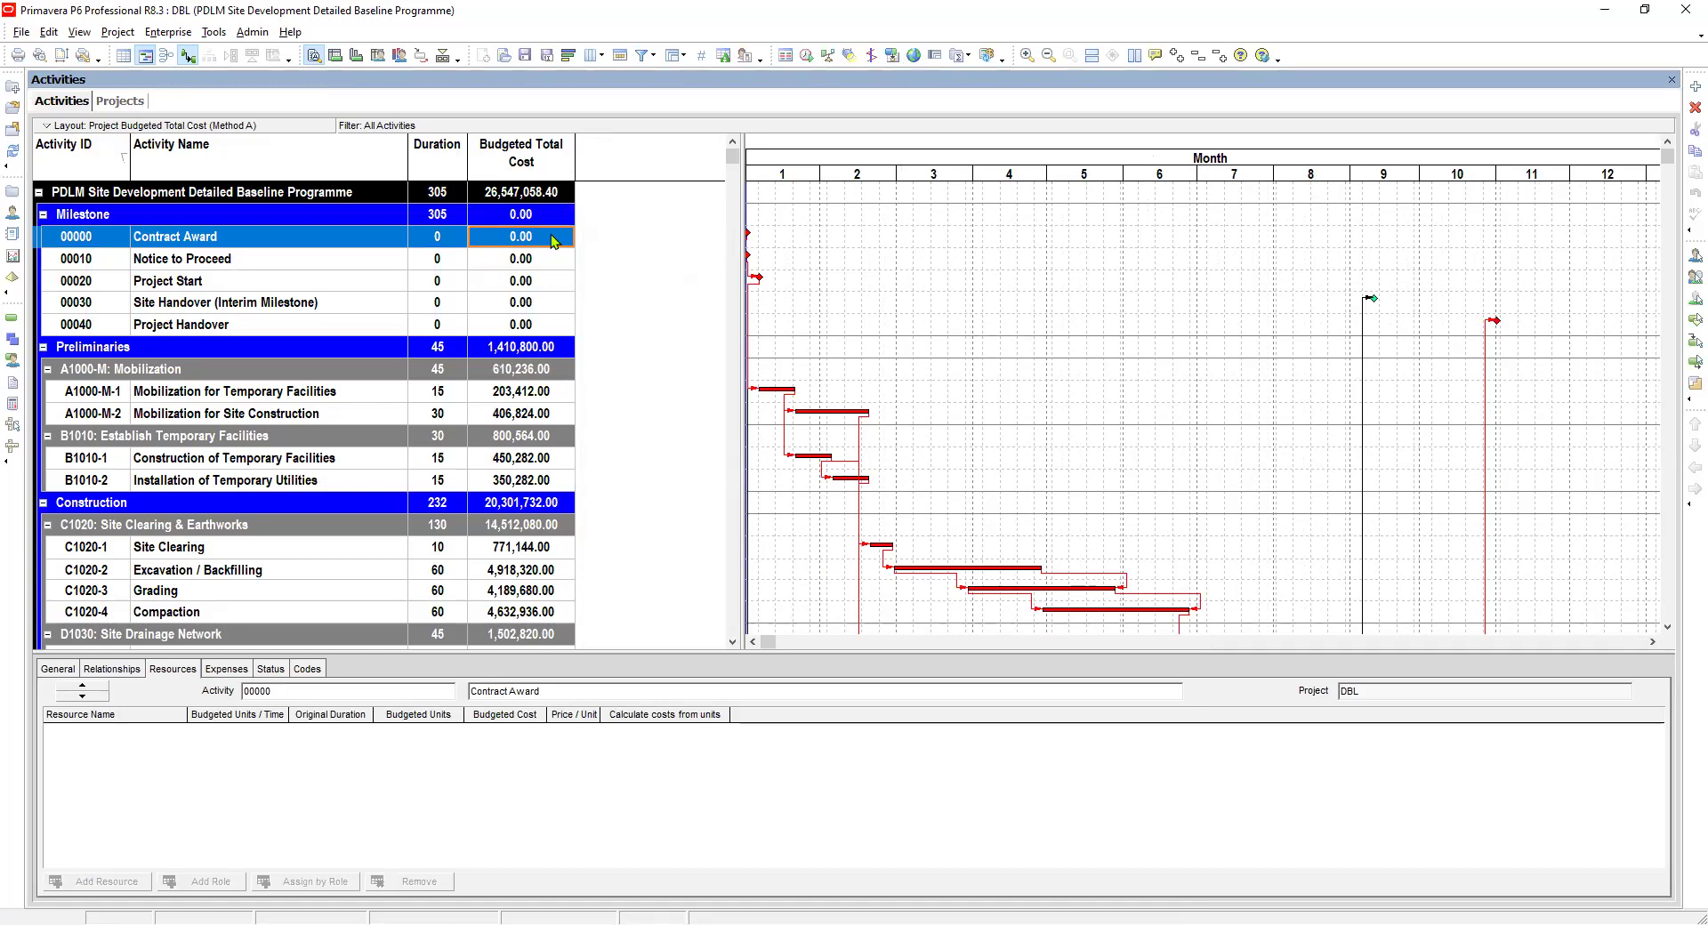
click(509, 260)
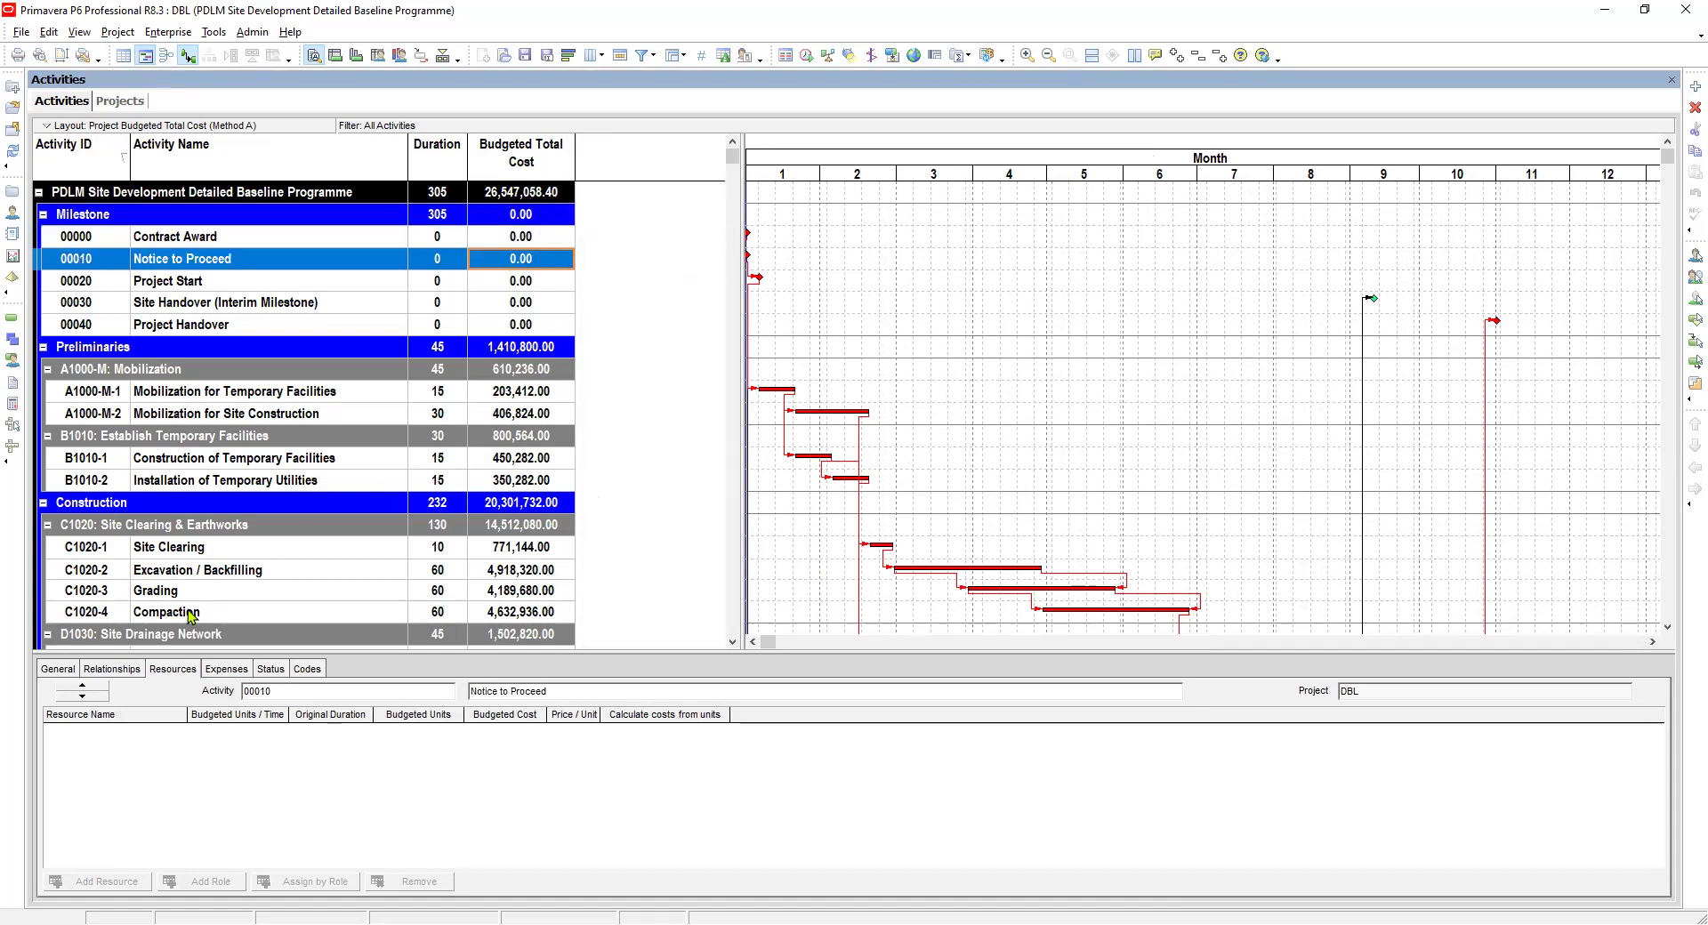
click(116, 672)
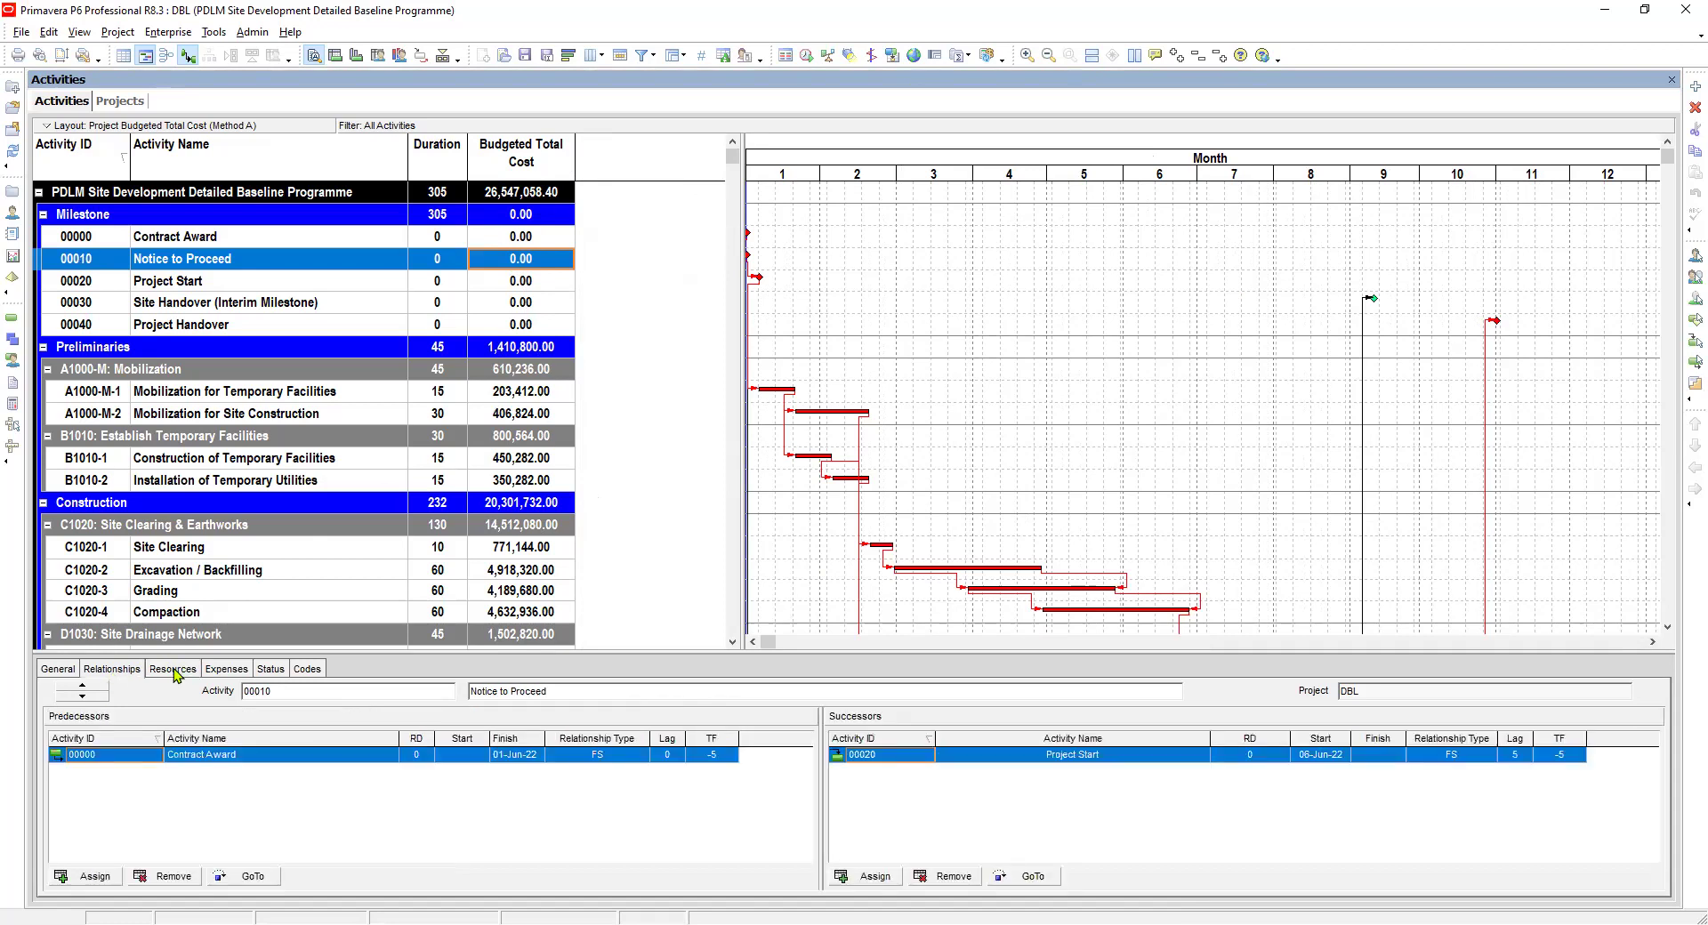
click(174, 672)
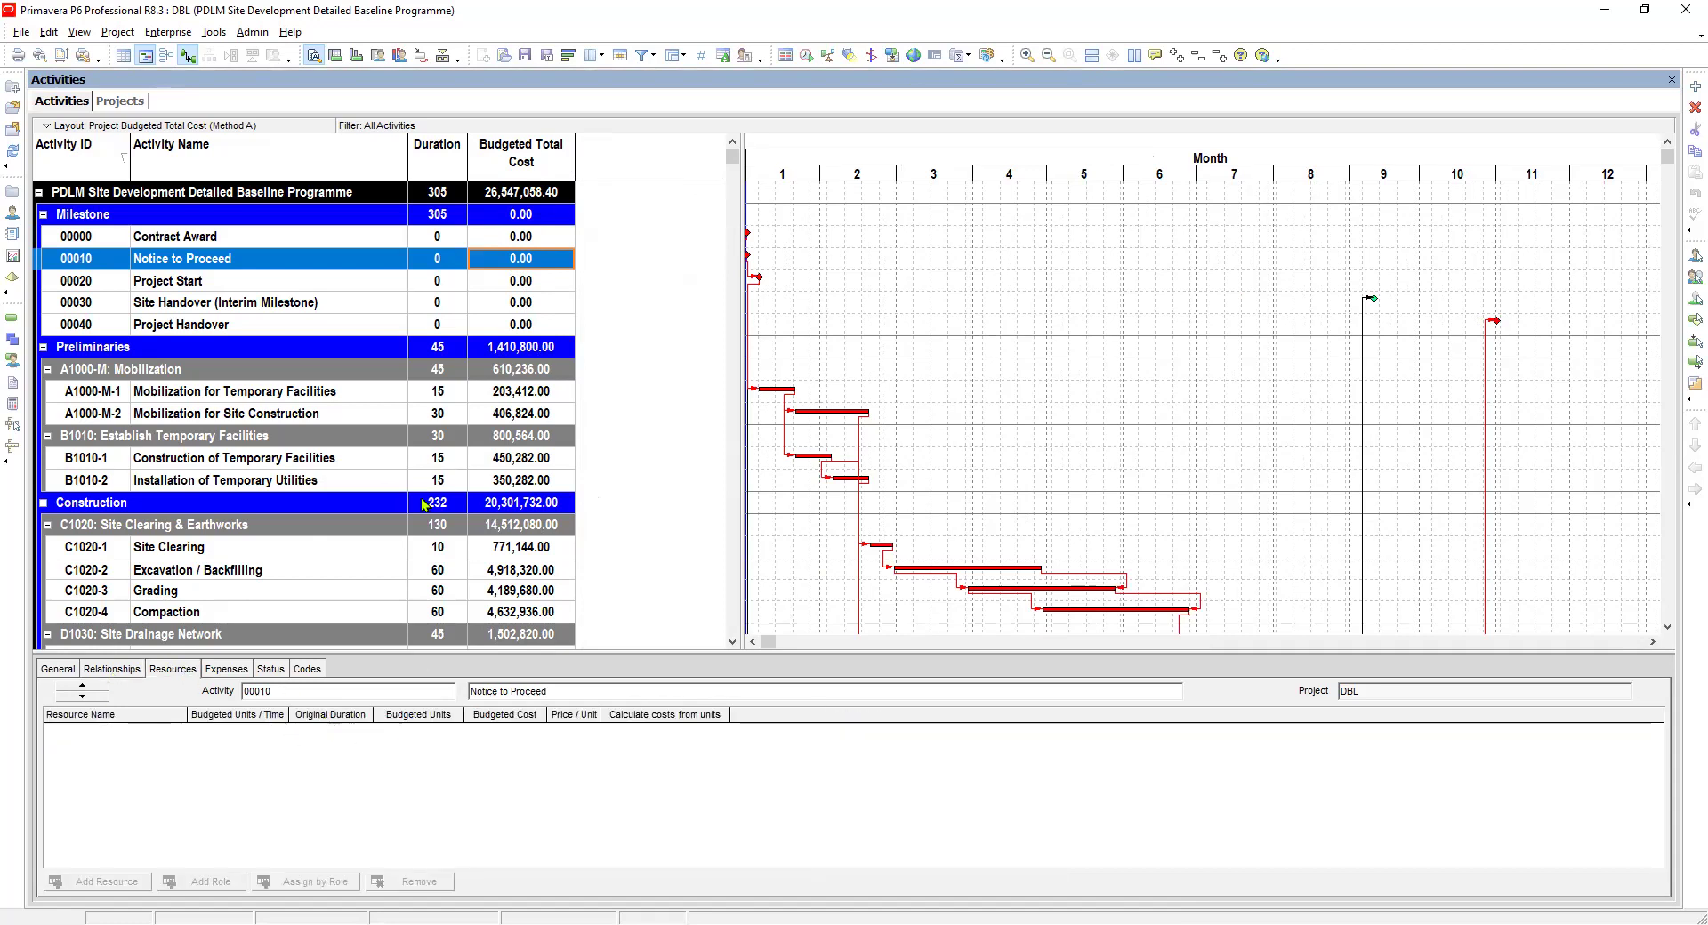
click(345, 397)
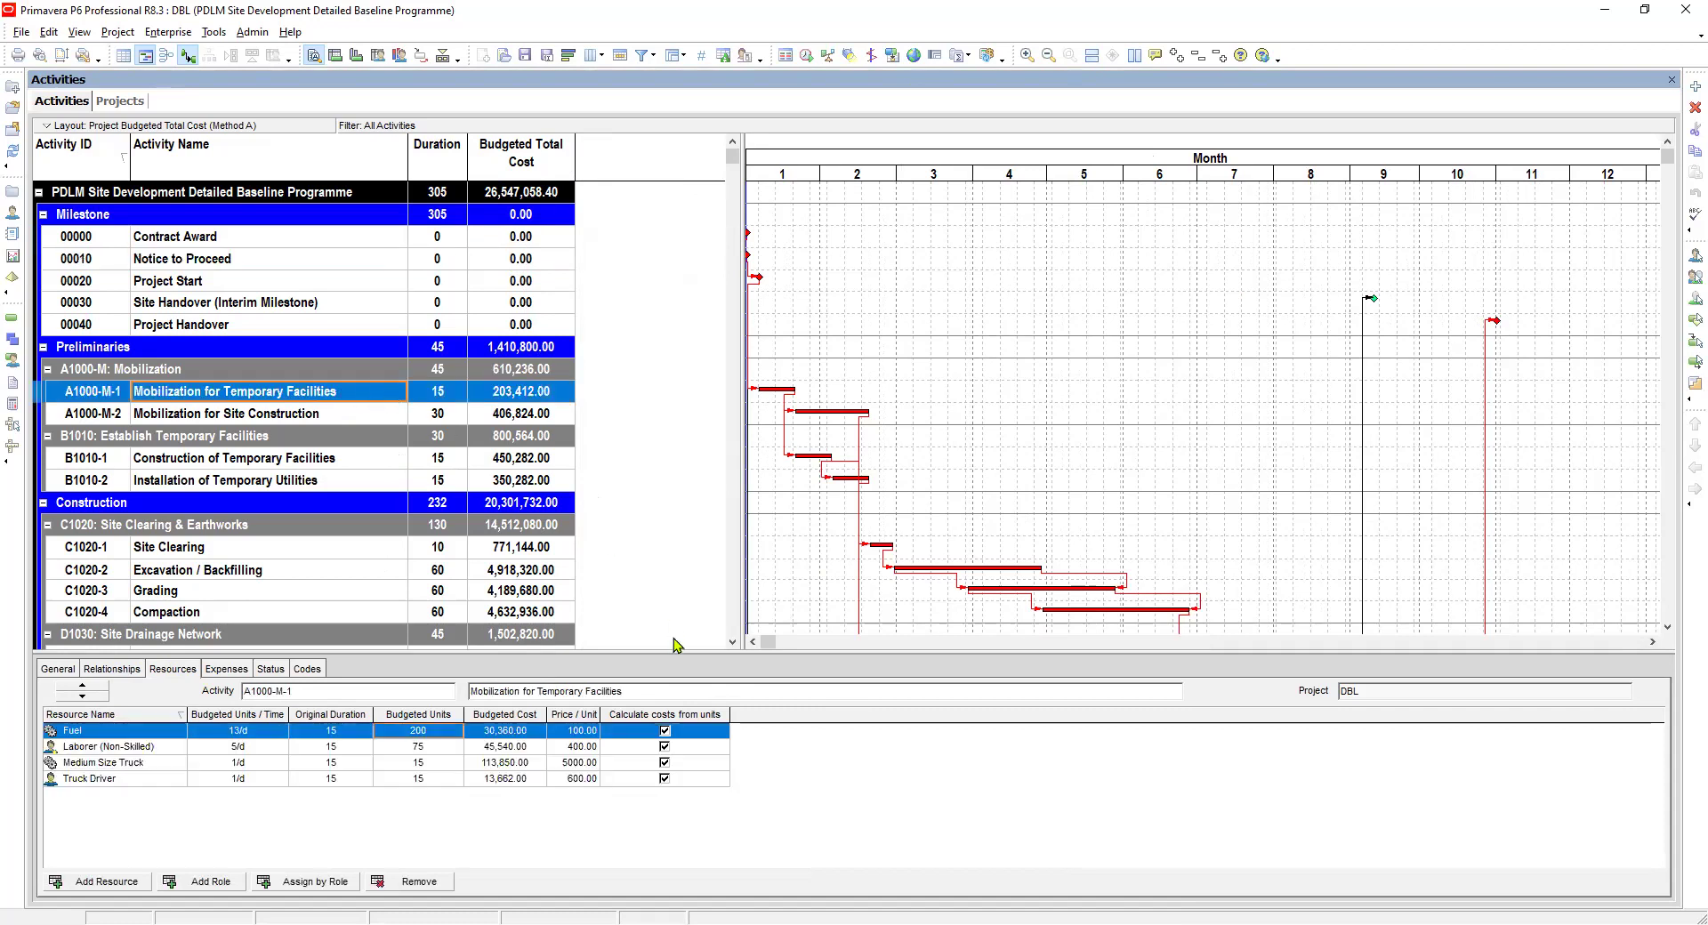
Add the user-defined A (Direct & Indirect) column after Budgeted Units in the resource assignment columns
right_click(783, 716)
click(835, 727)
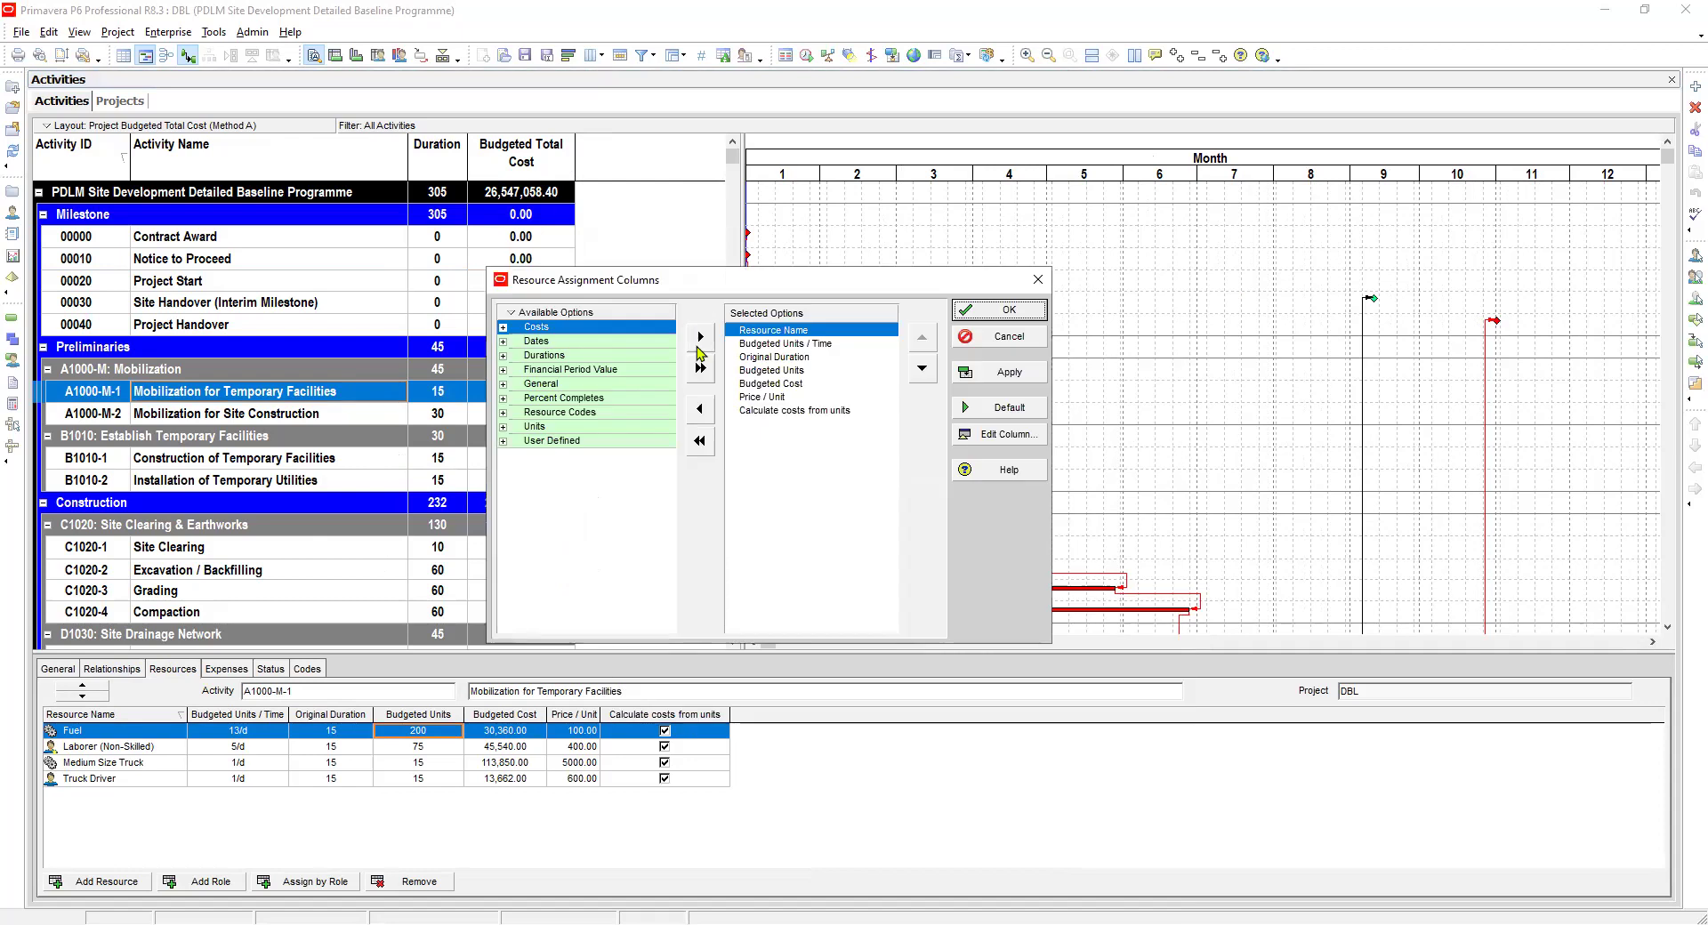
click(772, 384)
click(772, 371)
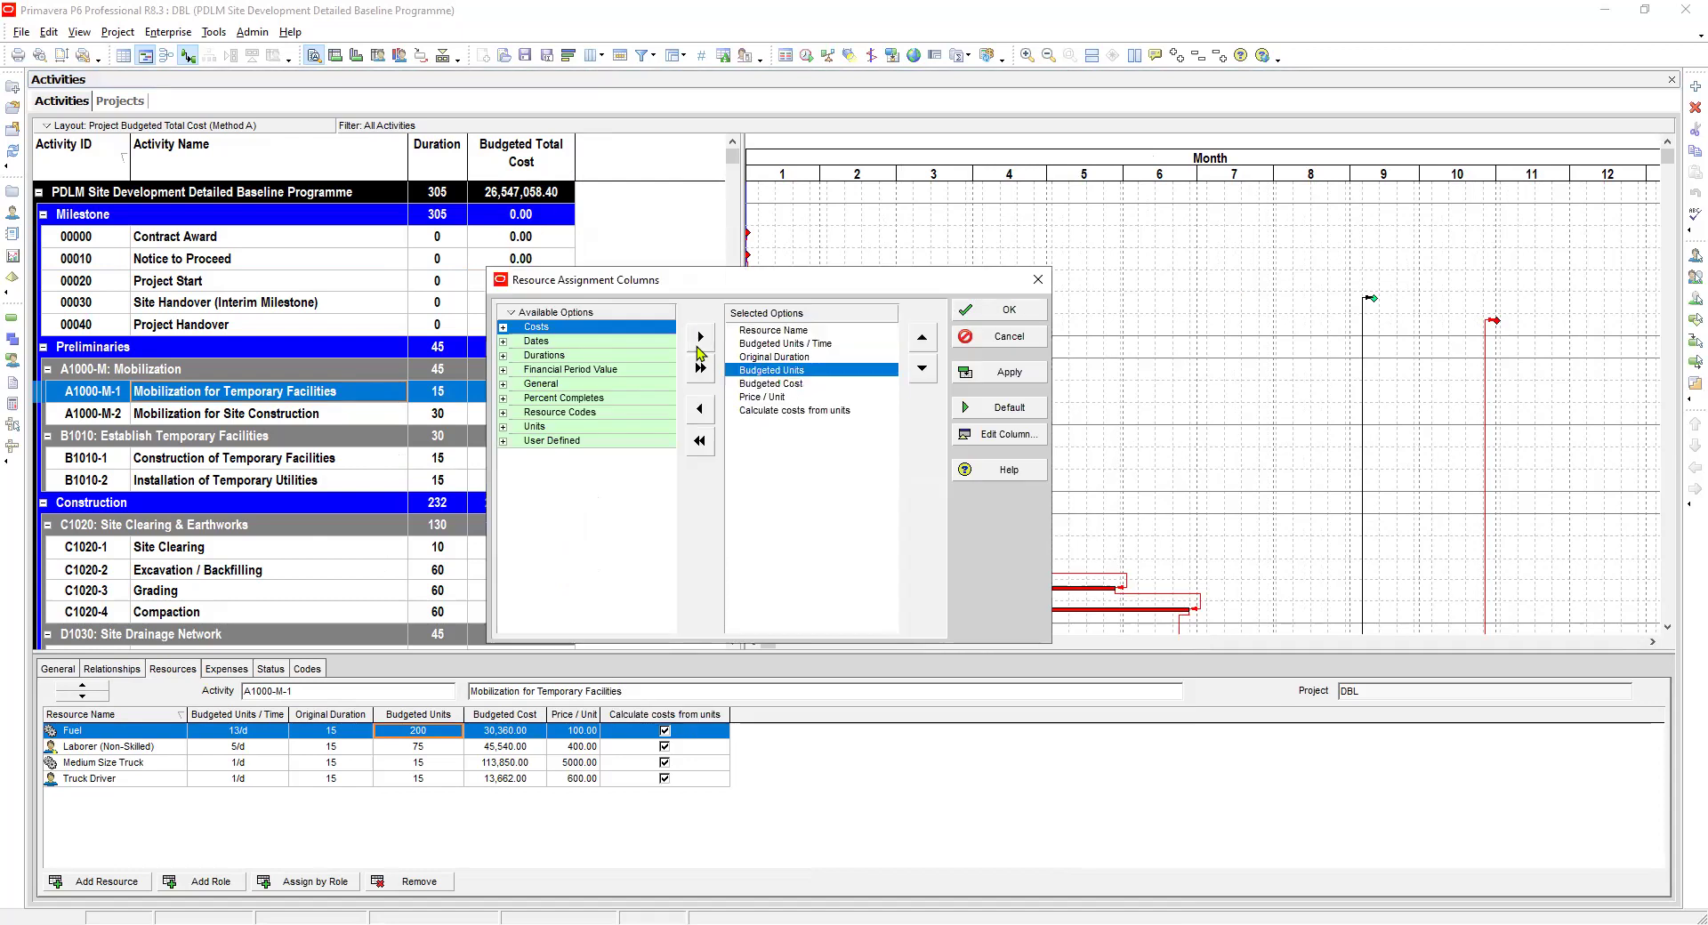
click(503, 442)
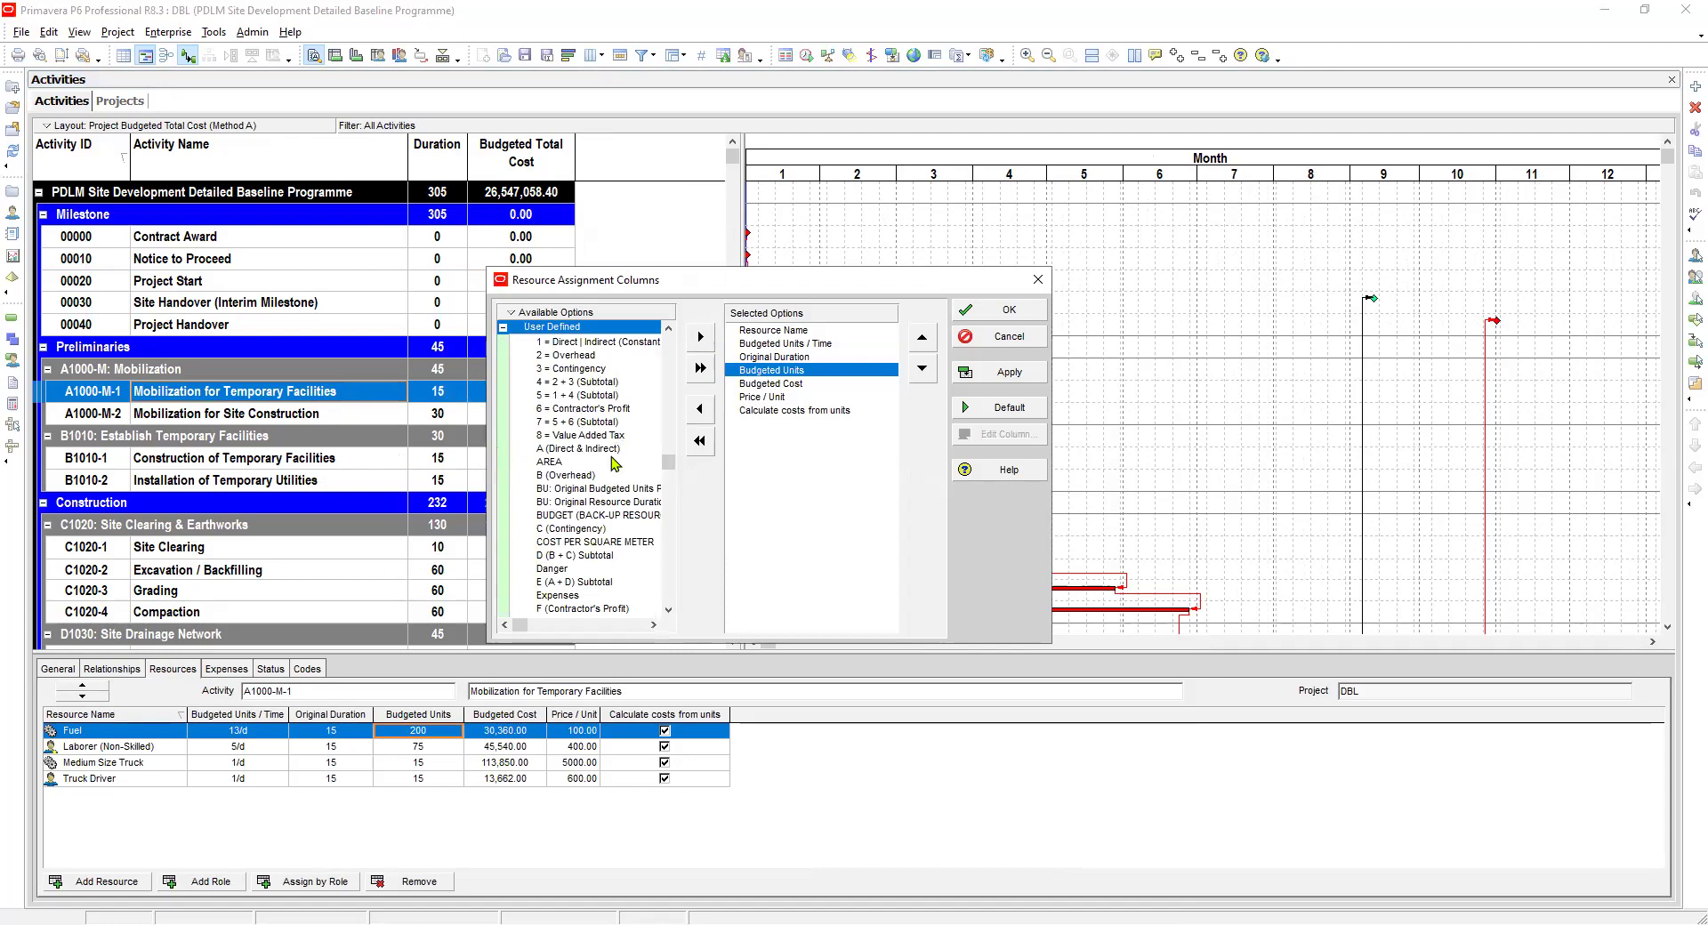
click(583, 475)
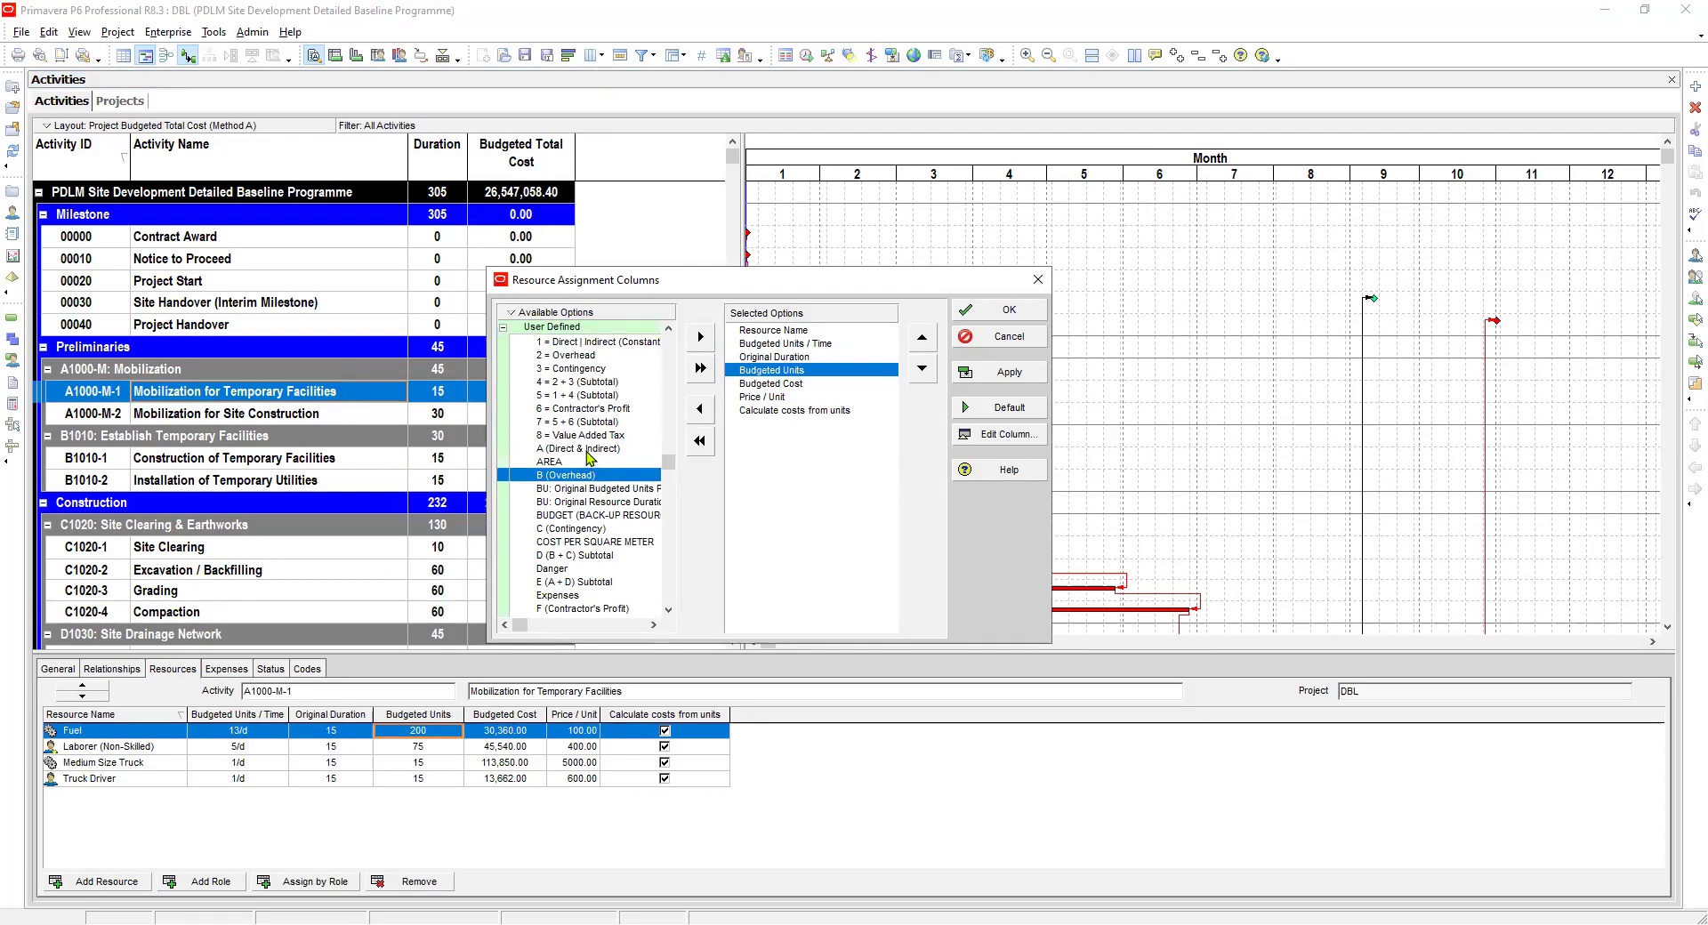
click(586, 449)
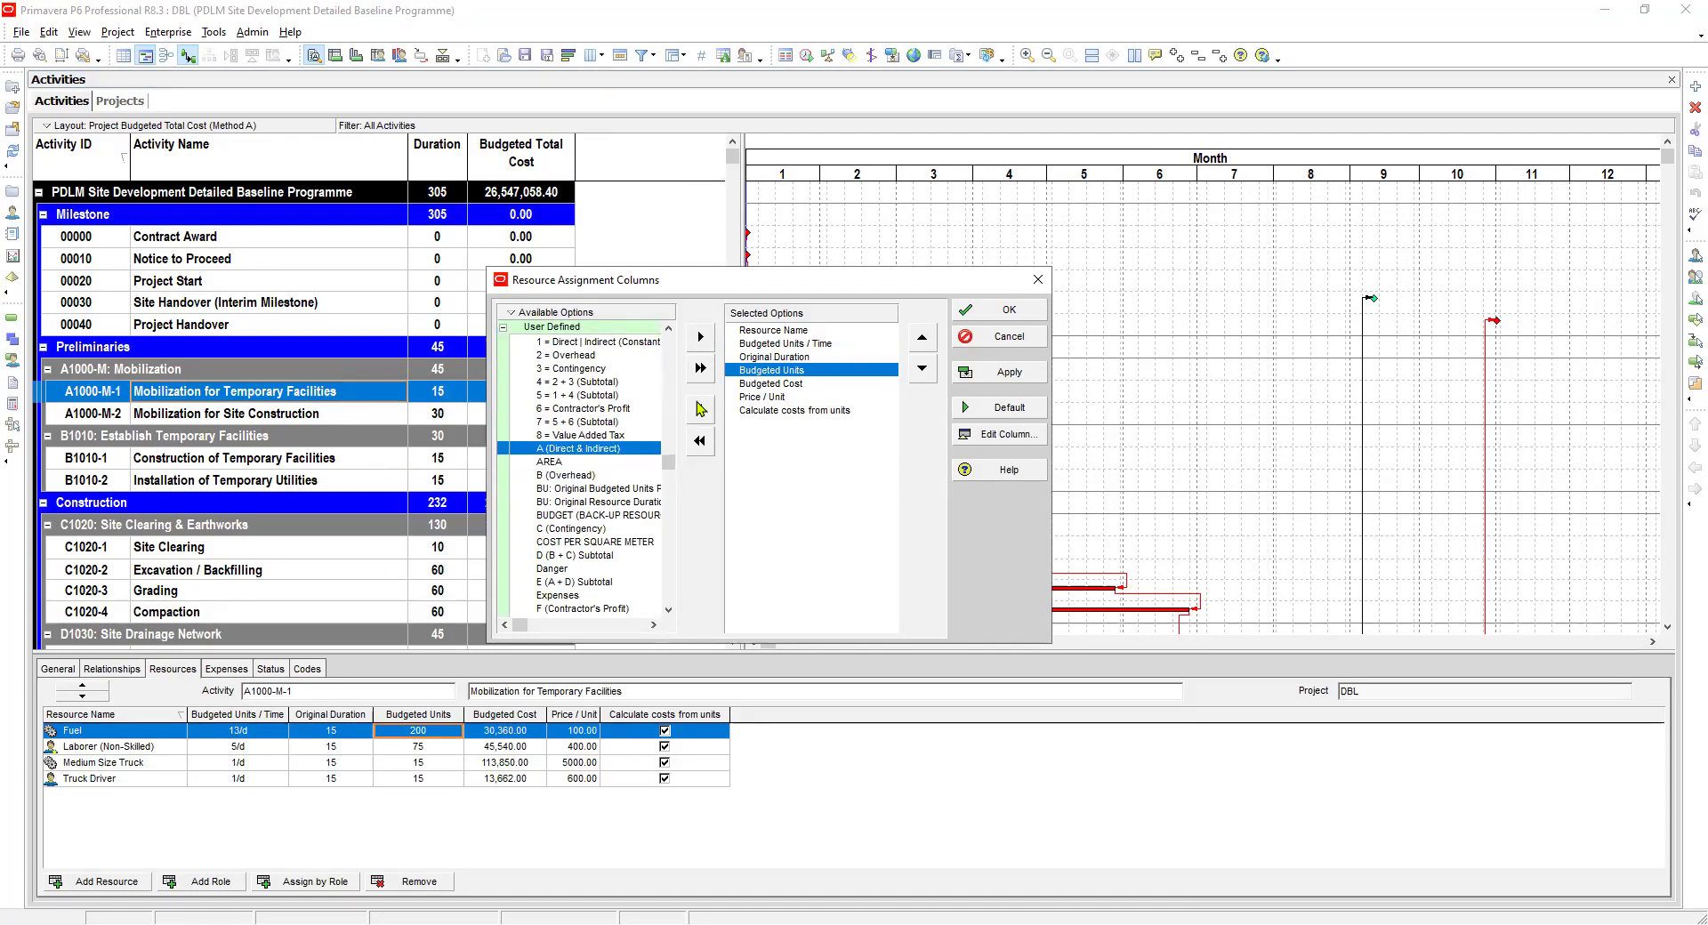
click(701, 339)
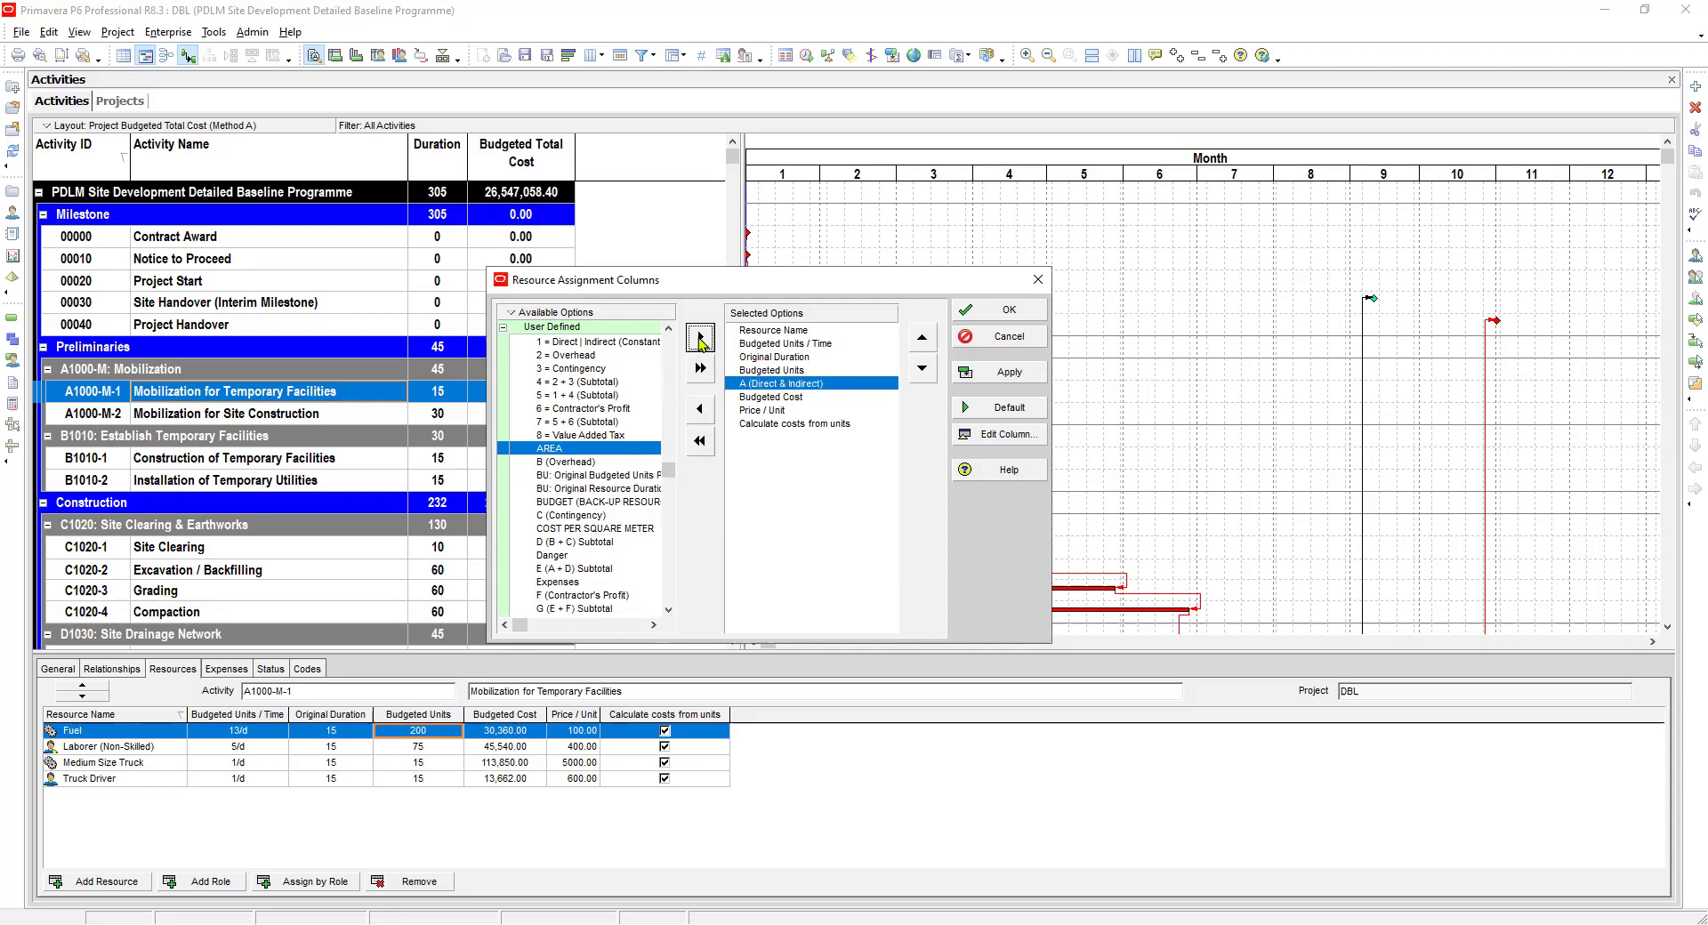
Move the Price / Unit and Calculate costs from units columns ahead of A (Direct & Indirect) in the selected columns
click(762, 410)
click(923, 338)
click(923, 338)
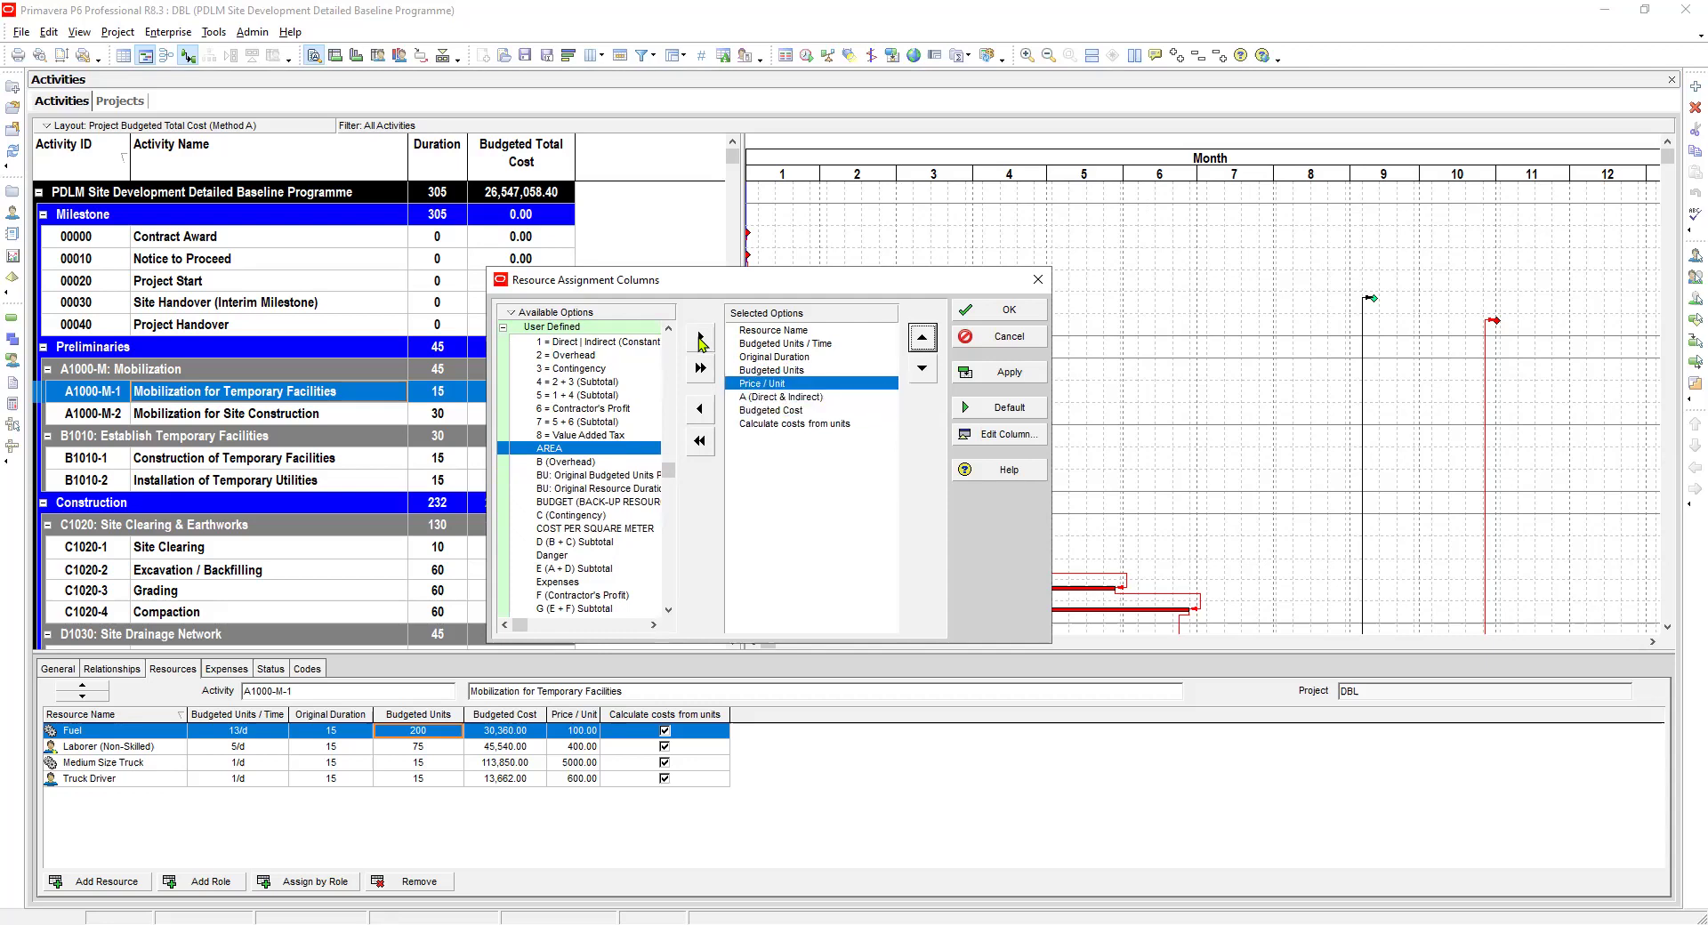
click(794, 424)
click(923, 338)
click(923, 338)
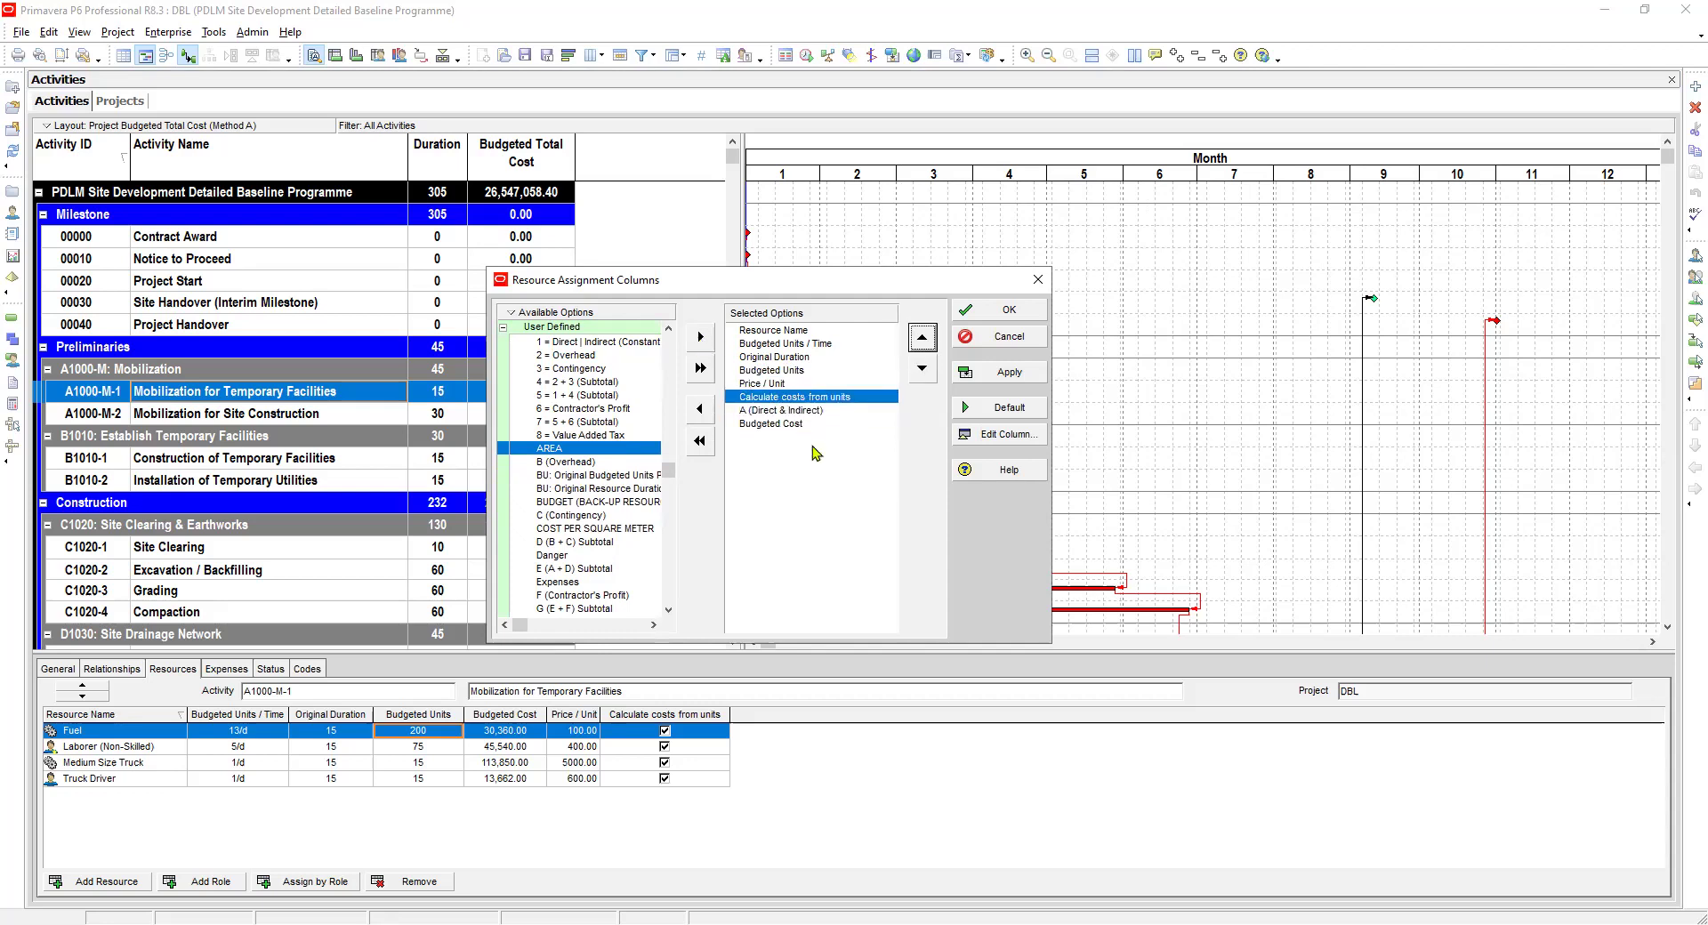
Add the B (Overhead) and C (Contingency) columns after A (Direct & Indirect)
click(771, 424)
click(782, 411)
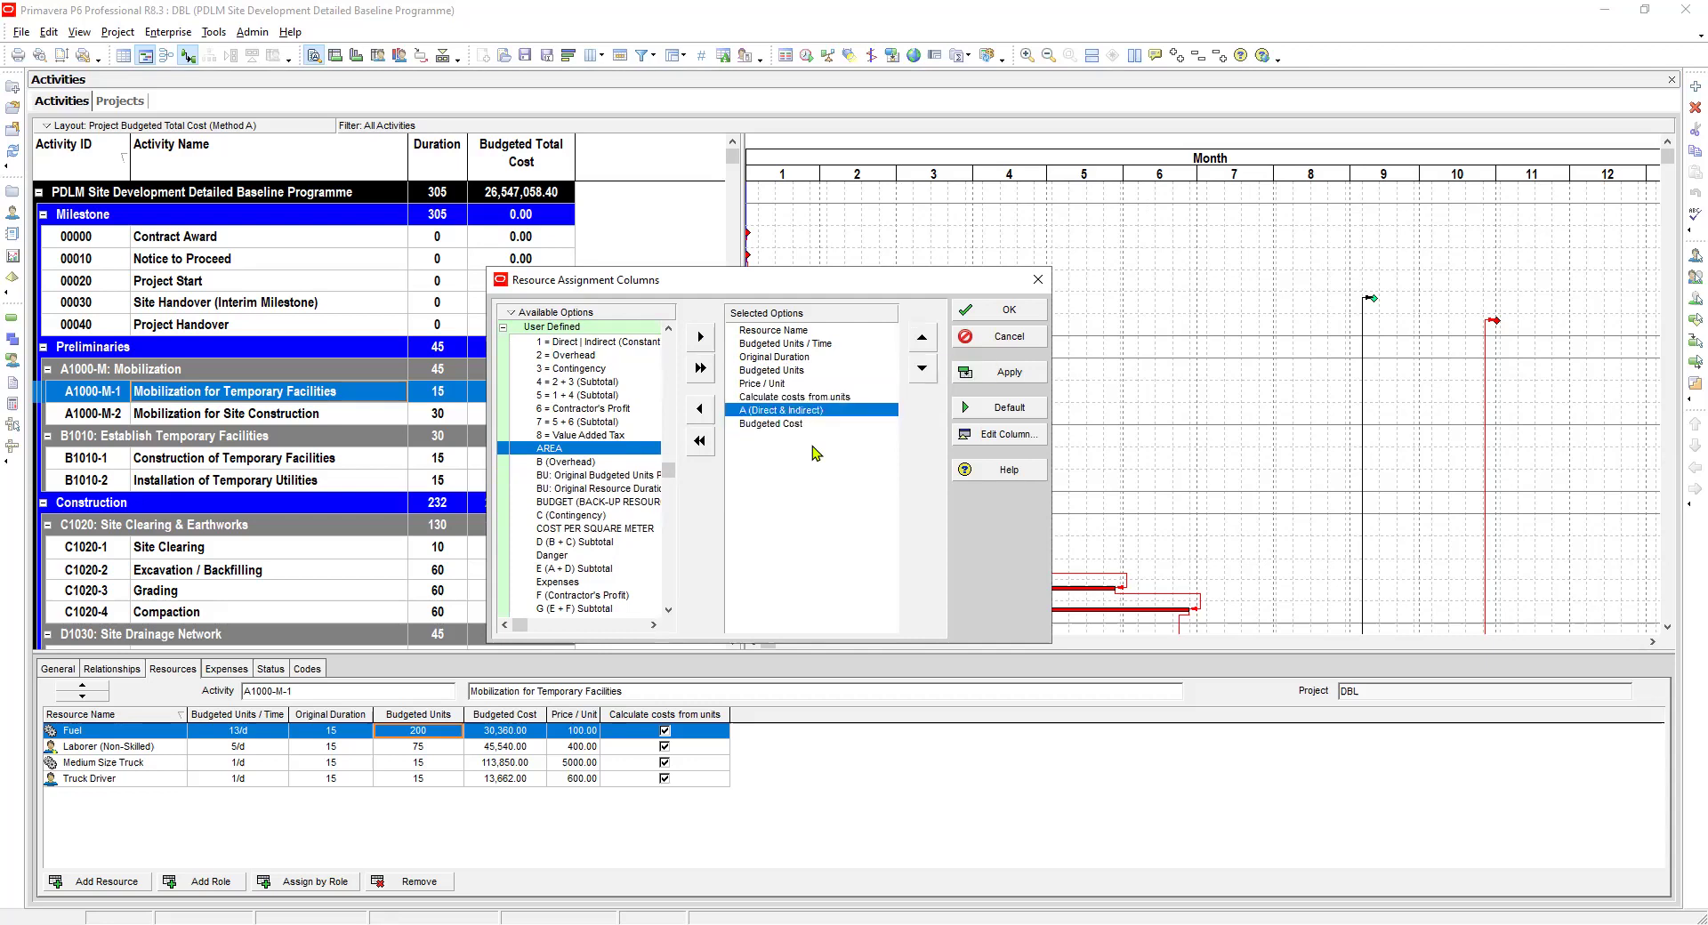
click(562, 464)
click(701, 336)
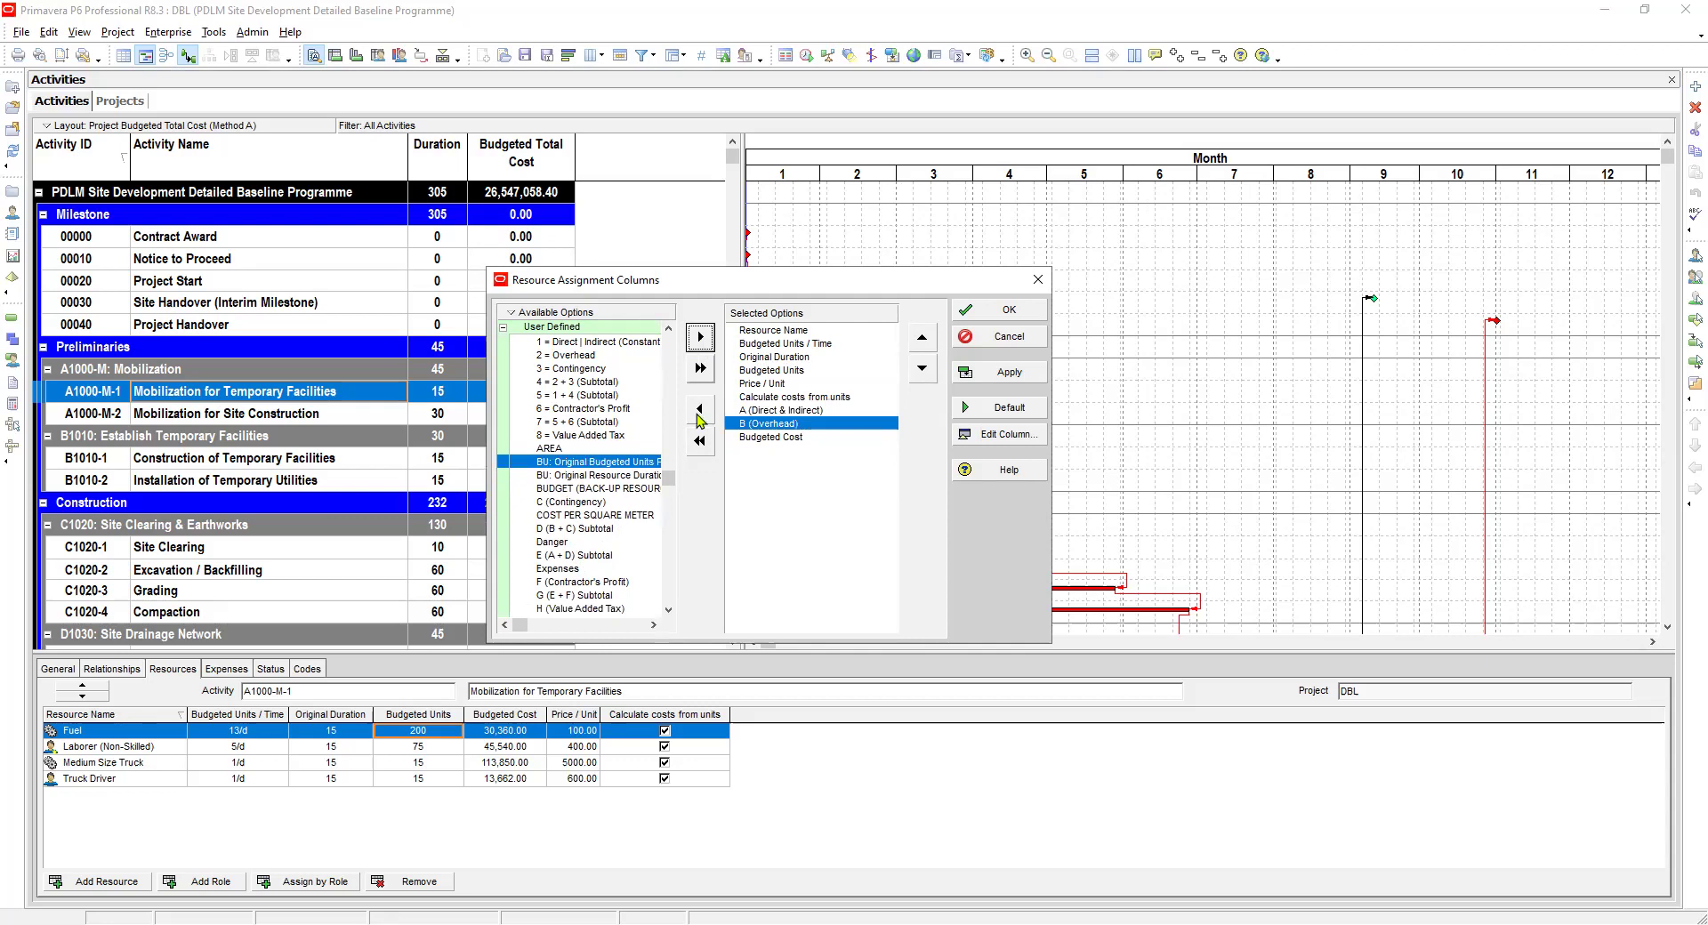
click(583, 503)
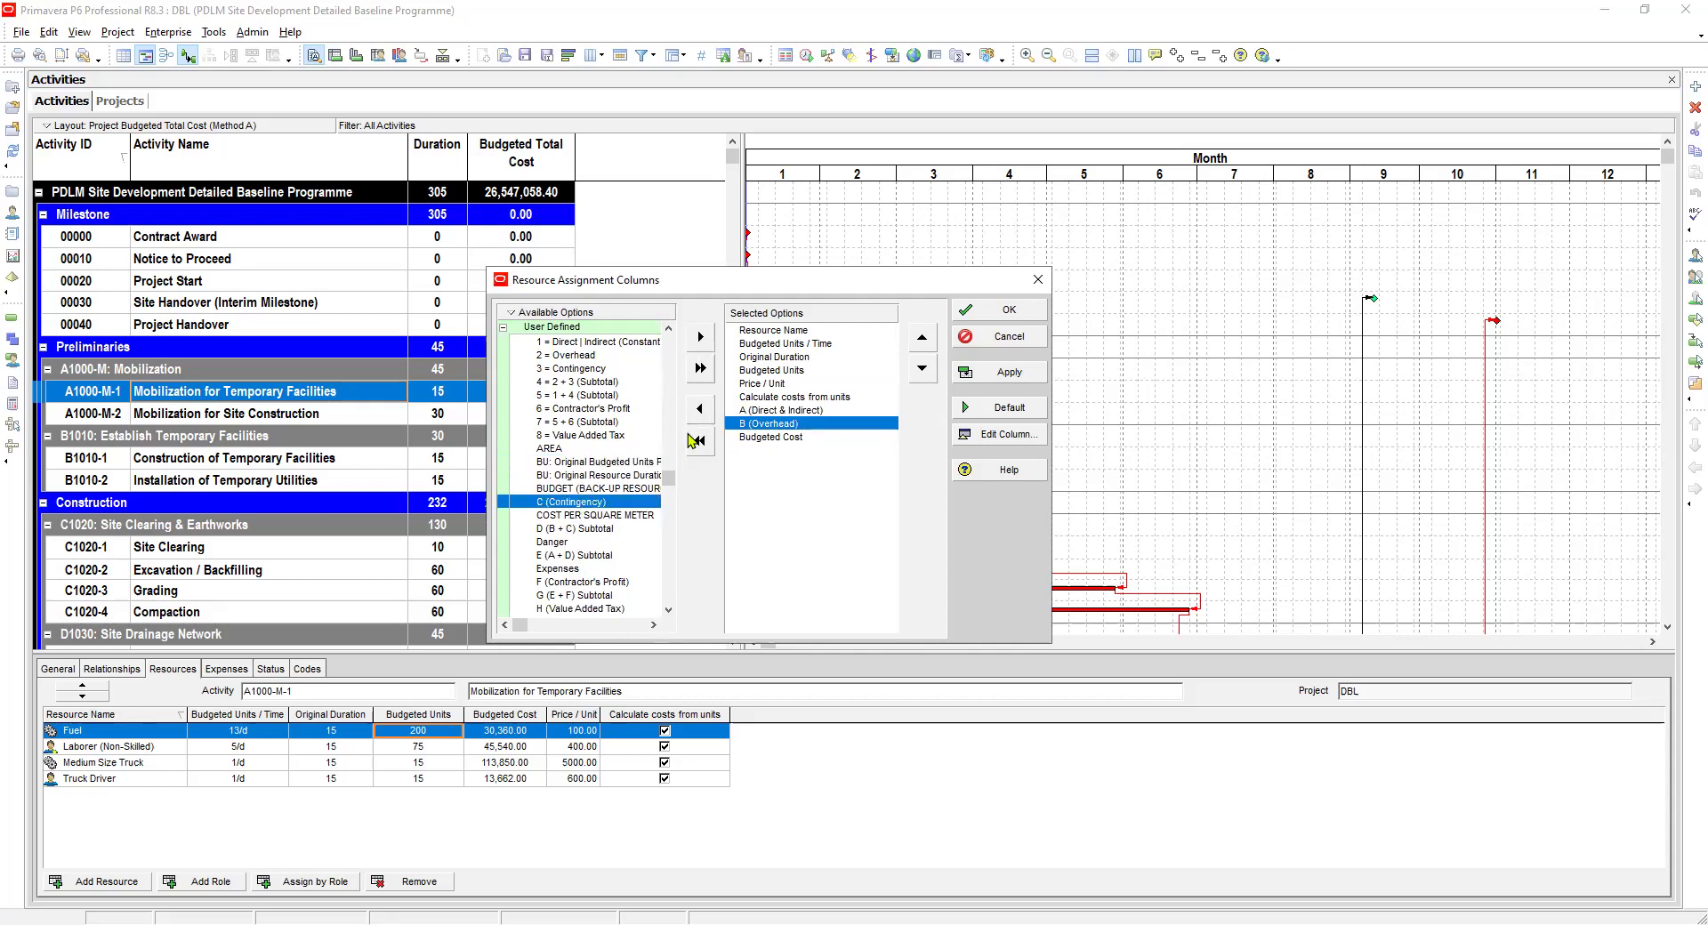
click(700, 336)
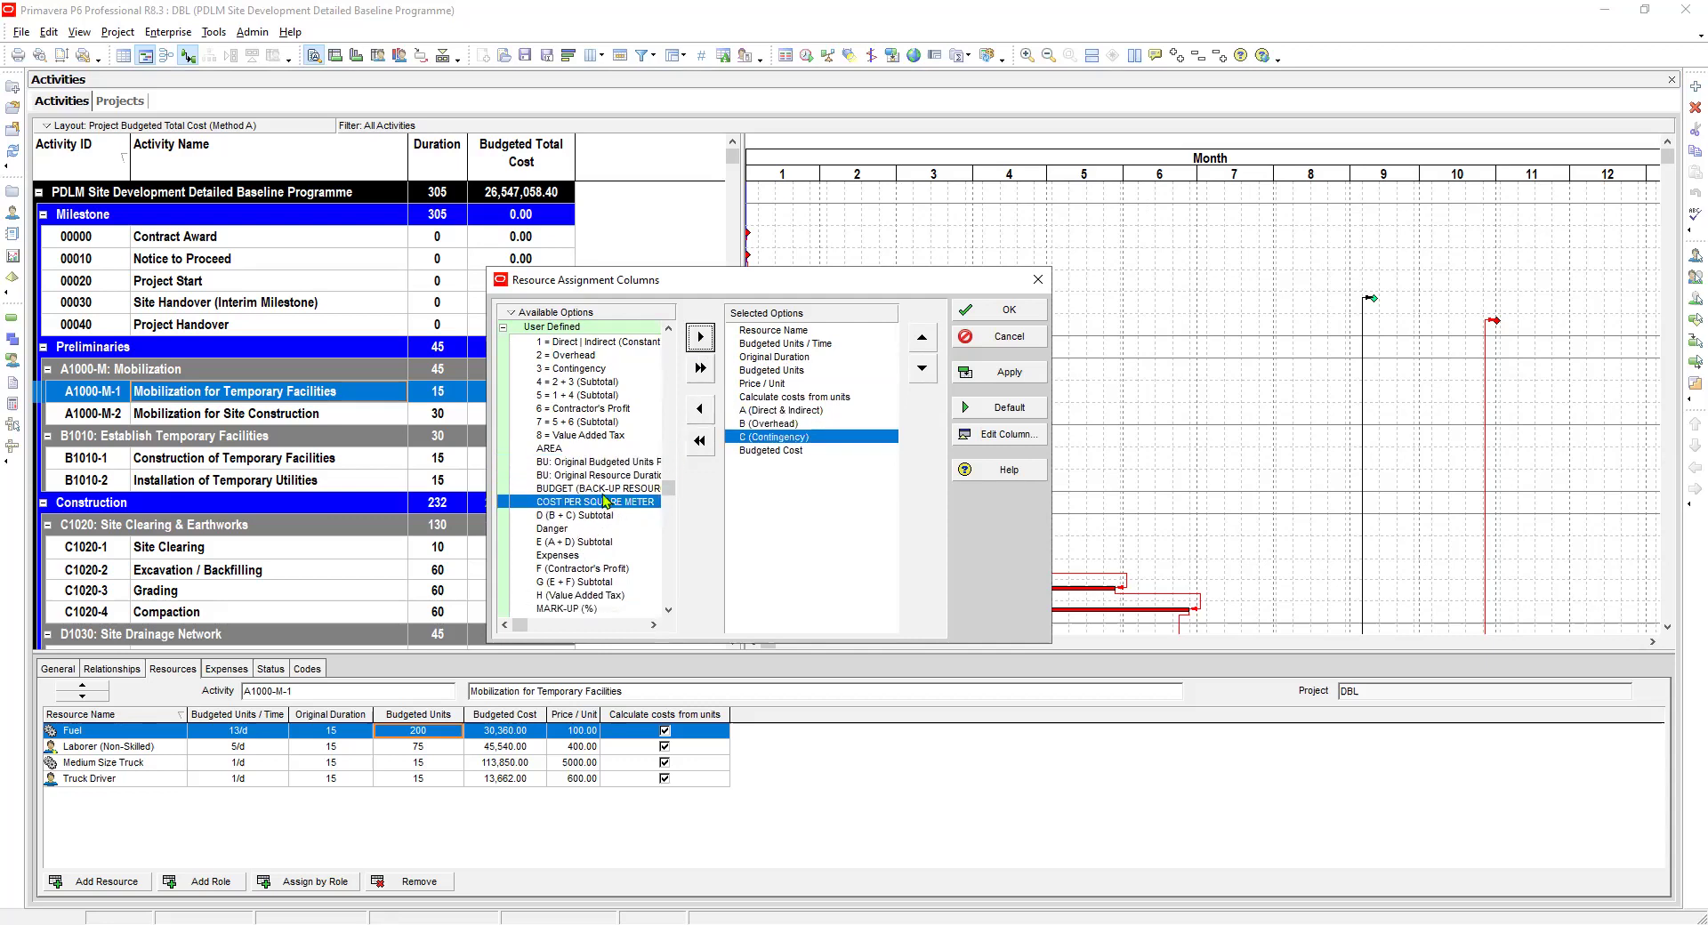
Add the F (Contractor's Profit) and H (Value Added Tax) columns before Budgeted Cost, then apply the column selection and close the dialog
click(585, 543)
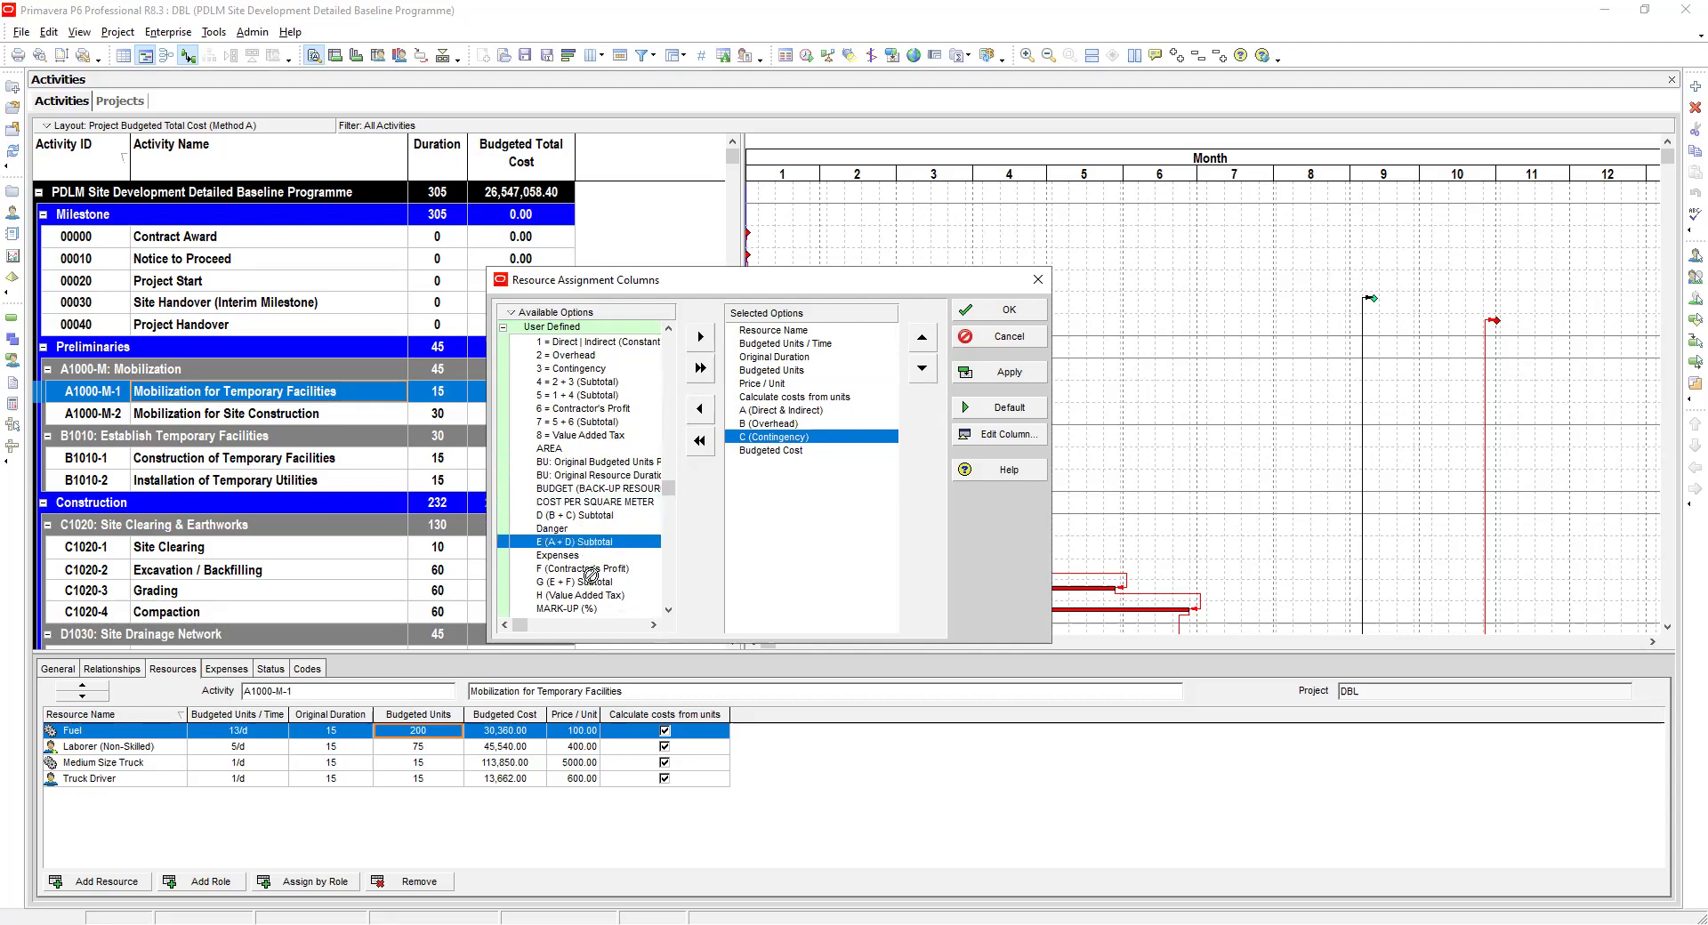
click(594, 570)
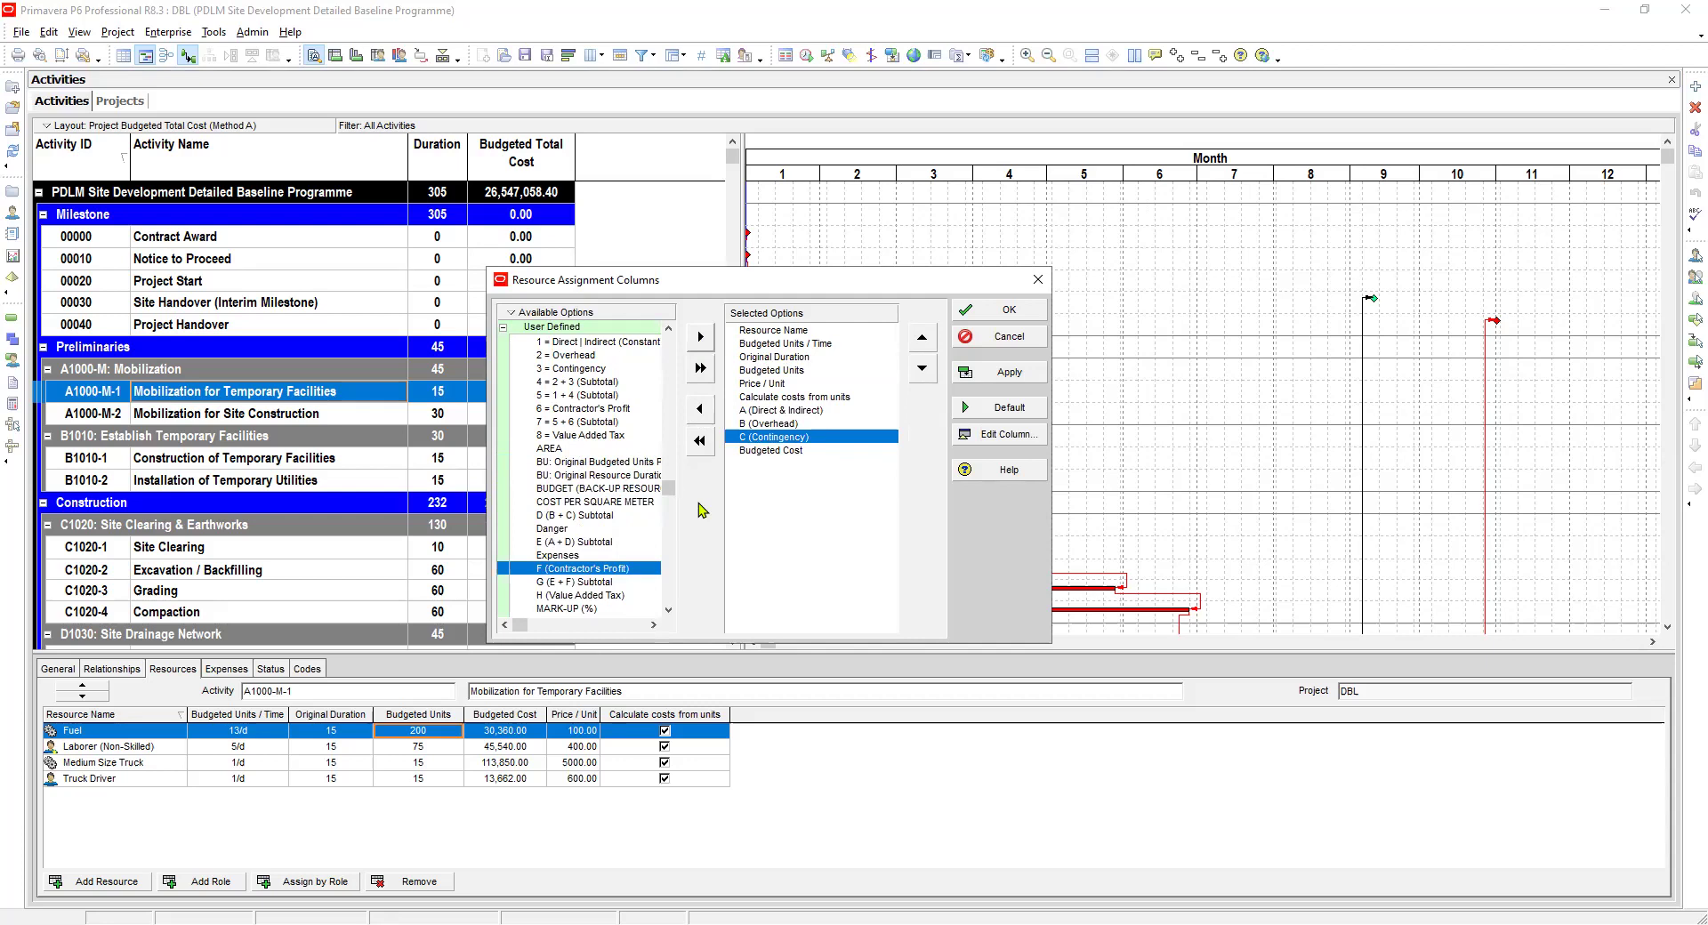
click(701, 339)
click(585, 583)
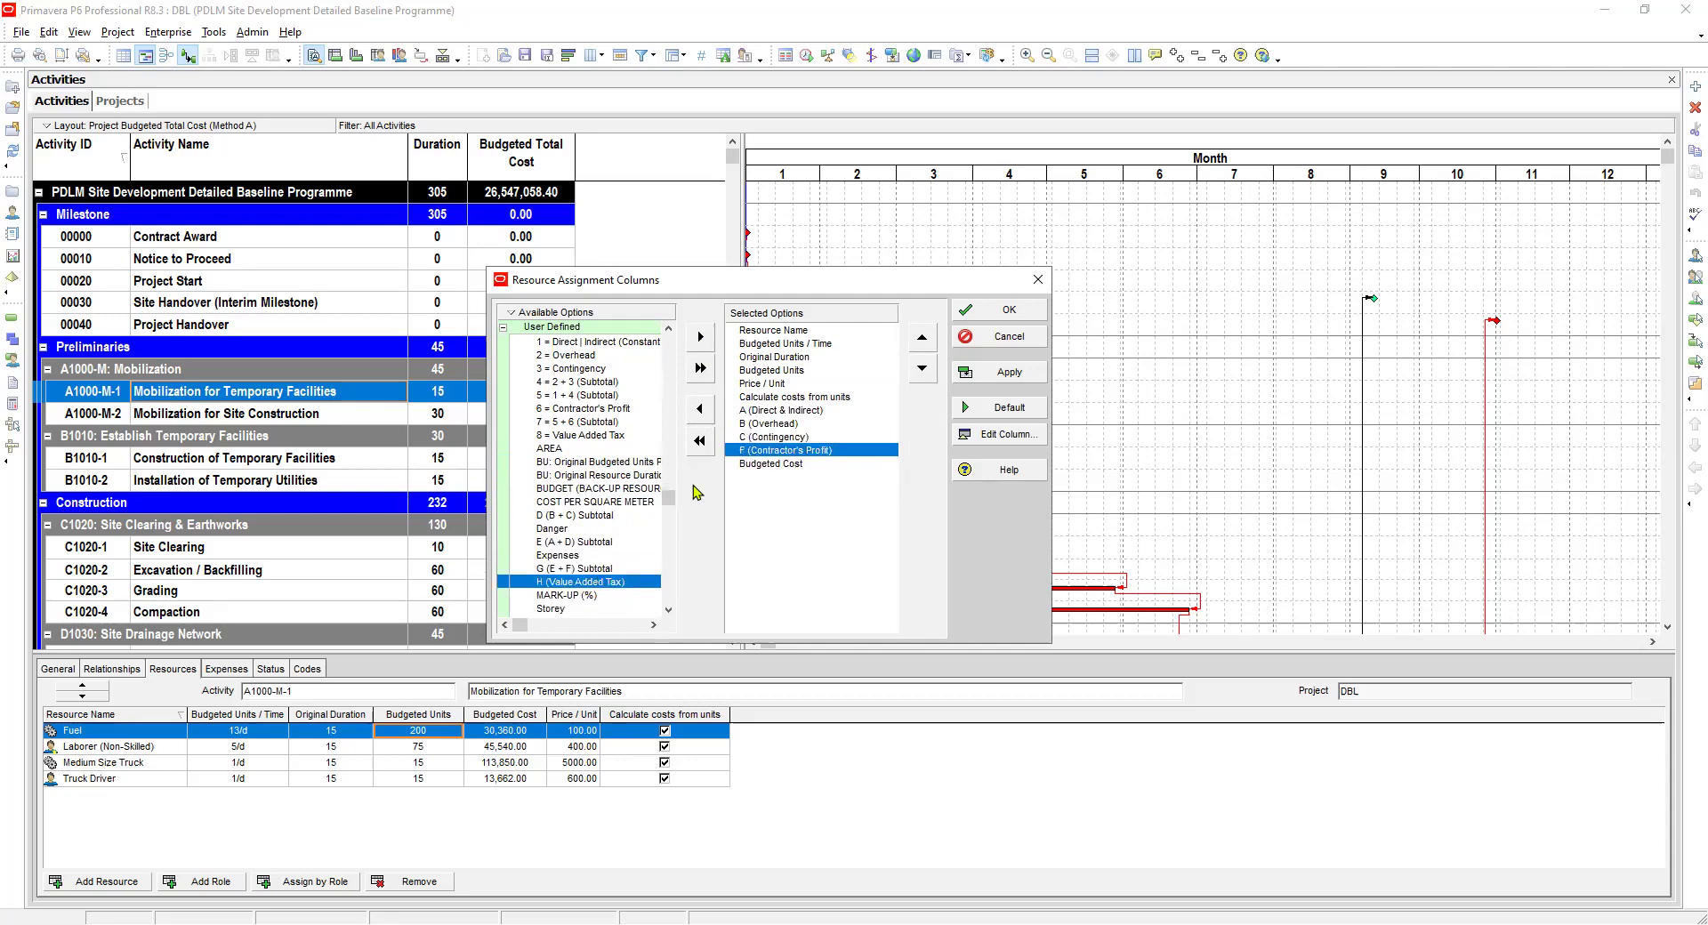
click(700, 339)
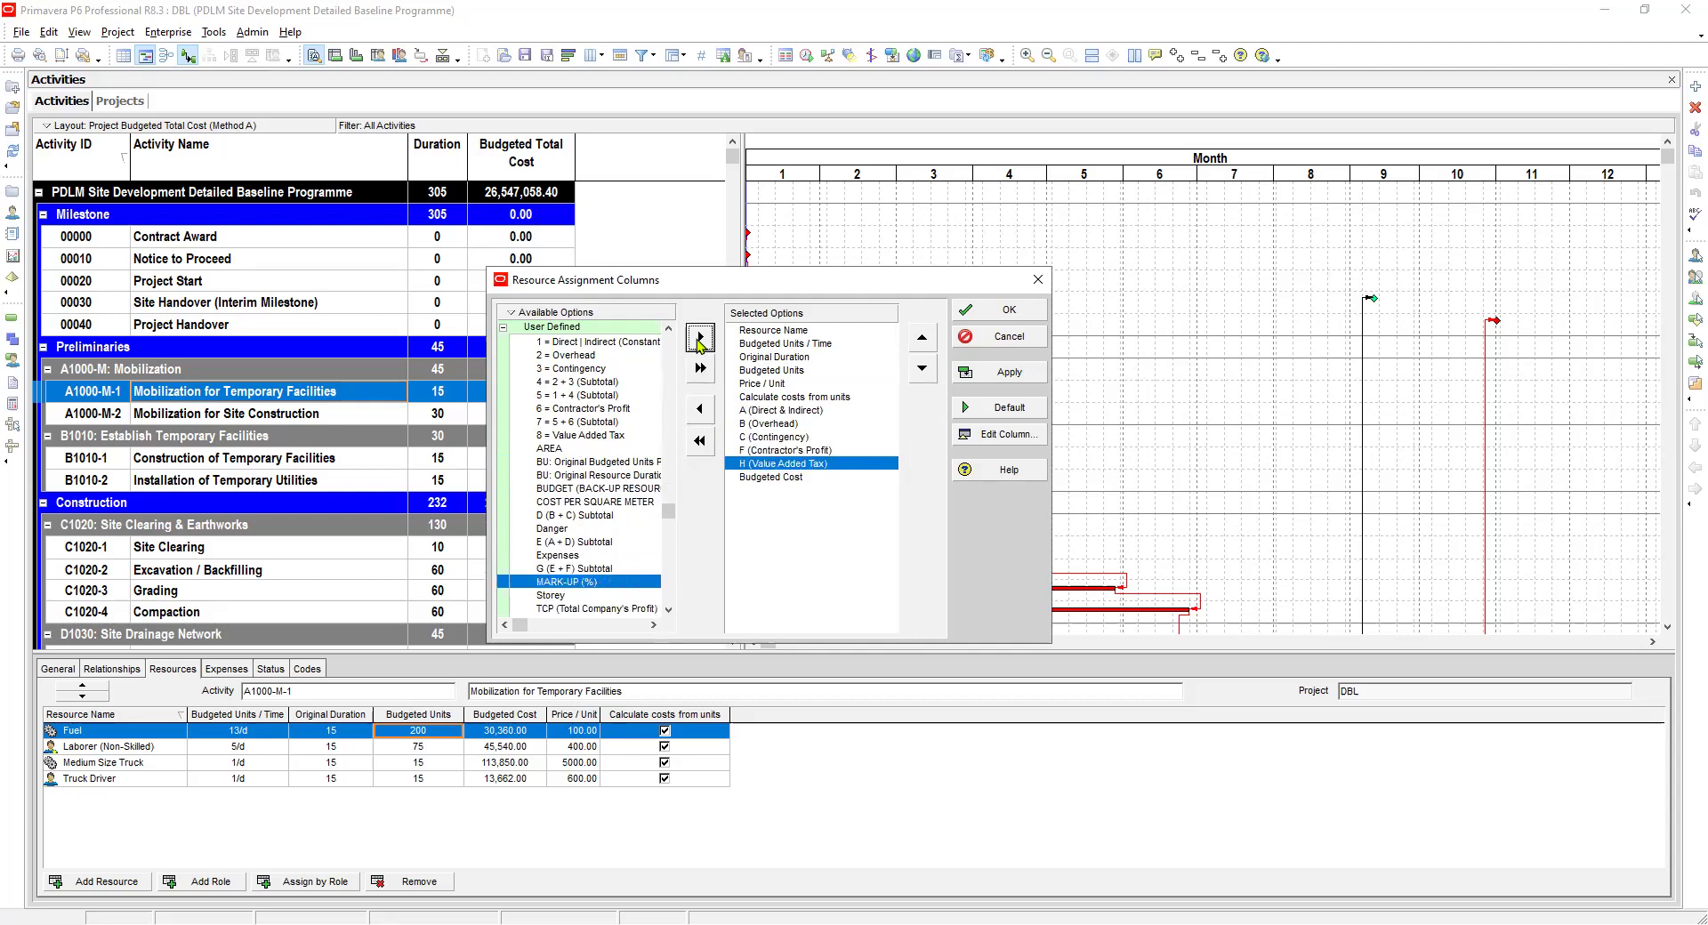
click(1000, 372)
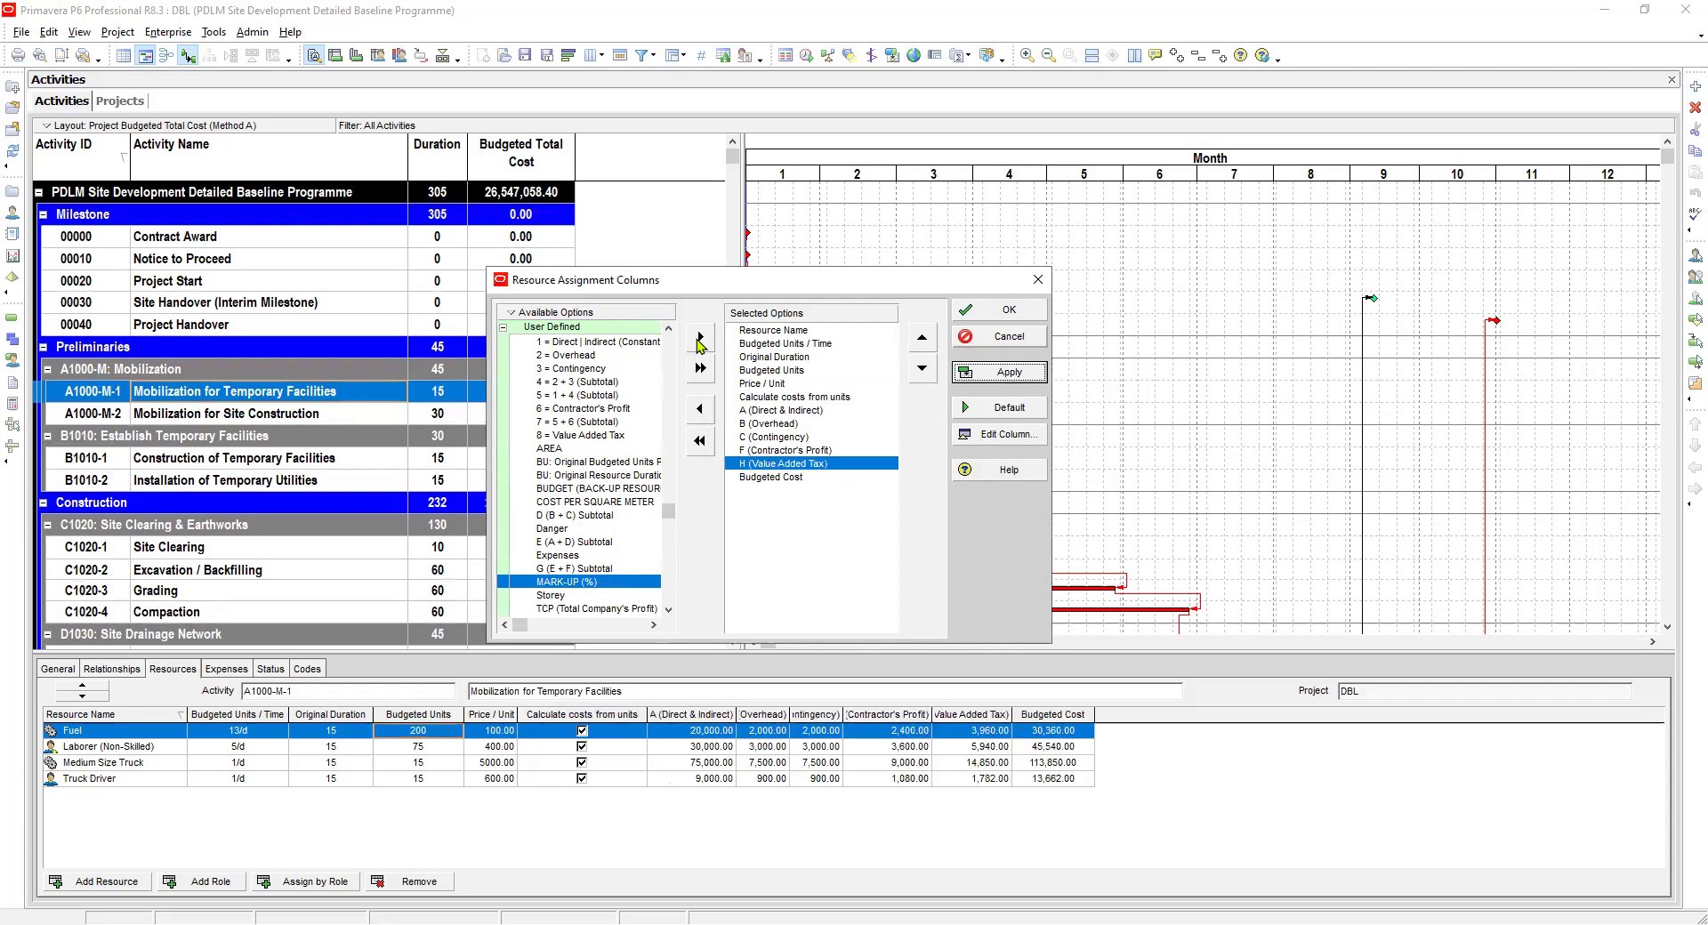
key(Escape)
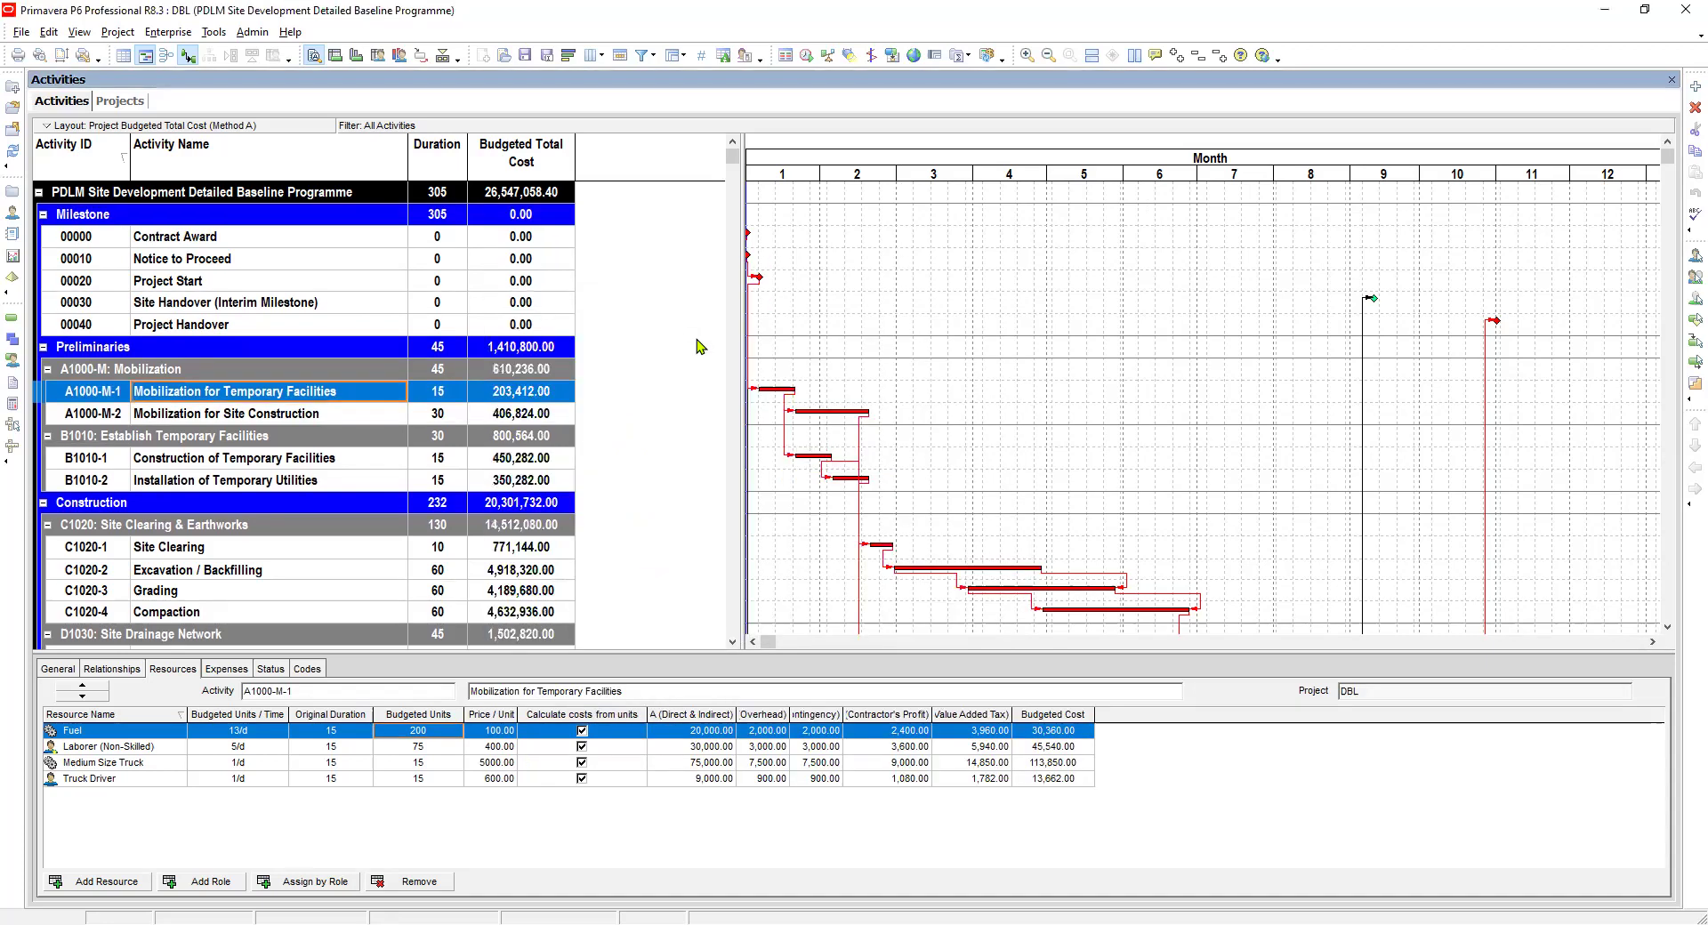
Widen the C (Contingency) and H (Value Added Tax) columns of the resource assignments so their headings are readable
click(690, 763)
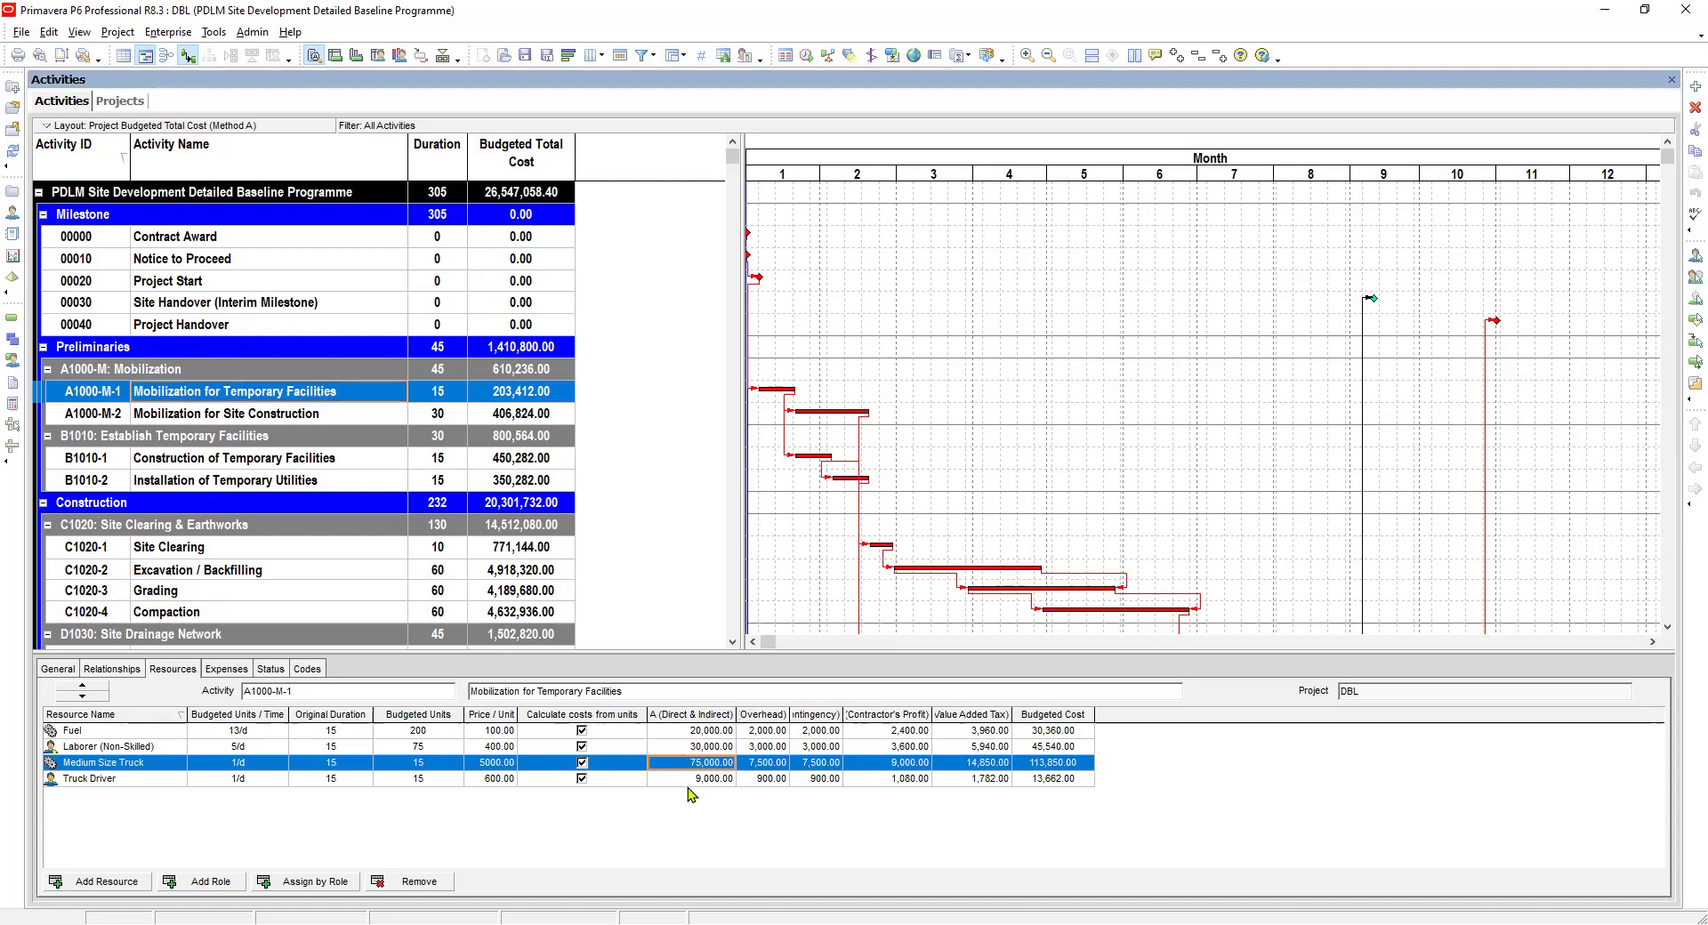
click(699, 734)
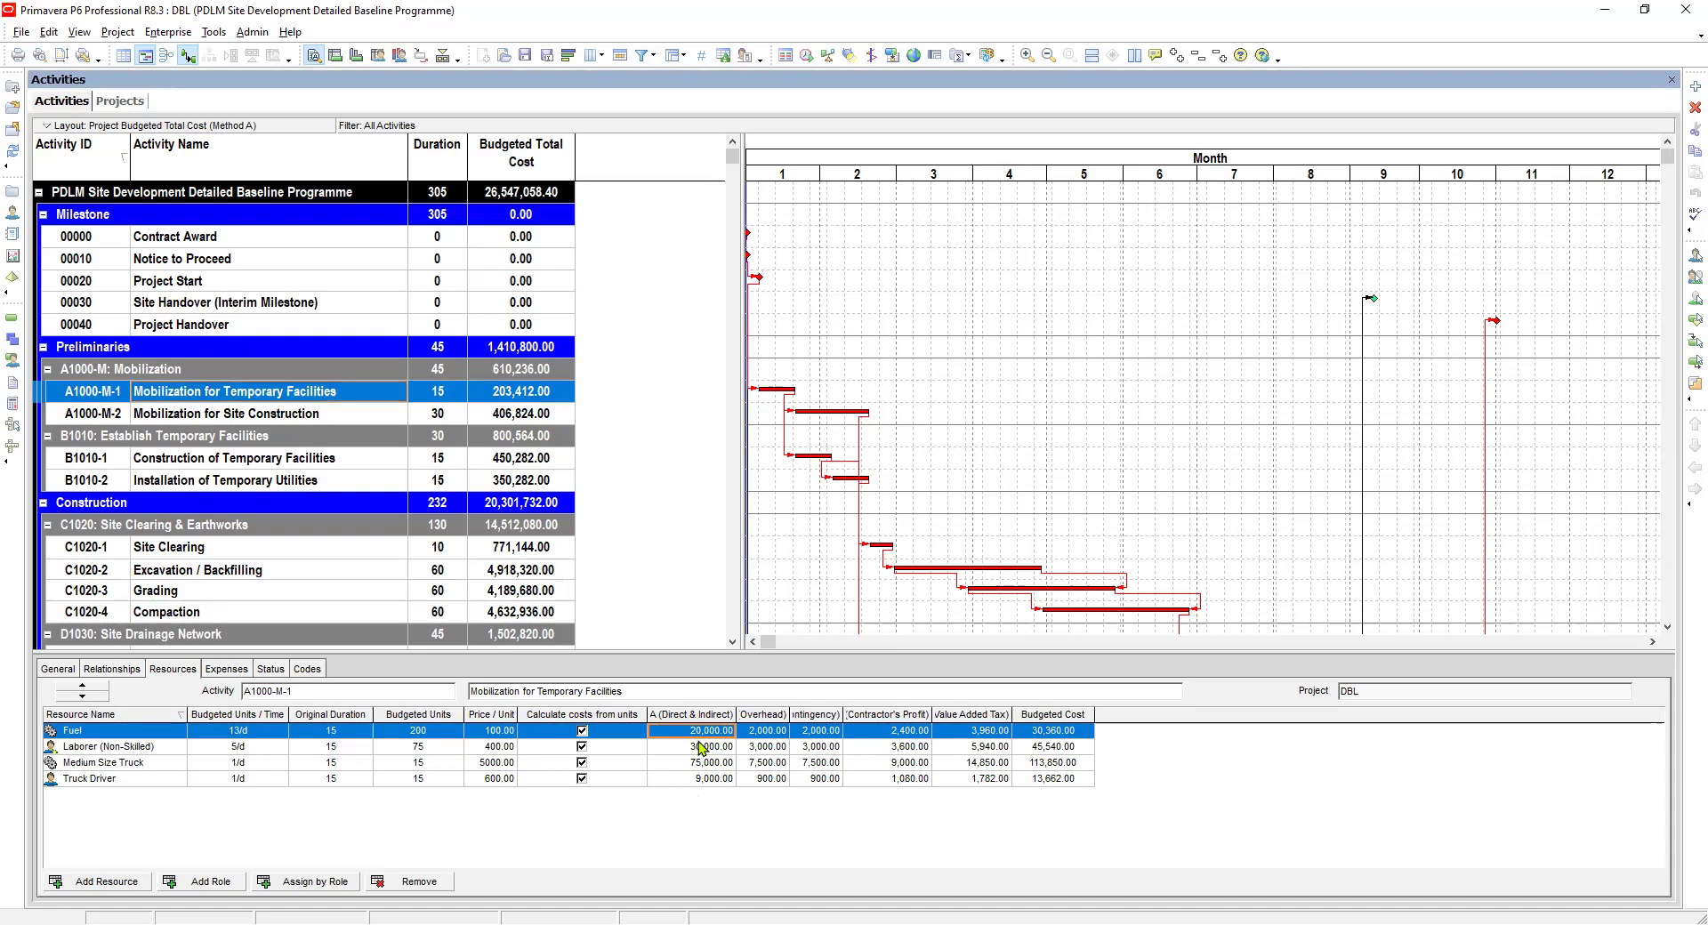
key(Tab)
drag(843, 716, 871, 715)
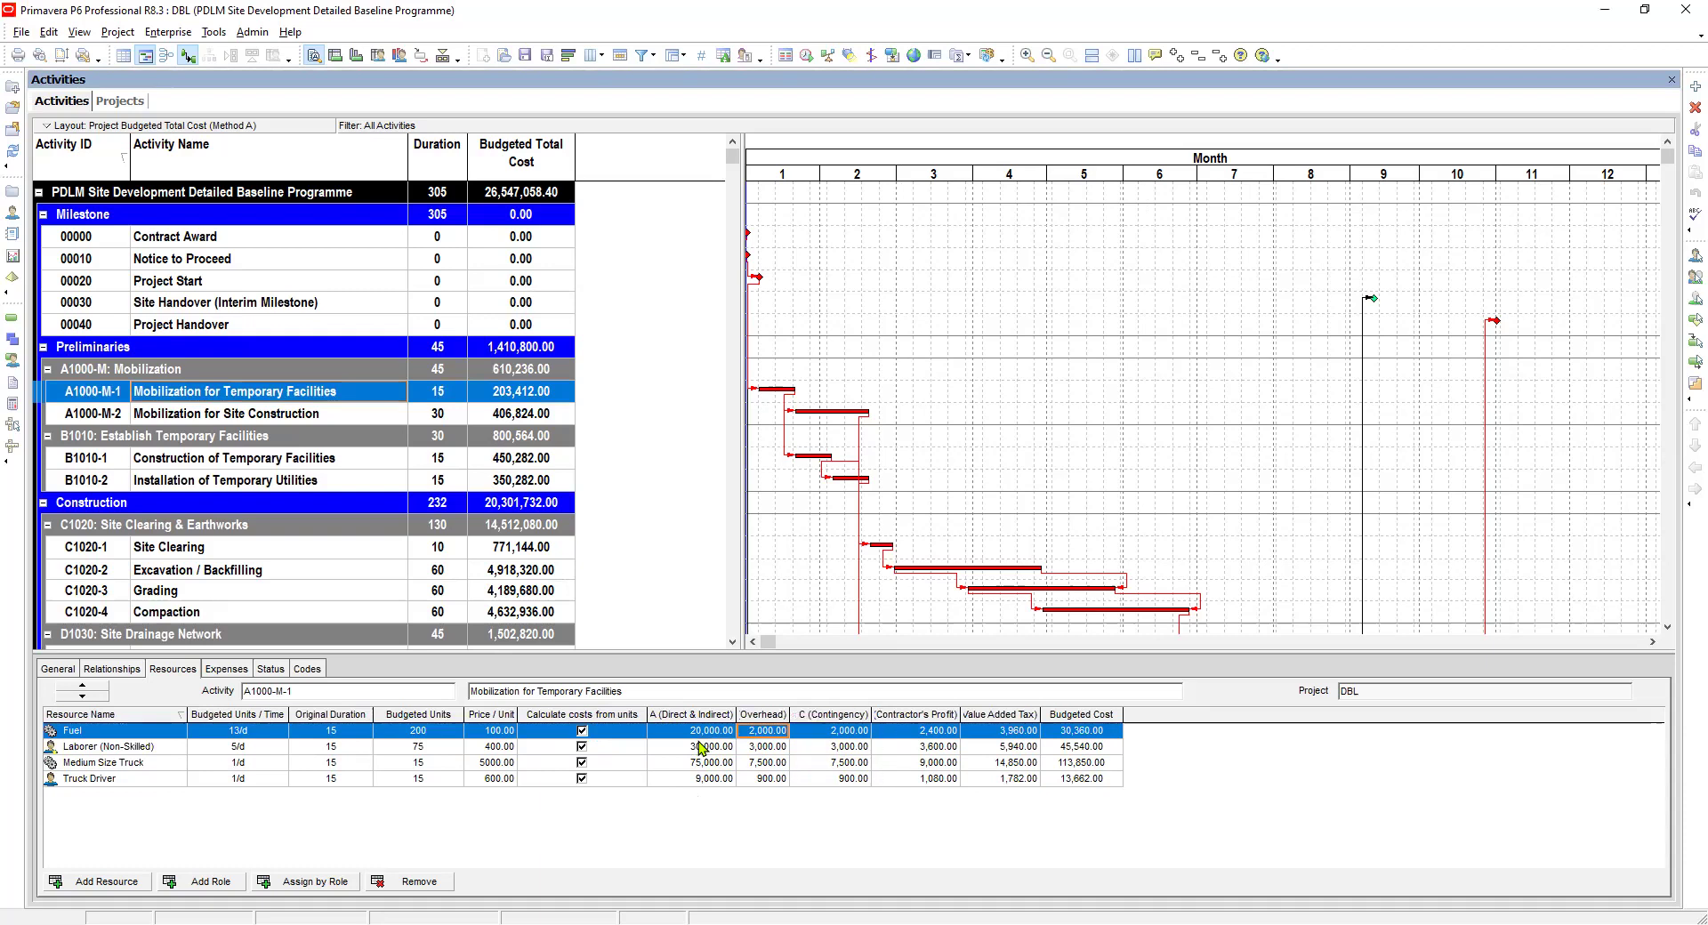
click(915, 731)
drag(1039, 716, 1078, 716)
Examine the Fuel assignment's amounts from A (Direct & Indirect) through overhead, contingency and contractor's profit to H (Value Added Tax)
key(Left)
key(Left)
key(Left)
key(Down)
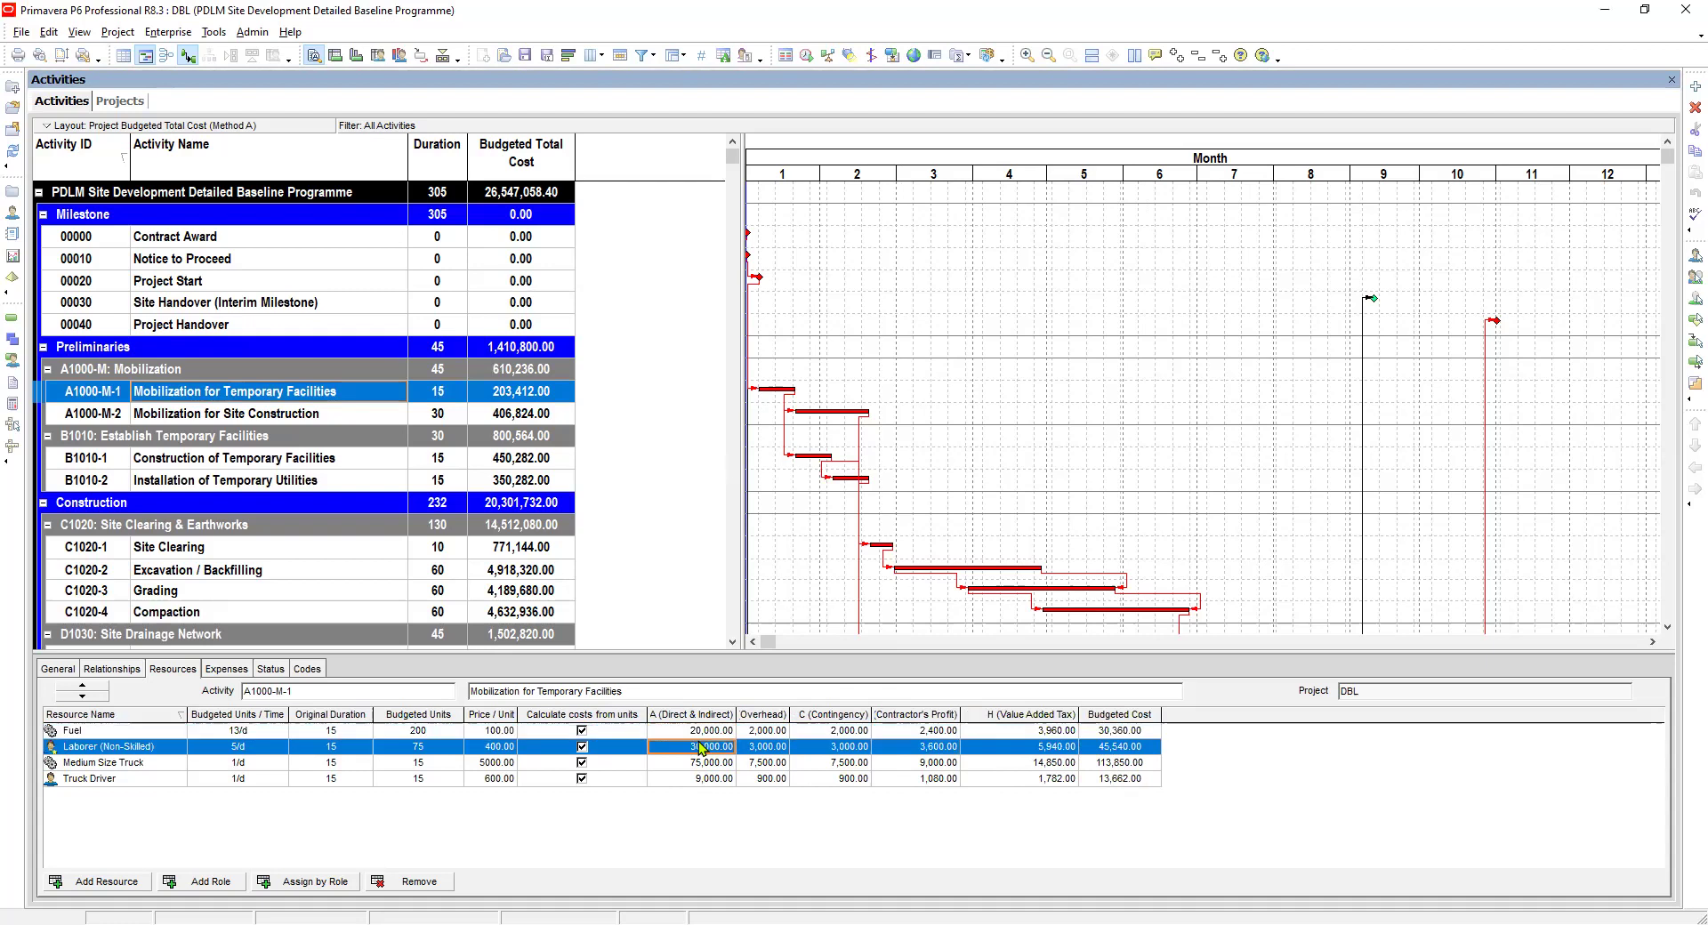
key(Up)
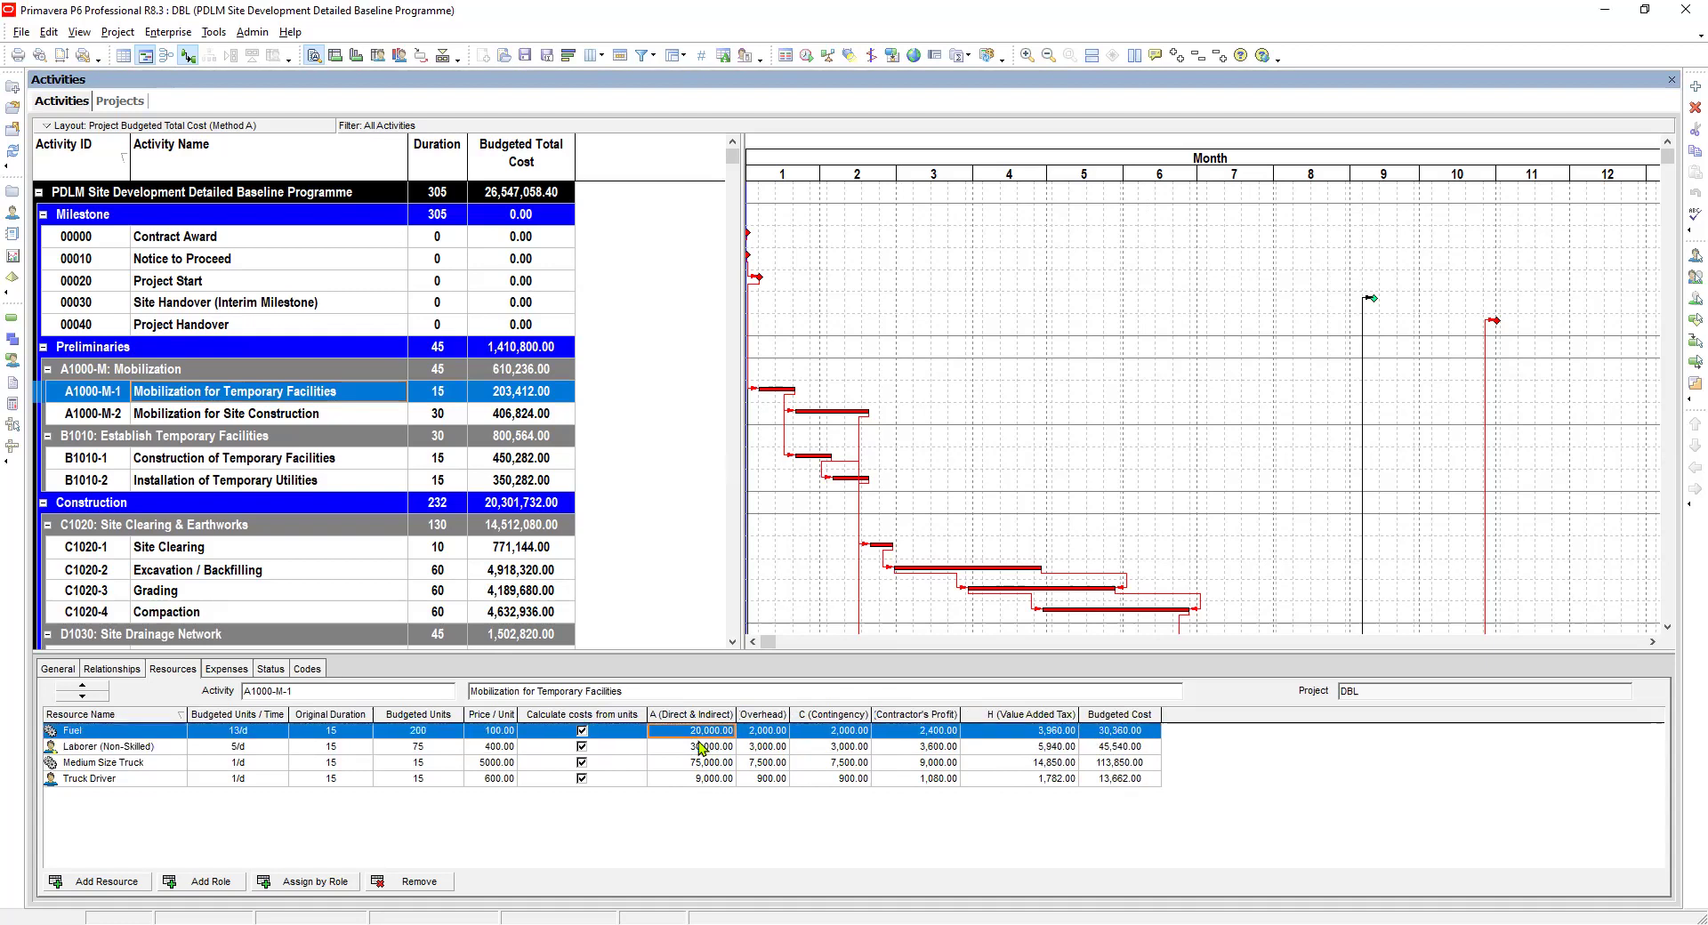
key(Right)
key(Right)
key(Right)
key(Right)
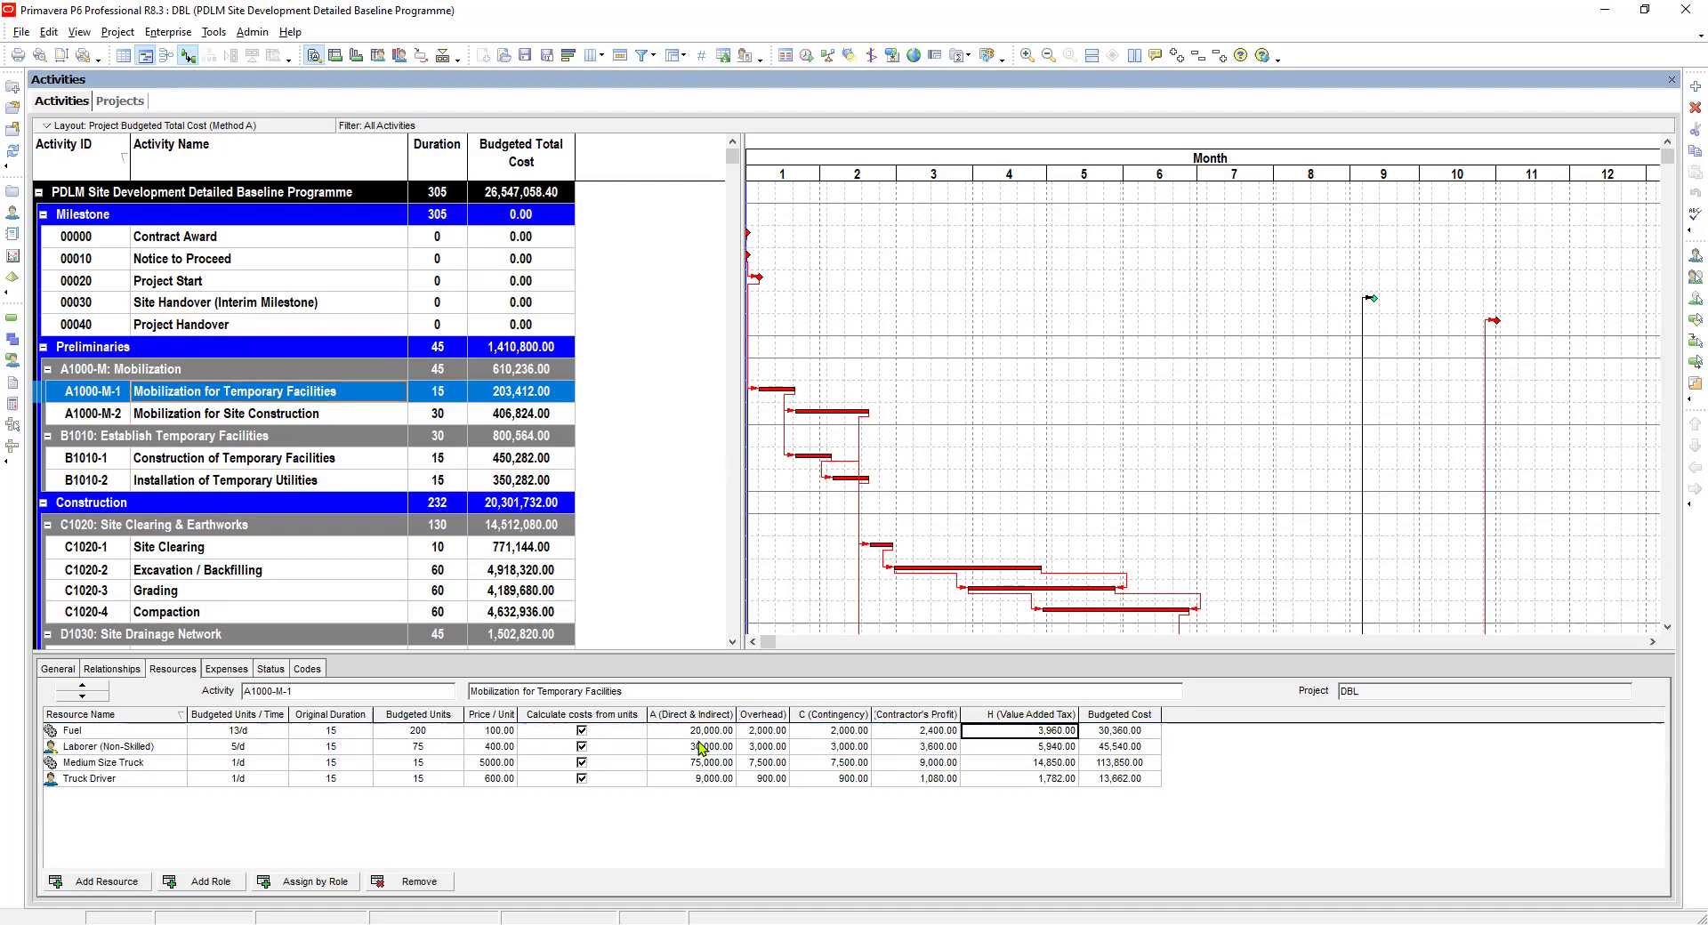
key(Left)
key(Left)
key(Left)
key(Left)
key(Right)
key(Right)
key(Right)
key(Right)
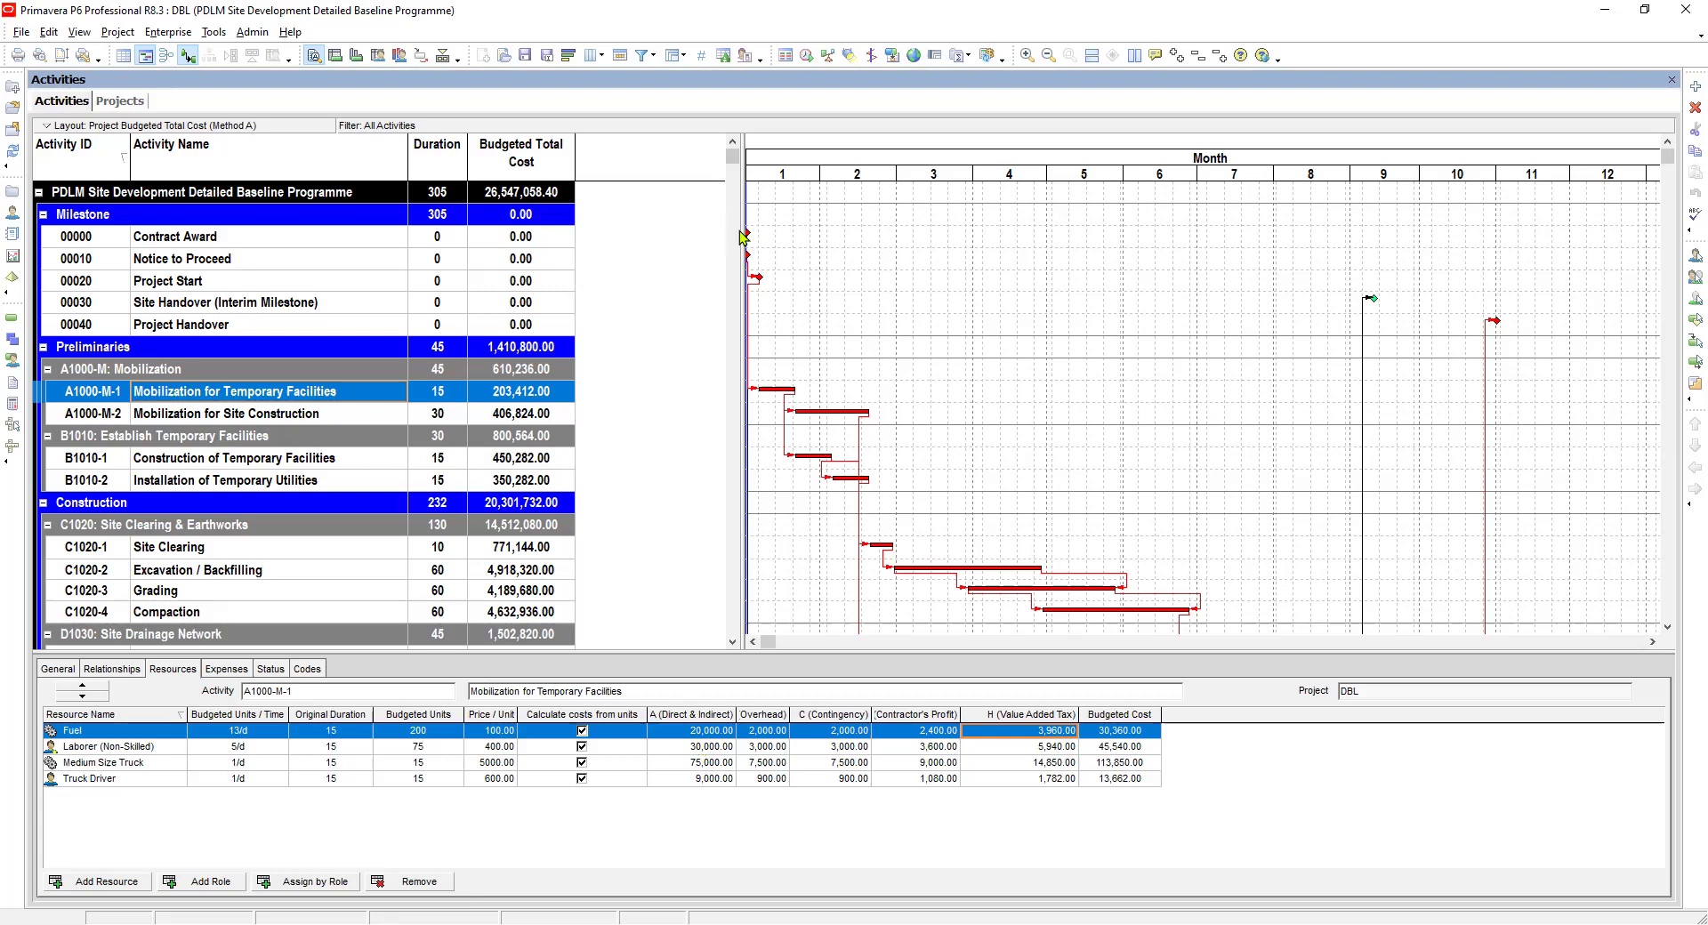
drag(743, 232, 600, 253)
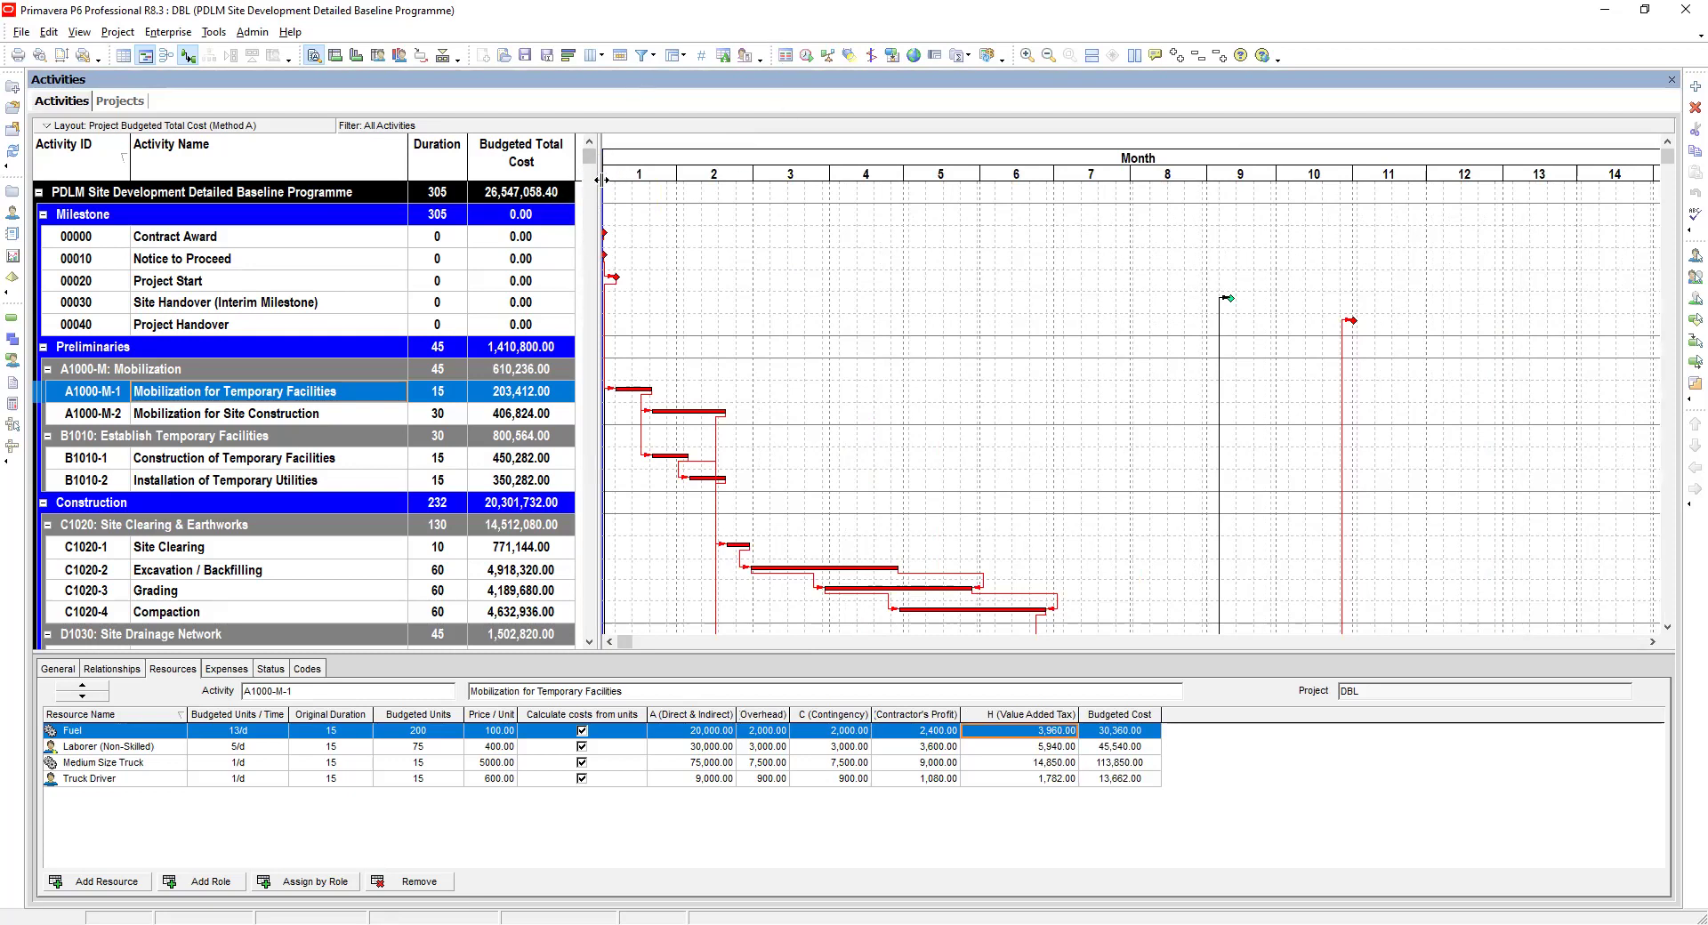
drag(710, 195, 711, 196)
click(594, 56)
click(623, 77)
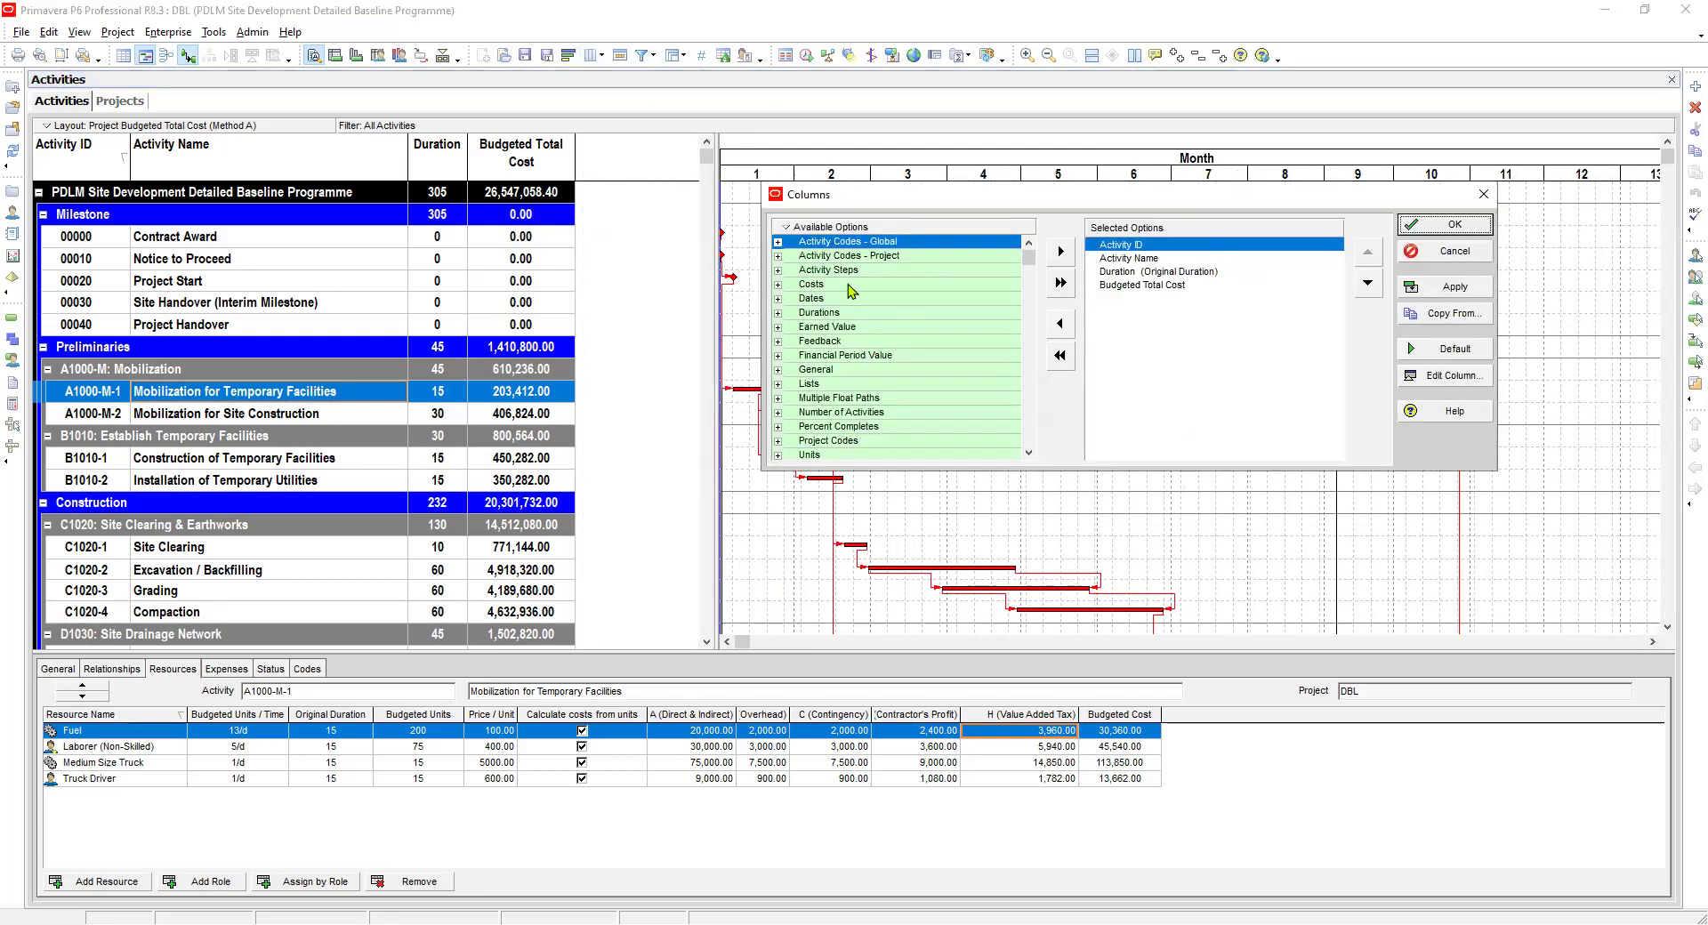
scroll(851, 291, down, 2)
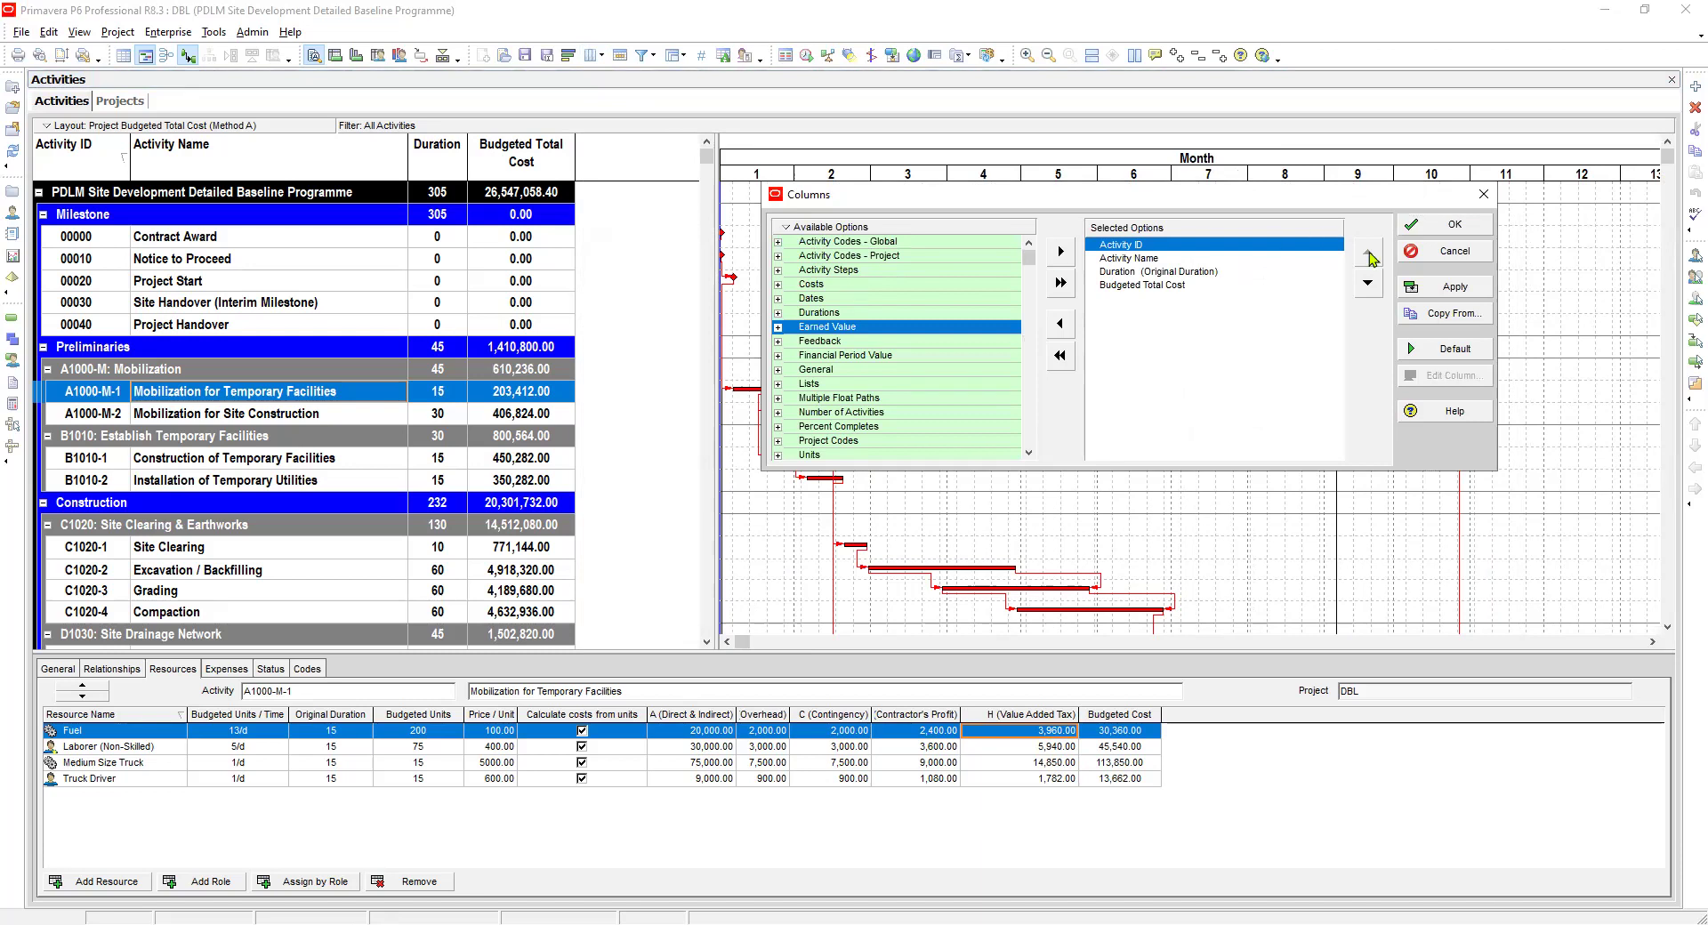
click(1483, 196)
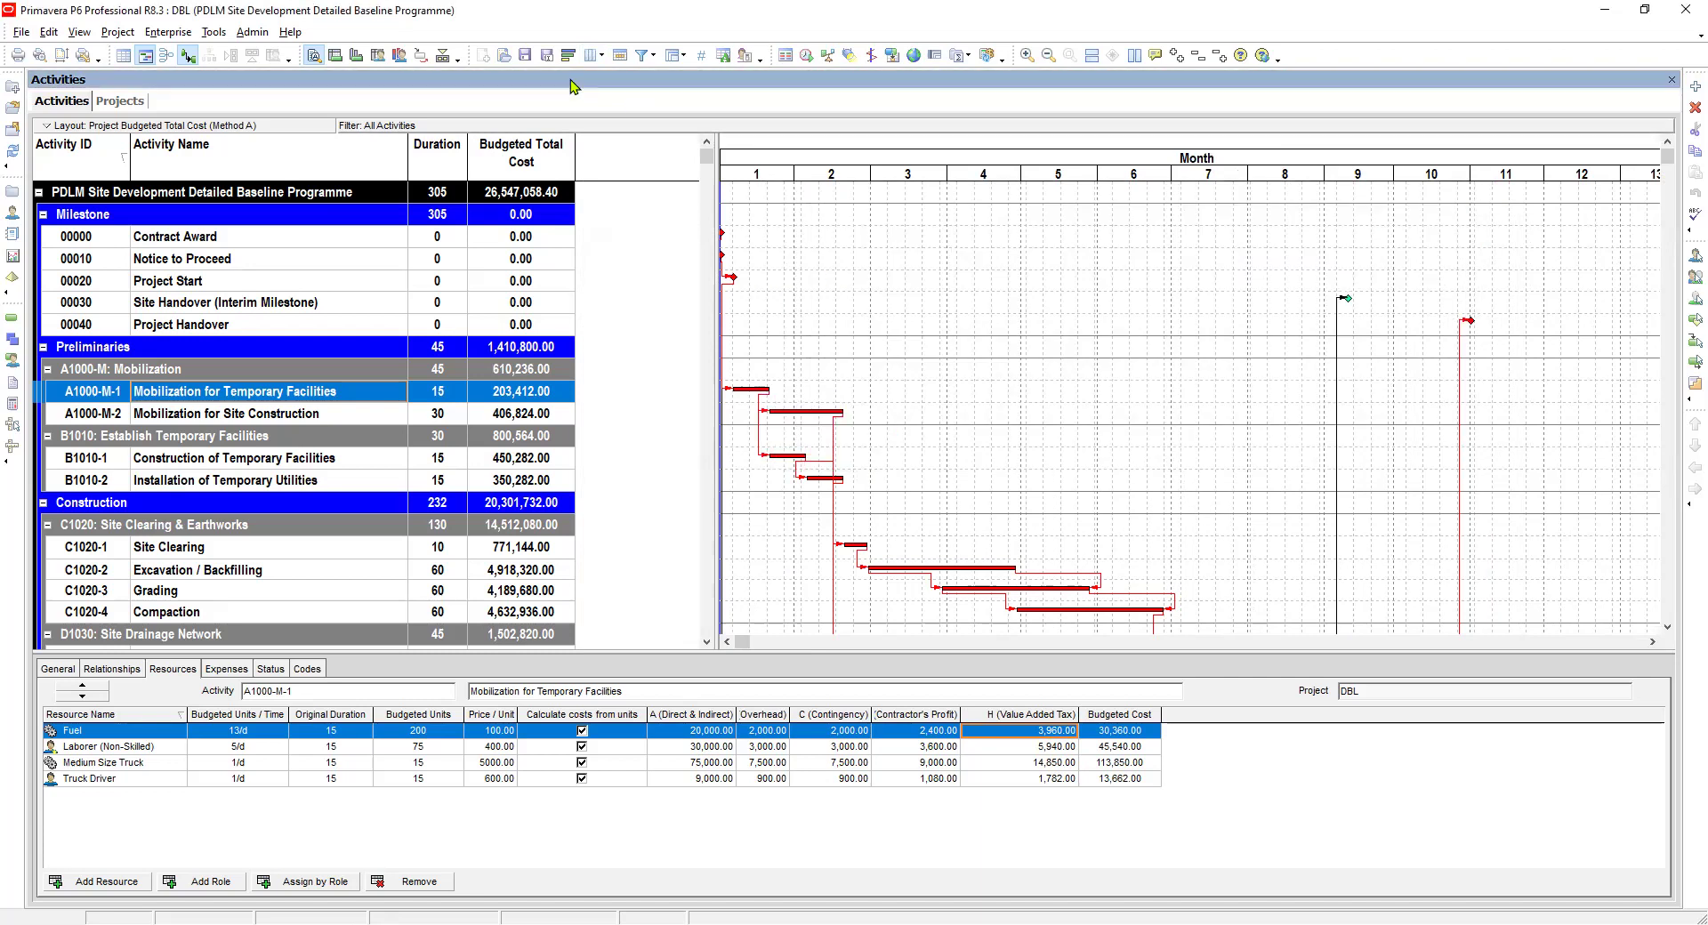
Apply the Proposed Project Programme (Method A)_1 layout without saving the current layout's changes, and widen the activity table area
click(504, 56)
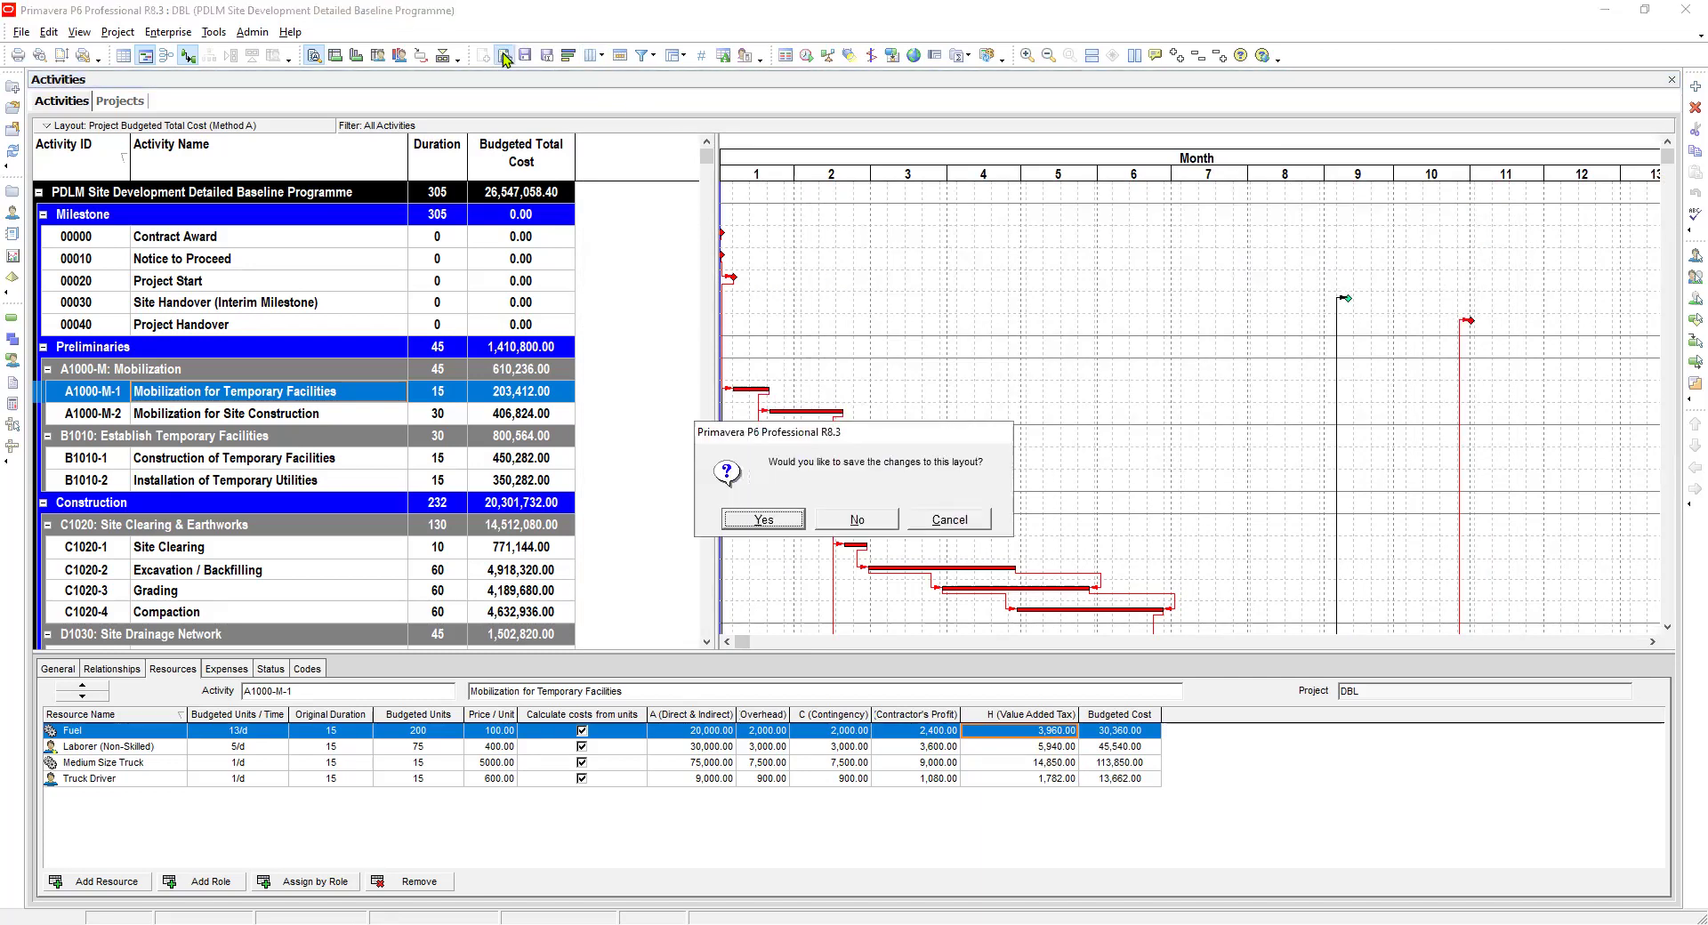
key(Tab)
key(Return)
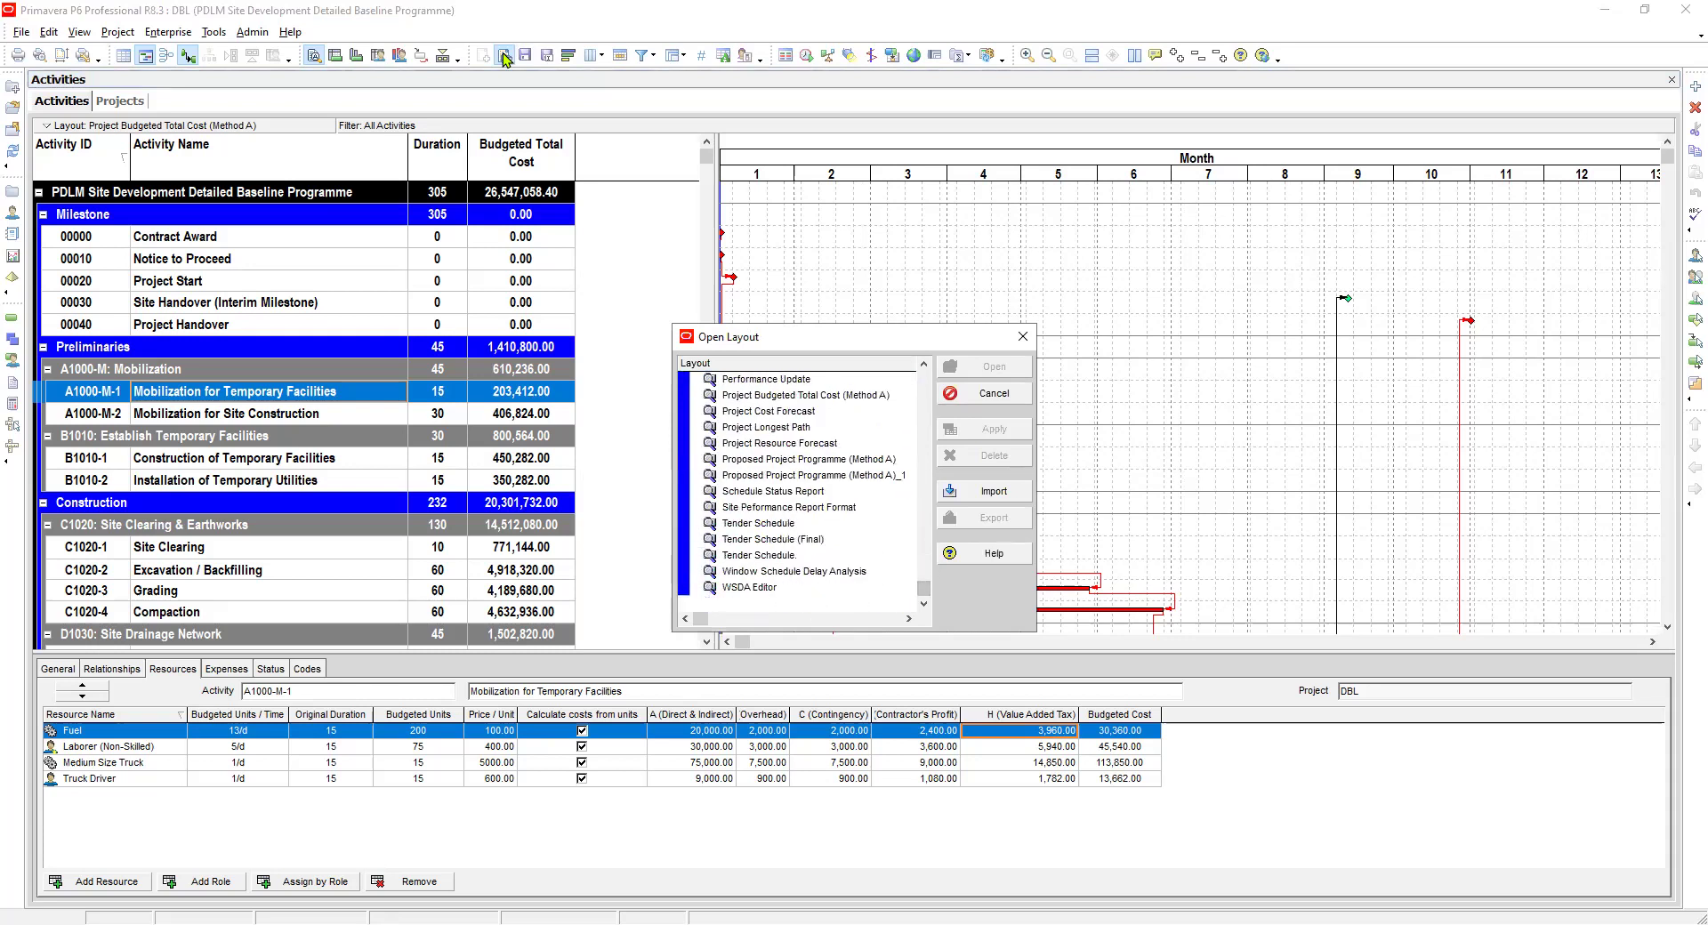
click(814, 475)
click(985, 430)
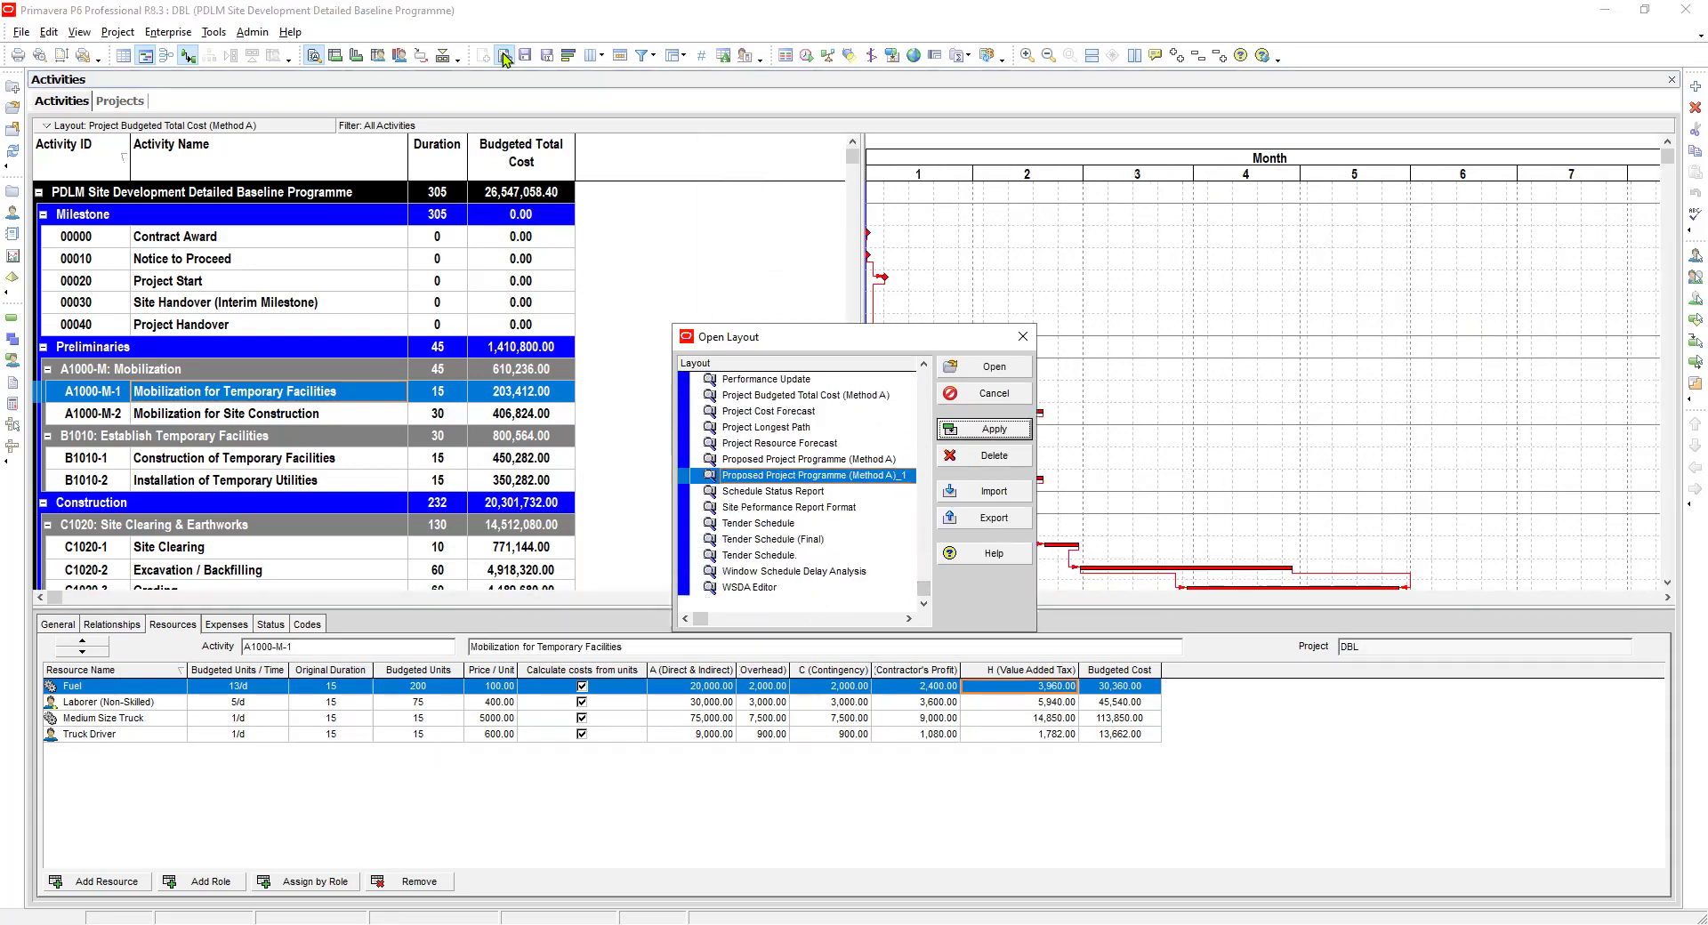
click(1023, 337)
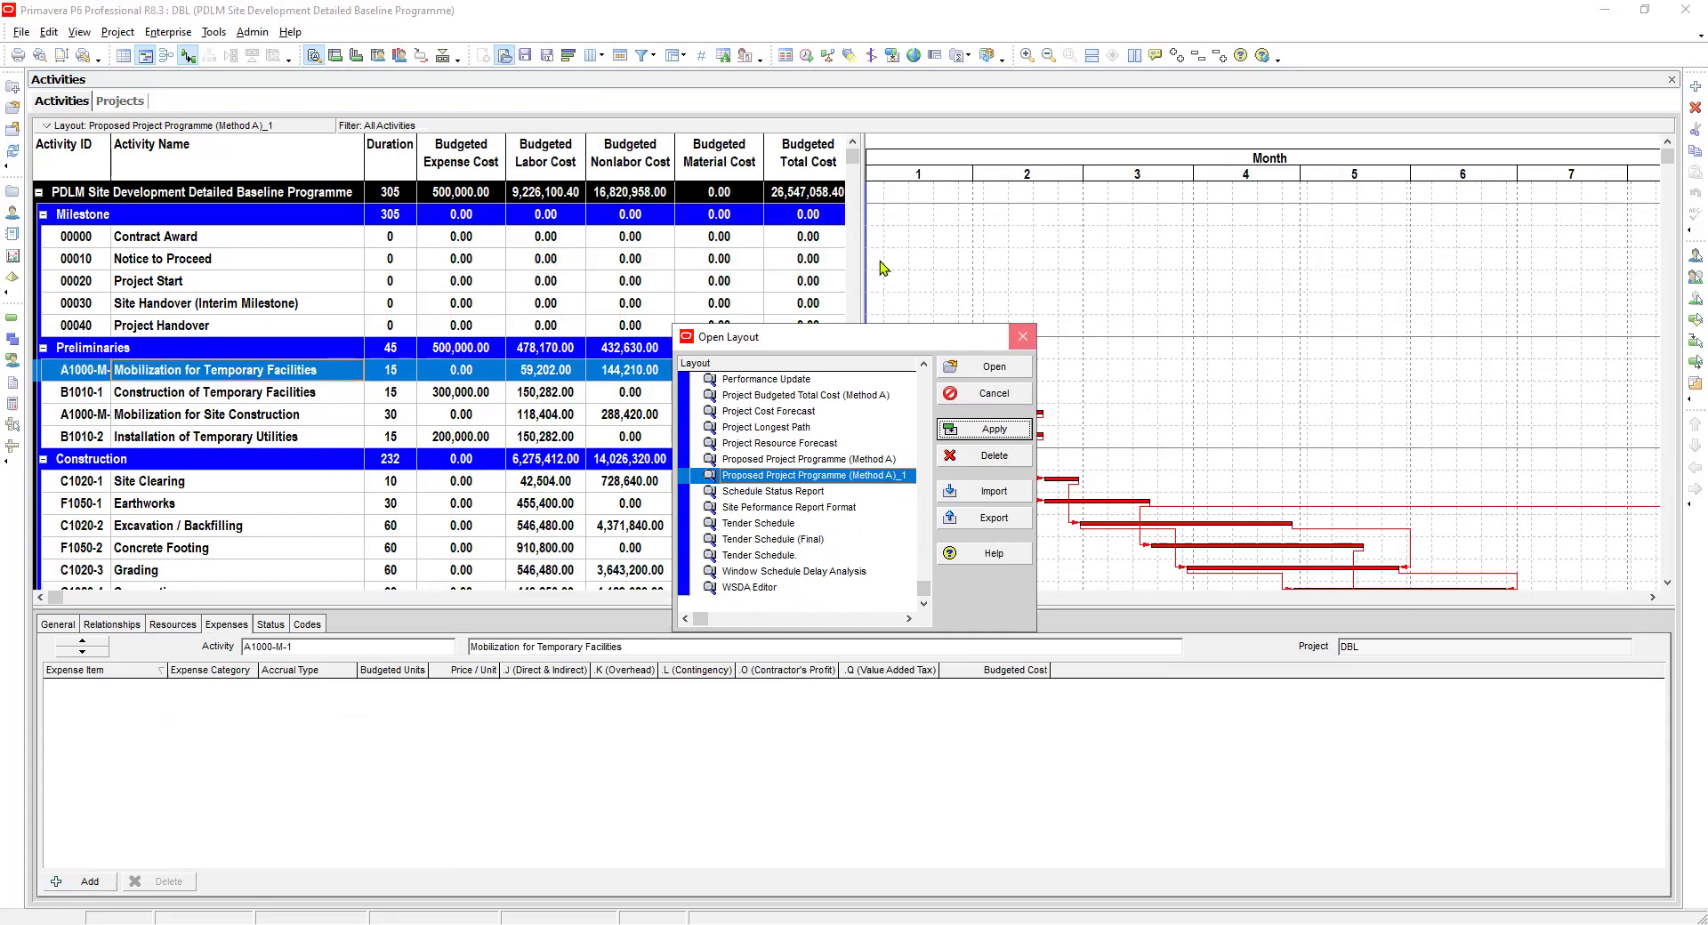
drag(865, 231, 970, 267)
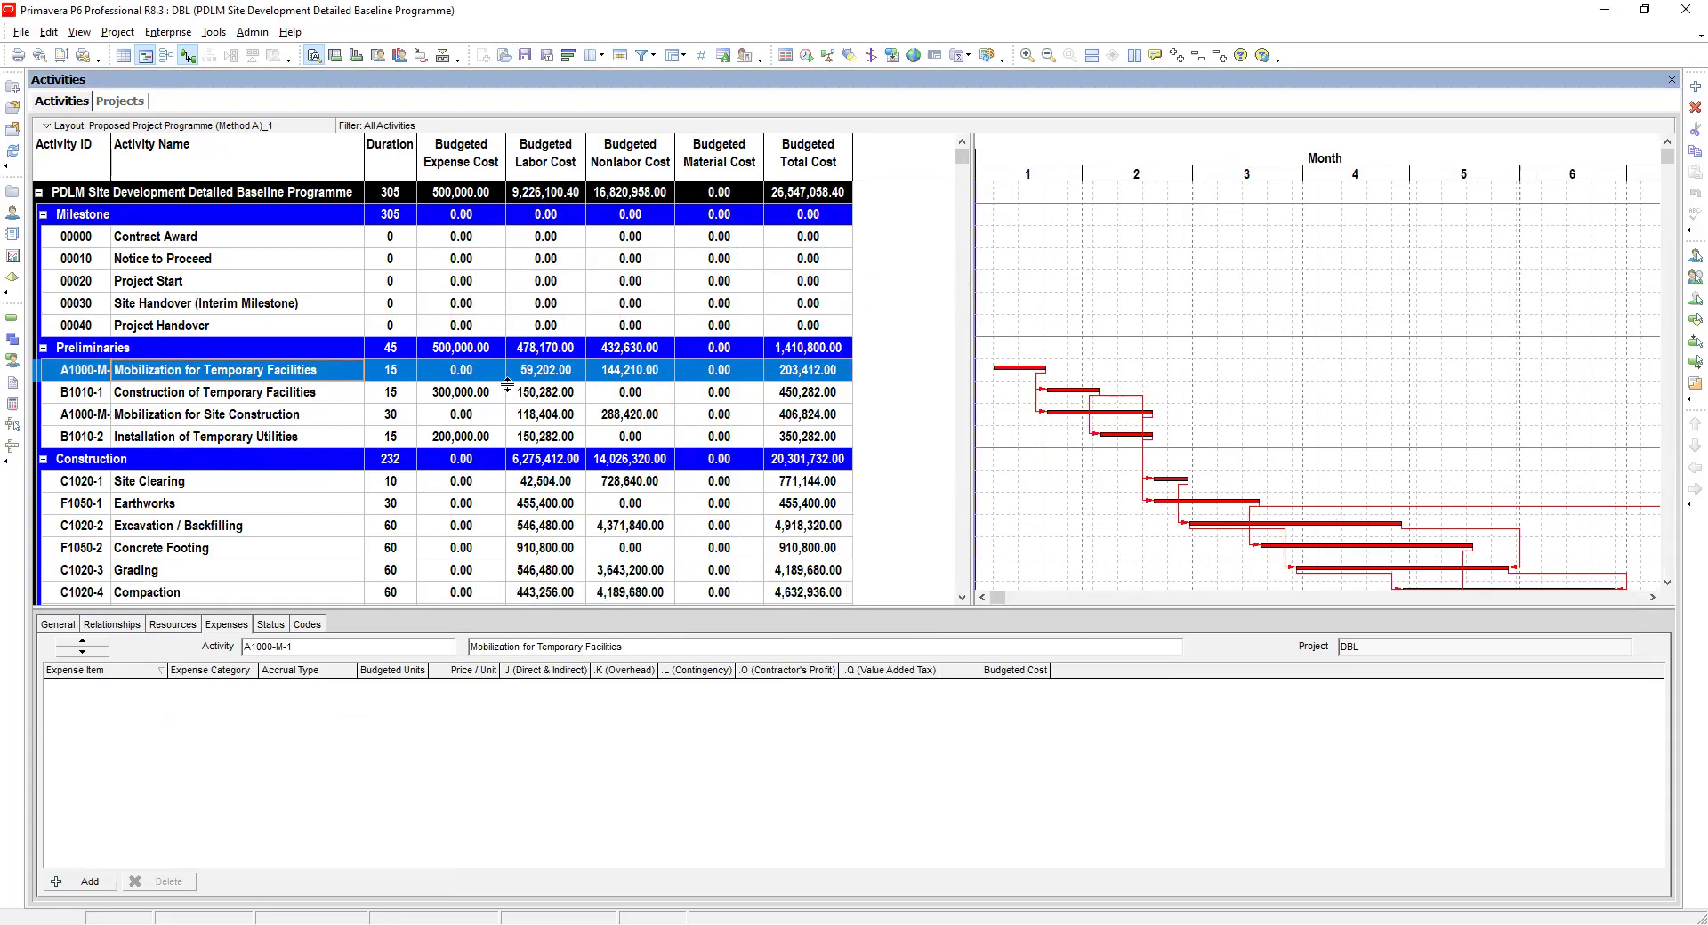
click(673, 56)
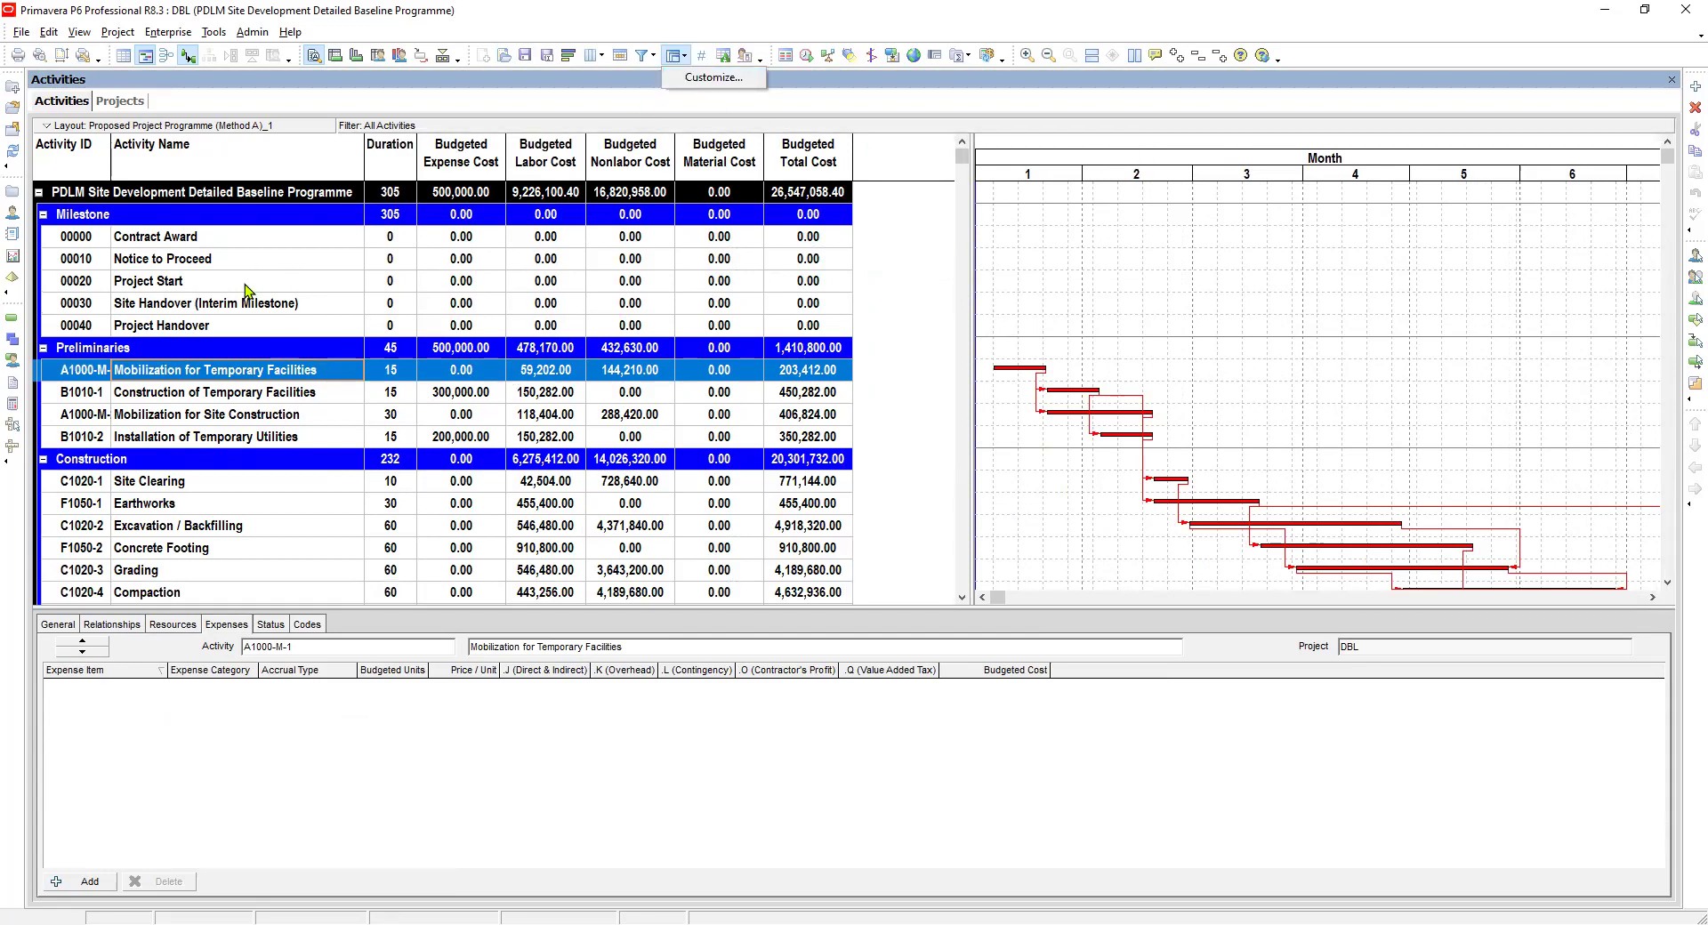
click(199, 242)
click(196, 259)
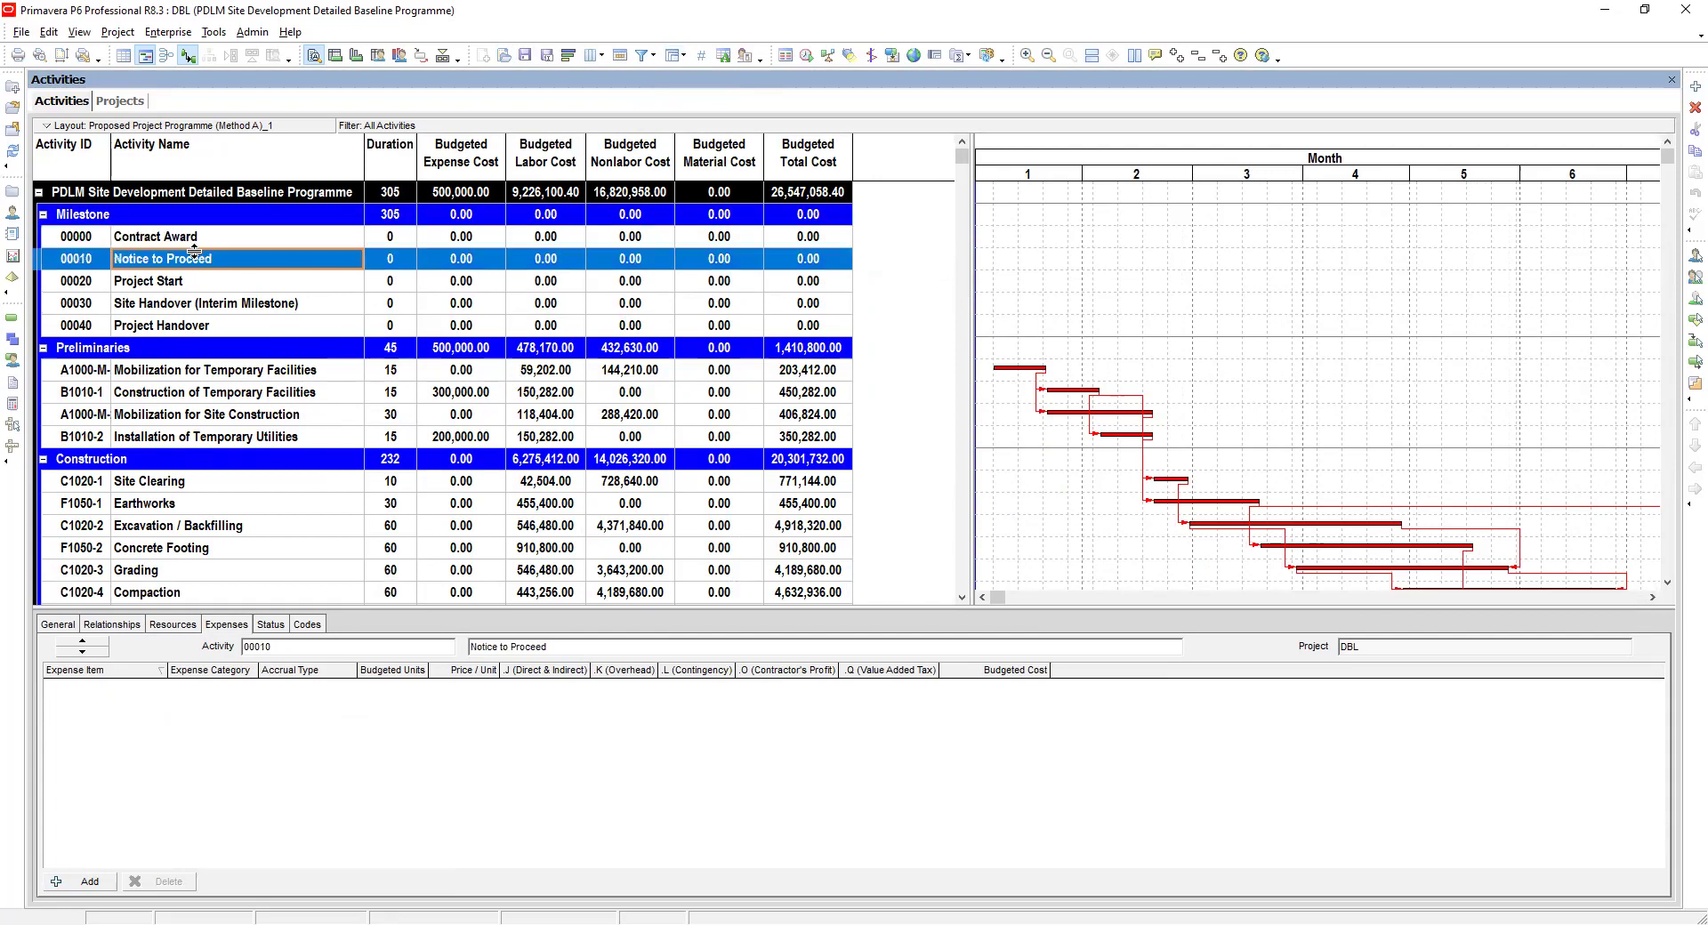
scroll(200, 260, down, 3)
scroll(206, 258, up, 2)
scroll(206, 258, up, 1)
click(204, 282)
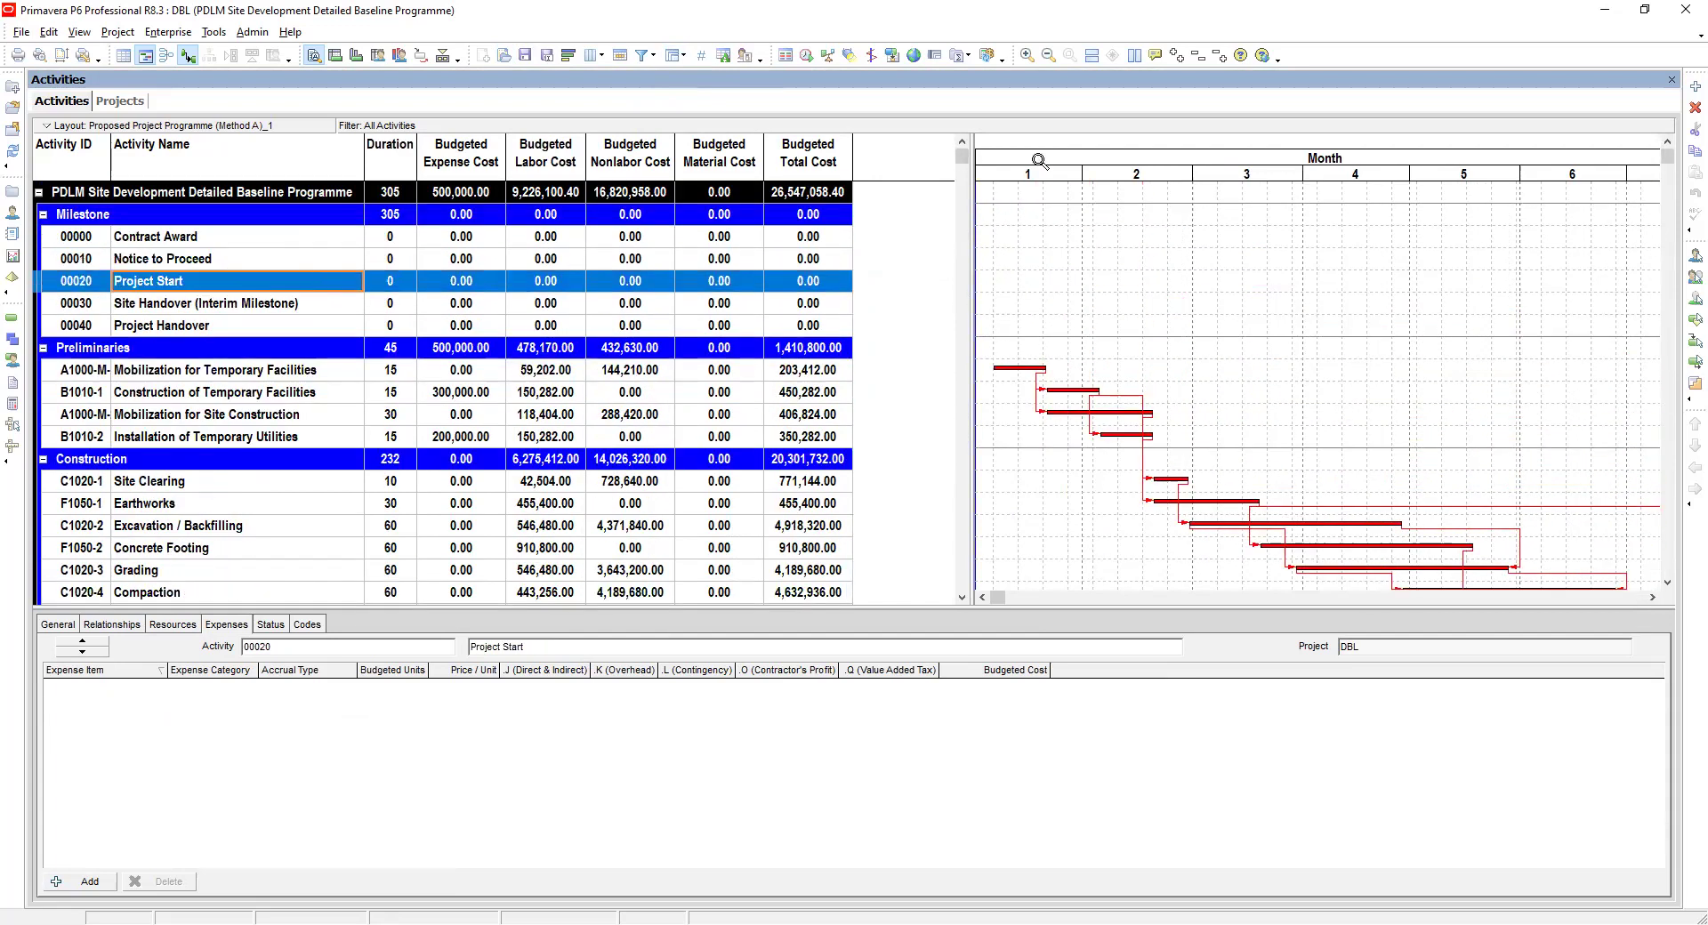
click(1219, 57)
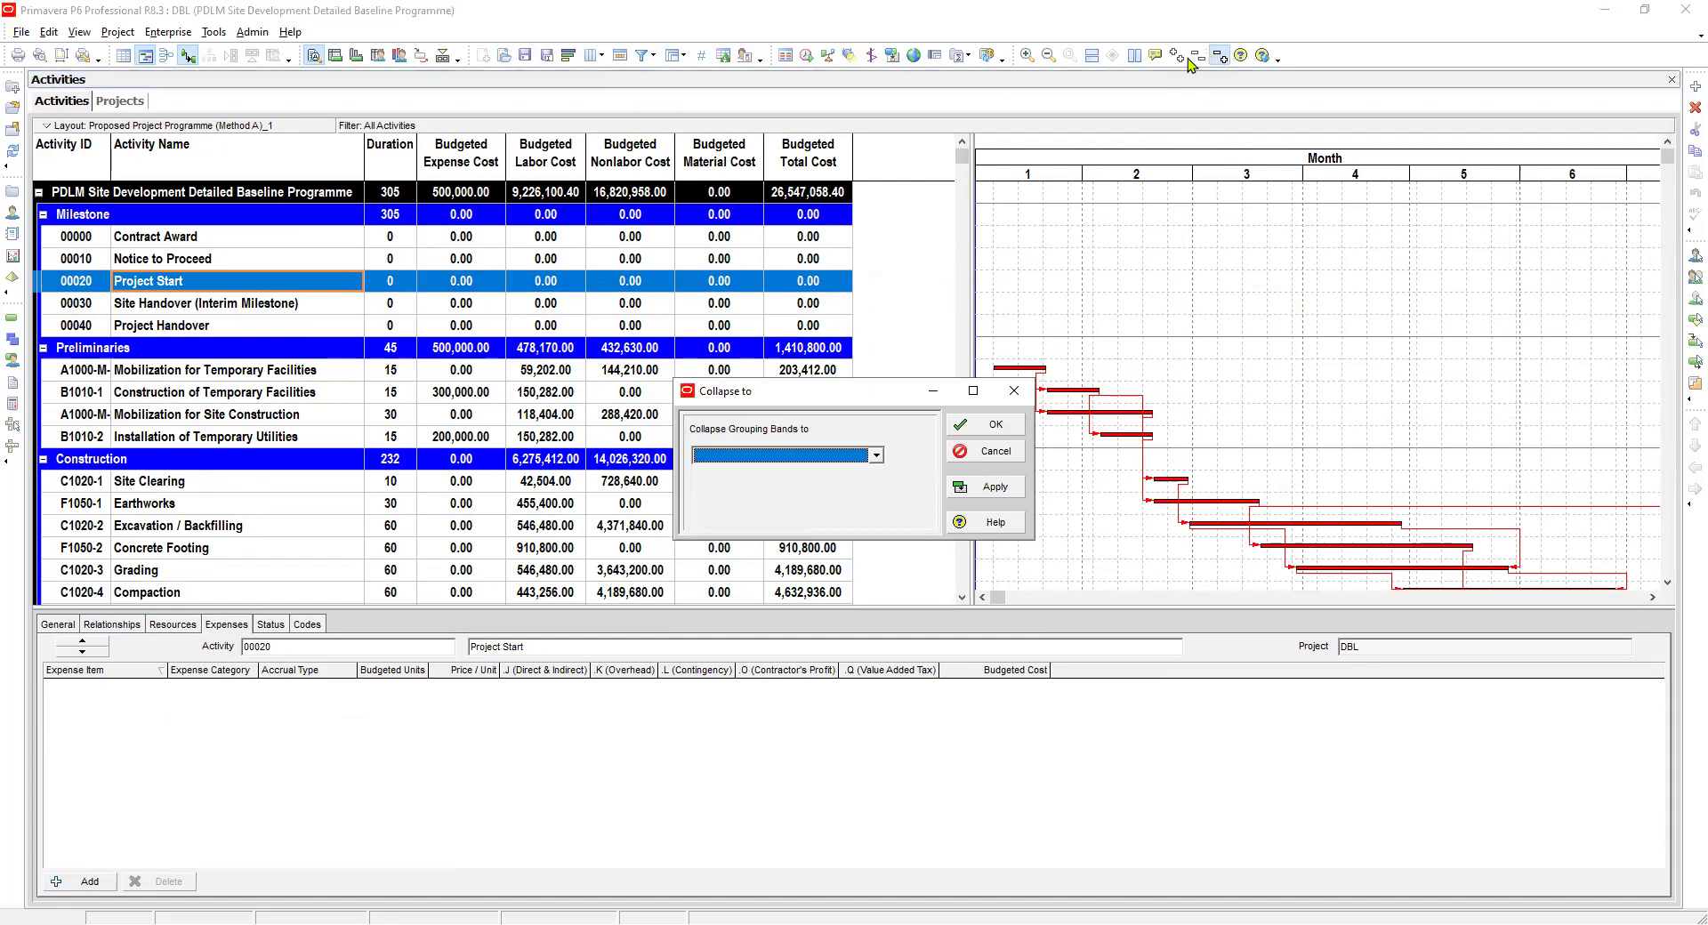
key(Escape)
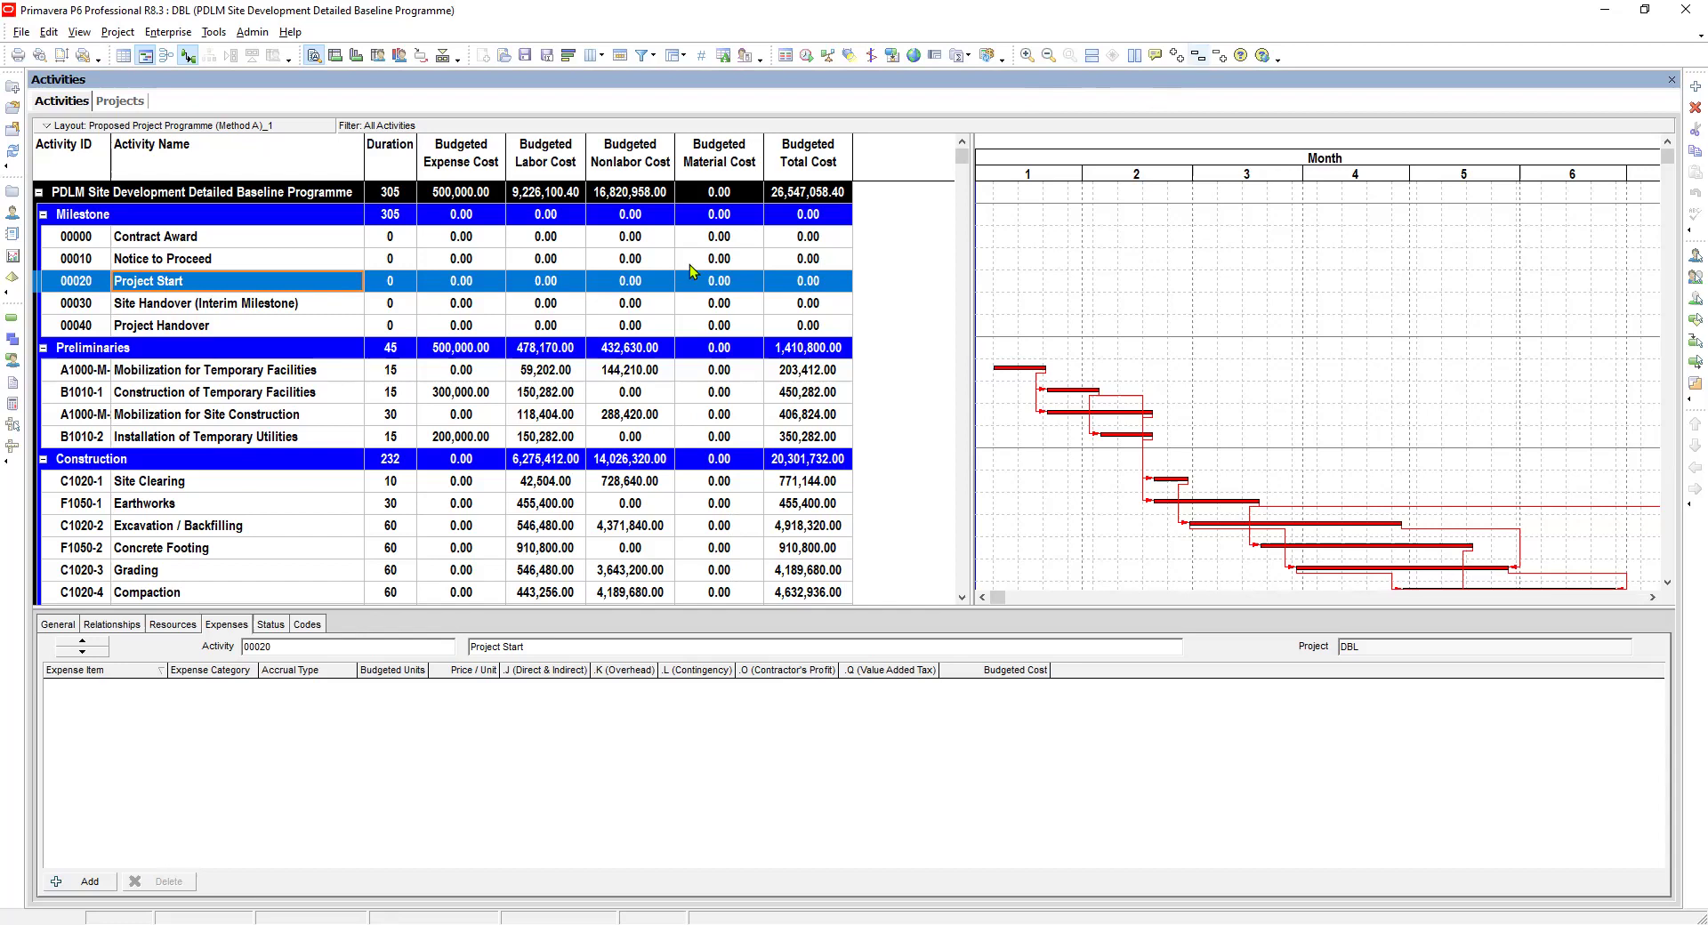
Collapse and re-expand all activity bands, then collapse the grouping bands to WBS Level 2 and close the dialog
click(1199, 55)
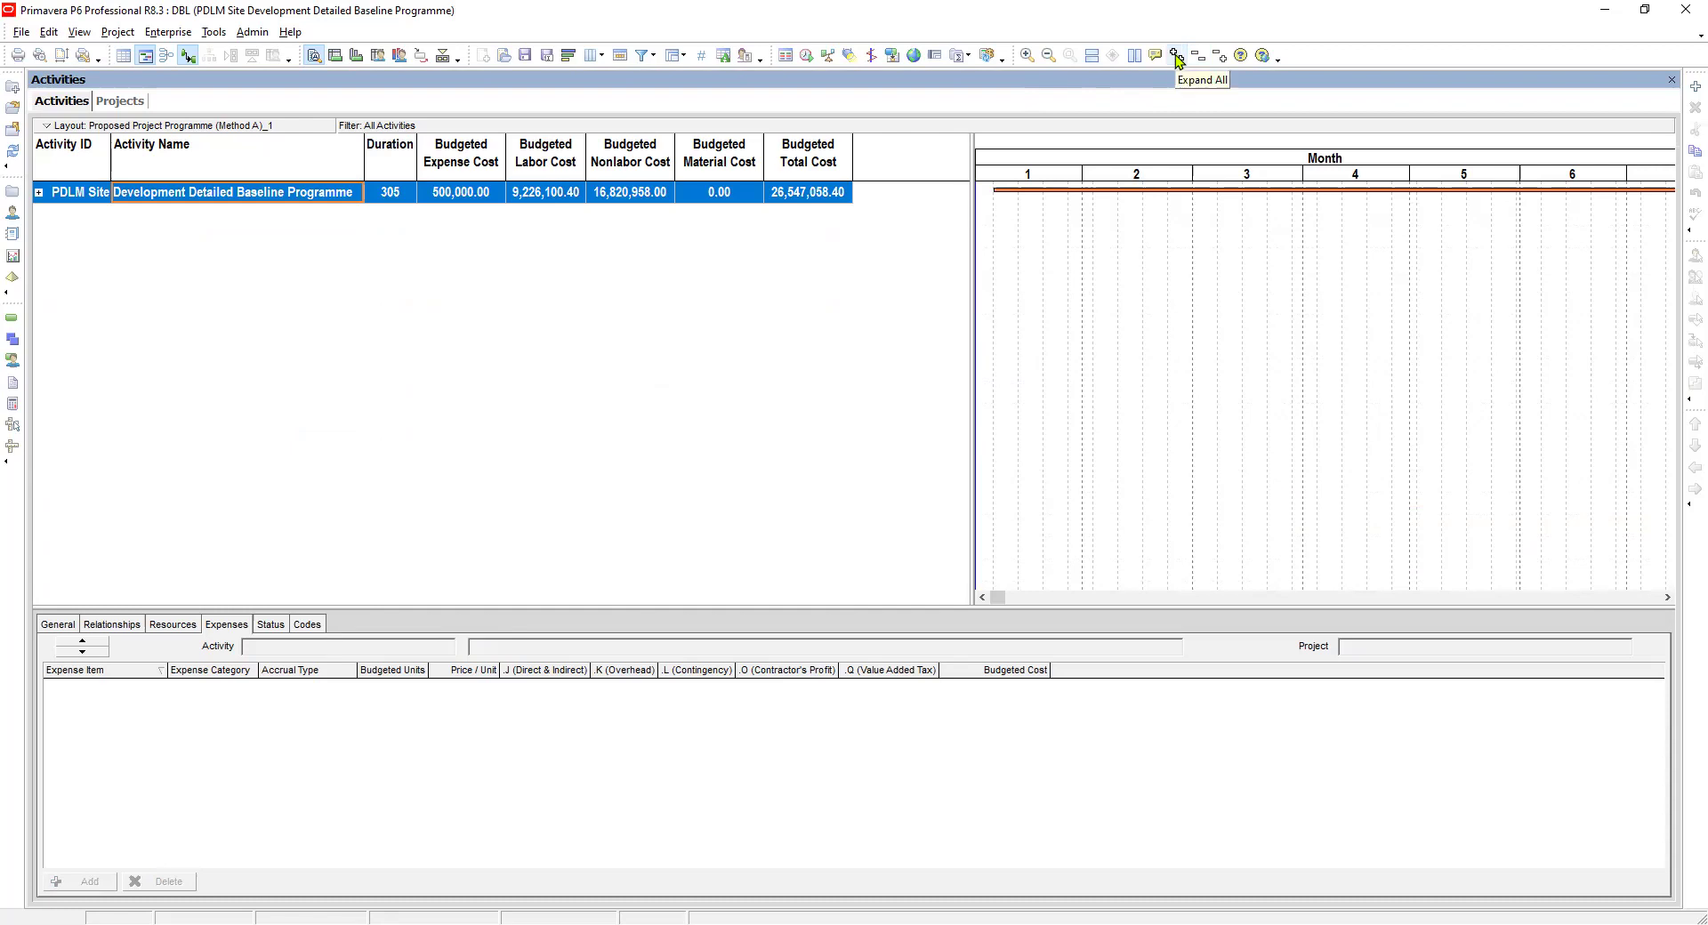
click(1220, 57)
click(877, 455)
click(722, 486)
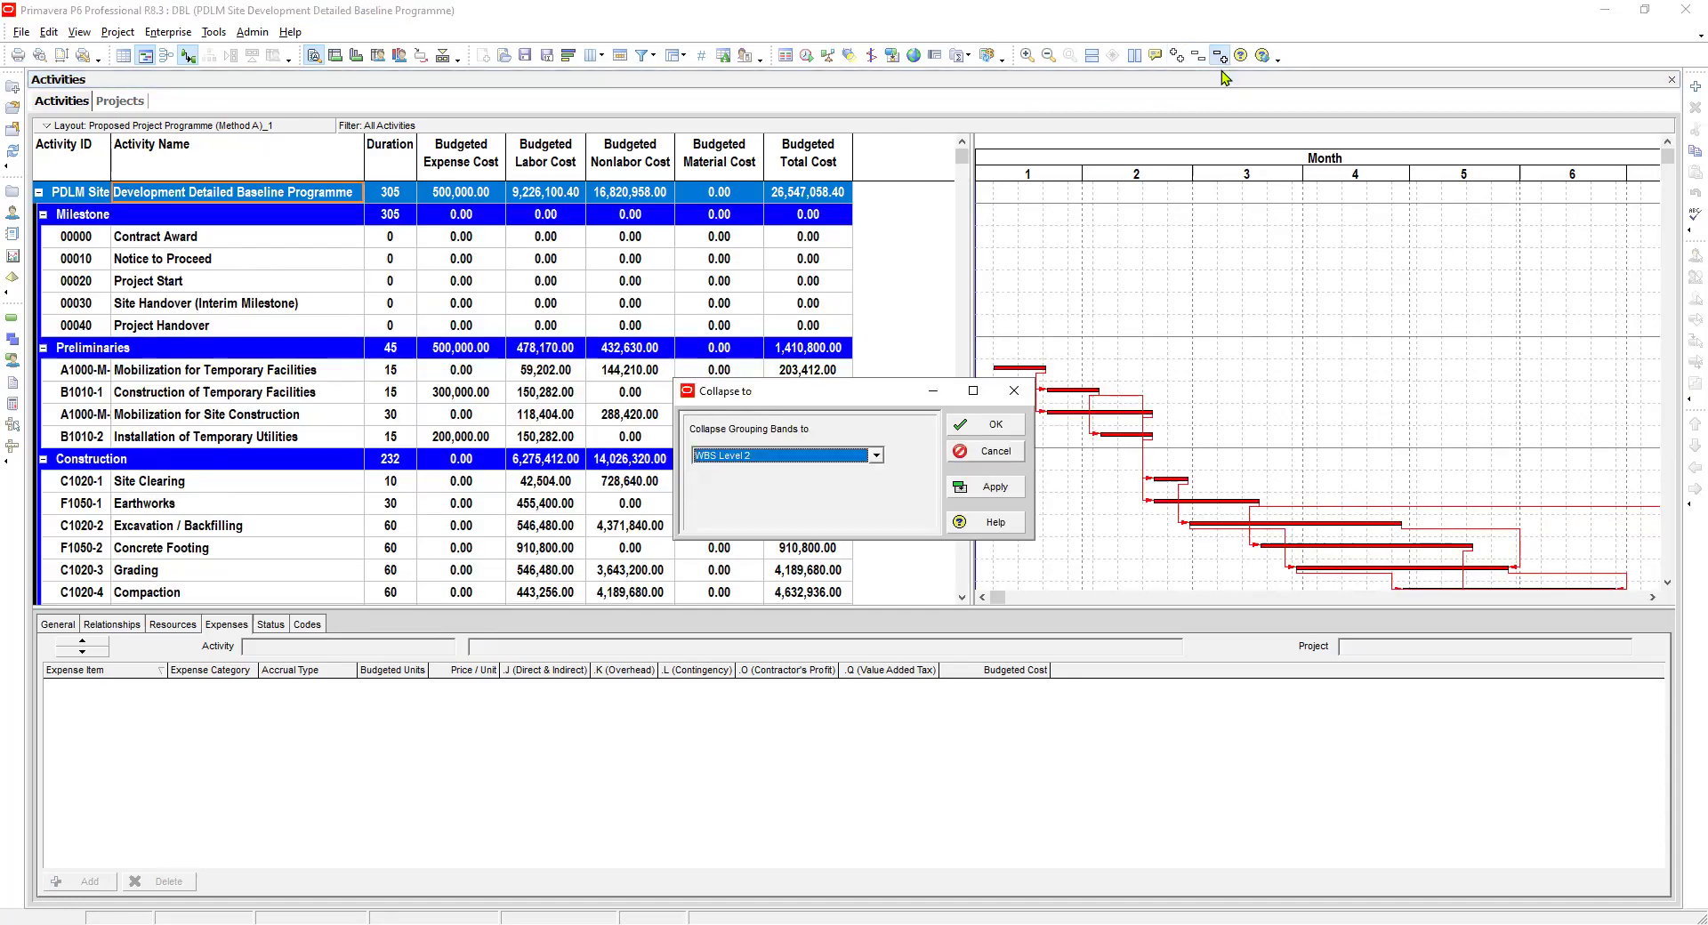
click(987, 488)
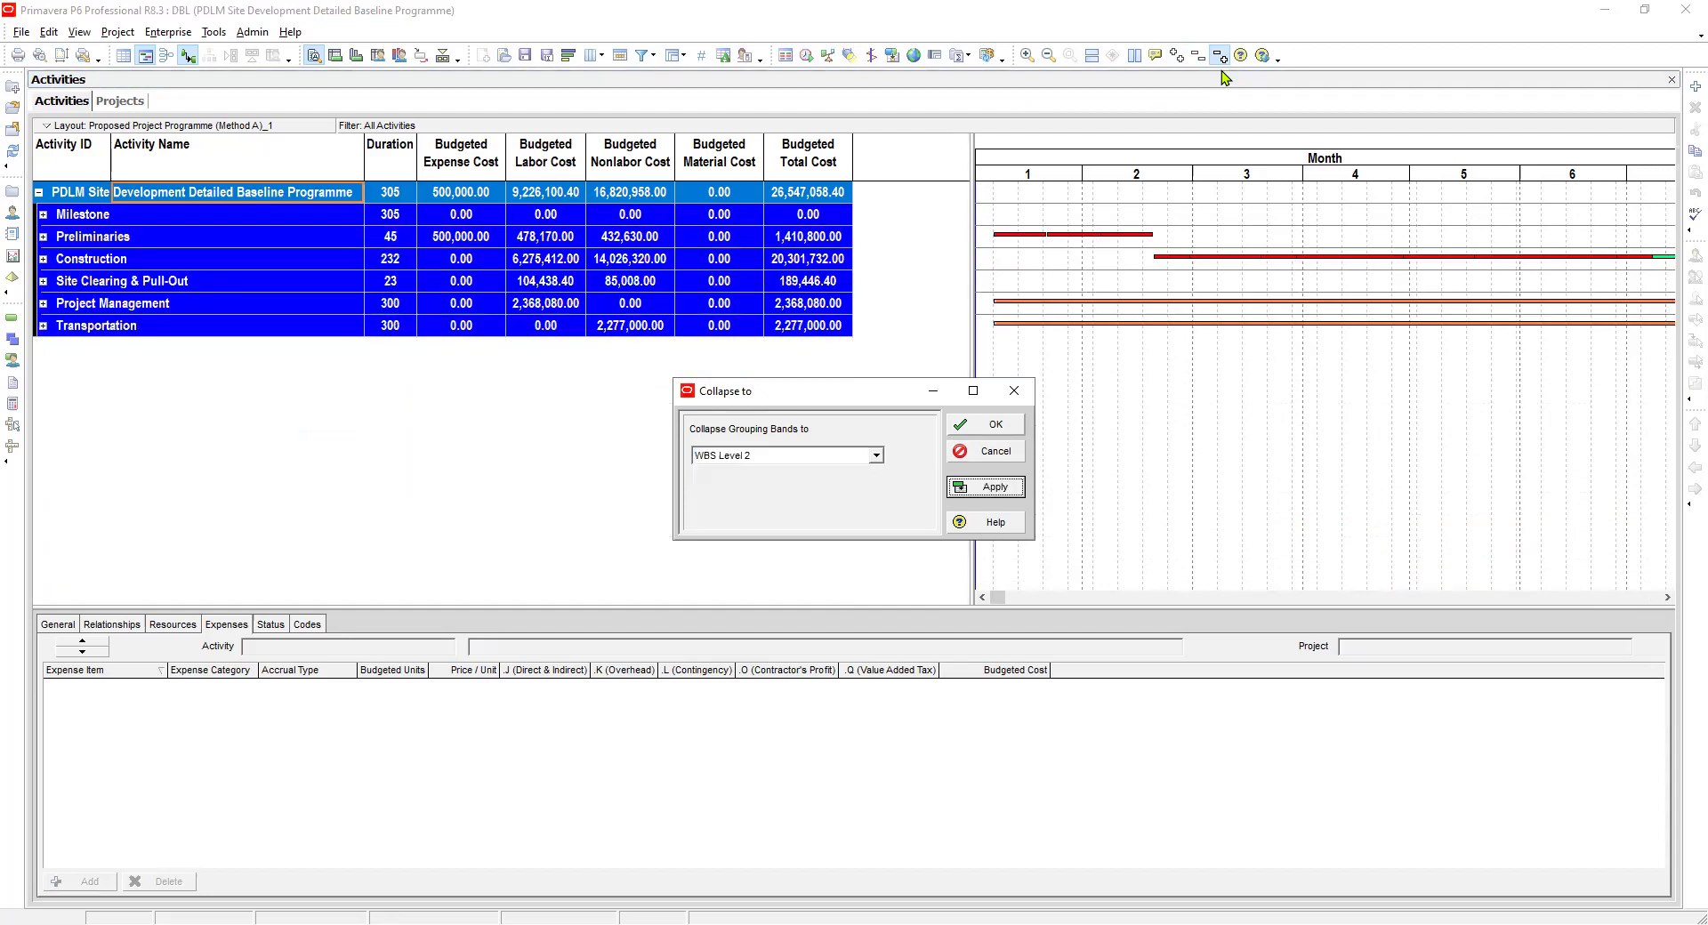
click(878, 456)
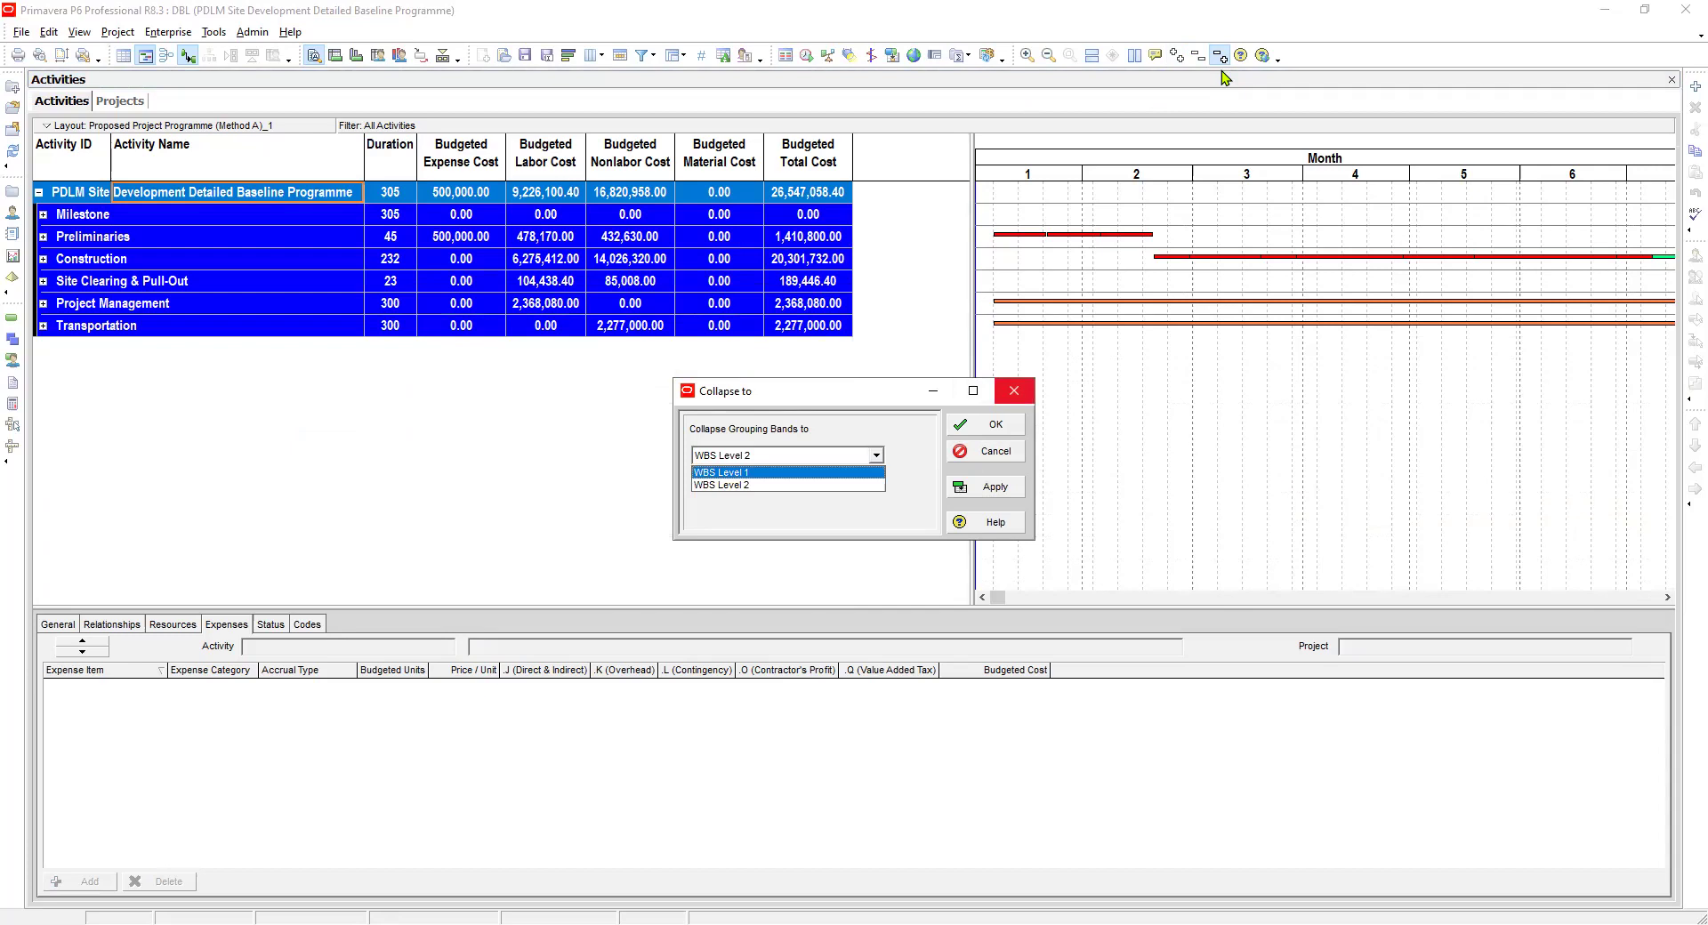
key(Escape)
click(1014, 390)
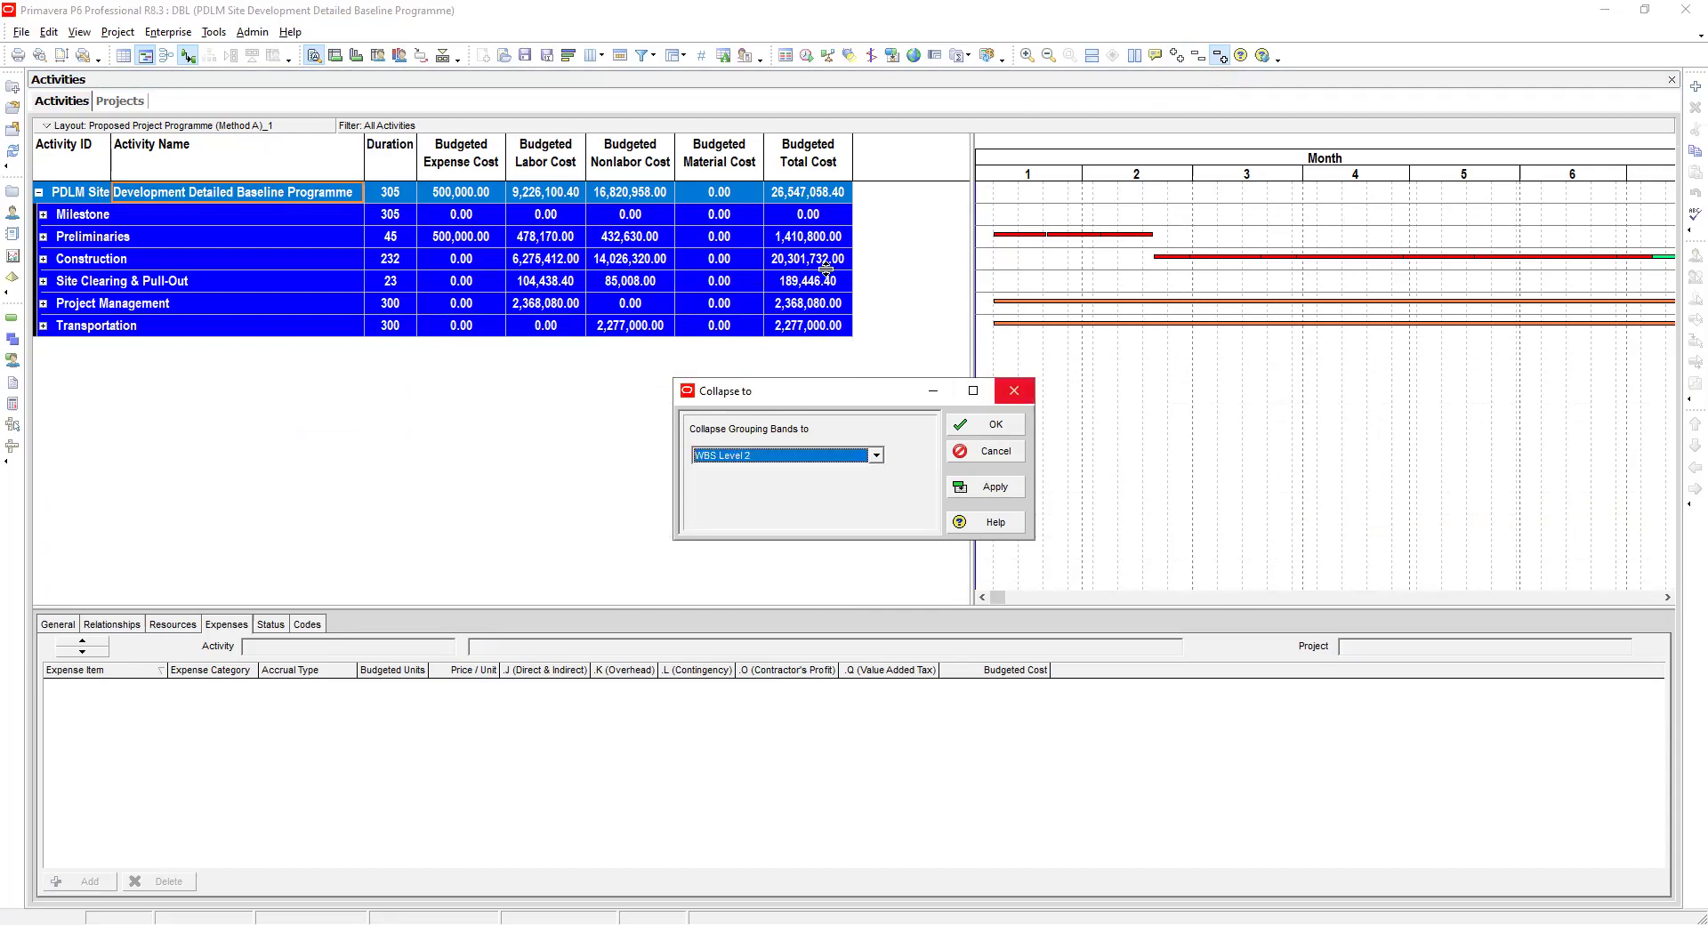
Set the WBS grouping's To Level to All, apply it, and expand all the grouping bands
click(682, 57)
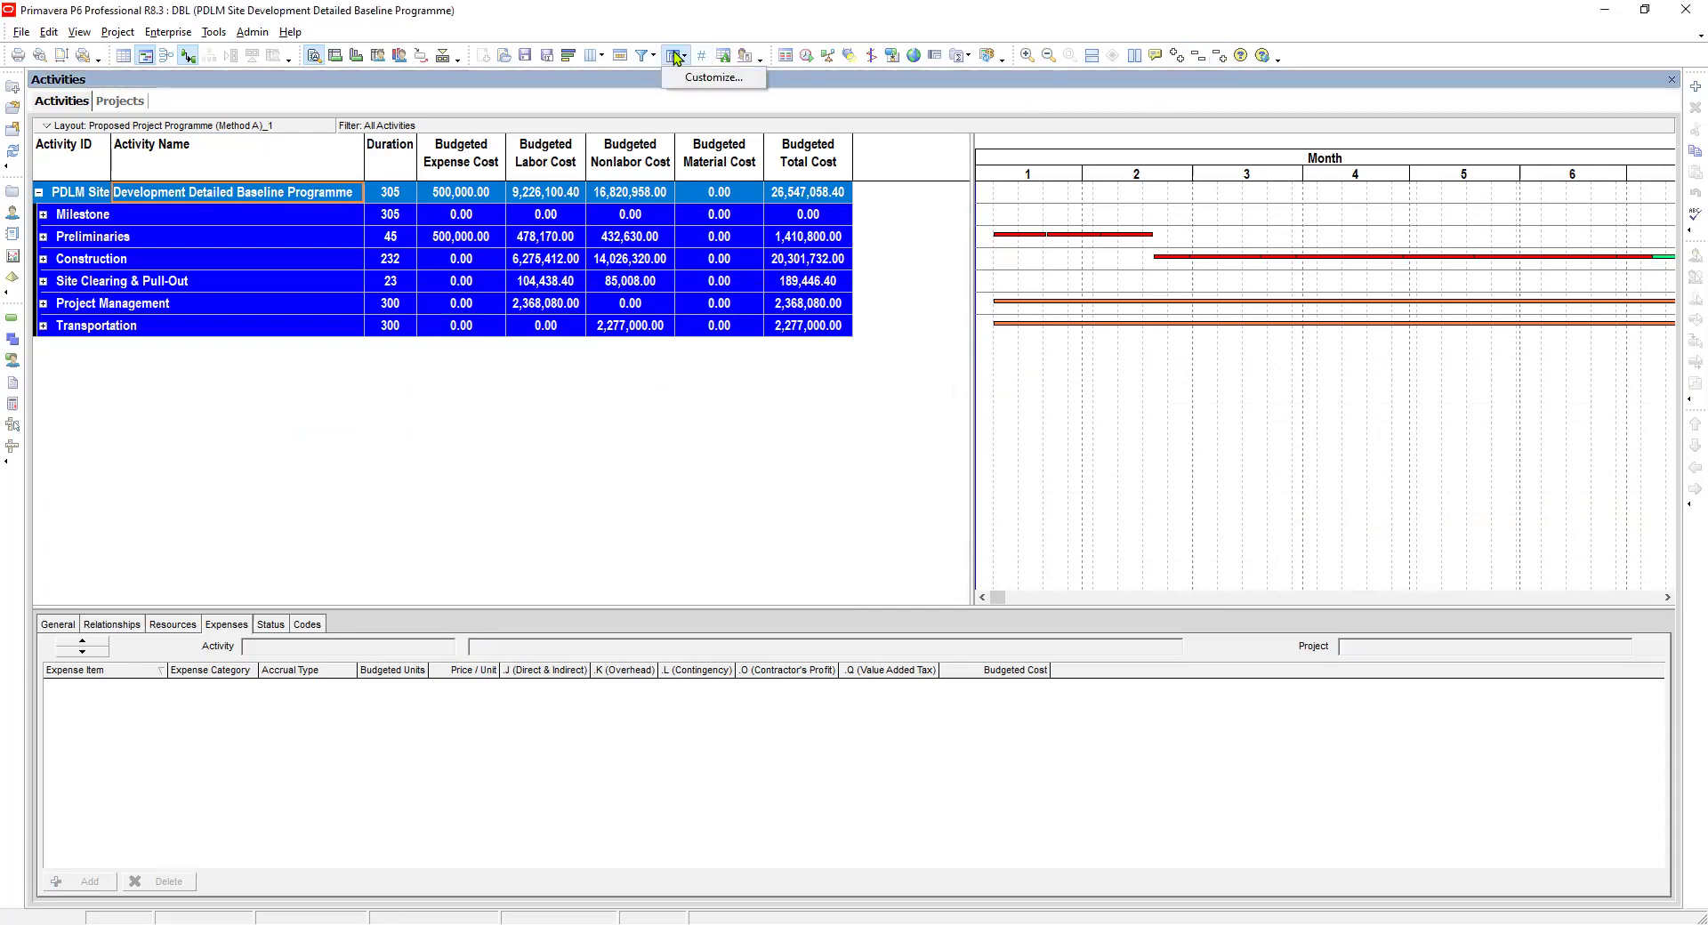
click(681, 80)
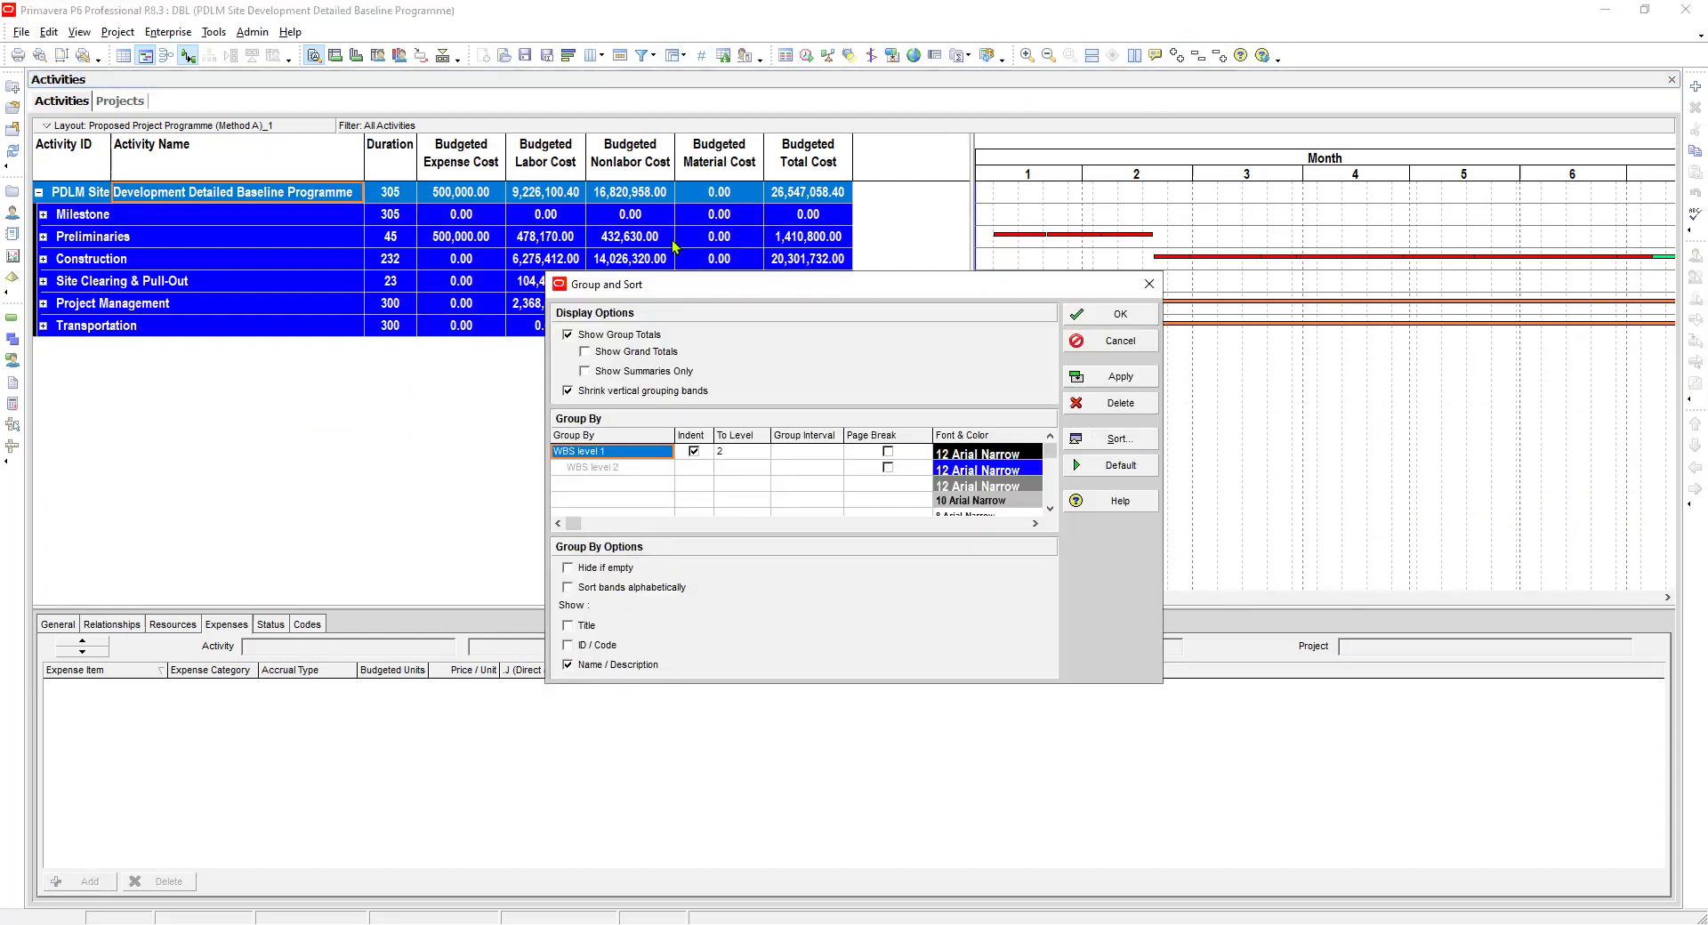
click(742, 452)
click(746, 452)
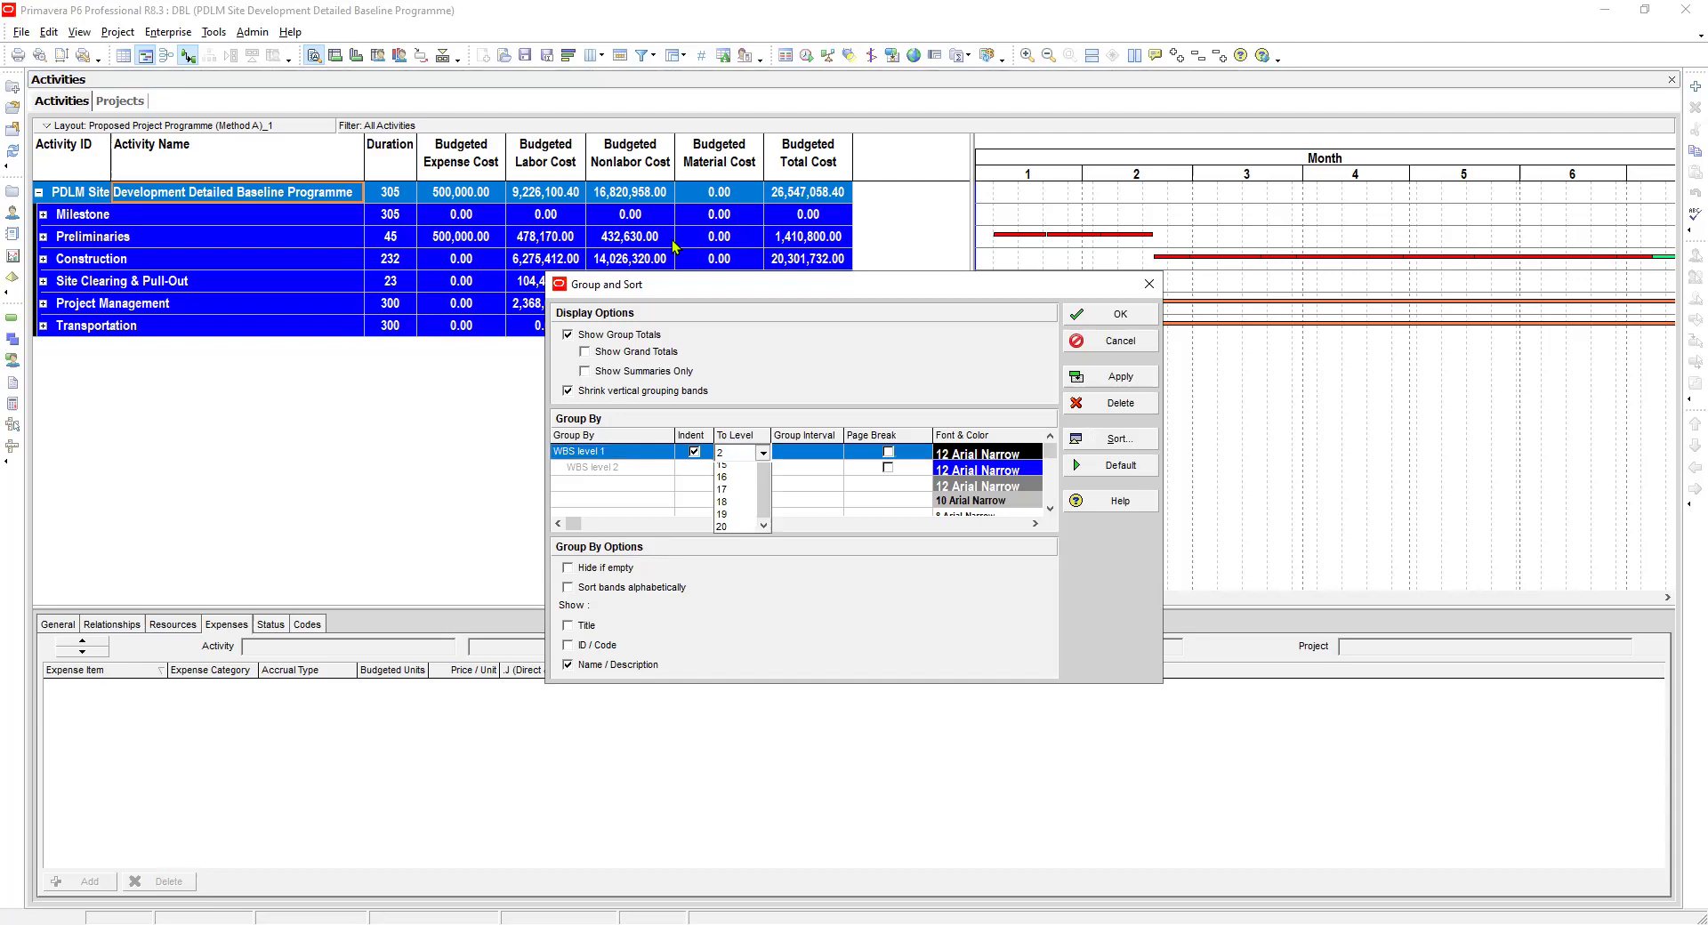
click(735, 495)
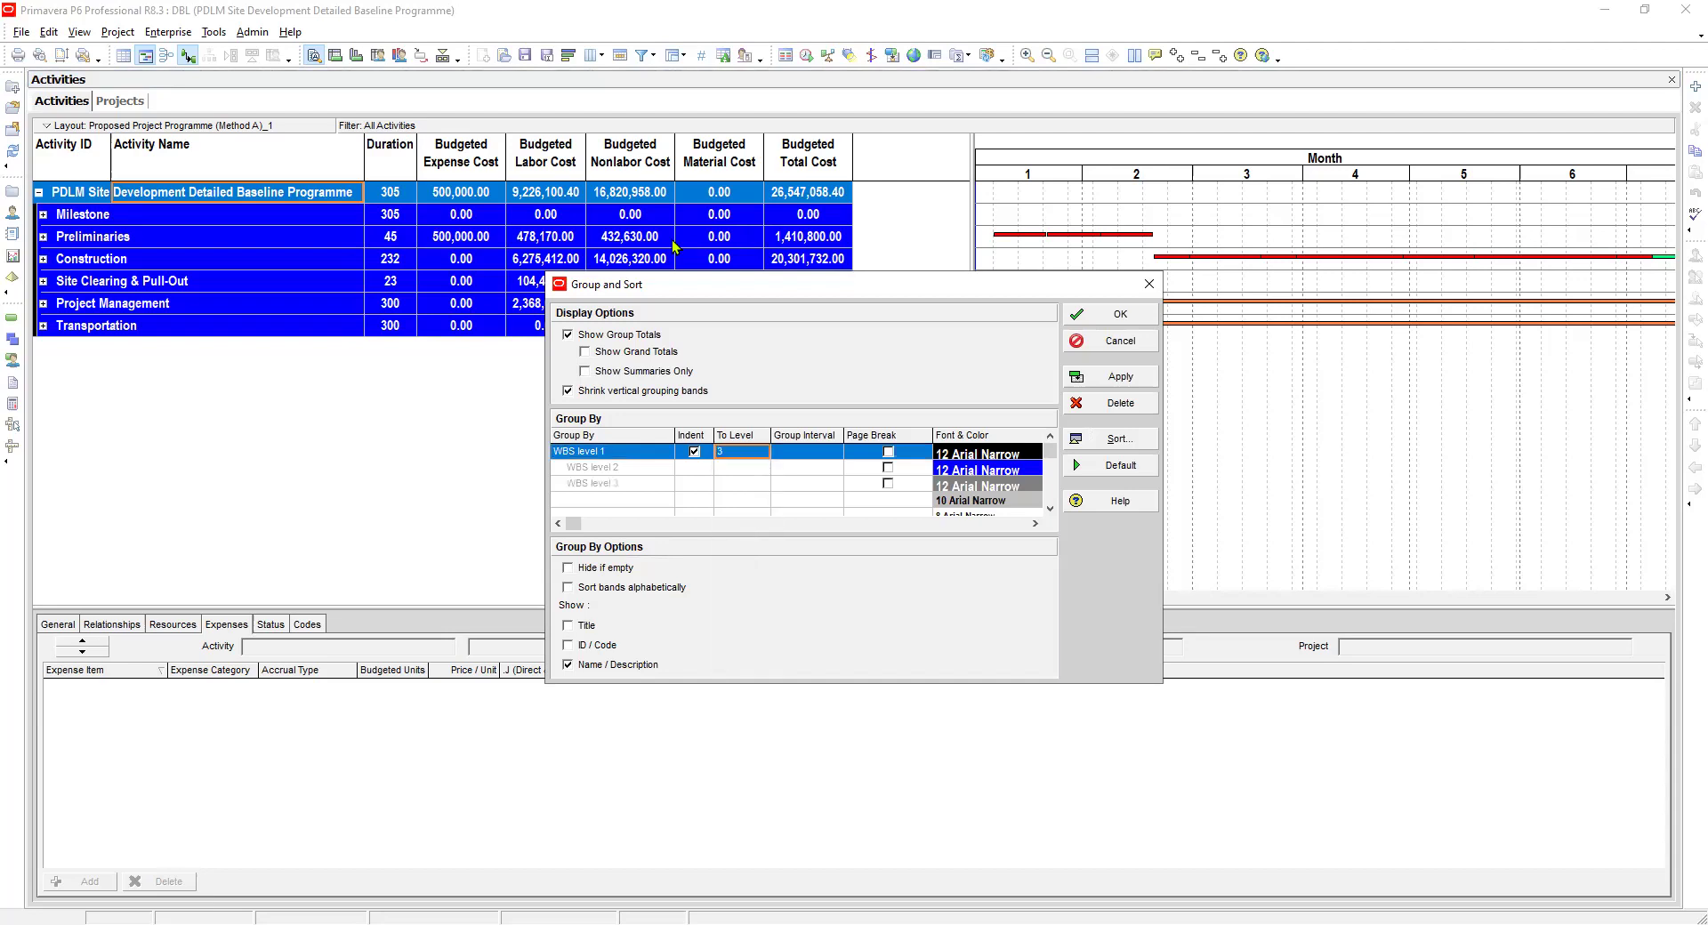
click(742, 452)
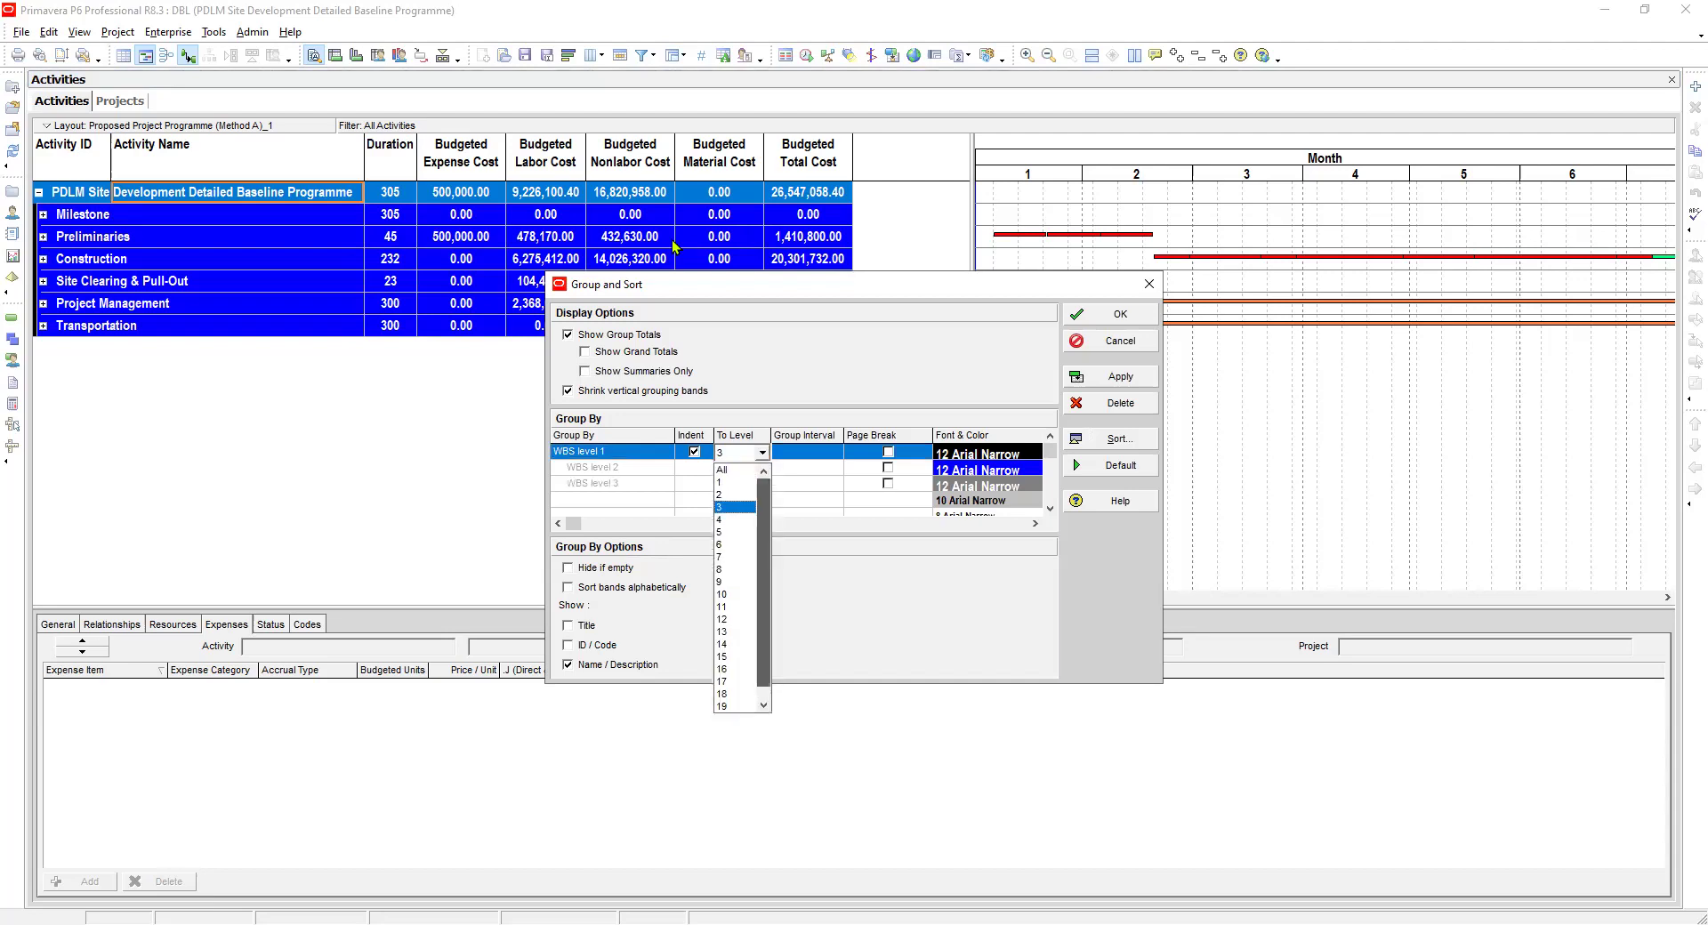
click(721, 469)
click(1110, 377)
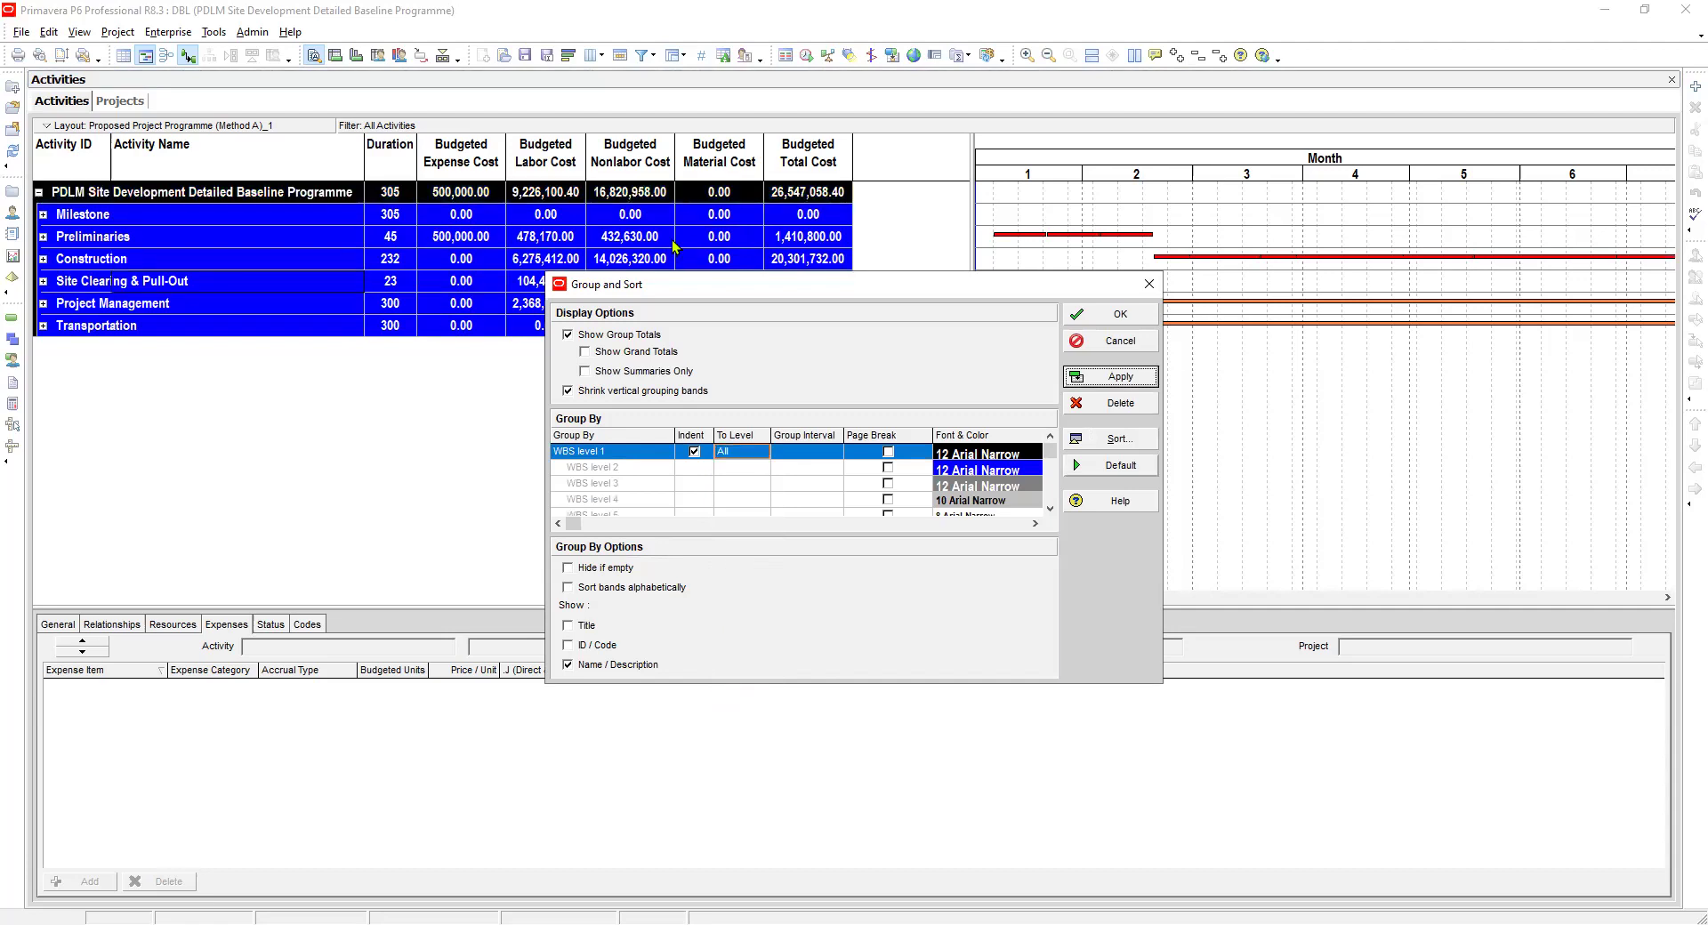
click(1111, 314)
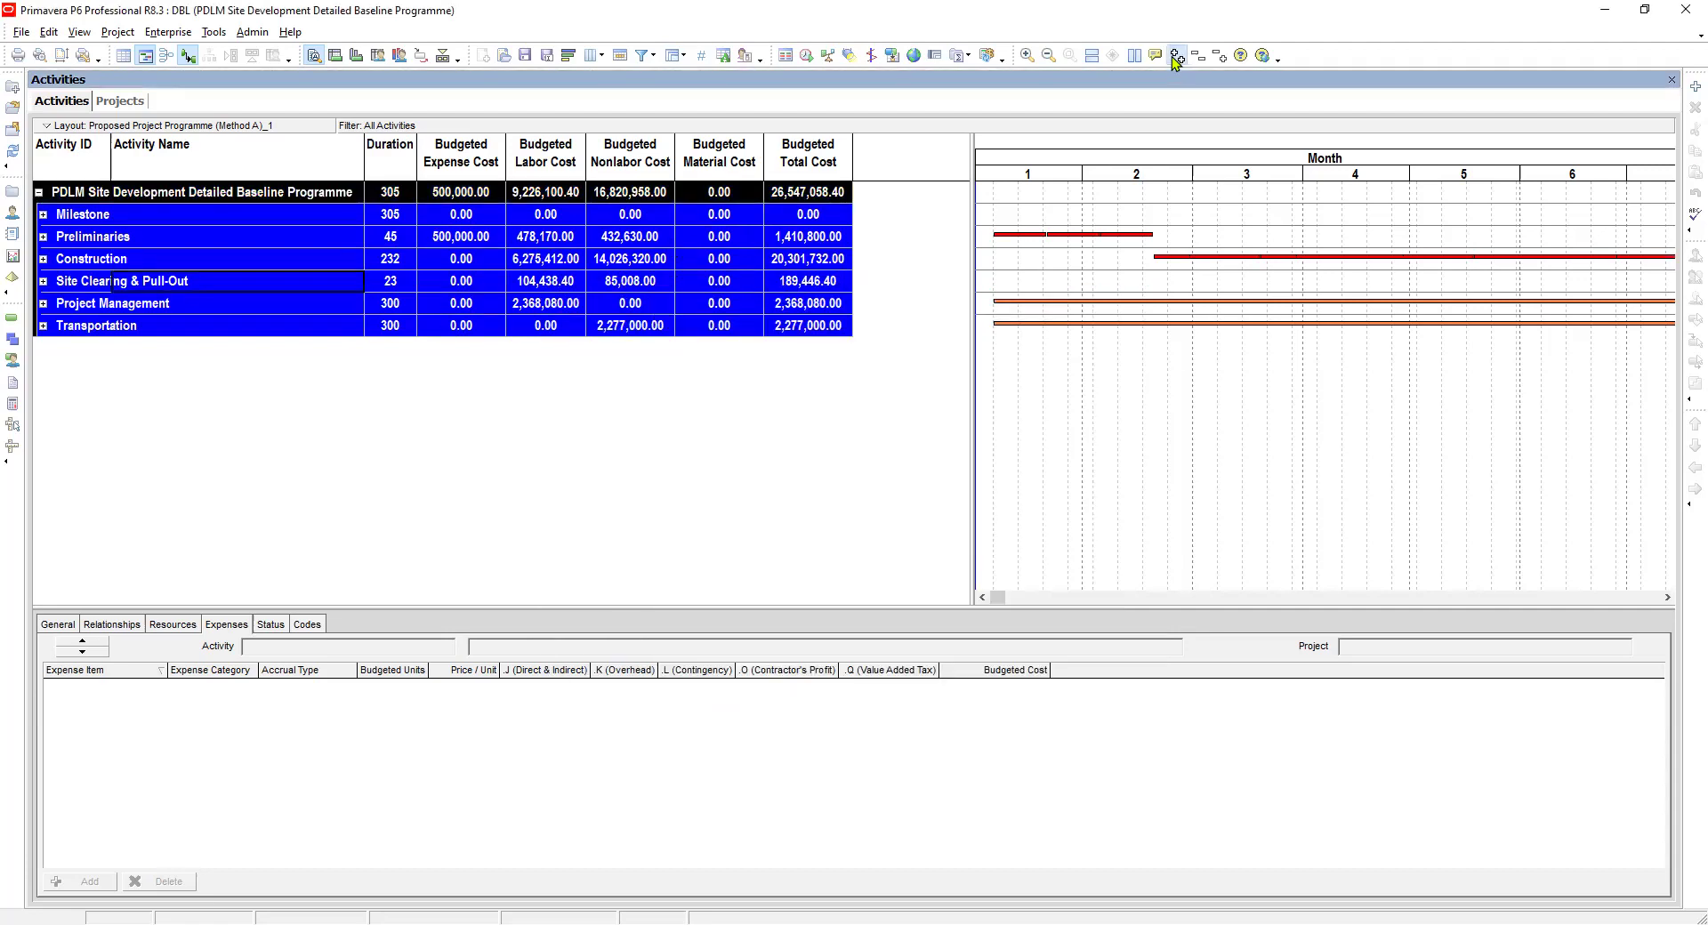
click(1177, 56)
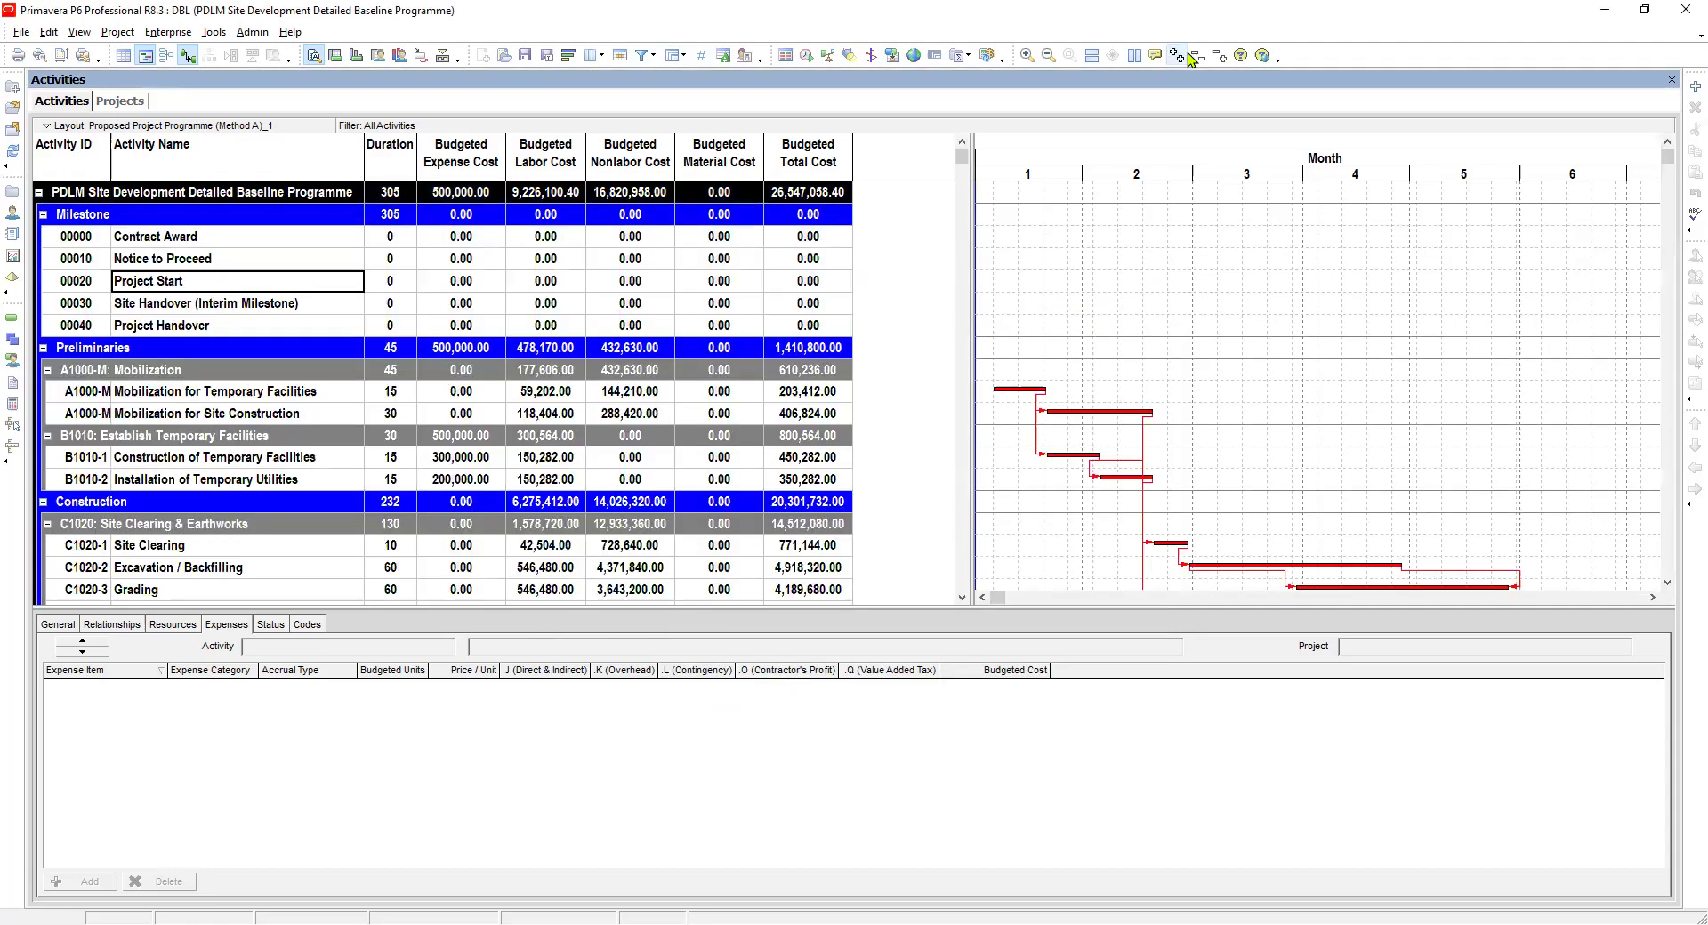
Narrow the activity table area slightly and examine the programme's Budgeted Total Cost and Budgeted Expense Cost
click(258, 397)
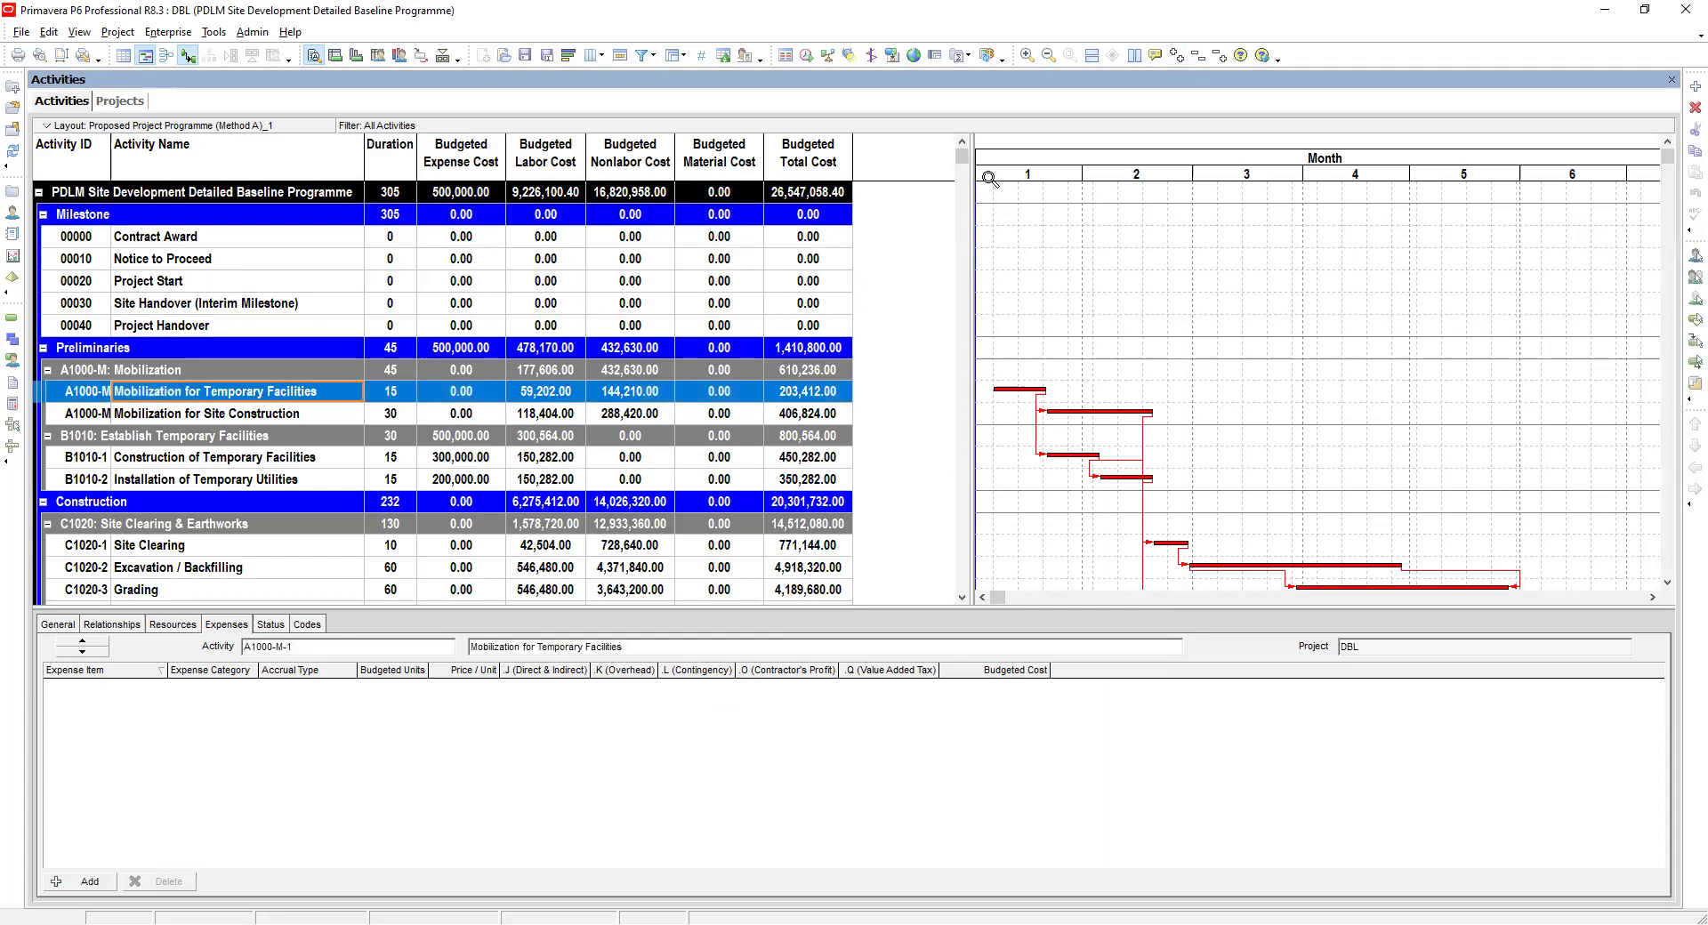
drag(971, 208, 901, 208)
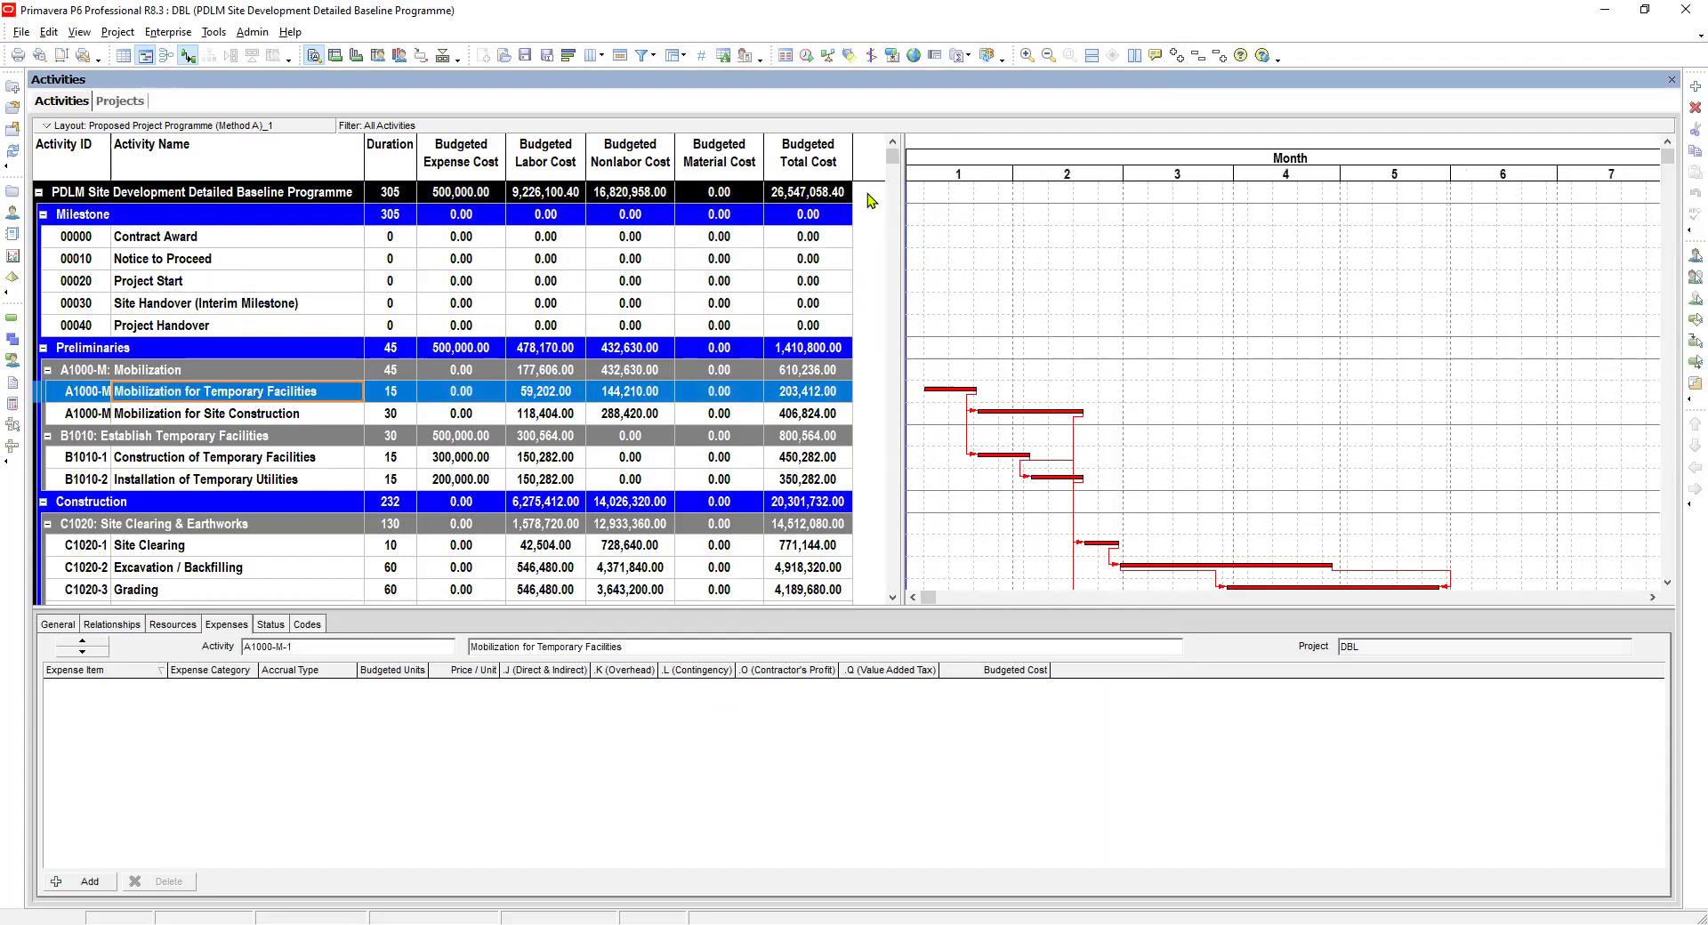
click(770, 199)
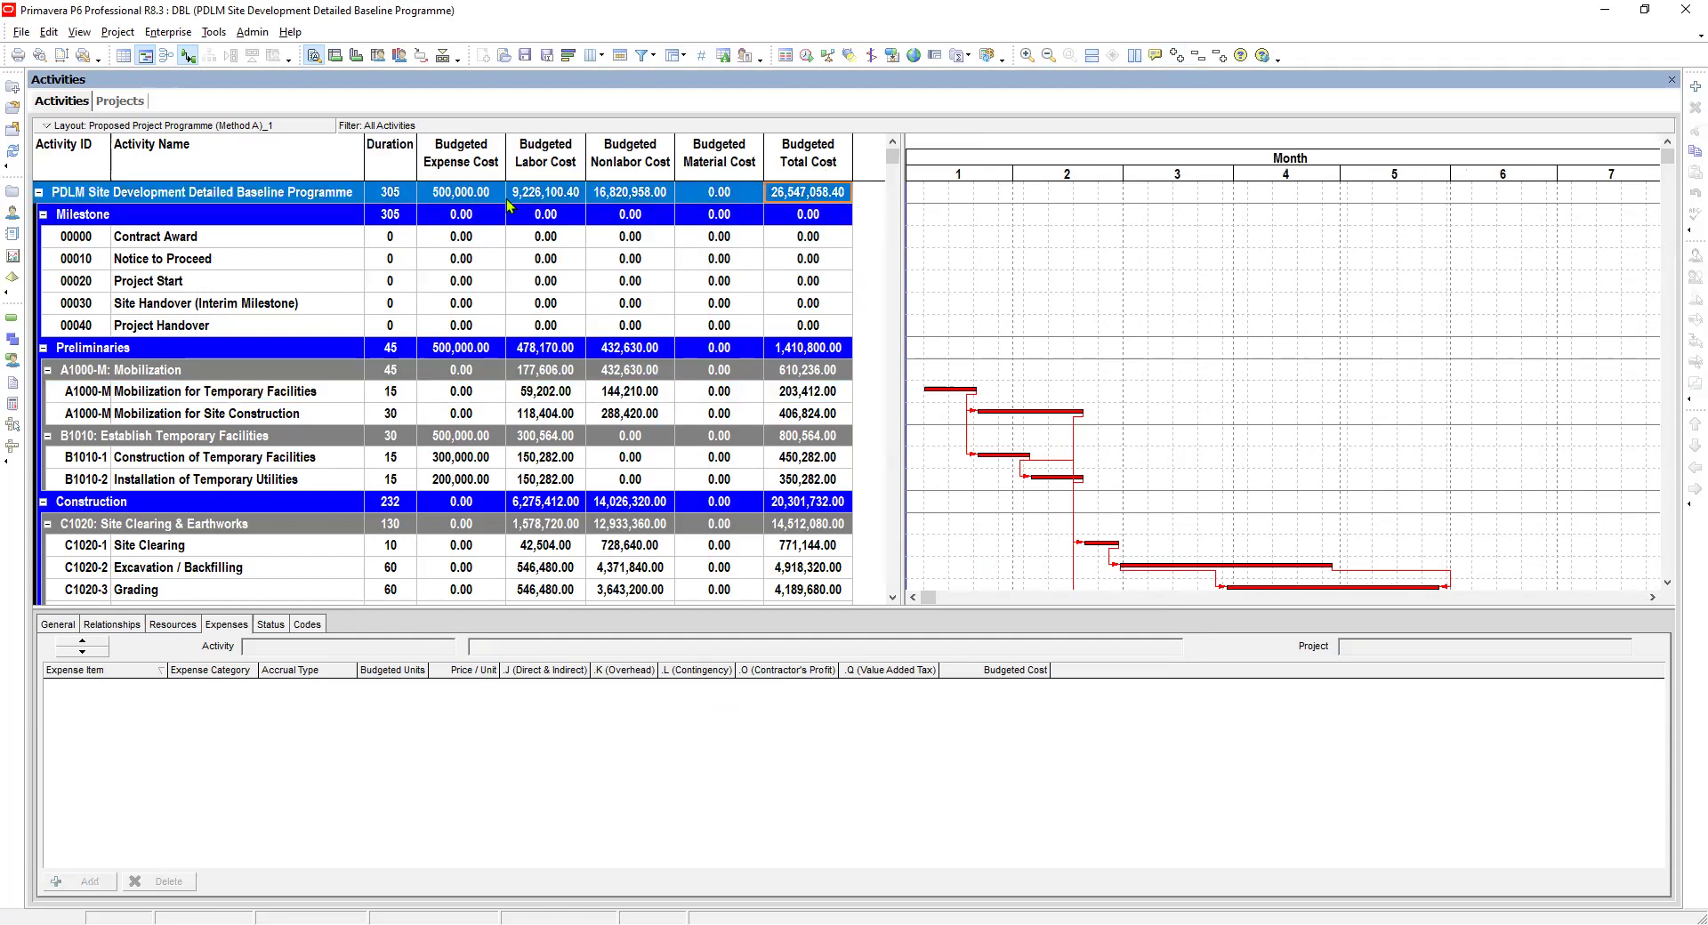
click(462, 196)
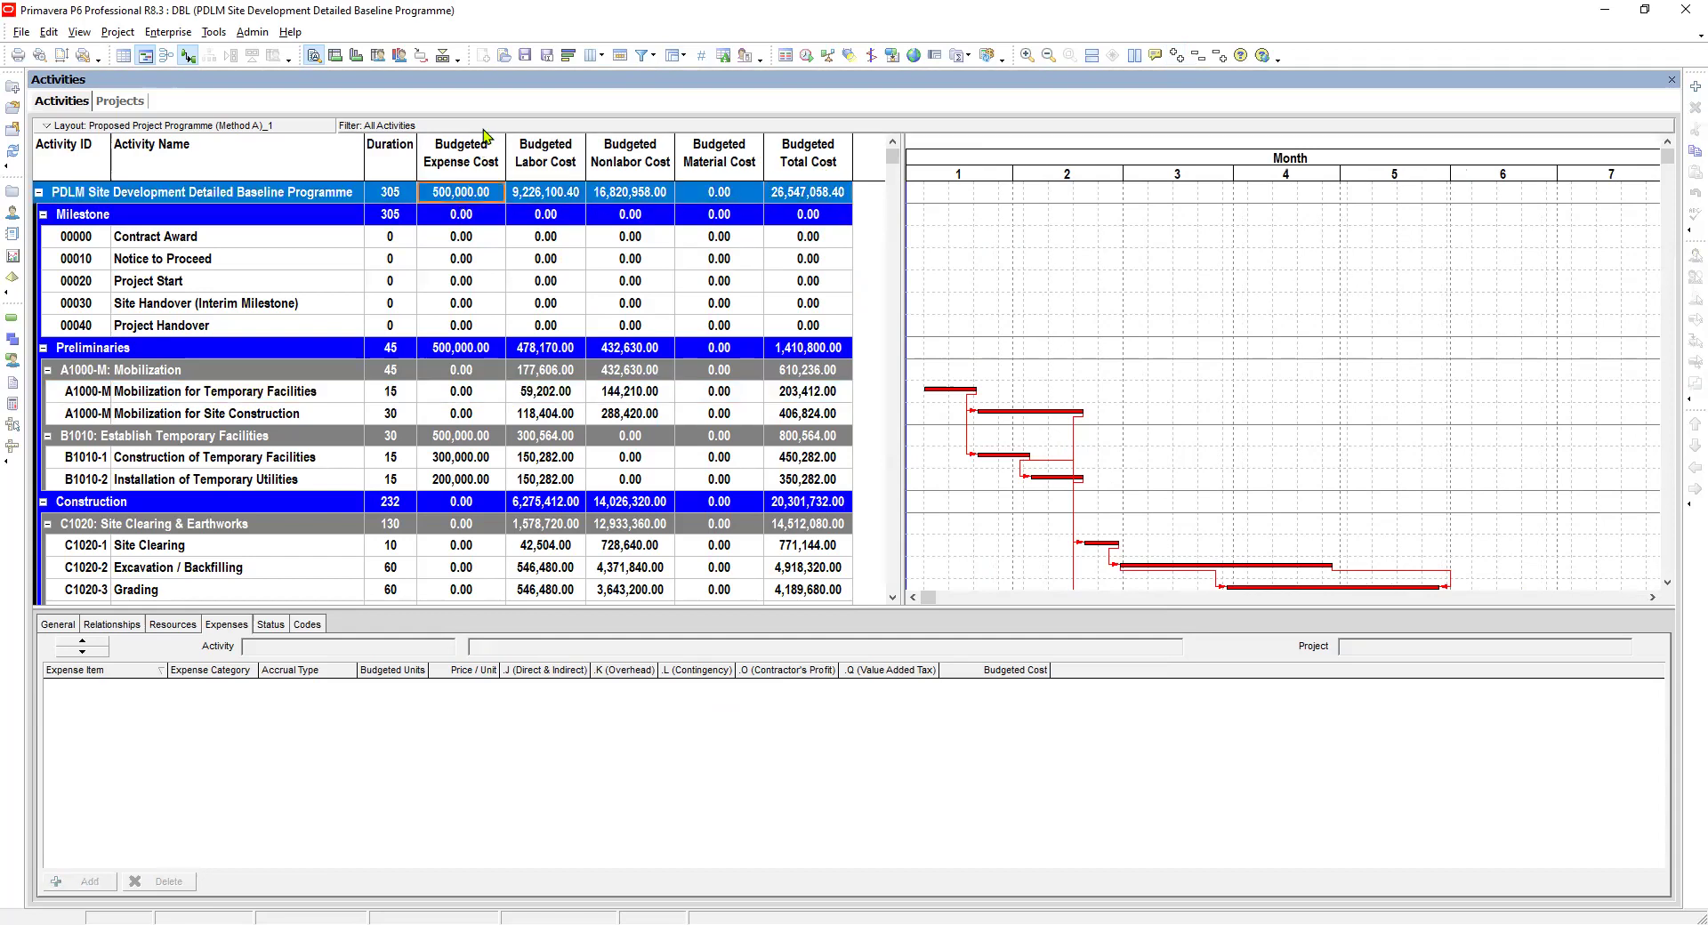
click(464, 244)
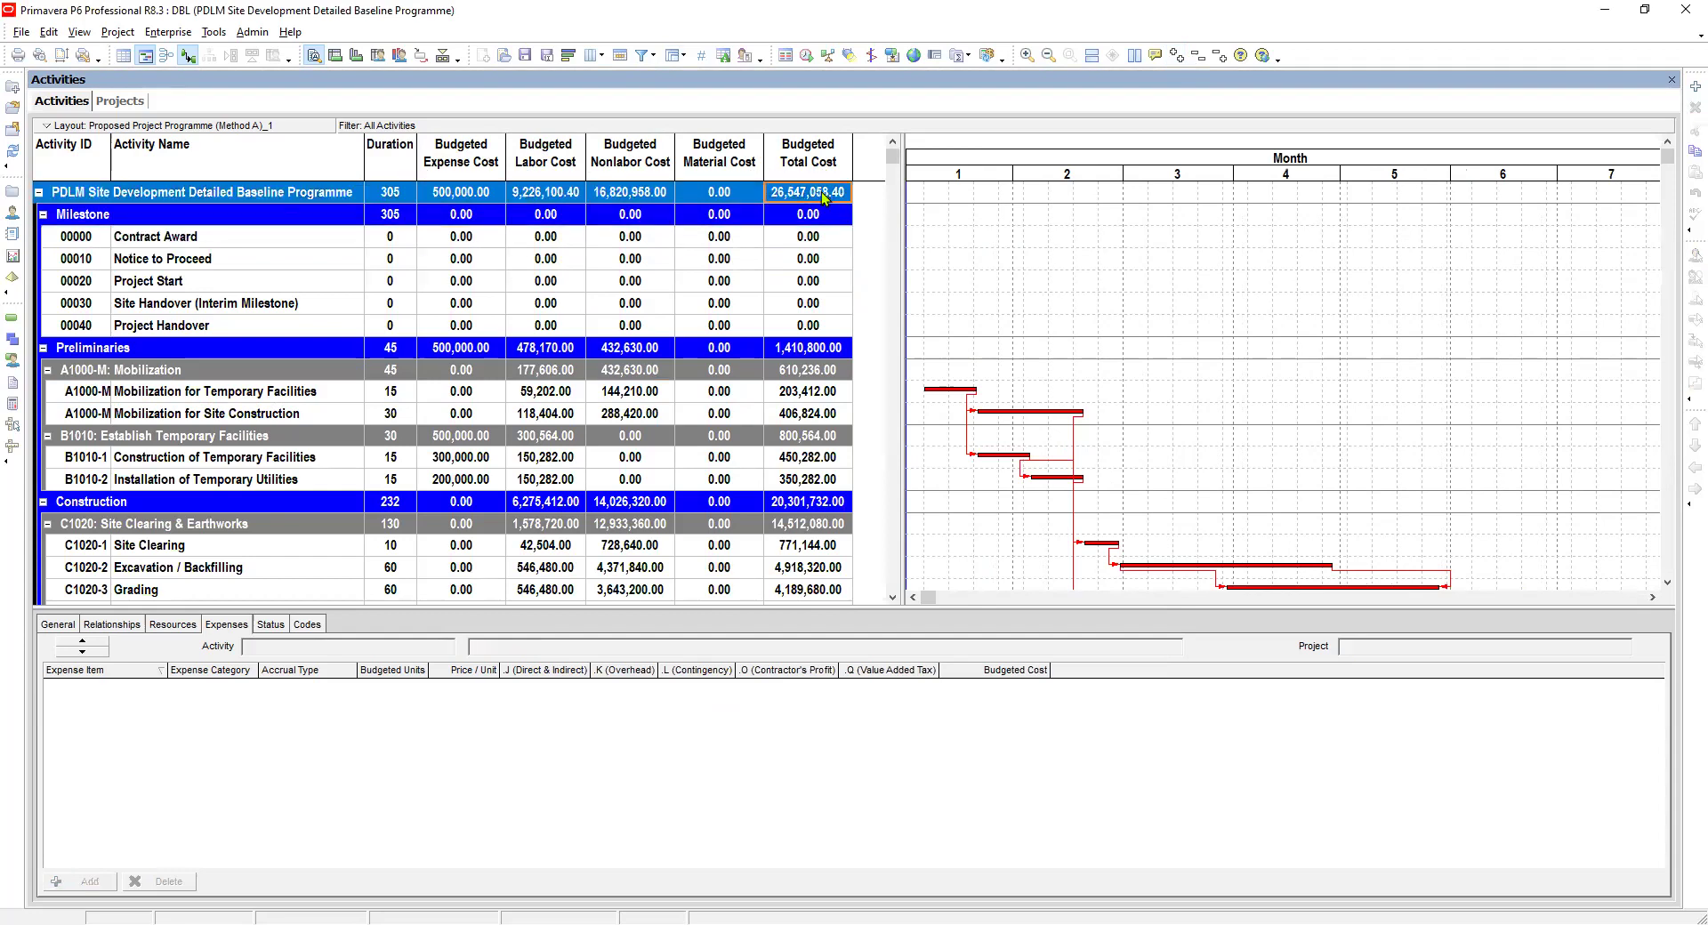
click(808, 236)
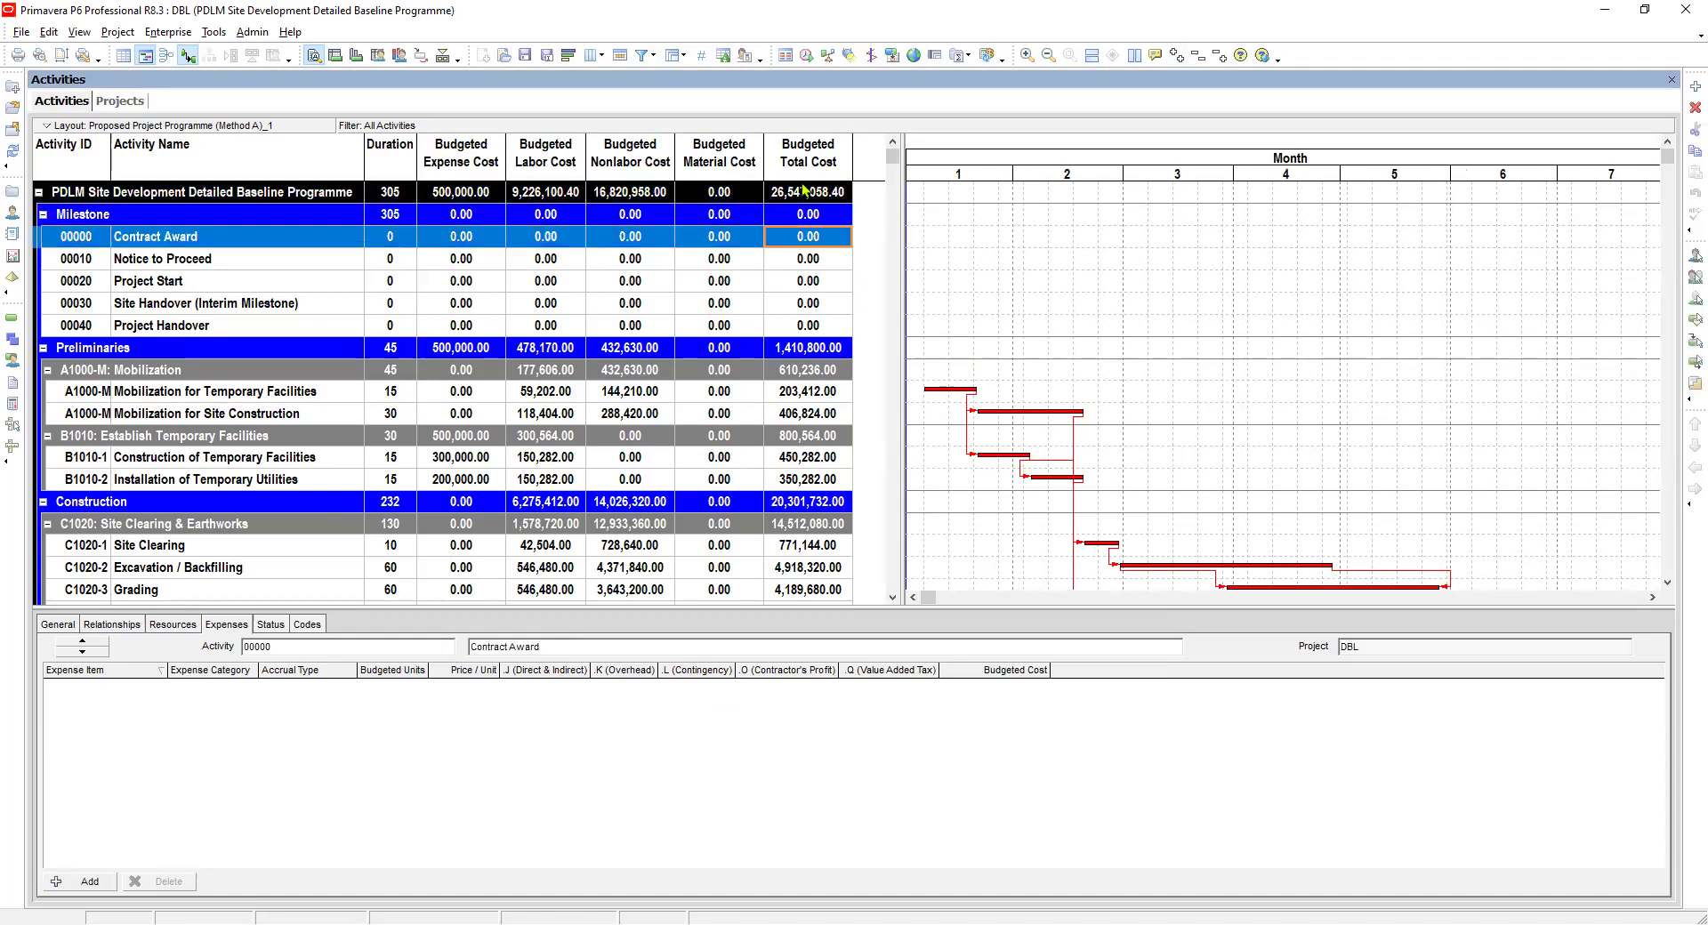
click(794, 192)
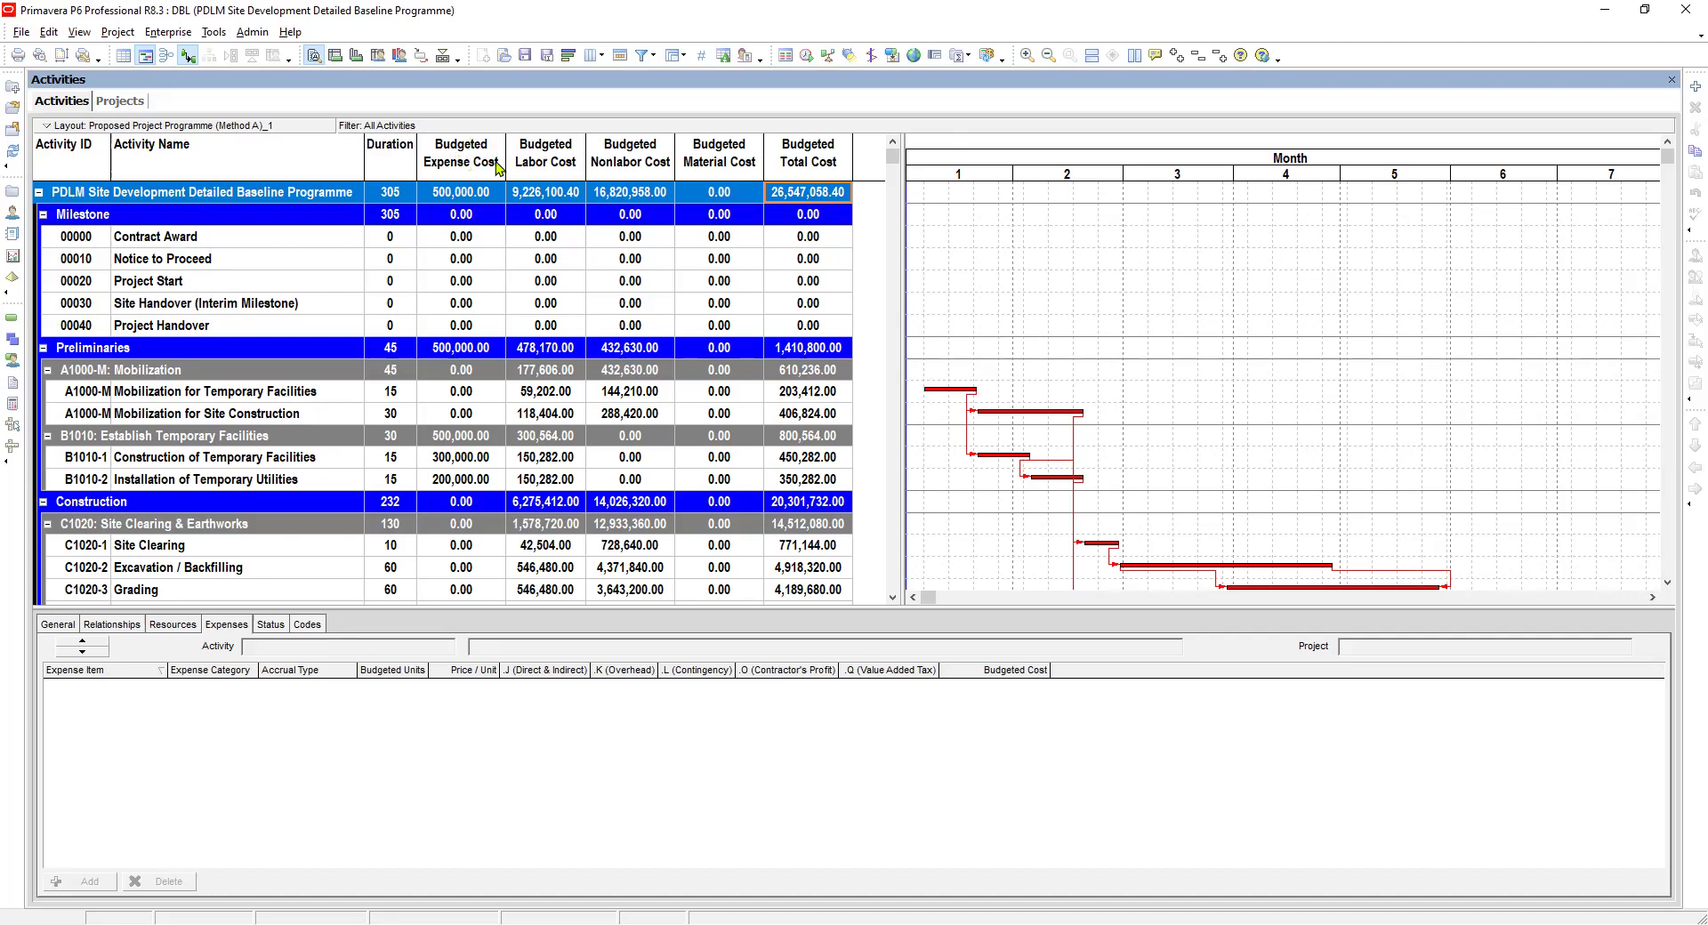
click(472, 236)
Open the Global Change list and duplicate the Expenses Budgeted Cost (Method A) entry
click(912, 57)
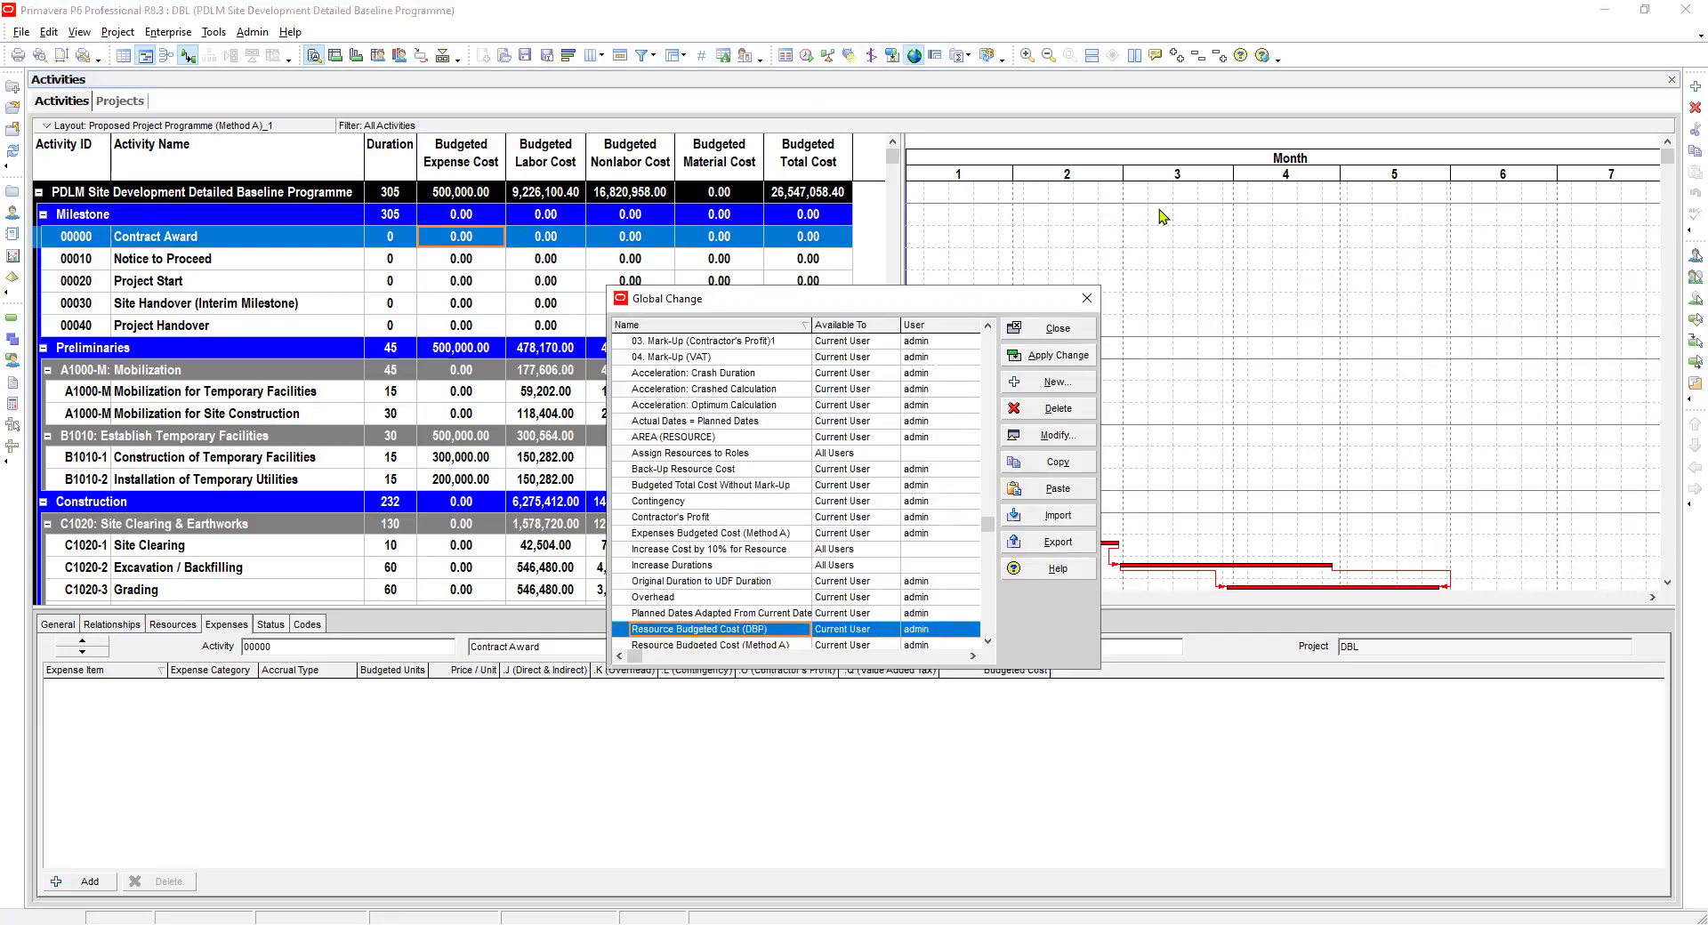
drag(1162, 217, 1160, 210)
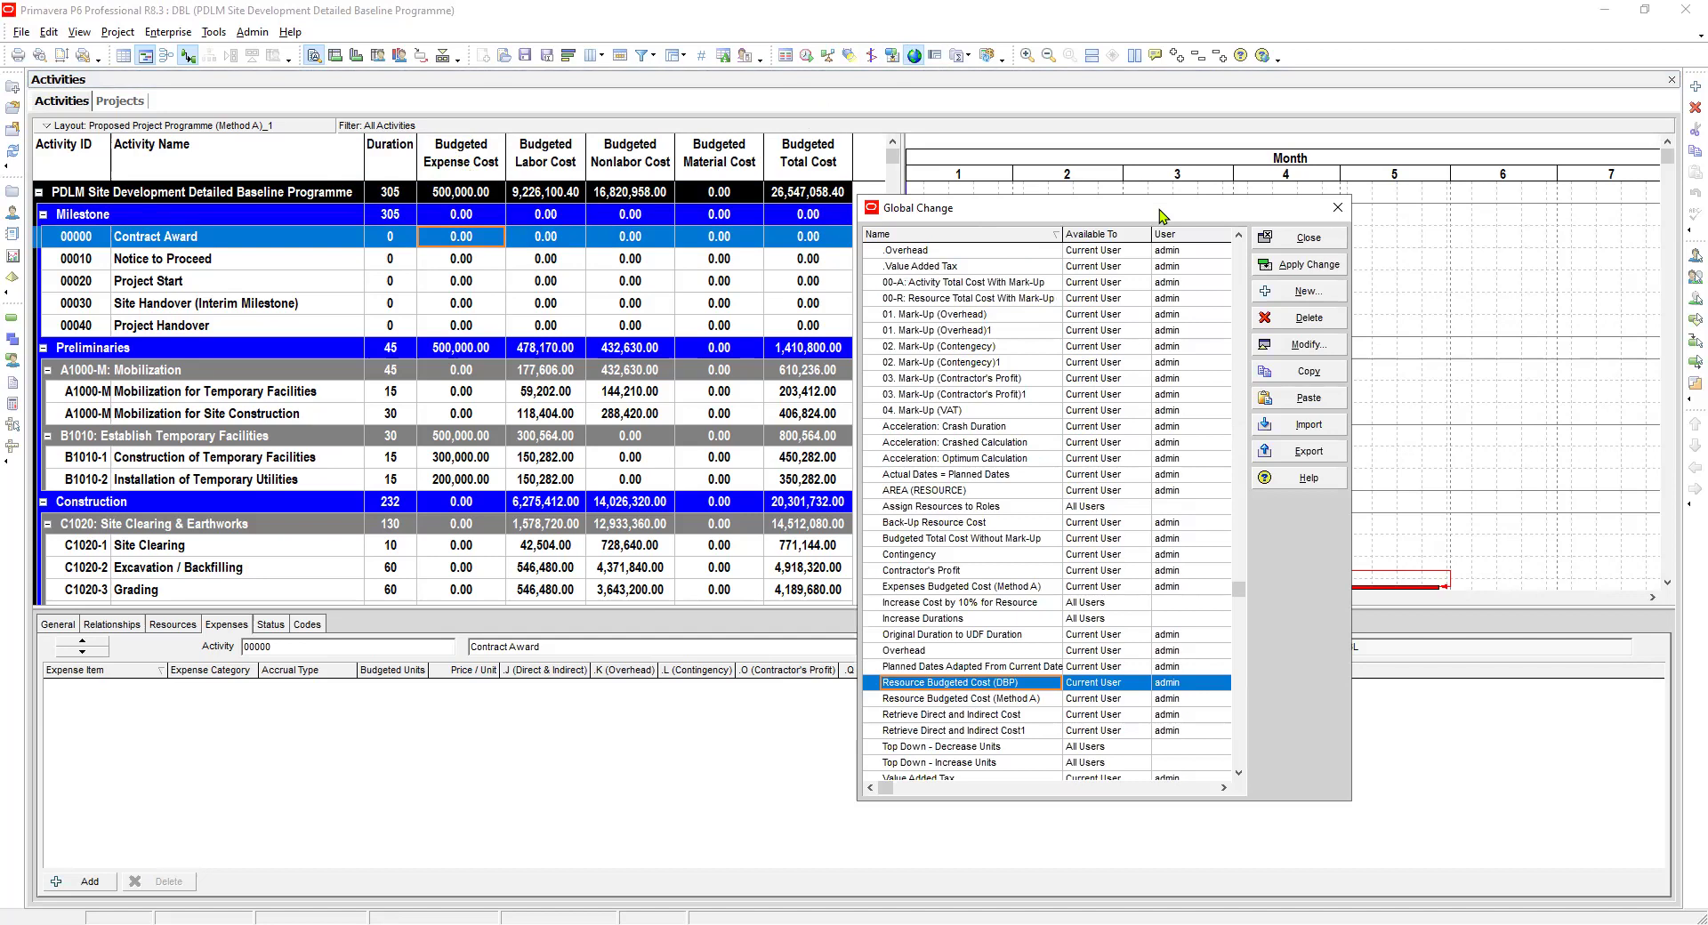
key(e)
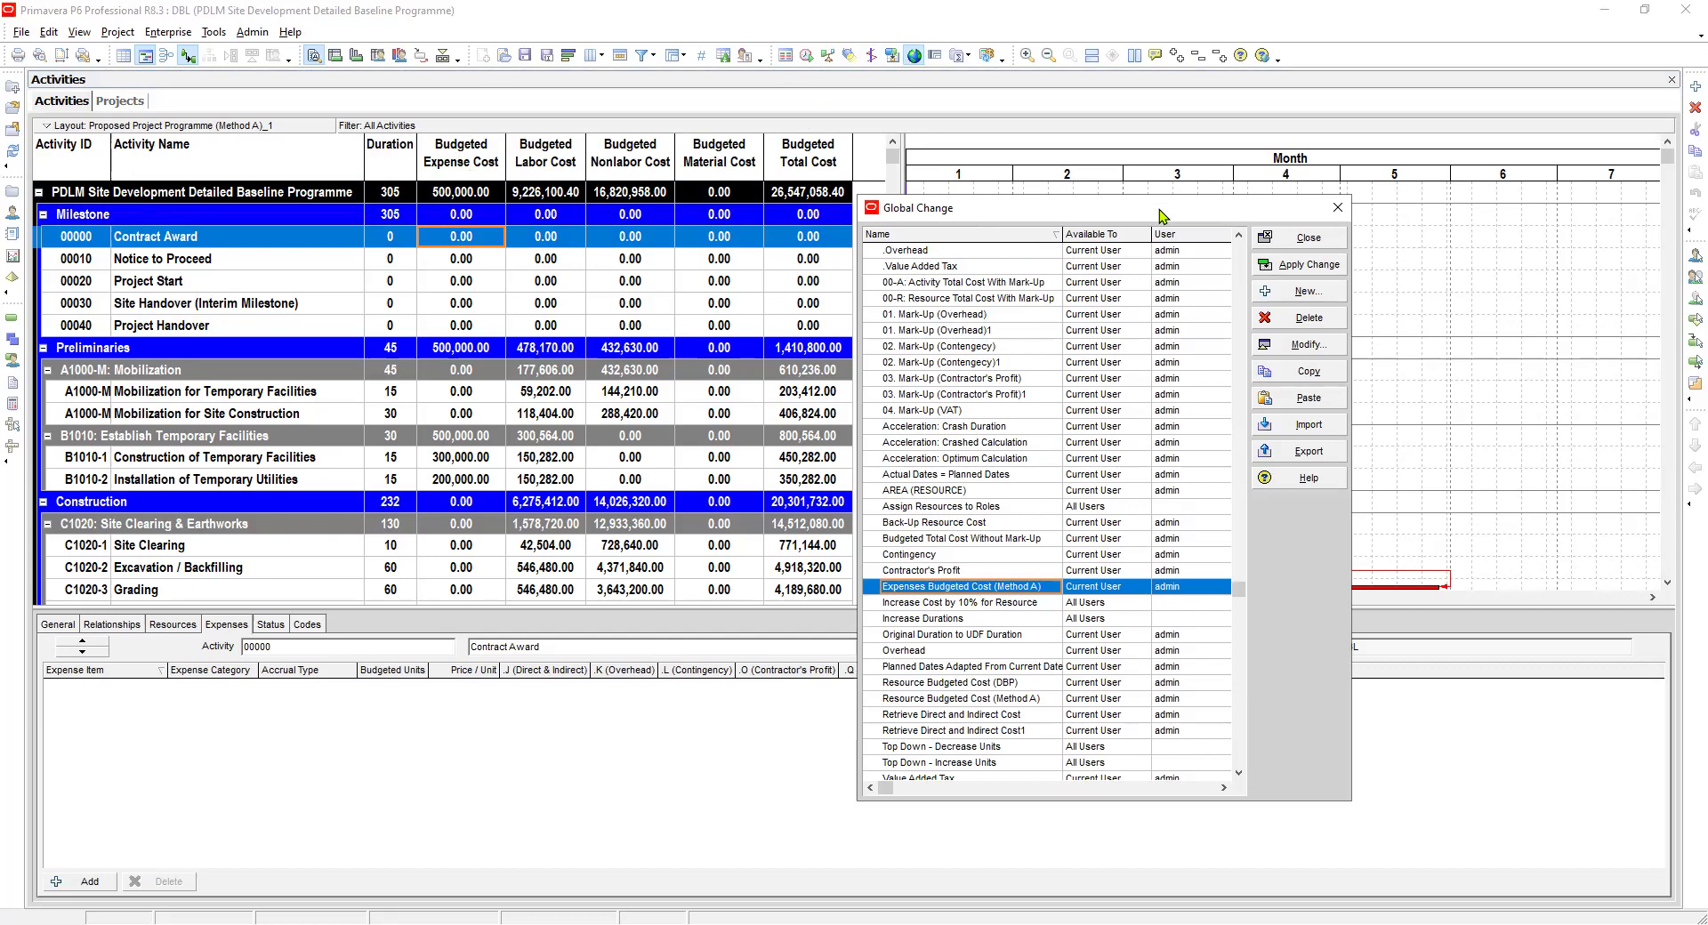
key(Down)
key(Up)
key(c)
key(e)
click(1300, 372)
click(1300, 398)
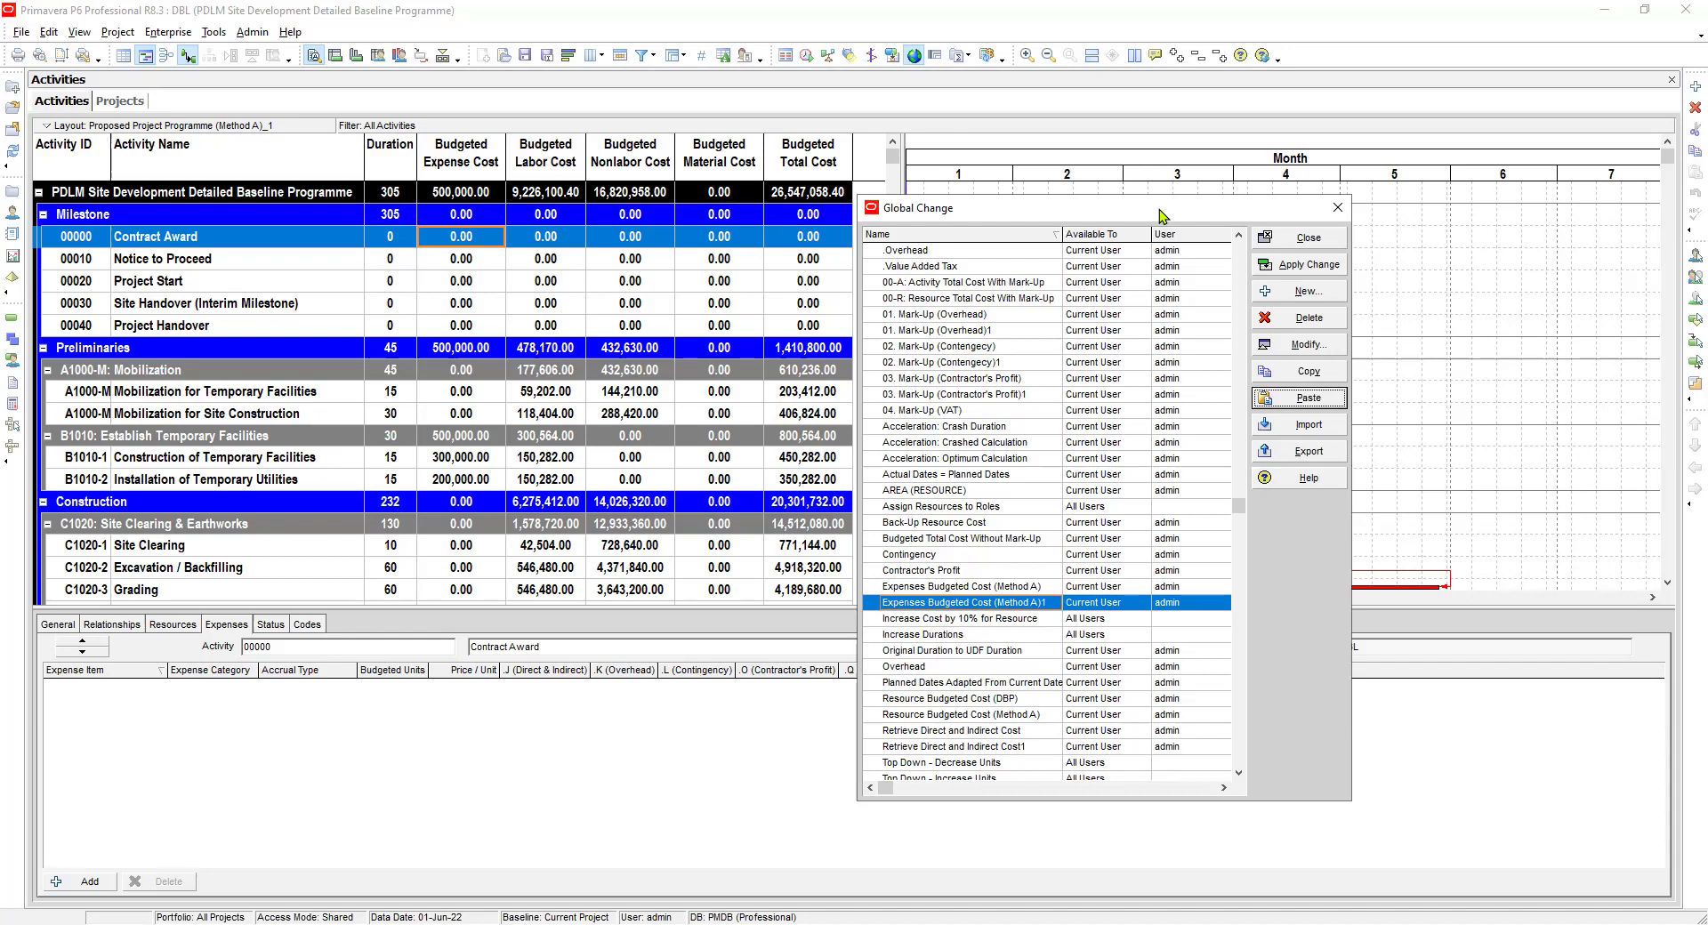
Rename the copied global change to Expenses Budgeted Cost (DBP)
click(966, 603)
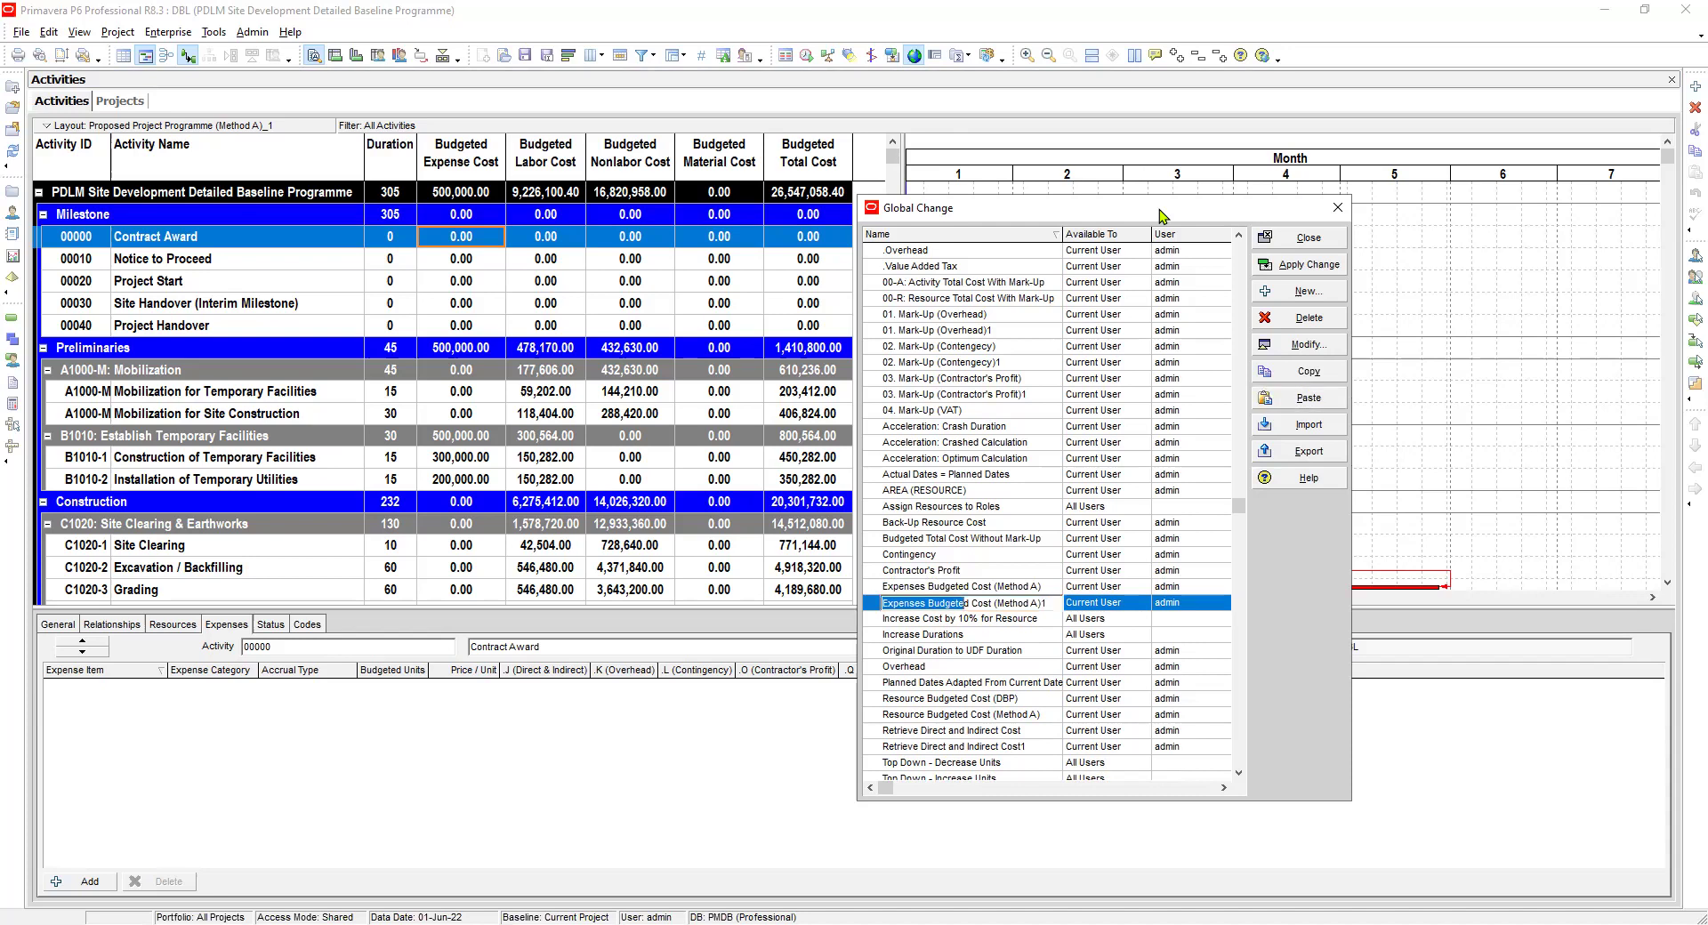
drag(996, 603, 1050, 604)
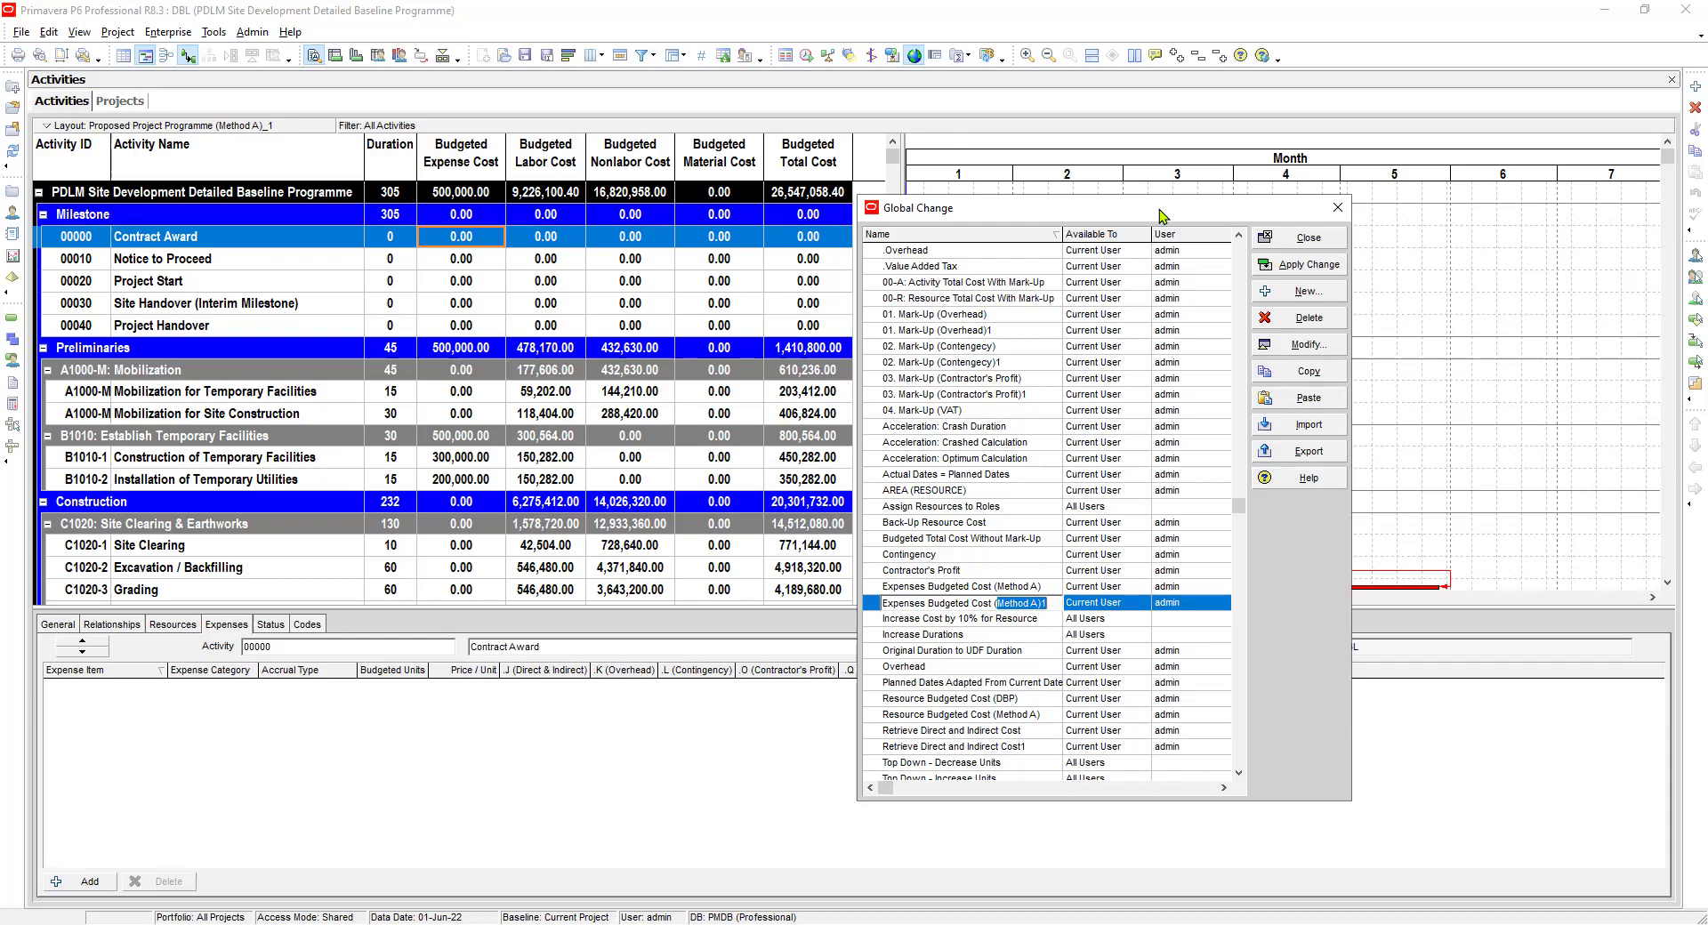
text(DBP)
key(Return)
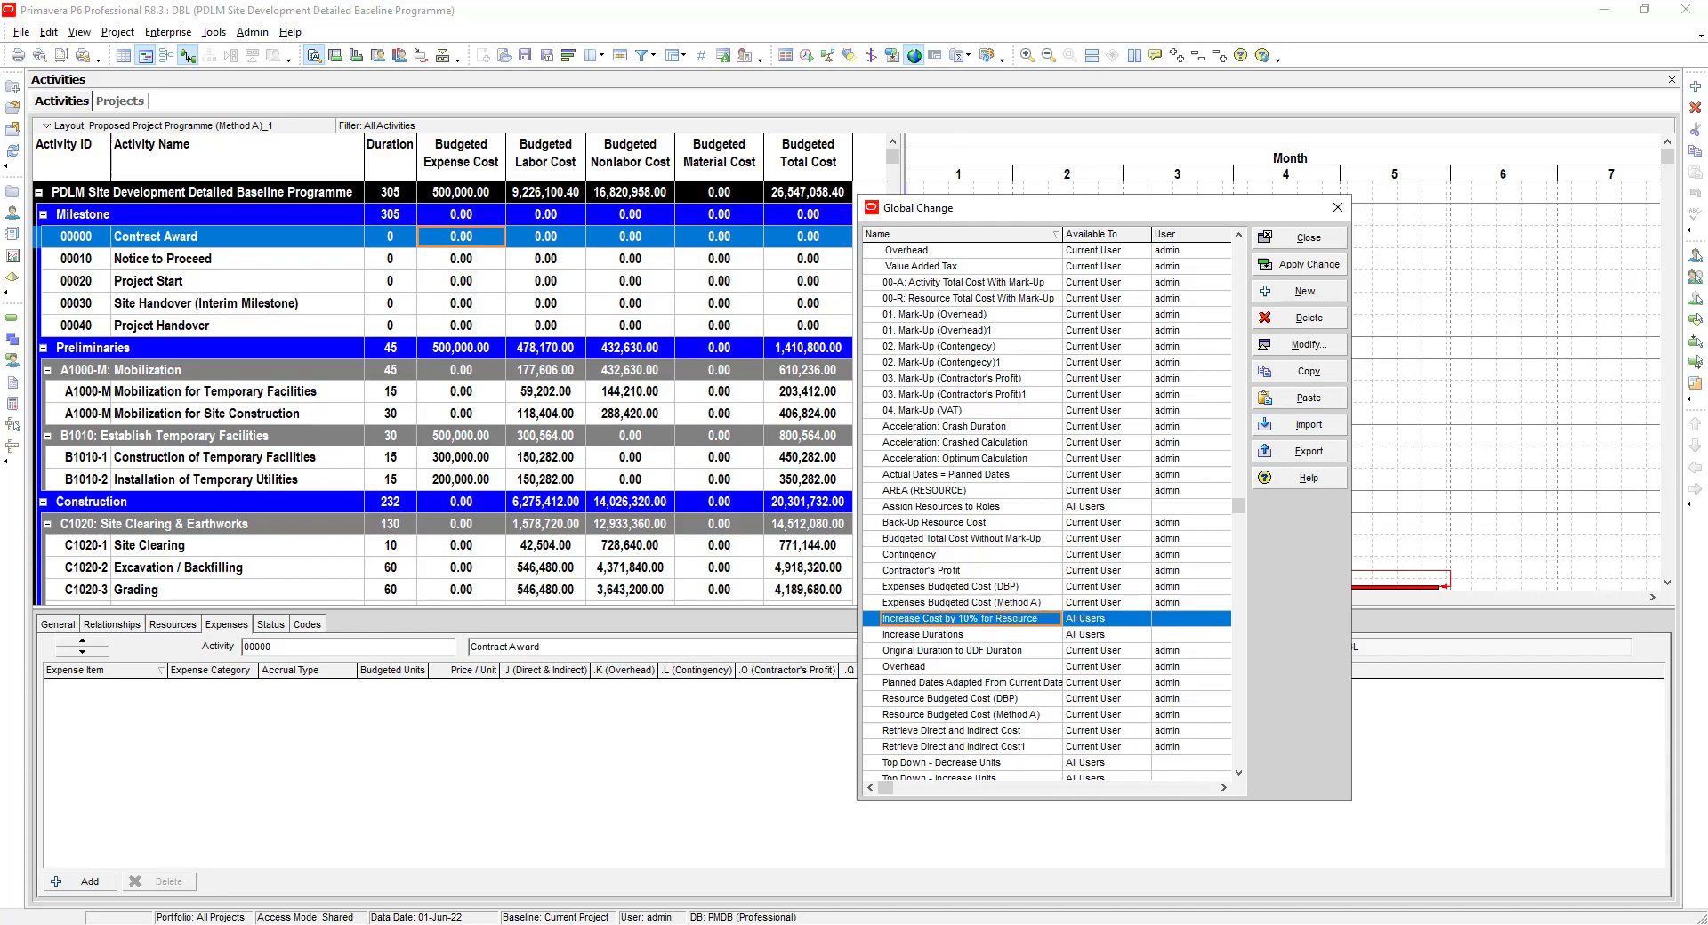
Open the Expenses Budgeted Cost (DBP) global change for modification and set its Project condition to equal DBL
click(970, 587)
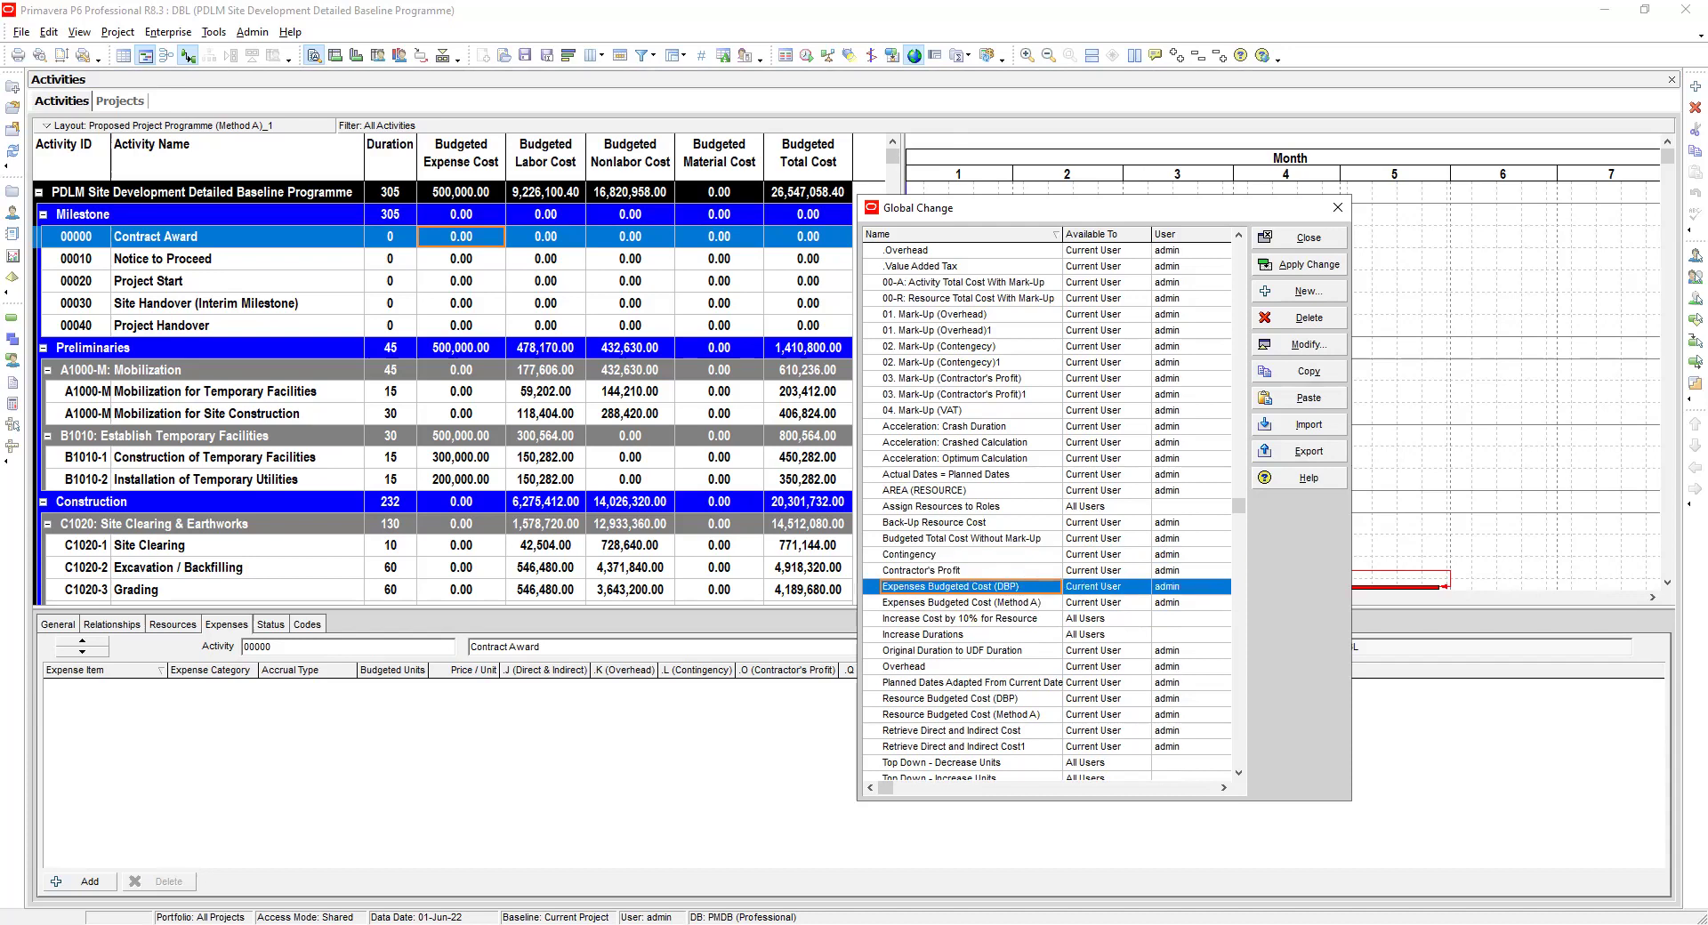
click(1300, 344)
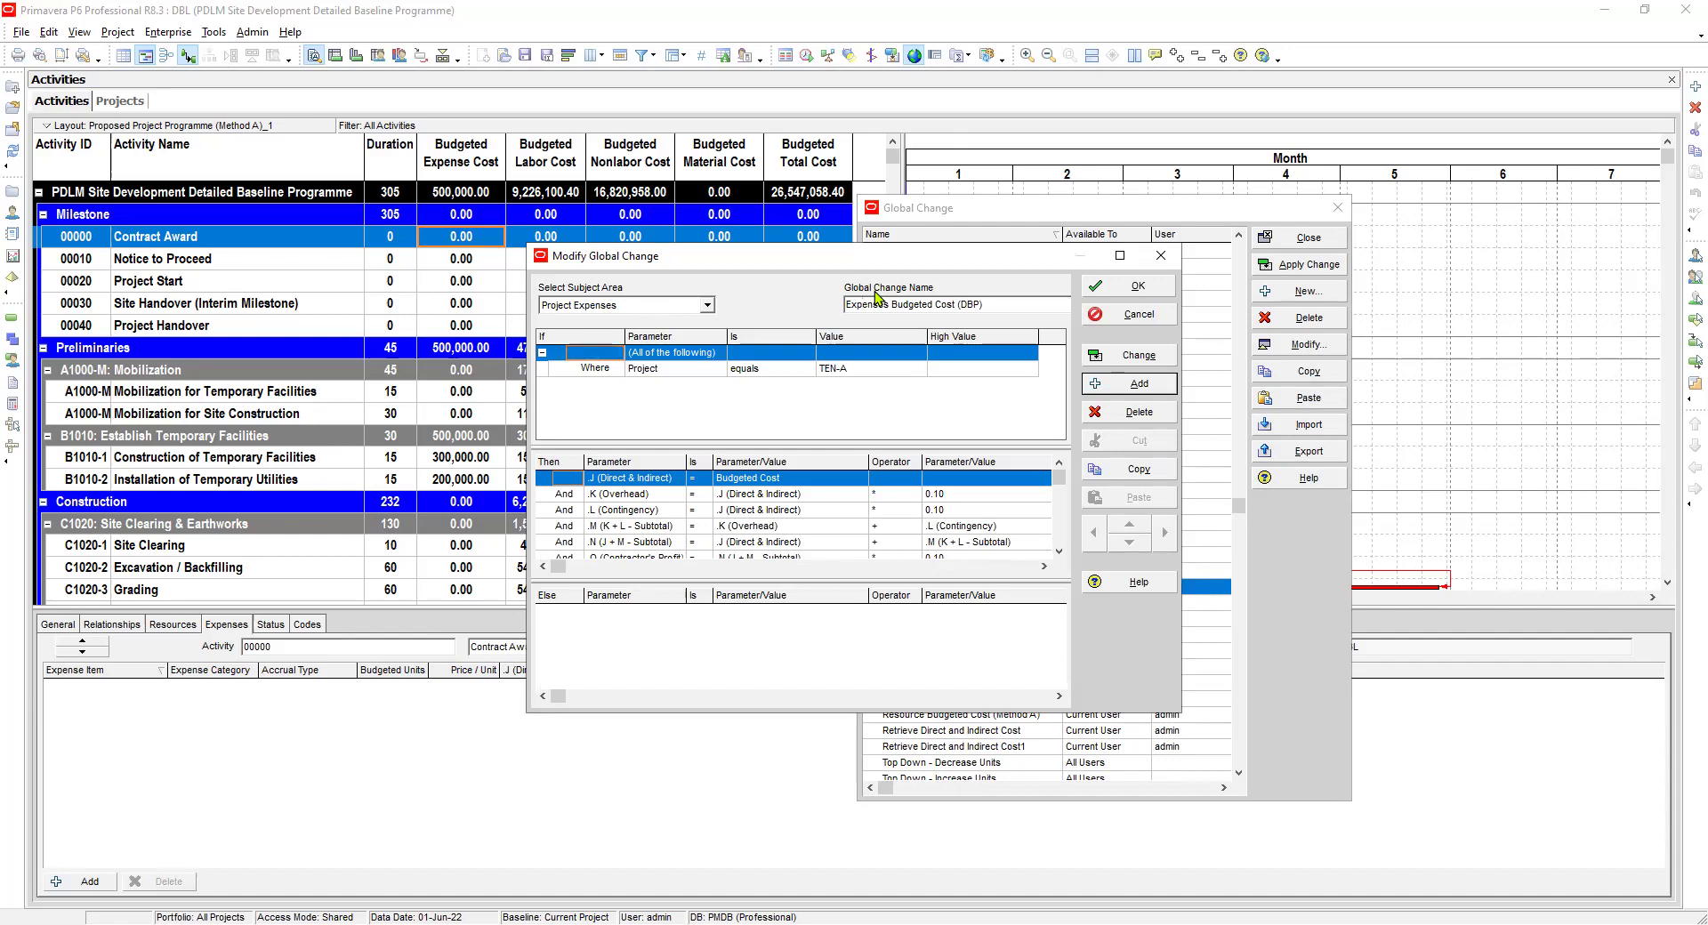
click(655, 370)
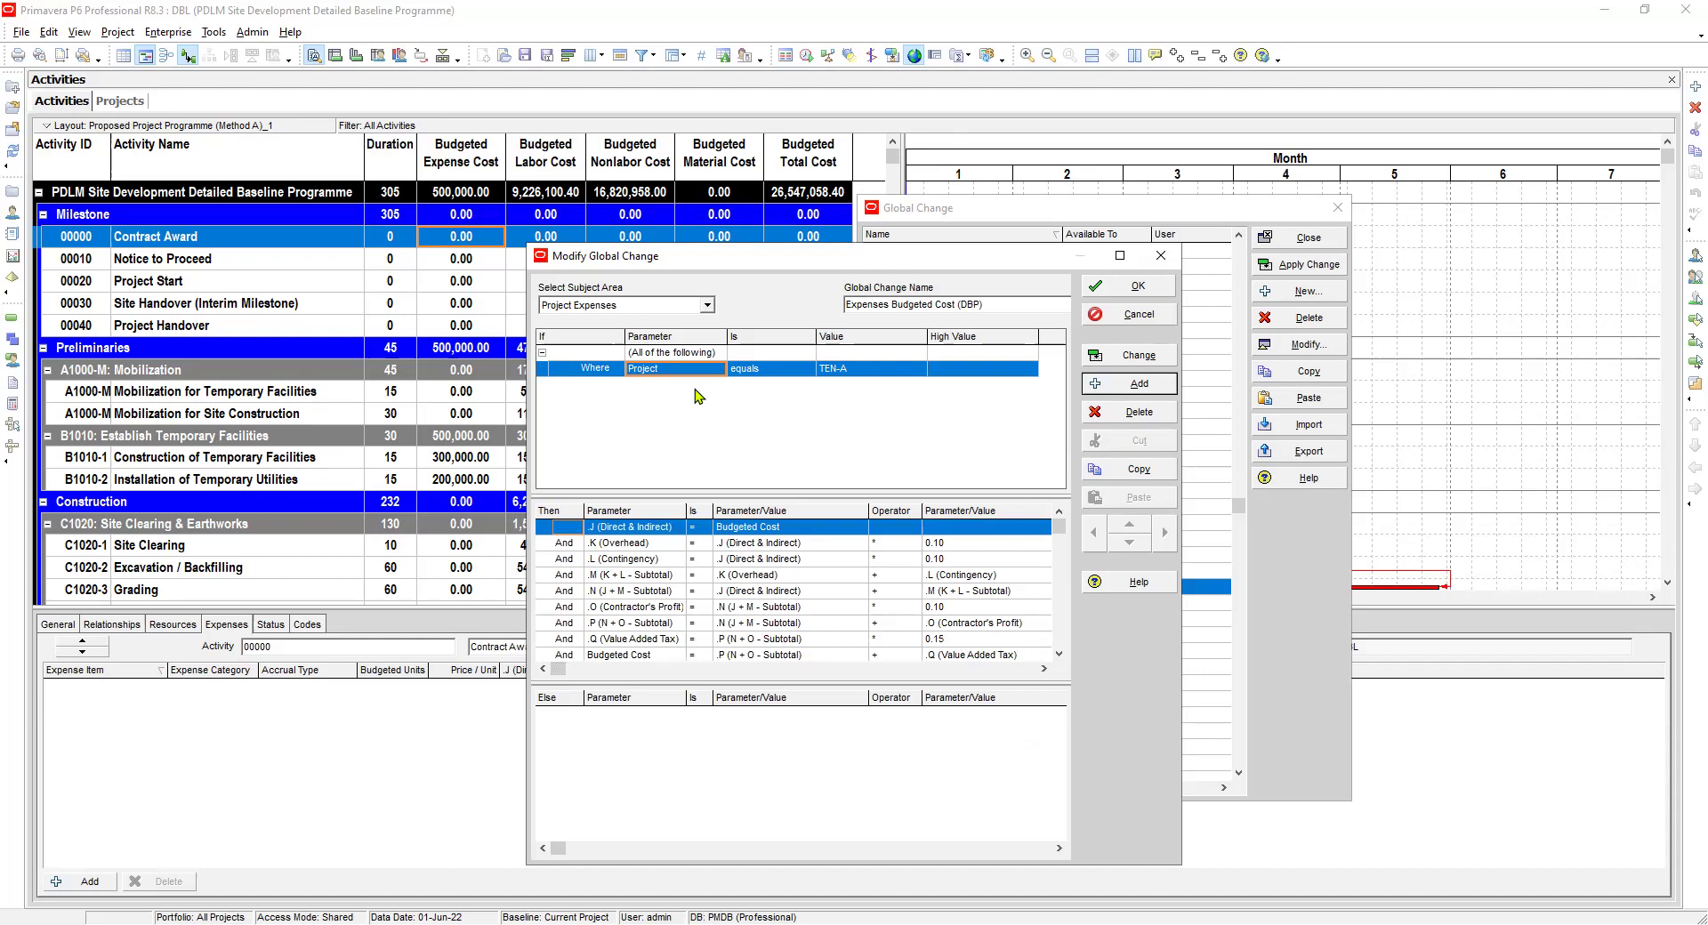
key(Right)
key(Right)
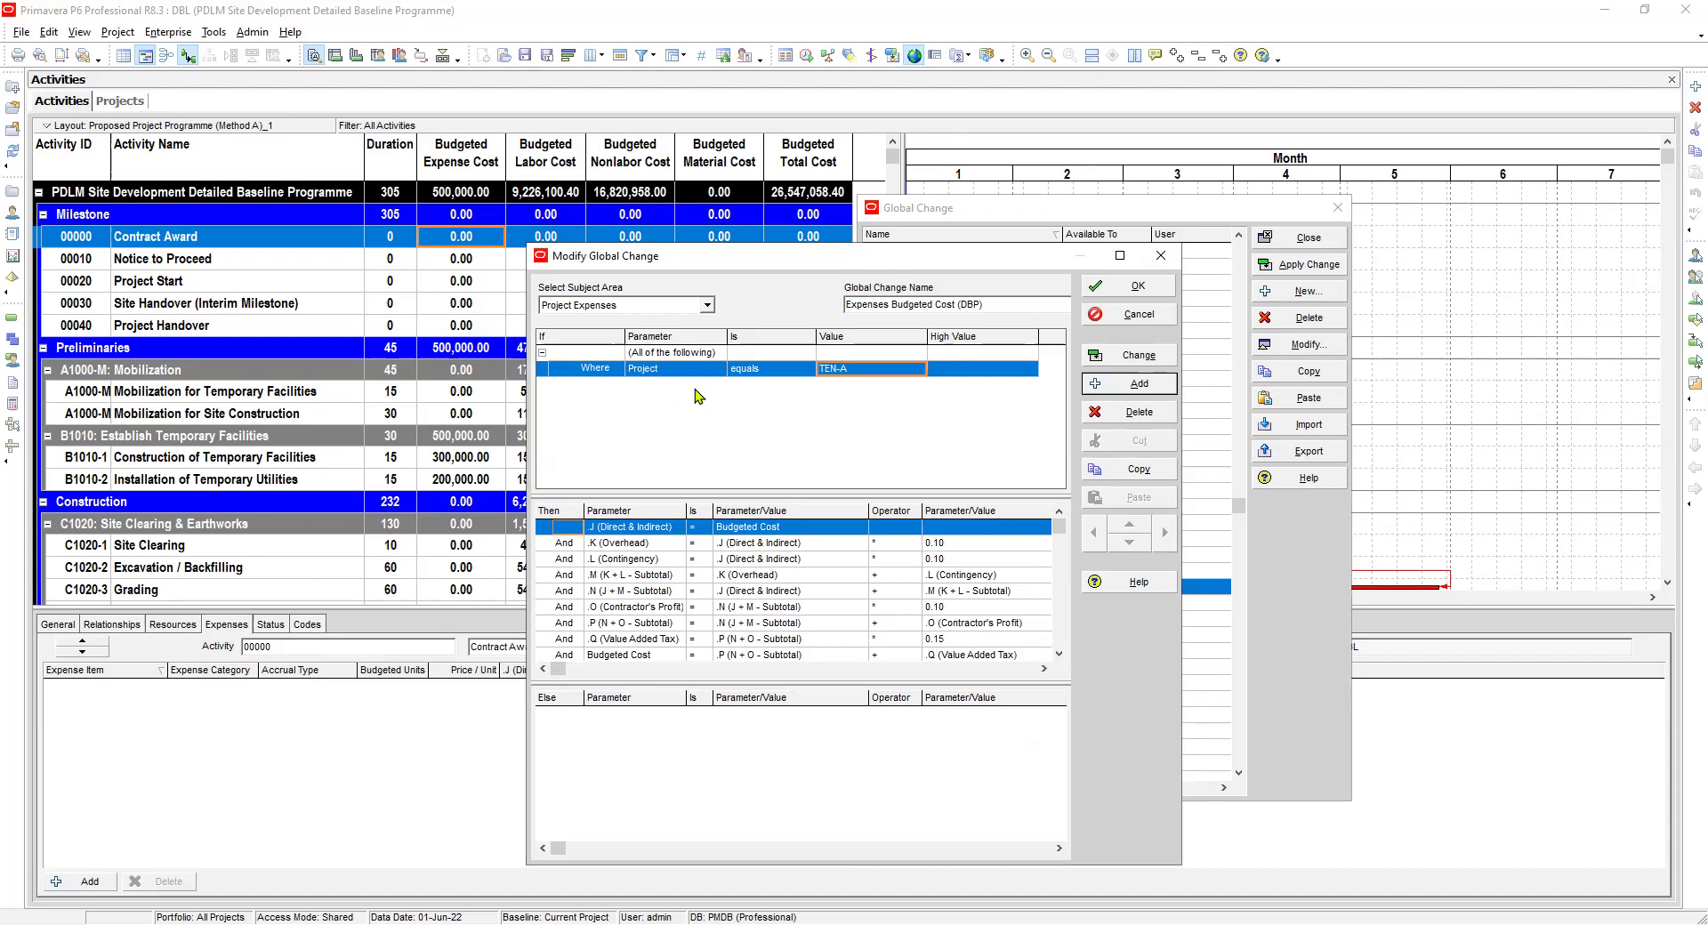
key(Left)
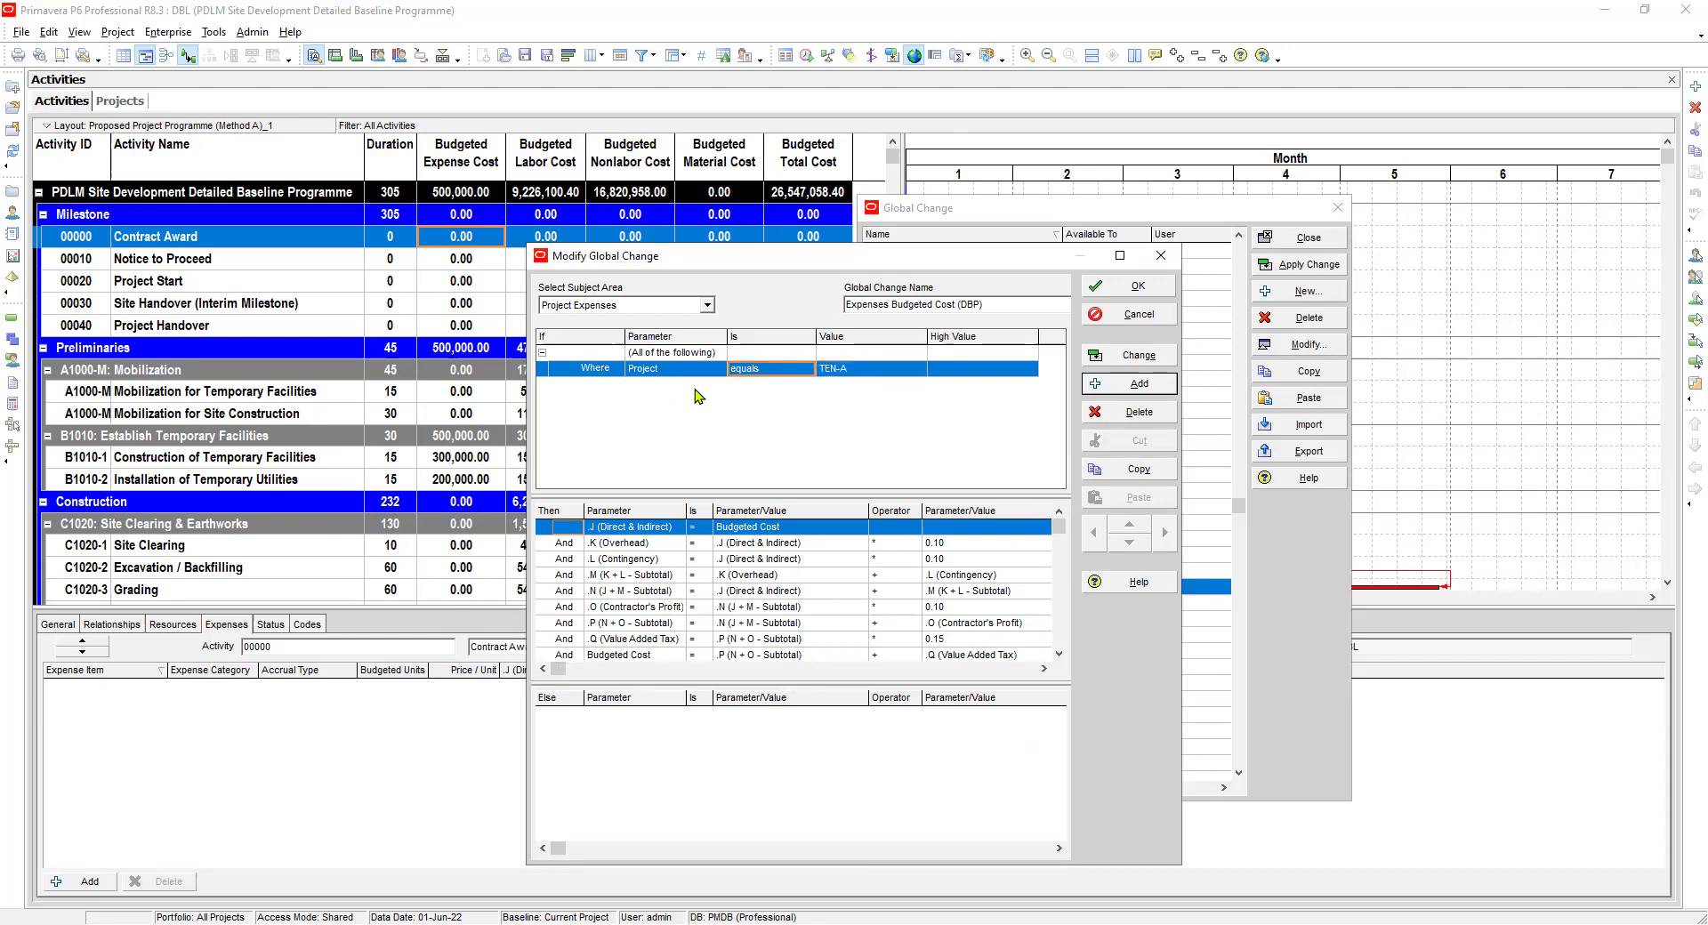
key(Right)
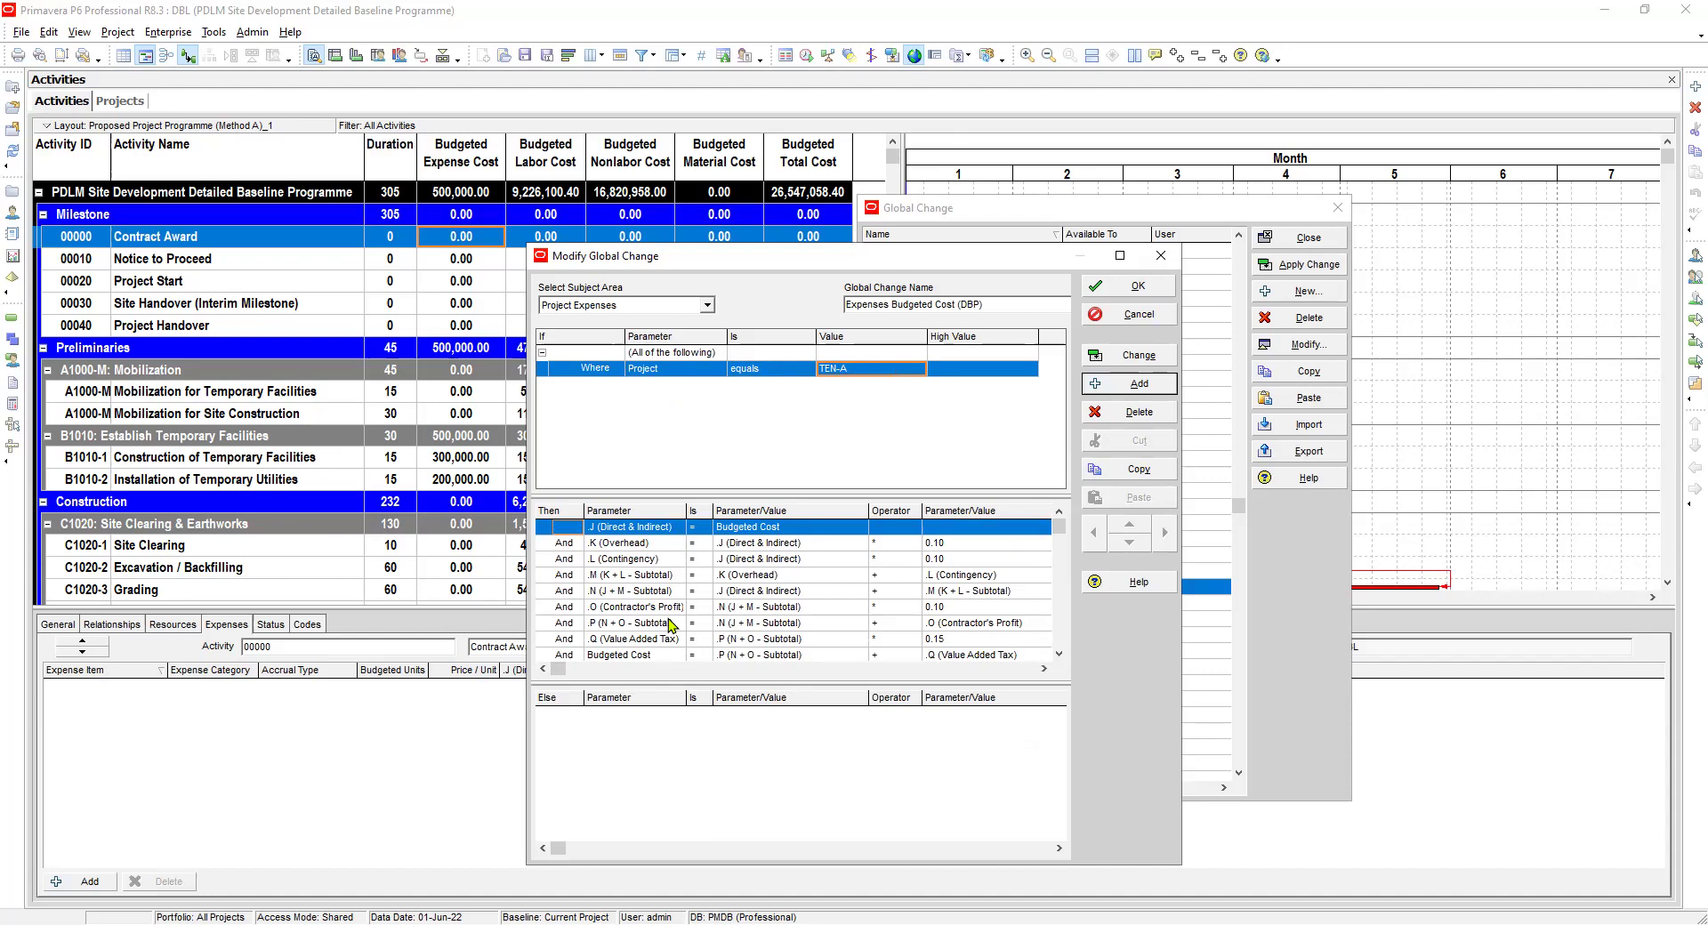
key(shift+Tab)
key(Tab)
key(Up)
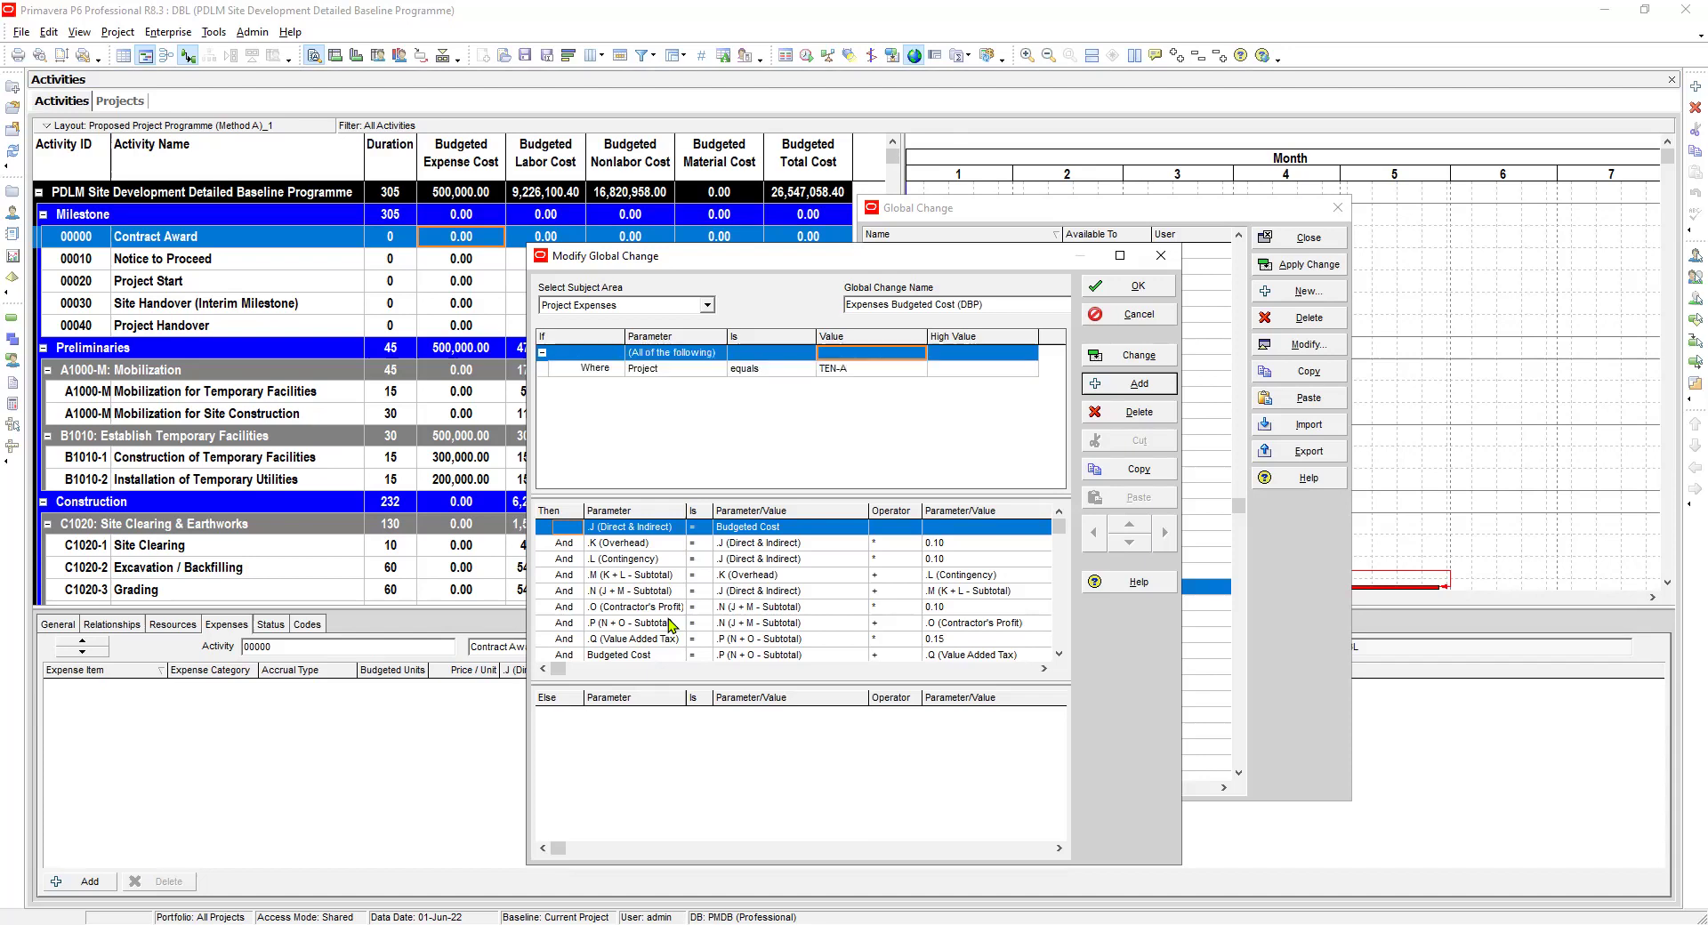
key(Down)
key(F2)
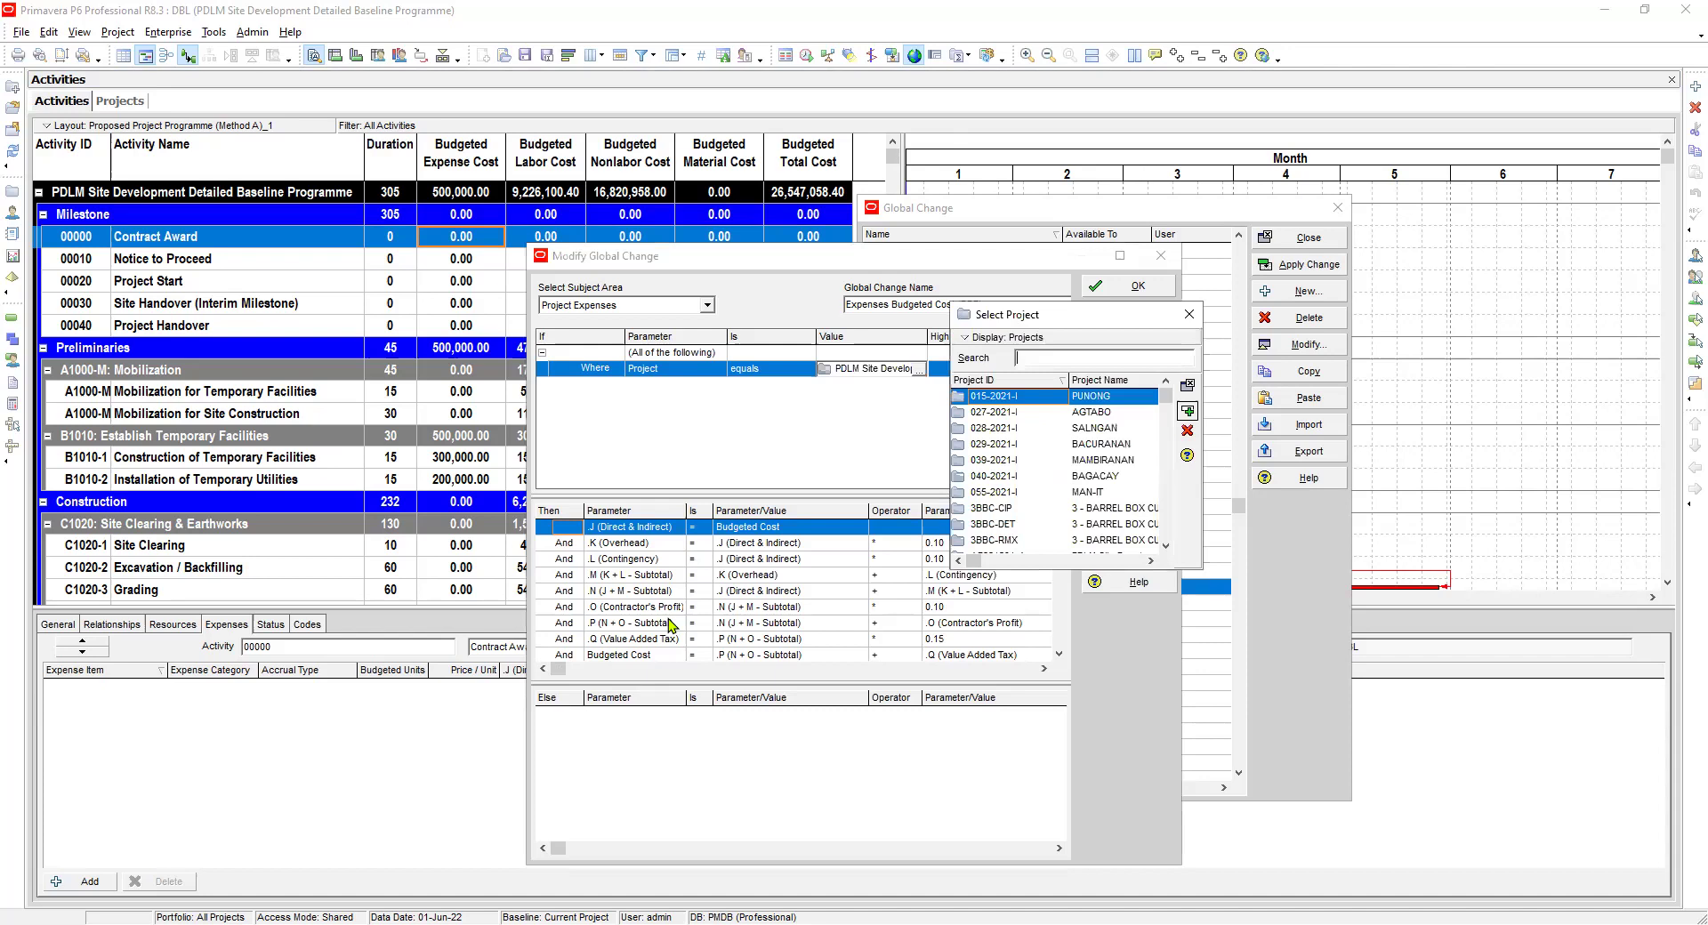
text(db)
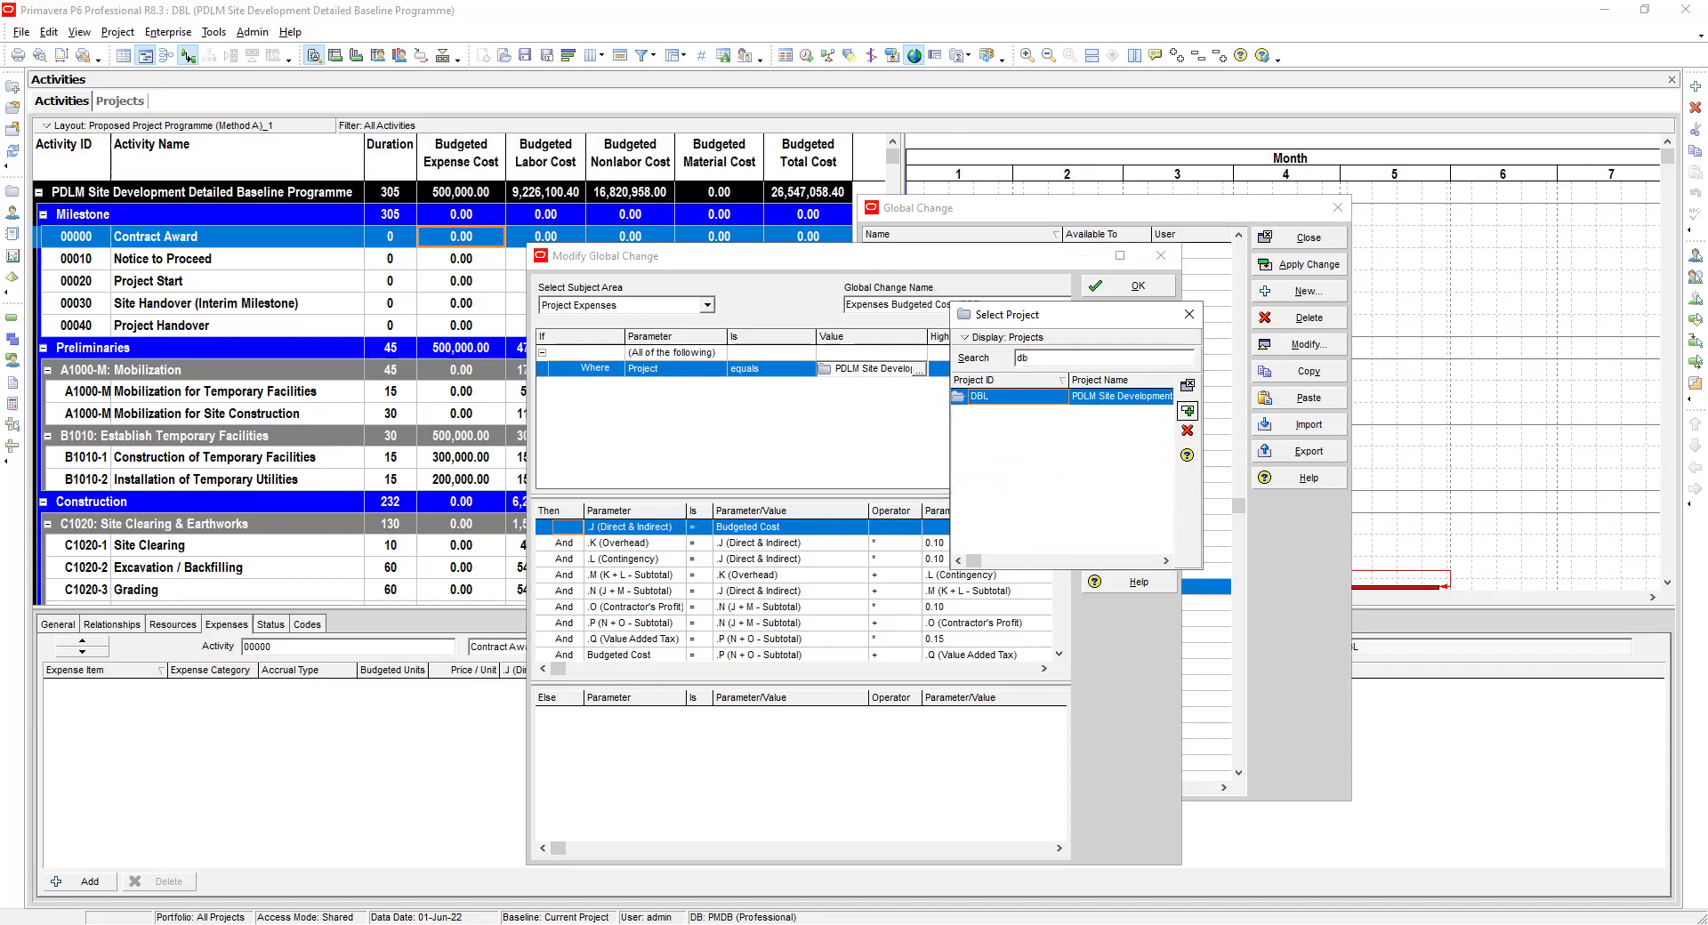
key(Return)
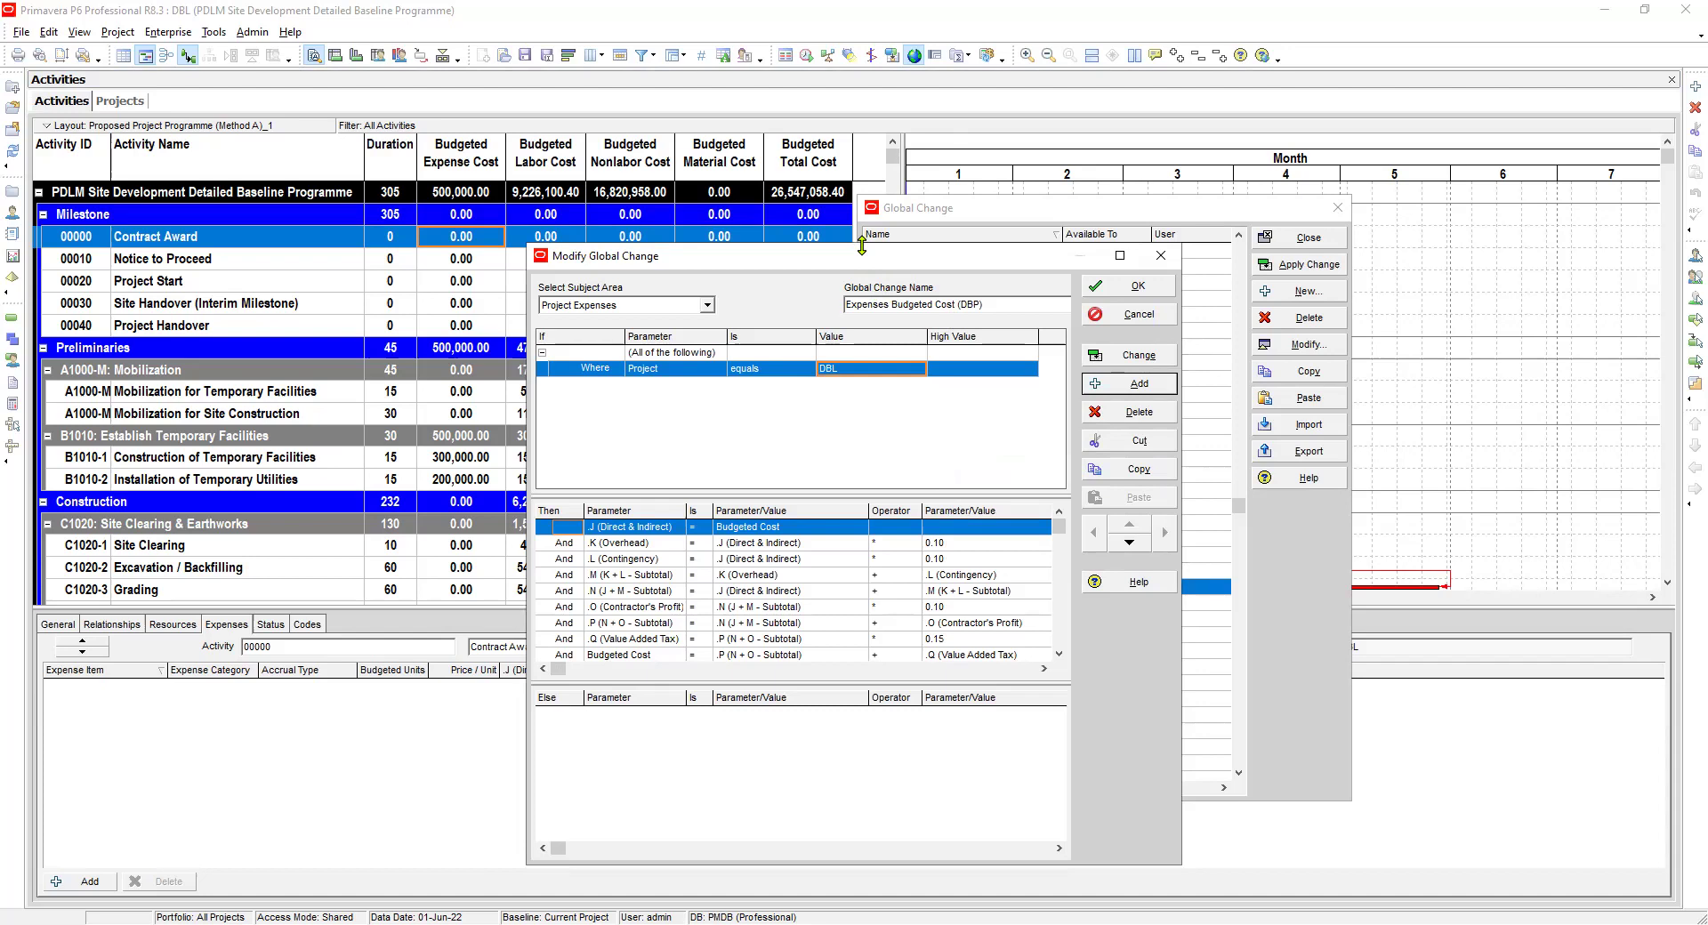
Enlarge and reposition the Modify Global Change dialog and examine the parameter assigned by each Then statement, from Overhead to Budgeted Cost
drag(861, 246, 861, 158)
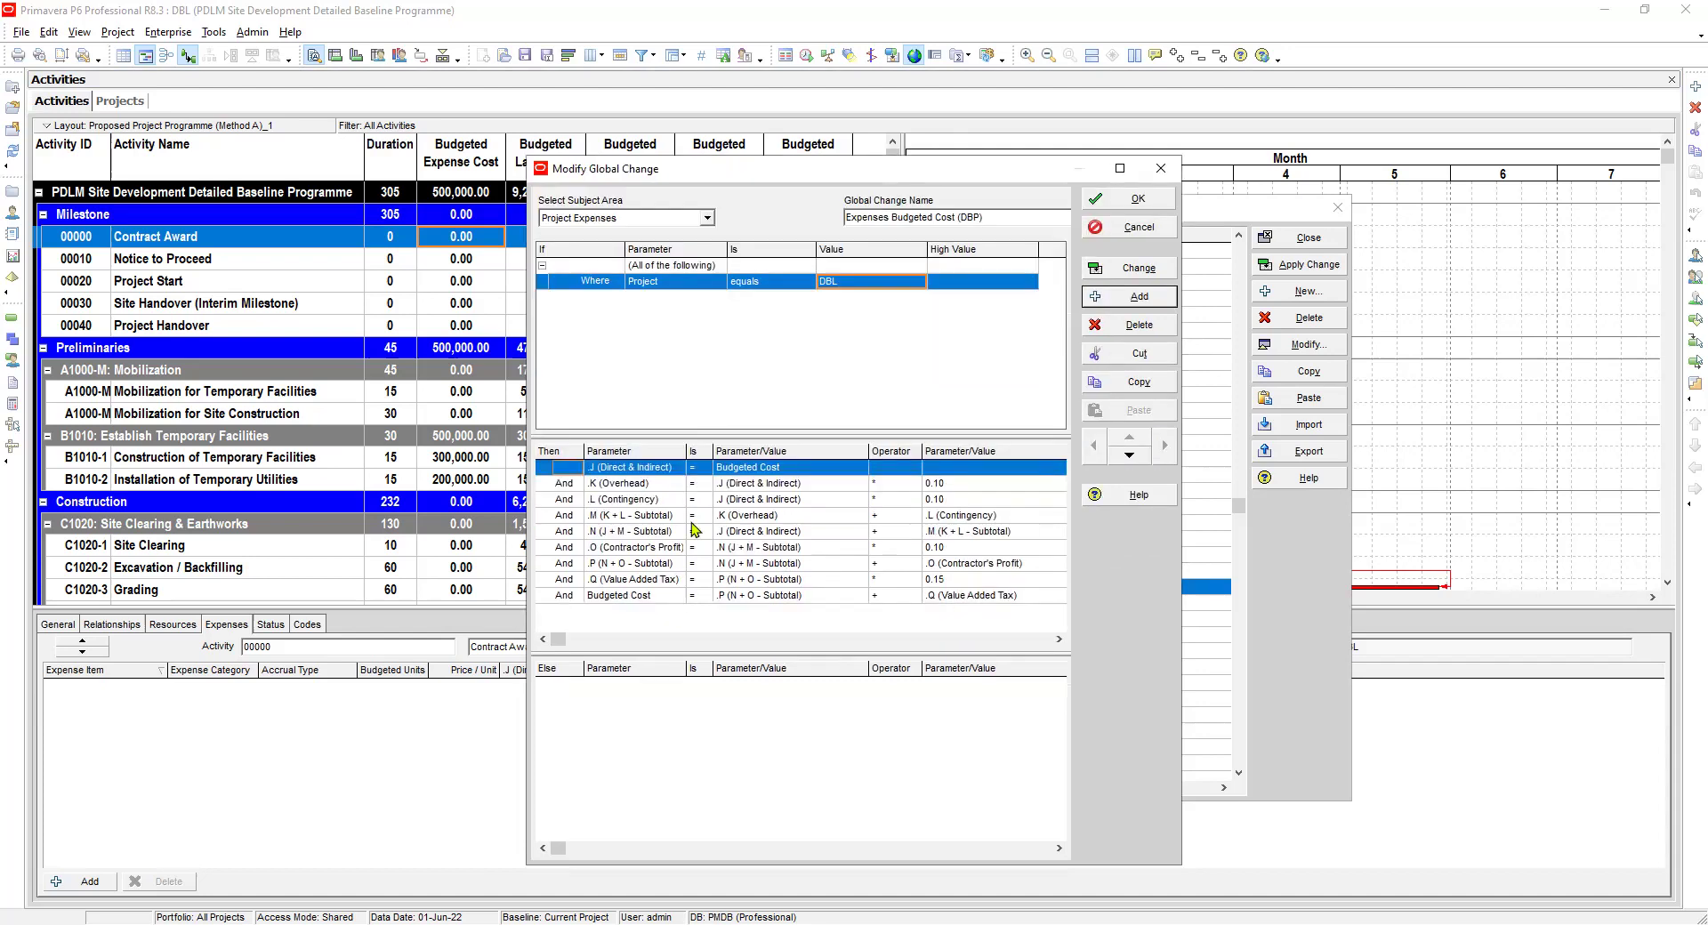
click(610, 492)
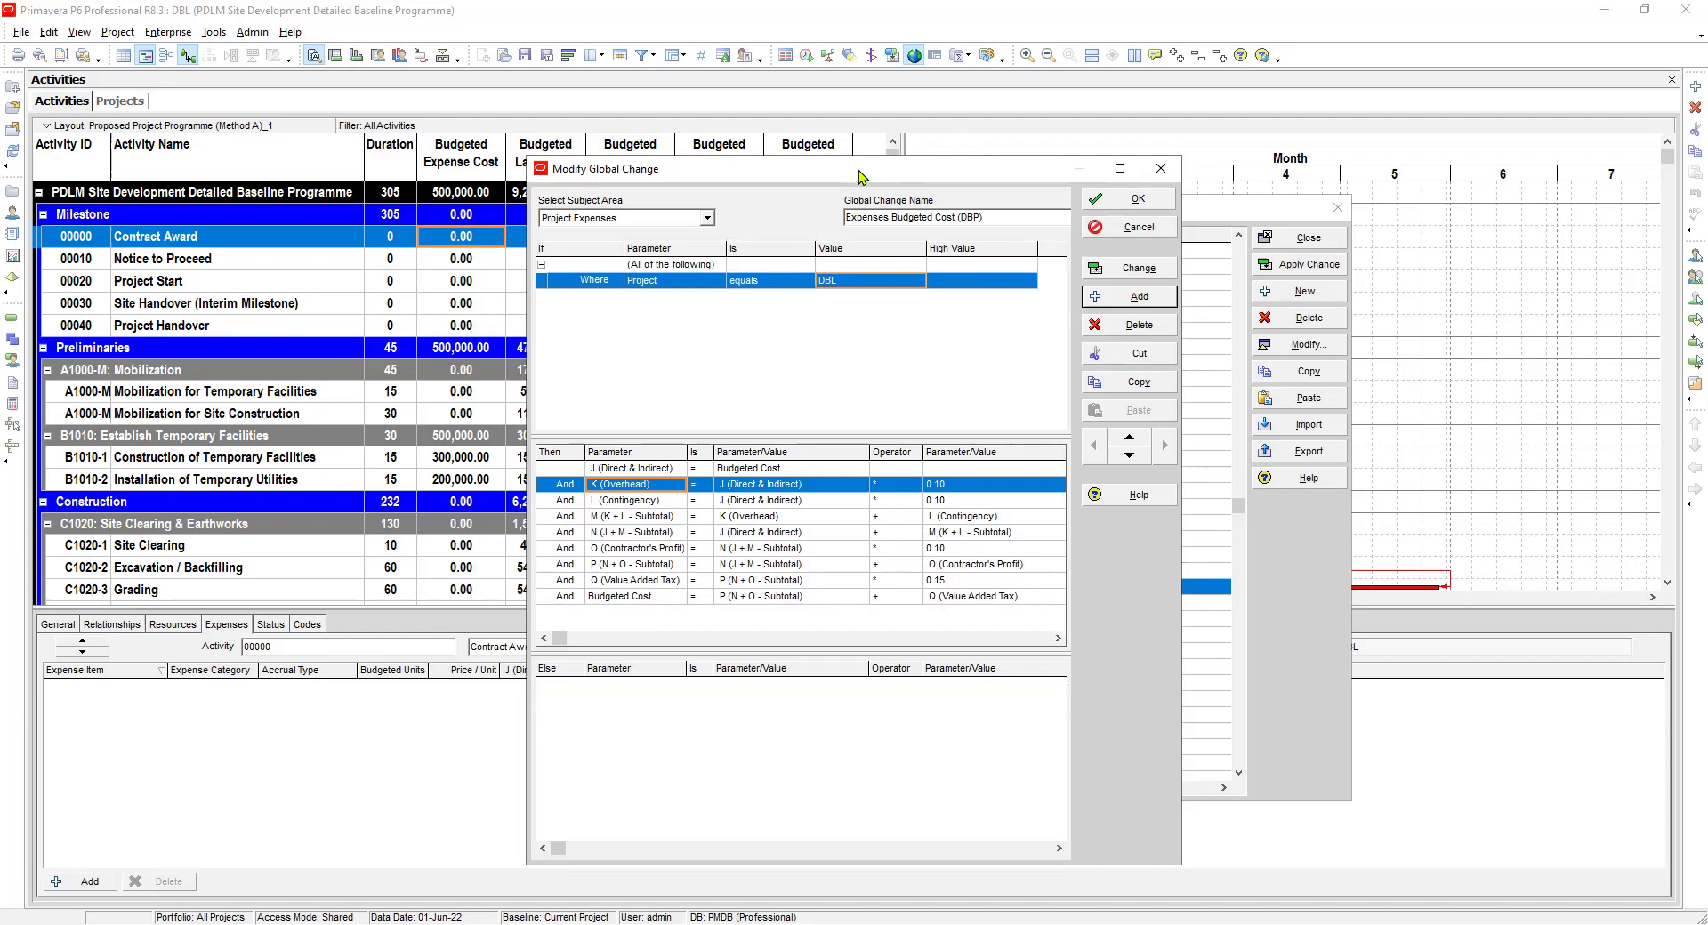
drag(861, 175, 697, 186)
click(447, 480)
click(451, 498)
click(450, 512)
click(447, 528)
click(449, 545)
click(451, 560)
click(454, 575)
click(457, 592)
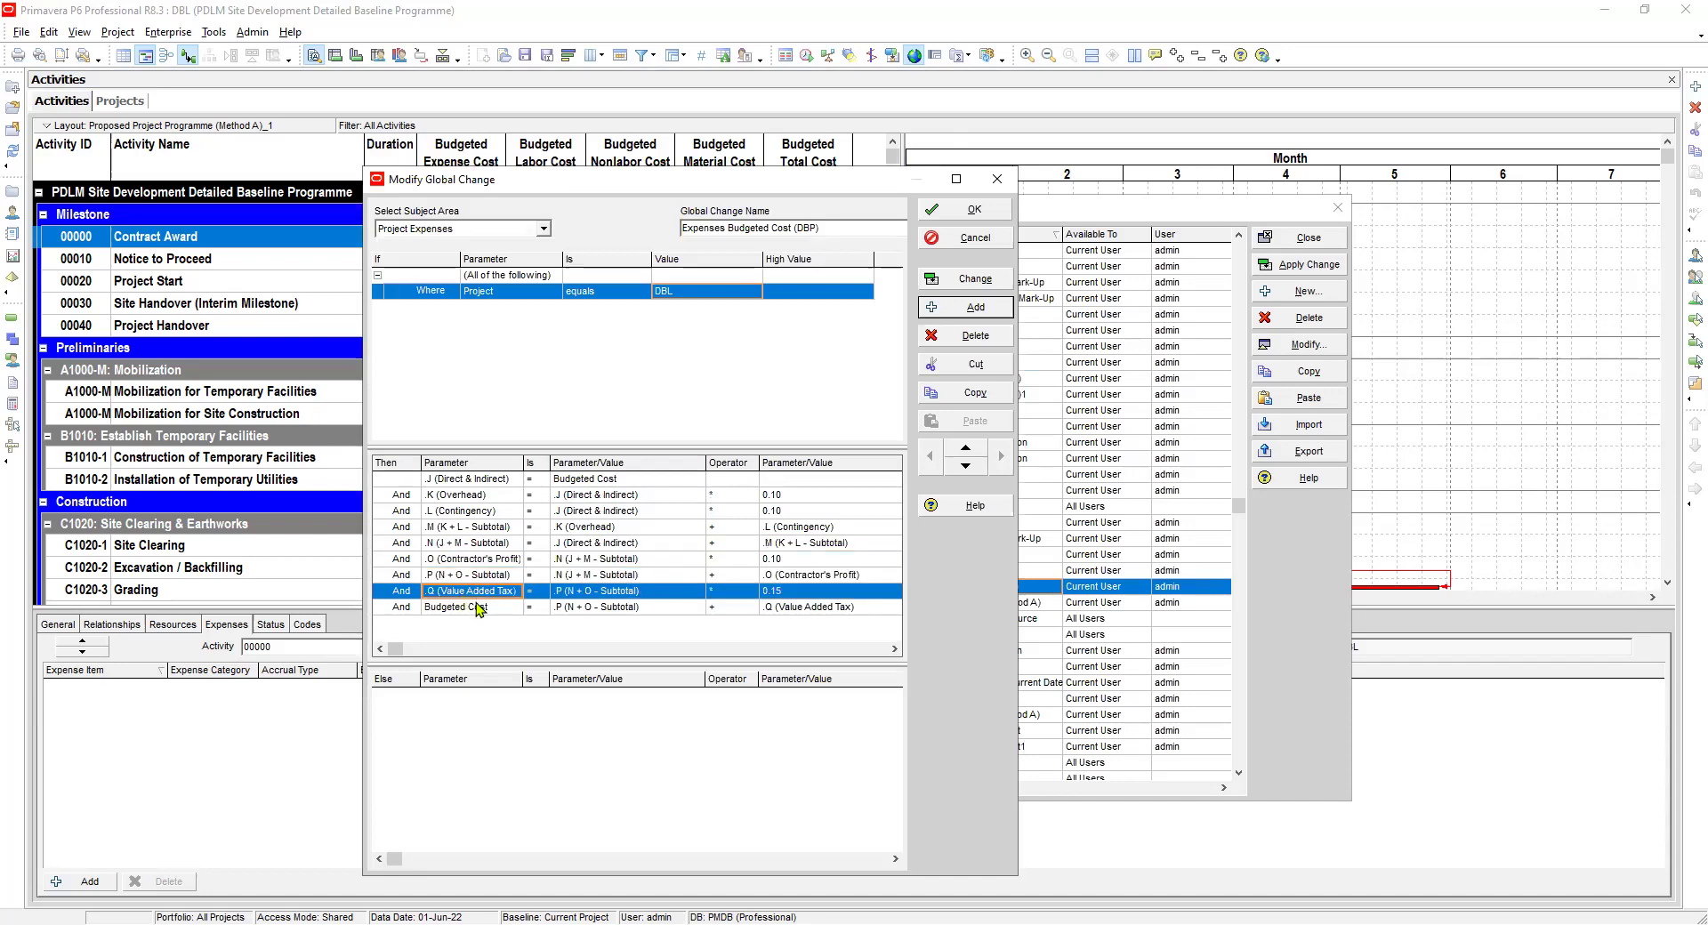
click(480, 609)
Examine the Then formulas for Direct & Indirect, Overhead, Contingency and the K + L subtotal
click(606, 480)
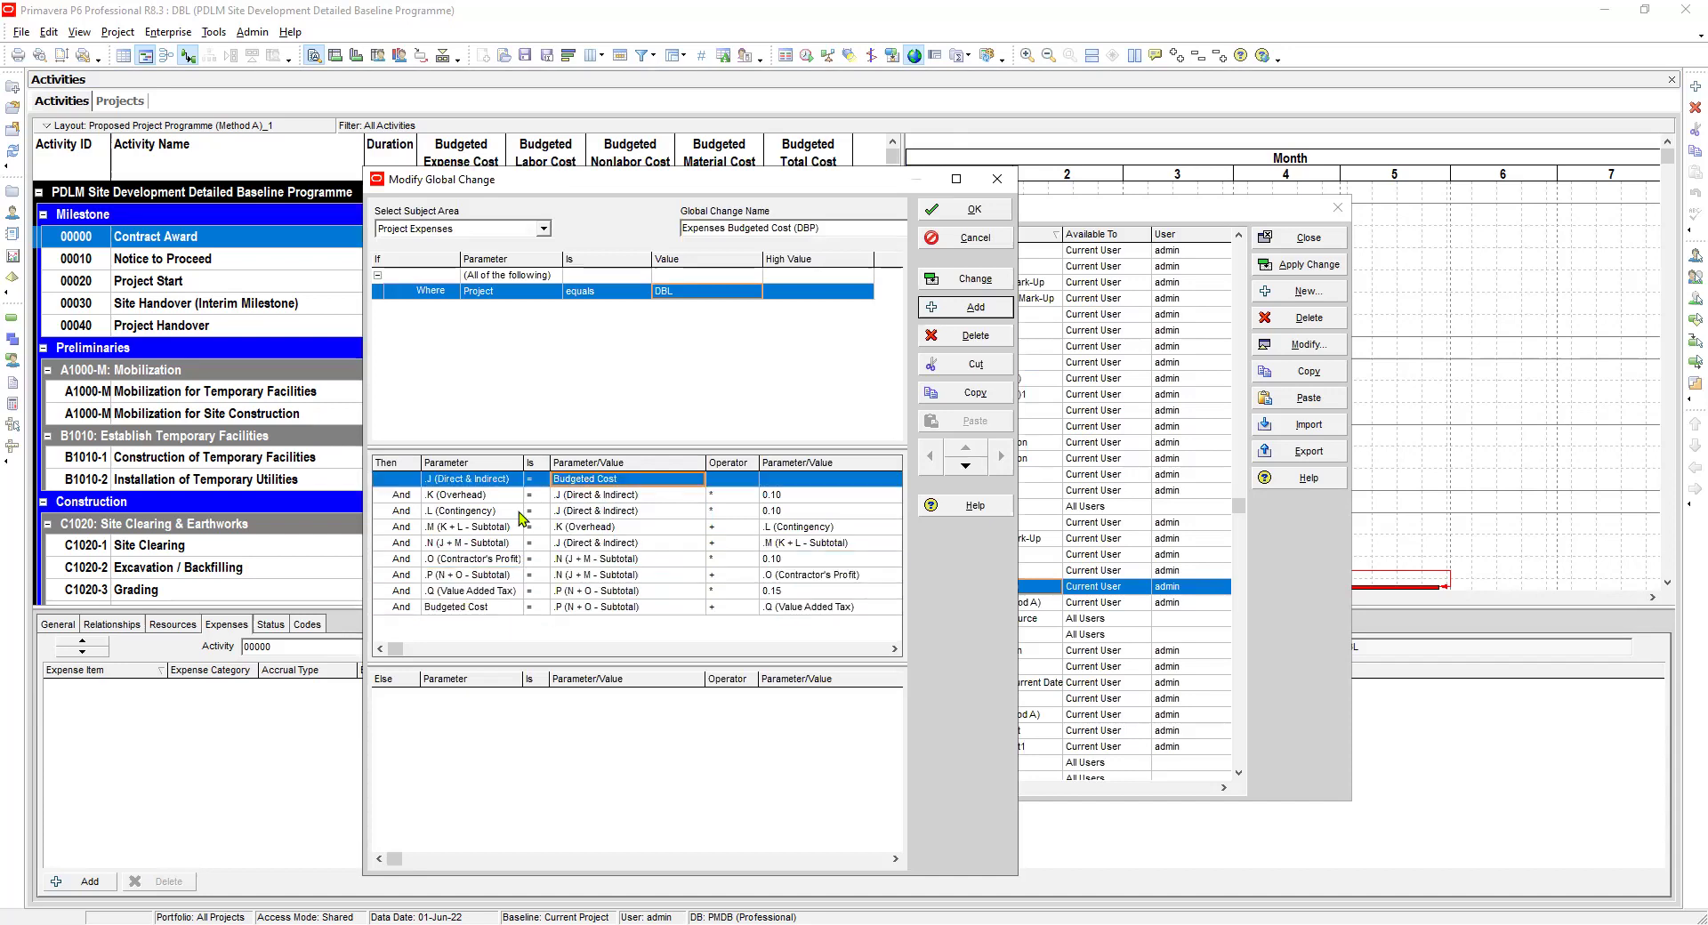
click(450, 496)
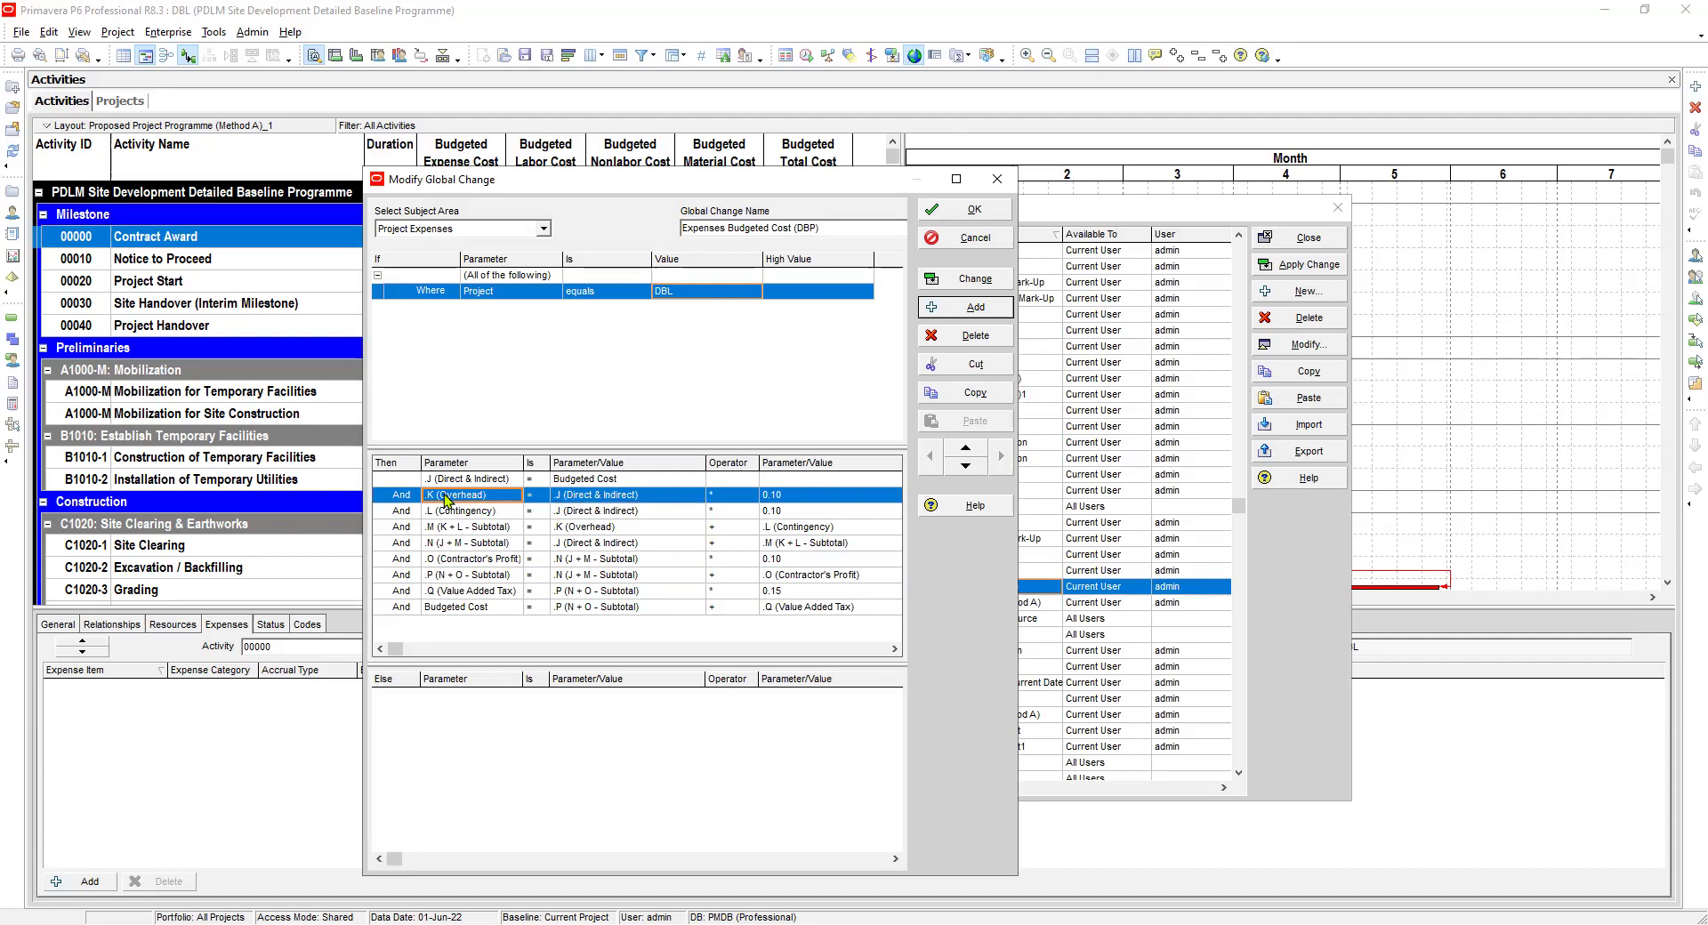
click(456, 480)
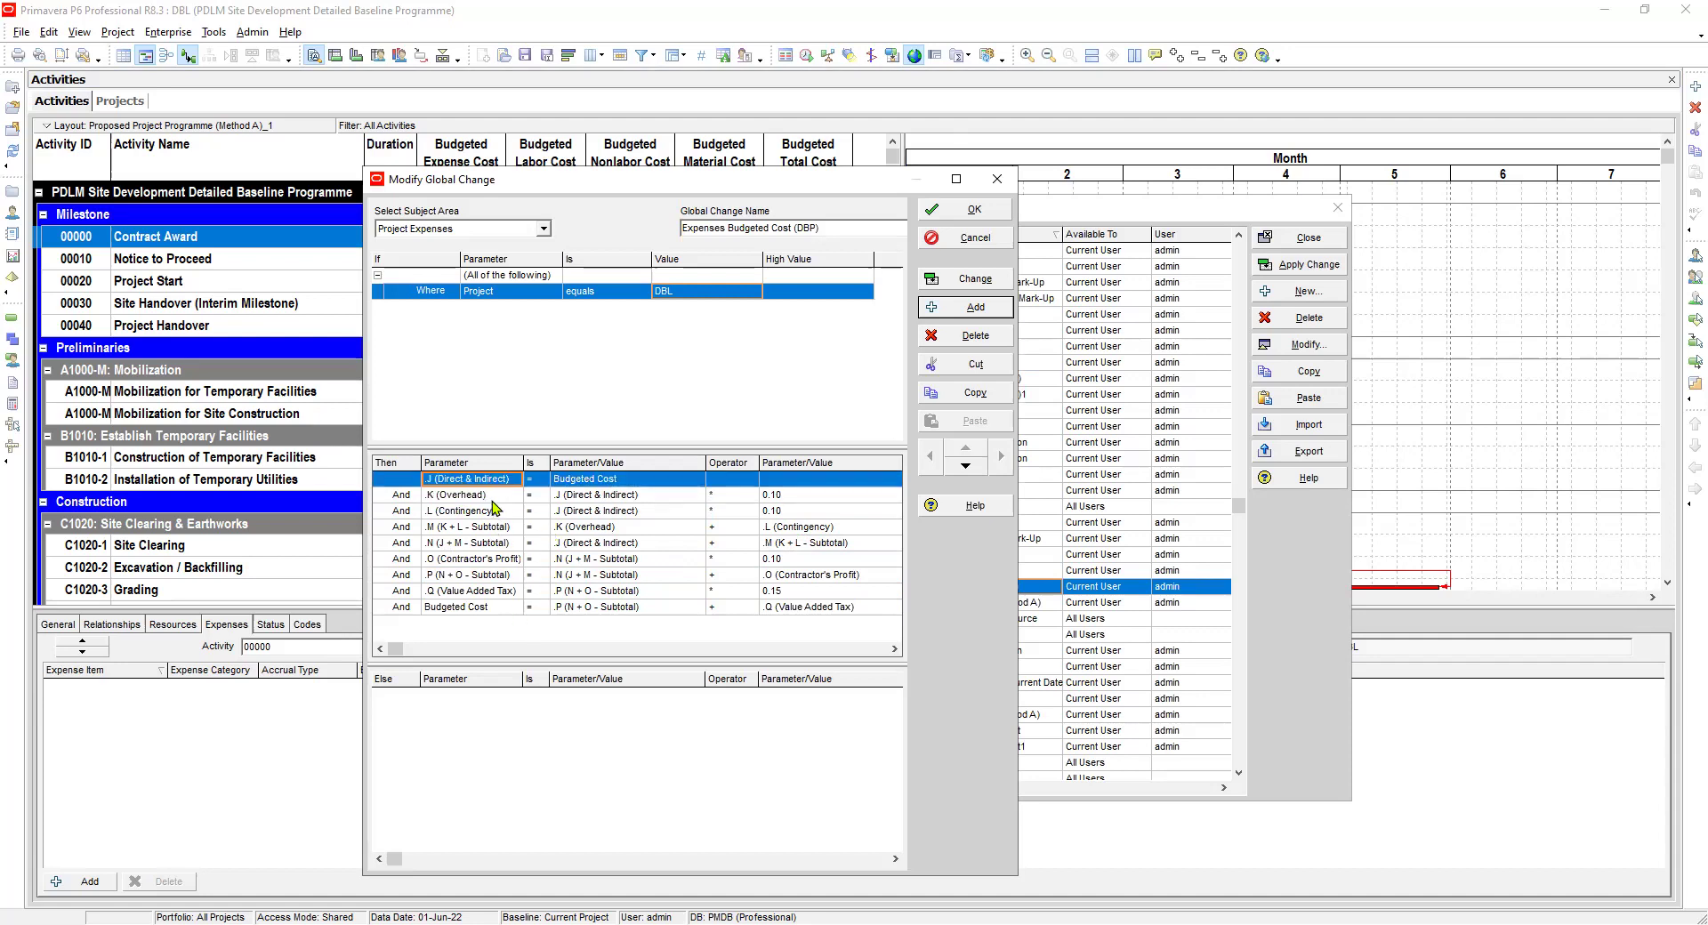
click(609, 480)
click(467, 497)
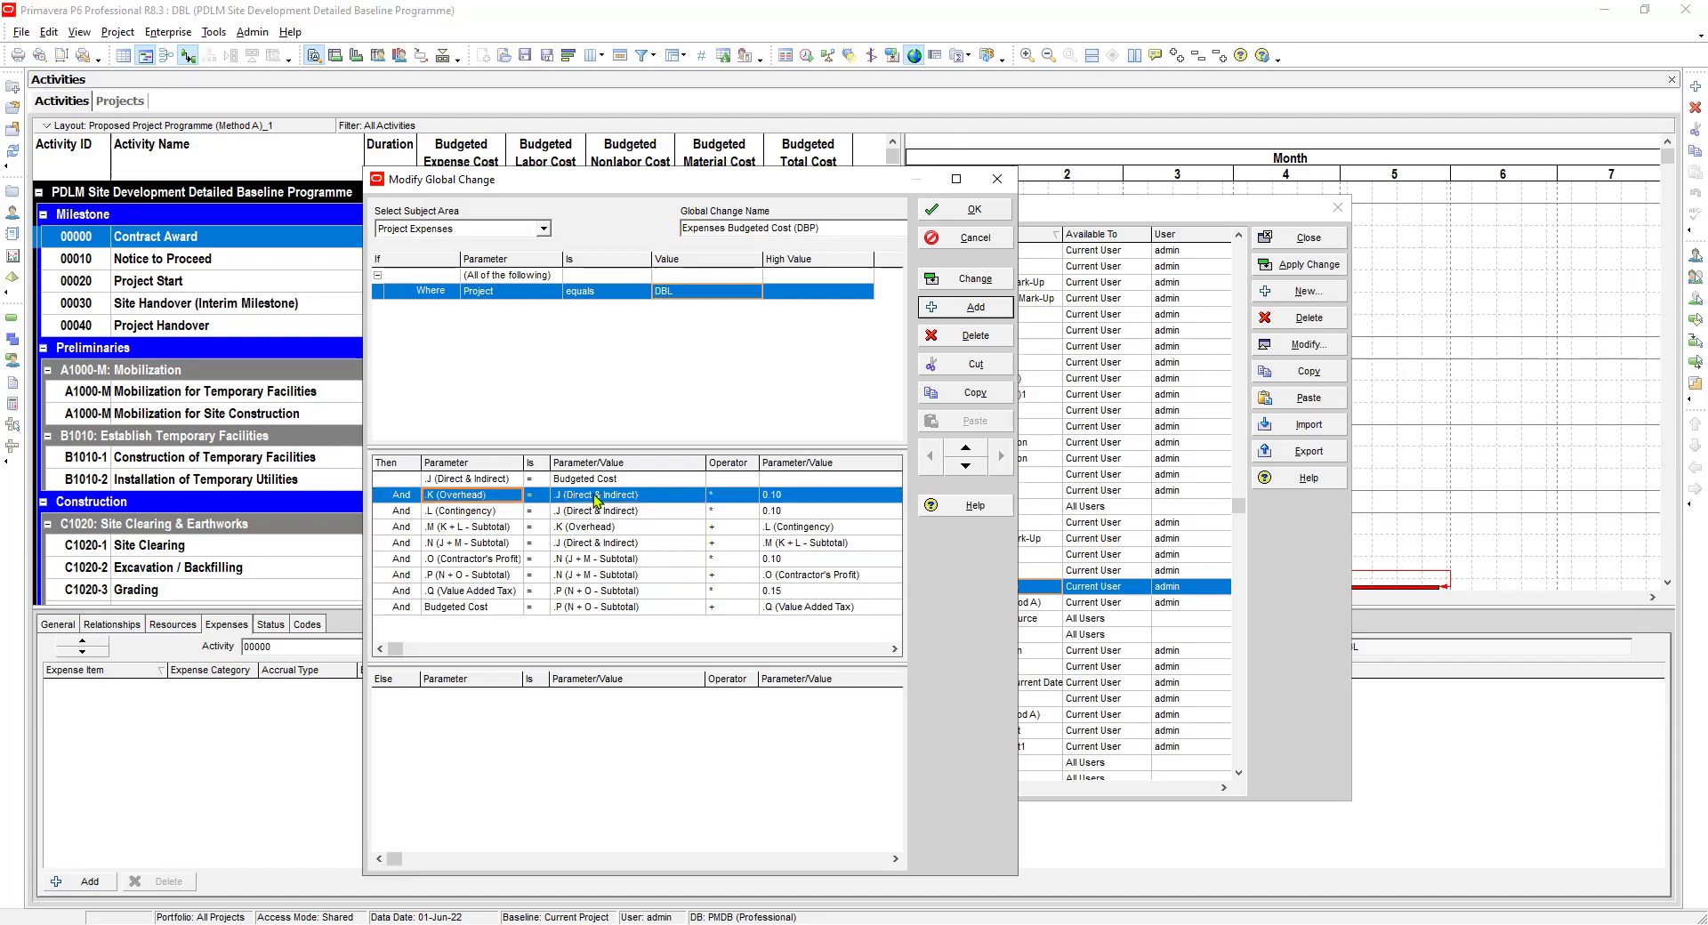
click(596, 511)
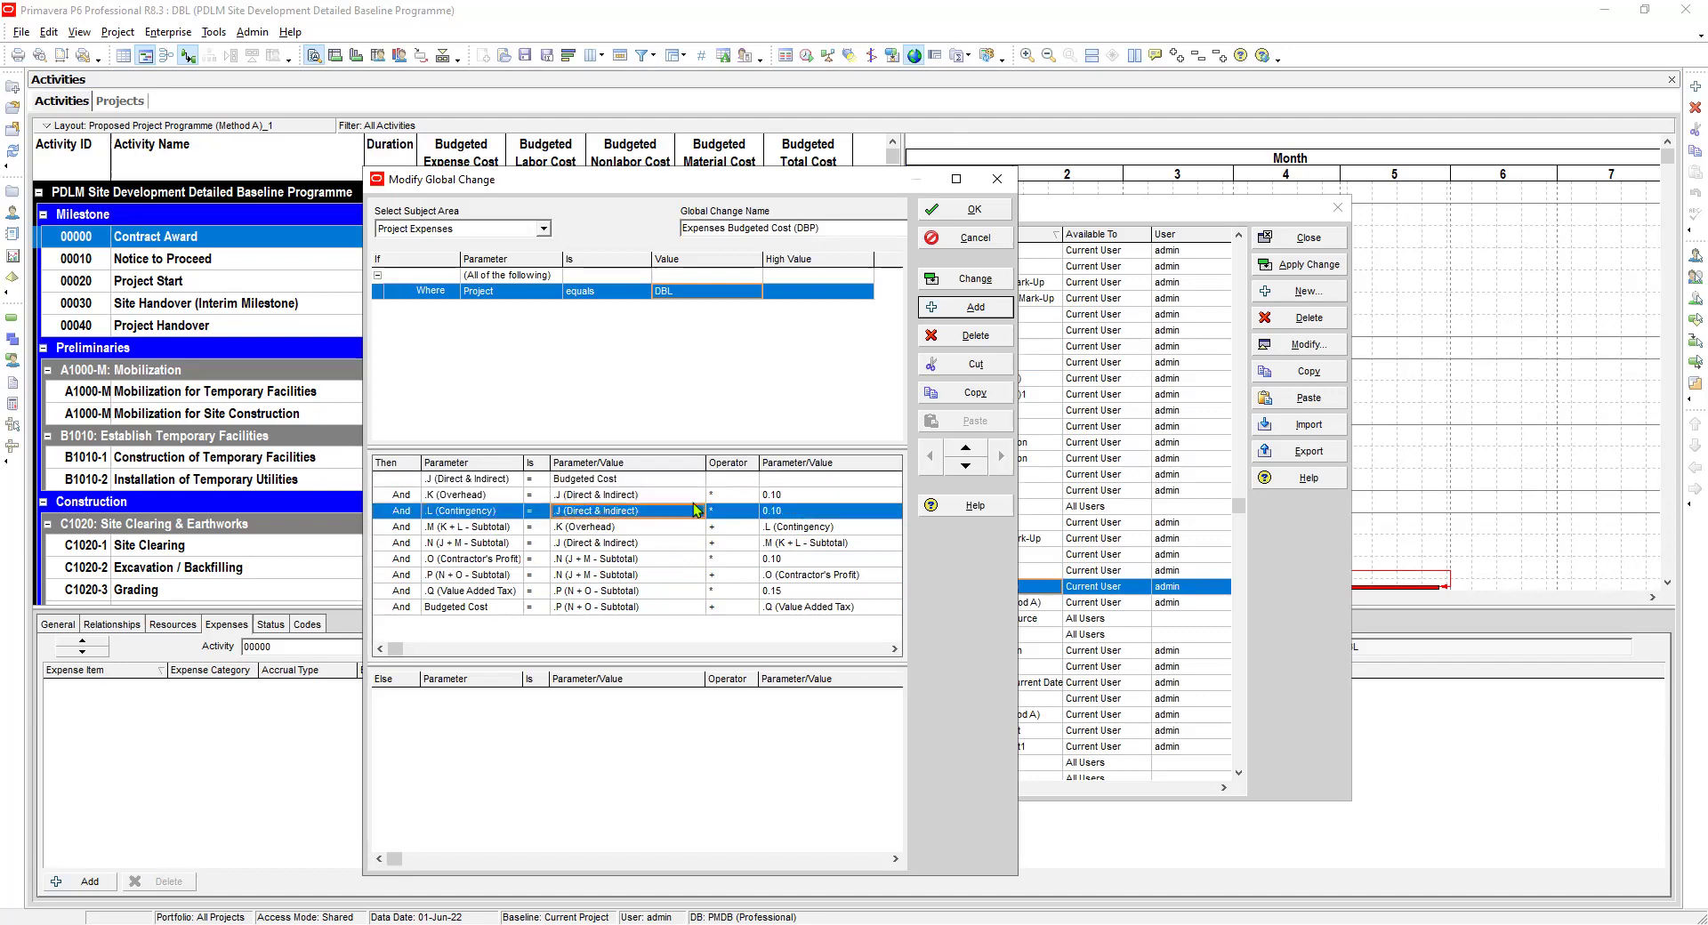
click(783, 495)
click(694, 511)
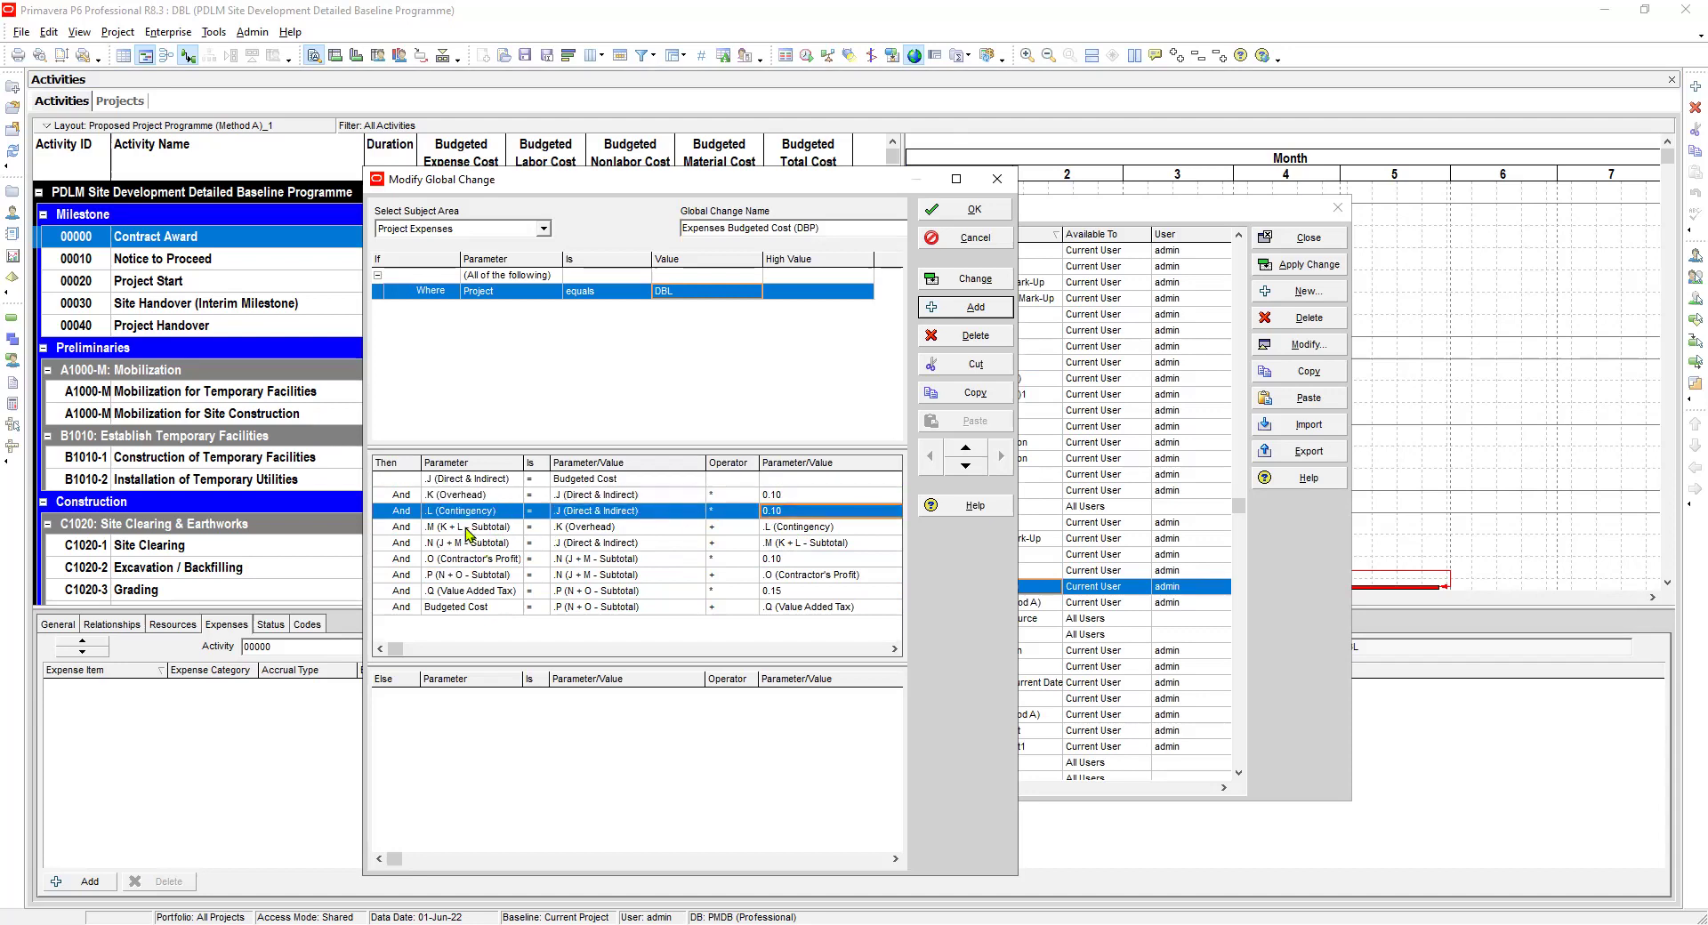
click(467, 530)
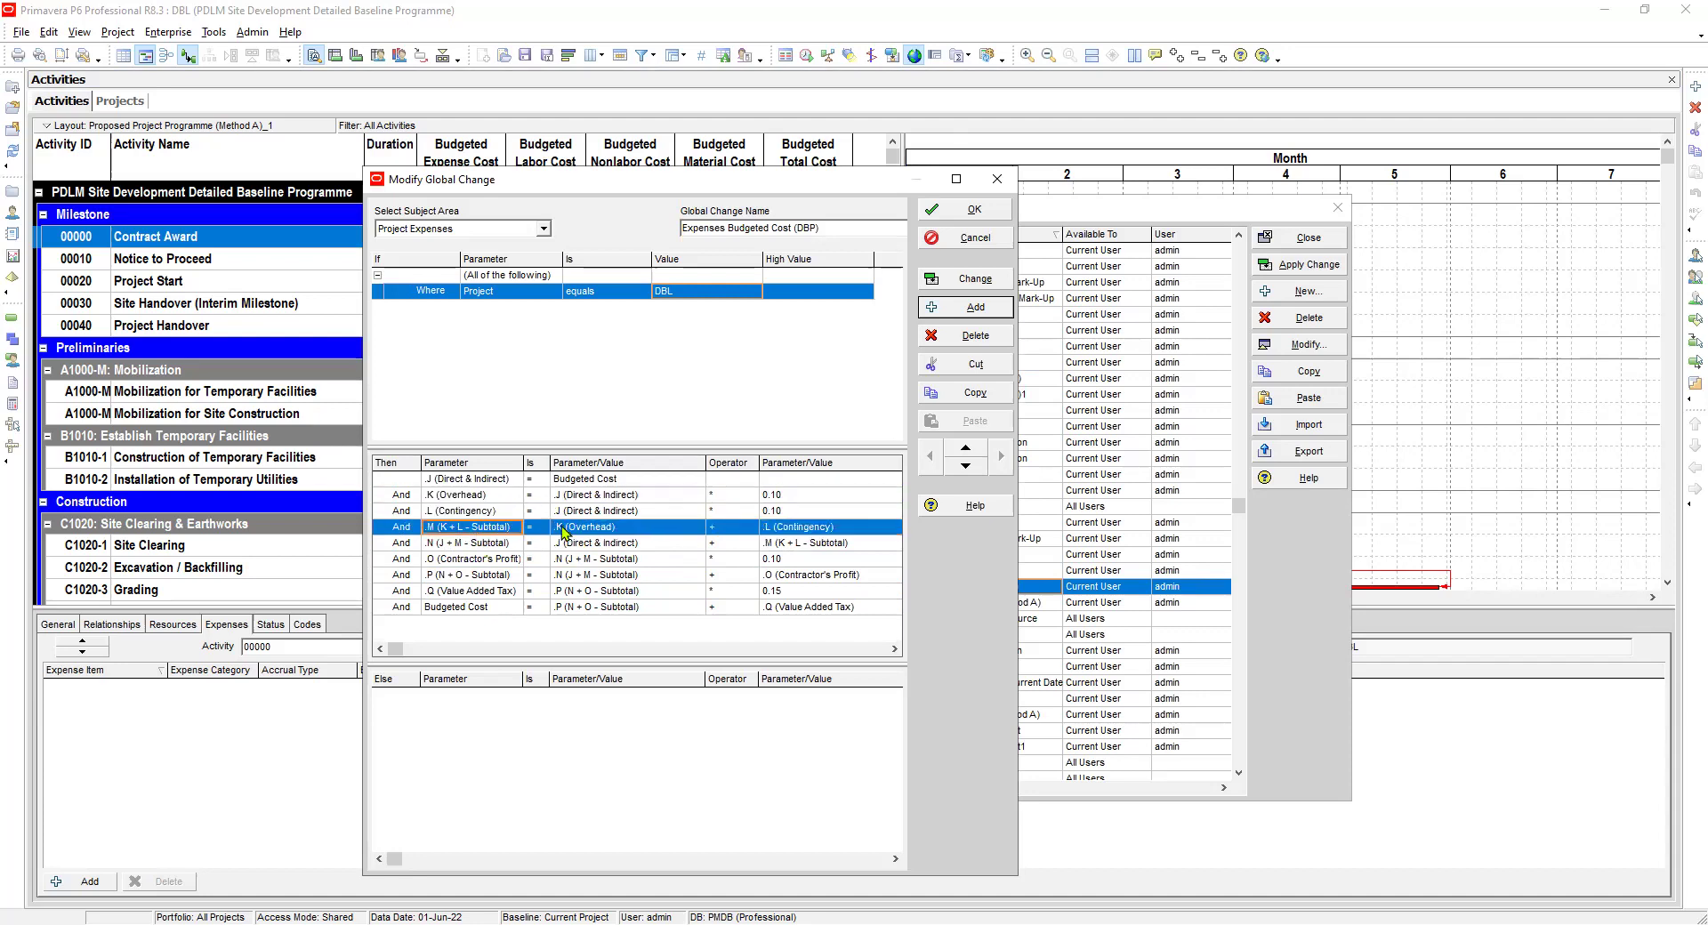
click(462, 511)
click(693, 531)
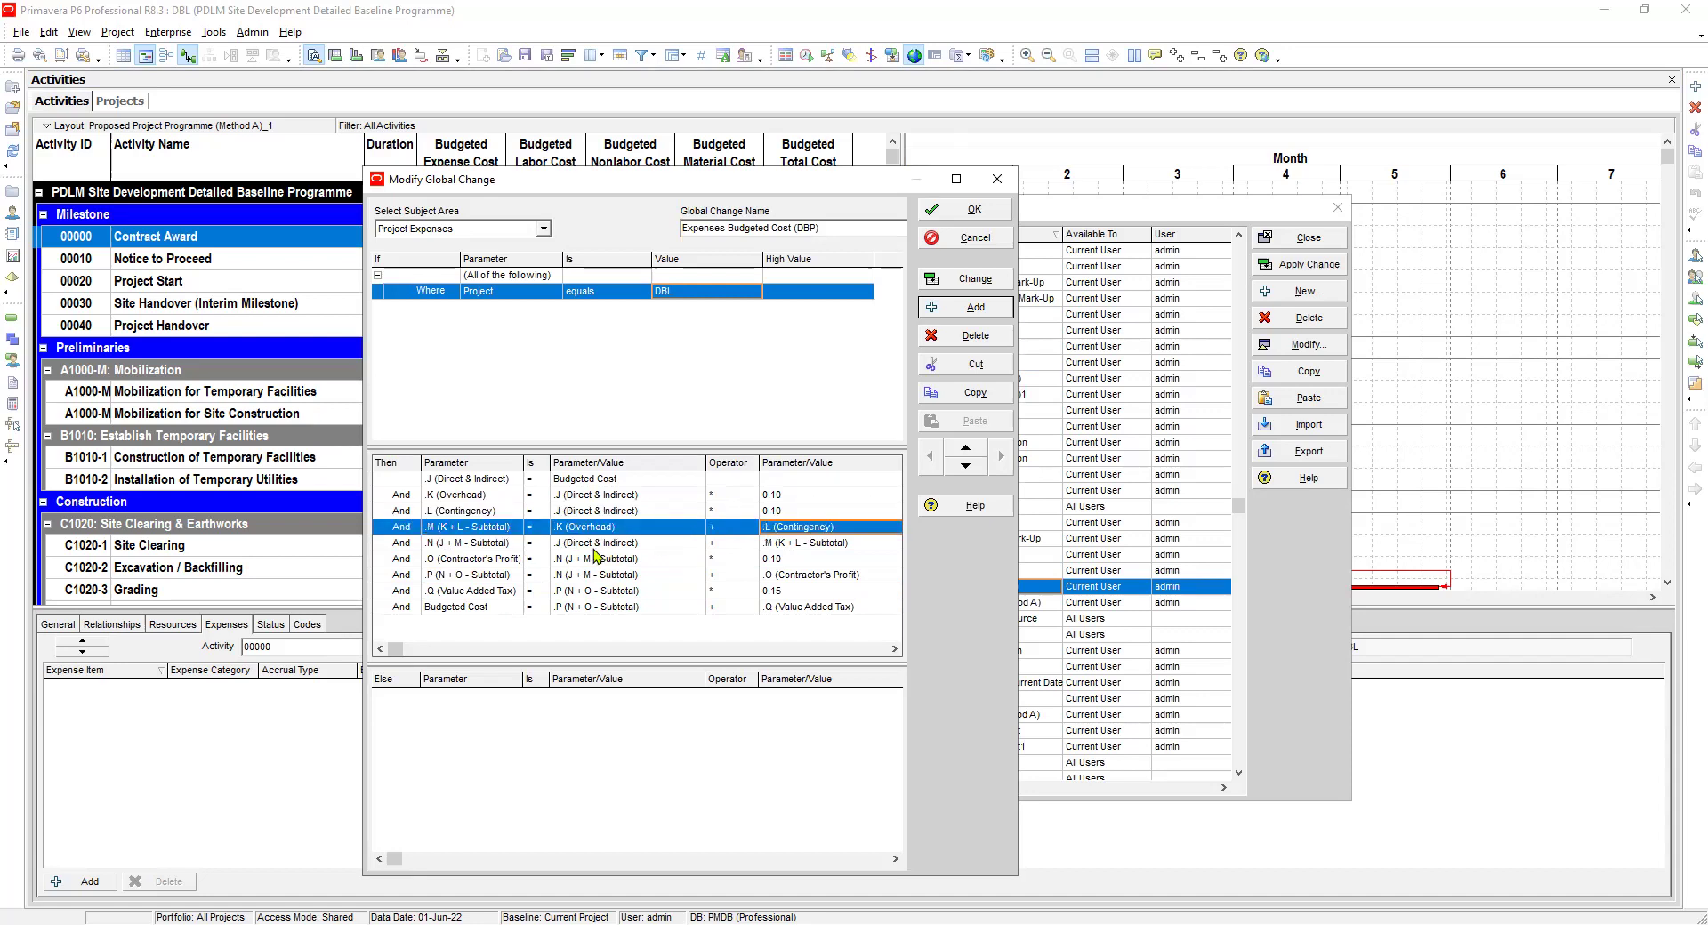
Examine the Then formulas for the J + M subtotal, Contractor's Profit, N + O subtotal and Value Added Tax
click(469, 543)
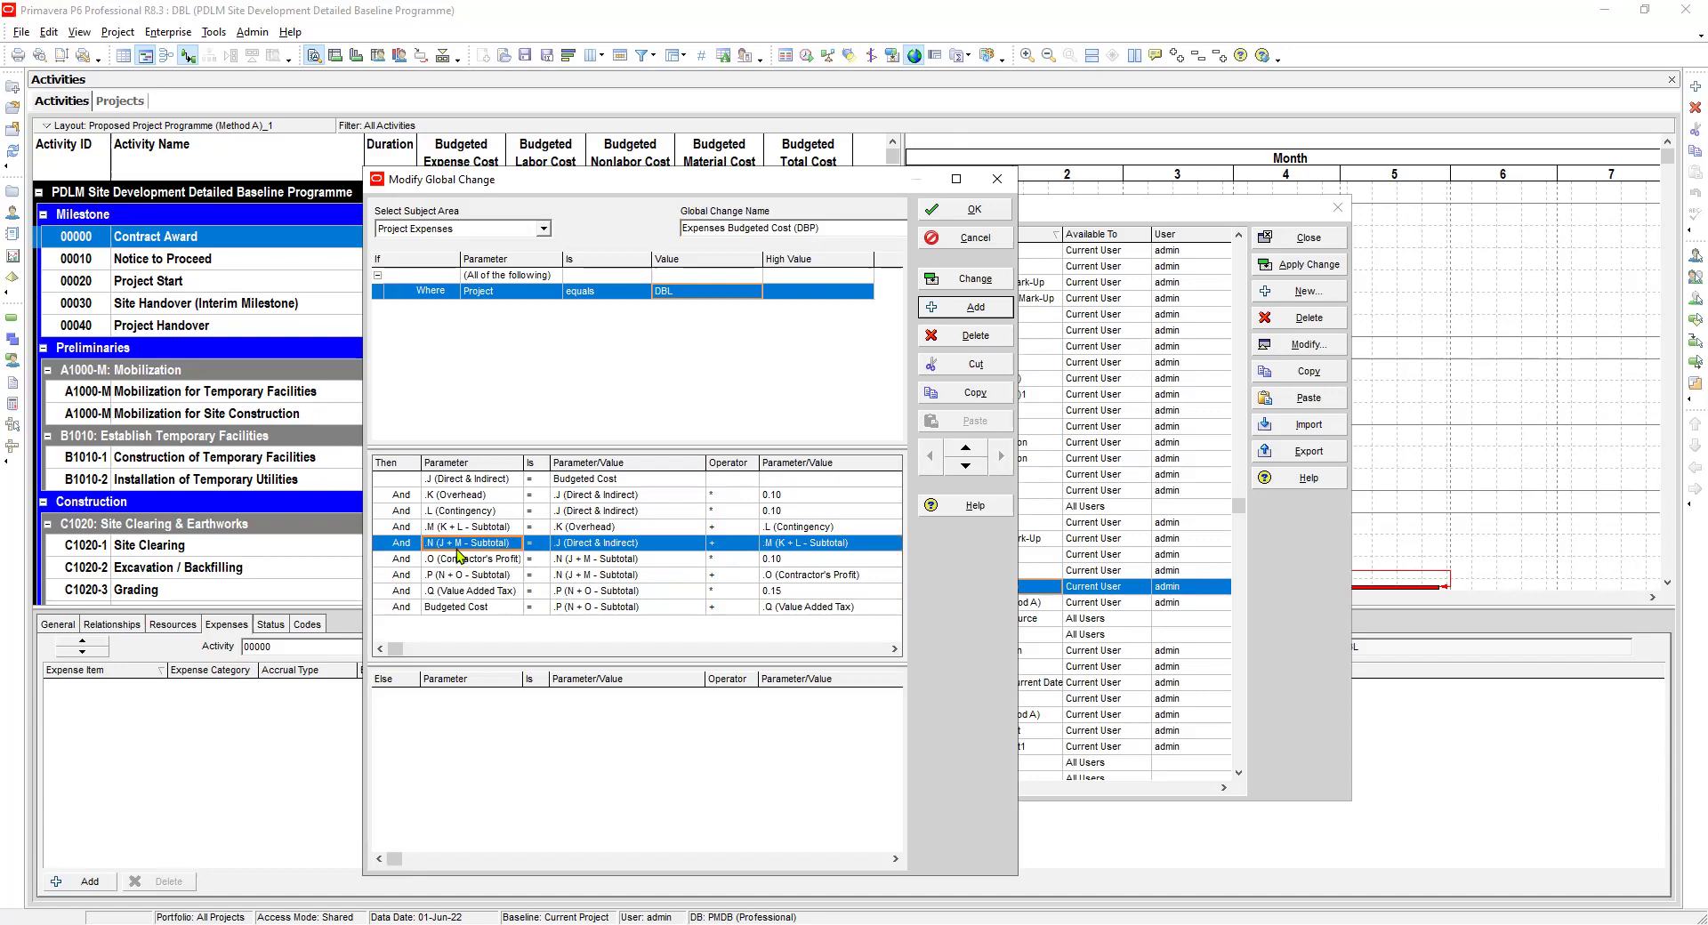
click(588, 561)
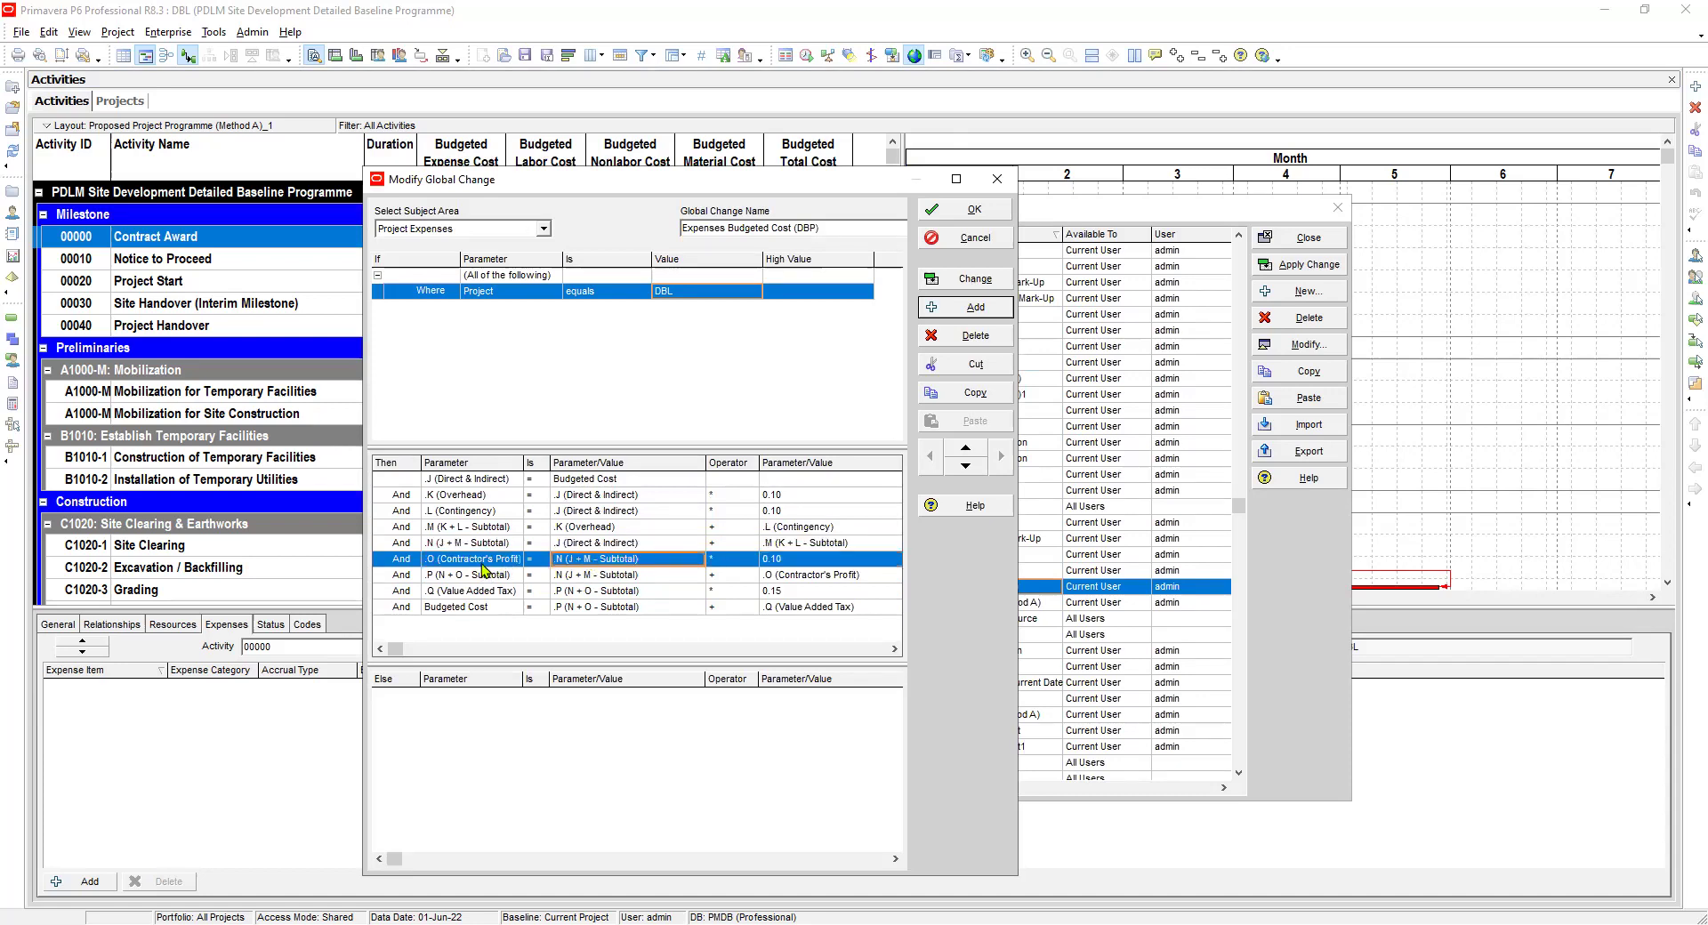
click(771, 560)
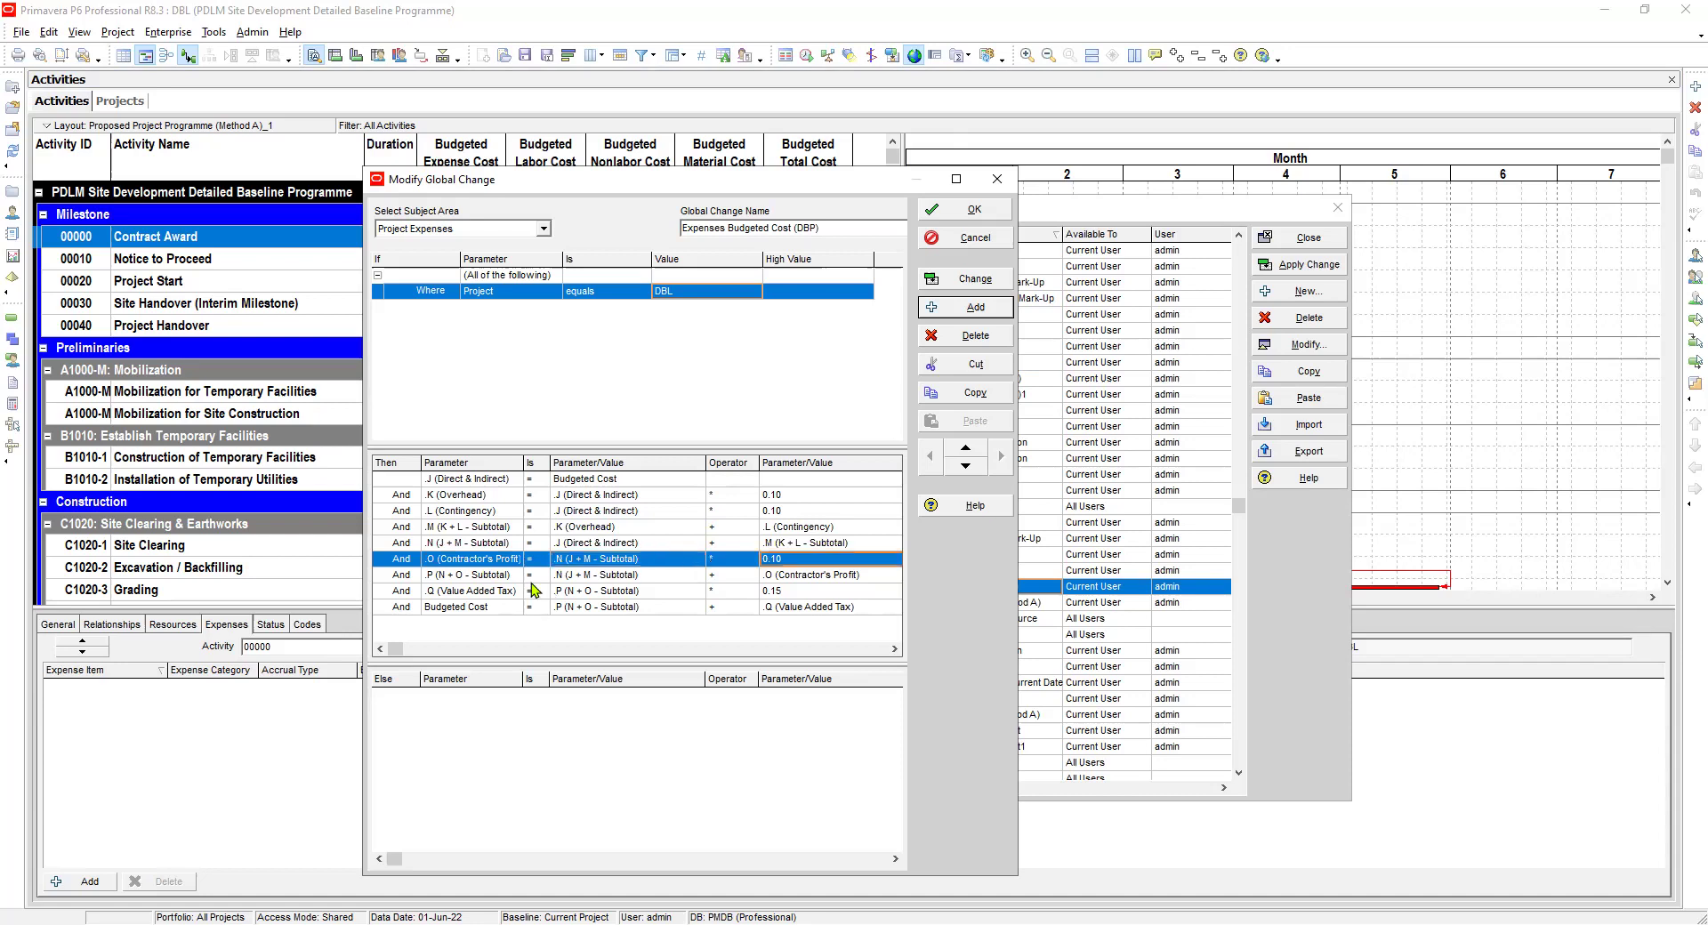
click(476, 578)
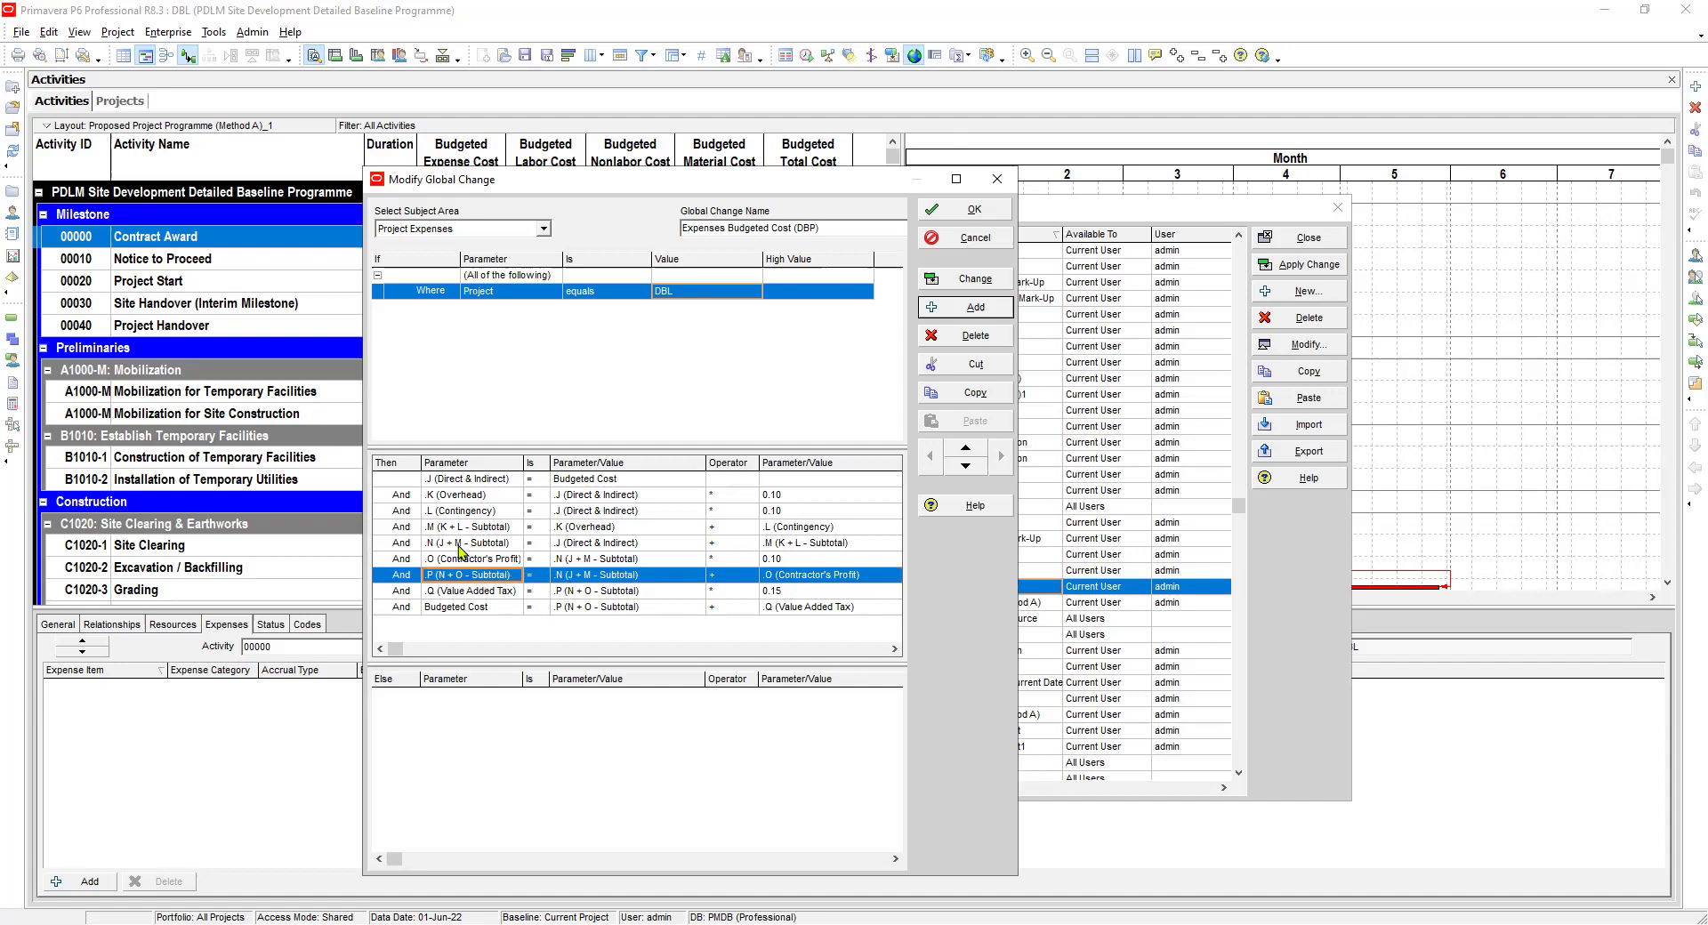
click(595, 594)
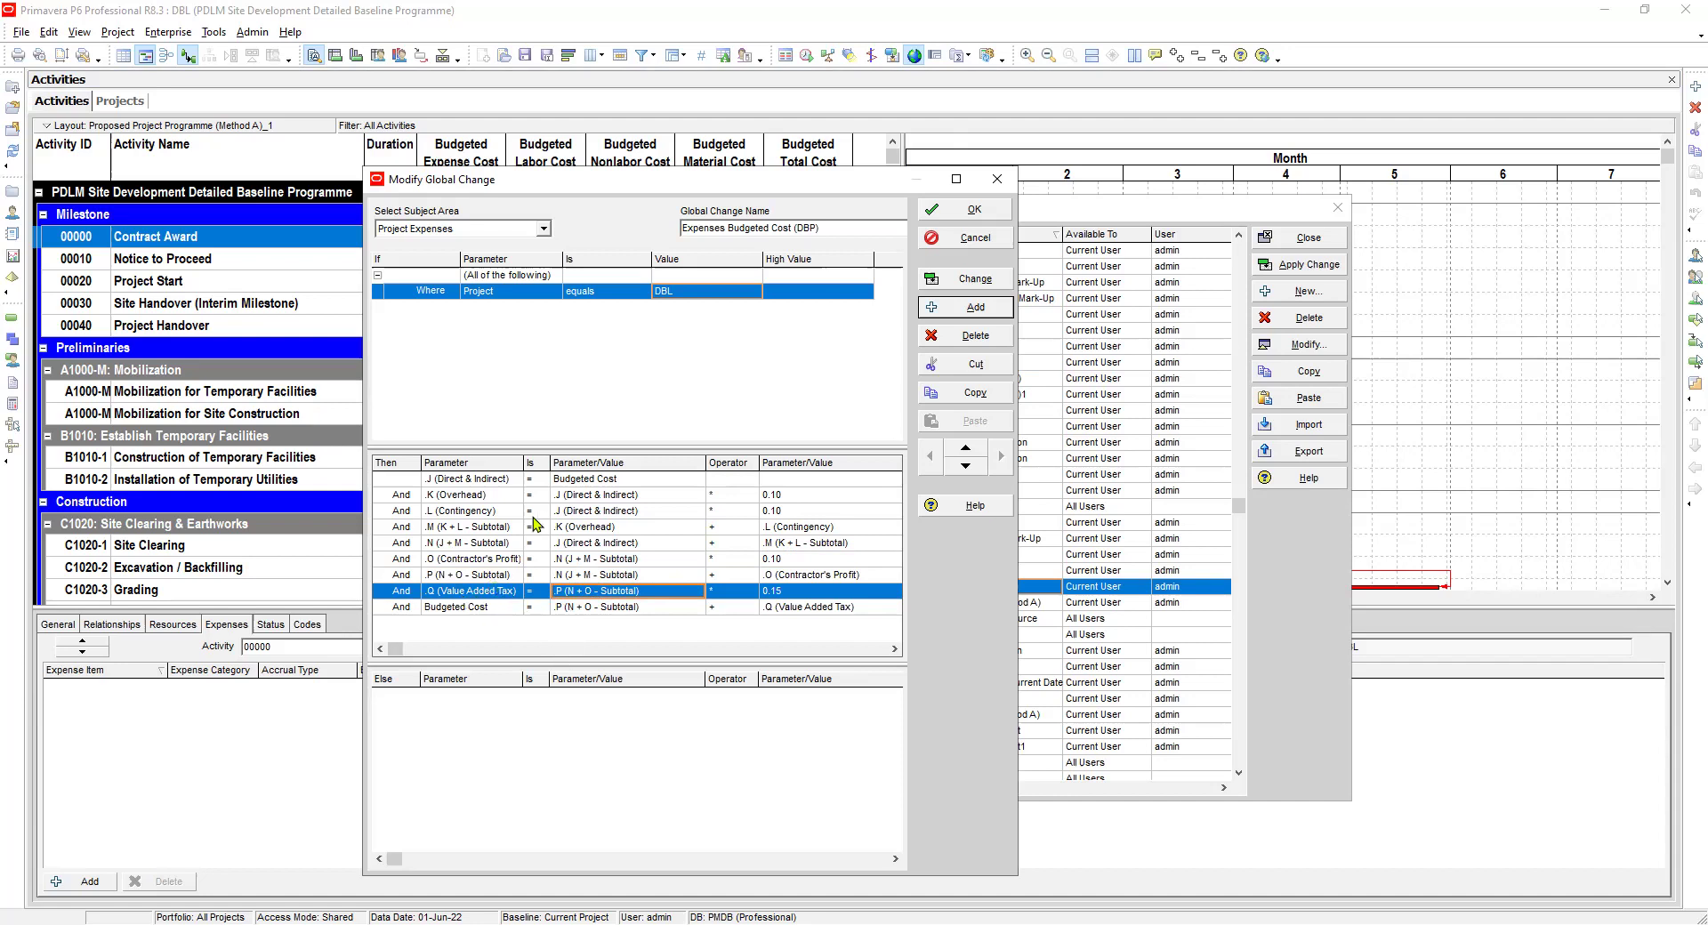
click(489, 575)
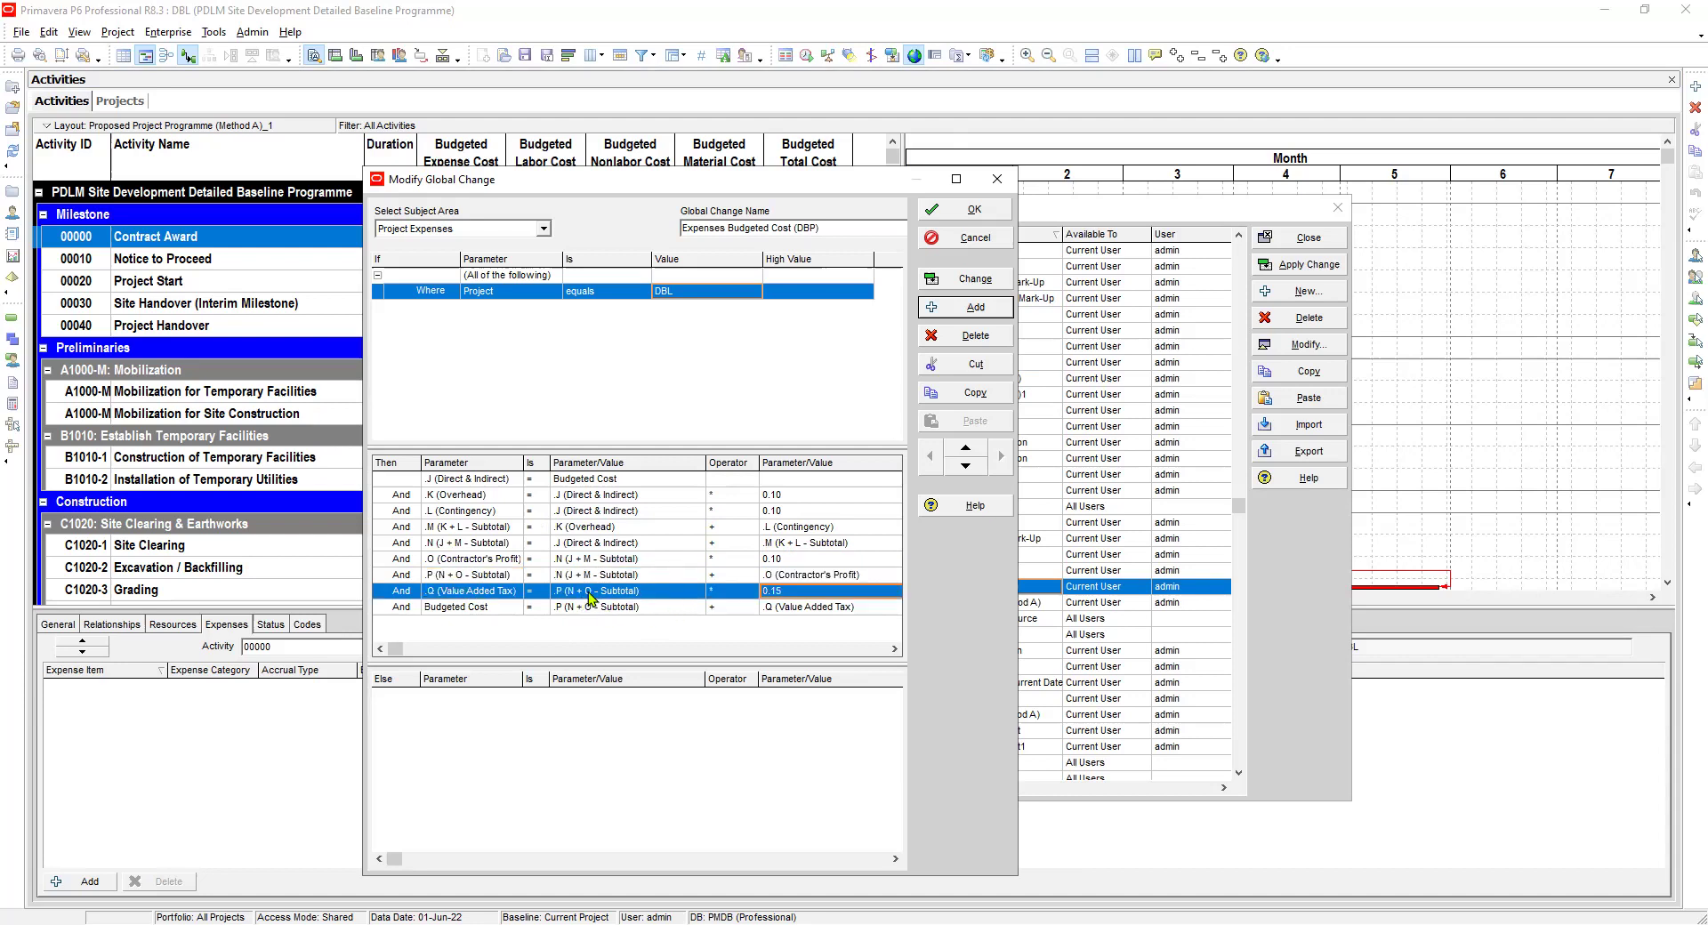
Examine how the final Budgeted Cost statement combines the N + O subtotal and Value Added Tax, and recheck the preceding statements
click(474, 608)
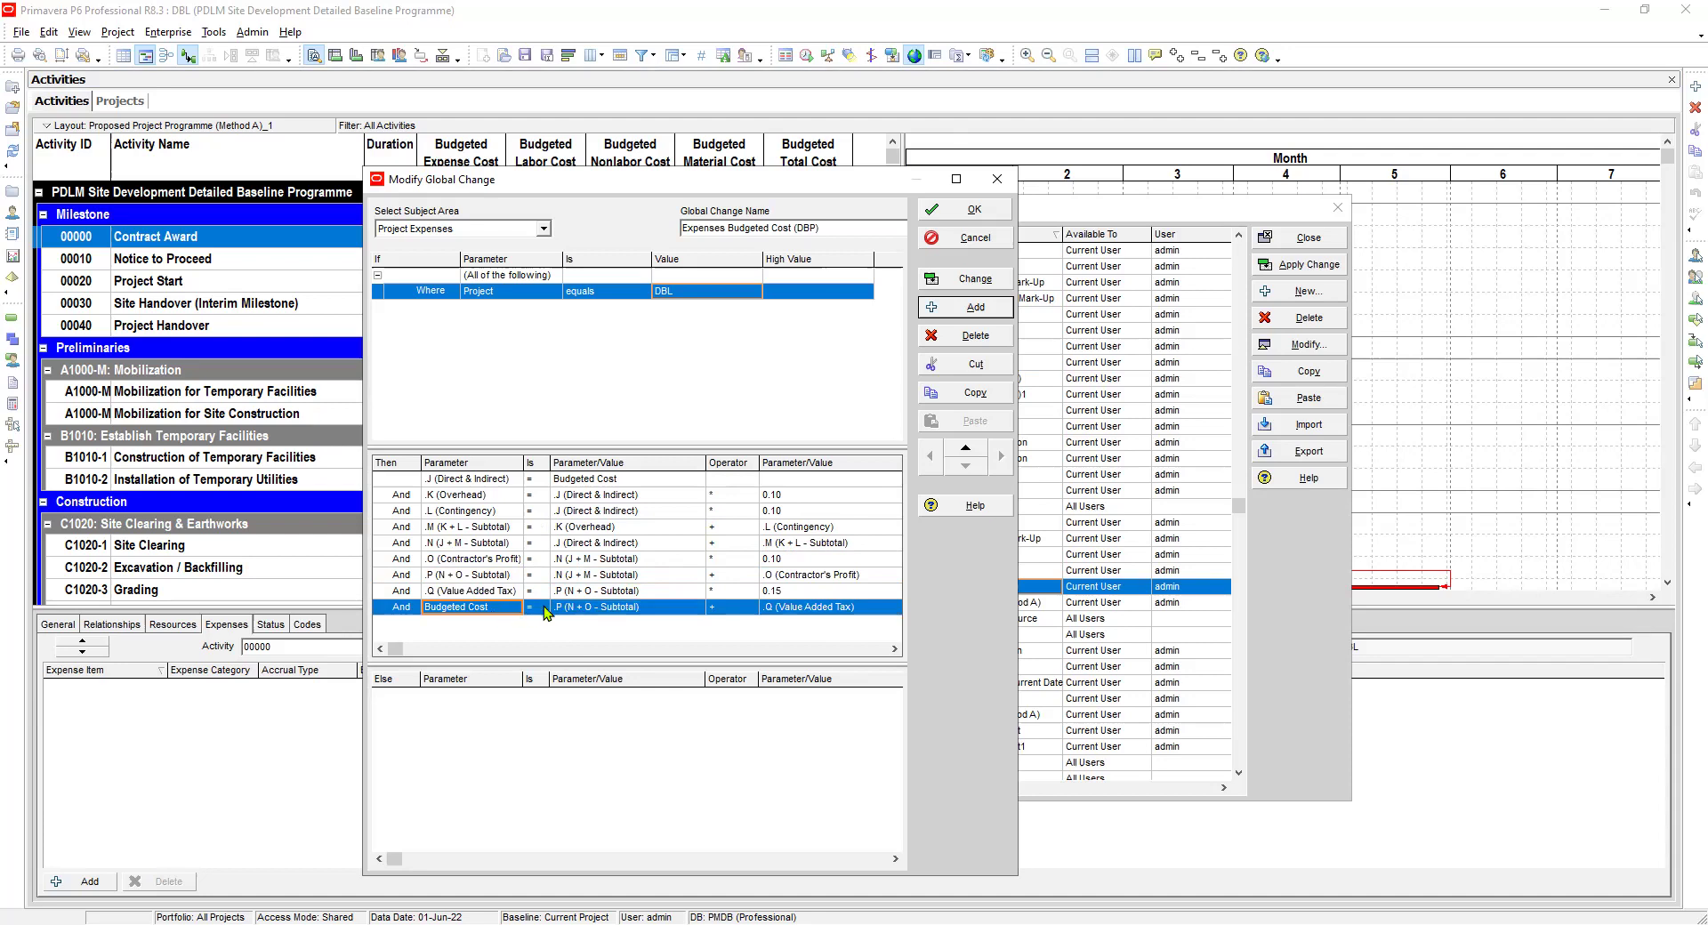
click(454, 575)
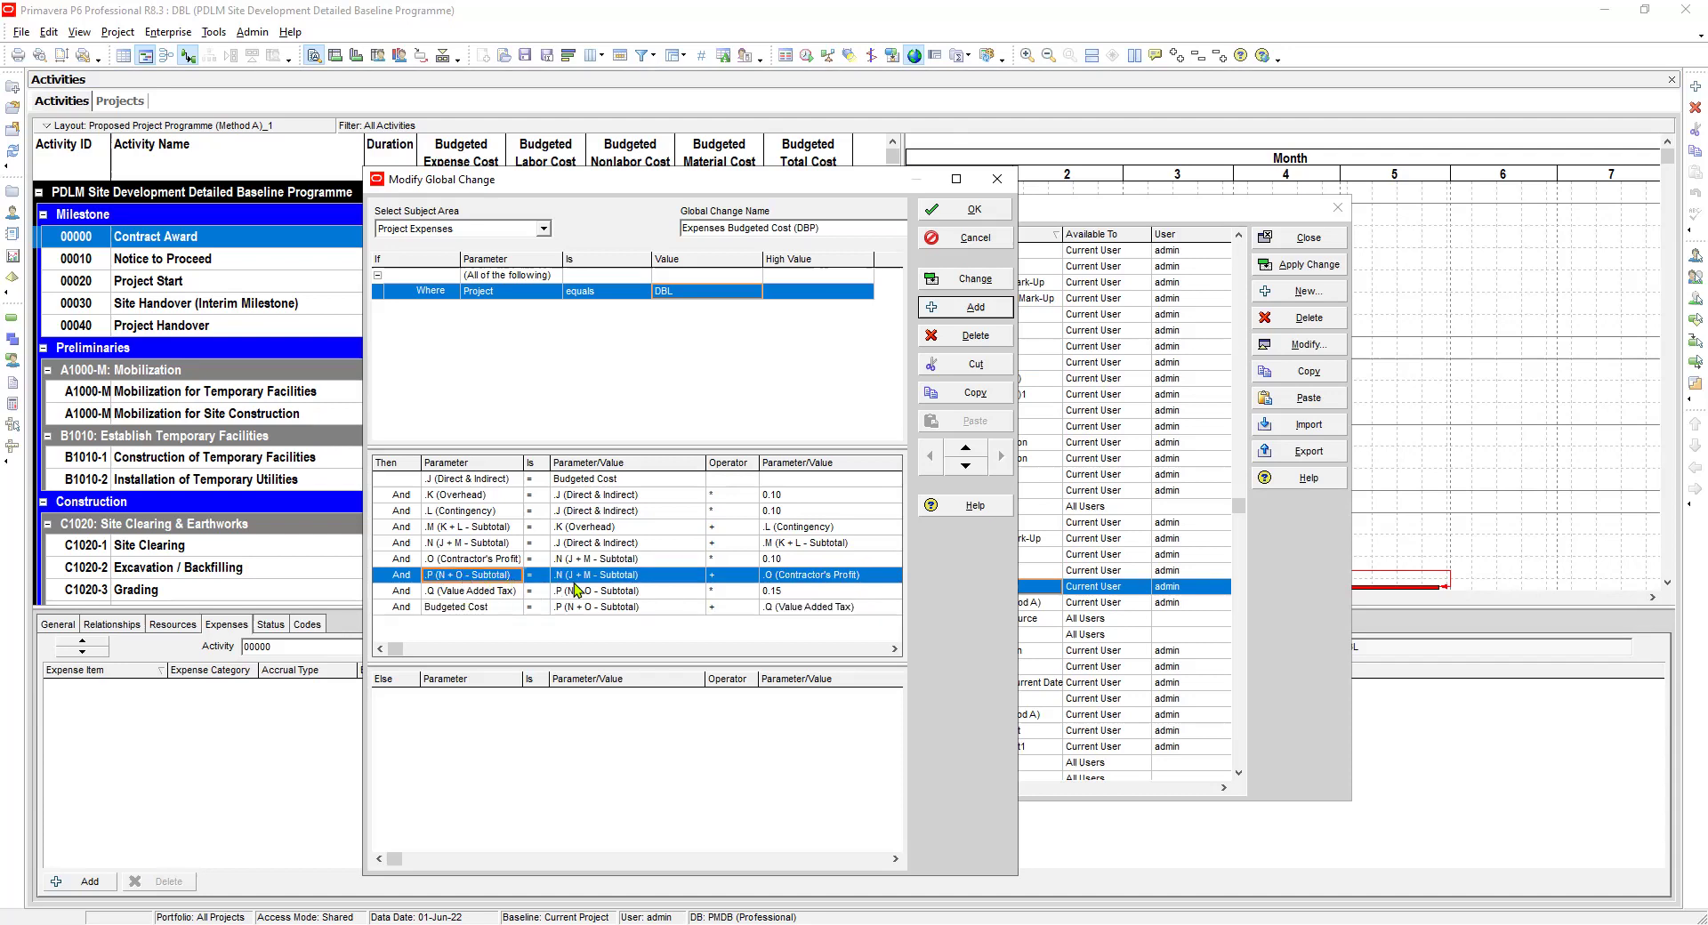
click(478, 594)
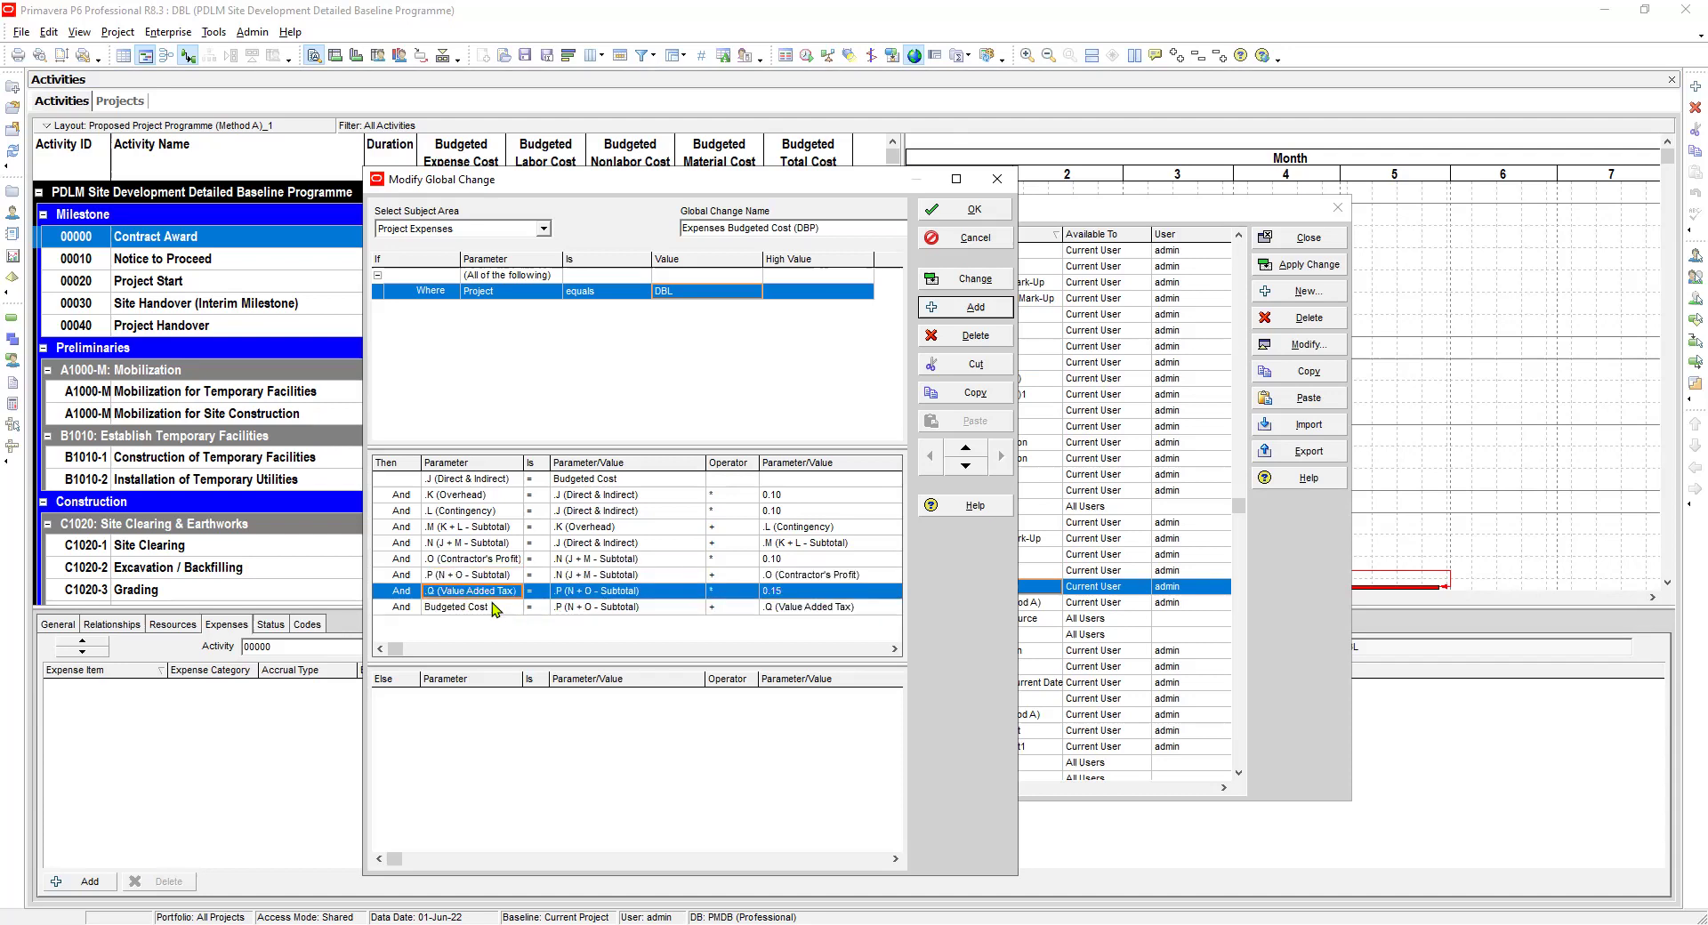
click(567, 608)
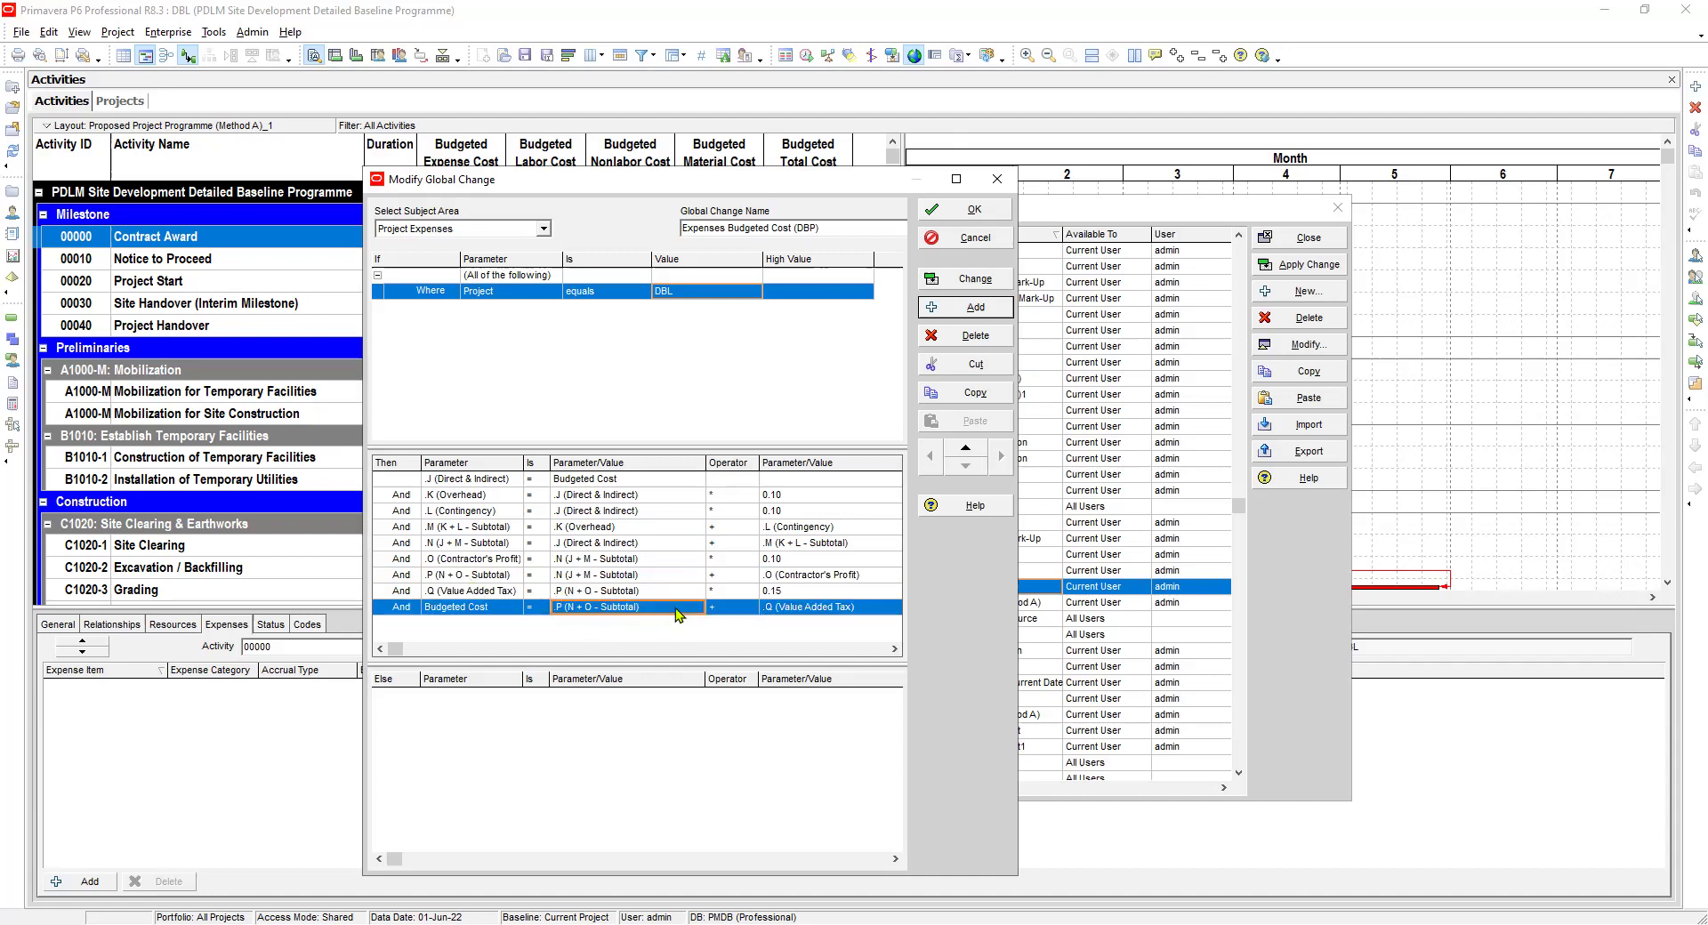
key(Right)
key(Right)
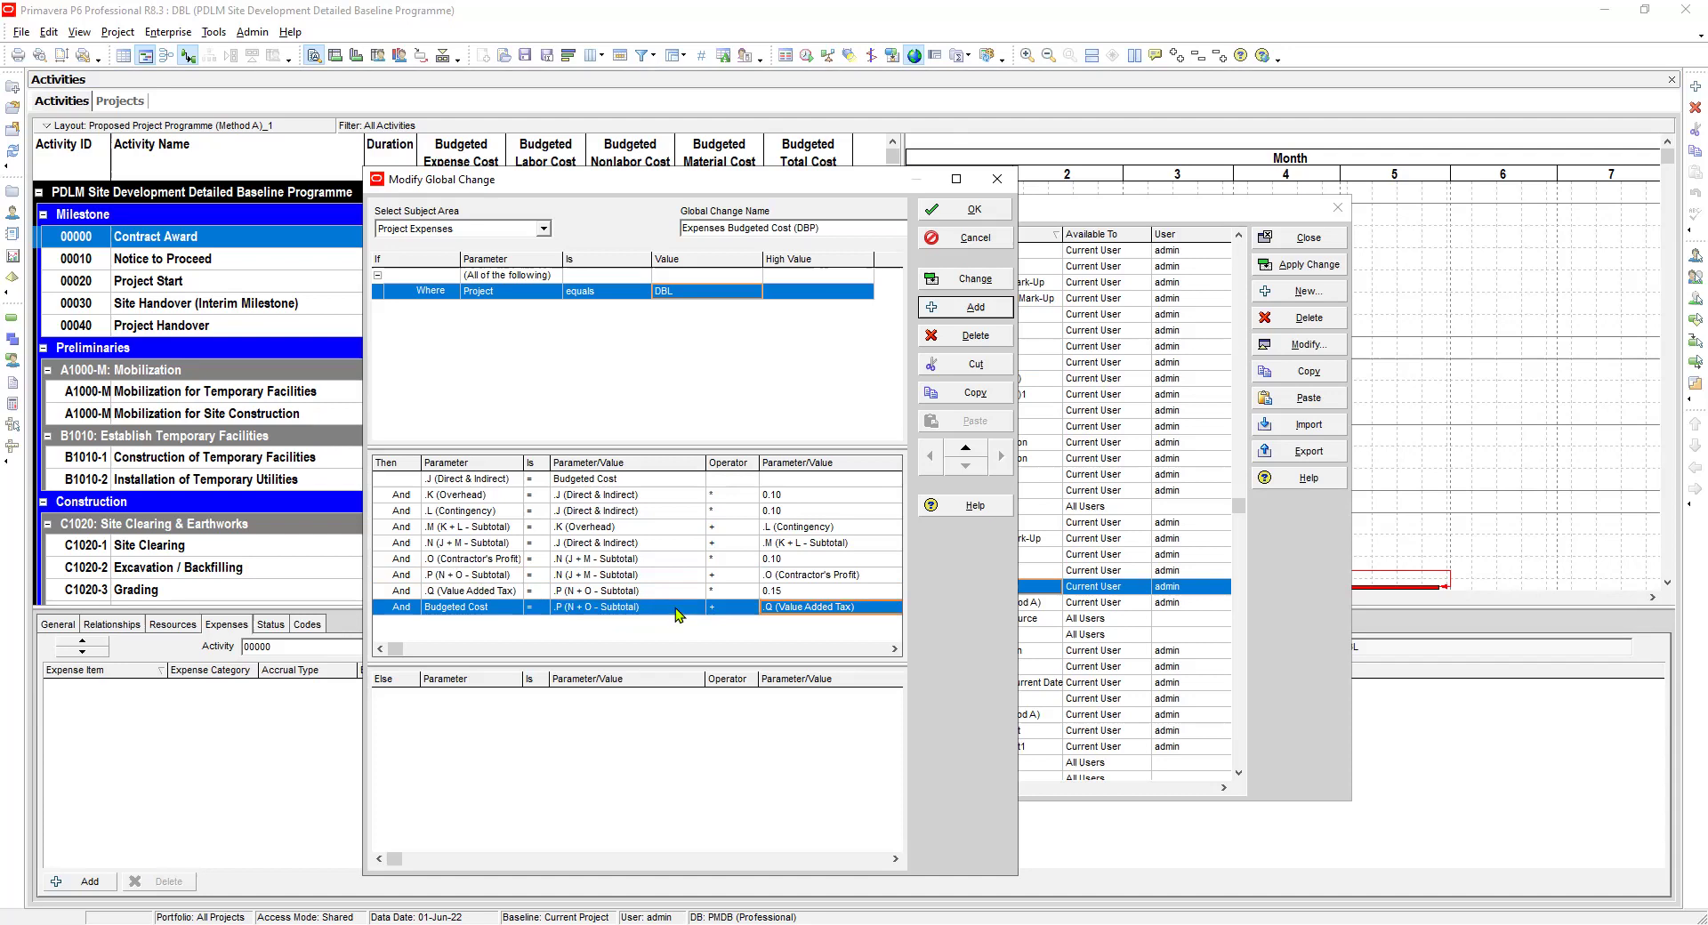
key(Up)
key(Left)
key(Down)
key(Right)
key(Up)
key(Up)
key(Up)
key(Up)
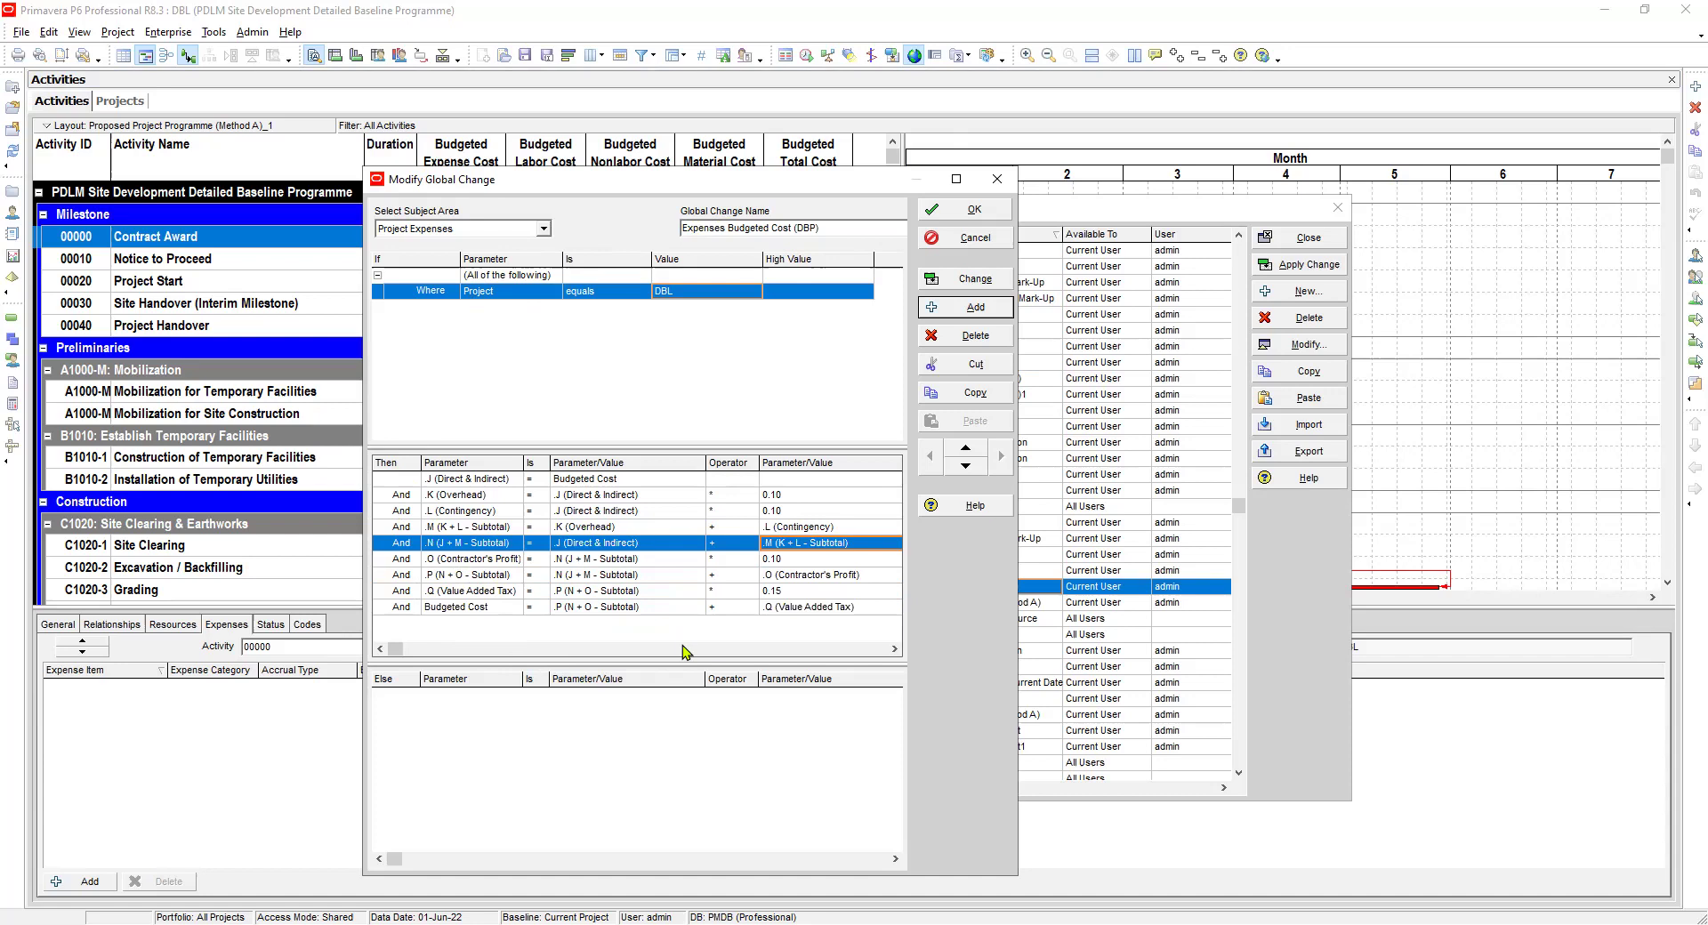
key(Down)
key(Down)
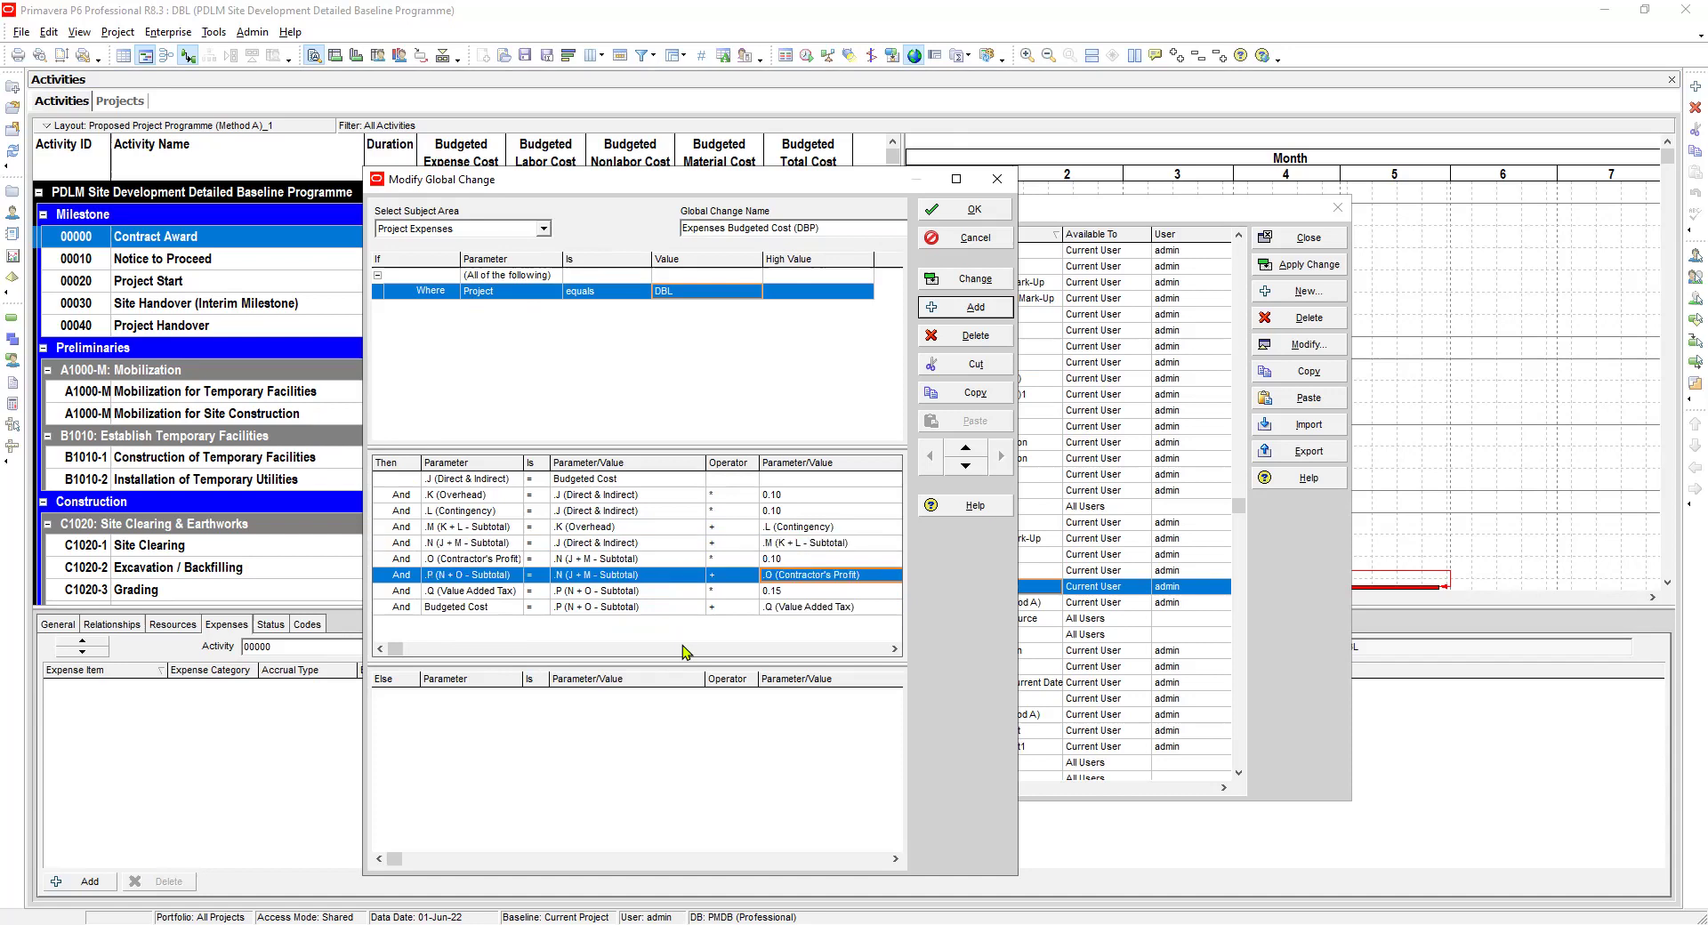
Apply the Expenses Budgeted Cost (DBP) global change to project DBL without saving the log file, and close the Global Change window
click(970, 279)
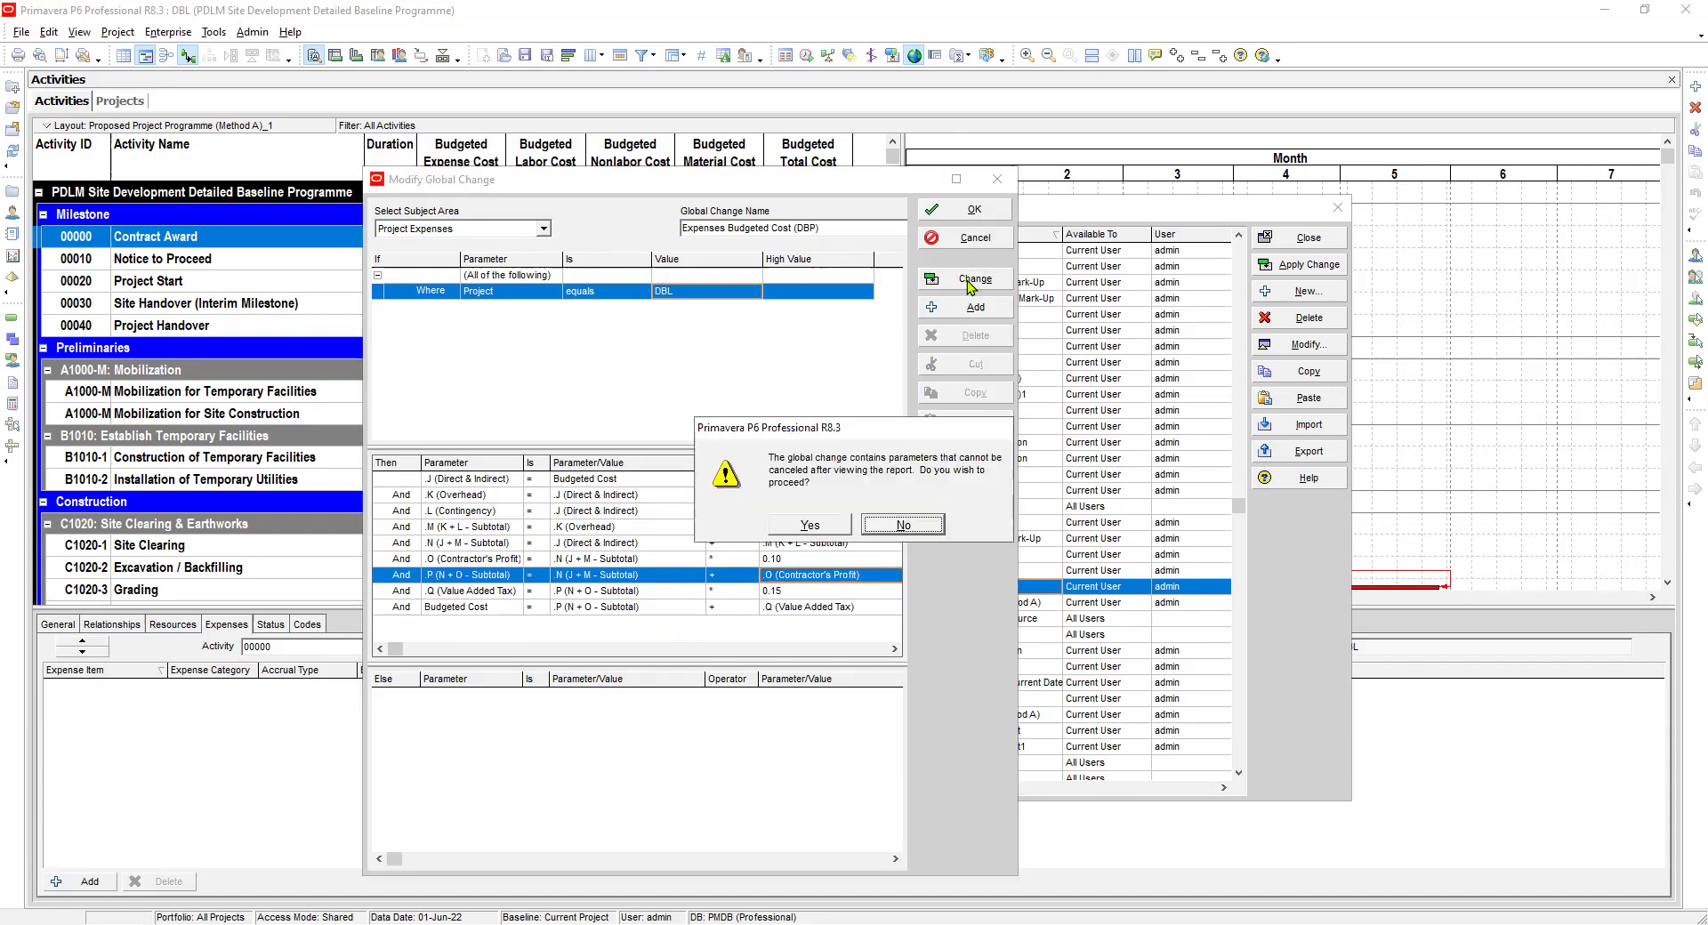
key(Left)
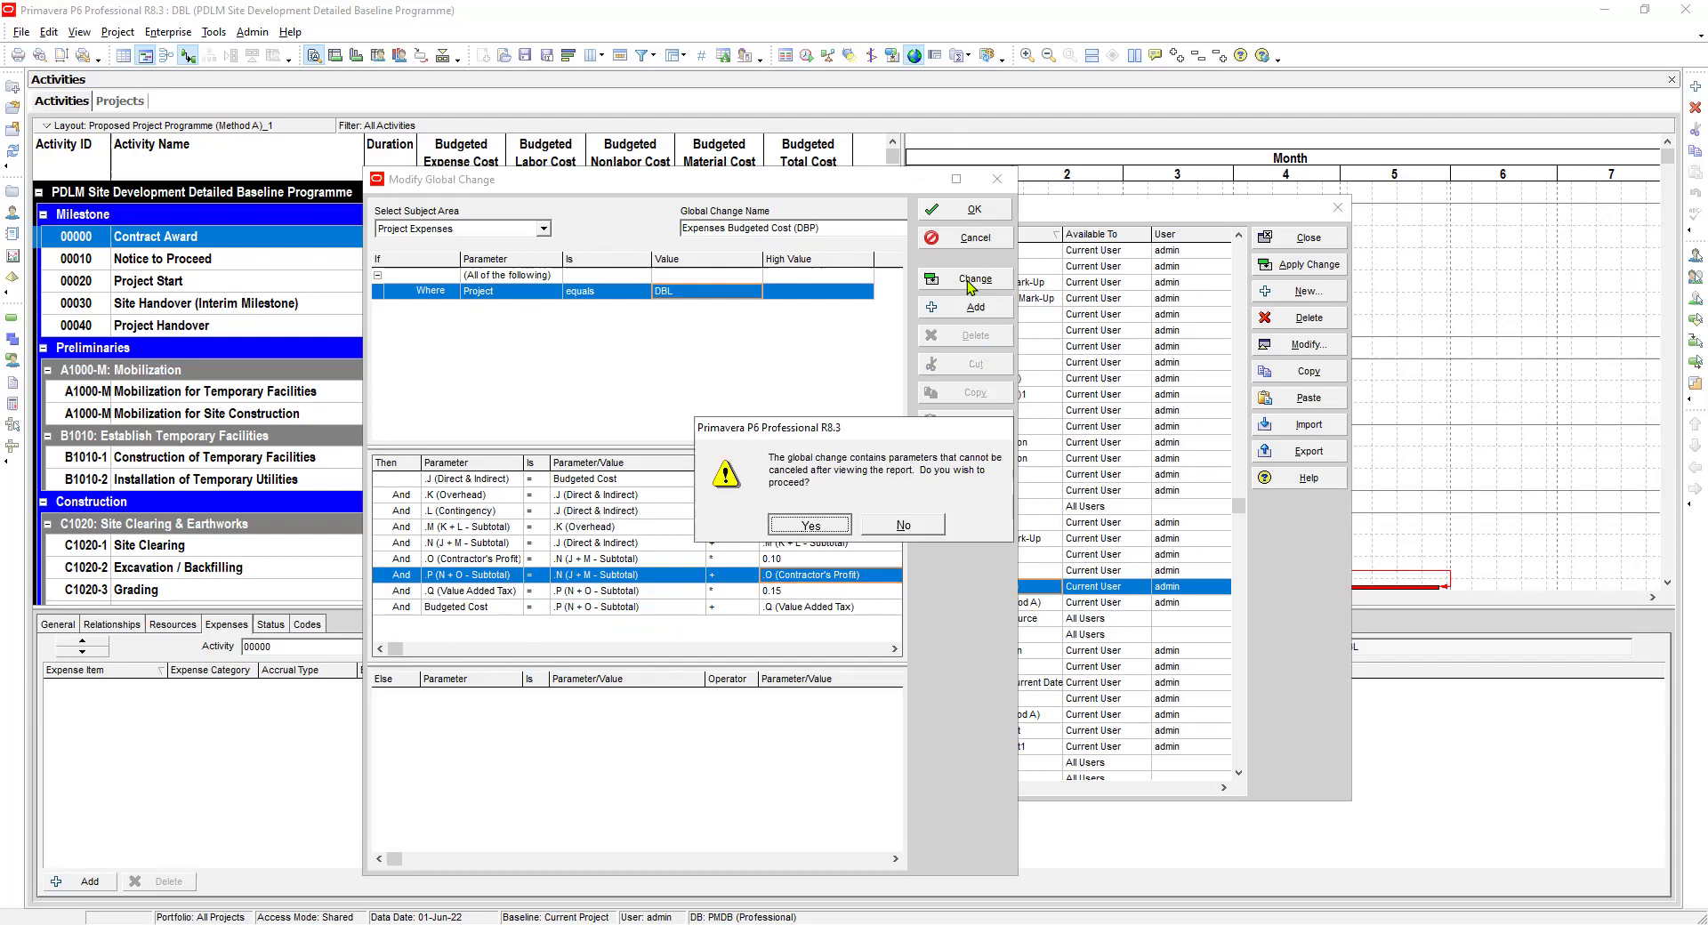
key(Return)
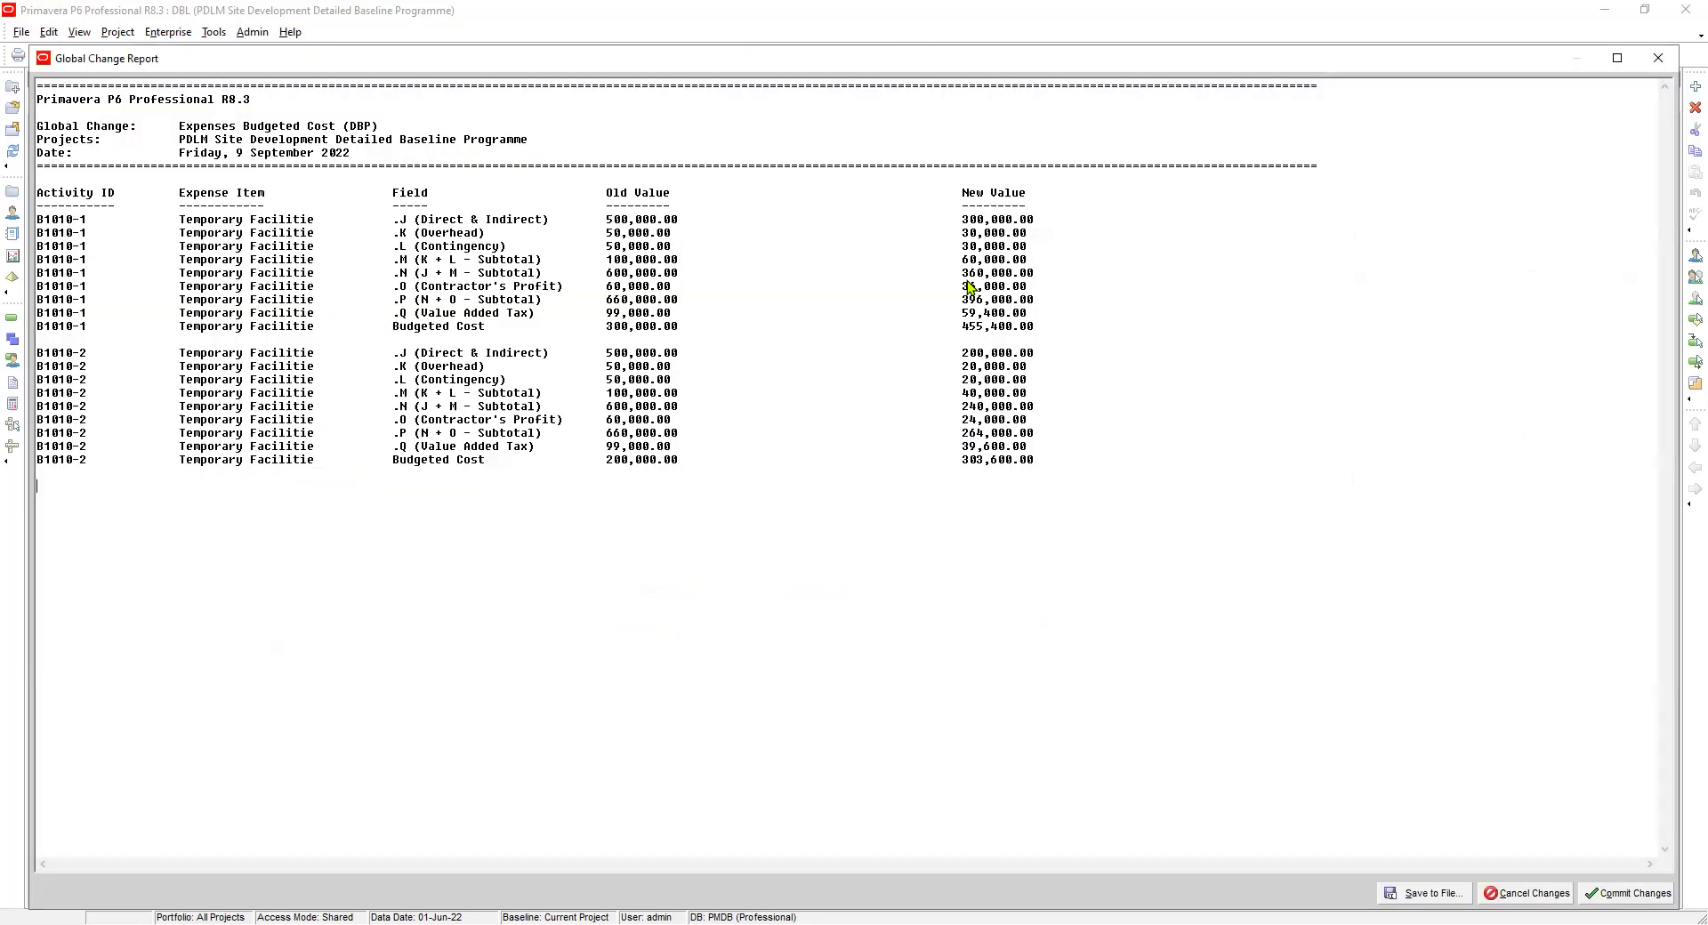
click(1551, 904)
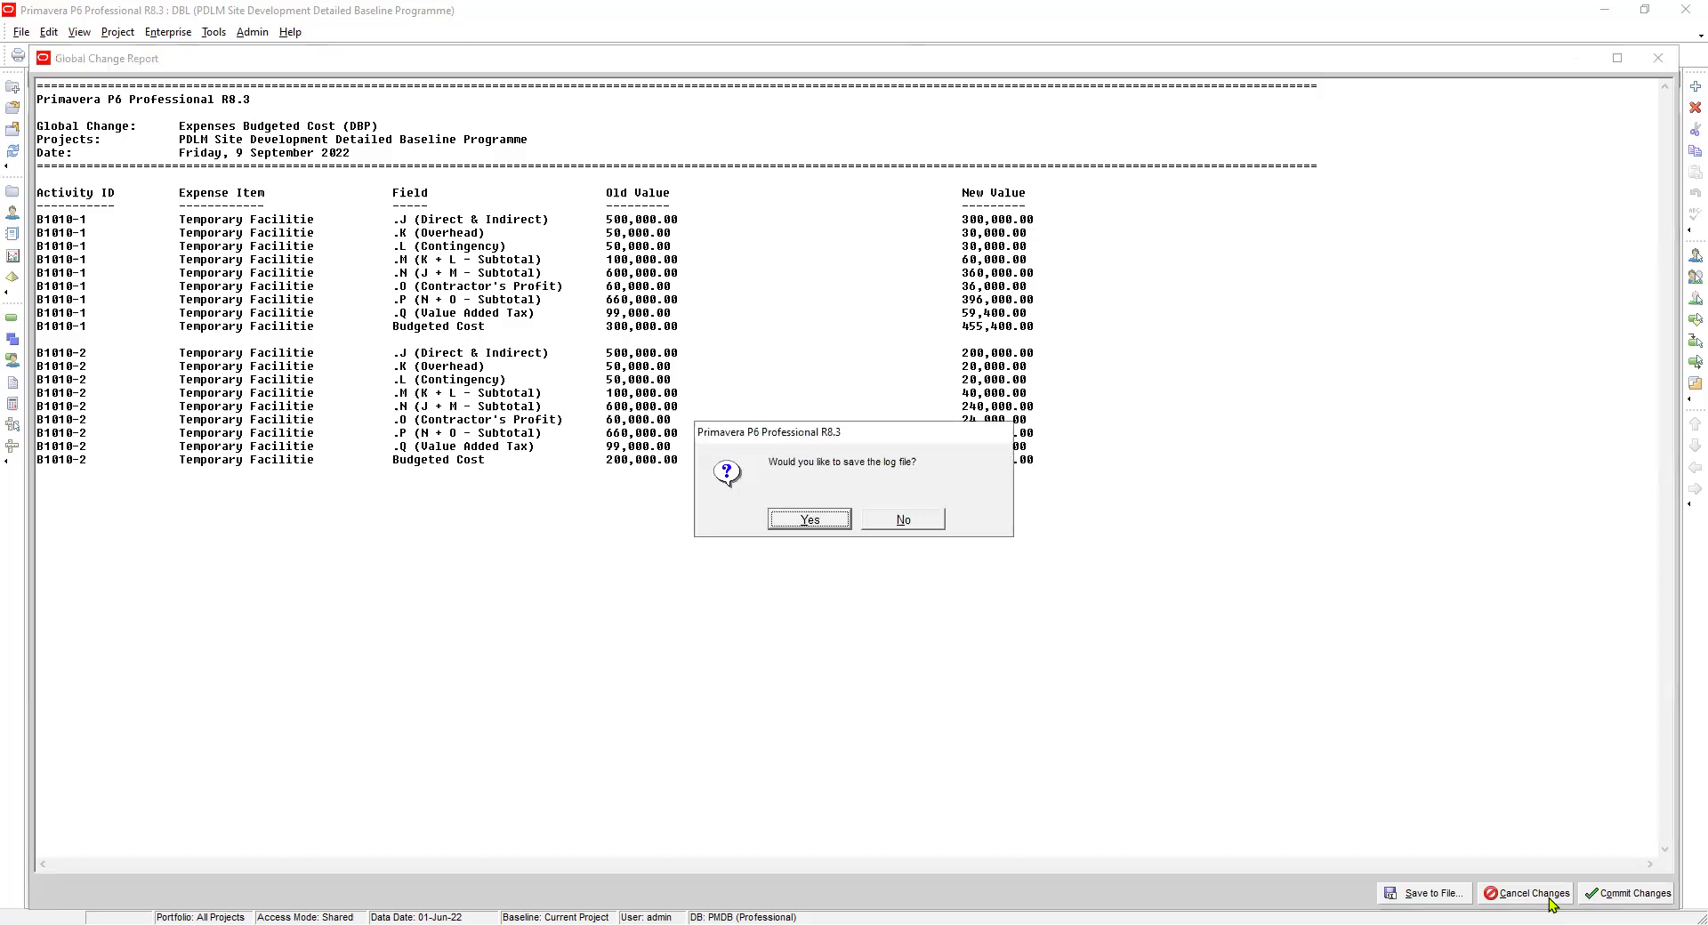
key(n)
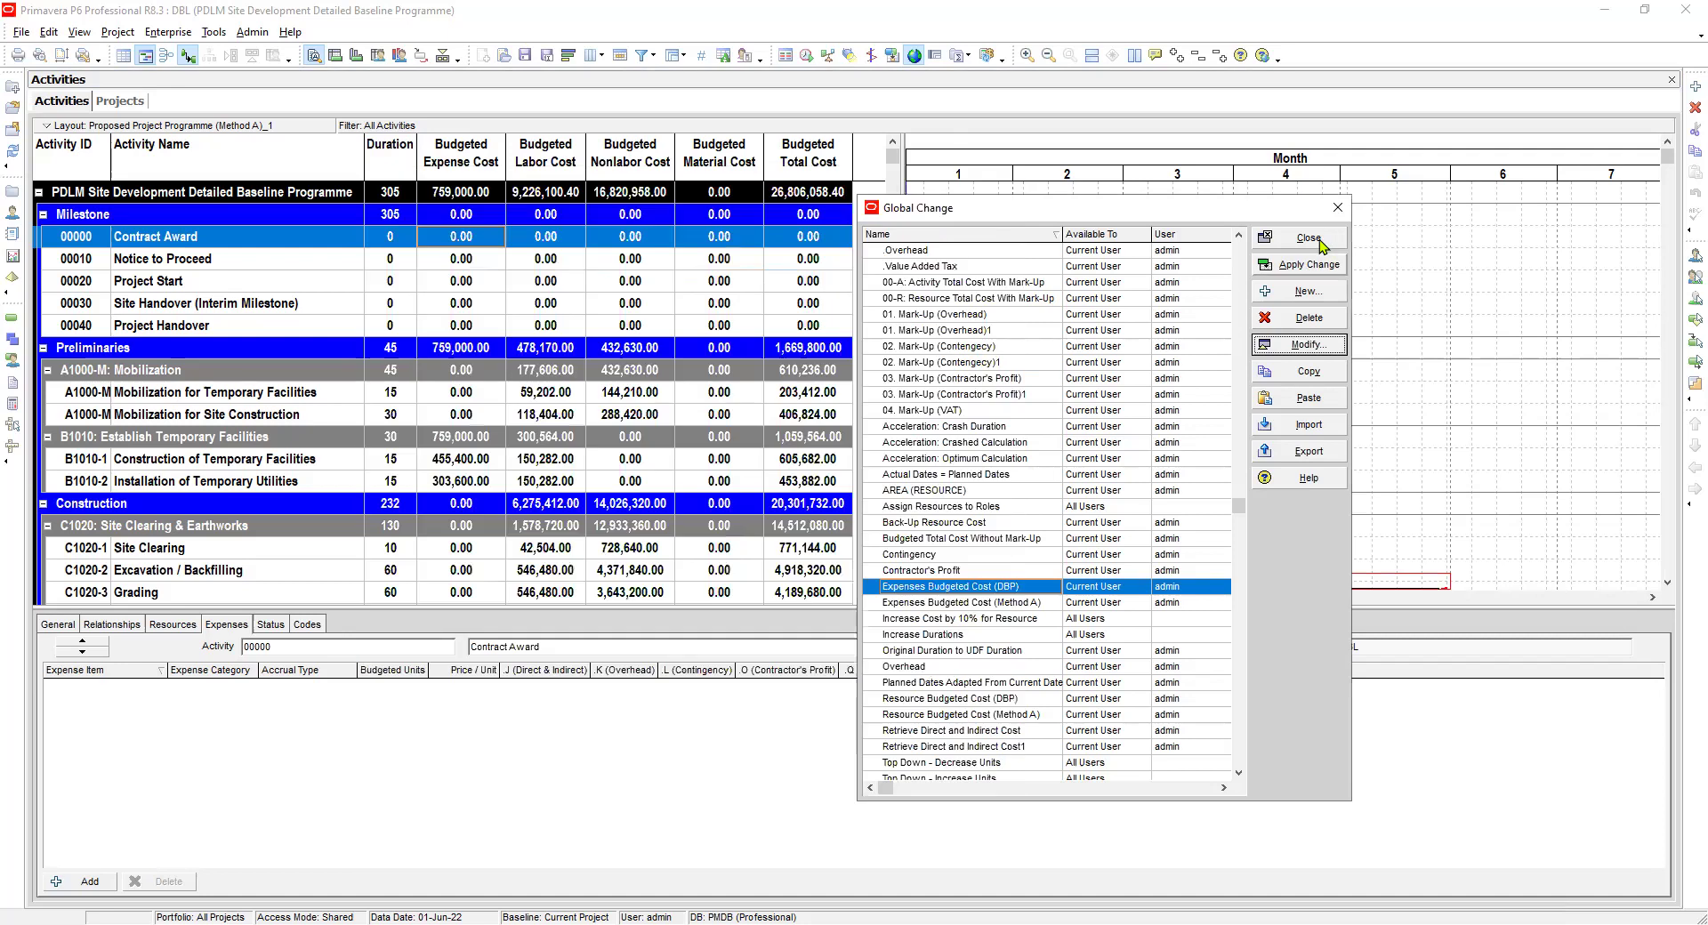
click(1321, 246)
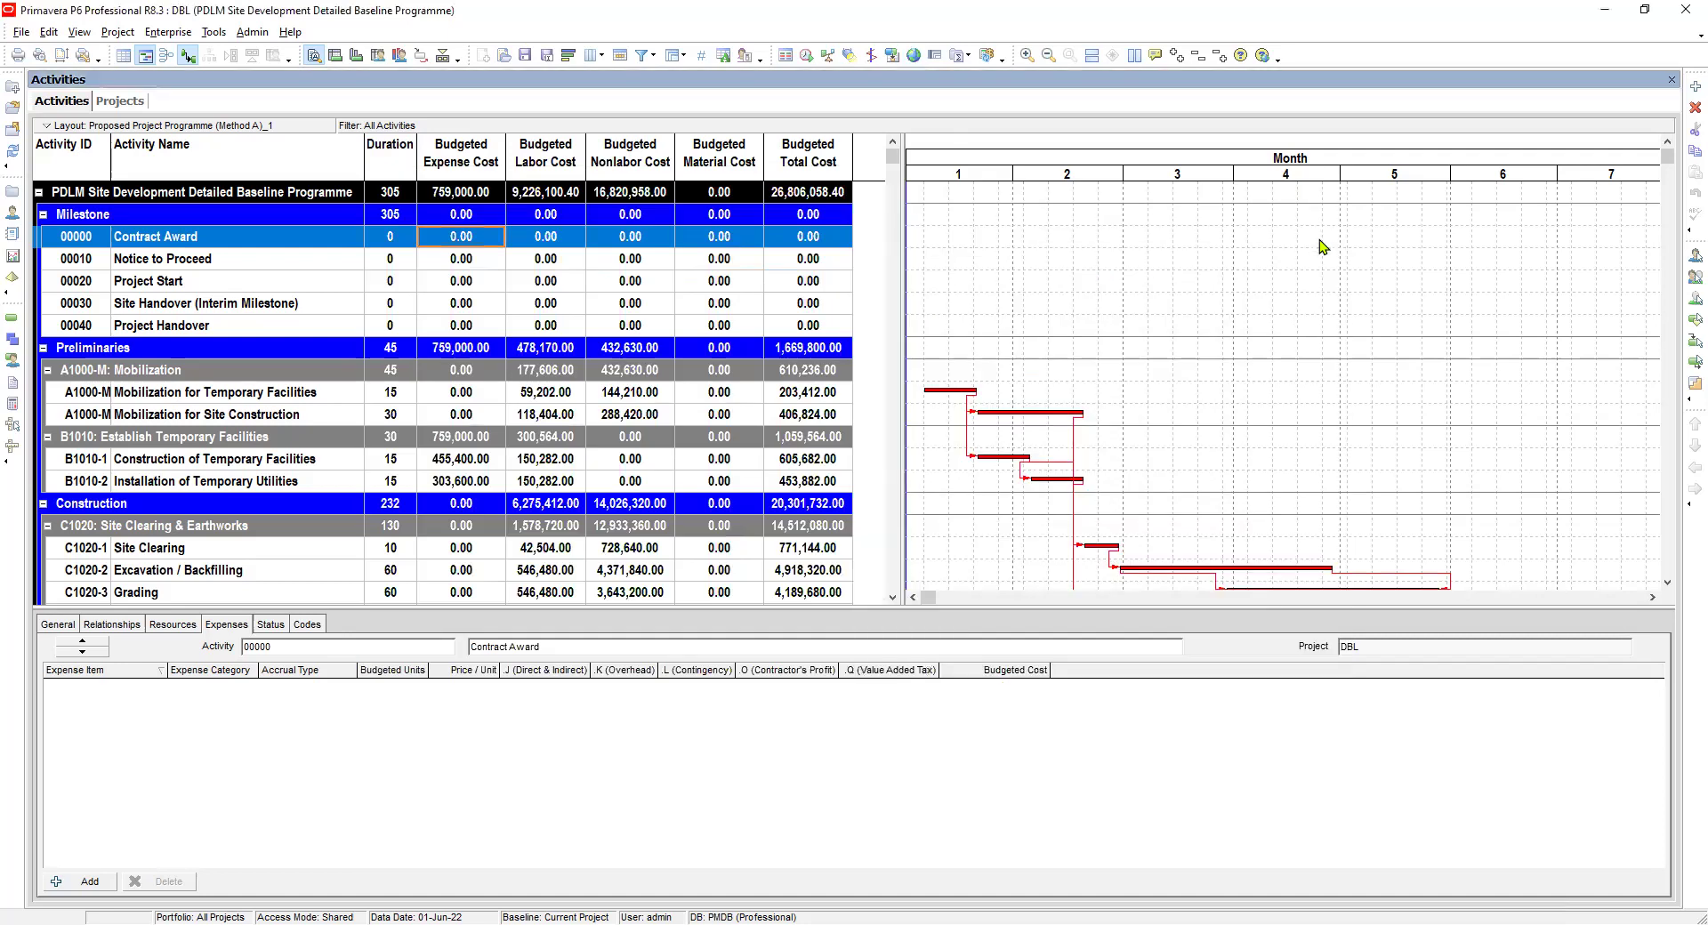
Check the programme-level Budgeted Expense Cost and enlarge the activity table to show more activities
click(478, 194)
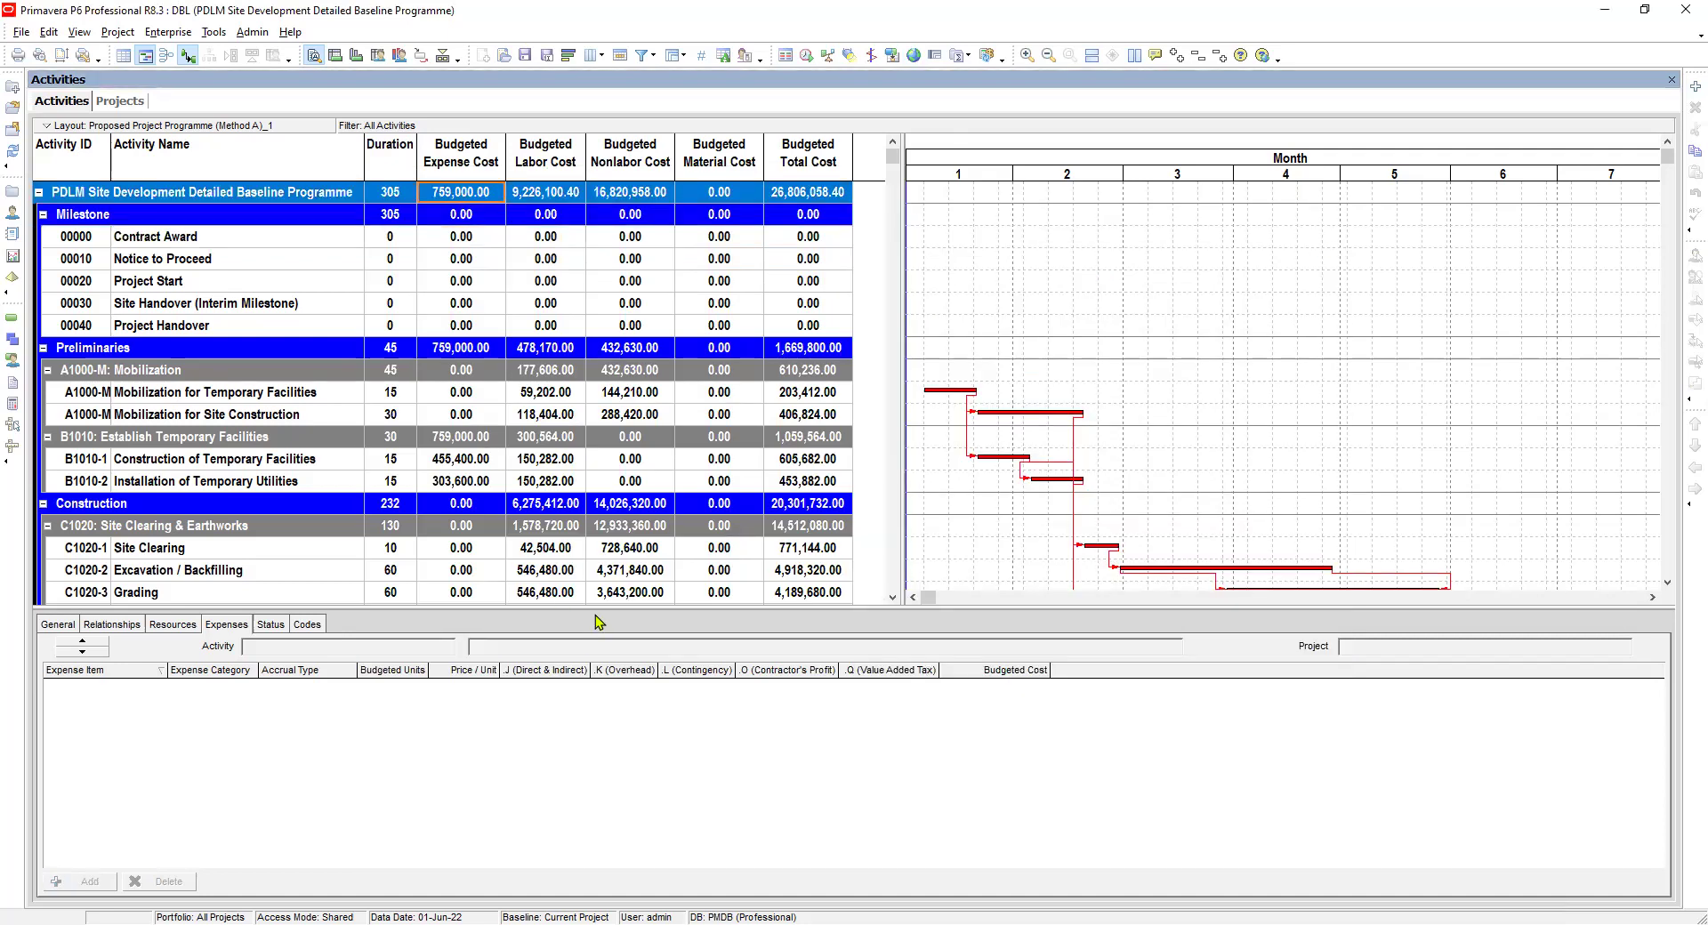
drag(596, 606, 601, 700)
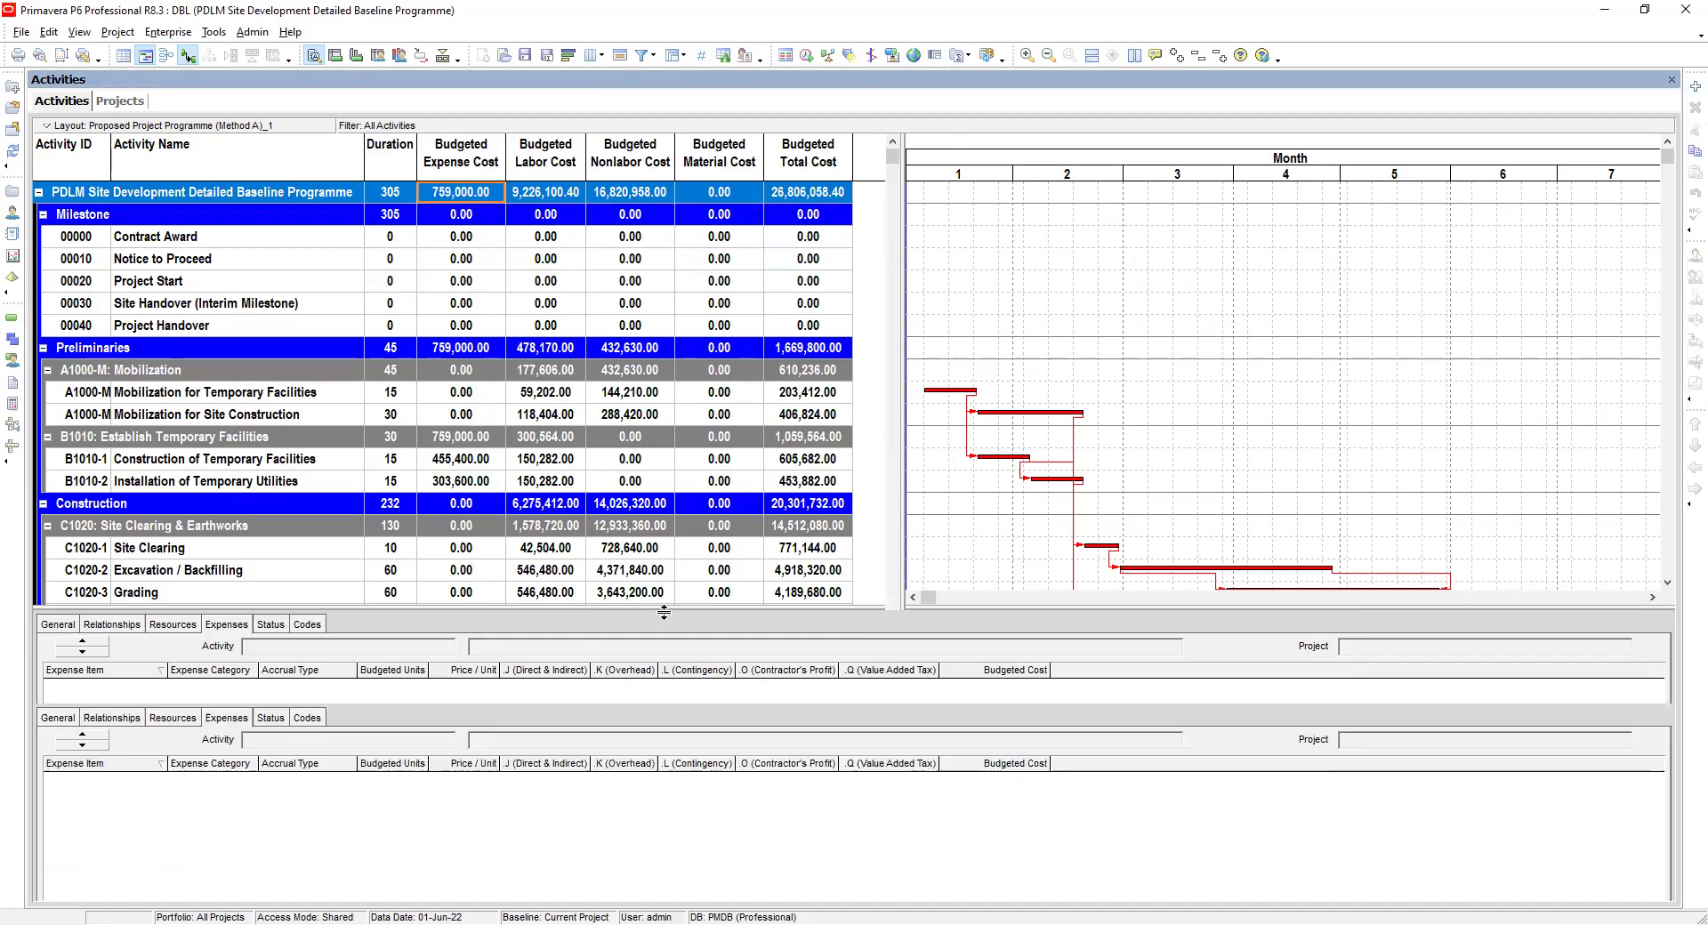
click(649, 550)
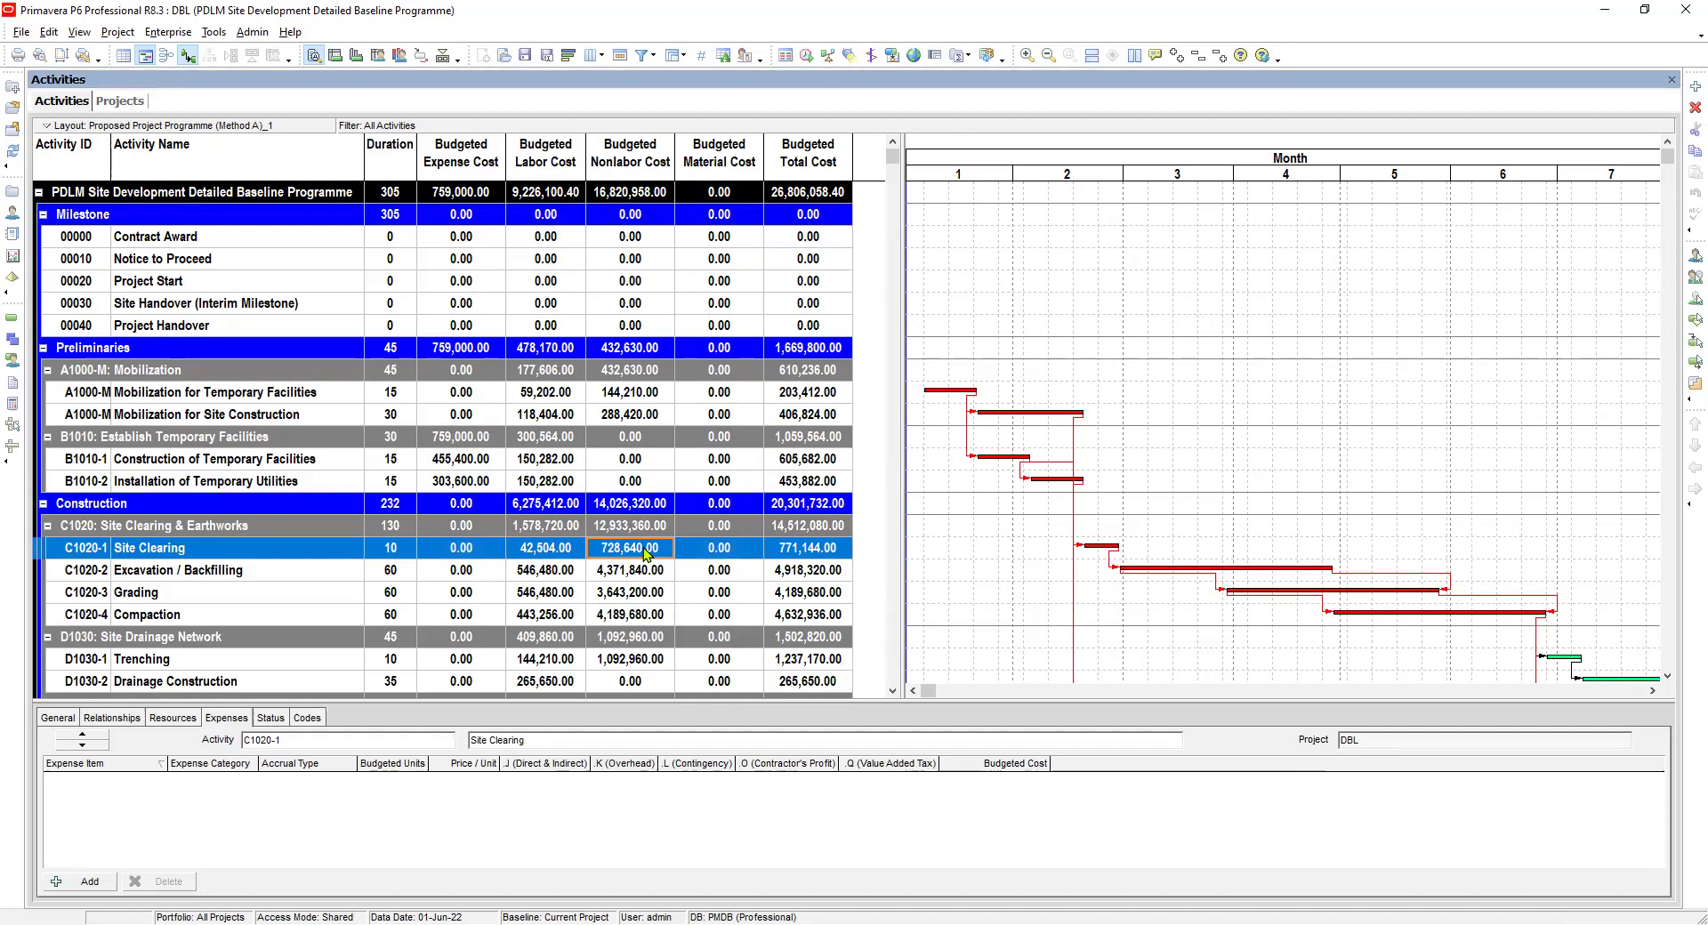
Examine the DBL programme's overall Budgeted Expense Cost and Budgeted Total Cost, slightly narrowing the activity table beside the Gantt chart
click(831, 197)
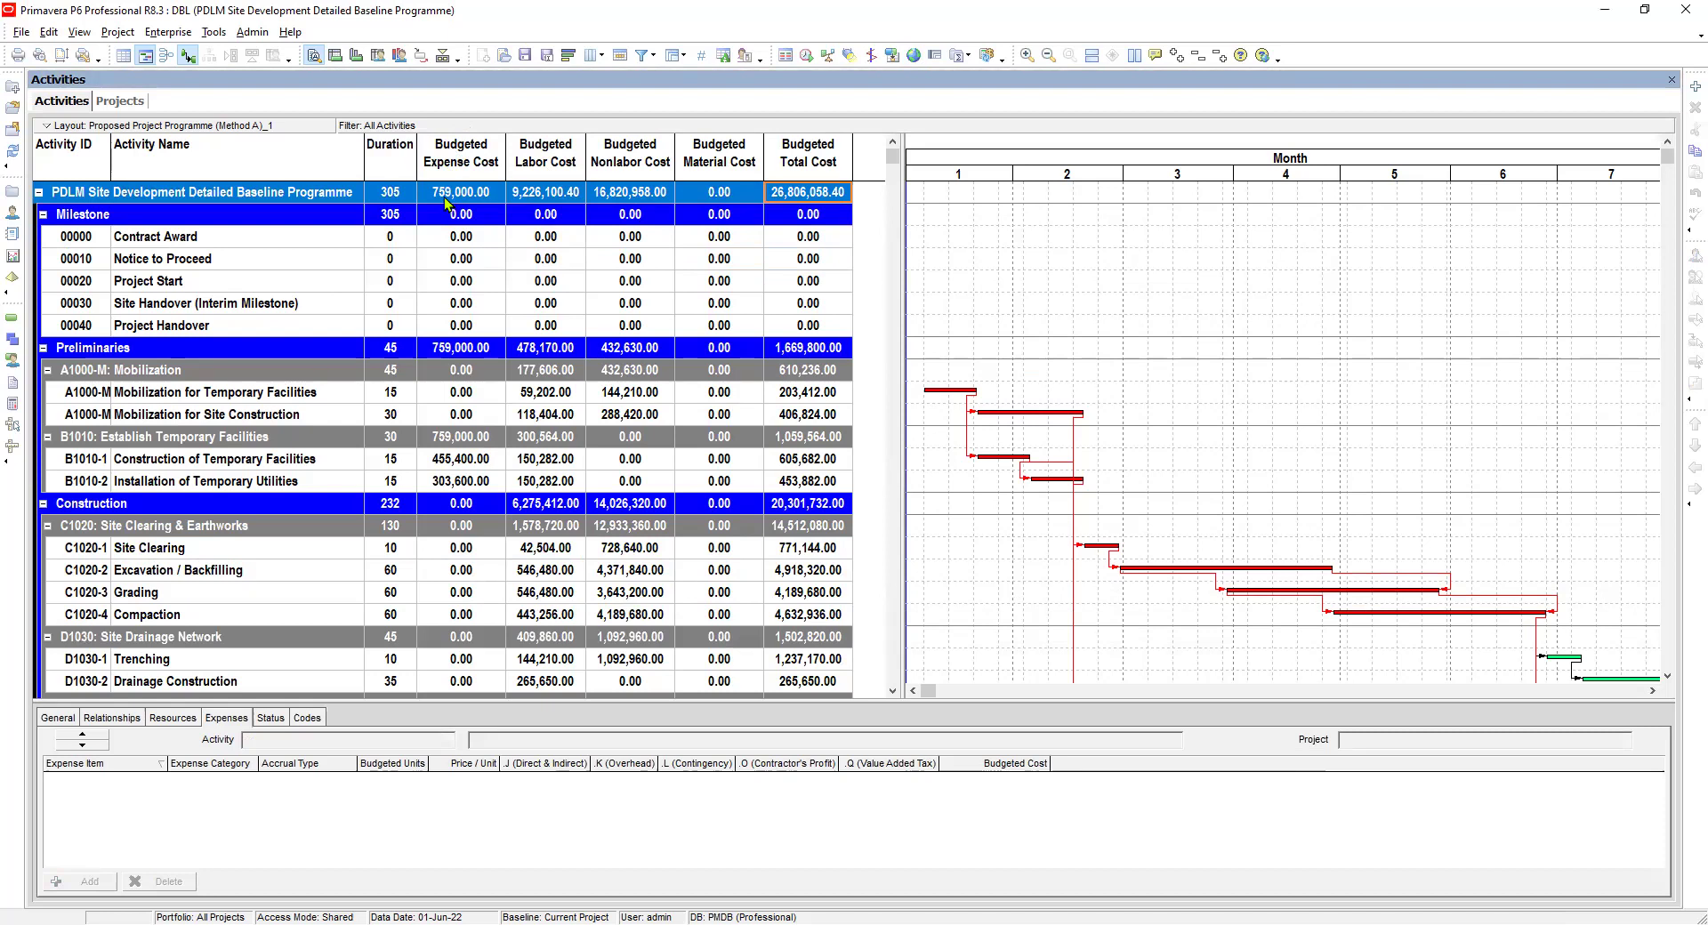
click(472, 194)
click(811, 197)
drag(902, 198, 880, 199)
click(804, 216)
click(819, 194)
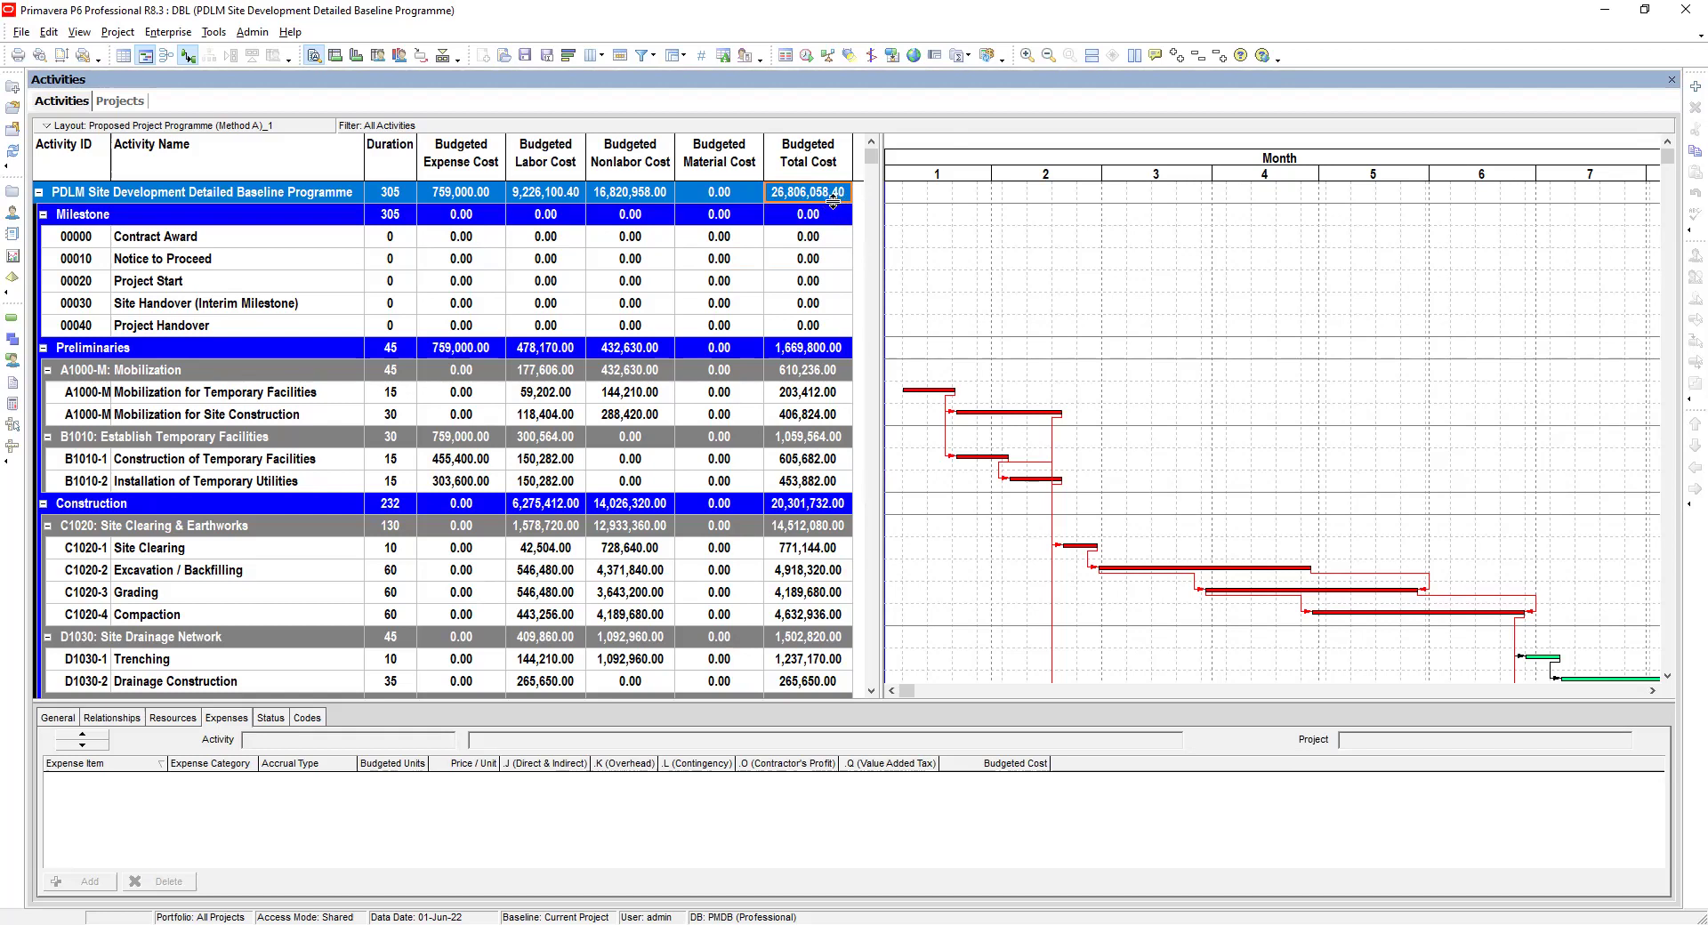
Open the TEN-A project, PDLM Site Development Tender Programme (Method A), for comparison with DBL
click(131, 102)
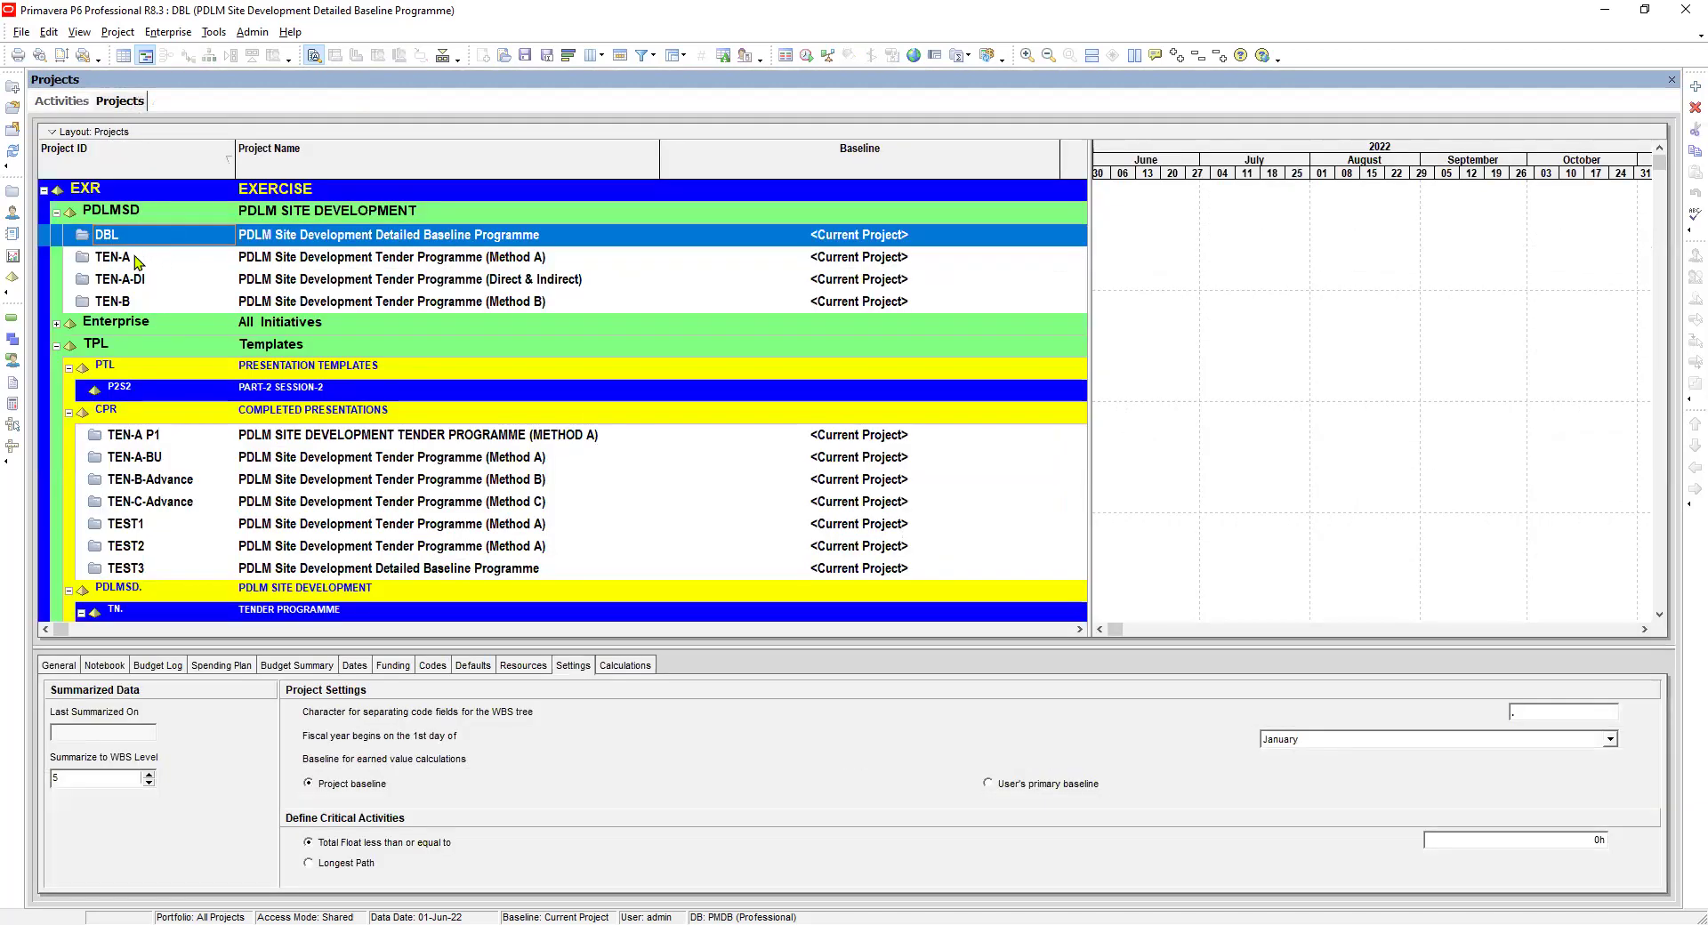
click(136, 259)
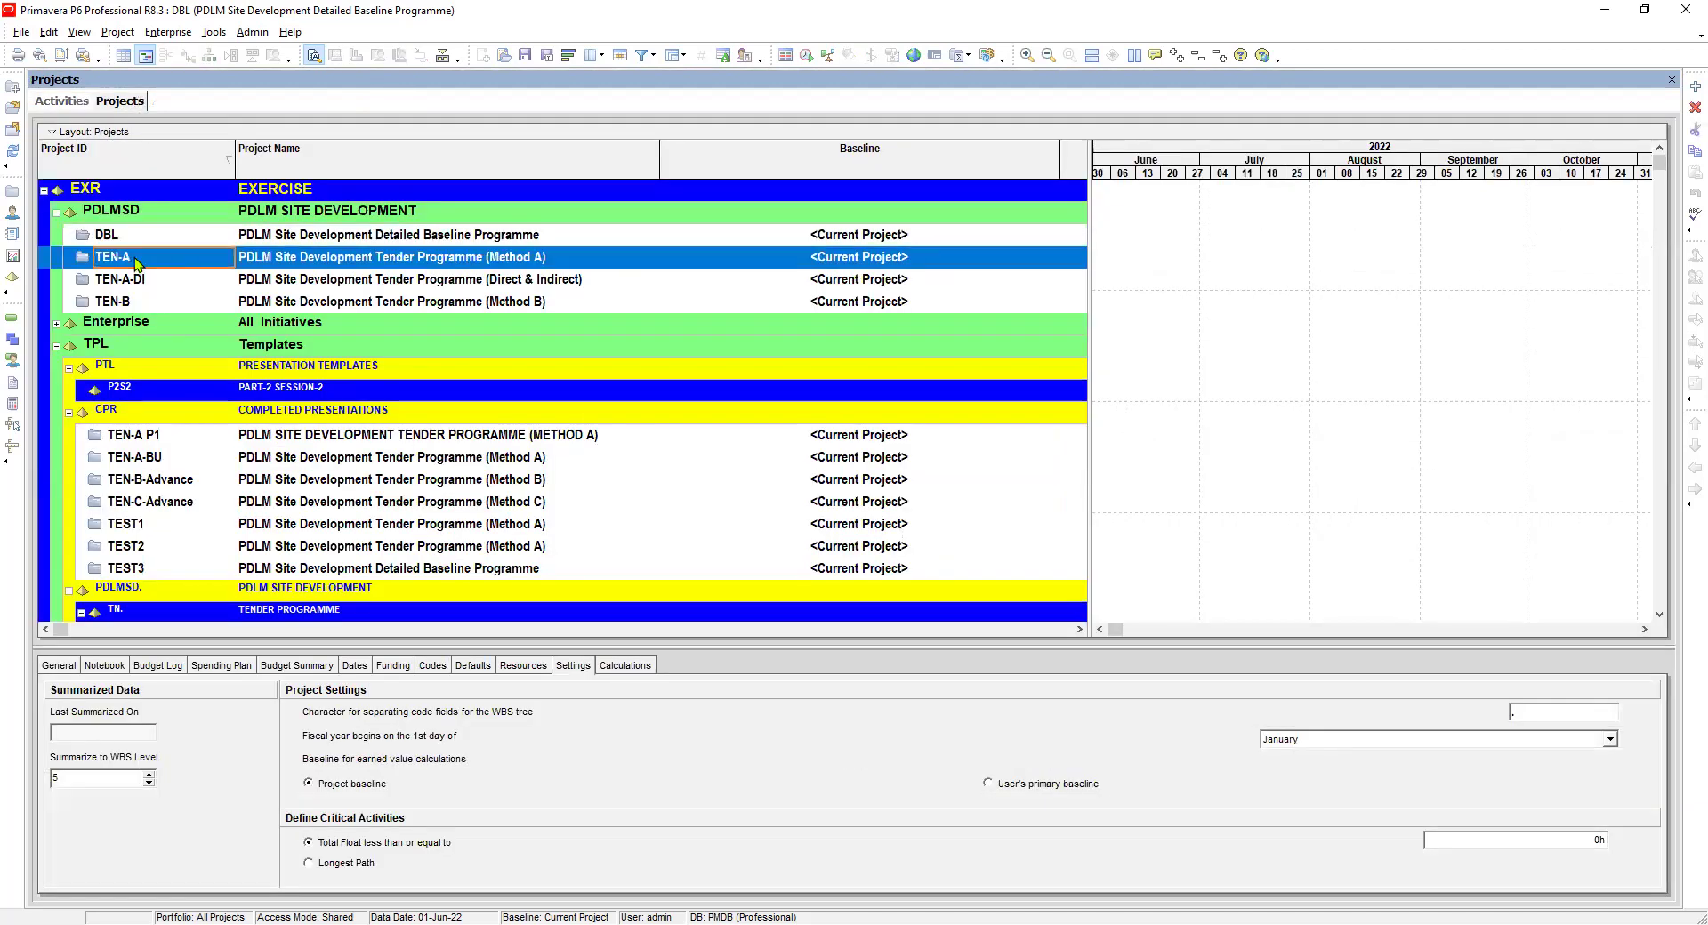
right_click(136, 264)
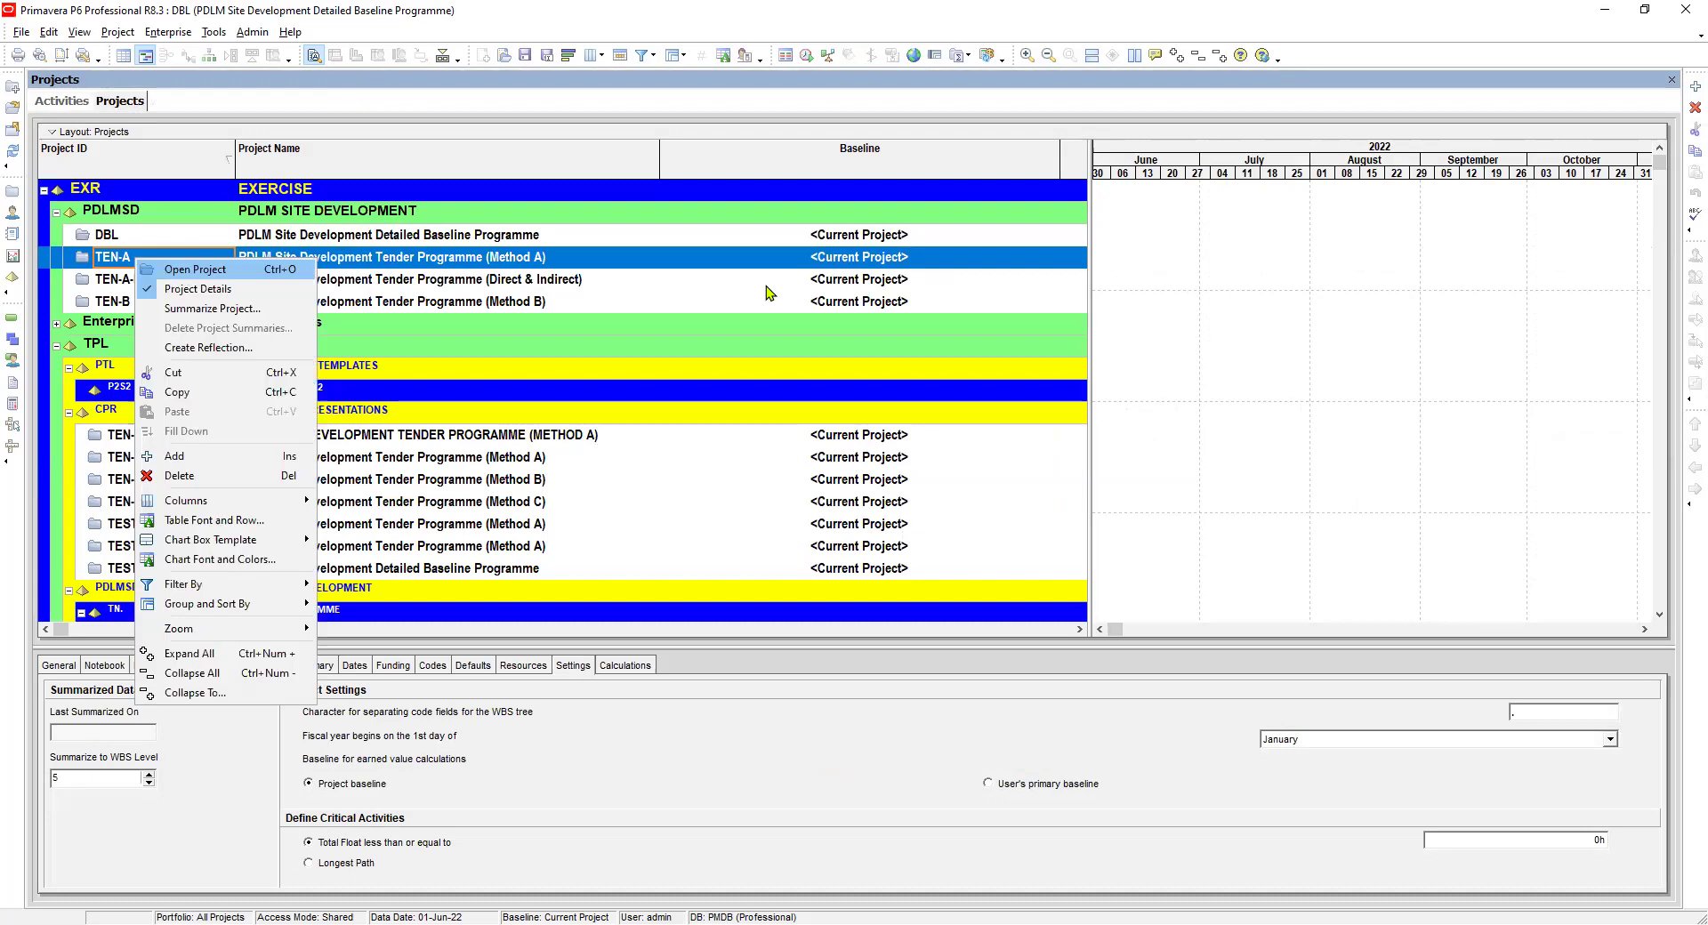
key(ctrl+o)
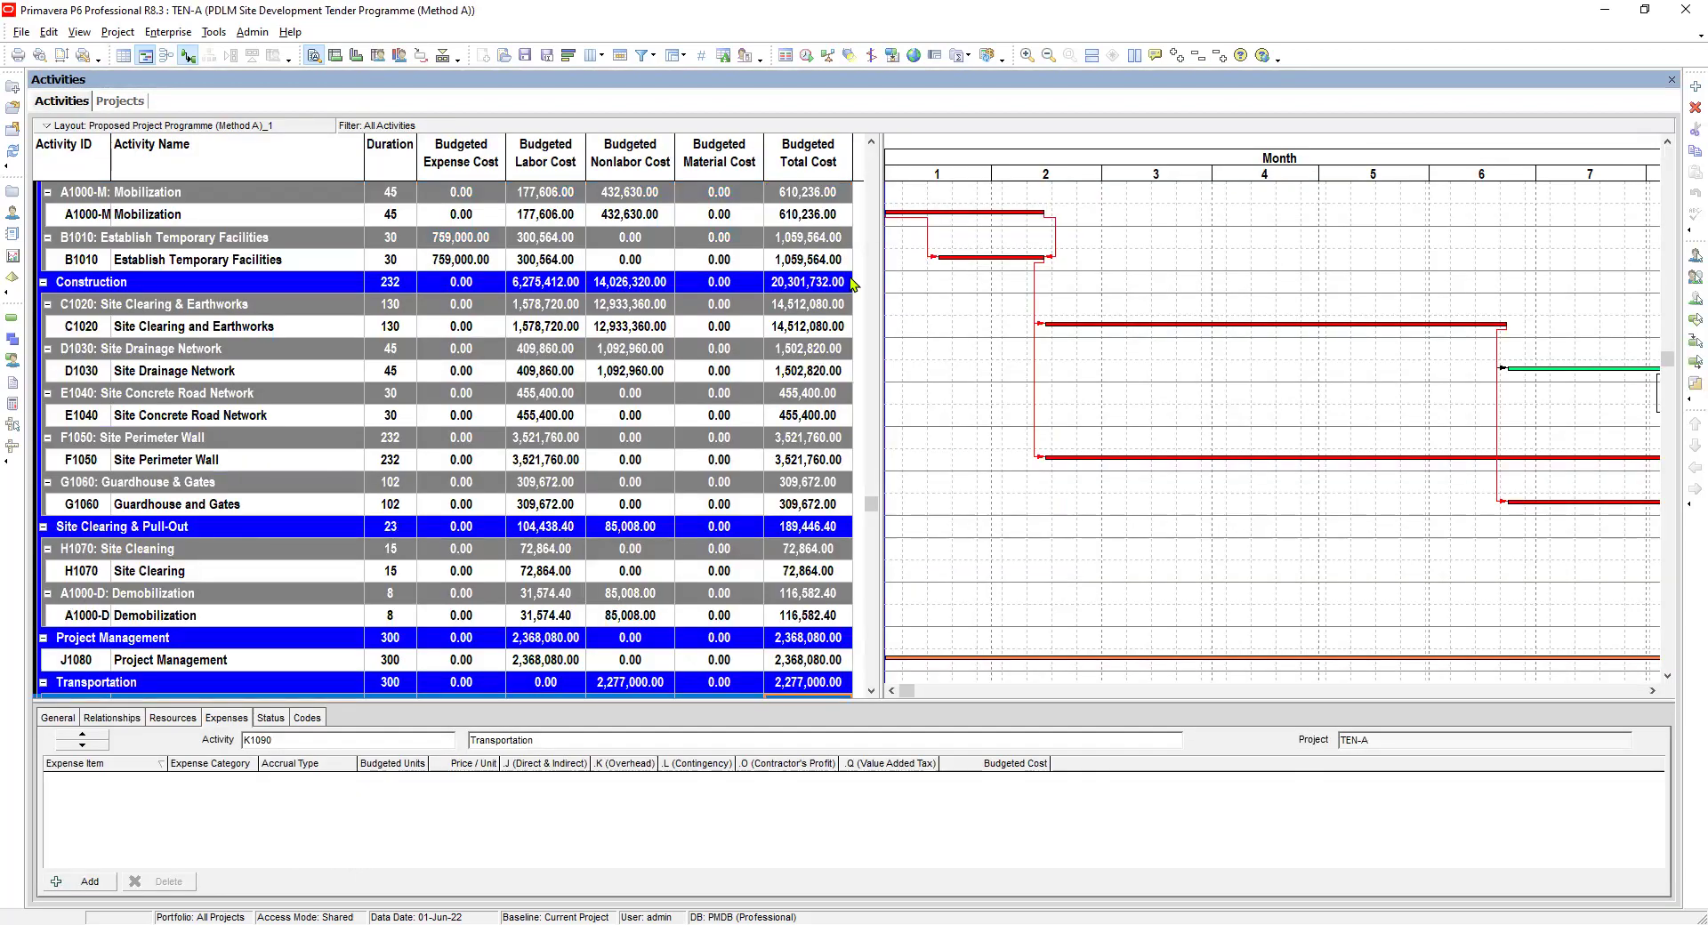
Examine the TEN-A programme's overall Budgeted Expense Cost and Budgeted Total Cost against those of DBL
drag(872, 503, 883, 140)
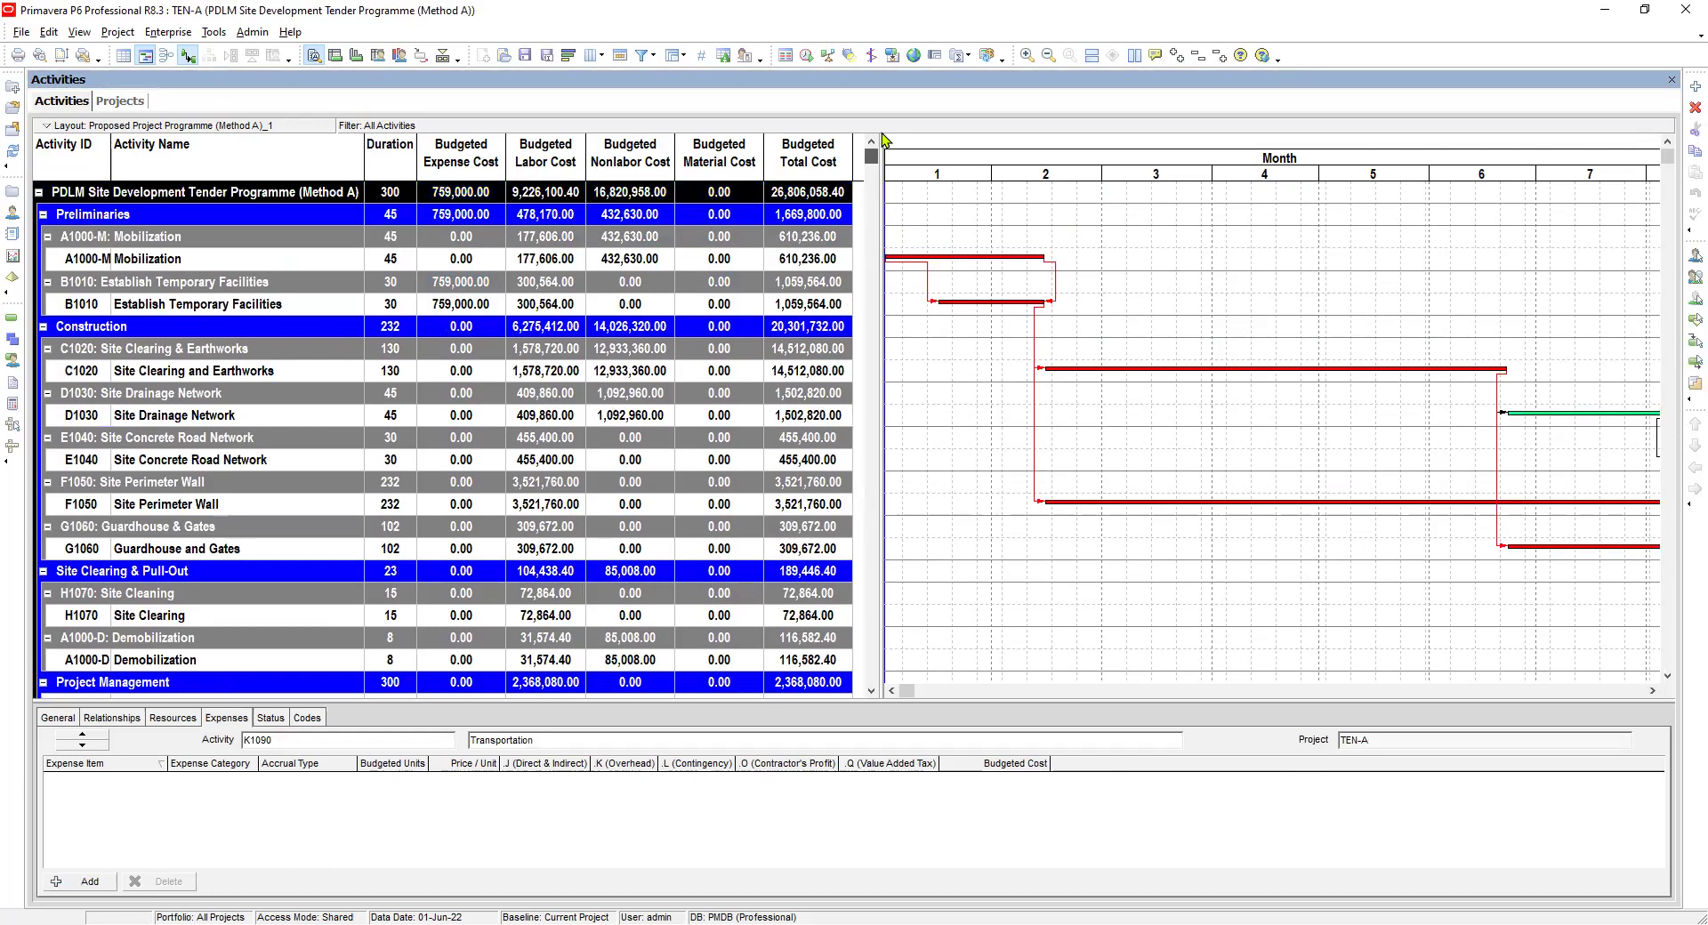
click(826, 194)
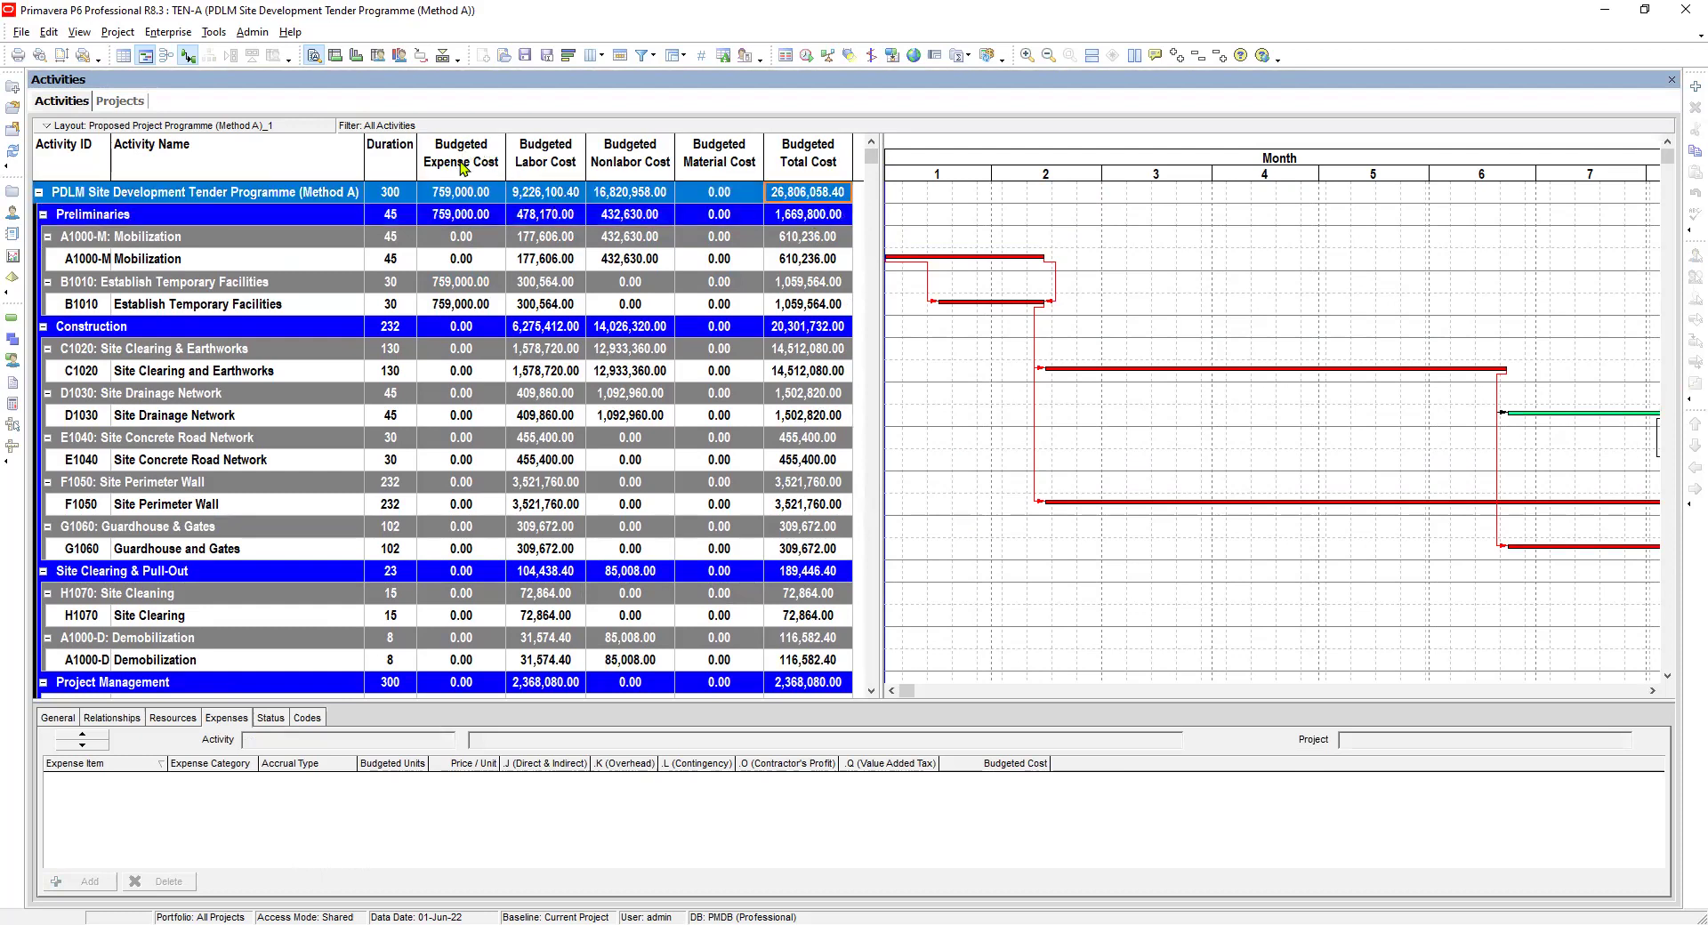
click(457, 194)
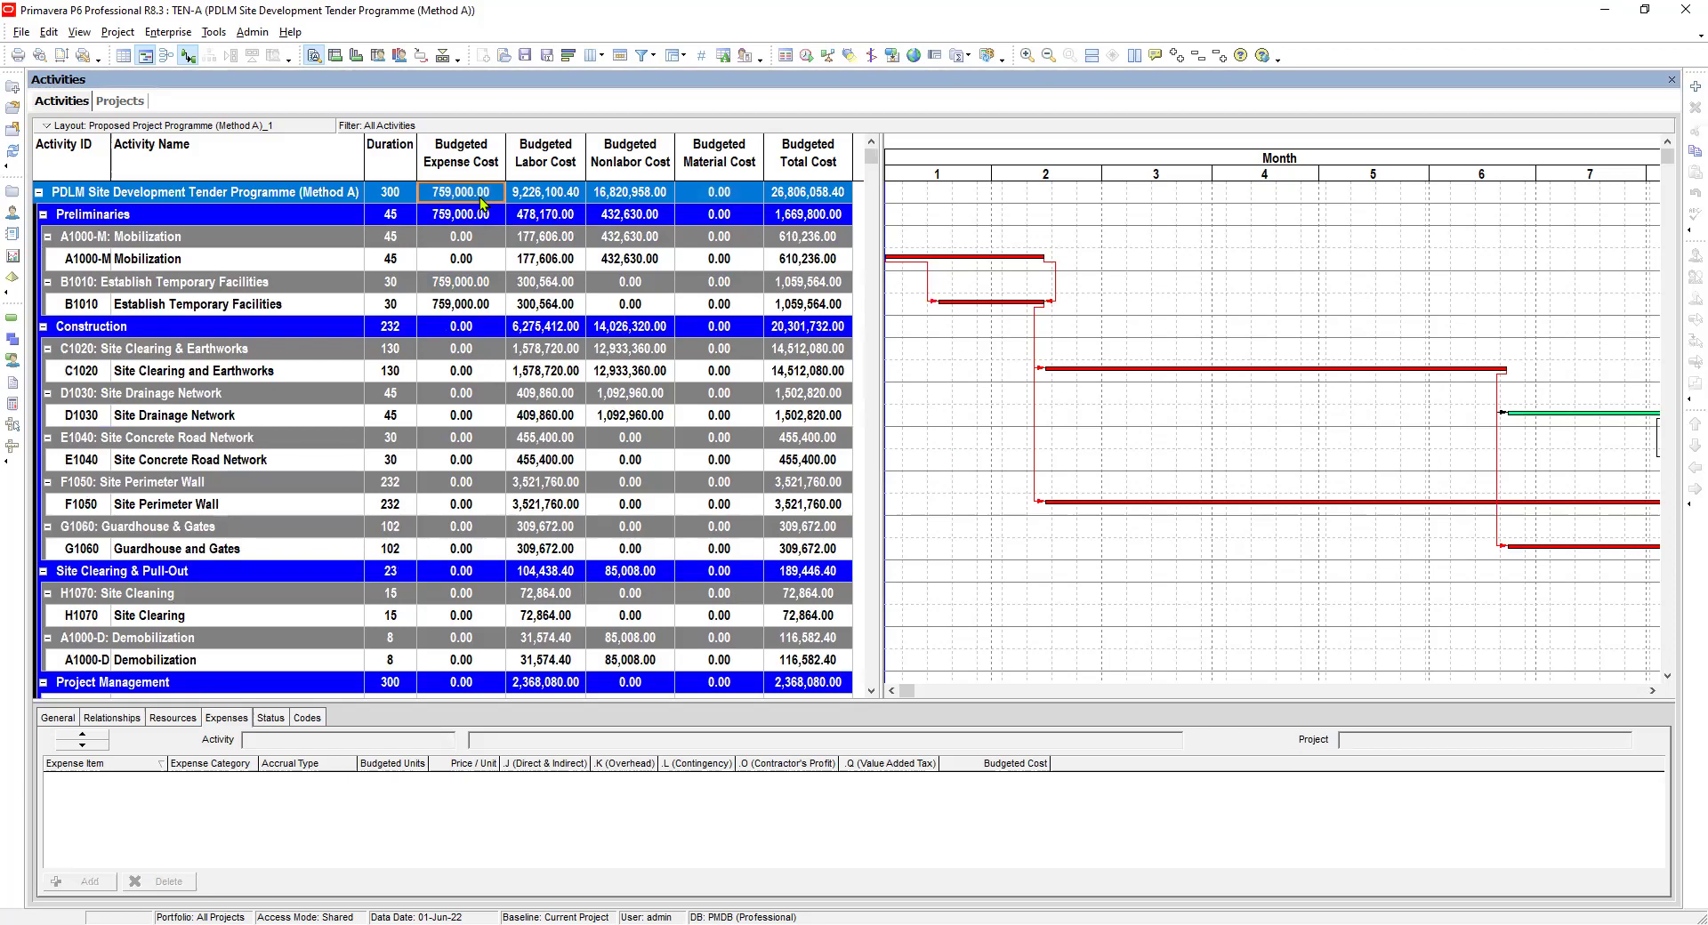
click(810, 193)
click(797, 214)
click(801, 194)
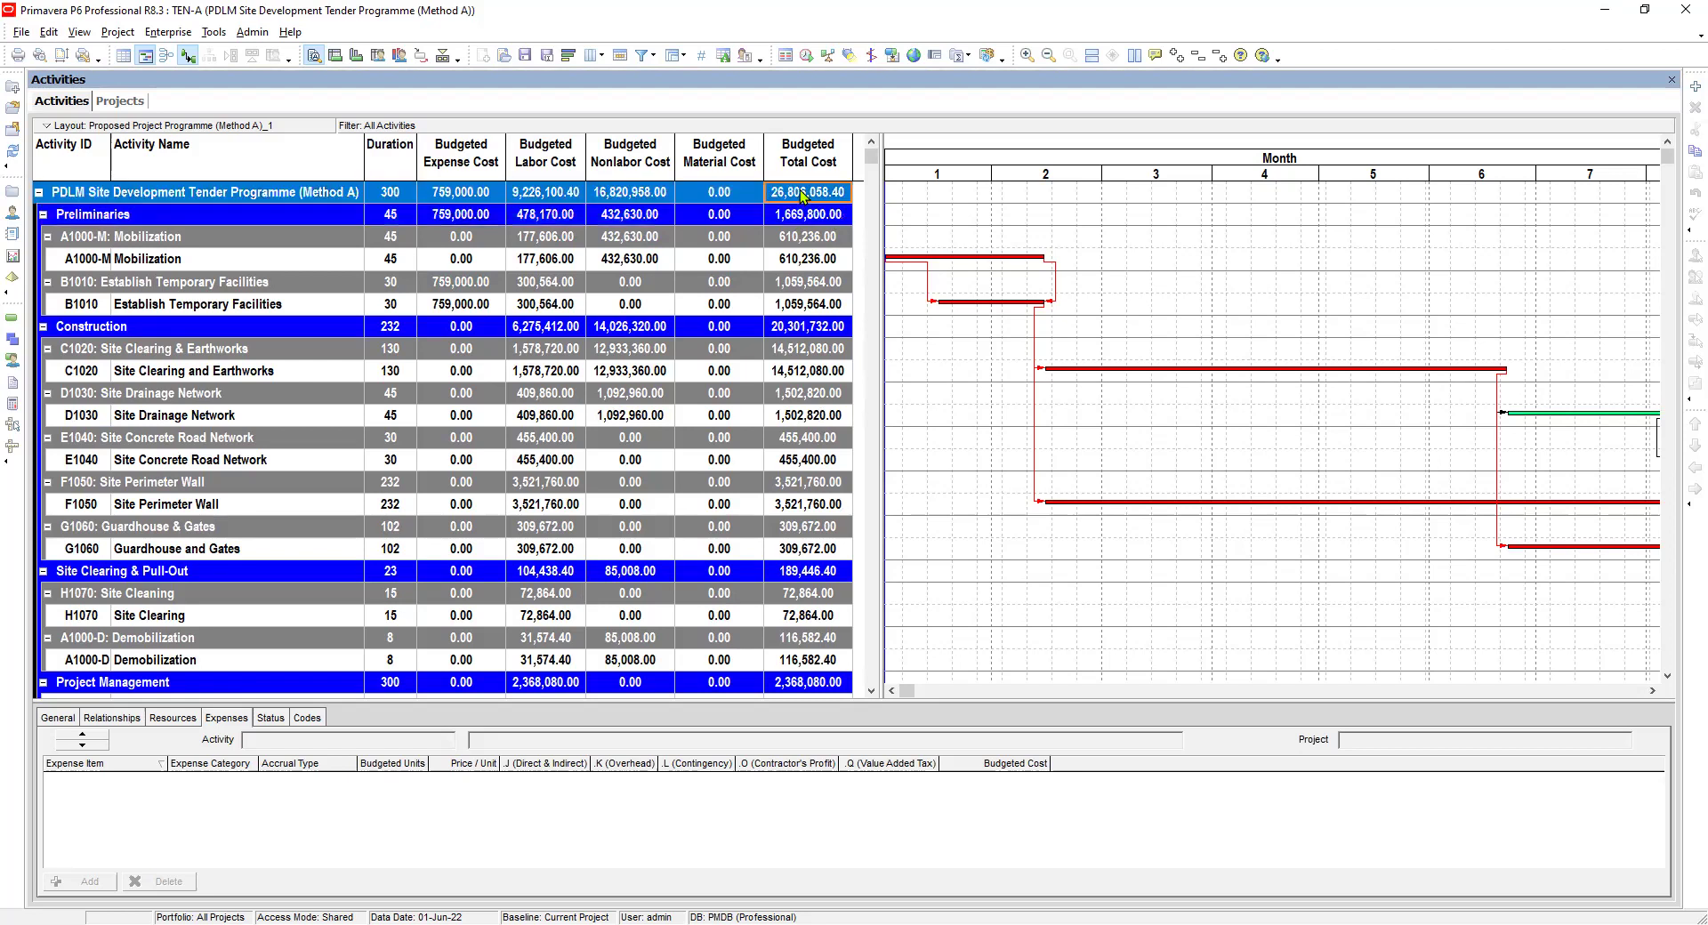